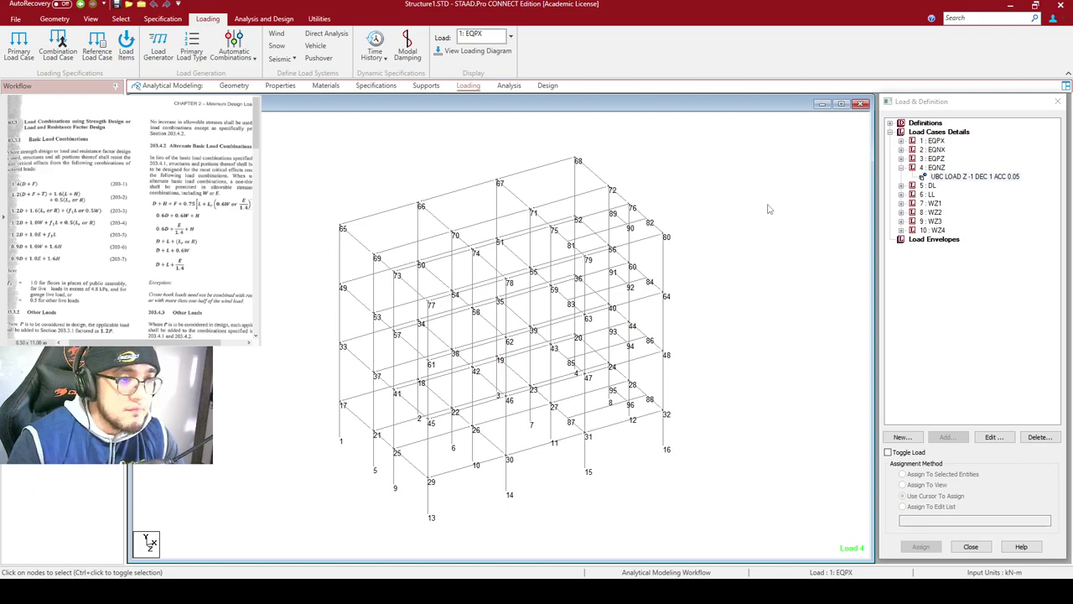
# Review the frame's section properties, materials, specifications and supports
pyautogui.moveTo(284, 169); pyautogui.dragTo(739, 507)
pyautogui.click(748, 466)
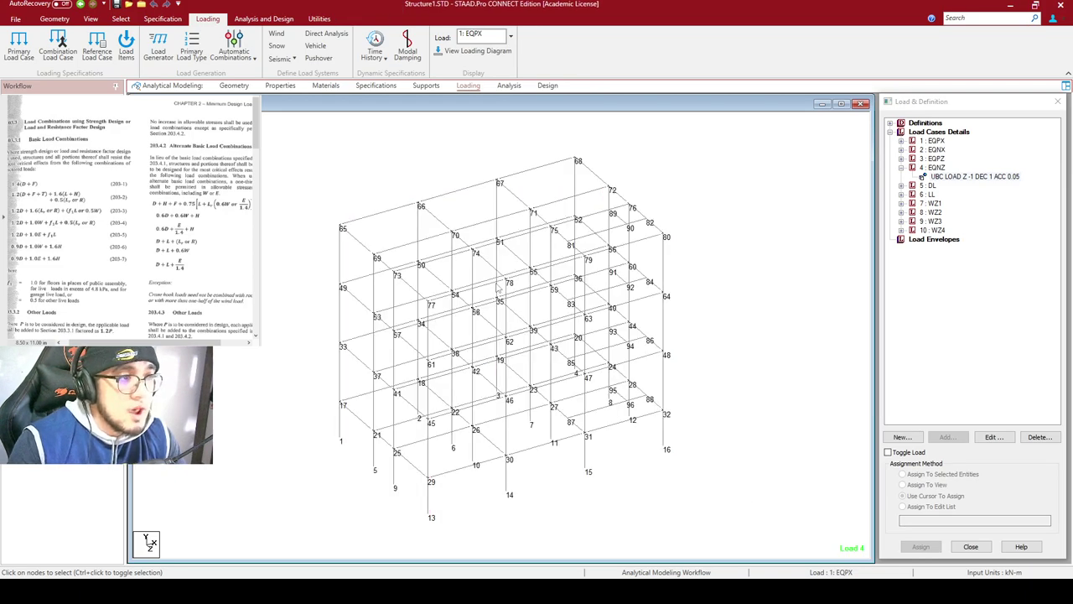
pyautogui.click(285, 88)
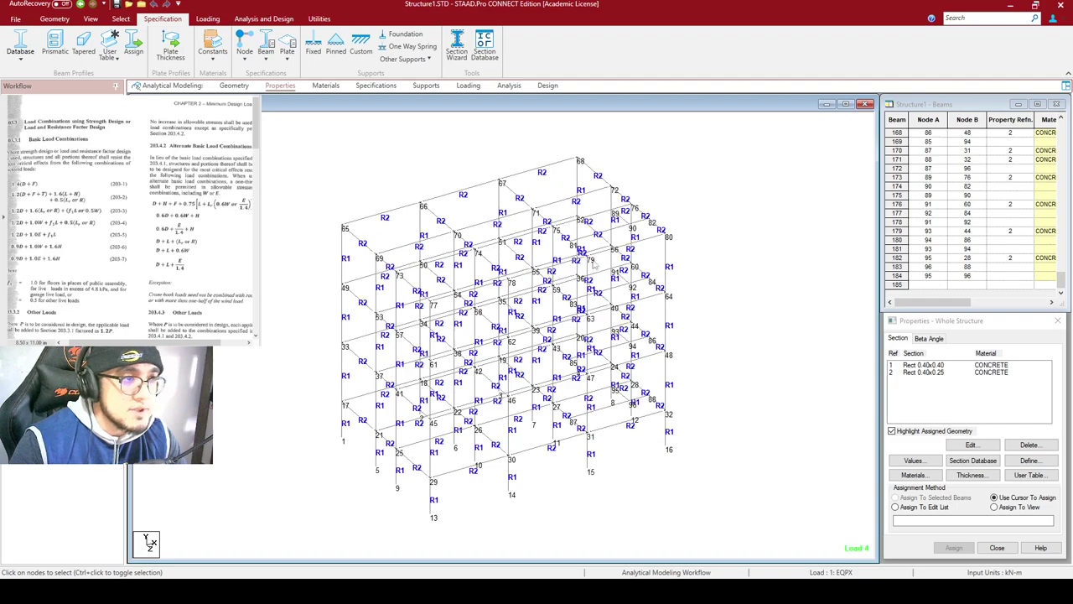
pyautogui.click(326, 86)
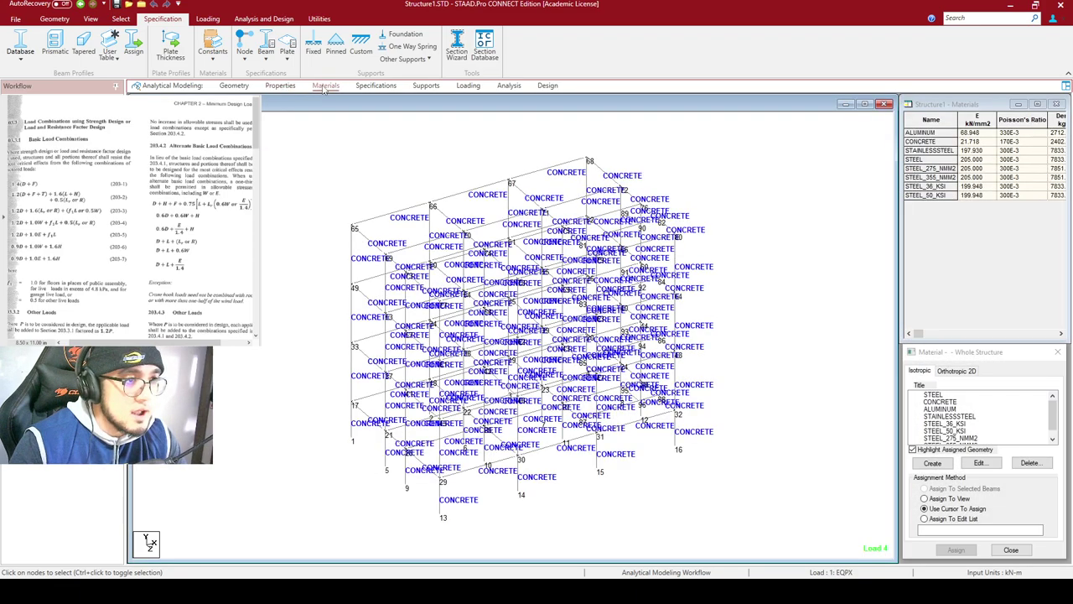
pyautogui.click(375, 87)
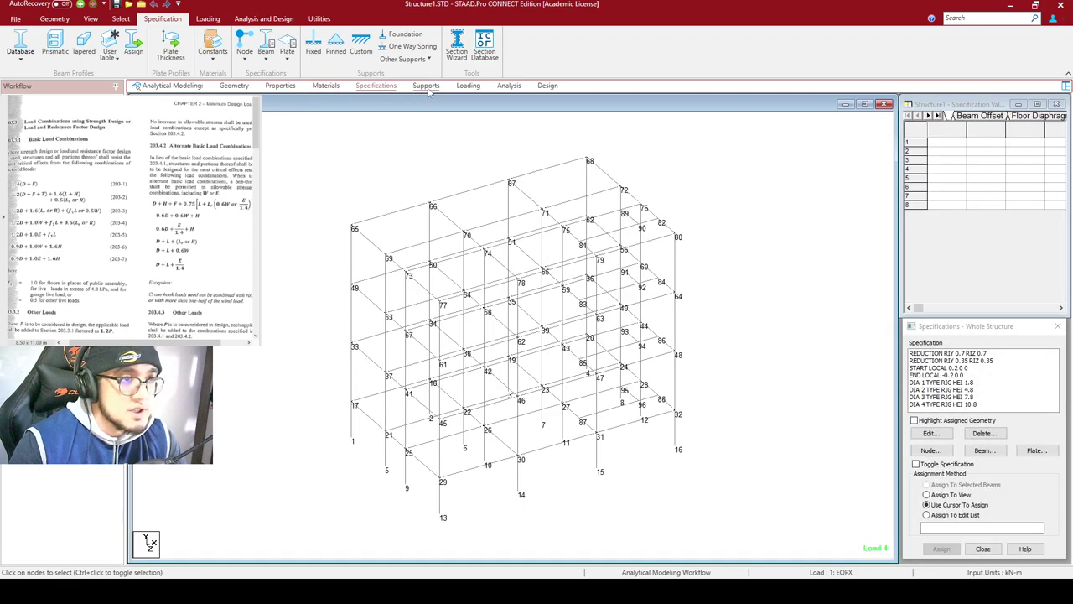
pyautogui.click(426, 86)
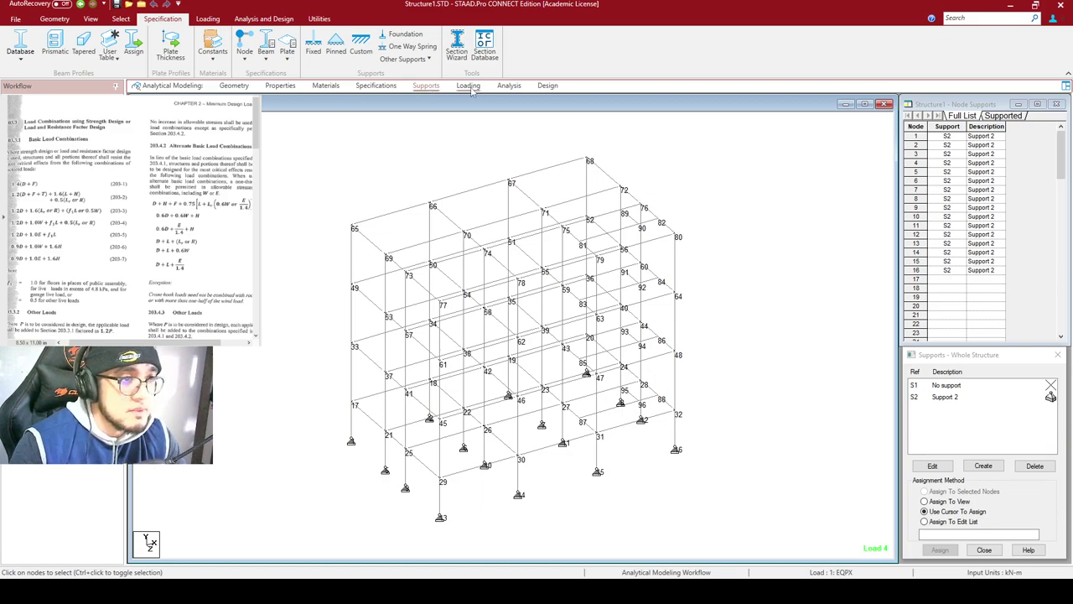
# Expand load cases EQPX, EQNX, EQPZ, EQNZ, DL, LL and WZ1 to review the load items they contain
pyautogui.click(468, 86)
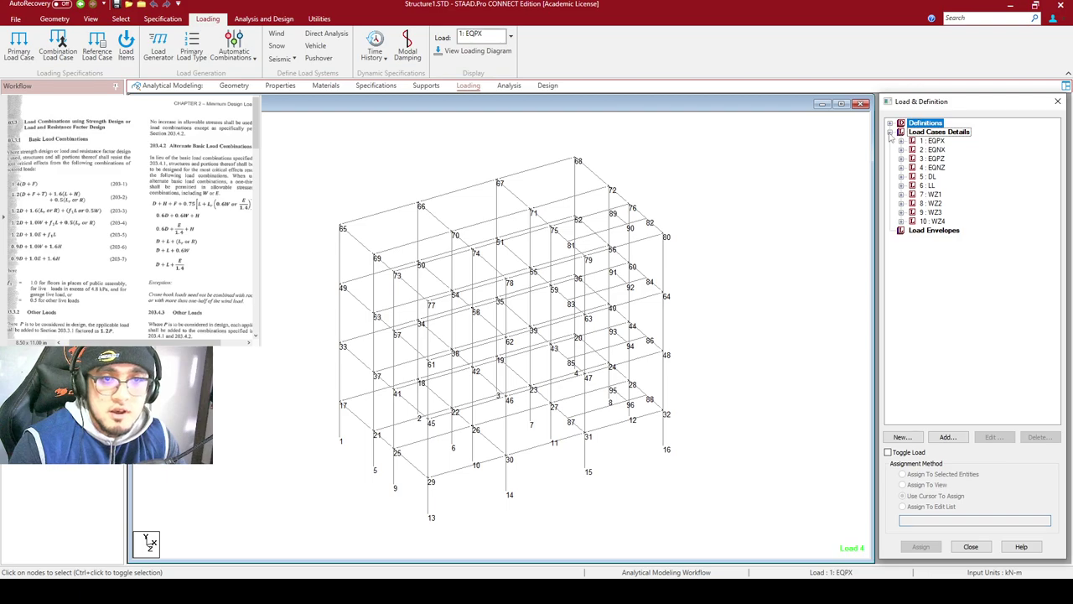
pyautogui.click(901, 141)
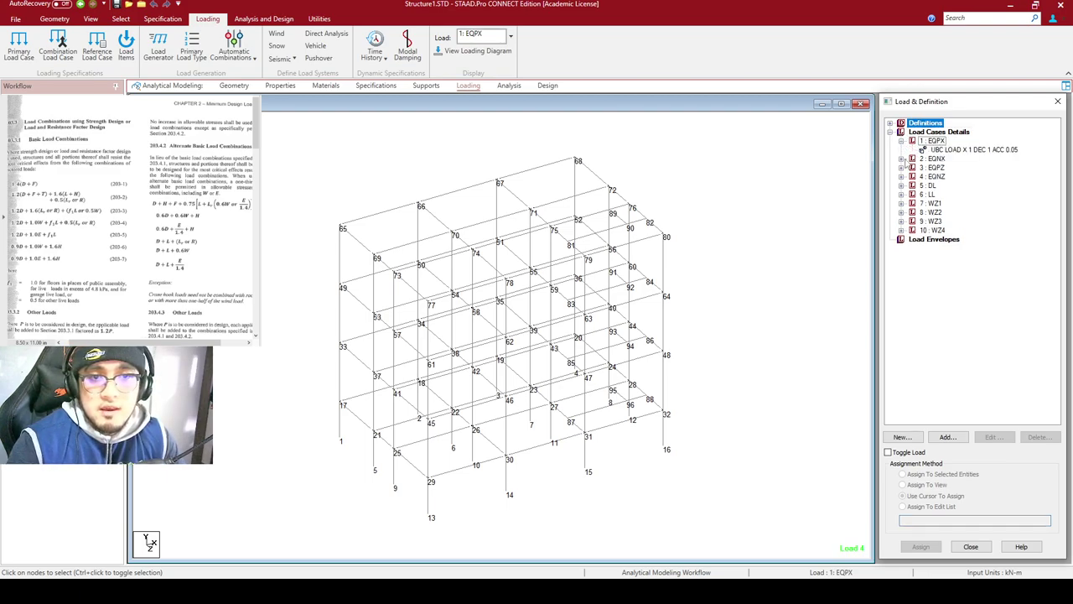
pyautogui.click(902, 159)
pyautogui.click(901, 176)
pyautogui.click(901, 194)
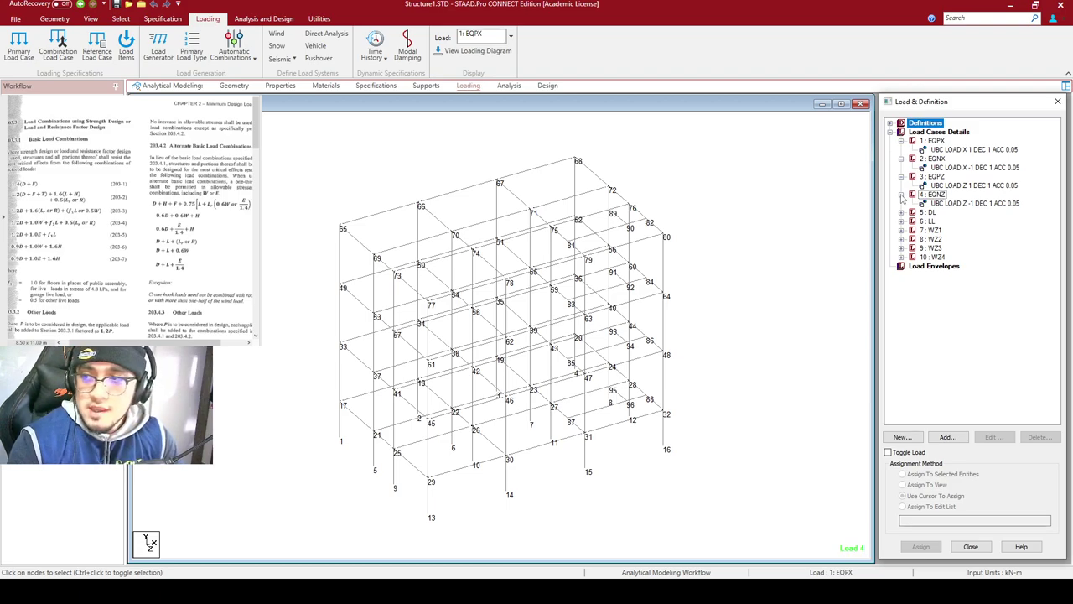
pyautogui.click(902, 212)
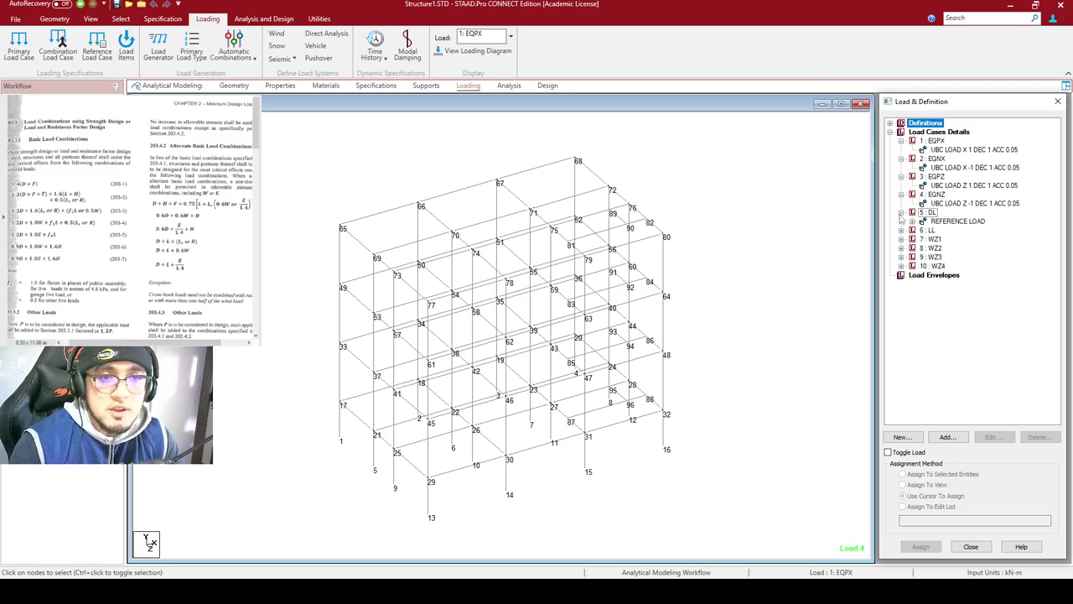
pyautogui.click(903, 231)
pyautogui.click(901, 311)
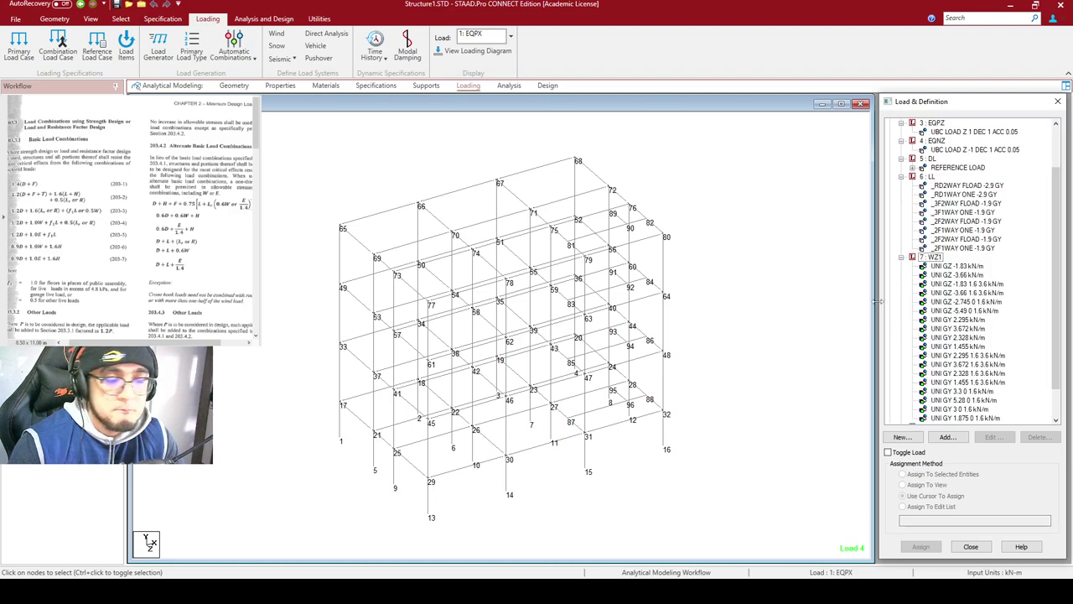
# Show the WZ1 wind loads on the frame by picking its UNI GZ -2.745 0 1.6 kN/m item
pyautogui.click(960, 302)
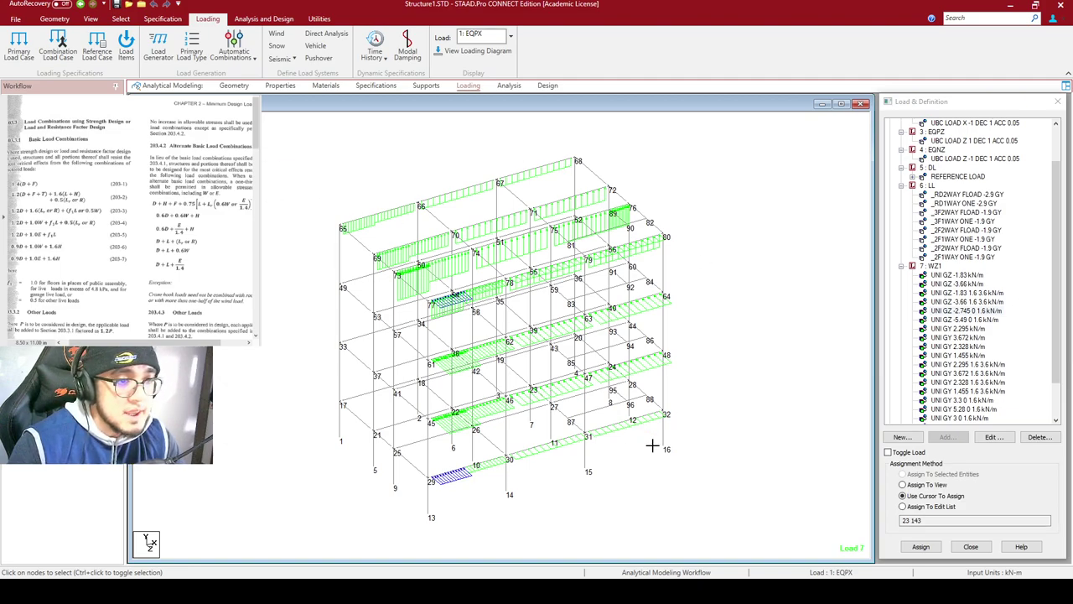
pyautogui.click(745, 536)
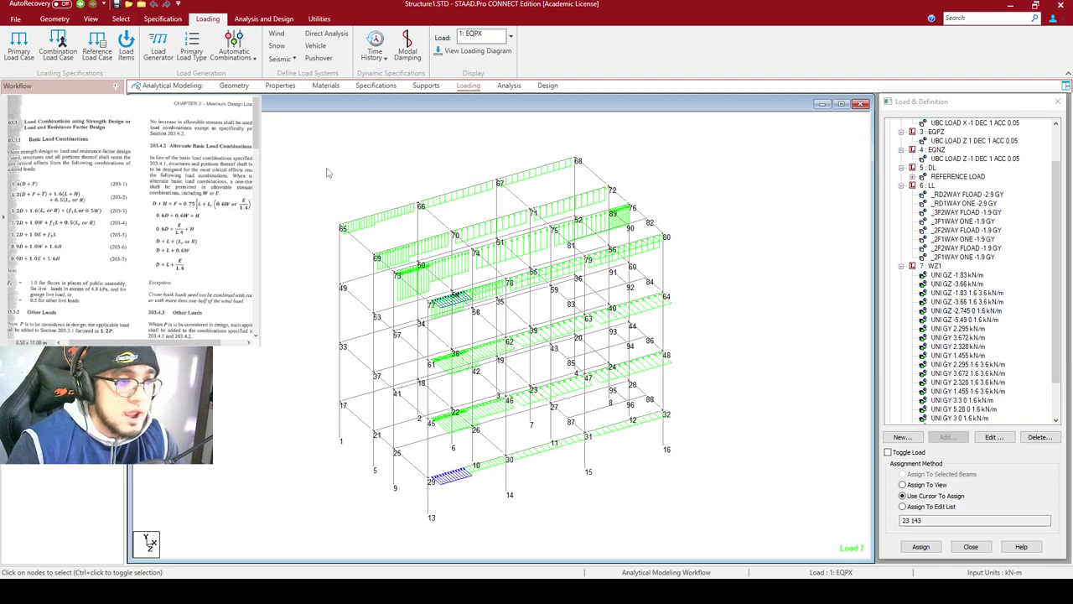
pyautogui.moveTo(306, 147); pyautogui.dragTo(719, 533)
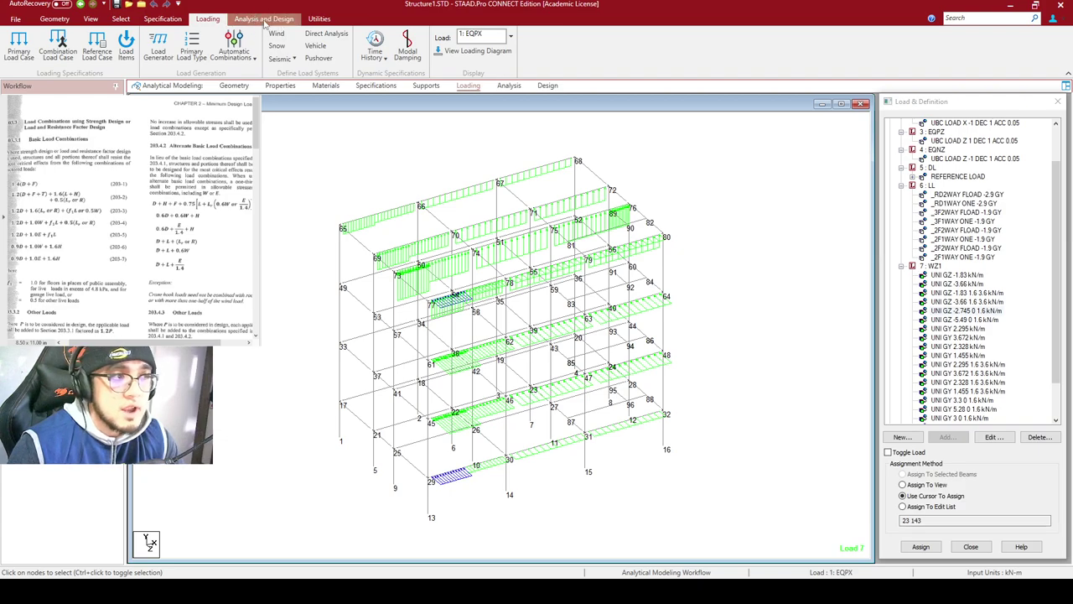
# Add a Perform Analysis command with the No Print option to the model's analysis commands
pyautogui.click(262, 20)
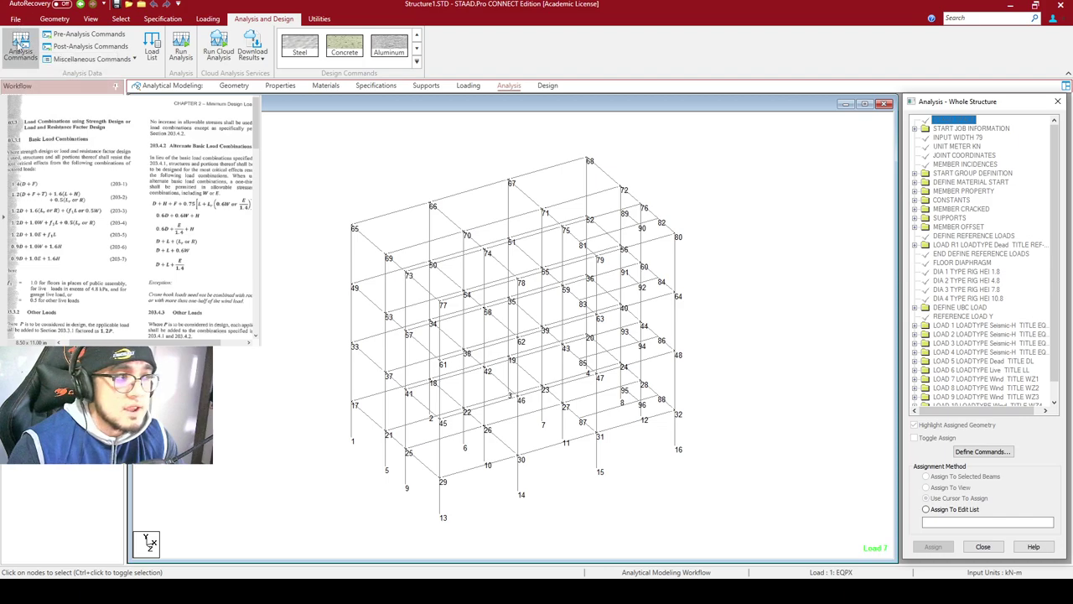
pyautogui.click(22, 49)
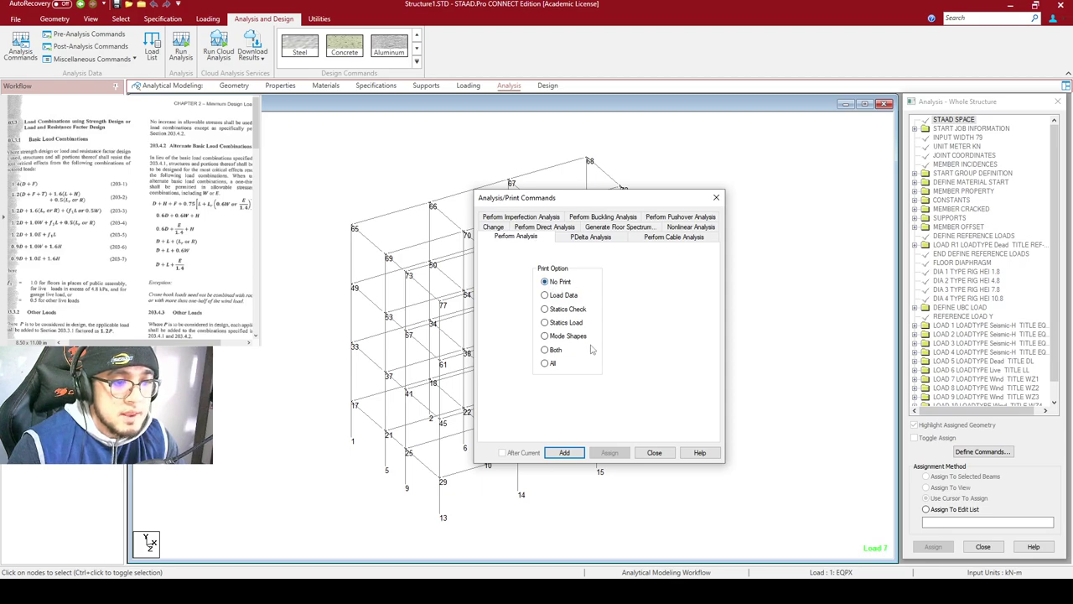
pyautogui.click(565, 453)
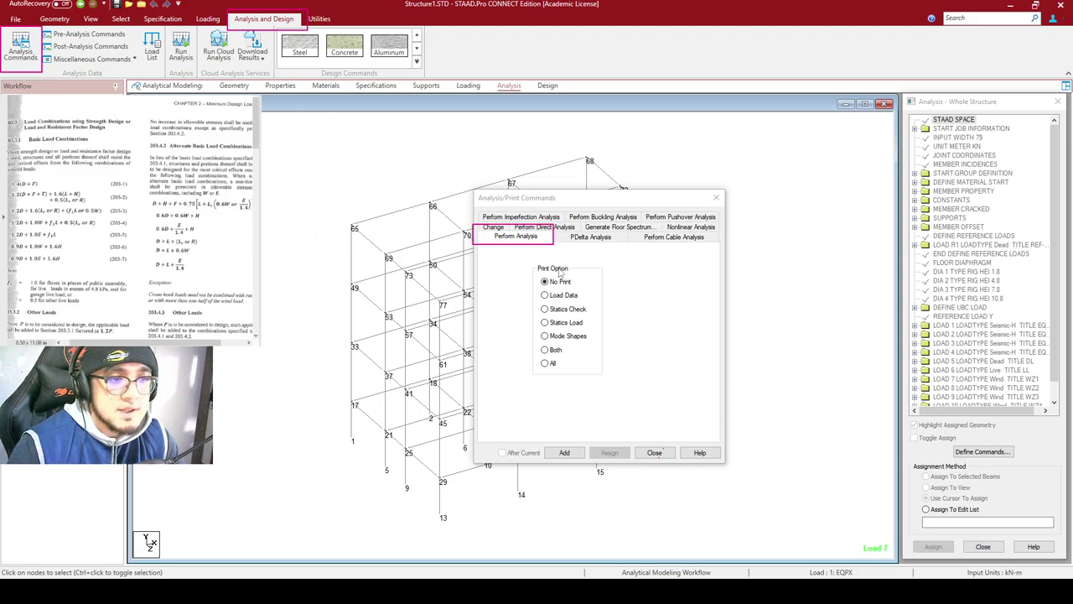
pyautogui.moveTo(521, 268); pyautogui.dragTo(586, 288)
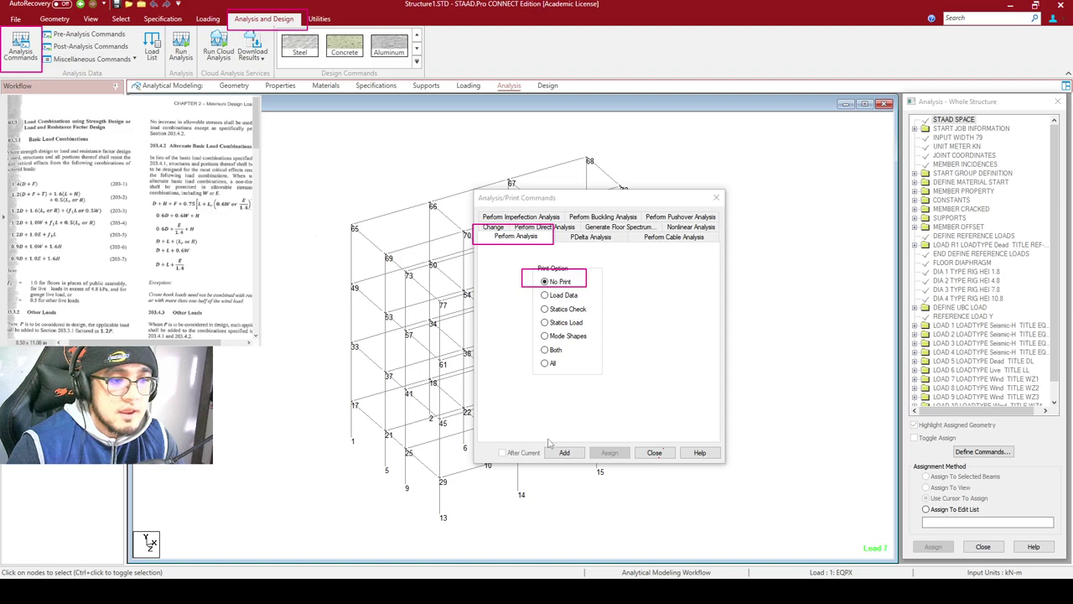
pyautogui.moveTo(541, 439); pyautogui.dragTo(590, 462)
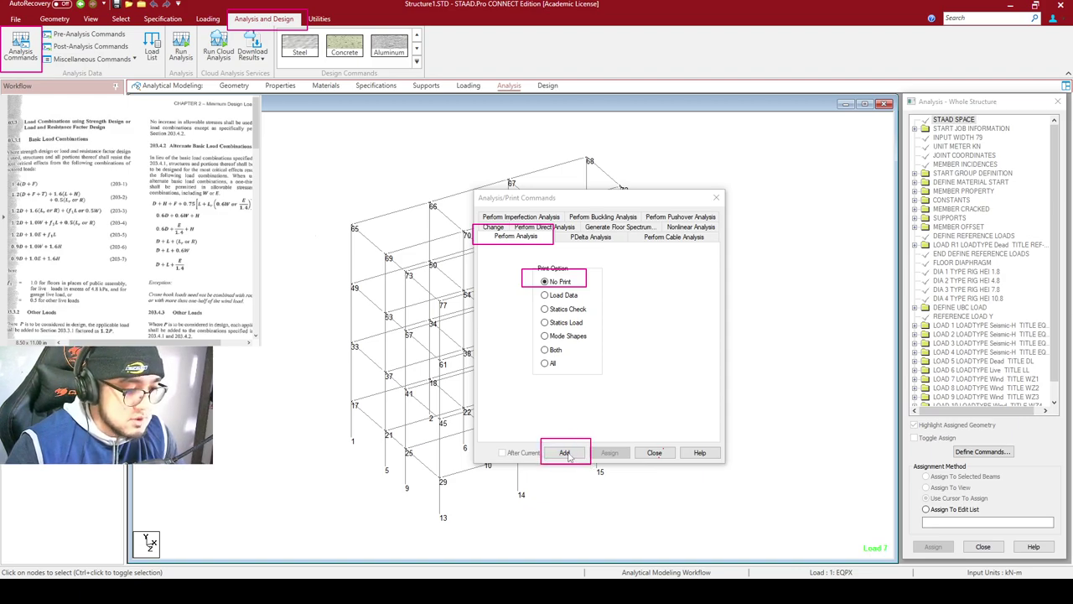
pyautogui.click(565, 454)
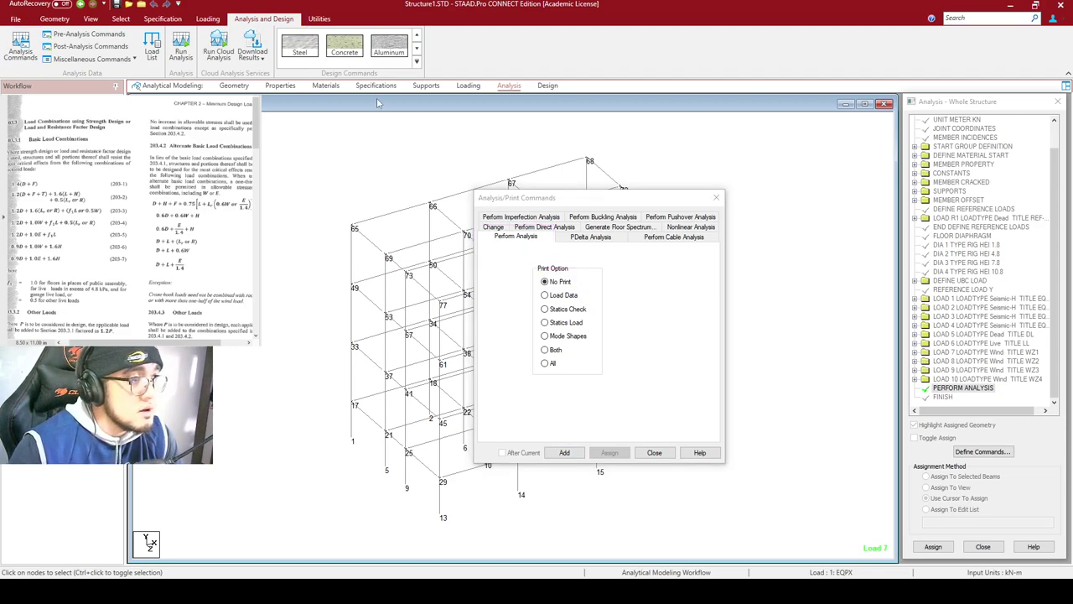
pyautogui.click(655, 453)
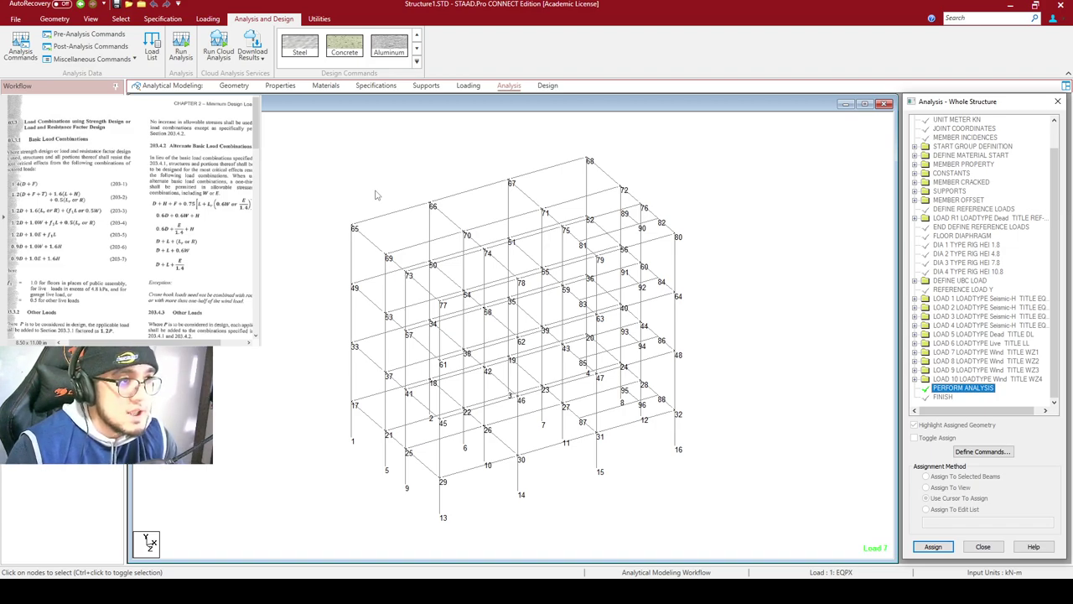
# Save the modified structure and open its command file in the editor at the final lines
pyautogui.click(322, 19)
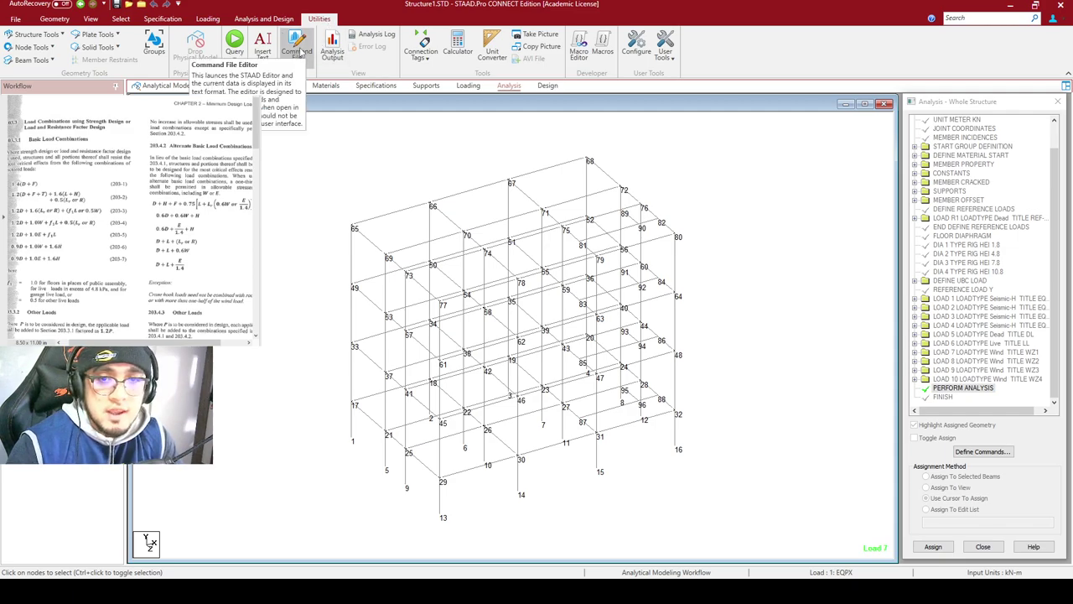
pyautogui.click(298, 50)
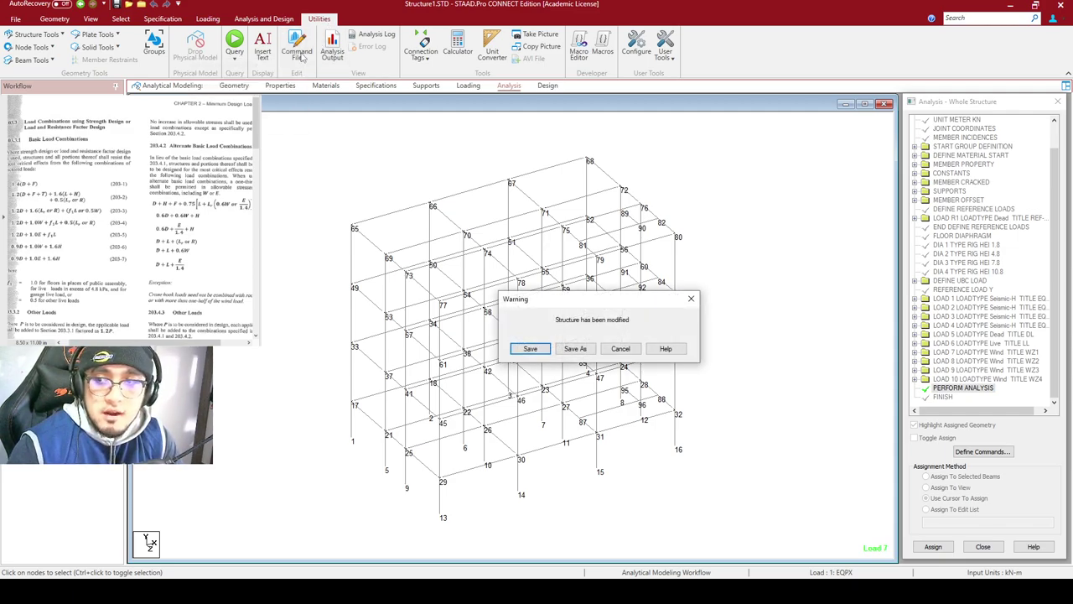
pyautogui.click(528, 348)
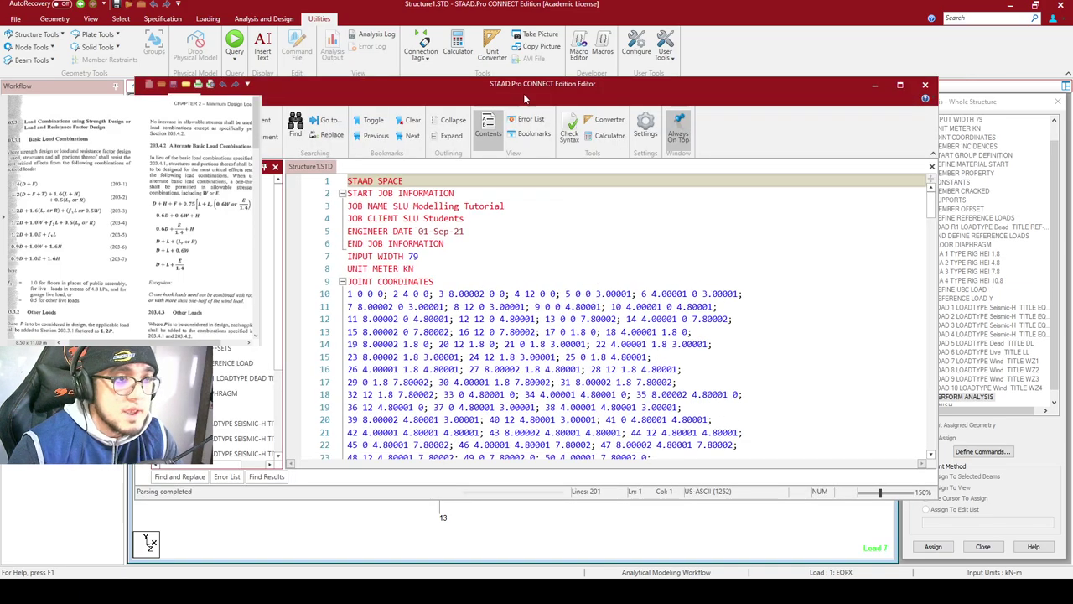
pyautogui.moveTo(521, 86); pyautogui.dragTo(552, 63)
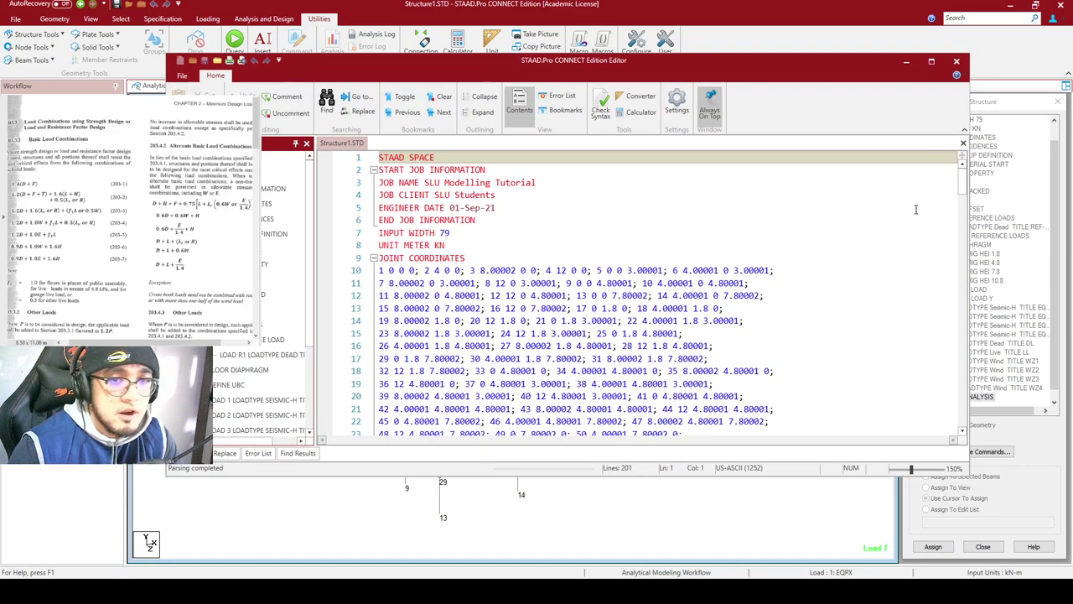
pyautogui.moveTo(959, 190); pyautogui.dragTo(961, 402)
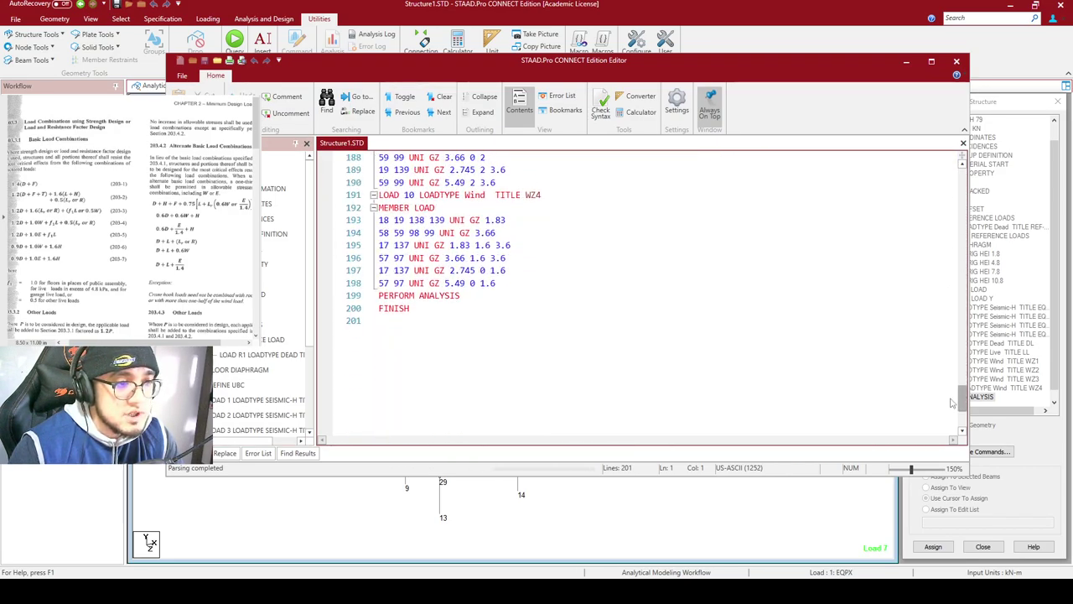
# Replace the PERFORM ANALYSIS line above FINISH with a retyped "perform analysis", then close the editor and save Structure1.STD
pyautogui.click(379, 295)
pyautogui.press('Down')
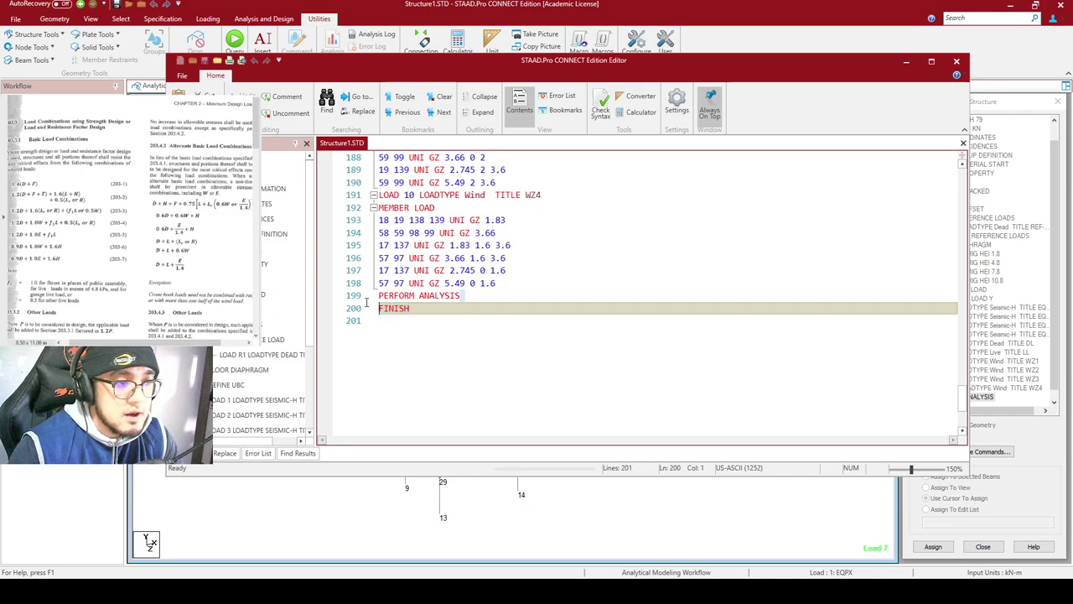
pyautogui.press('Up')
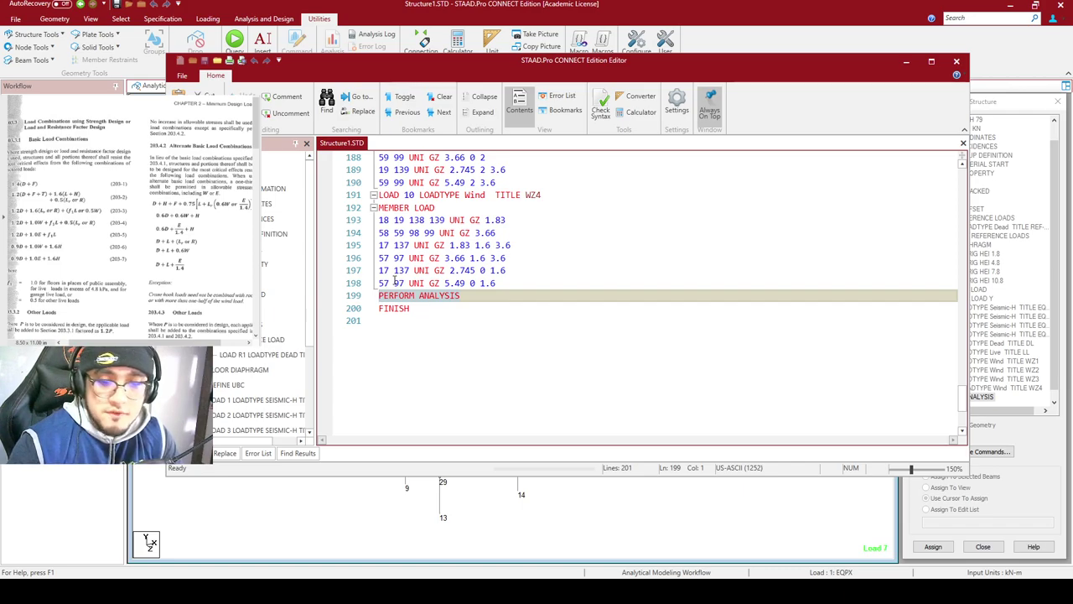
pyautogui.press('Delete')
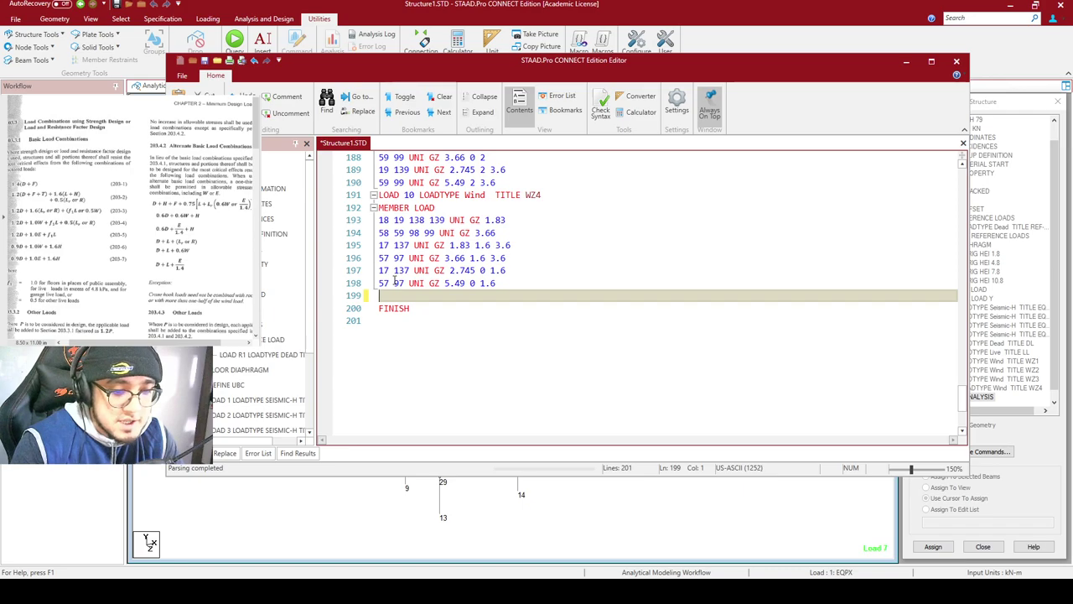
pyautogui.write('perform')
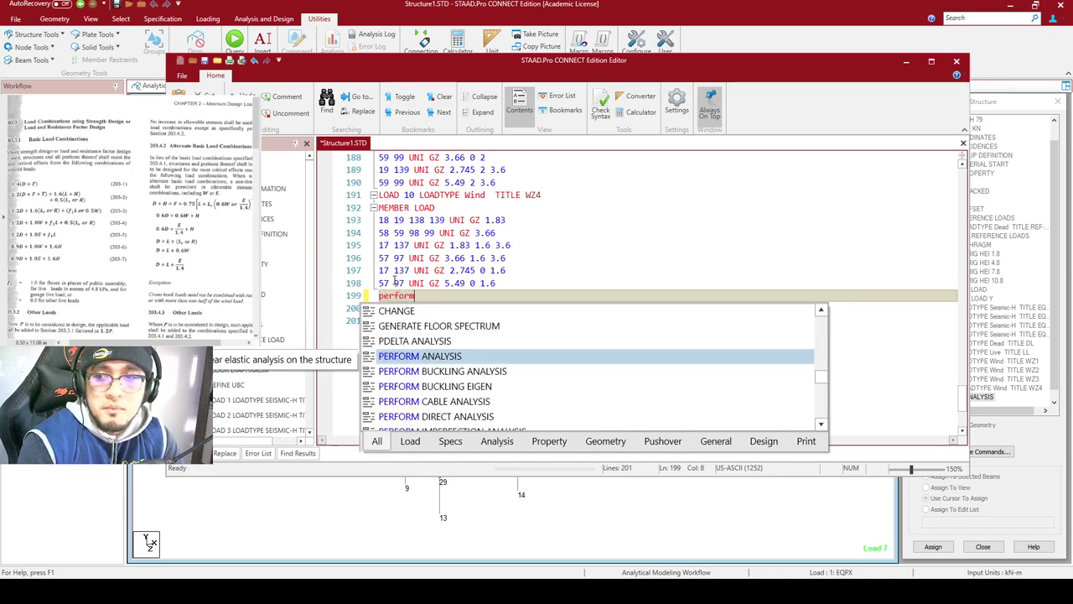
pyautogui.write(' analysis')
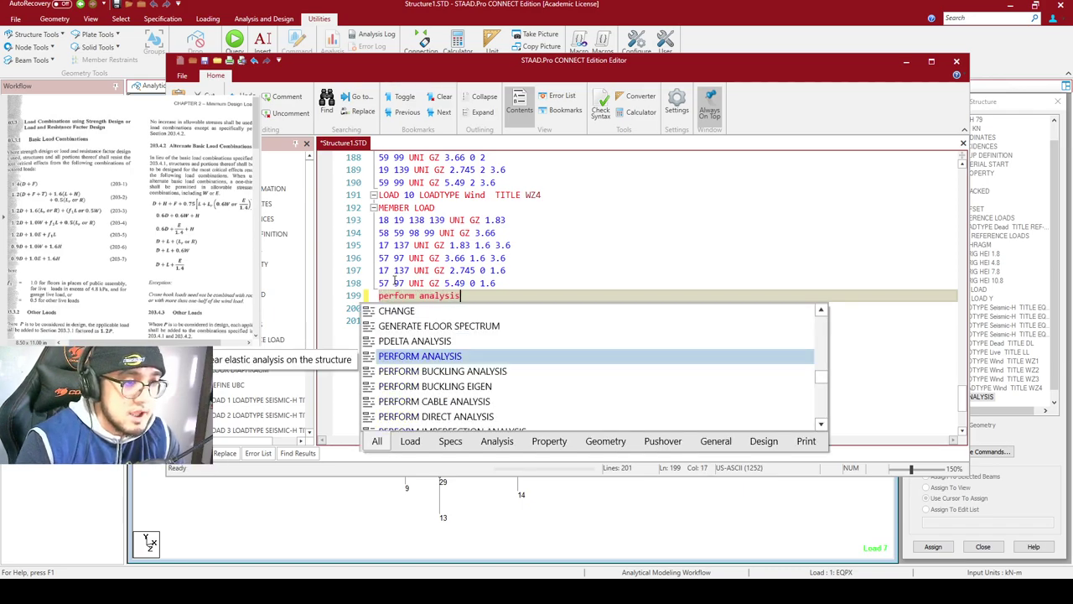
pyautogui.click(799, 244)
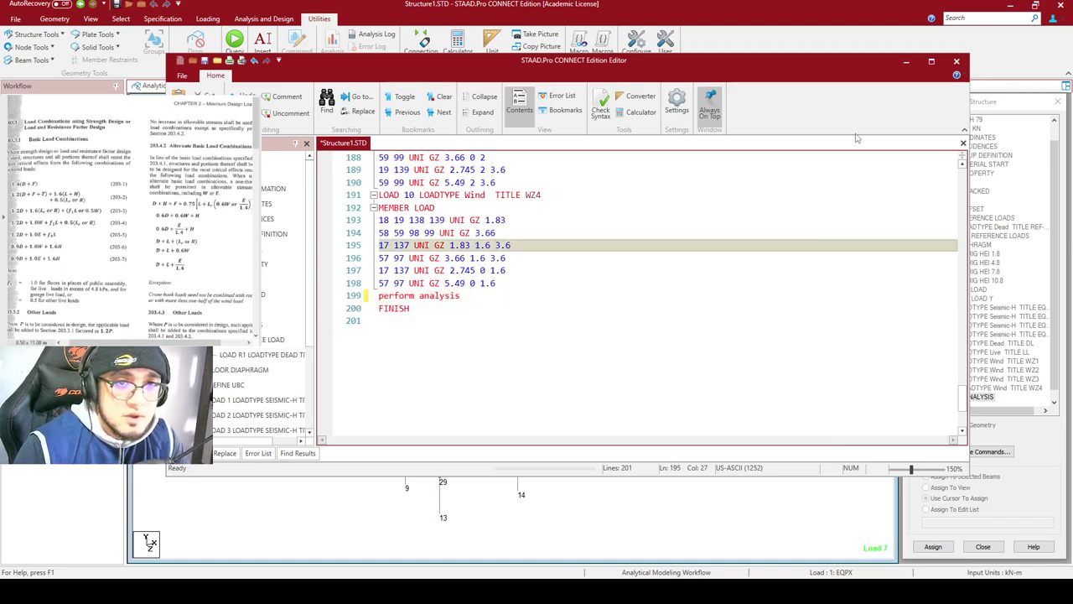
pyautogui.click(956, 61)
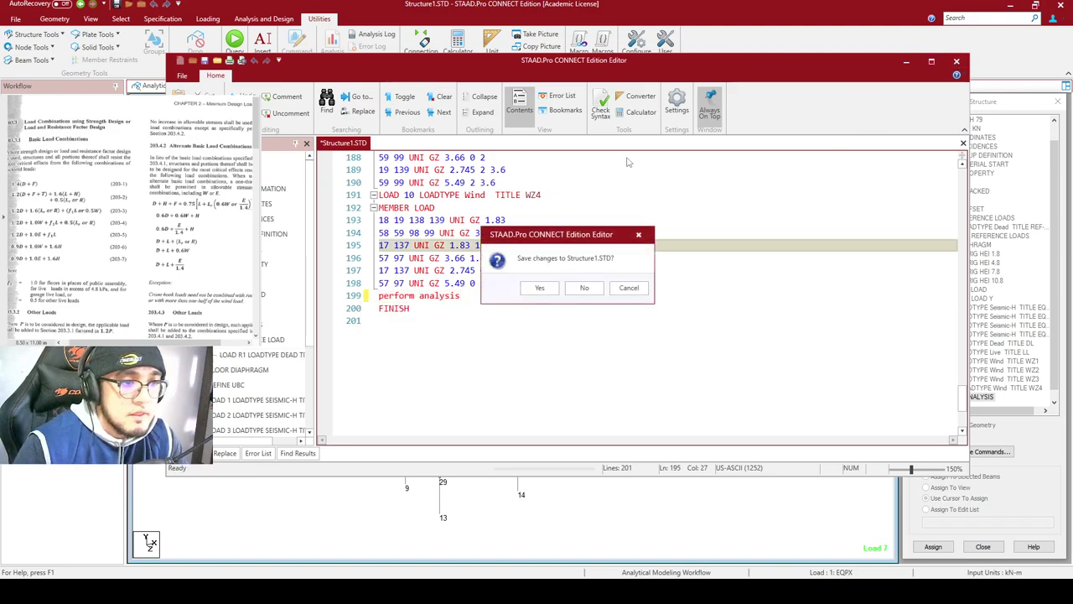
pyautogui.click(539, 288)
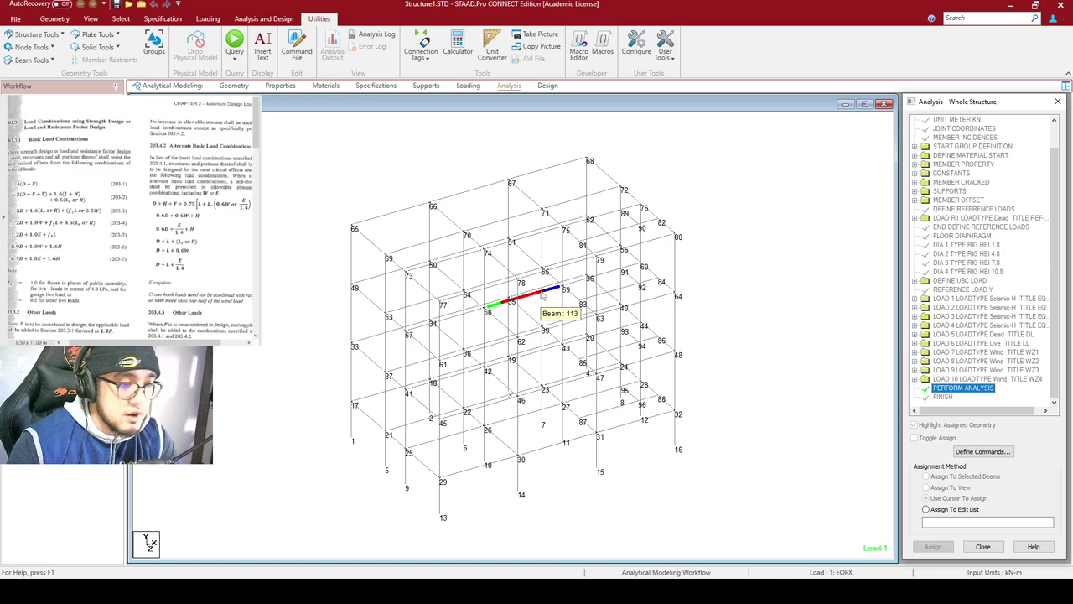
# Run the analysis on the saved structure and check the error summary in the run log
pyautogui.click(352, 165)
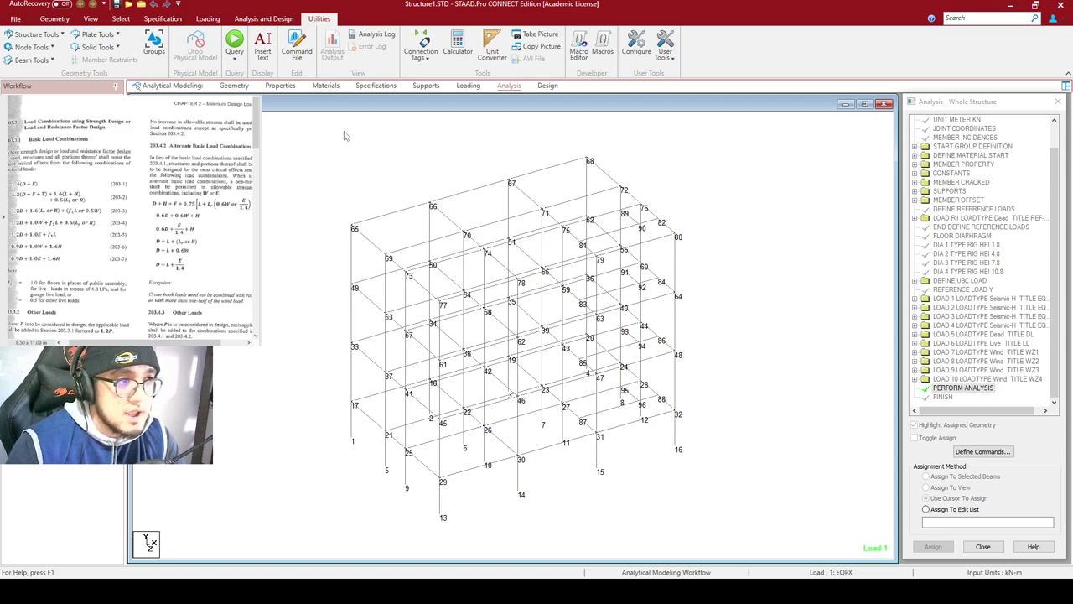
pyautogui.click(279, 23)
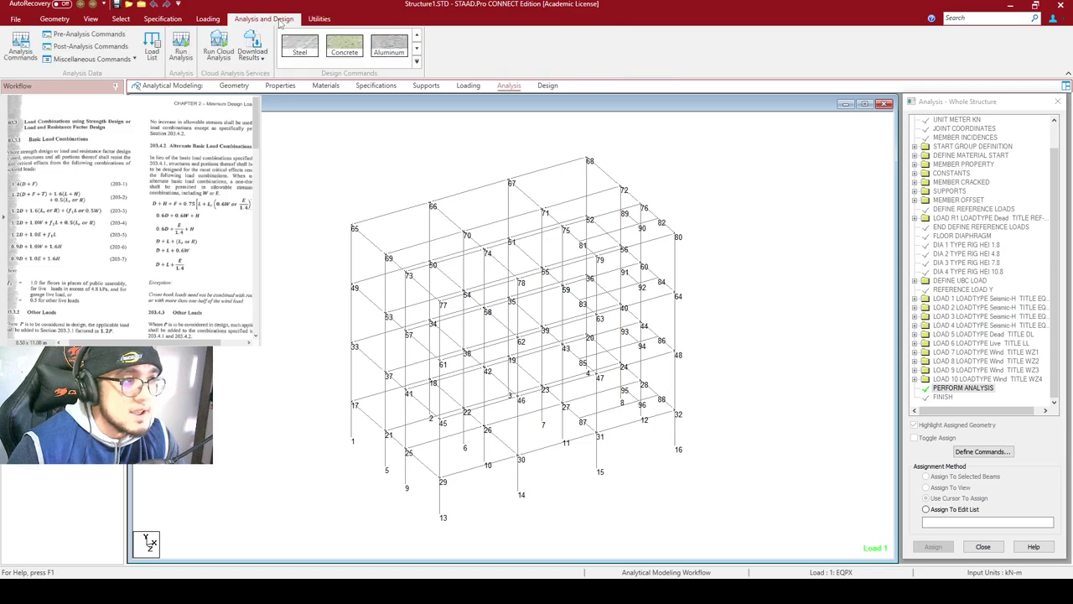
pyautogui.click(181, 47)
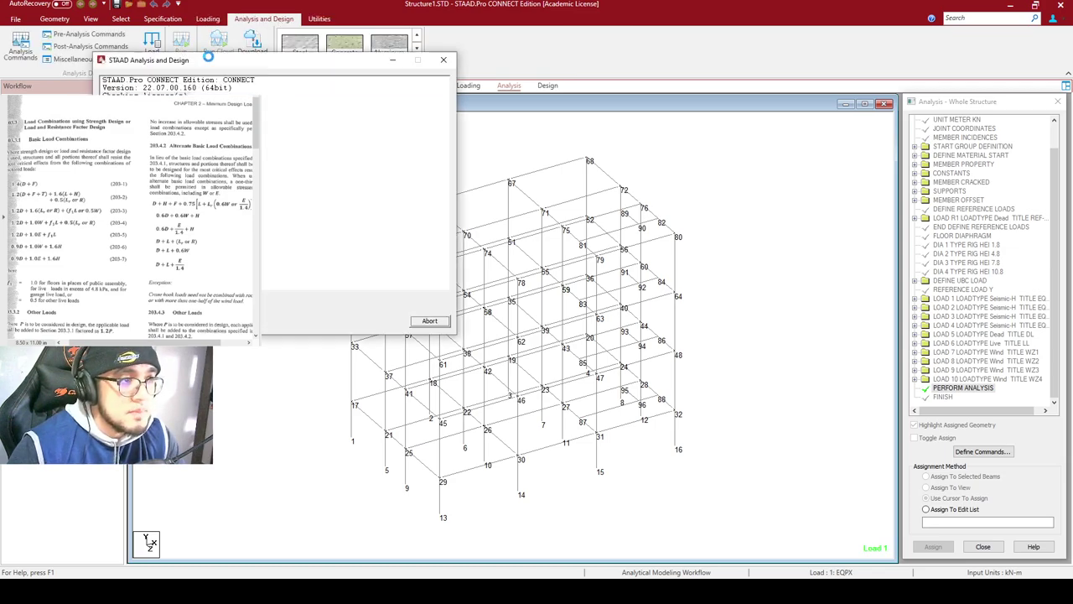
pyautogui.moveTo(219, 56); pyautogui.dragTo(490, 137)
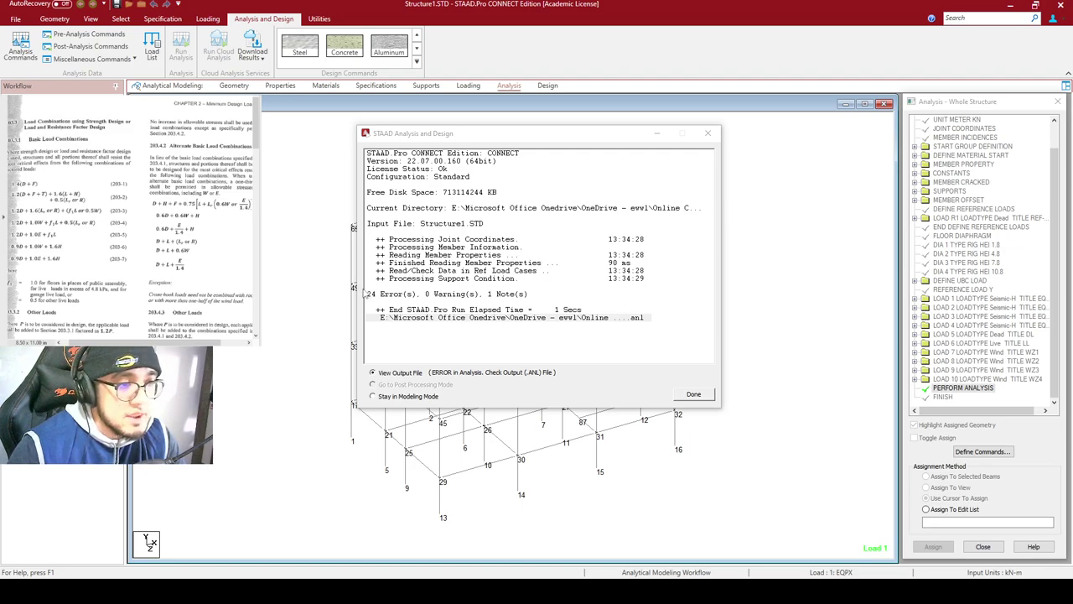
pyautogui.click(382, 295)
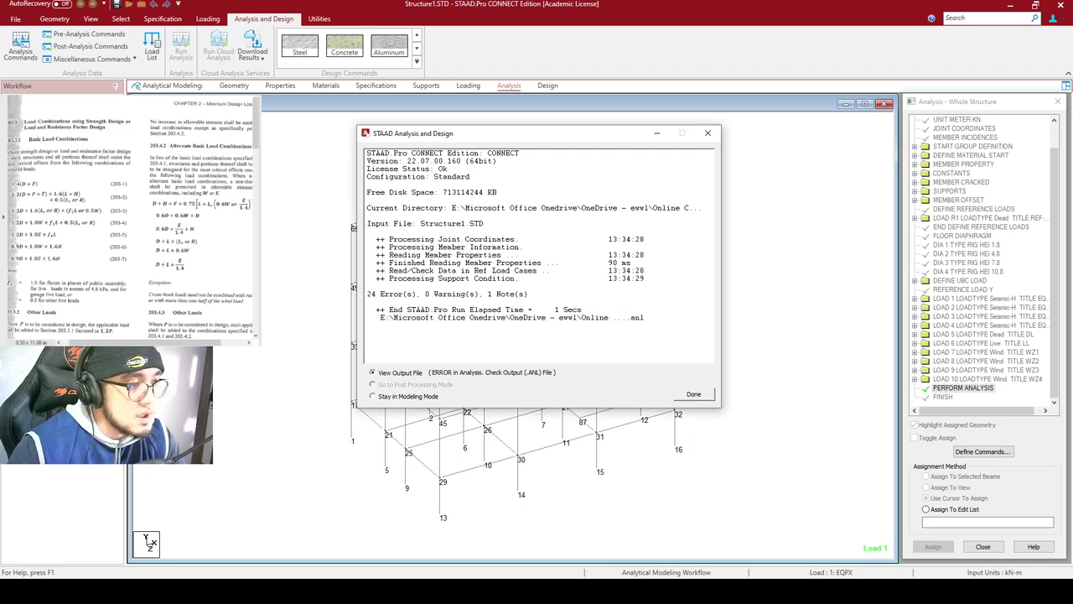
pyautogui.moveTo(369, 286); pyautogui.dragTo(375, 290)
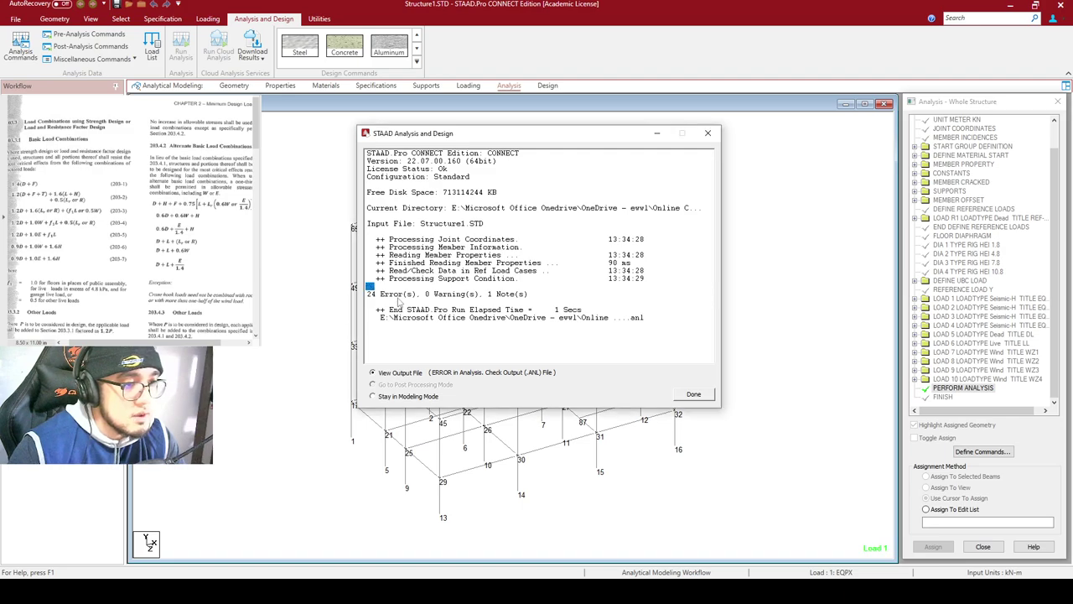
pyautogui.click(404, 300)
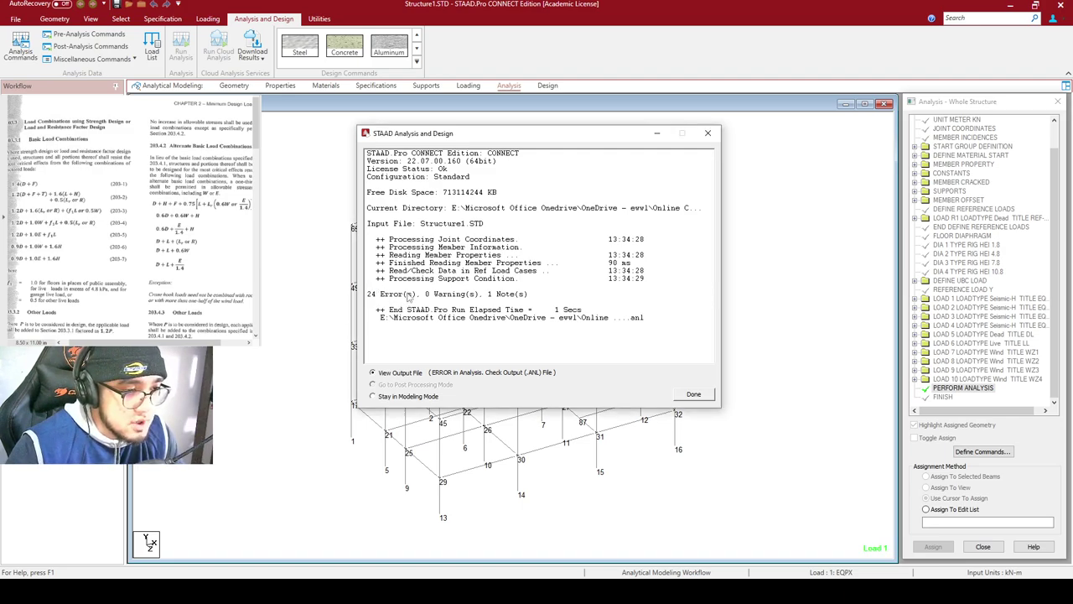
pyautogui.click(394, 272)
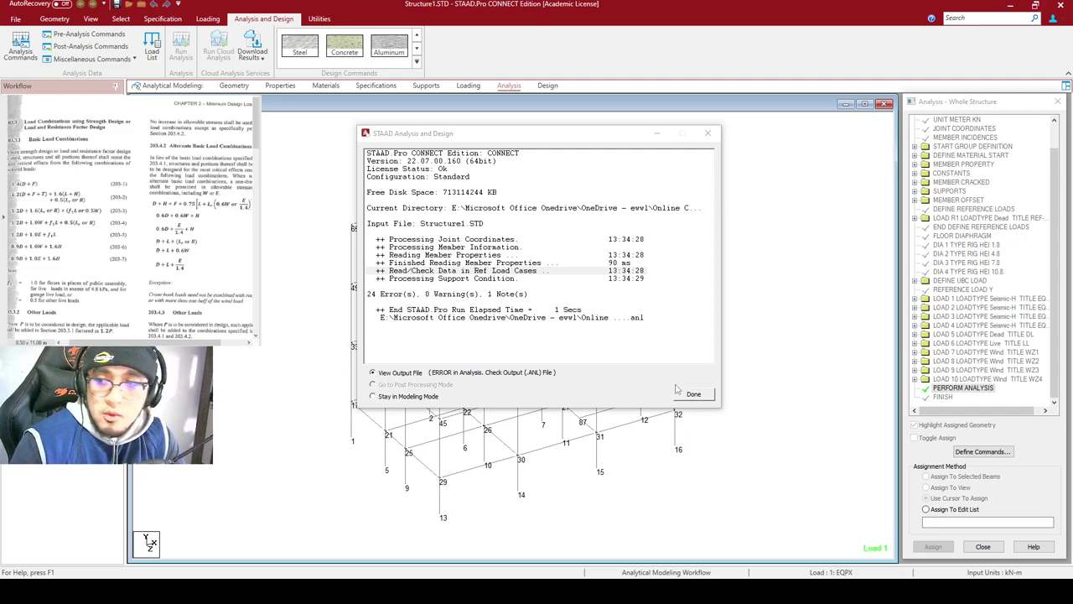
# Open the analysis output file Structure1.anl and enlarge its viewer window to read the error list
pyautogui.click(707, 398)
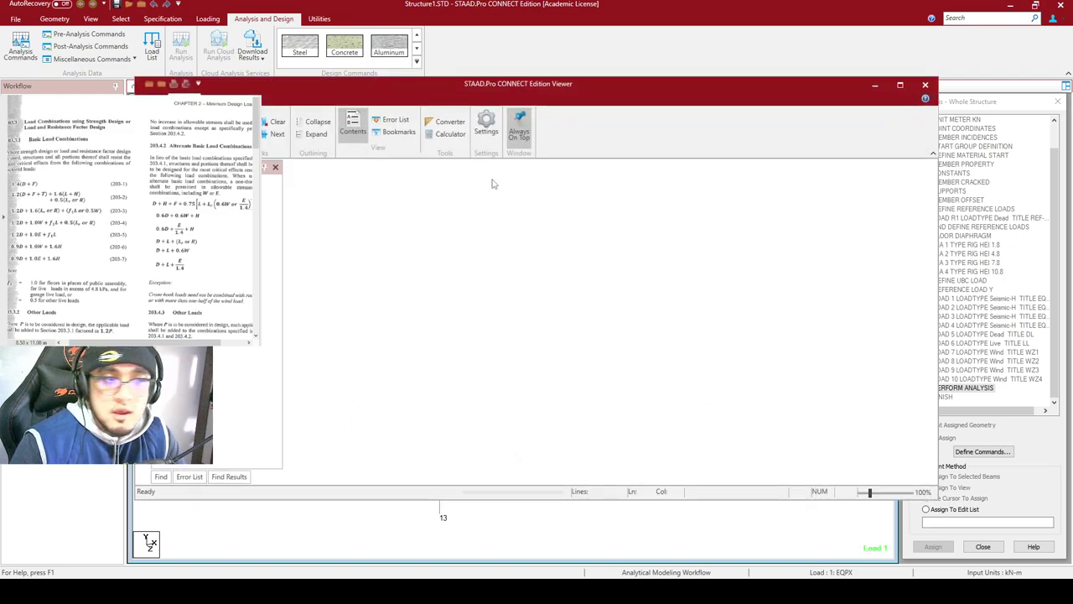
pyautogui.moveTo(535, 78); pyautogui.dragTo(527, 57)
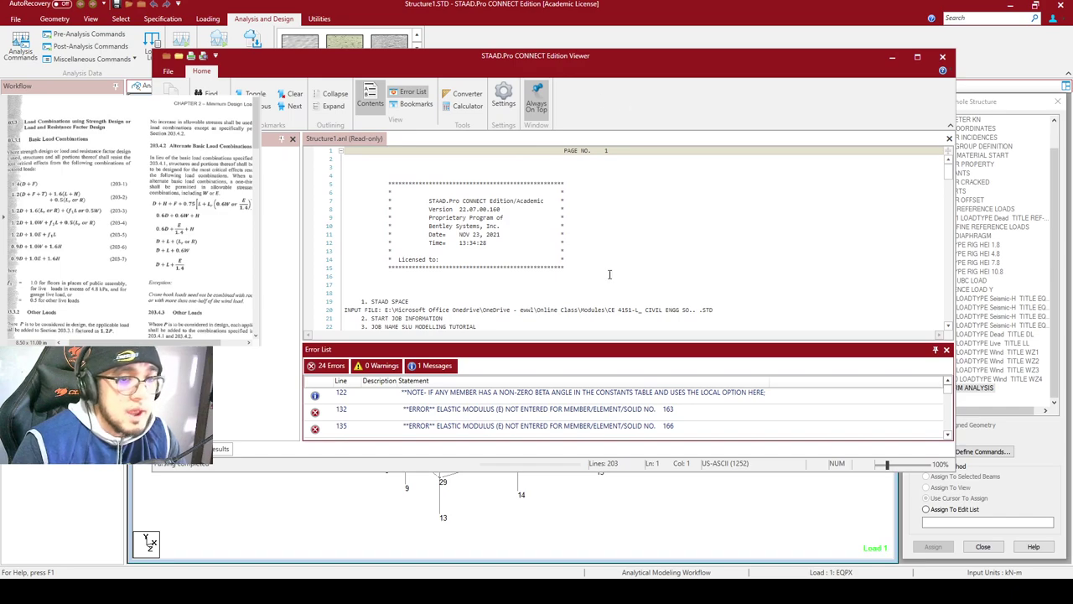
pyautogui.scroll(-1, 610, 274)
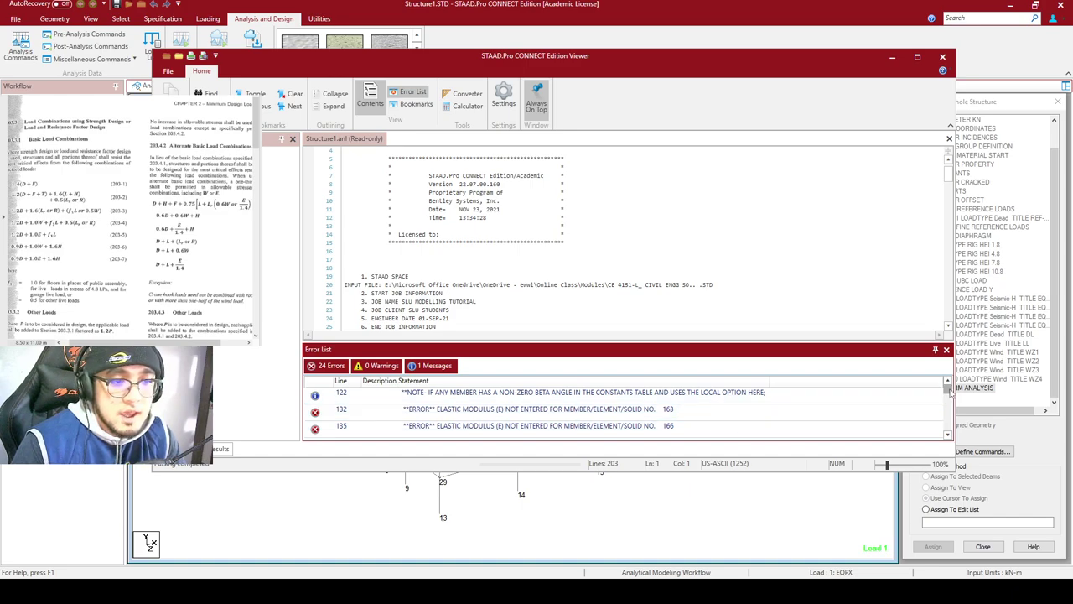
pyautogui.scroll(-1, 951, 393)
pyautogui.scroll(1, 949, 387)
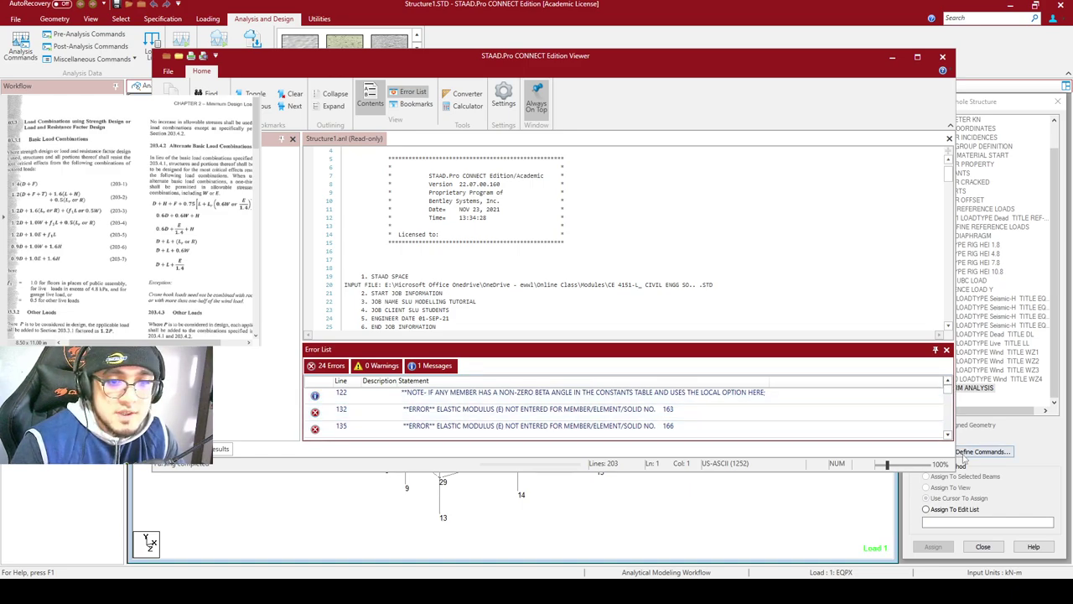
pyautogui.moveTo(956, 470); pyautogui.dragTo(1004, 499)
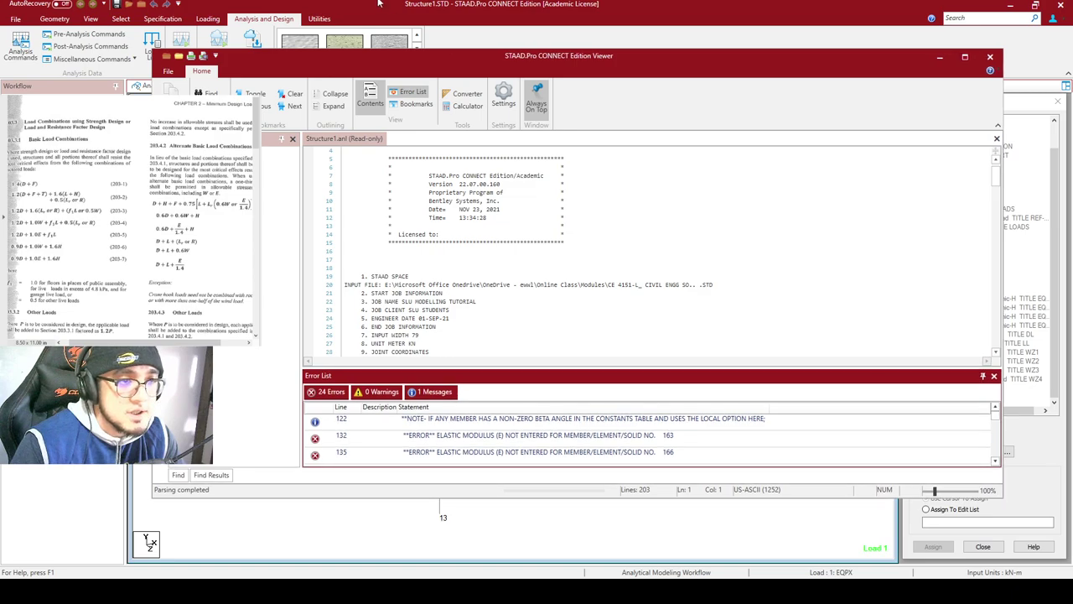
pyautogui.moveTo(468, 59); pyautogui.dragTo(445, 22)
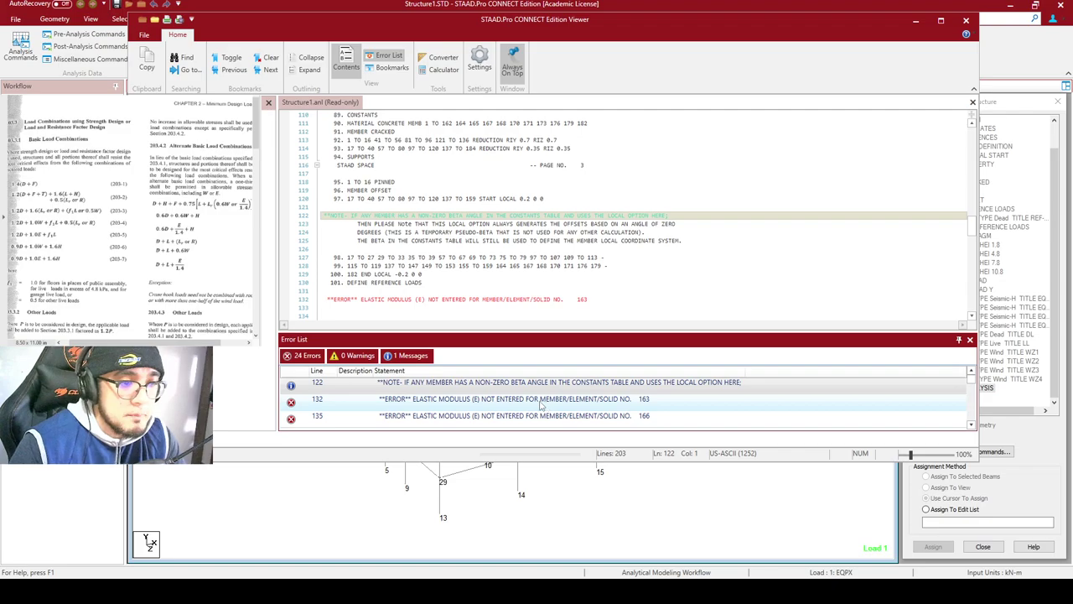
# Examine the elastic modulus errors from line 132 onward for the affected member numbers at 200% zoom, then close the output file
pyautogui.doubleClick(464, 409)
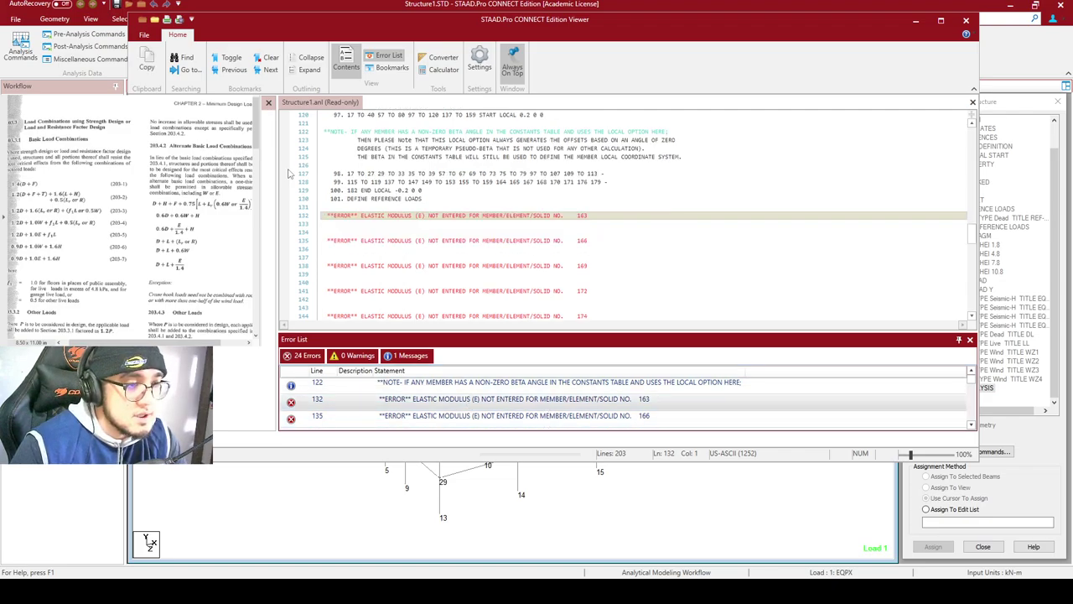
pyautogui.keyDown('ctrl'); pyautogui.scroll(5, 522, 226); pyautogui.keyUp('ctrl')
pyautogui.keyDown('ctrl'); pyautogui.scroll(1, 606, 176); pyautogui.keyUp('ctrl')
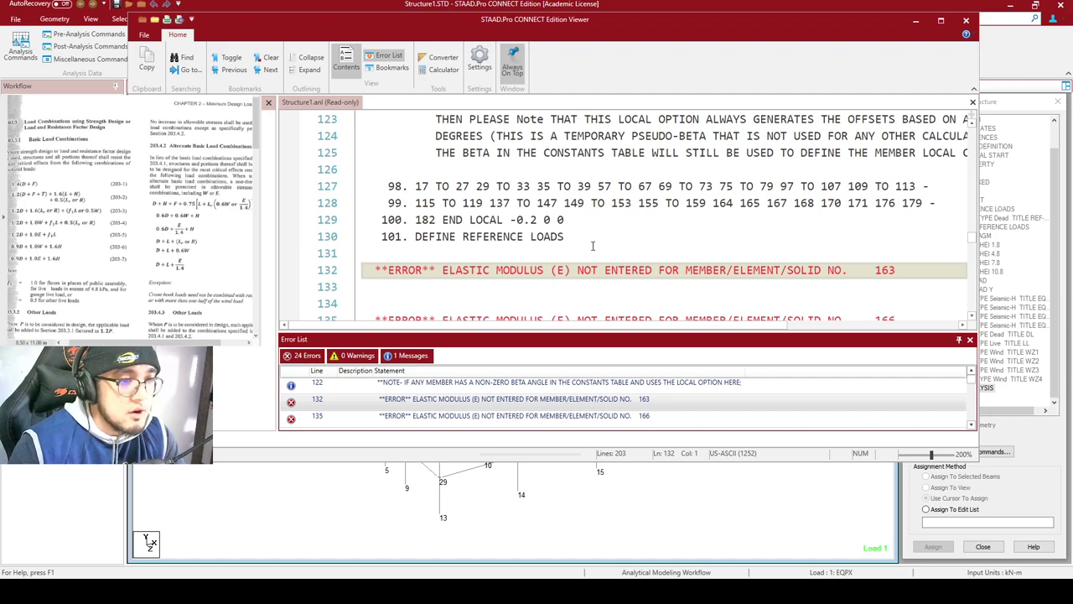
pyautogui.click(476, 270)
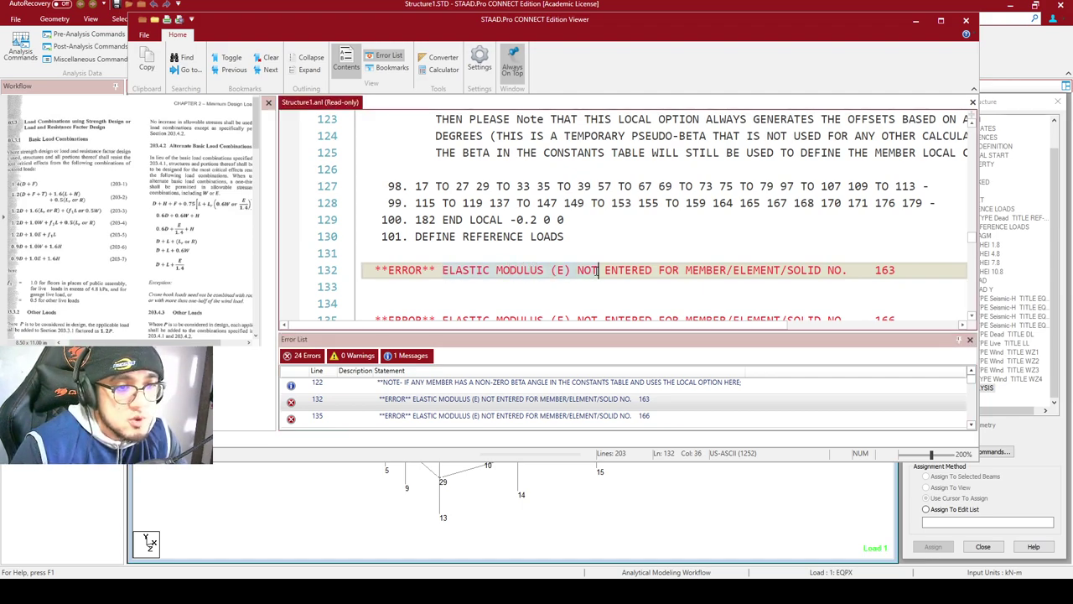
pyautogui.click(649, 270)
pyautogui.click(894, 271)
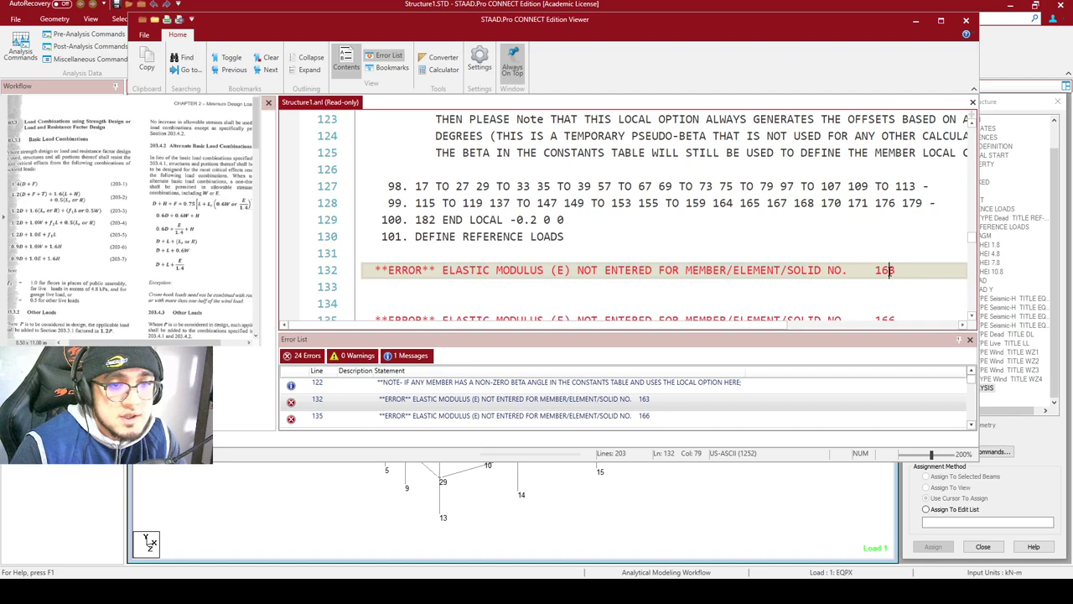
pyautogui.scroll(-10, 889, 250)
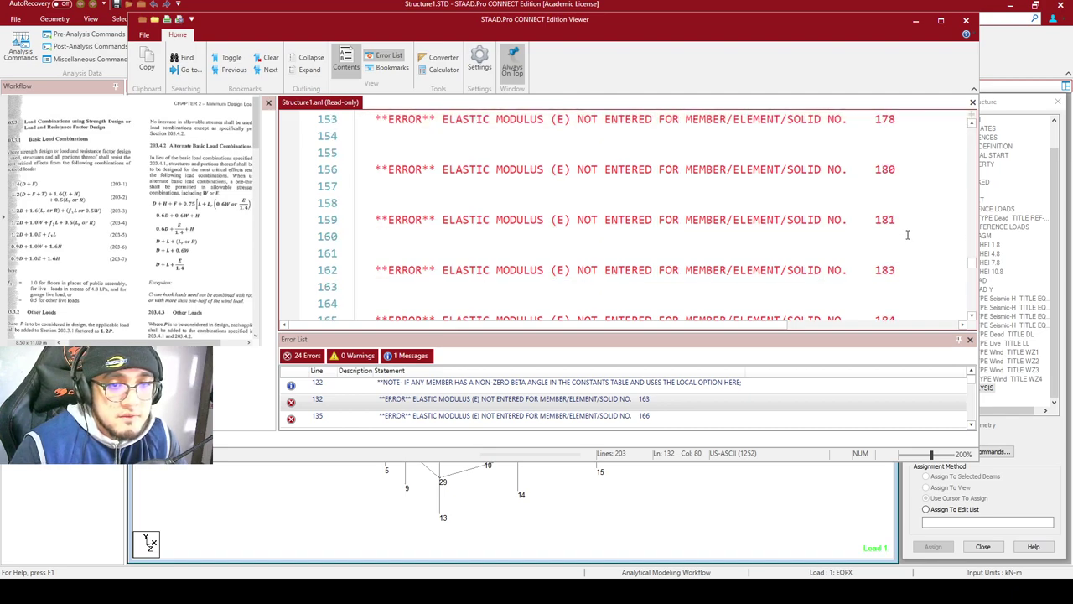
pyautogui.scroll(-3, 906, 229)
pyautogui.scroll(12, 899, 230)
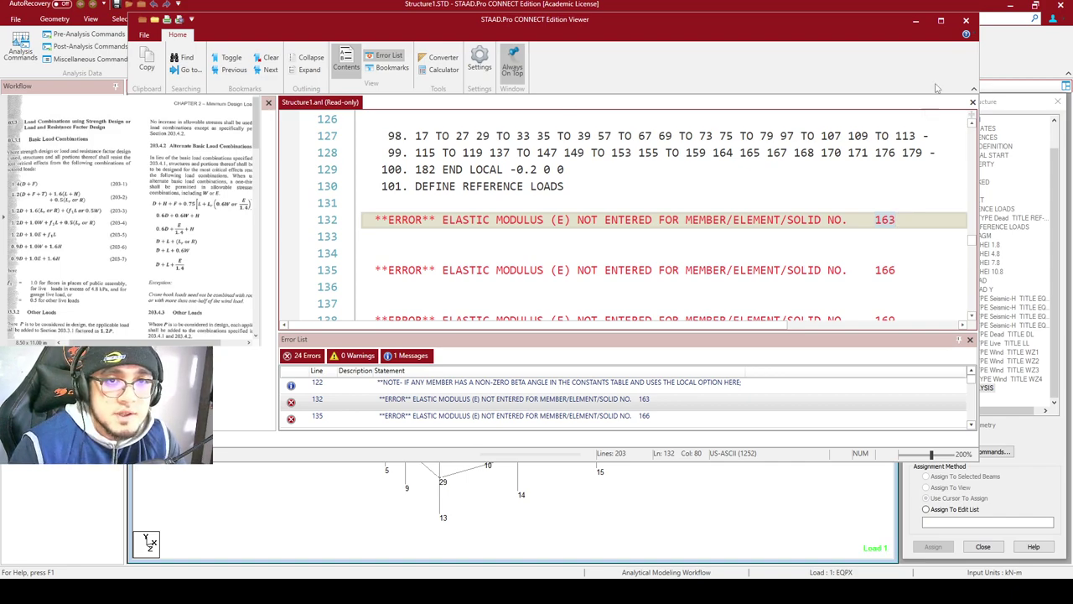
pyautogui.click(966, 21)
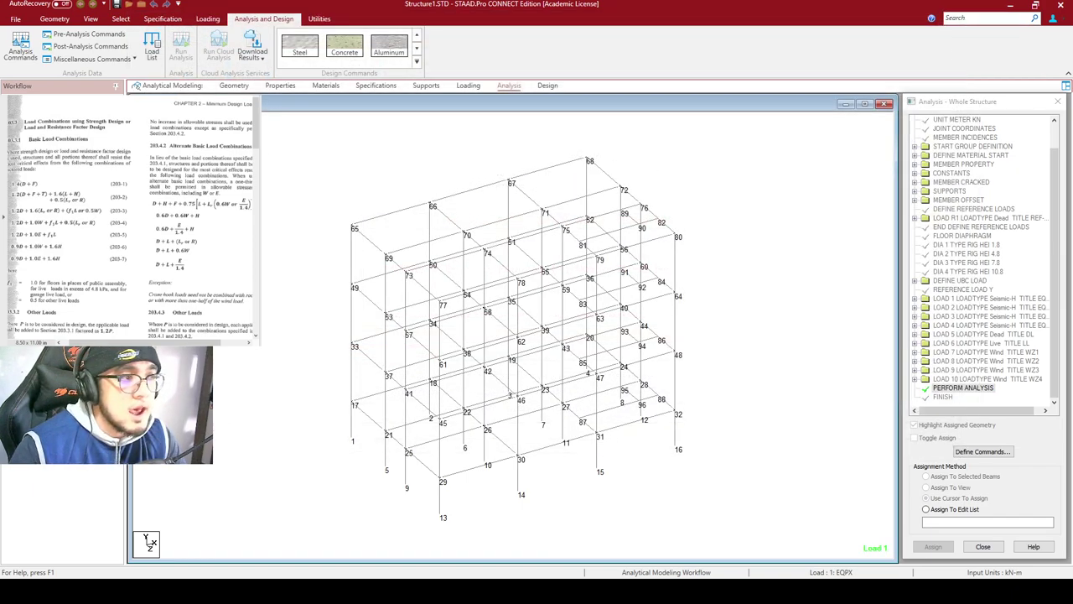
# Select all members of the frame that have a missing property
pyautogui.click(122, 19)
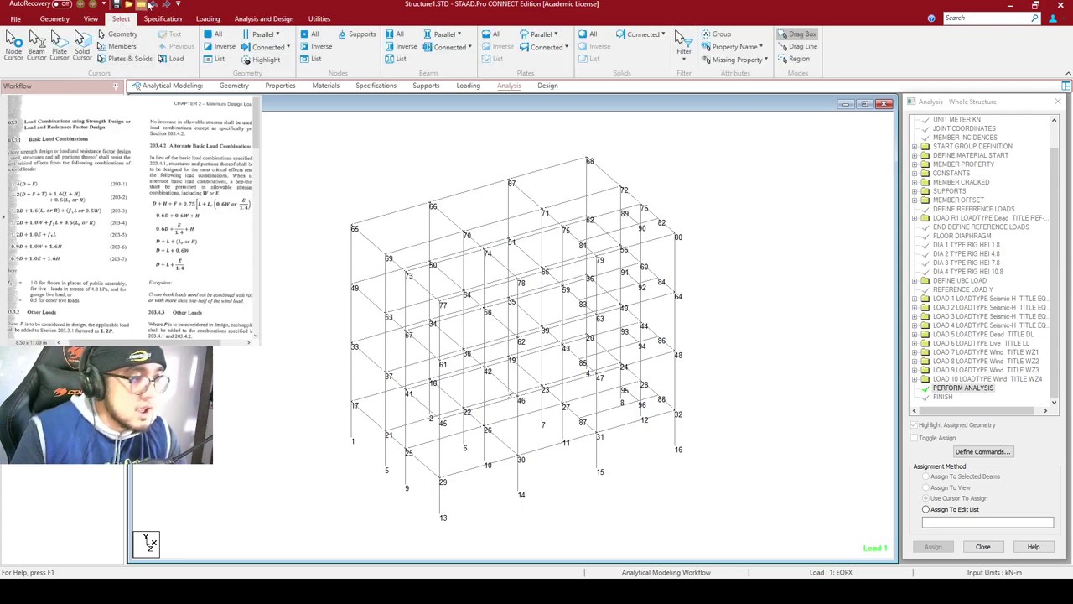
pyautogui.click(765, 60)
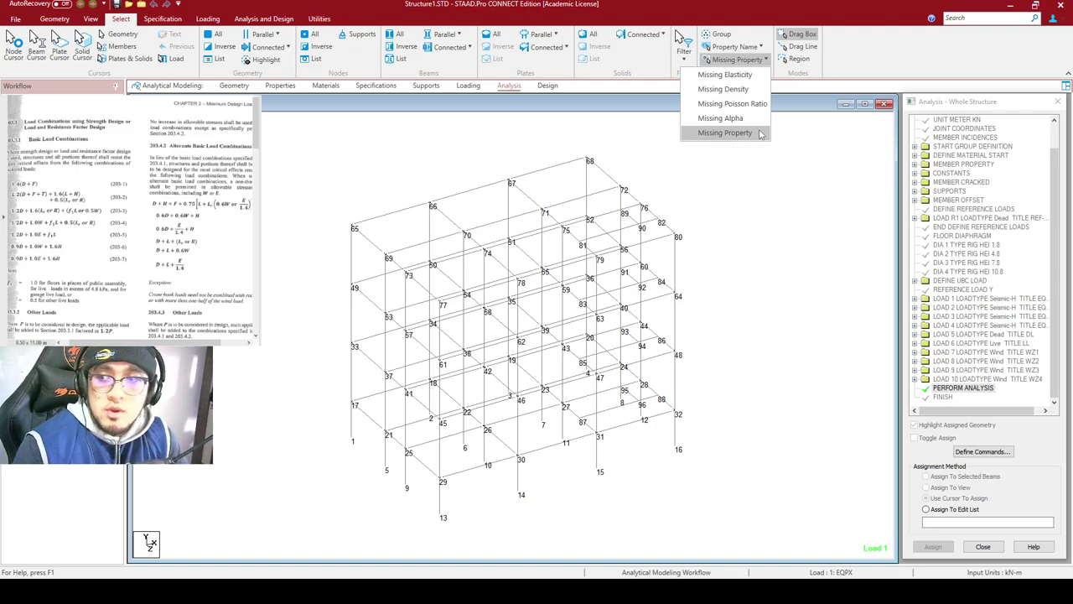
pyautogui.click(726, 132)
pyautogui.scroll(3, 711, 214)
pyautogui.scroll(-2, 711, 213)
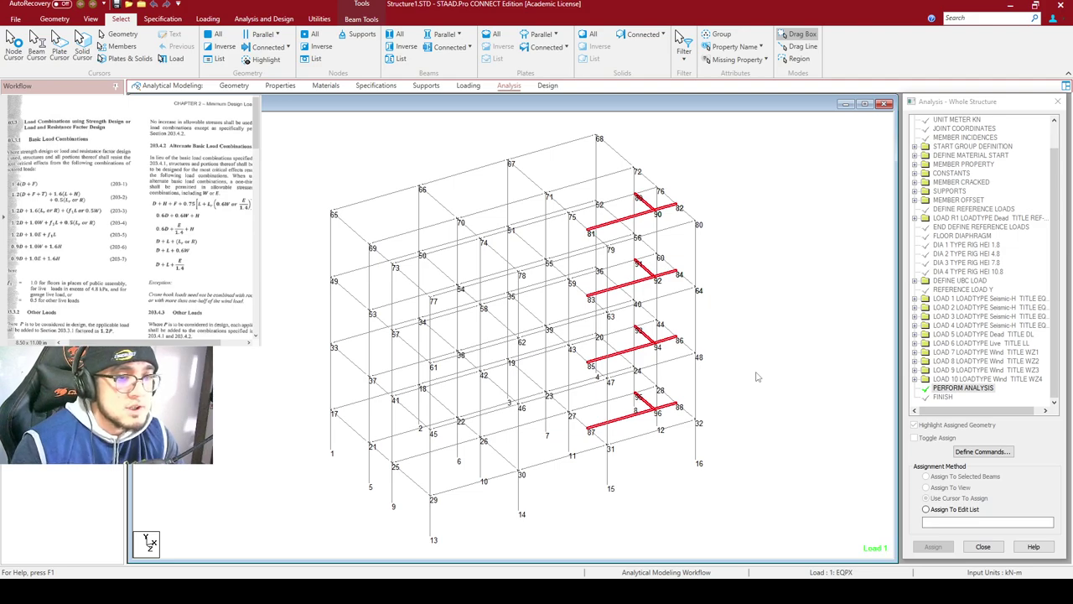
# Turn off Highlight Assigned Geometry and assign the Rect 0.40x0.25 concrete section to the selected beams
pyautogui.click(280, 86)
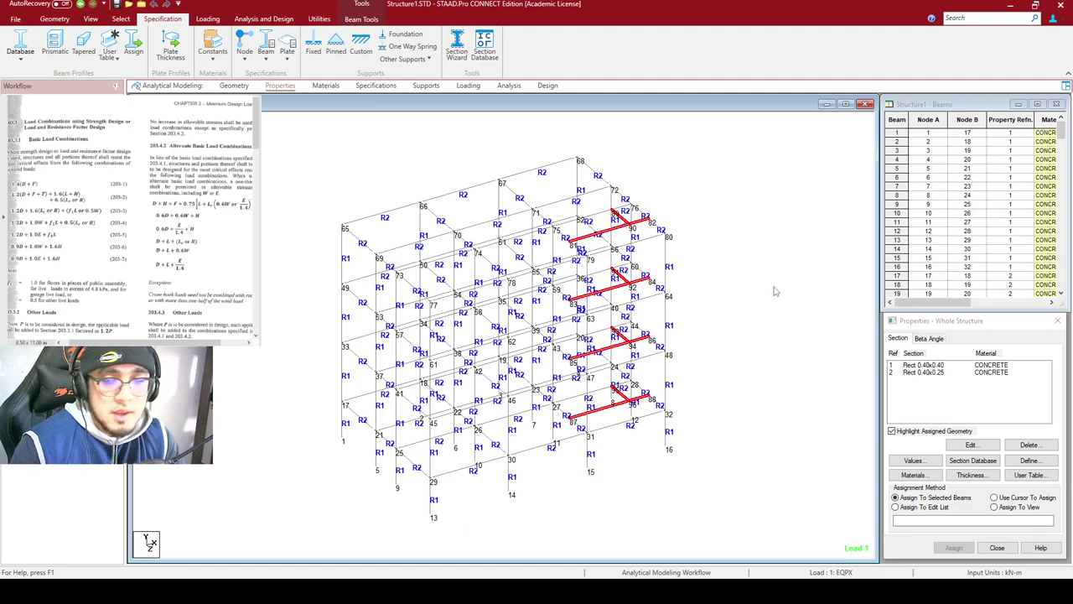
pyautogui.scroll(2, 621, 225)
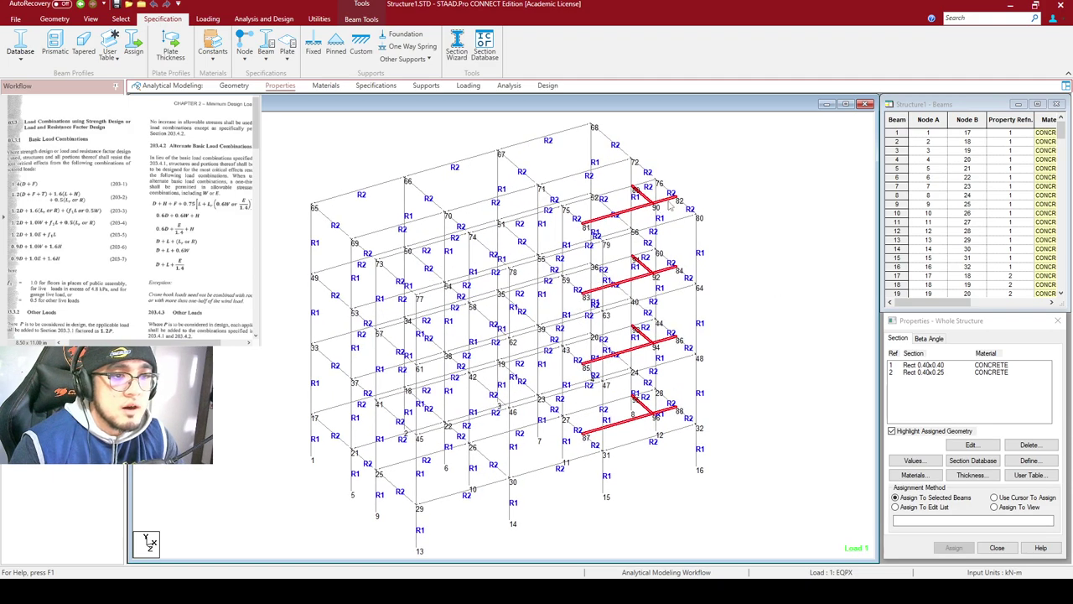
pyautogui.click(893, 430)
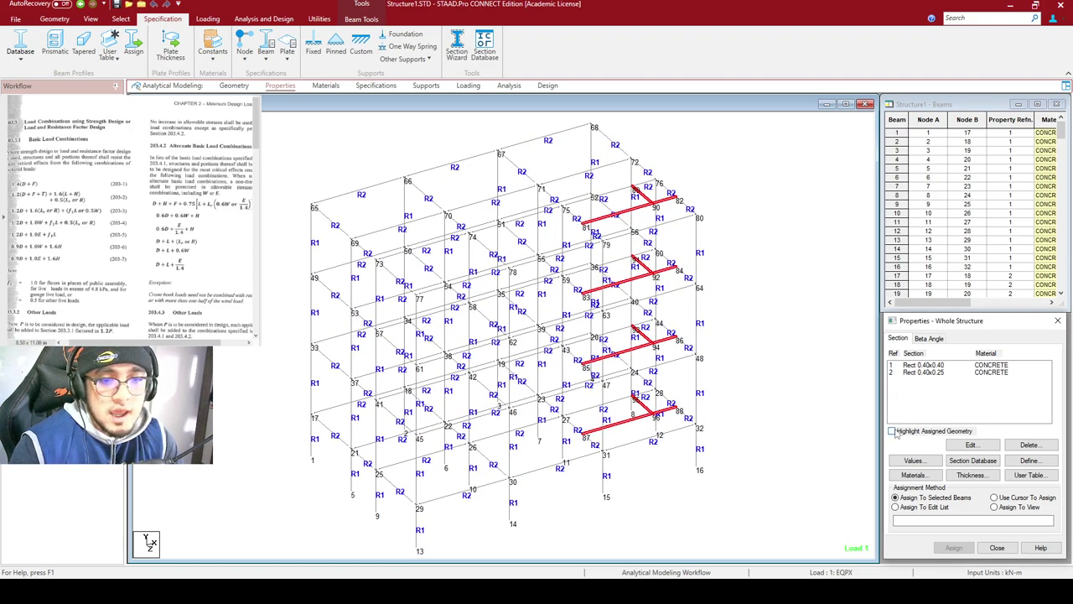
pyautogui.click(950, 373)
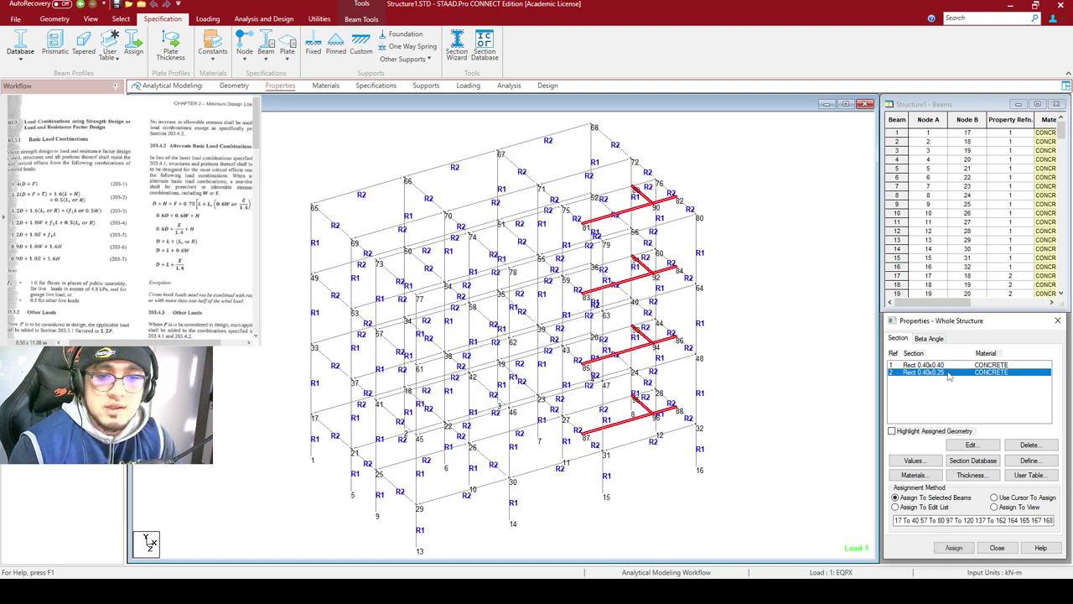
pyautogui.click(955, 548)
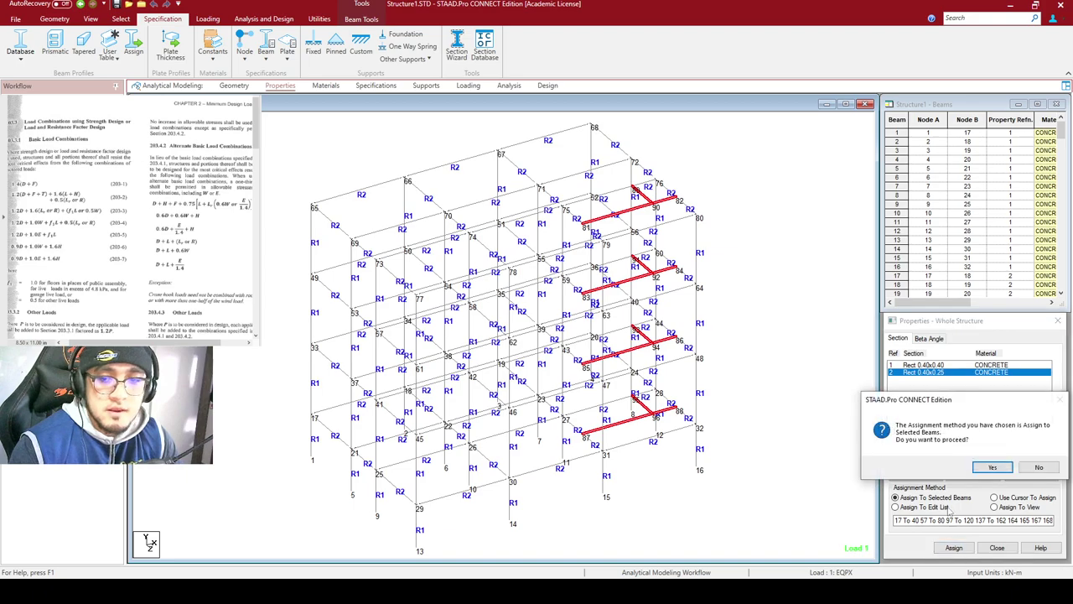
pyautogui.click(995, 473)
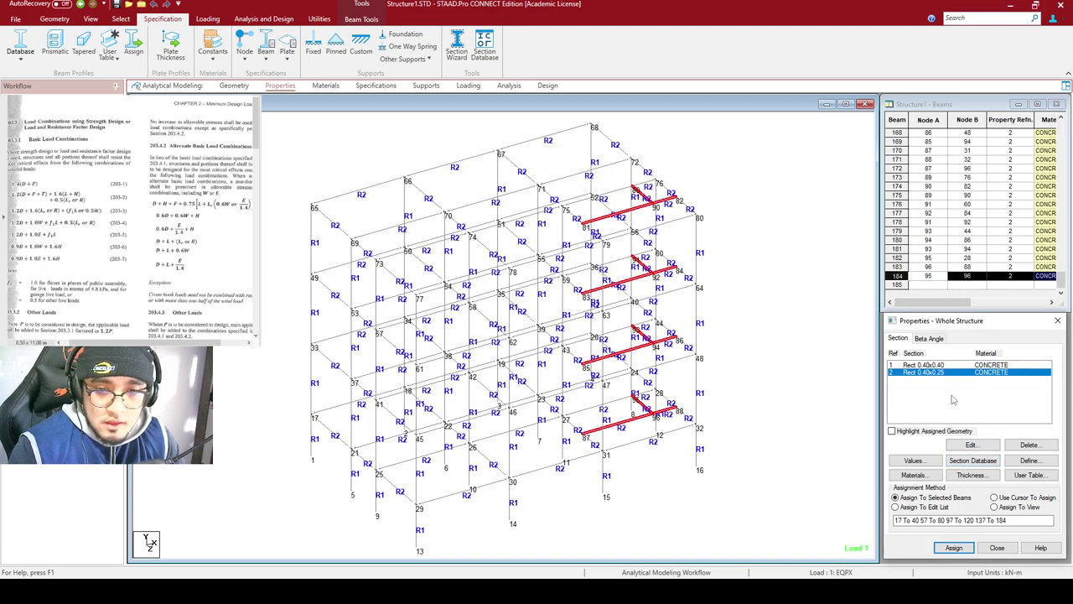
pyautogui.click(800, 329)
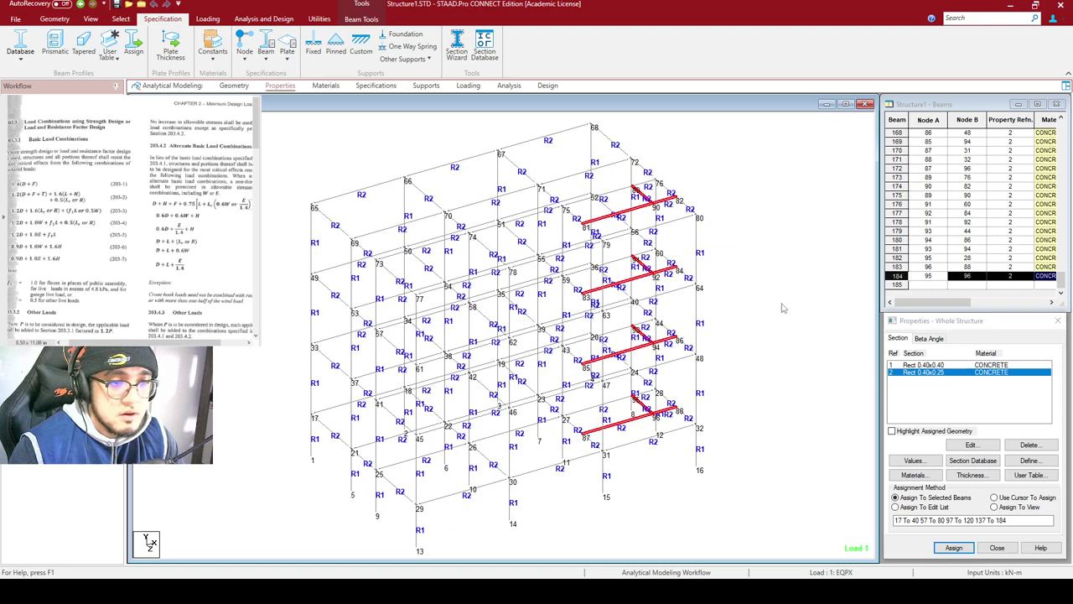
# Rerun the analysis, saving the modified structure, and choose to view the output file when the run finishes
pyautogui.click(264, 18)
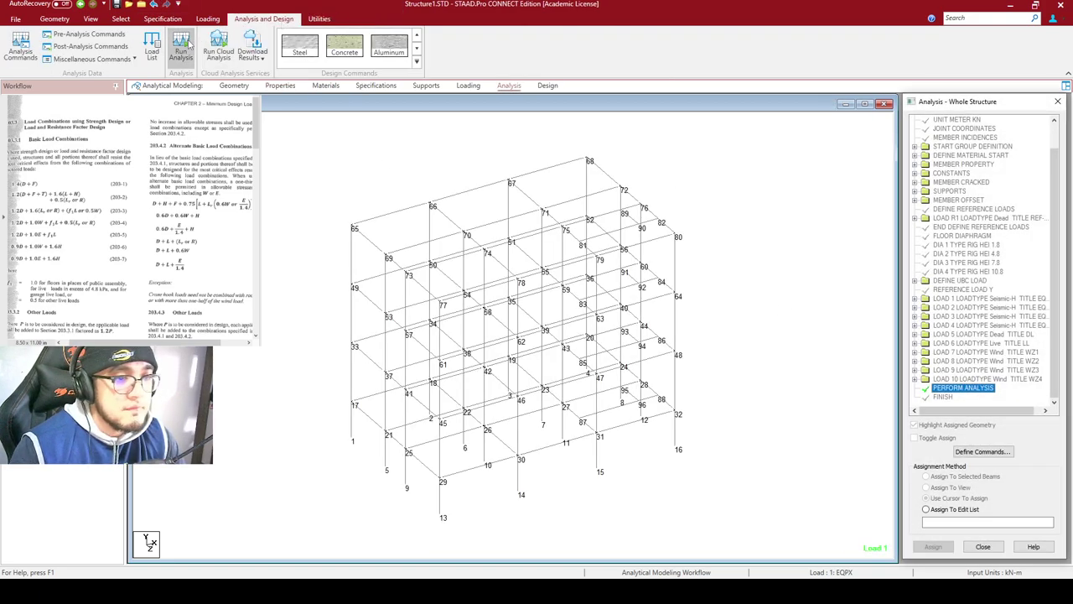
pyautogui.click(186, 49)
pyautogui.click(138, 61)
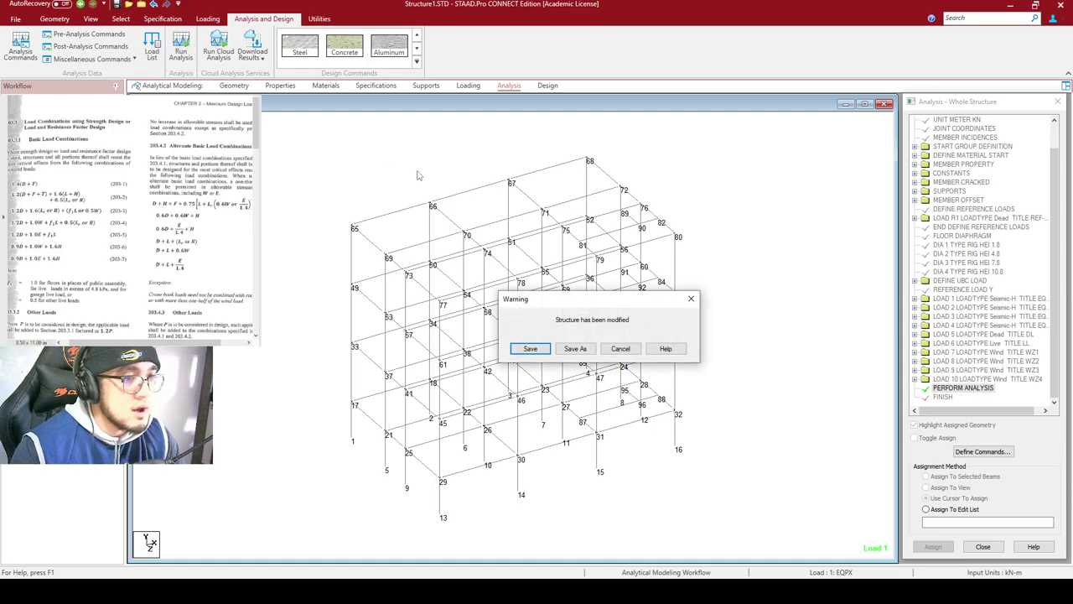
pyautogui.click(530, 349)
pyautogui.moveTo(198, 59); pyautogui.dragTo(484, 116)
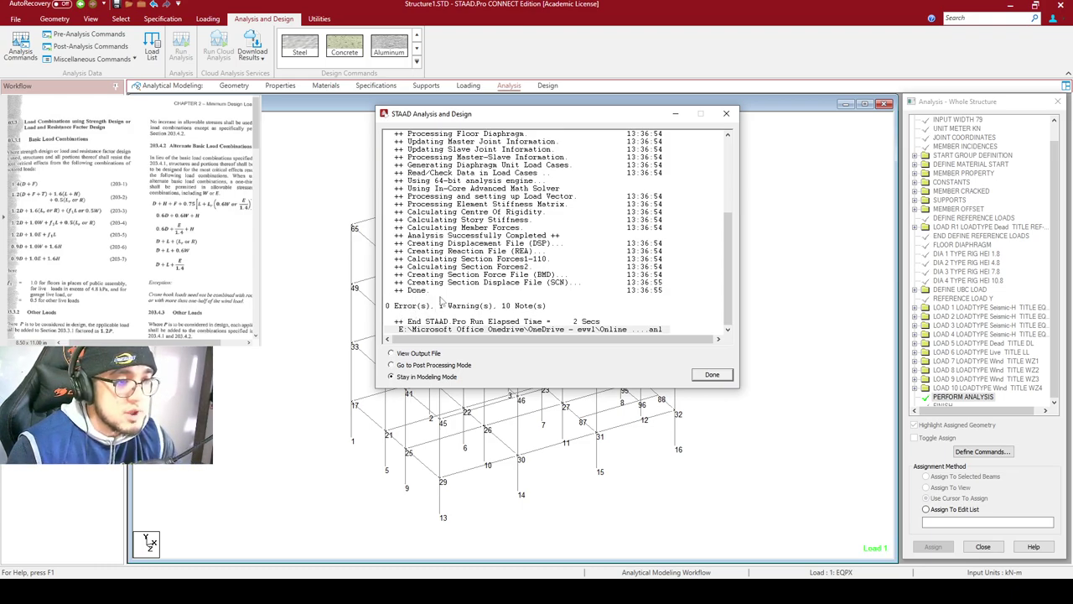
pyautogui.click(423, 353)
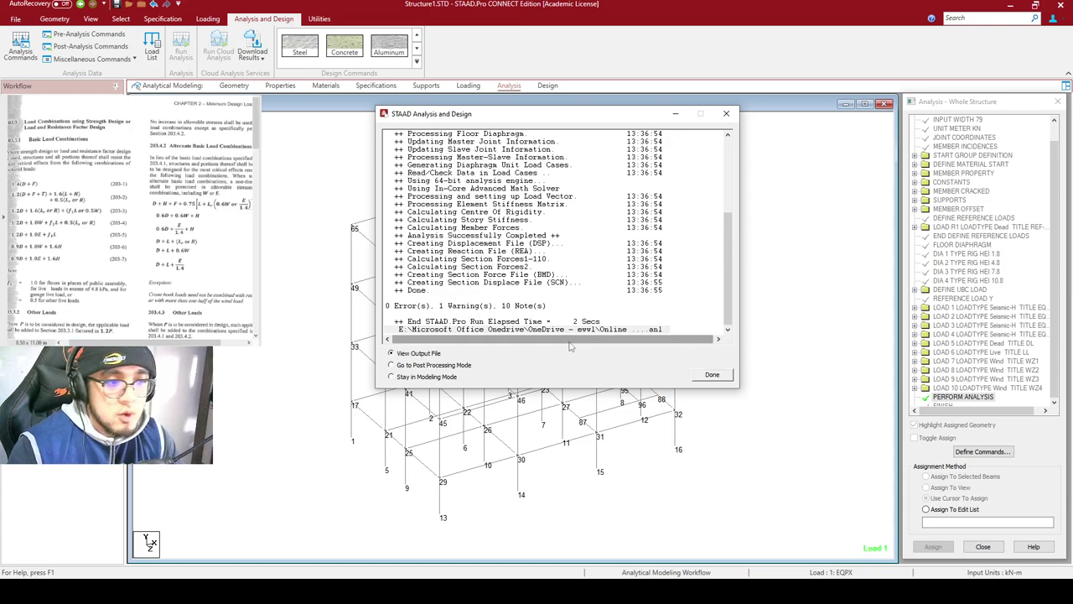
# Open the analysis output file, filter the error list to warnings only, and jump to the UBC/IBC warning at line 297
pyautogui.click(712, 375)
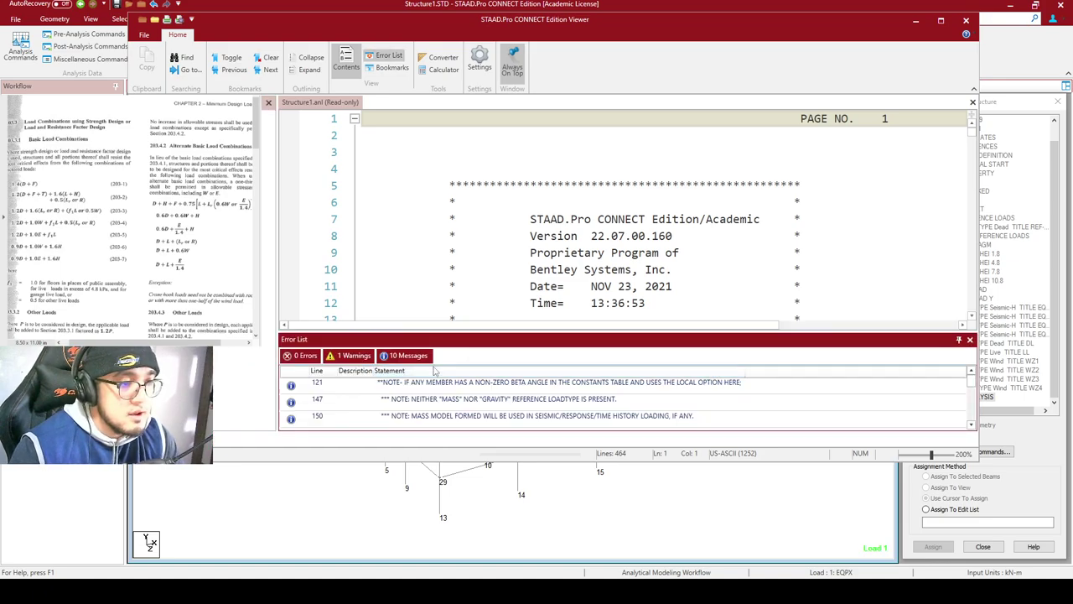
pyautogui.click(365, 356)
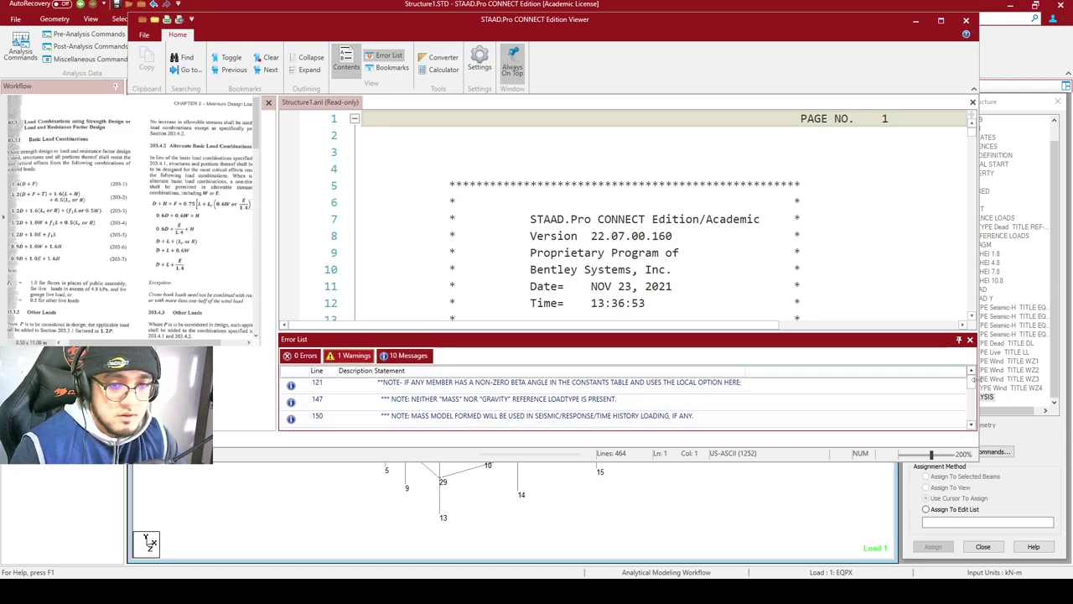
pyautogui.moveTo(971, 379); pyautogui.dragTo(972, 420)
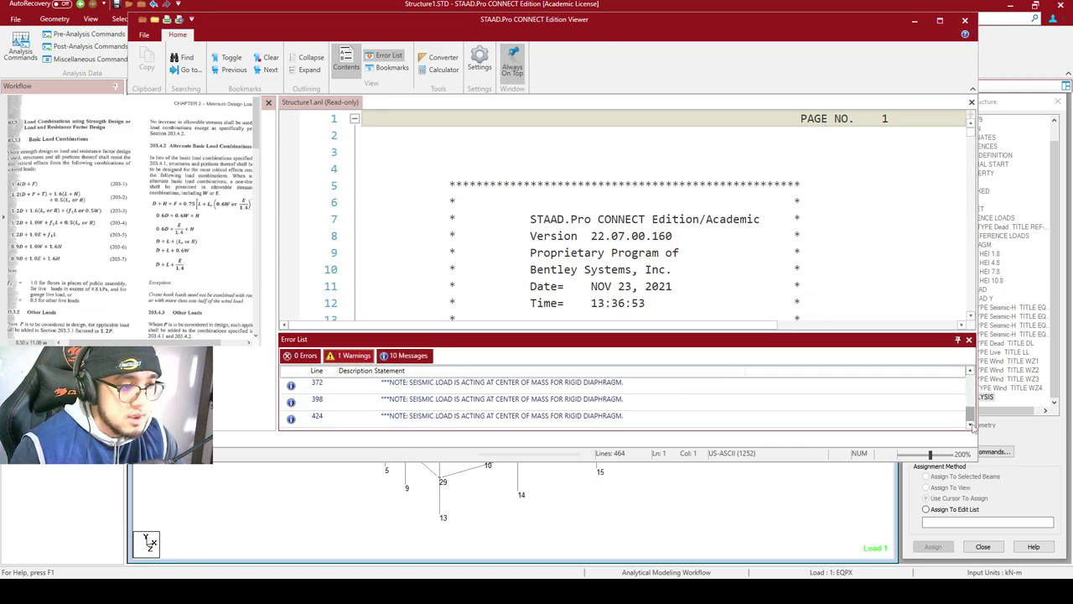
pyautogui.click(364, 356)
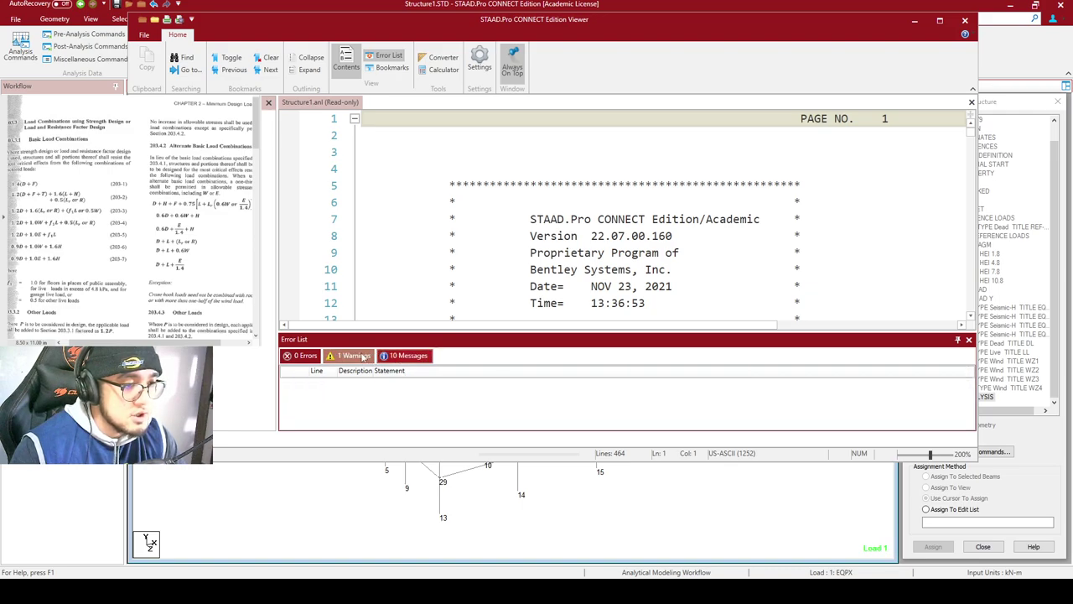
pyautogui.click(364, 357)
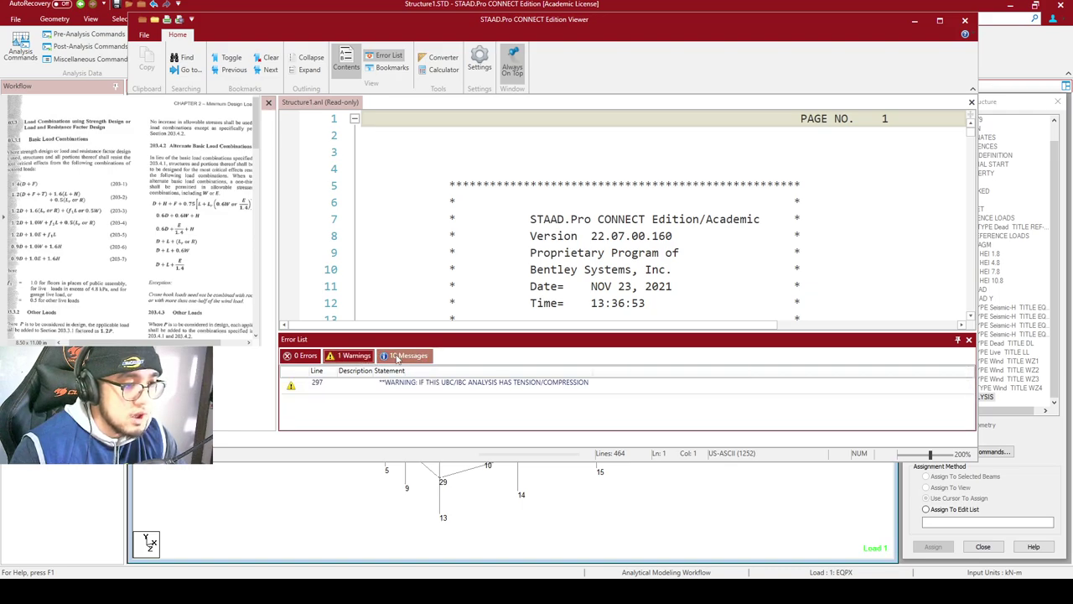
pyautogui.doubleClick(430, 384)
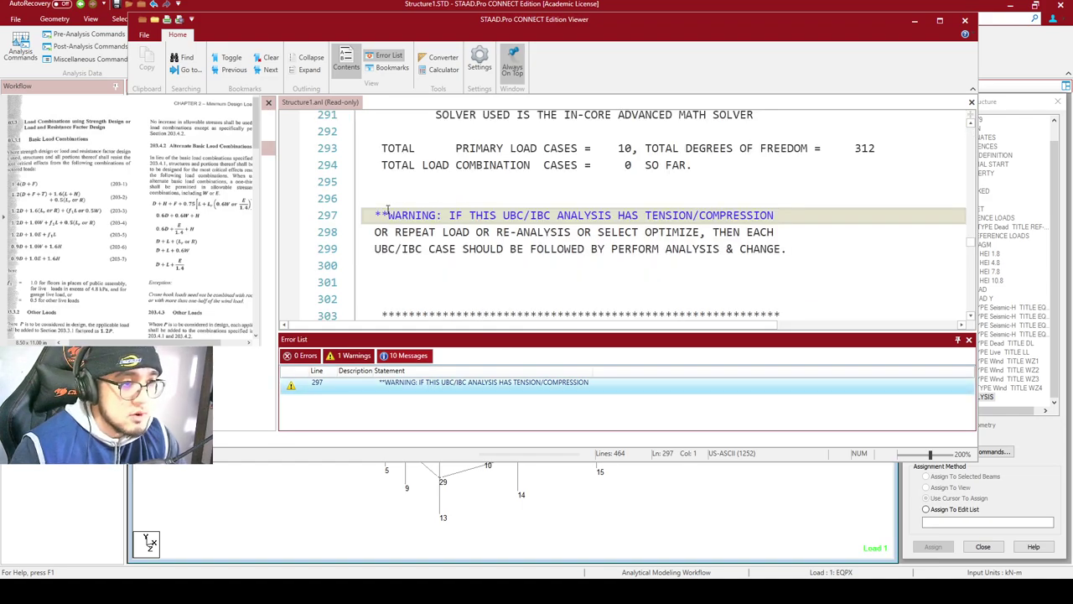
# Read the full UBC/IBC warning text on lines 297 to 299 of the output file
pyautogui.moveTo(376, 214); pyautogui.dragTo(786, 257)
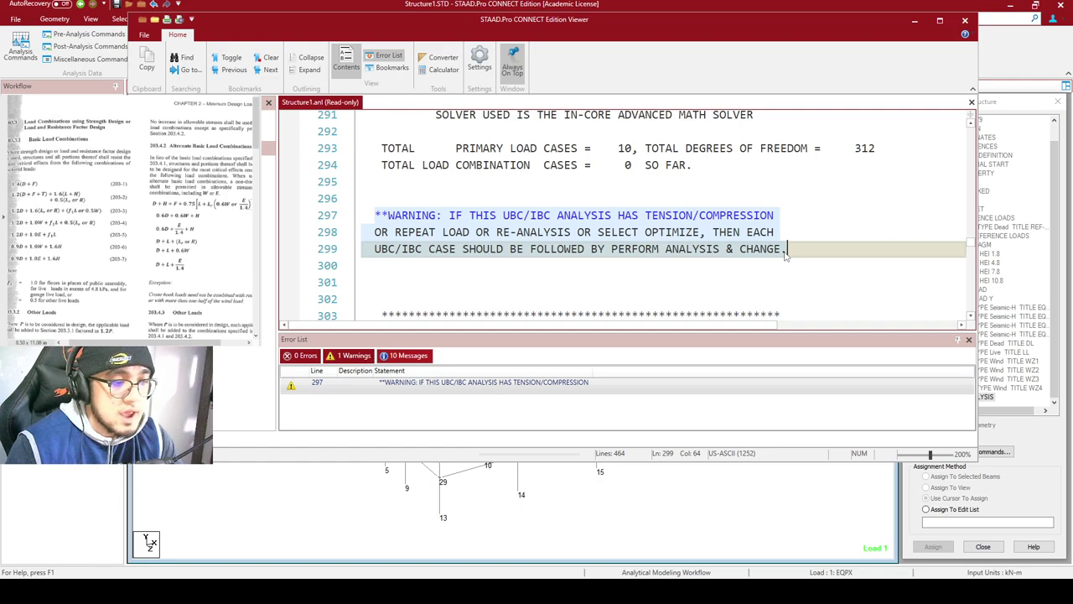
pyautogui.click(445, 265)
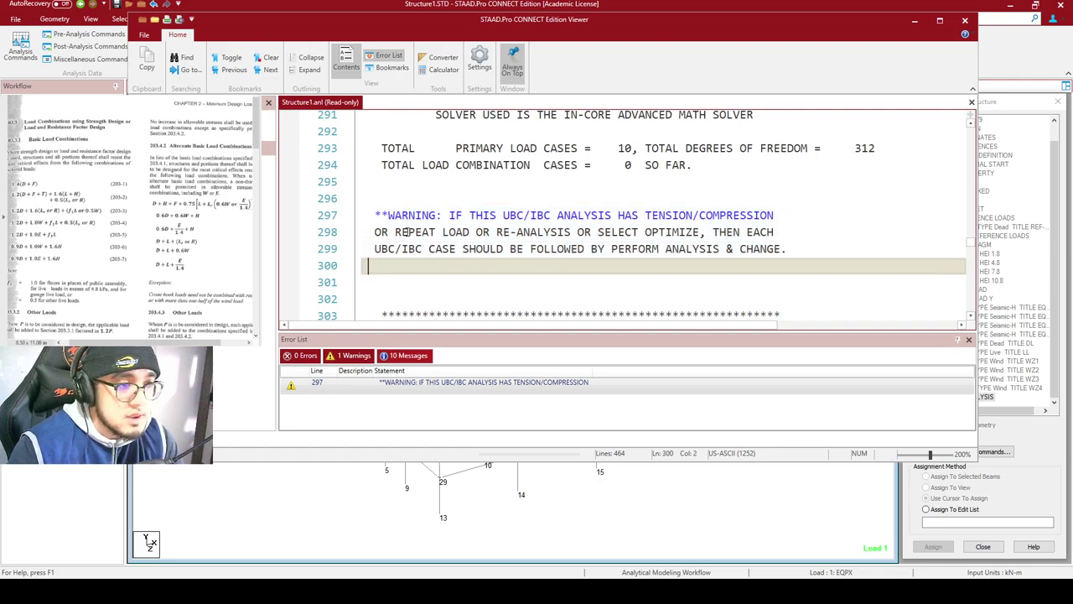
pyautogui.click(376, 215)
pyautogui.click(746, 249)
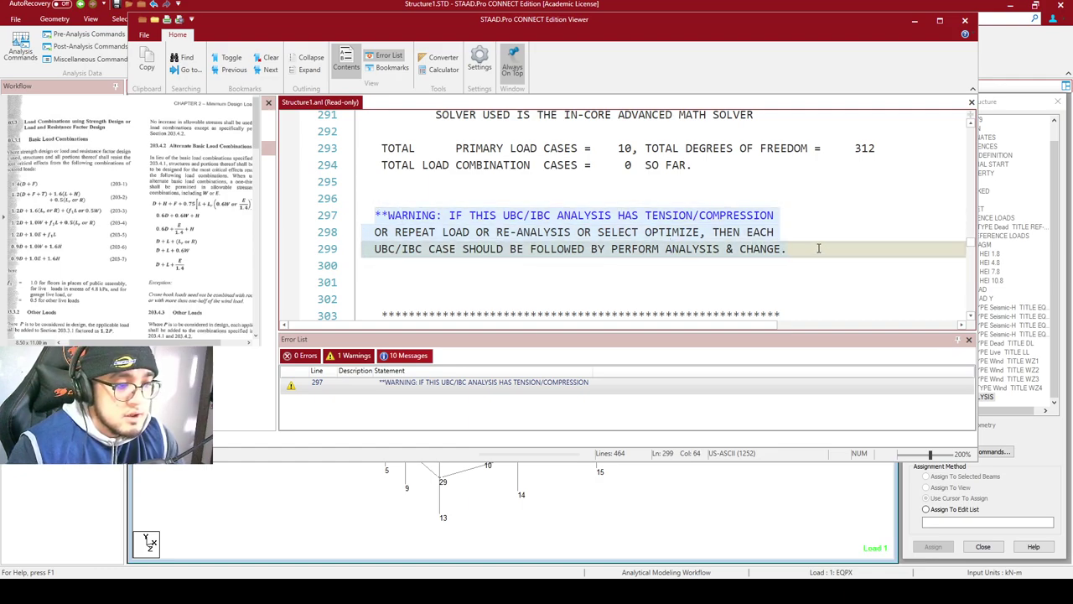
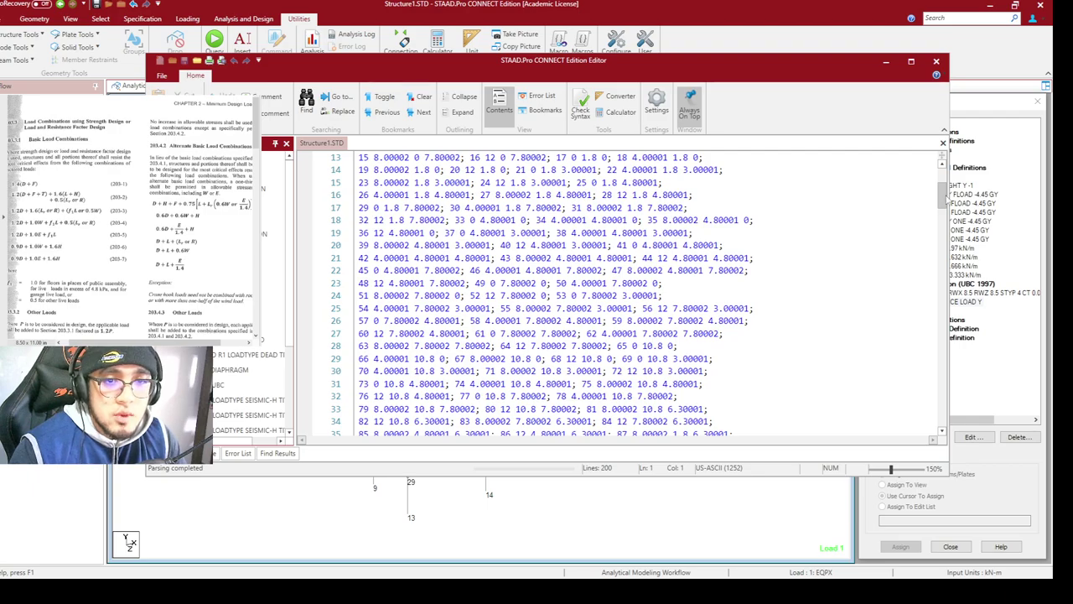
# Locate the four UBC seismic load cases in the Structure1.STD input file and examine their command lines at 225% zoom
pyautogui.moveTo(943, 197); pyautogui.dragTo(939, 318)
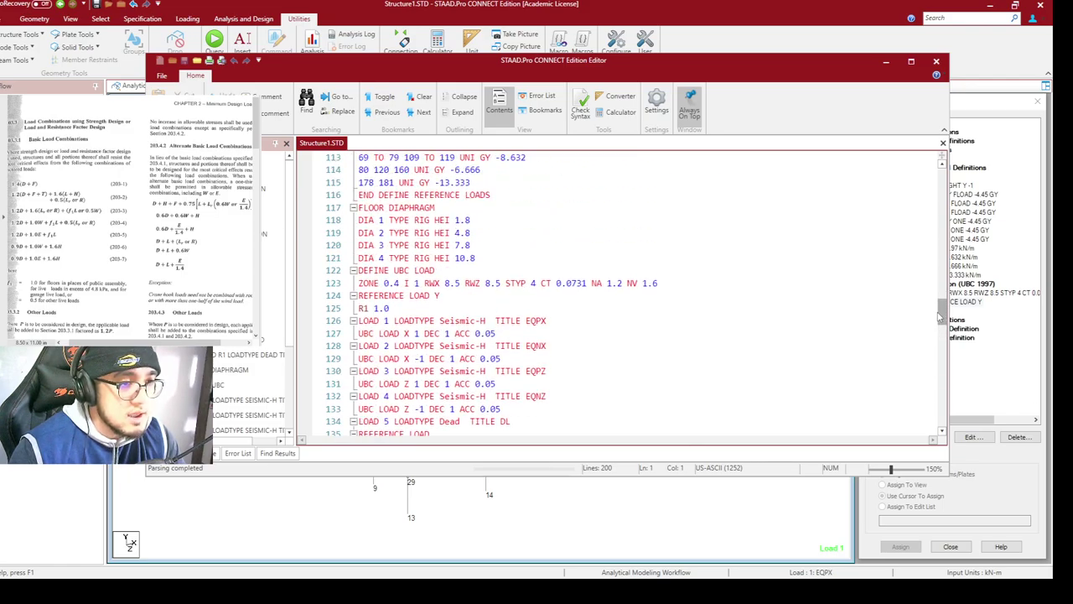
pyautogui.keyDown('ctrl'); pyautogui.scroll(8, 341, 394); pyautogui.keyUp('ctrl')
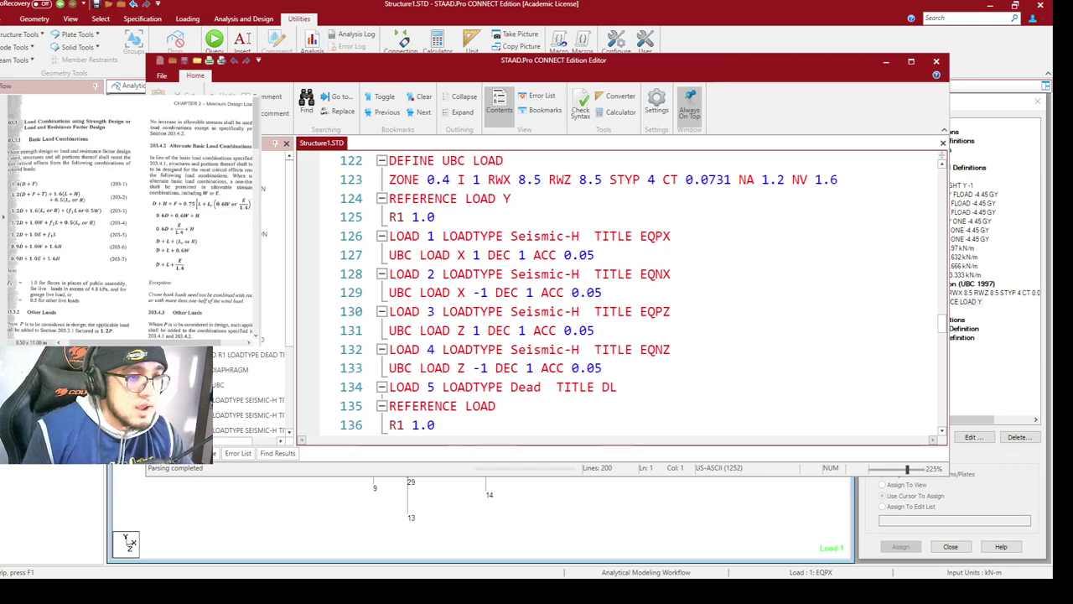
pyautogui.click(663, 200)
pyautogui.click(663, 218)
pyautogui.click(717, 313)
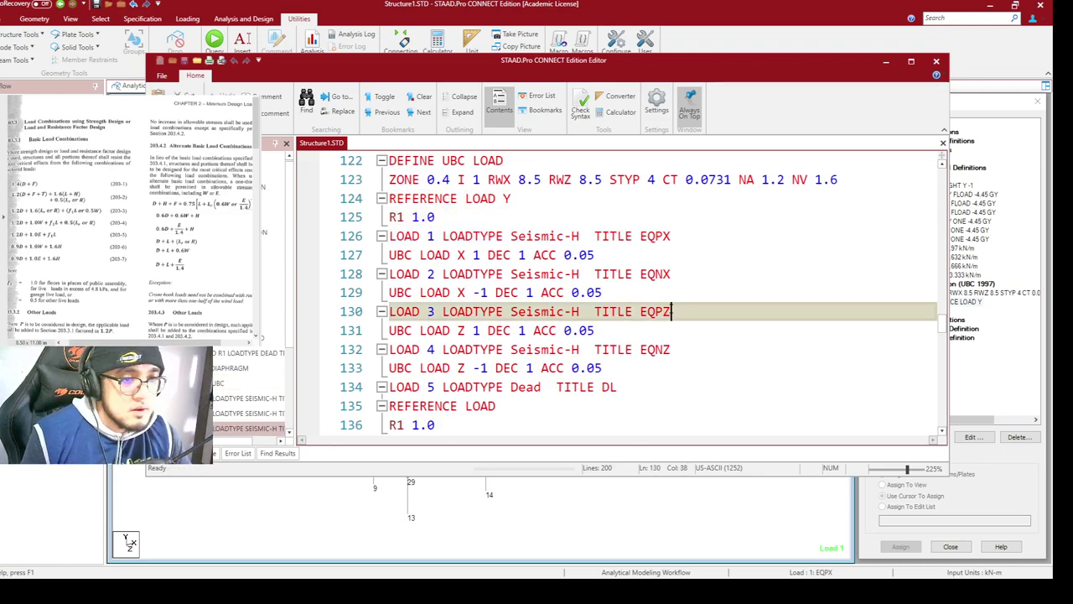
pyautogui.moveTo(389, 311); pyautogui.dragTo(504, 274)
pyautogui.click(602, 368)
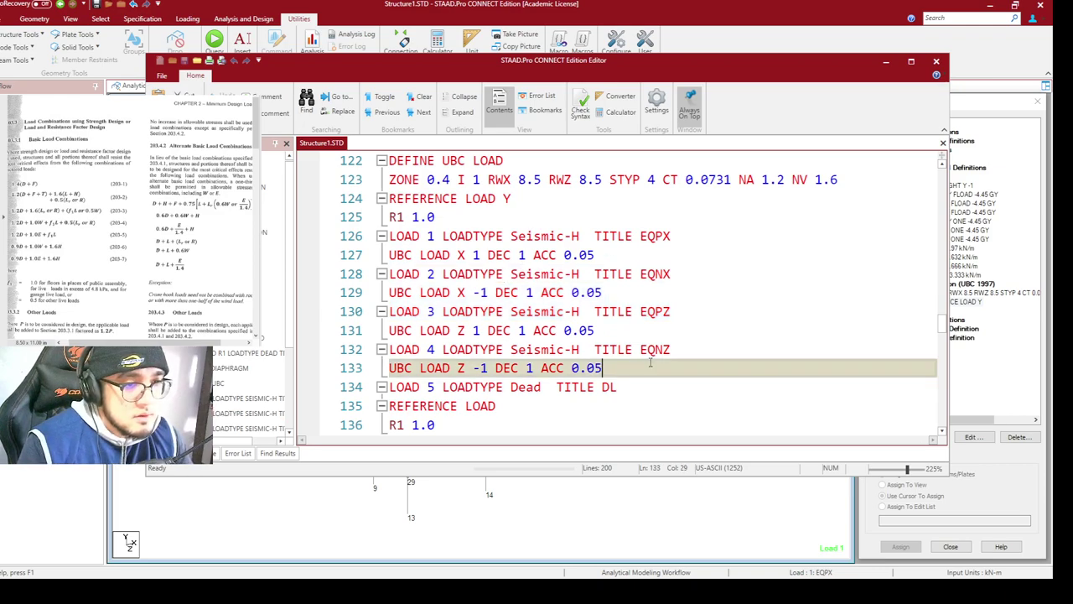
pyautogui.click(389, 236)
pyautogui.moveTo(390, 236); pyautogui.dragTo(602, 367)
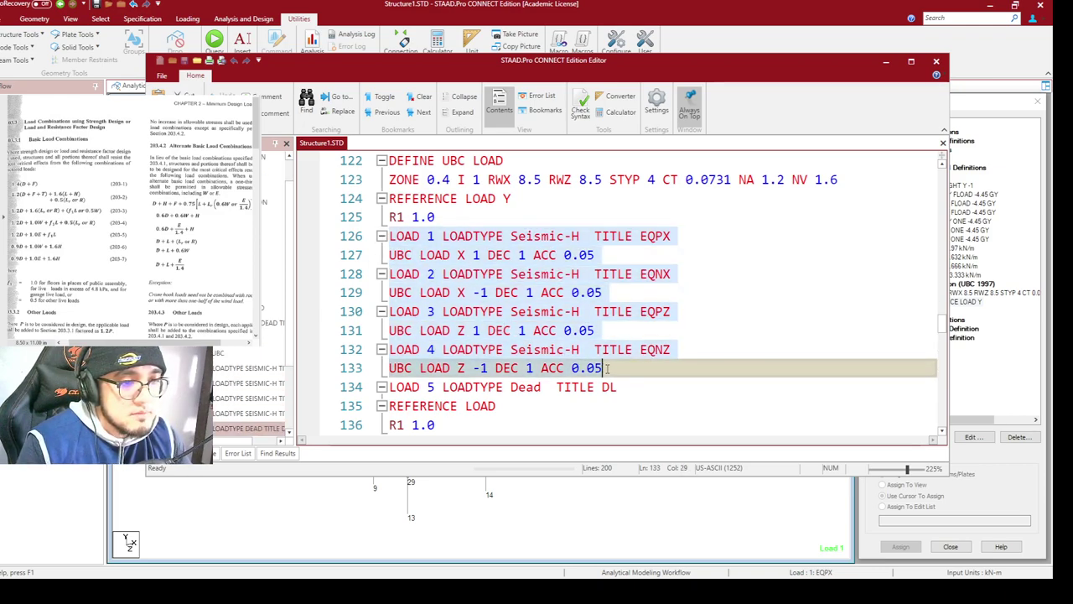
# Review the titles of the seismic load cases EQPX, EQNX, EQPZ and EQNZ in the input file
pyautogui.click(609, 255)
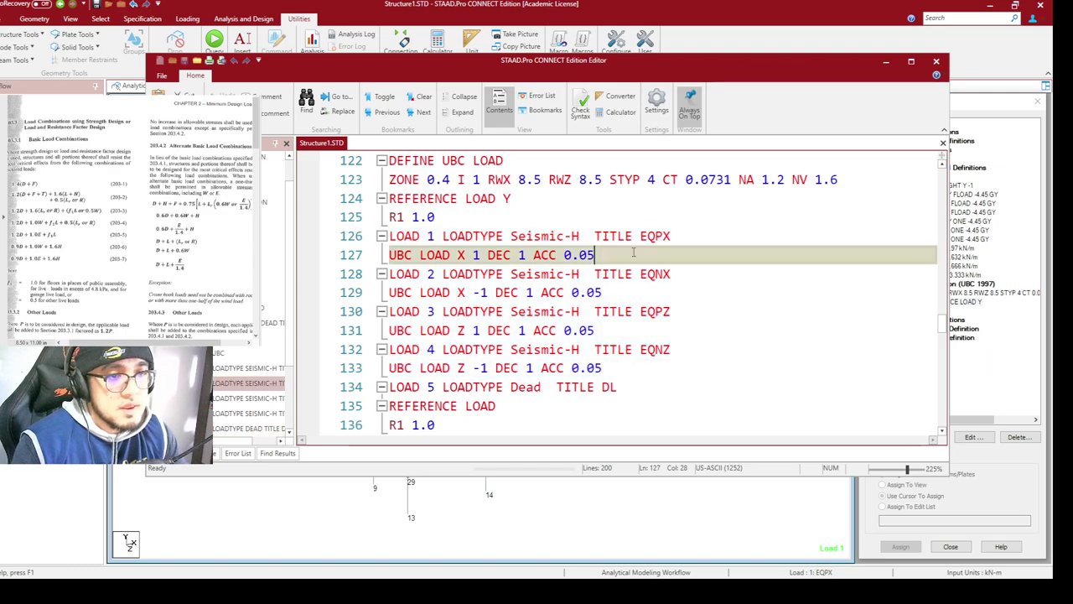
pyautogui.click(672, 236)
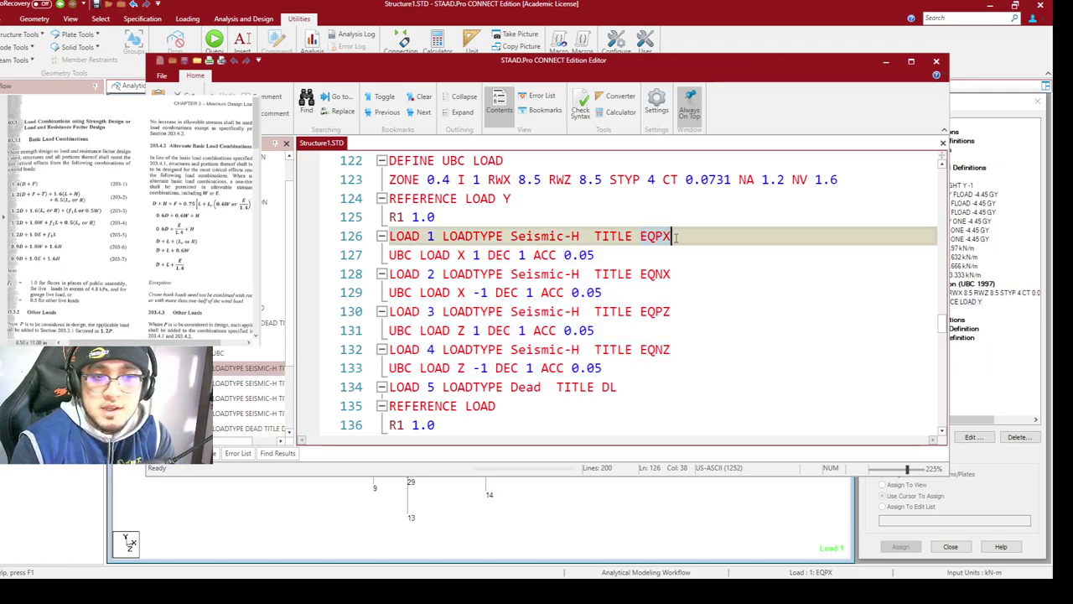
pyautogui.click(671, 273)
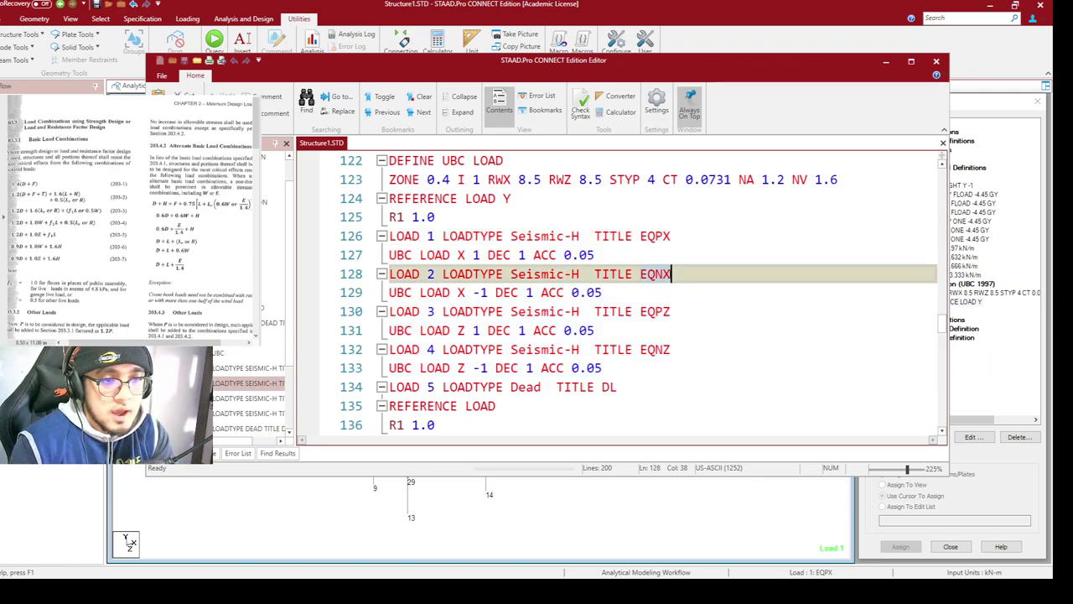
pyautogui.click(671, 311)
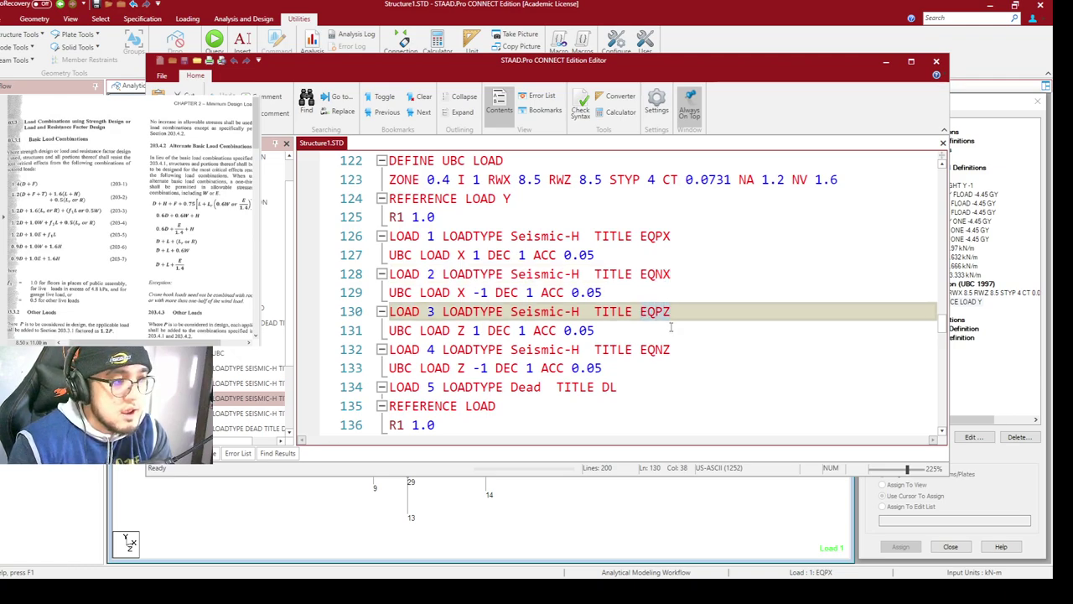
pyautogui.click(664, 353)
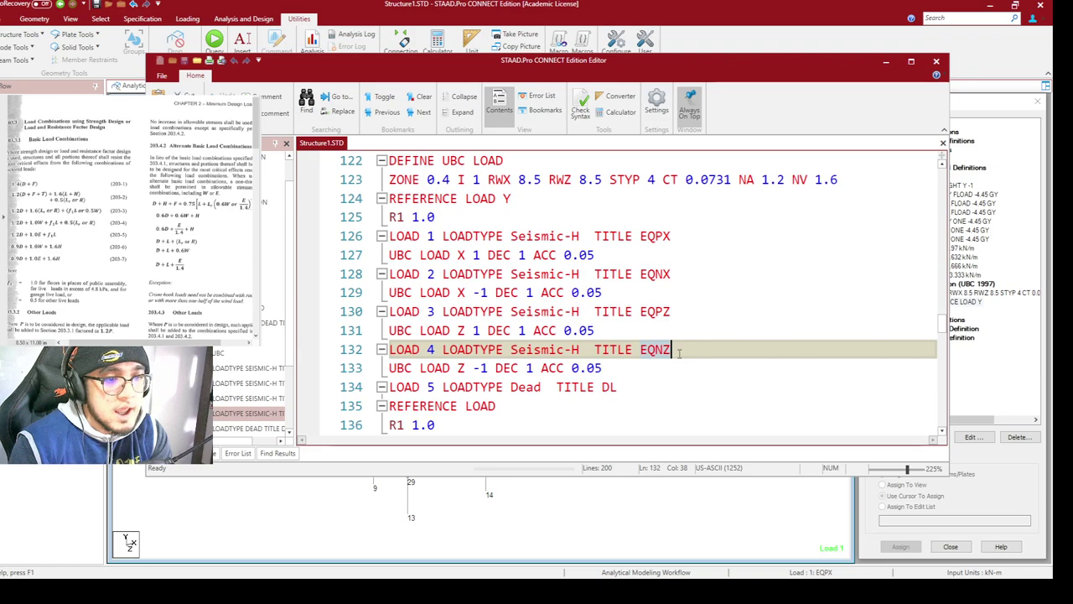
# Add the commands PERFORM ANALYSIS and change on separate lines below the UBC load of load case 1 (EQPX)
pyautogui.click(628, 255)
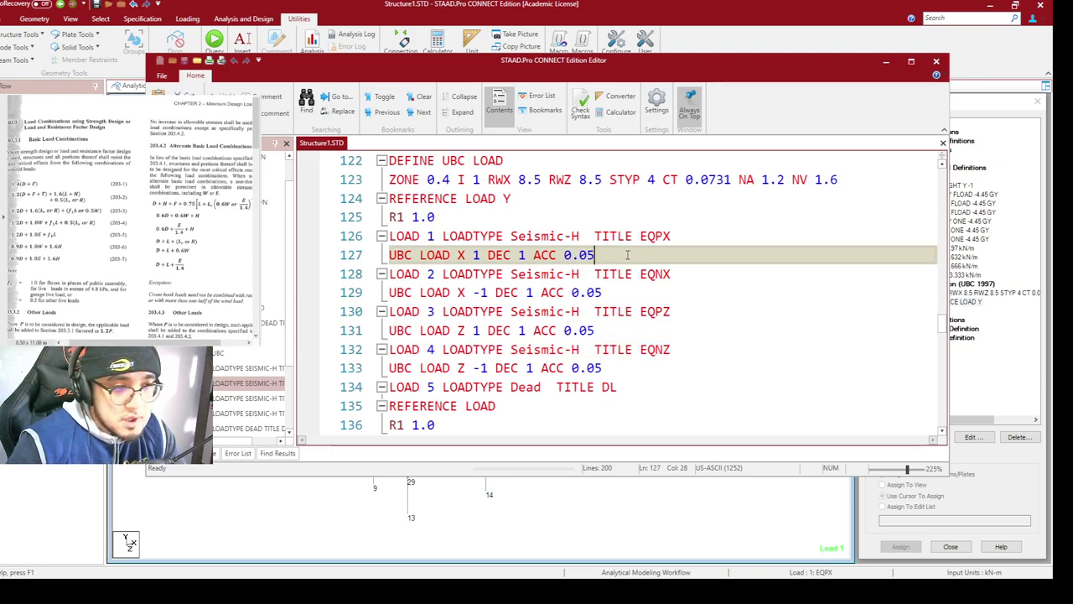
pyautogui.press('Return')
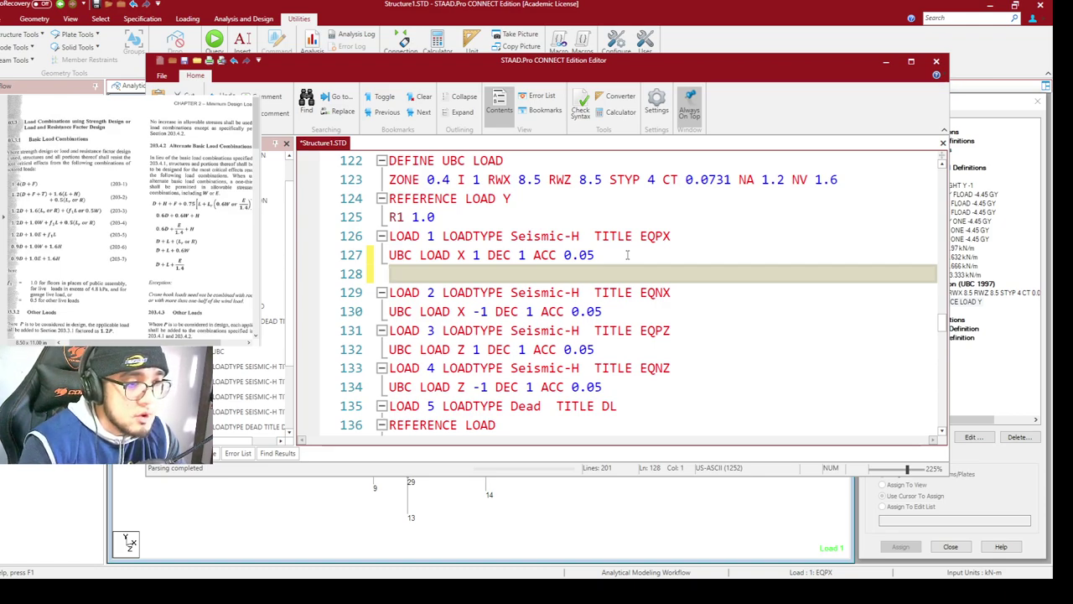
pyautogui.write('perfoma')
pyautogui.press('BackSpace')
pyautogui.press('BackSpace')
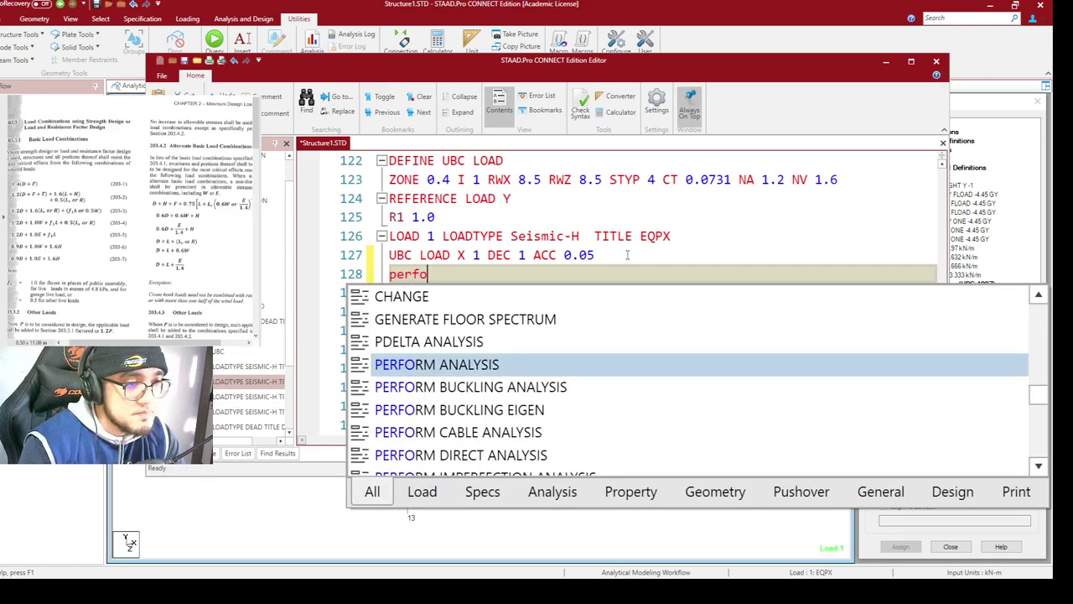
pyautogui.write('rm analysis')
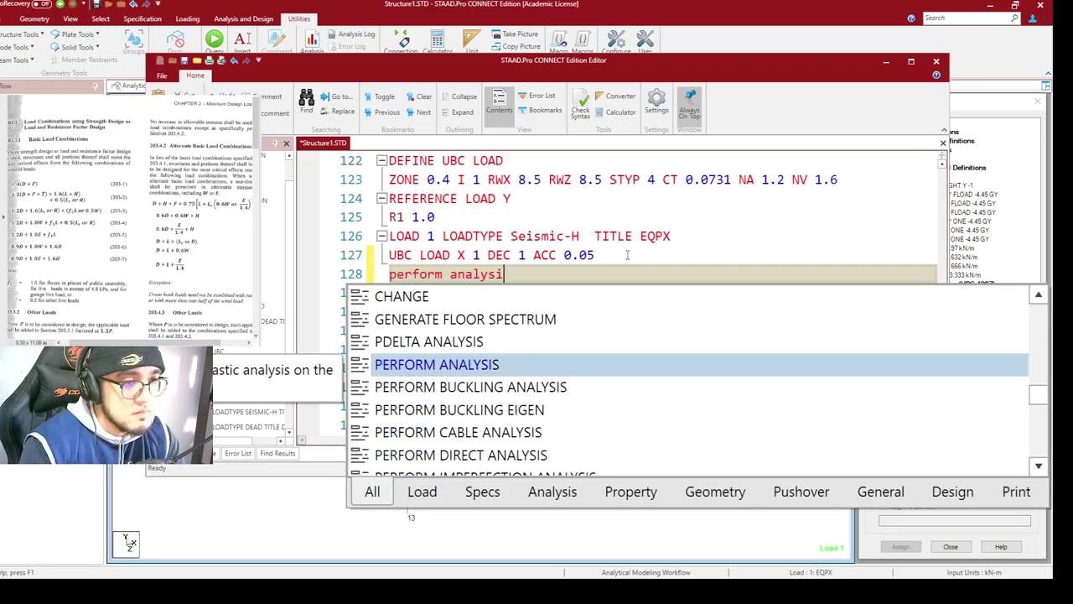
pyautogui.press('Return')
pyautogui.press('Return')
pyautogui.write('change')
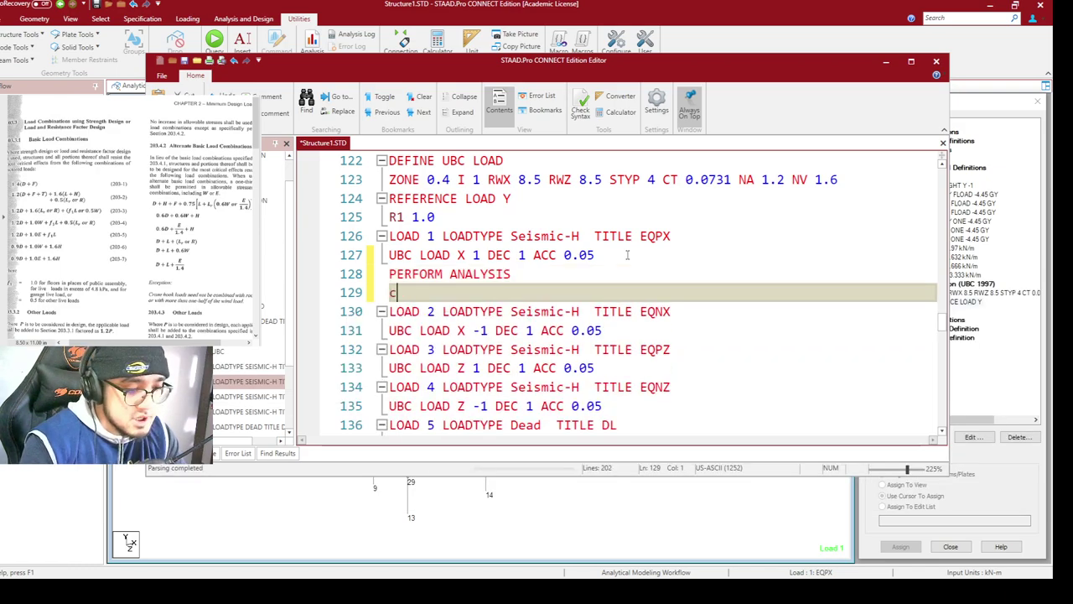
# Copy the PERFORM ANALYSIS and change lines and insert them below the UBC load of load case 2 (EQNX)
pyautogui.click(681, 257)
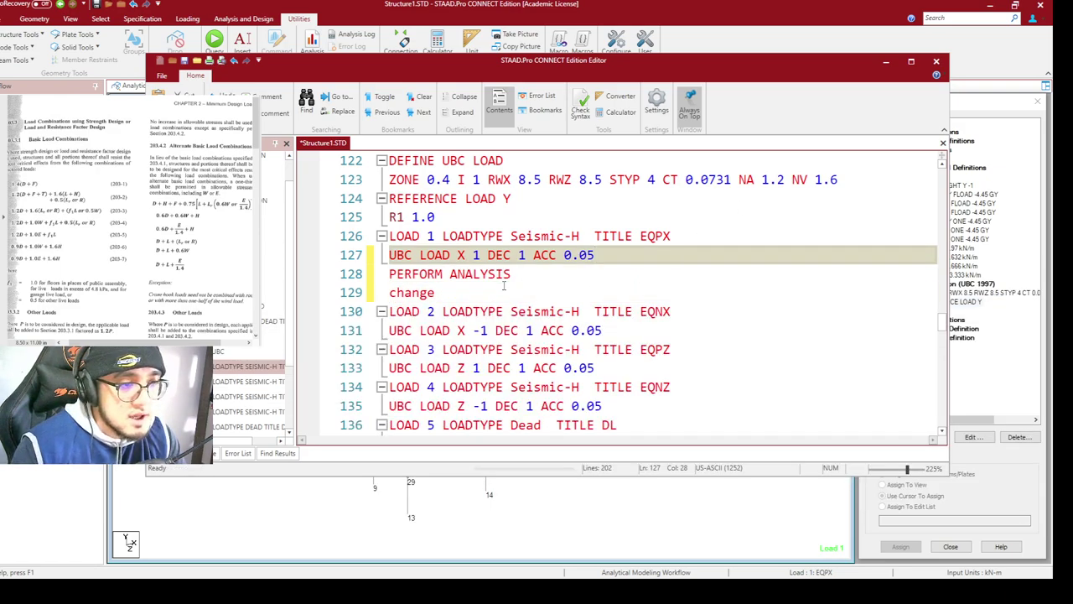
pyautogui.moveTo(511, 274); pyautogui.dragTo(389, 274)
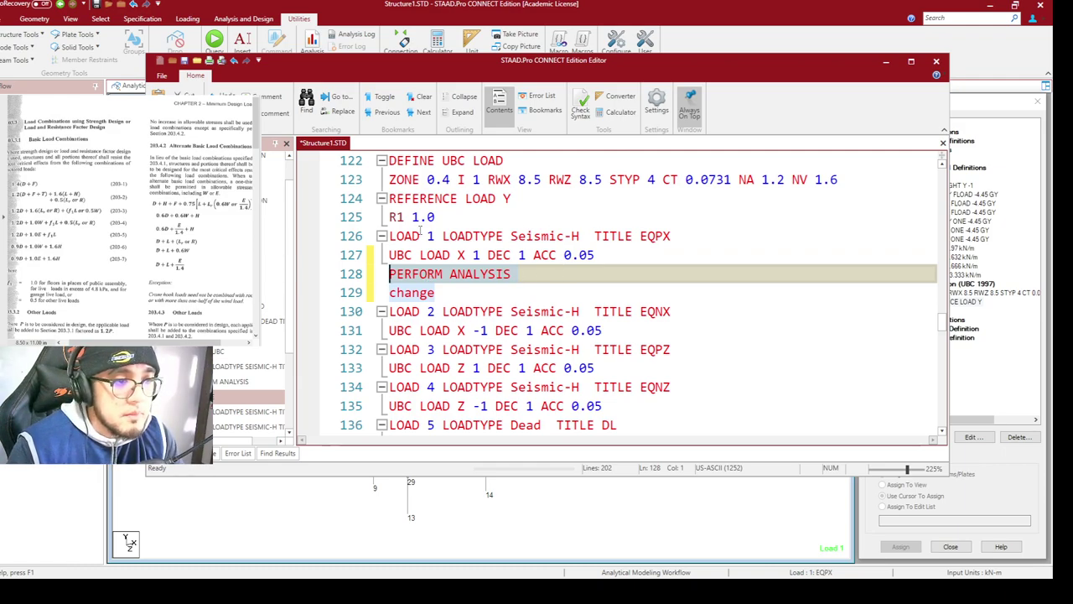
pyautogui.moveTo(389, 235); pyautogui.dragTo(647, 250)
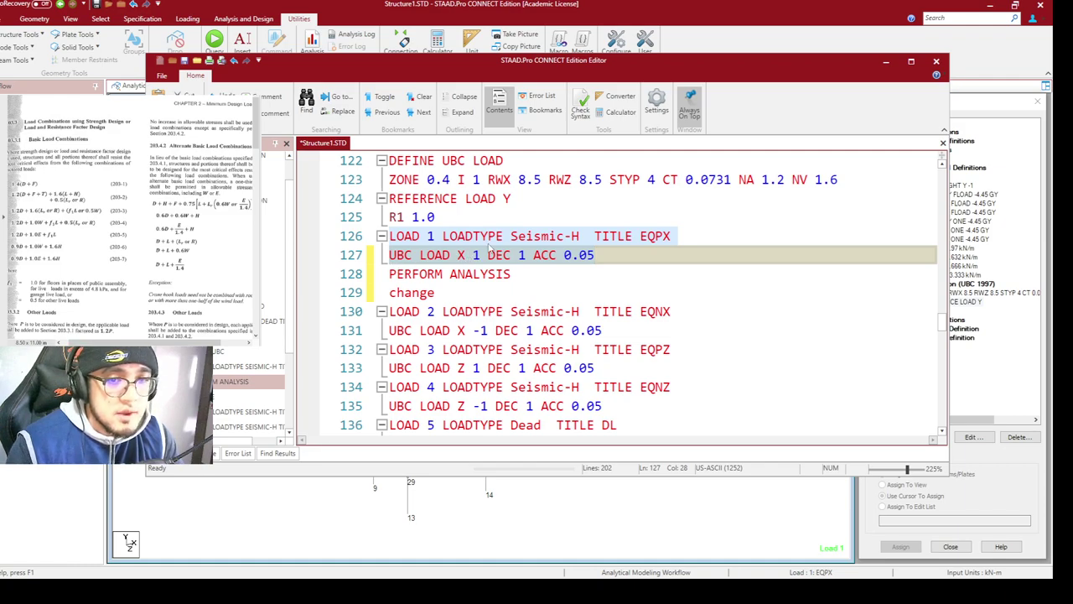
pyautogui.click(636, 334)
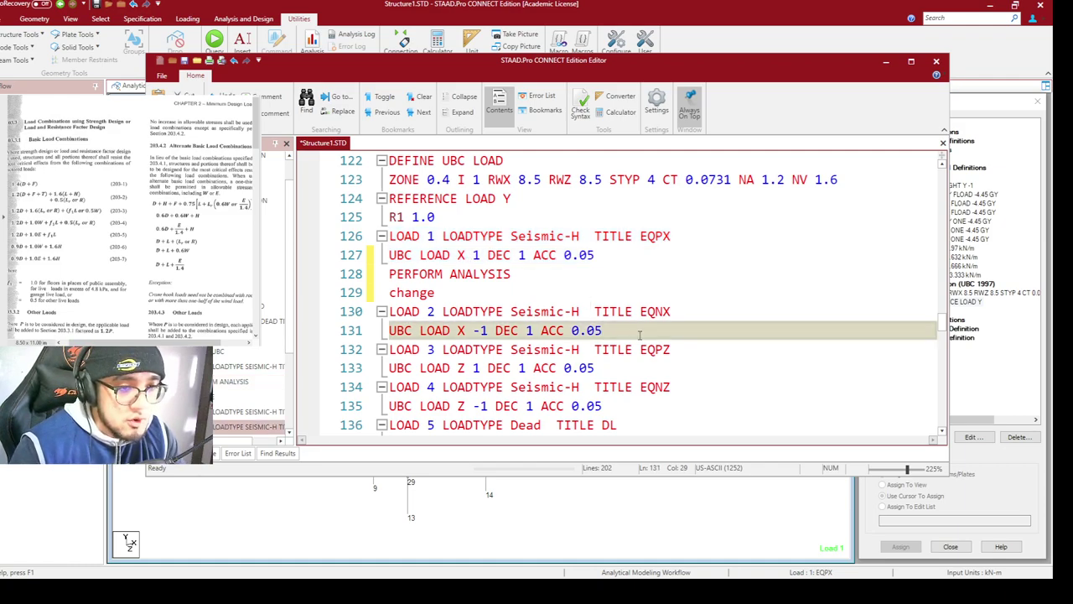
pyautogui.press('Return')
pyautogui.write('PERFORM ANALYSIS change')
pyautogui.scroll(-1, 646, 336)
pyautogui.scroll(-1, 646, 336)
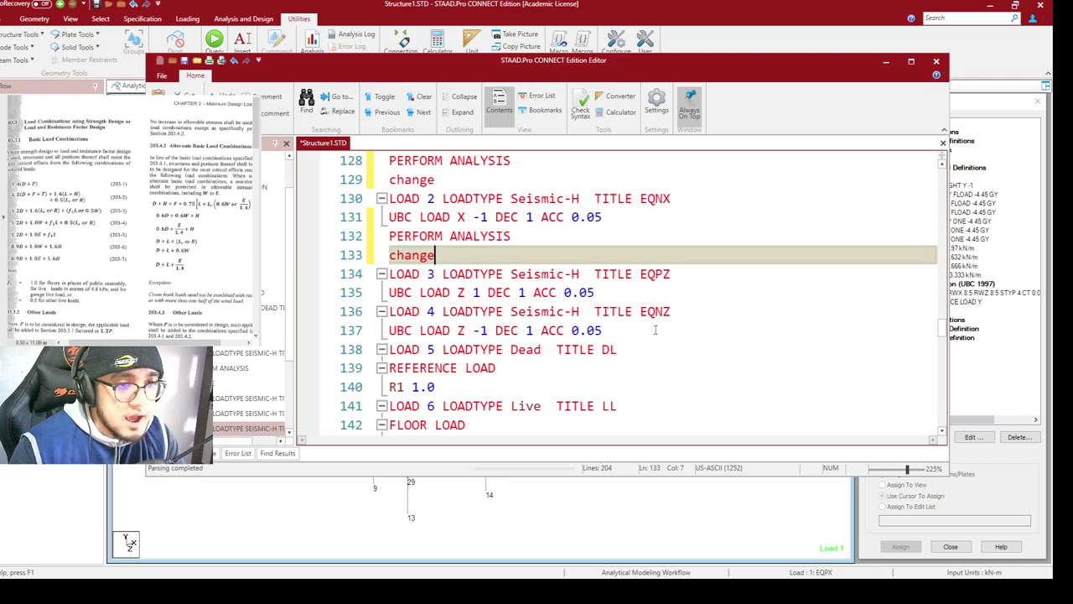
pyautogui.scroll(1, 656, 329)
pyautogui.scroll(1, 671, 319)
pyautogui.scroll(-1, 683, 308)
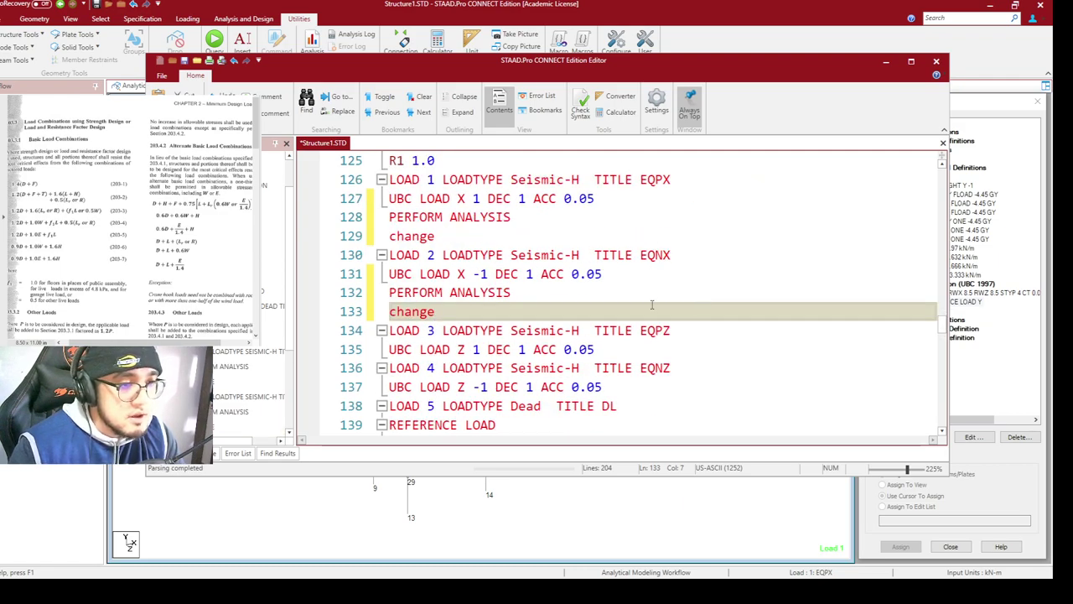
# Insert the PERFORM ANALYSIS and change lines below the UBC load of load case 3 (EQPZ)
pyautogui.click(646, 348)
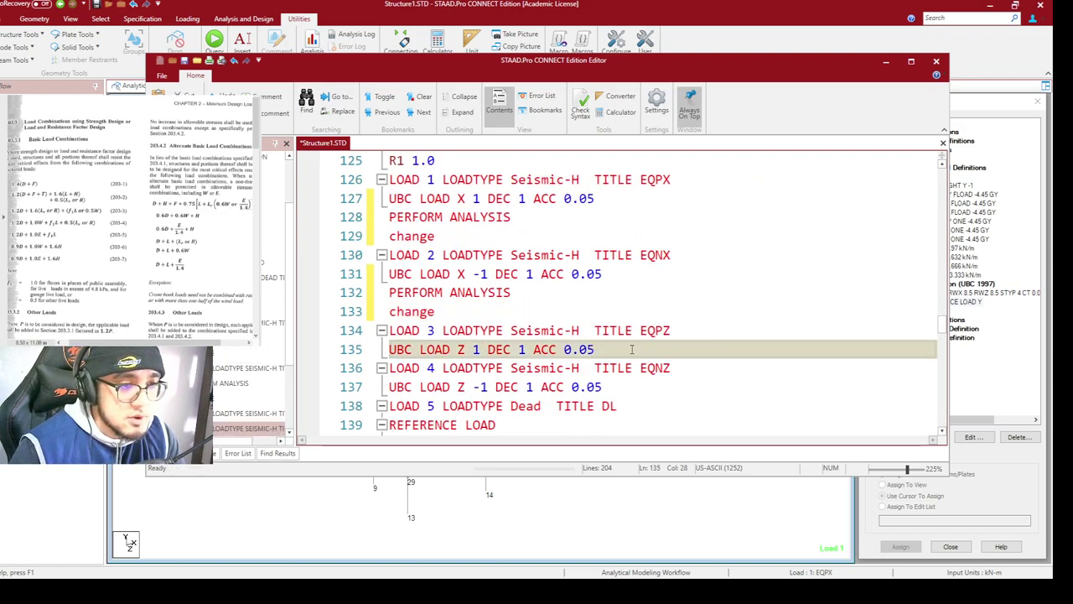
pyautogui.press('Return')
pyautogui.write('PERFORM ANALYSIS change')
pyautogui.scroll(-2, 632, 349)
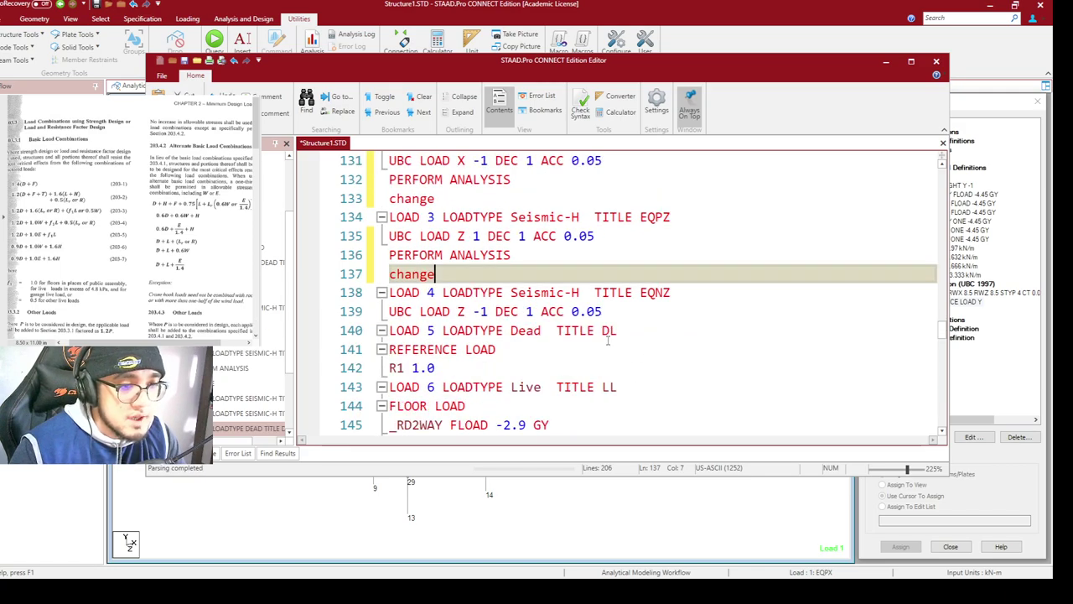
# Insert the PERFORM ANALYSIS and change lines below the UBC load of load case 4 (EQNZ) and review the edited seismic cases
pyautogui.click(615, 311)
pyautogui.press('Return')
pyautogui.write('PERFORM ANALYSIS change')
pyautogui.scroll(3, 629, 364)
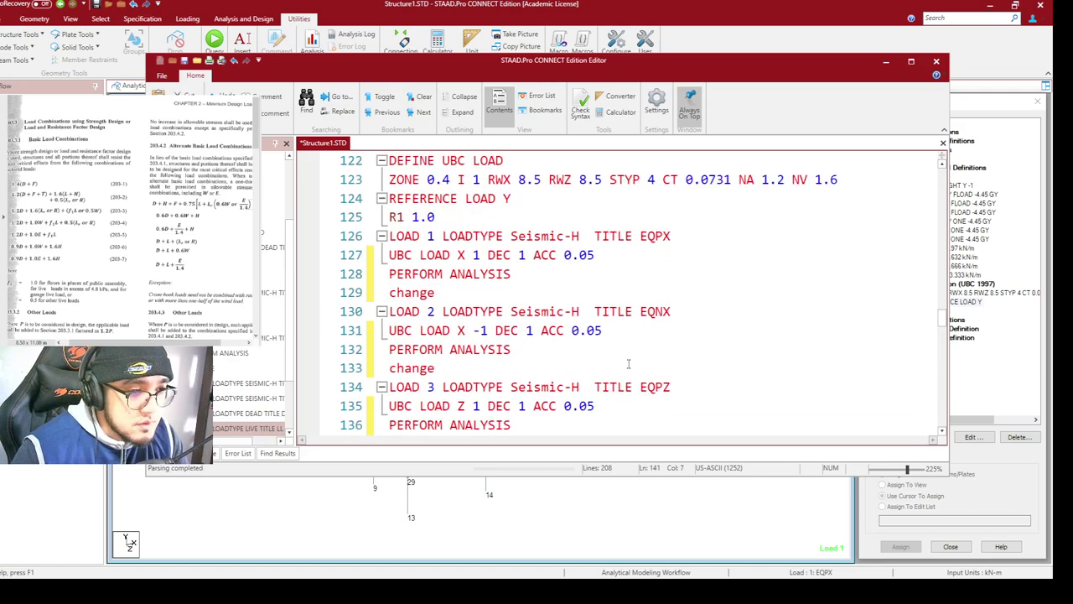
pyautogui.scroll(-1, 429, 225)
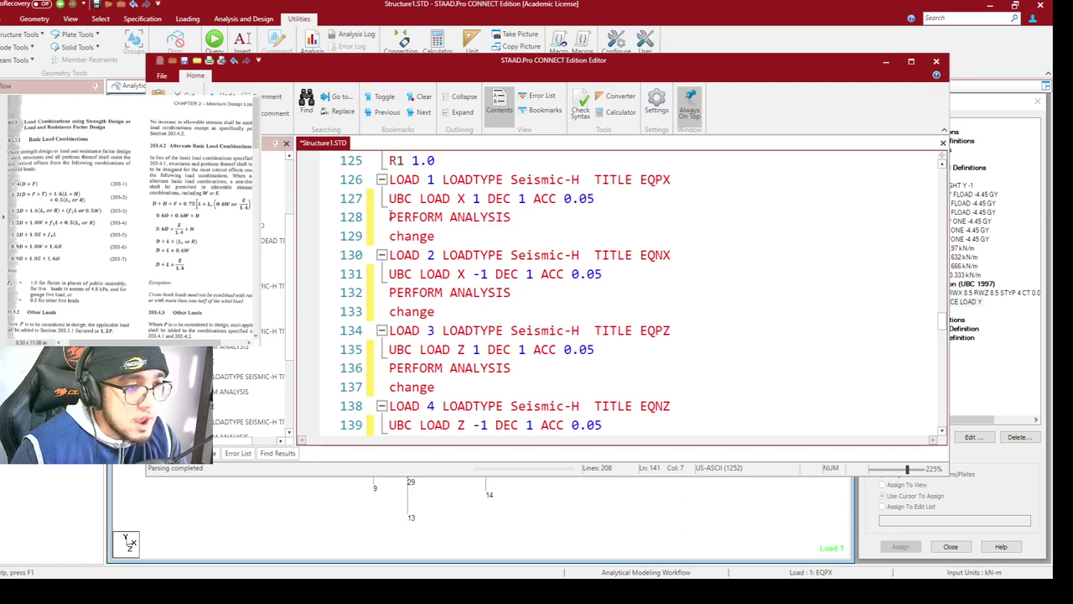
# Check the added commands of the first three seismic cases, then close the command editor and save the changes to Structure1.STD
pyautogui.moveTo(389, 216); pyautogui.dragTo(435, 387)
pyautogui.click(512, 292)
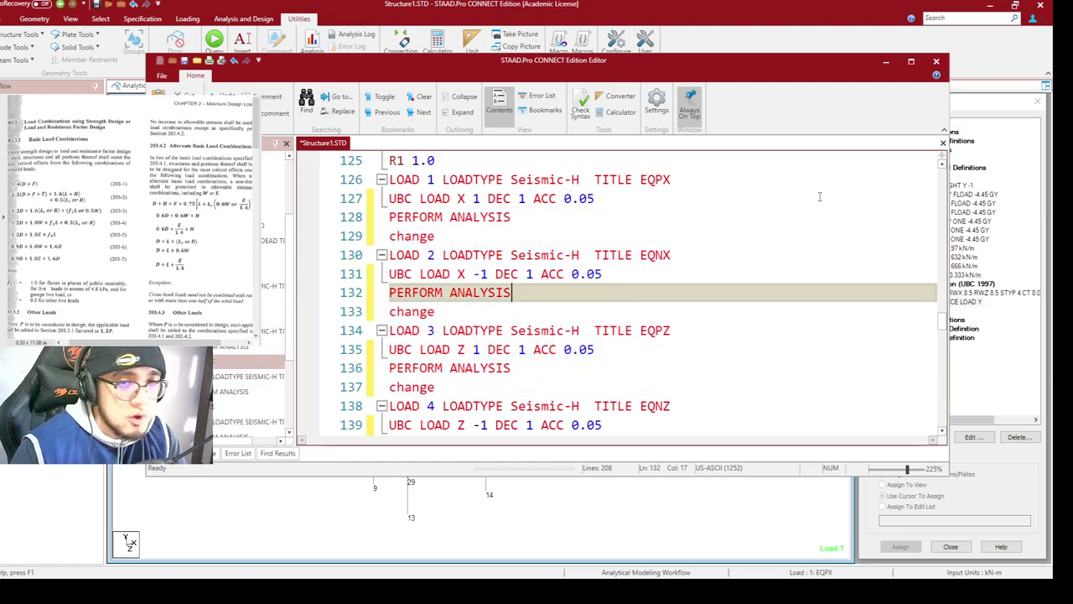
pyautogui.click(935, 64)
pyautogui.moveTo(531, 242); pyautogui.dragTo(584, 216)
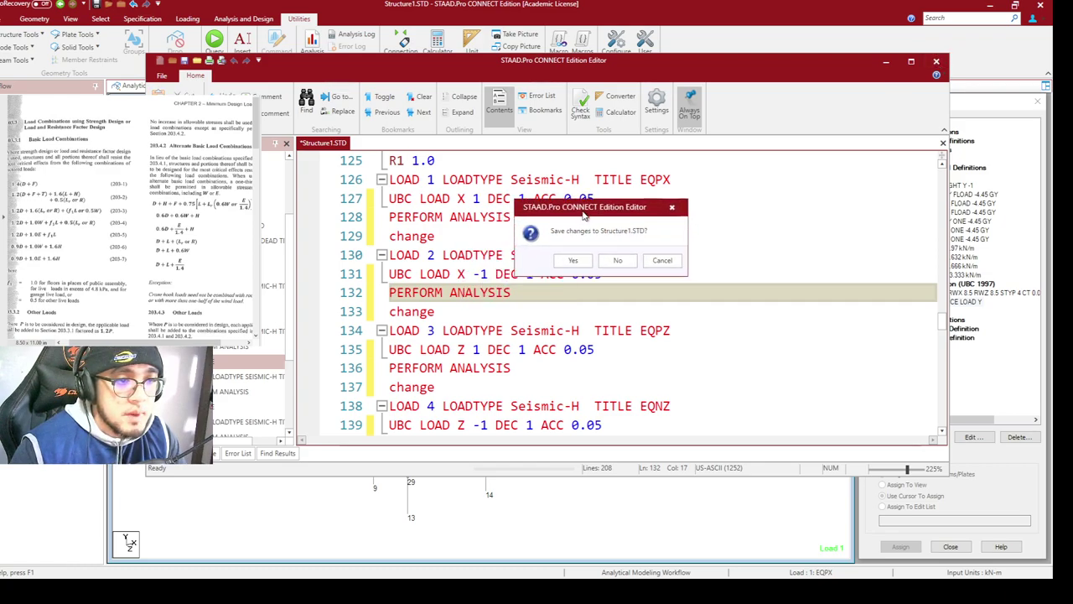
pyautogui.click(567, 262)
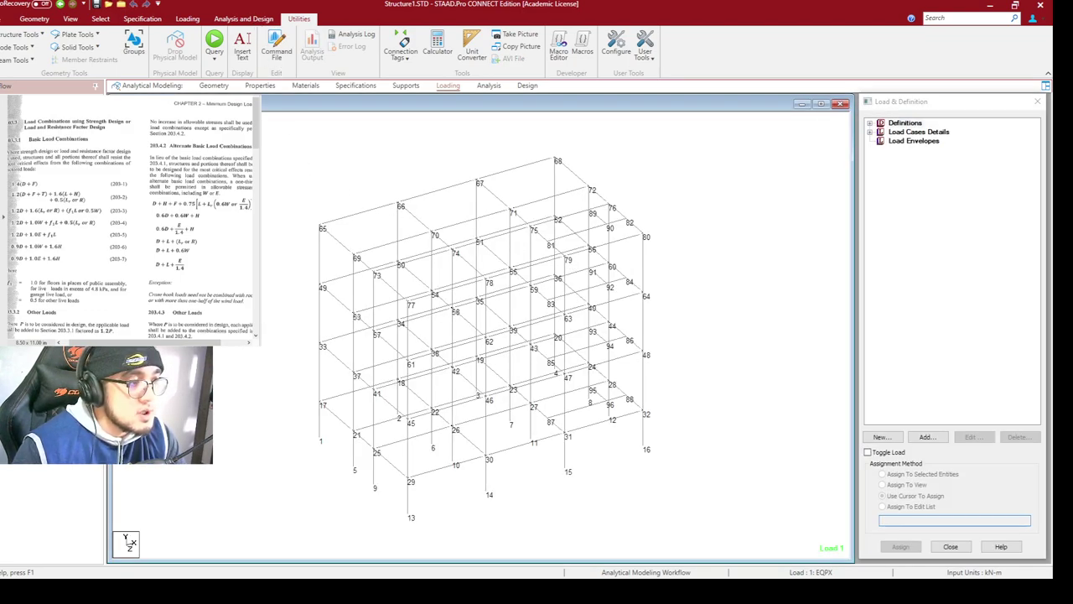
# Run the analysis again with the edited seismic load cases and bring its log into clear view
pyautogui.click(243, 19)
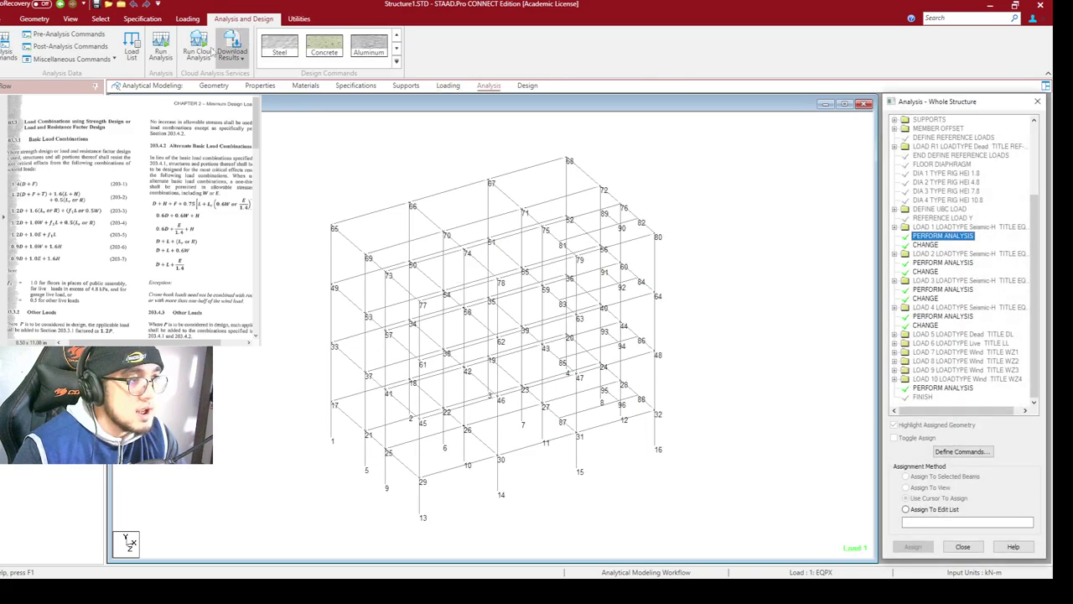
pyautogui.click(160, 52)
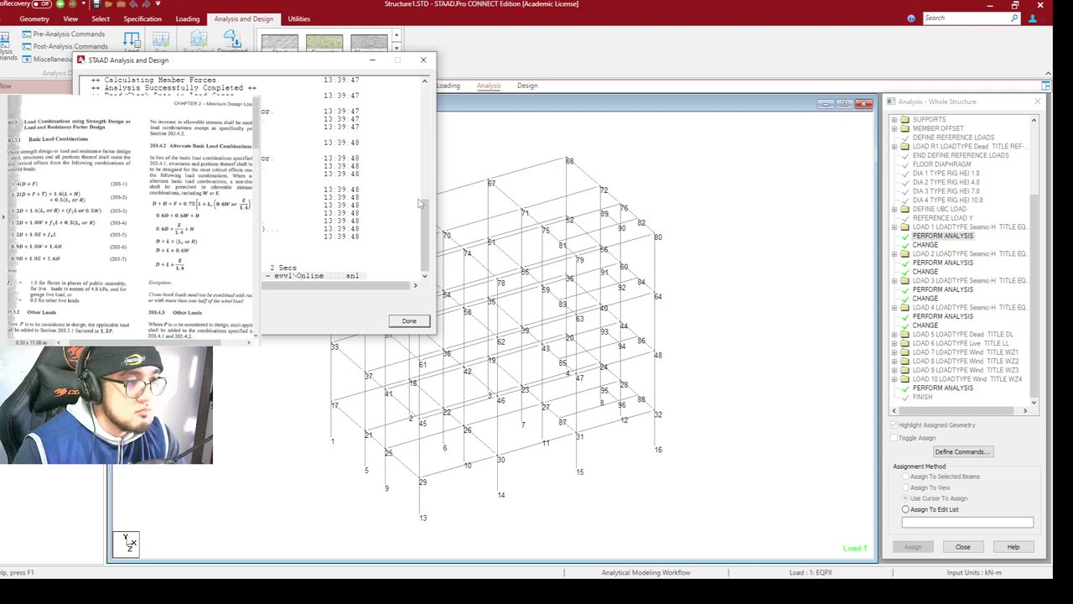
pyautogui.moveTo(253, 60); pyautogui.dragTo(588, 108)
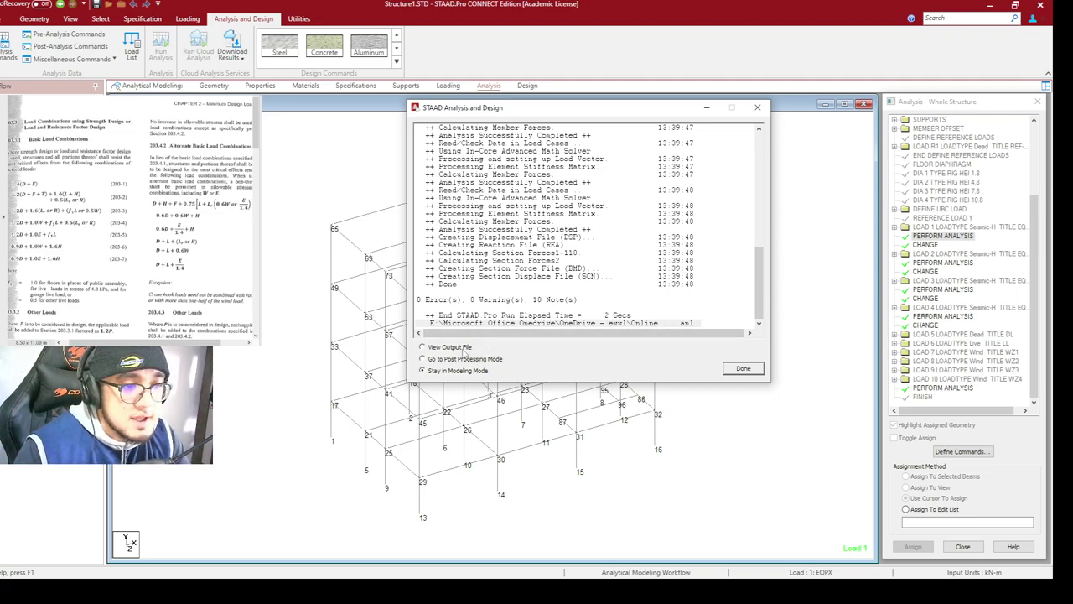
# Open the analysis output file, locate the floor diaphragm table, and hide the error list
pyautogui.click(453, 347)
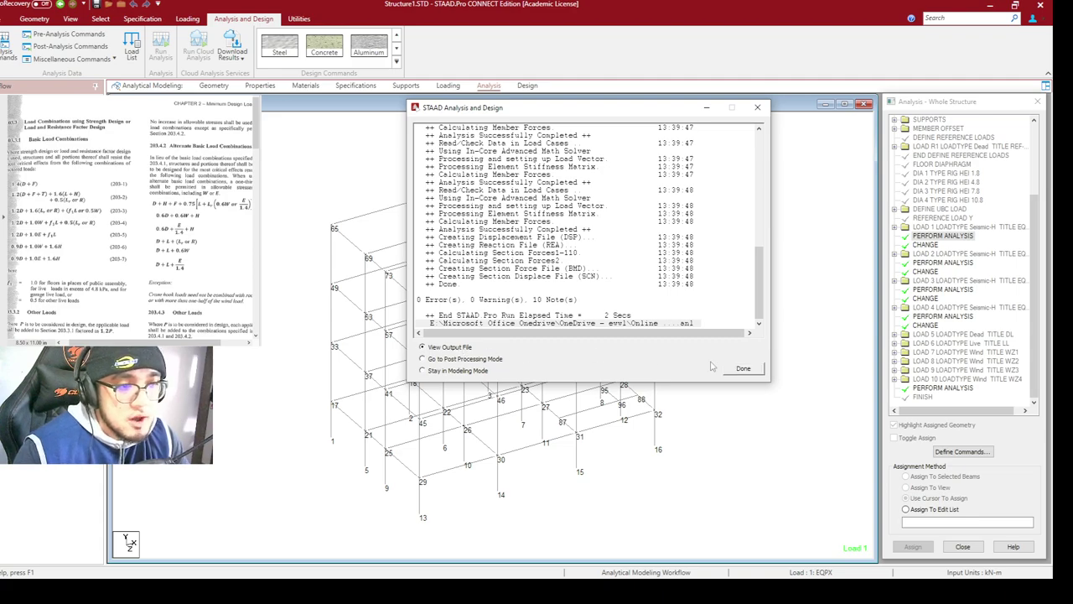
pyautogui.click(743, 369)
pyautogui.scroll(-3, 740, 374)
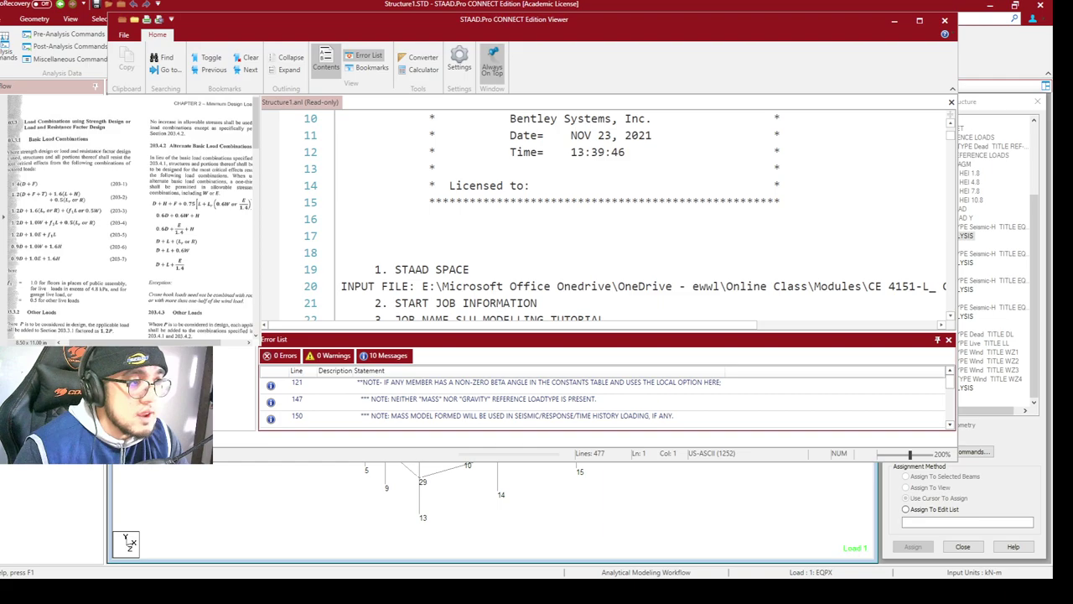
pyautogui.moveTo(953, 139); pyautogui.dragTo(952, 187)
pyautogui.click(601, 216)
pyautogui.scroll(-2, 602, 217)
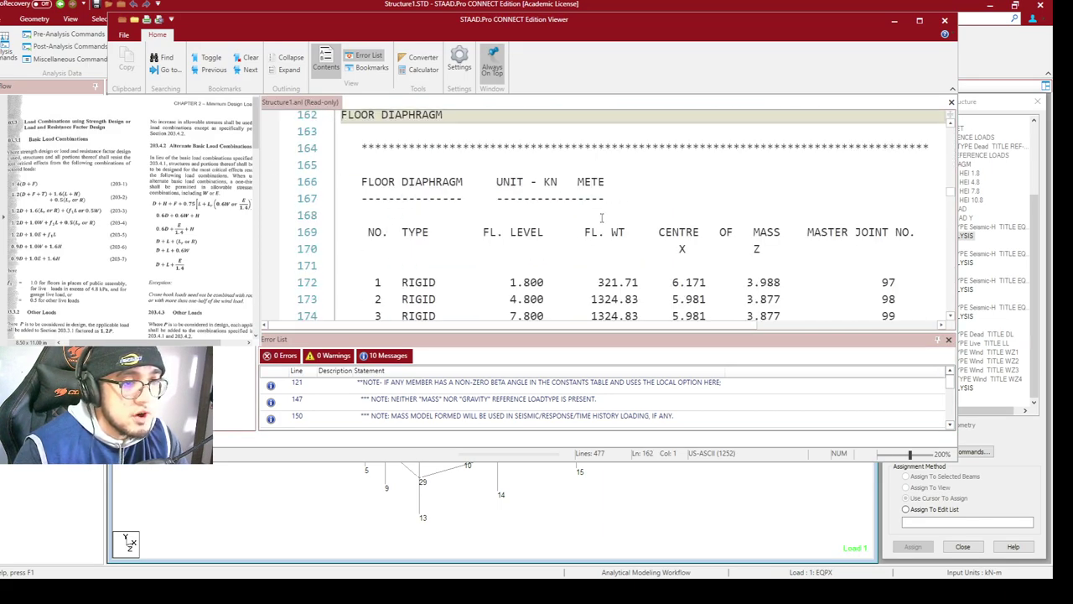
pyautogui.click(948, 340)
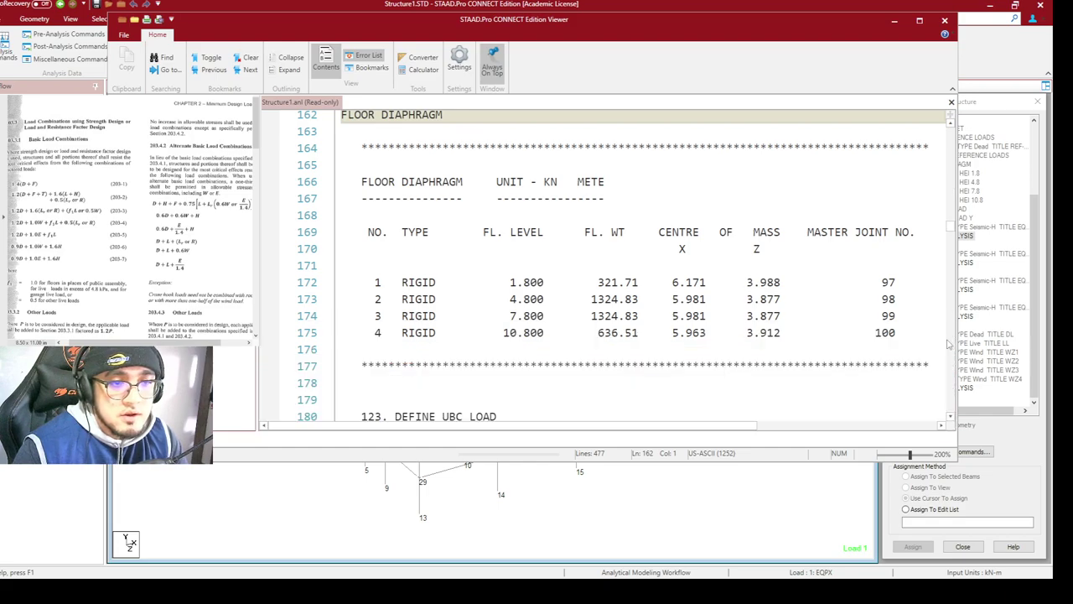
# Examine the units and the centre of mass X values in the floor diaphragm table
pyautogui.hscroll(1, 569, 299)
pyautogui.hscroll(-1, 569, 298)
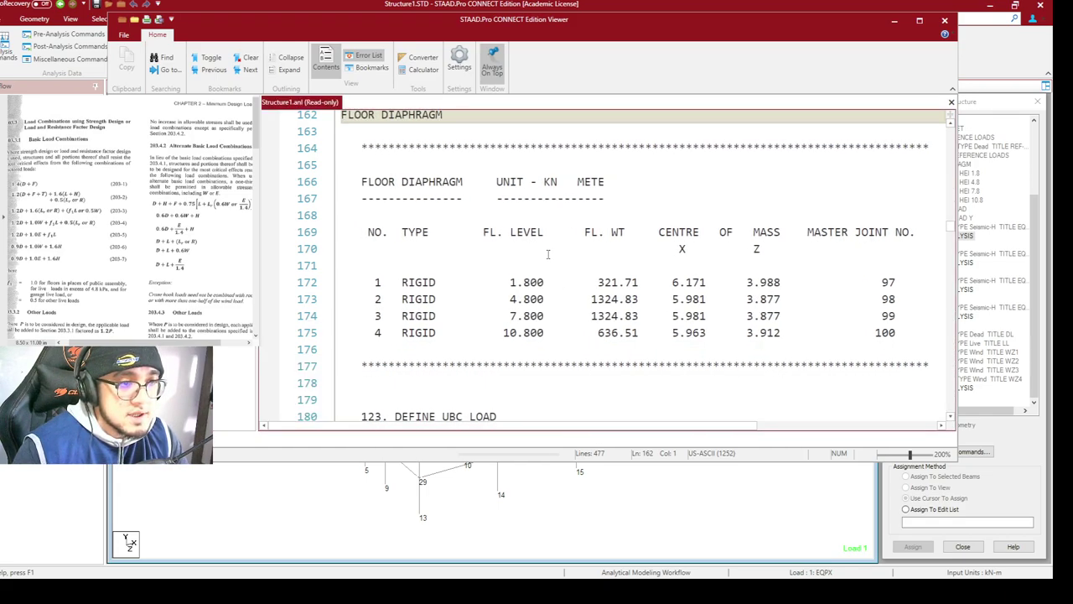
pyautogui.scroll(2, 556, 266)
pyautogui.scroll(-1, 503, 255)
pyautogui.click(614, 233)
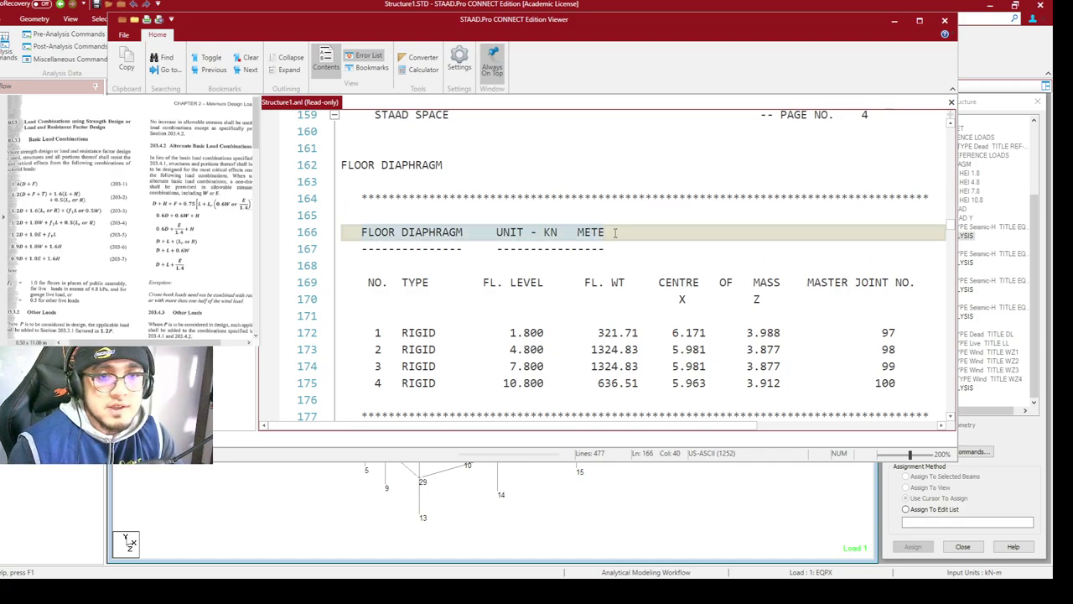
pyautogui.click(691, 349)
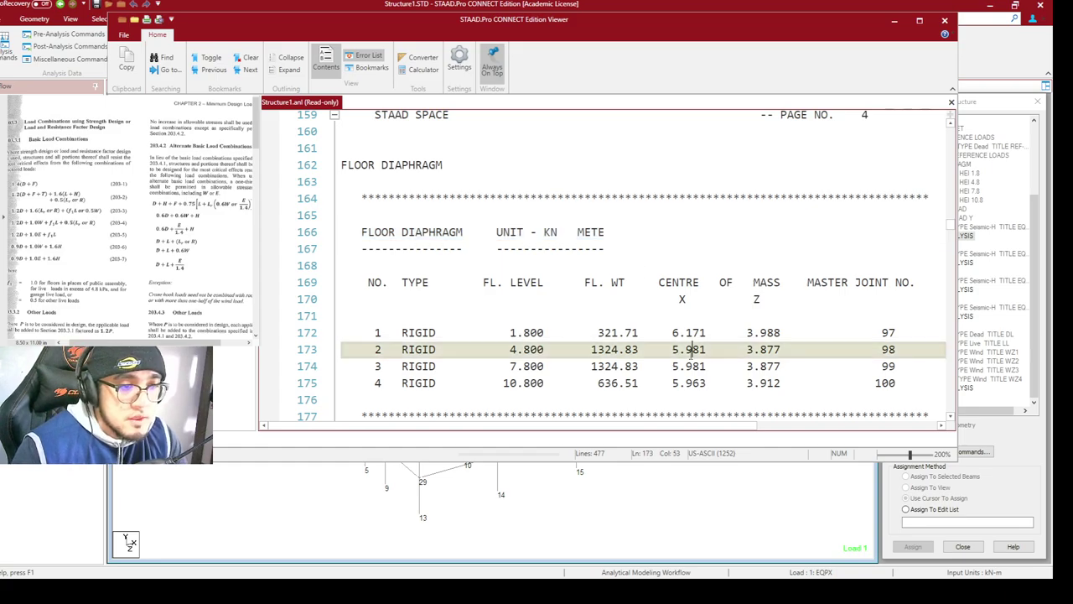
pyautogui.scroll(-1, 690, 332)
pyautogui.scroll(1, 689, 319)
pyautogui.moveTo(670, 333); pyautogui.dragTo(711, 333)
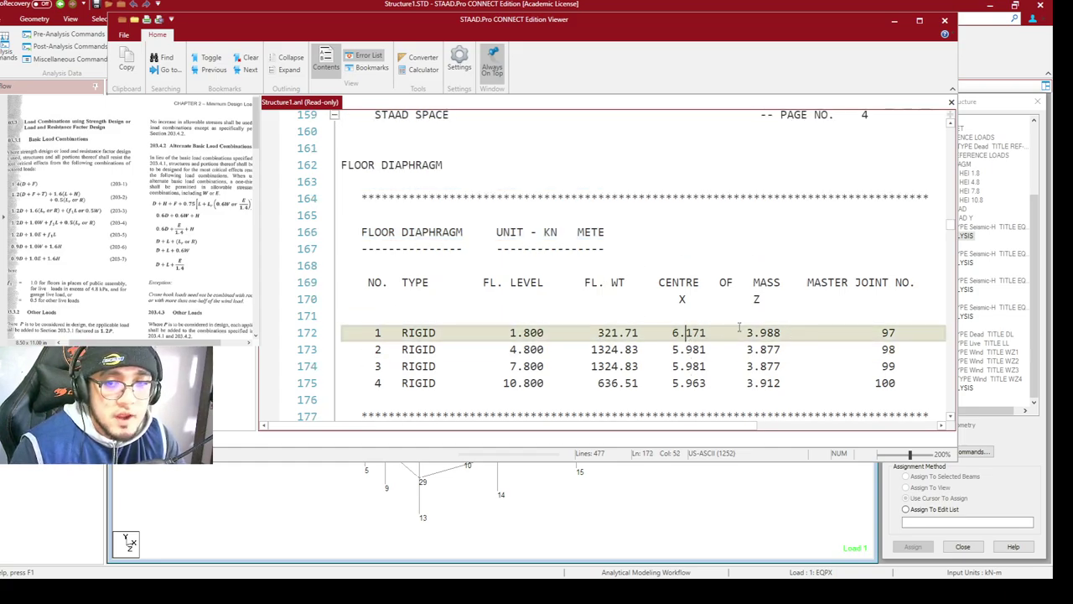
pyautogui.scroll(-1, 739, 328)
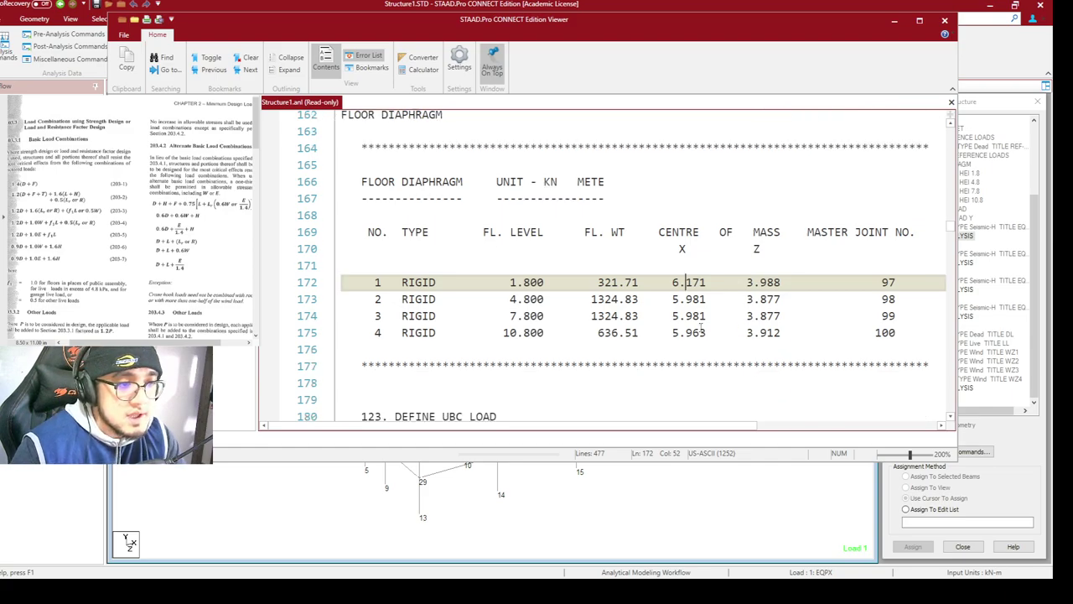
# Compare the X and Z centre of mass coordinates of the four rigid diaphragms, and close the output file
pyautogui.click(396, 284)
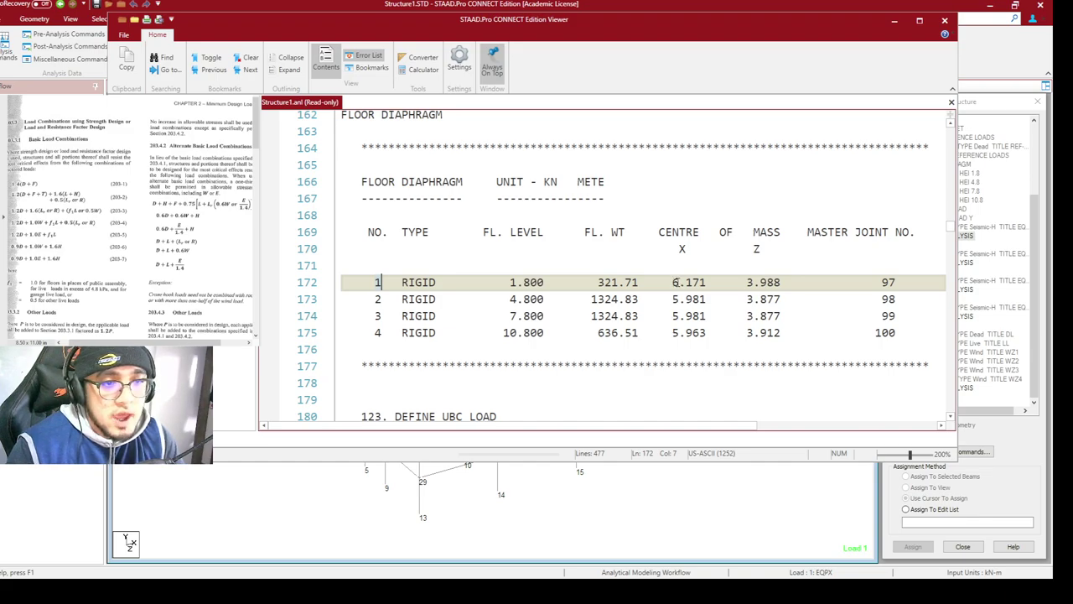
pyautogui.moveTo(671, 283); pyautogui.dragTo(702, 282)
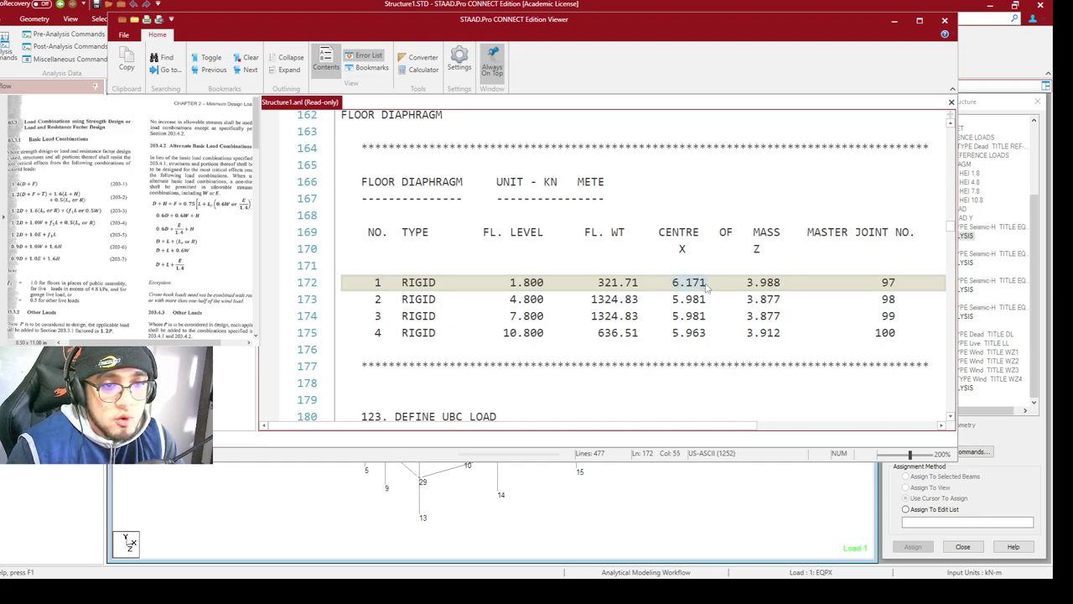
pyautogui.click(672, 283)
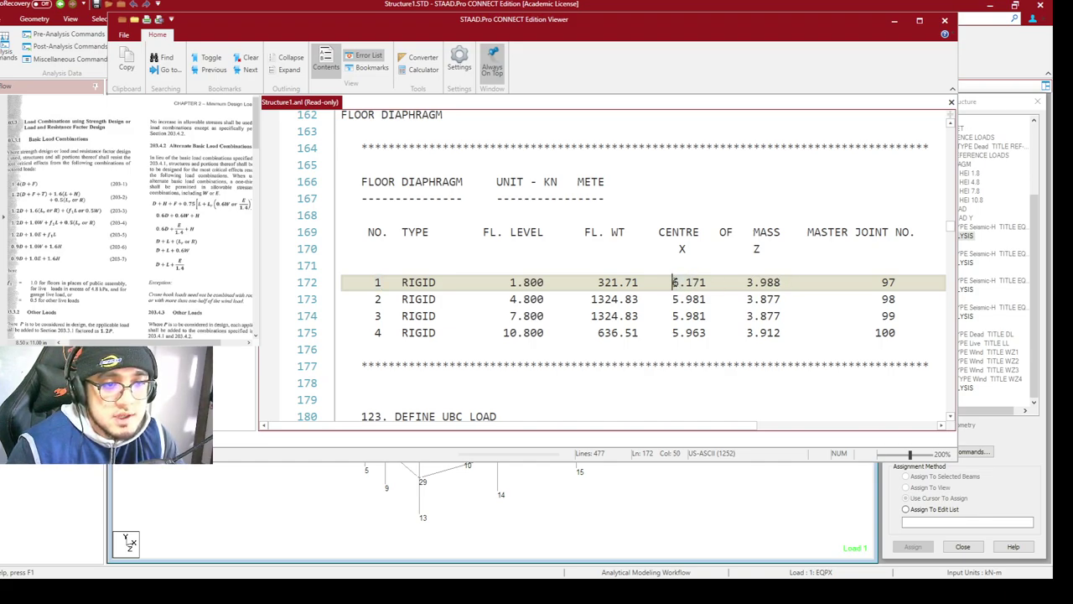
pyautogui.moveTo(673, 283); pyautogui.dragTo(710, 283)
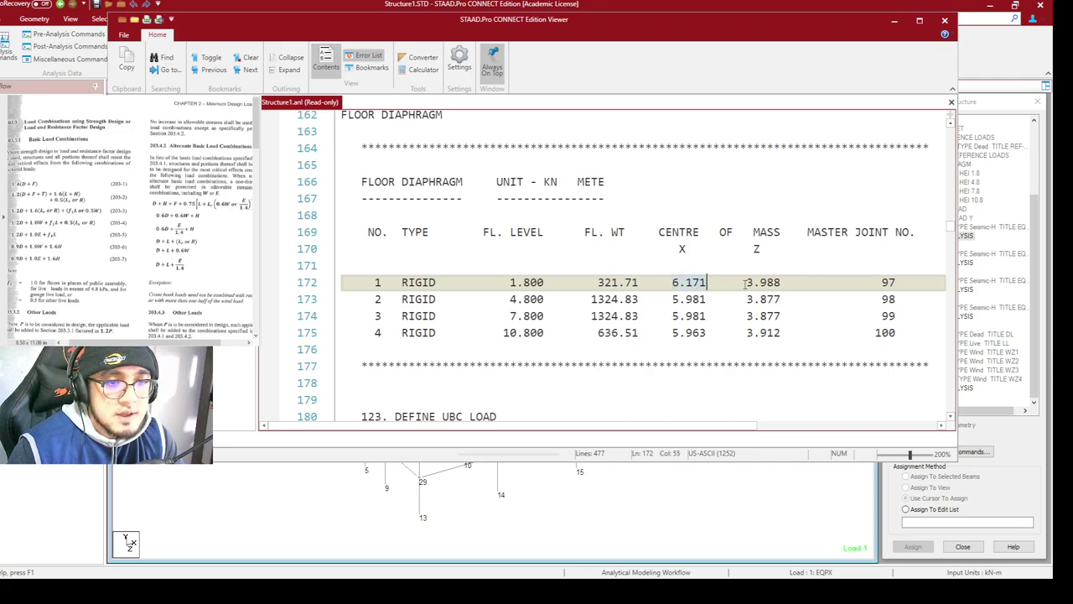
pyautogui.click(753, 283)
pyautogui.moveTo(783, 284); pyautogui.dragTo(788, 282)
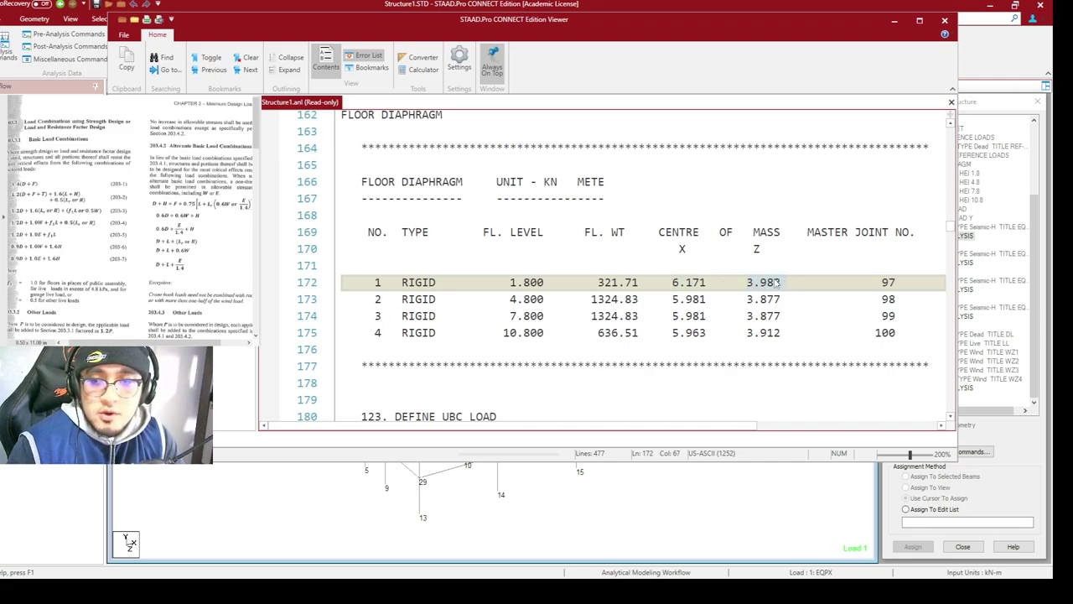
pyautogui.moveTo(661, 231); pyautogui.dragTo(773, 233)
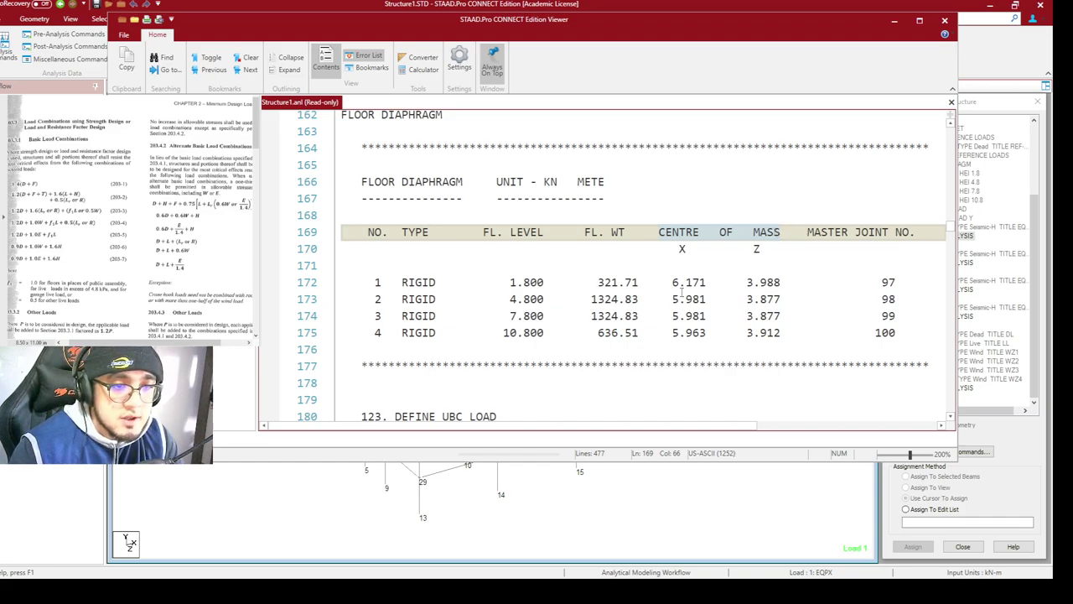
pyautogui.moveTo(669, 284); pyautogui.dragTo(786, 334)
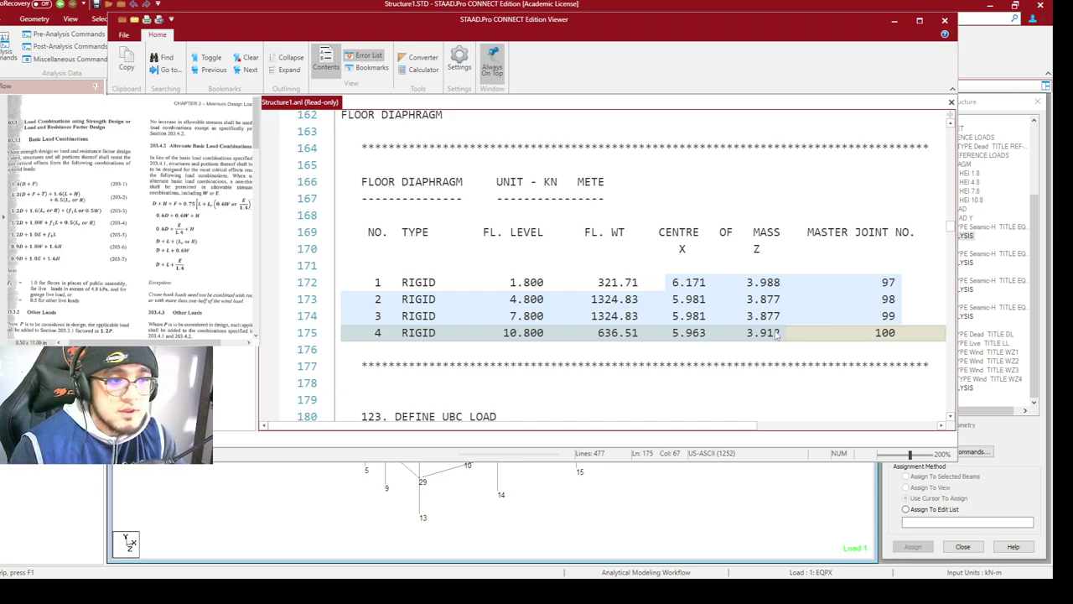
pyautogui.click(712, 313)
pyautogui.moveTo(671, 283); pyautogui.dragTo(712, 283)
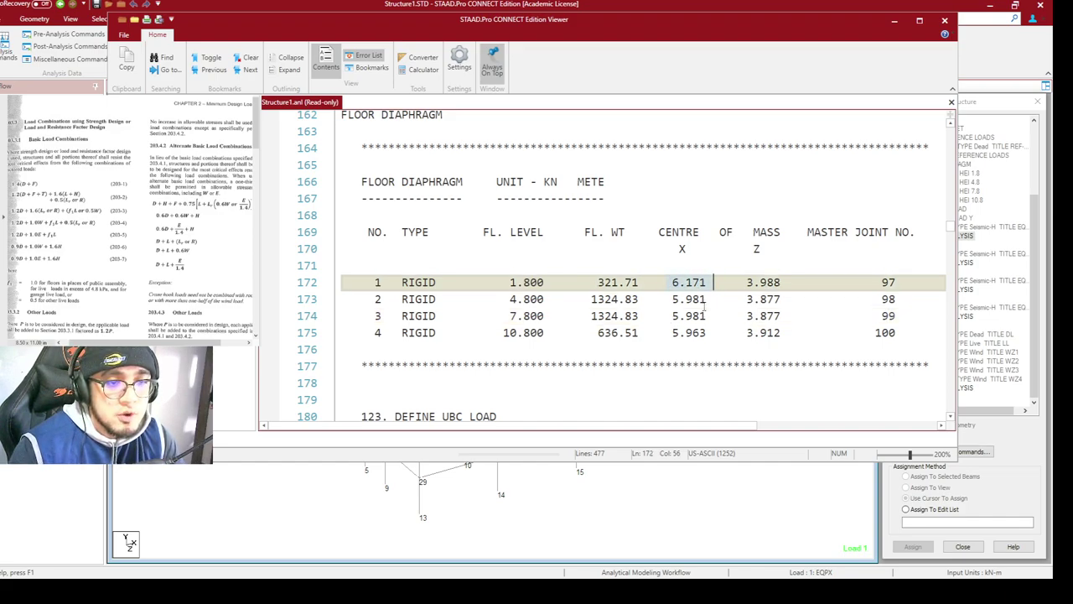
pyautogui.click(945, 19)
# Open the UBC load of load case 1 (EQPX) to review its direction, accidental torsion and natural torsion factors, and close it without modifying
pyautogui.click(448, 85)
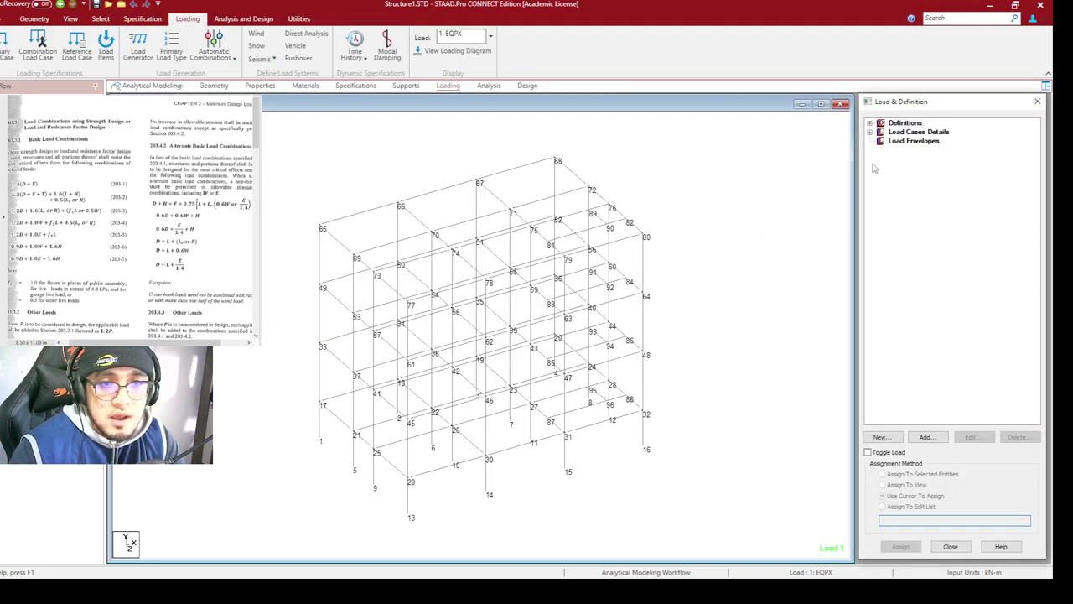
pyautogui.click(881, 131)
pyautogui.click(881, 141)
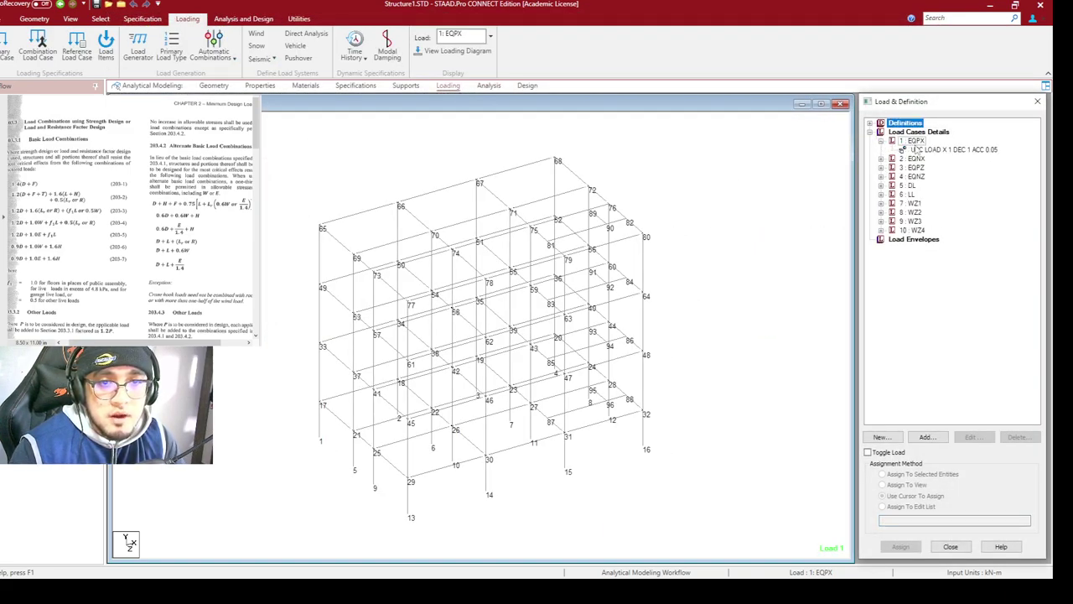
pyautogui.doubleClick(928, 149)
pyautogui.moveTo(595, 220); pyautogui.dragTo(622, 179)
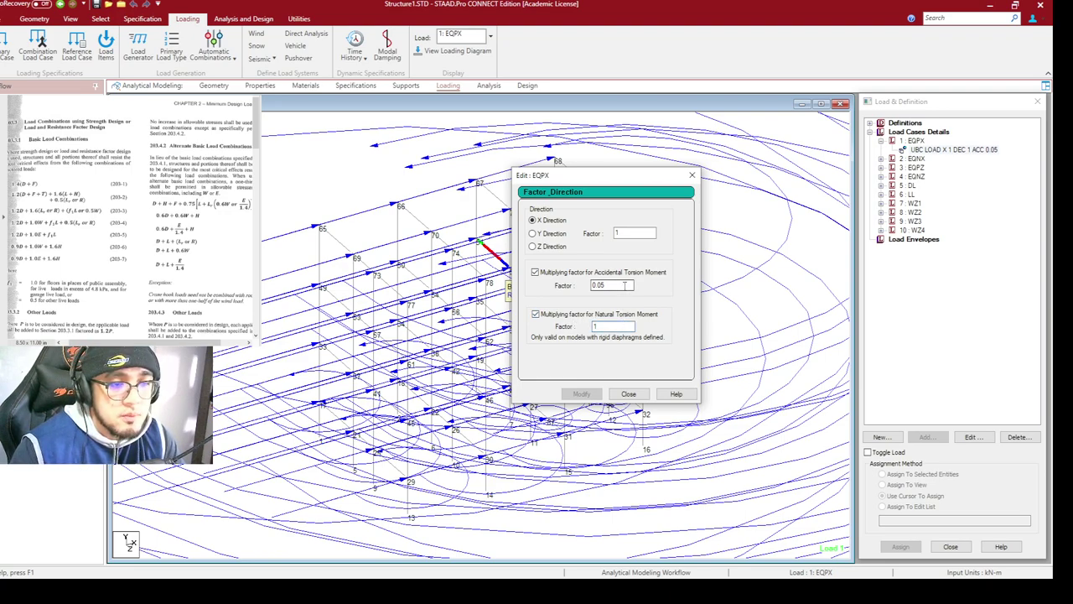
pyautogui.click(639, 394)
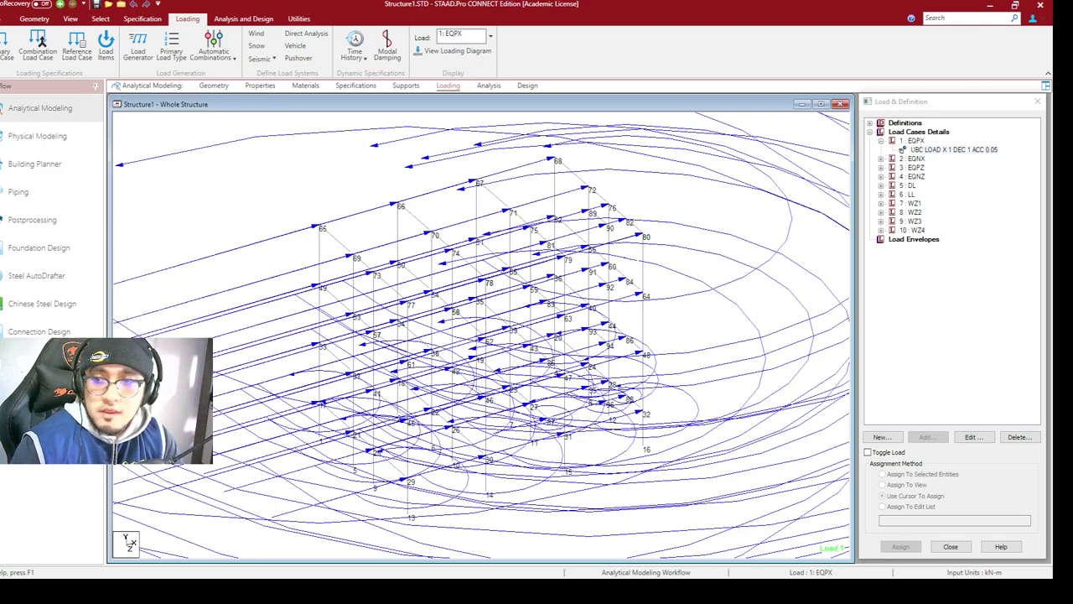
# Open the postprocessing results with all load cases selected and browse the displacements, reactions, beam results and plate results
pyautogui.click(55, 220)
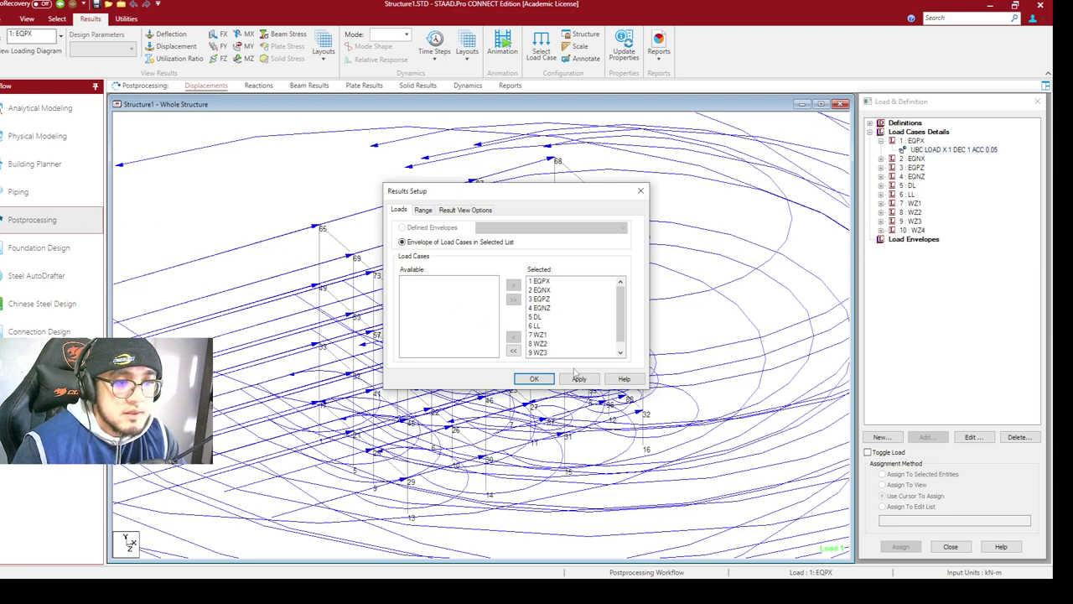
pyautogui.click(548, 378)
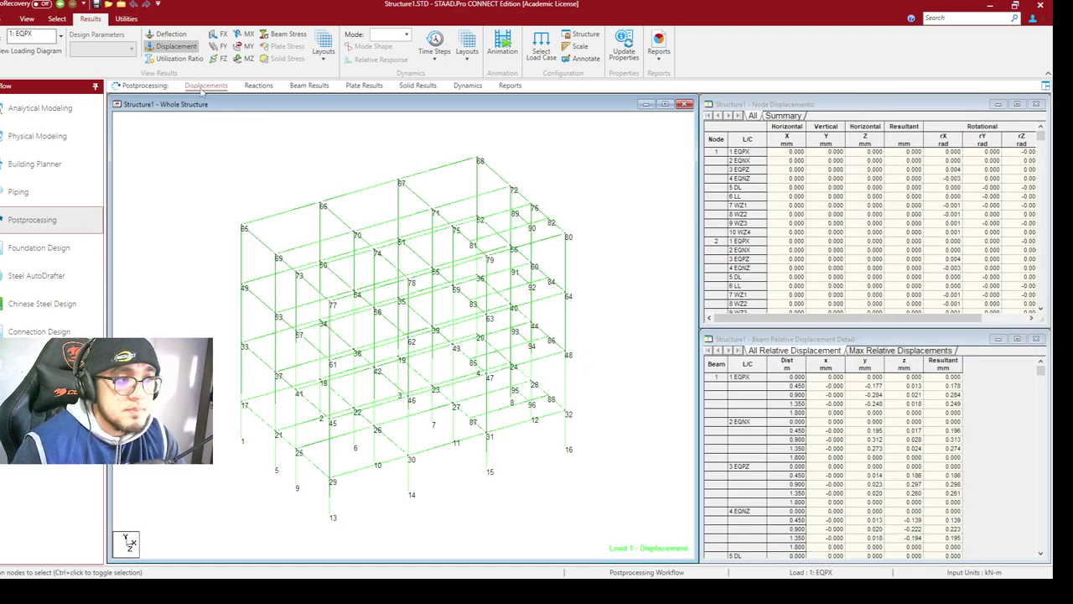
pyautogui.click(259, 86)
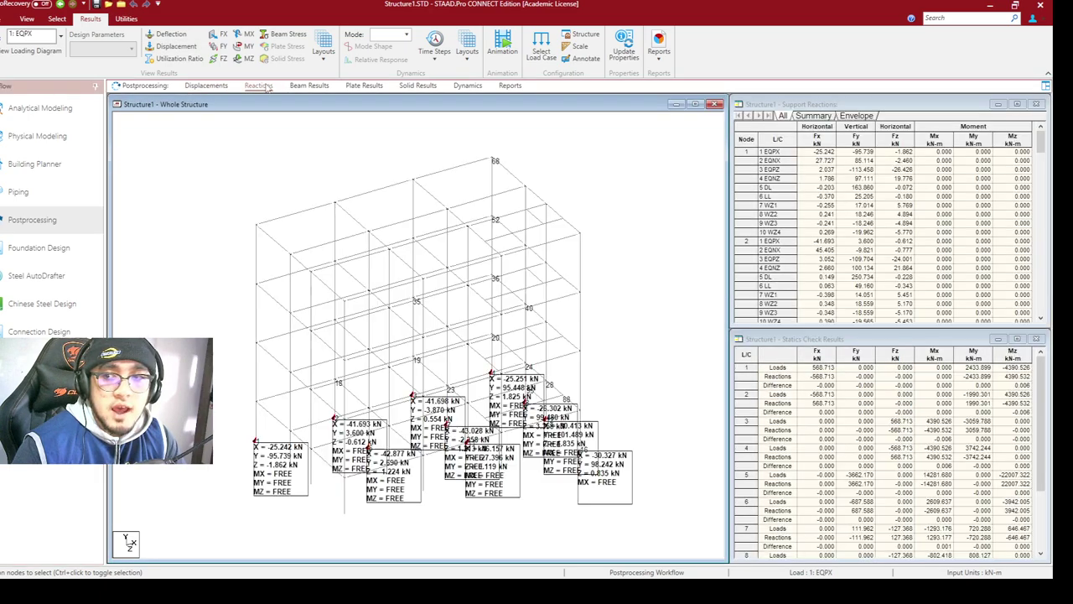
pyautogui.click(324, 91)
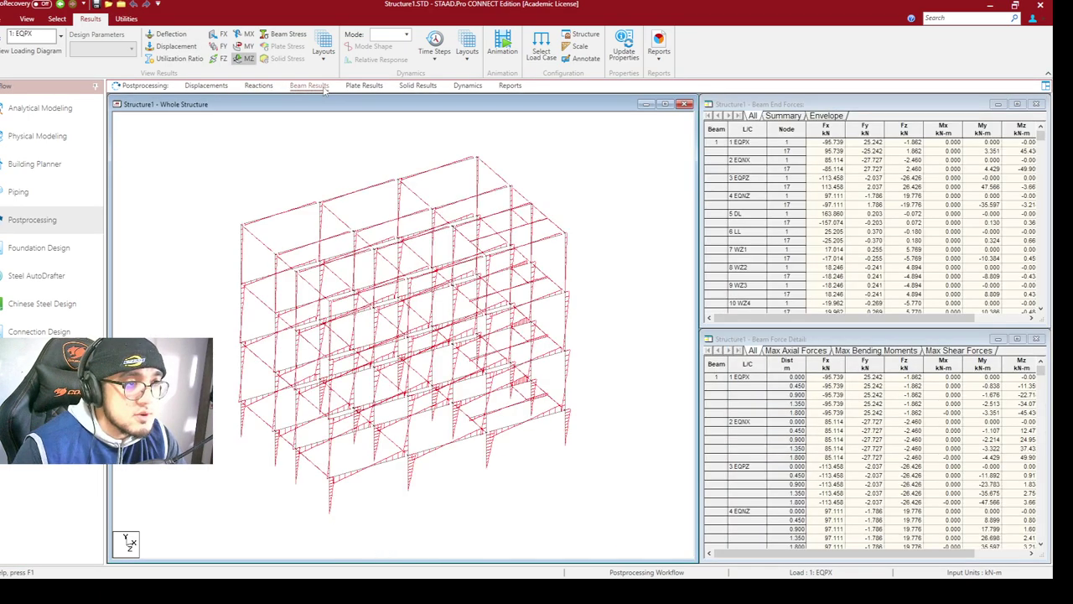
pyautogui.click(364, 88)
pyautogui.press('Return')
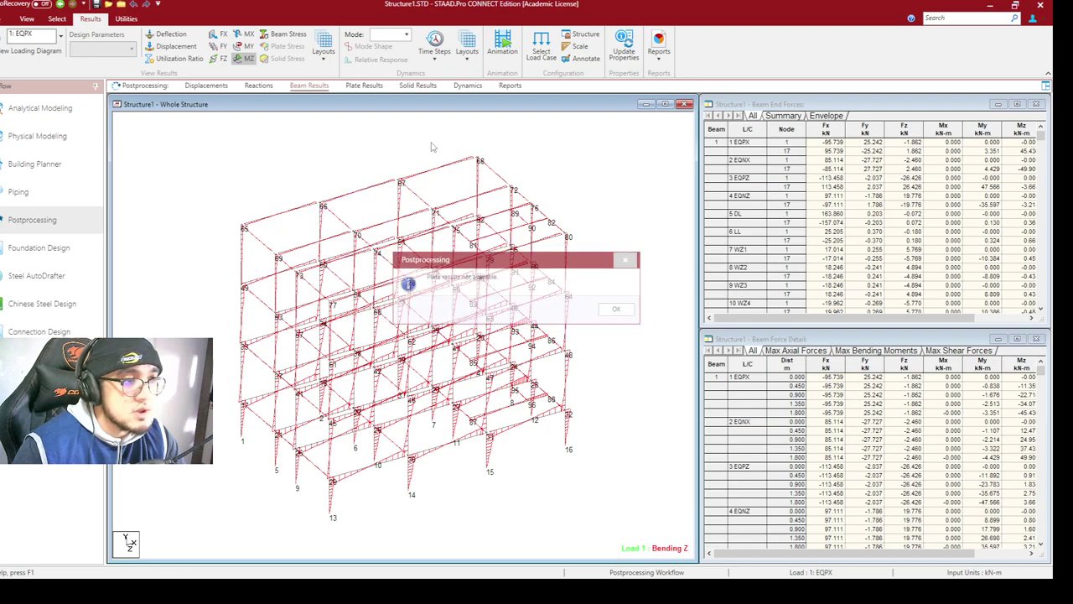
# Display the support reactions and select the support at node 1 to inspect its values in the reactions table
pyautogui.click(263, 86)
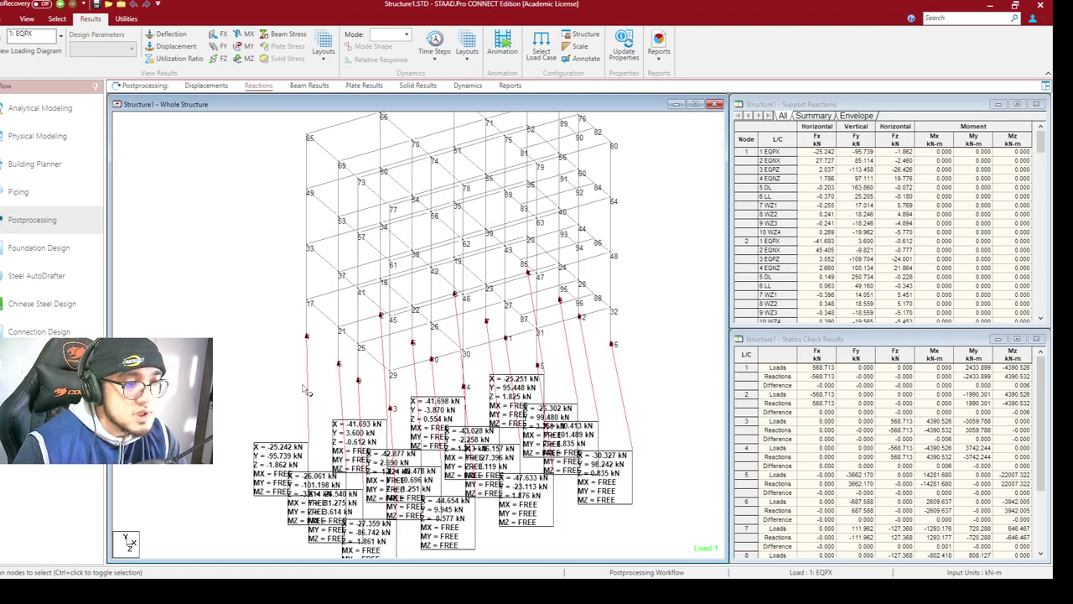
pyautogui.scroll(2, 306, 390)
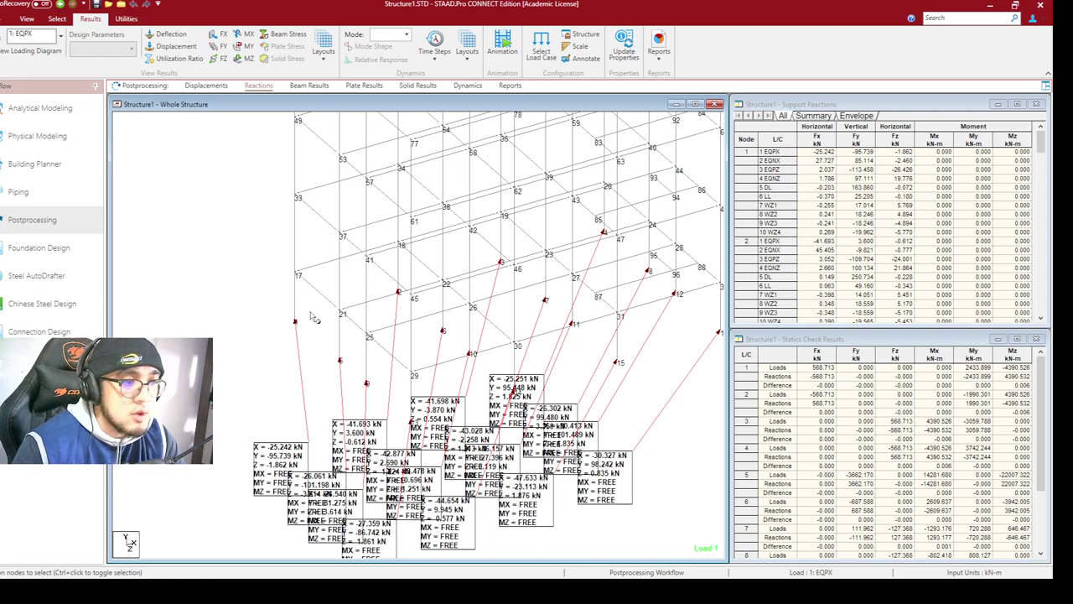
pyautogui.click(297, 324)
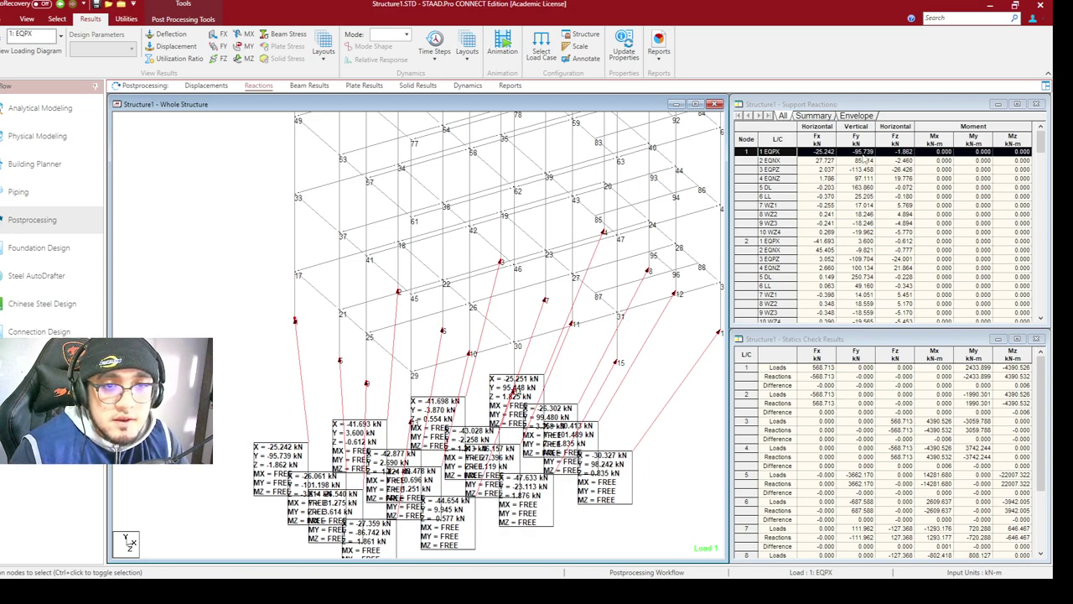
# Inspect the DL reactions at node 1, and return to the analytical model to list its load cases
pyautogui.click(768, 188)
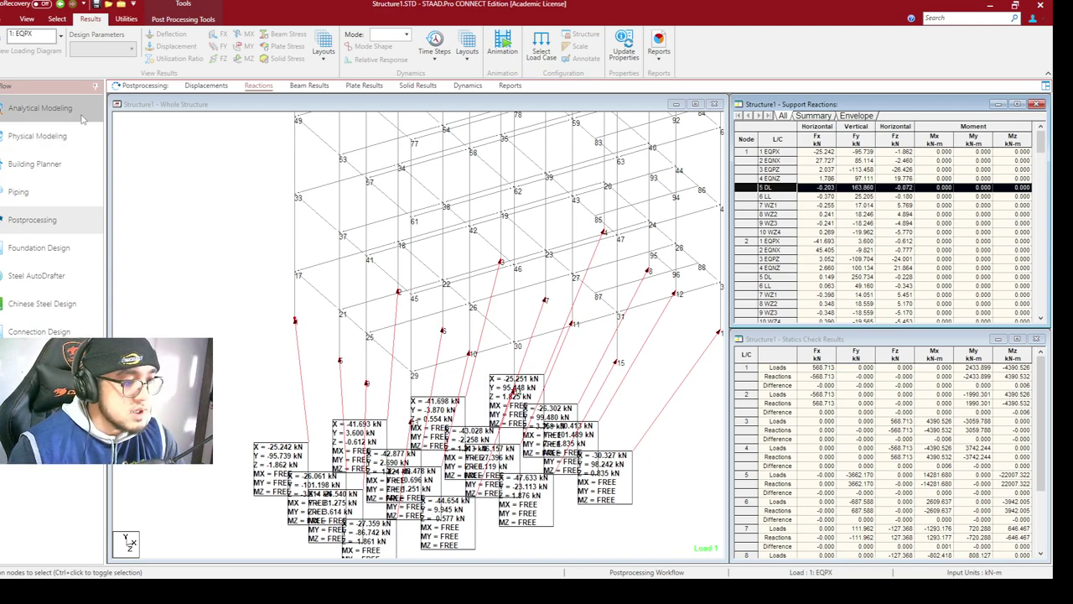
pyautogui.click(51, 108)
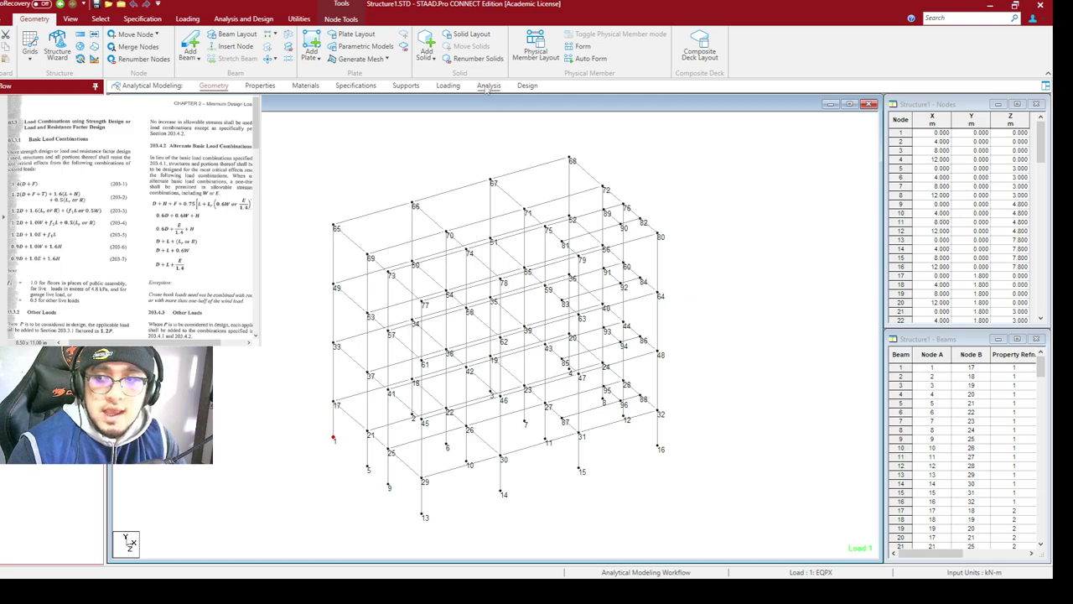
pyautogui.click(447, 88)
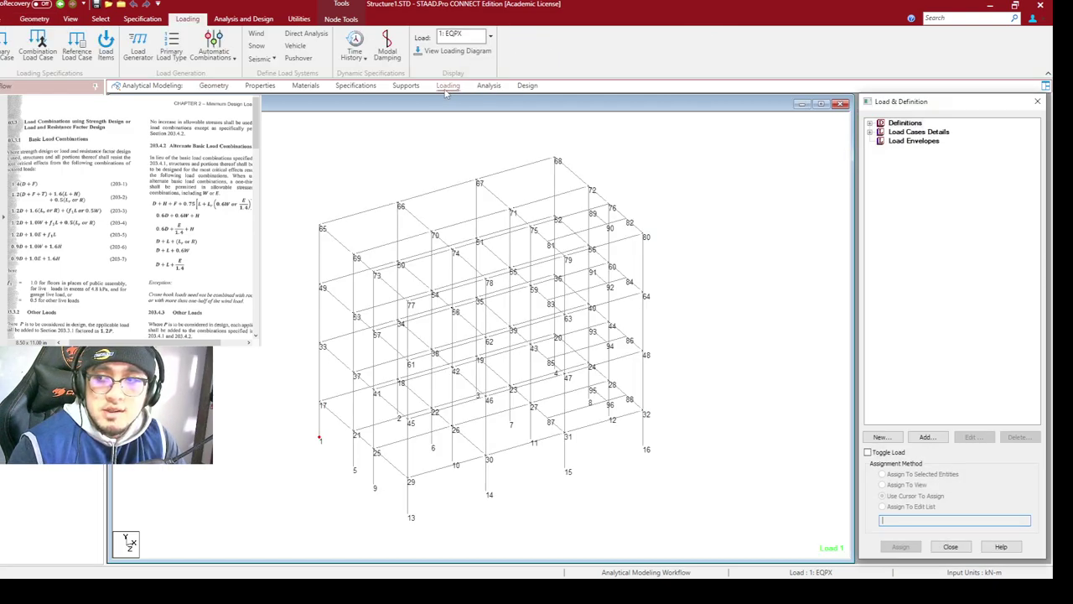
pyautogui.click(871, 132)
pyautogui.click(907, 133)
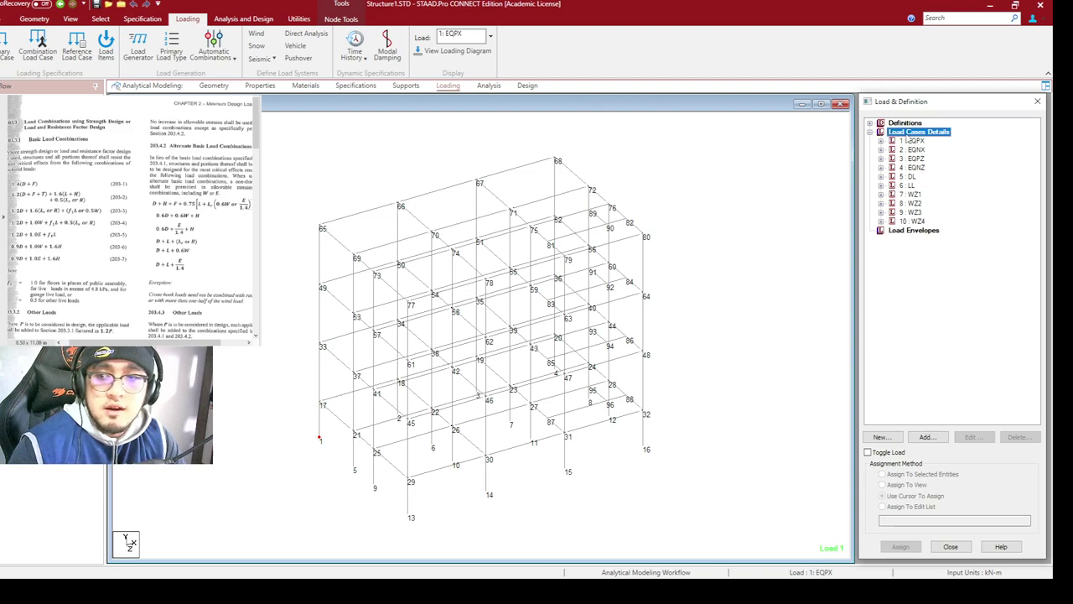
# Define a new load combination that contains load case 5 (DL) with a factor of 1.4
pyautogui.click(927, 438)
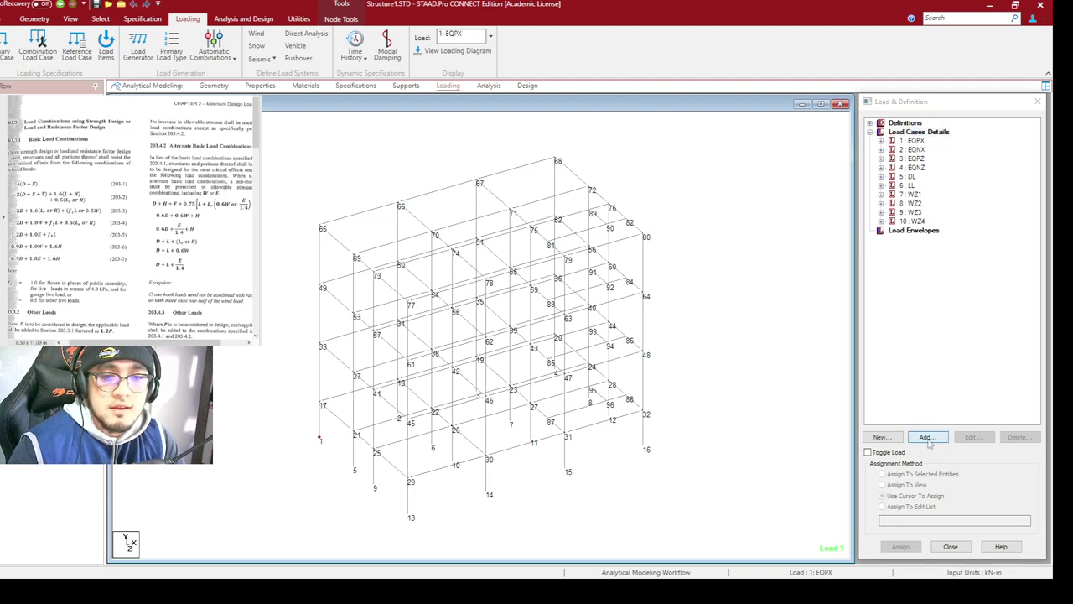
pyautogui.moveTo(587, 200); pyautogui.dragTo(538, 96)
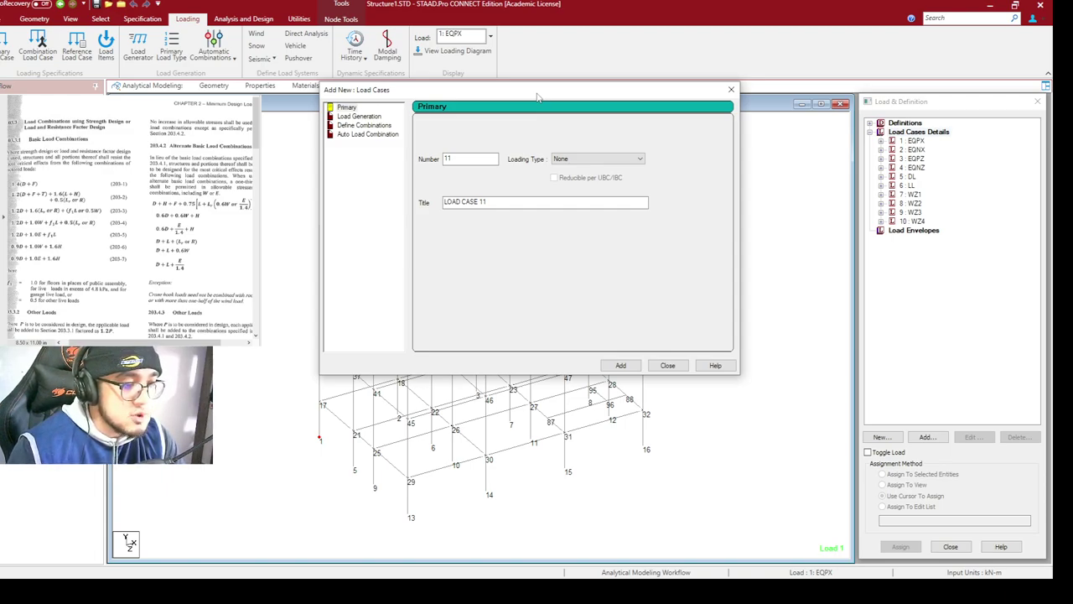
pyautogui.click(386, 125)
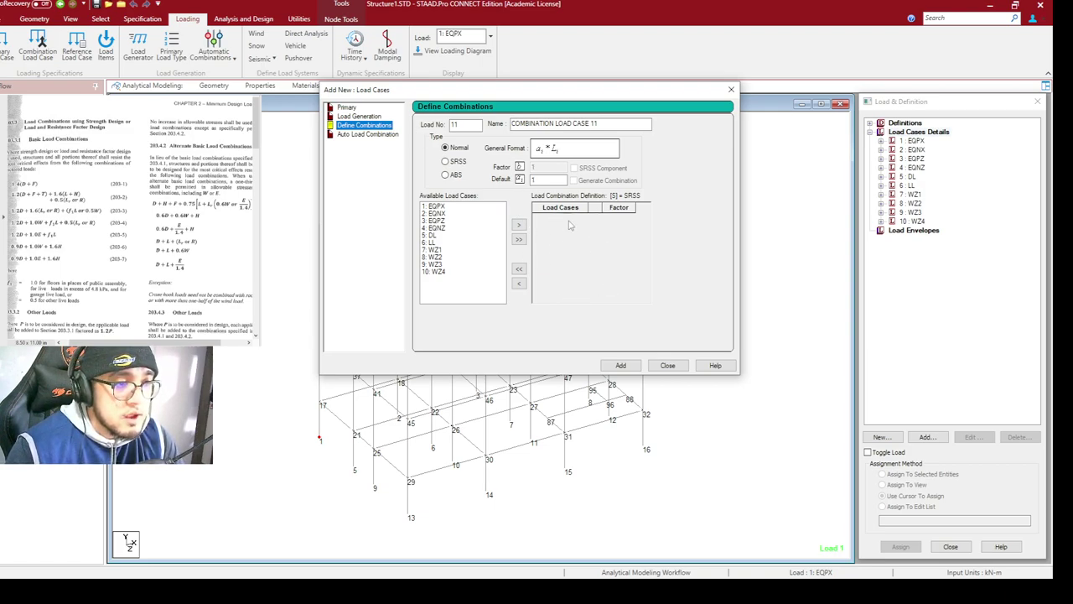
pyautogui.click(434, 235)
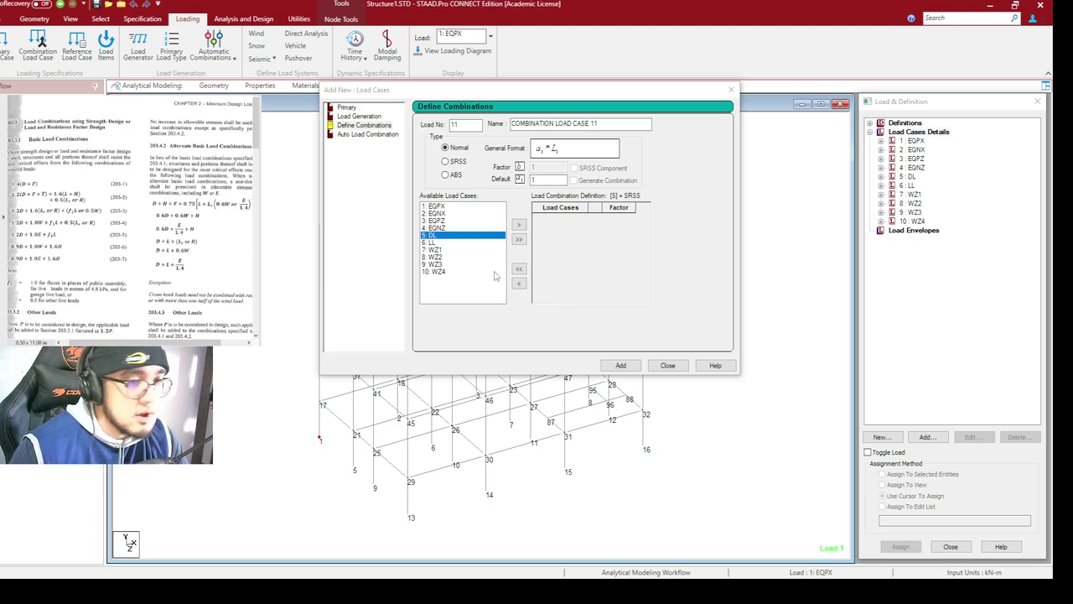
pyautogui.click(579, 247)
pyautogui.click(468, 124)
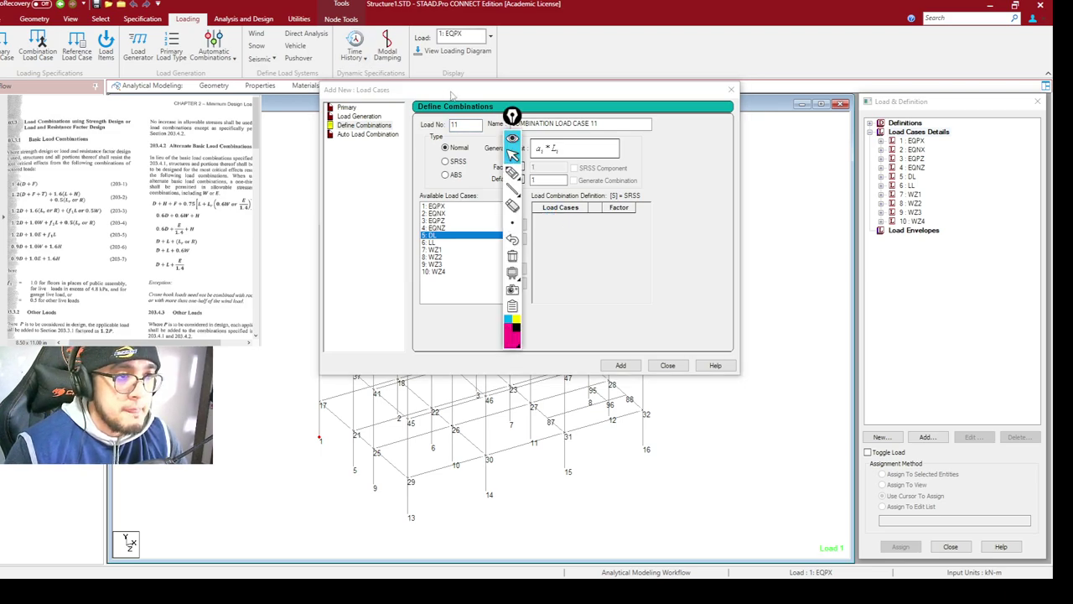
pyautogui.moveTo(405, 89); pyautogui.dragTo(369, 137)
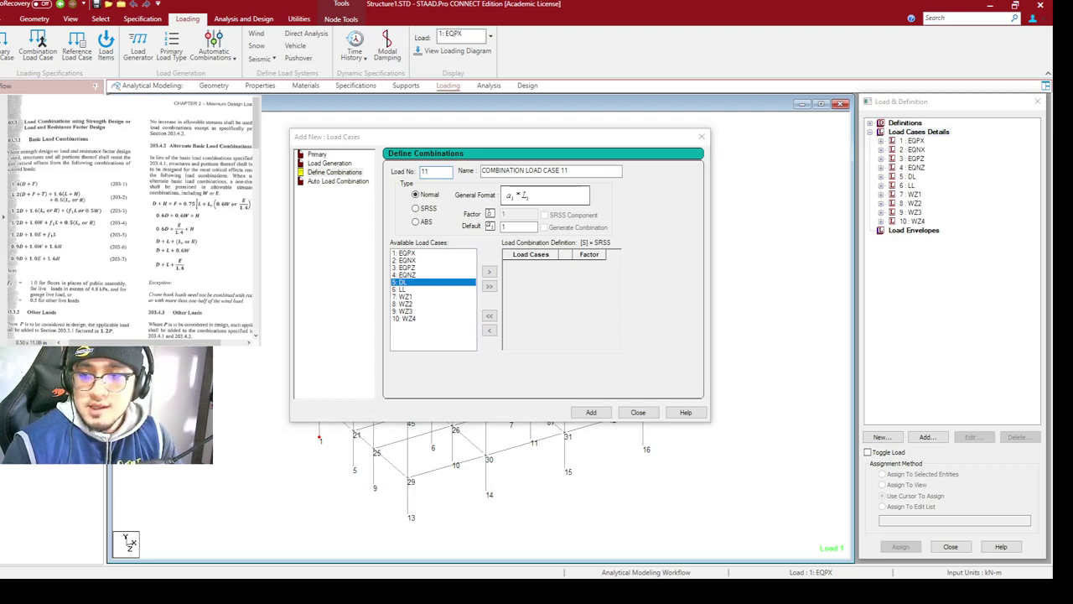
pyautogui.press('super+d')
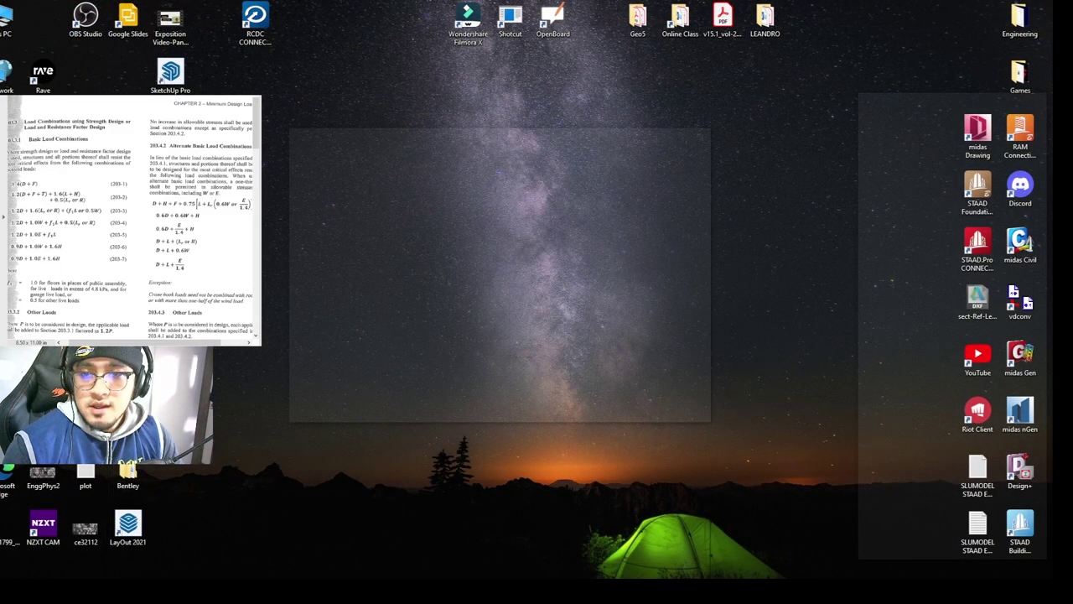
pyautogui.press('super+d')
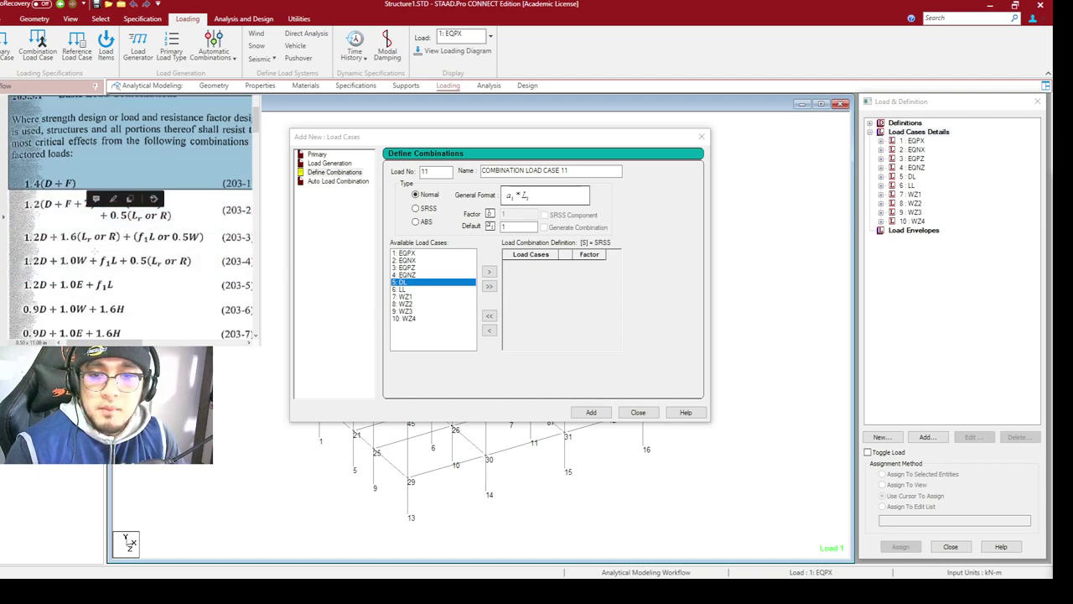
pyautogui.click(583, 309)
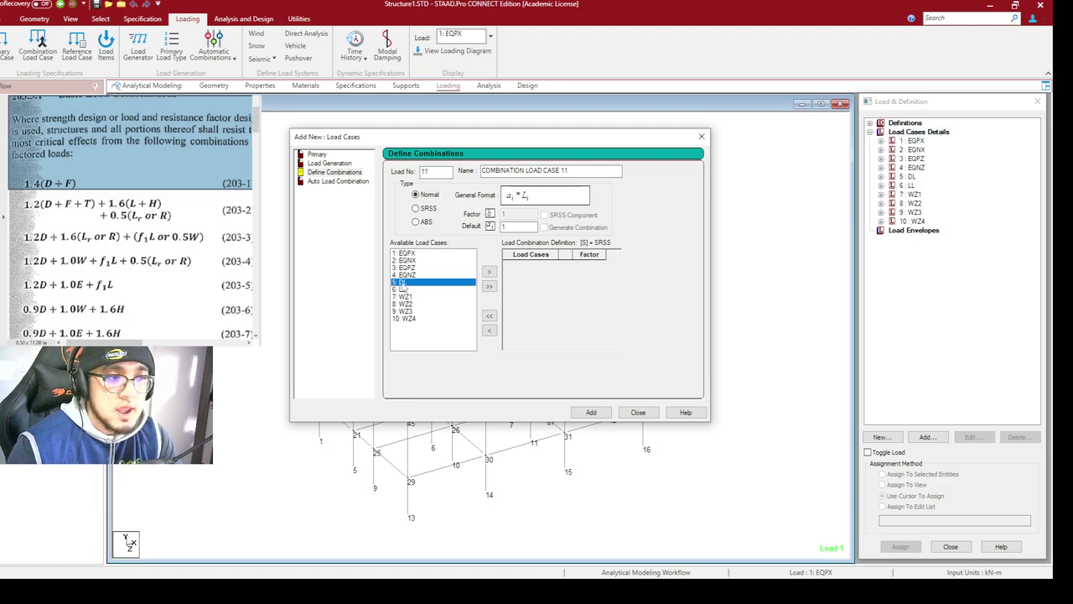
pyautogui.click(489, 272)
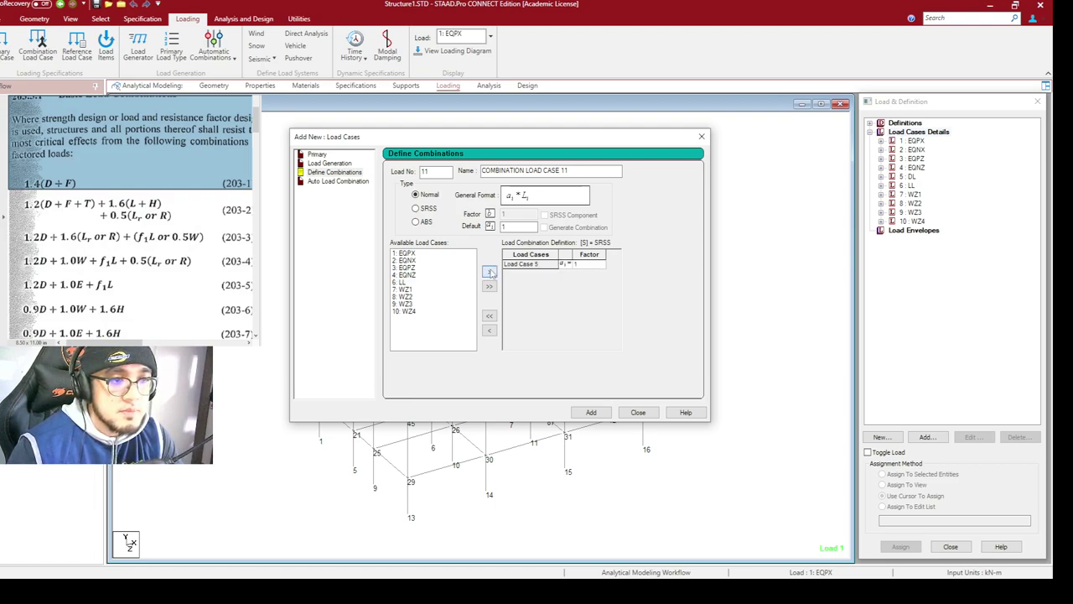
pyautogui.click(592, 266)
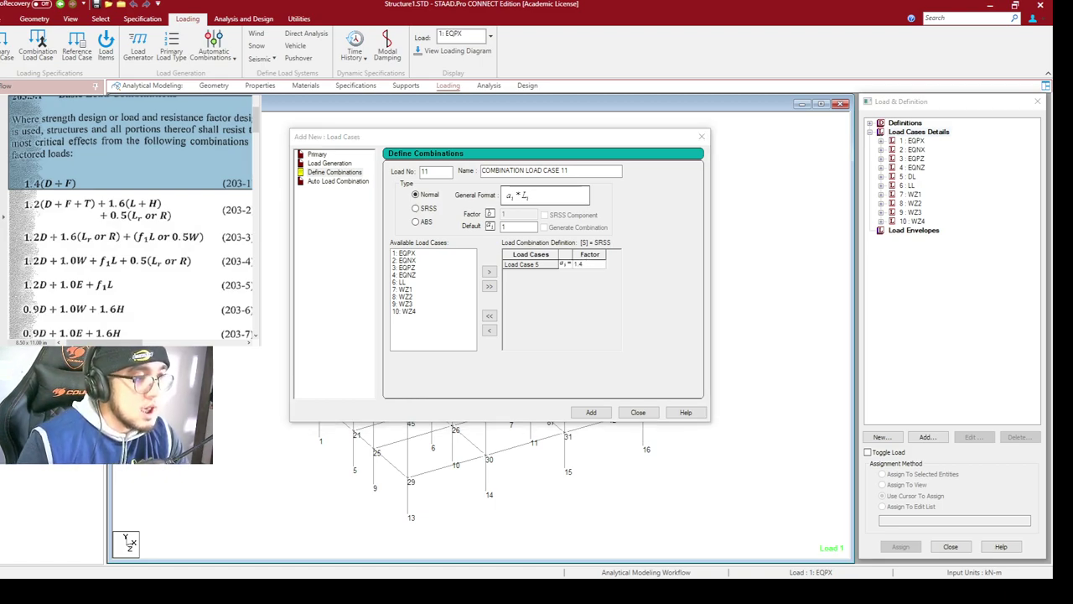
pyautogui.moveTo(530, 312)
pyautogui.mouseDown()
pyautogui.moveTo(534, 350)
pyautogui.moveTo(562, 321)
pyautogui.moveTo(576, 350)
pyautogui.mouseUp()
pyautogui.click(541, 339)
pyautogui.moveTo(576, 324)
pyautogui.mouseDown()
pyautogui.moveTo(578, 351)
pyautogui.moveTo(599, 338)
pyautogui.moveTo(622, 351)
pyautogui.moveTo(531, 317)
pyautogui.moveTo(646, 336)
pyautogui.moveTo(623, 307)
pyautogui.mouseUp()
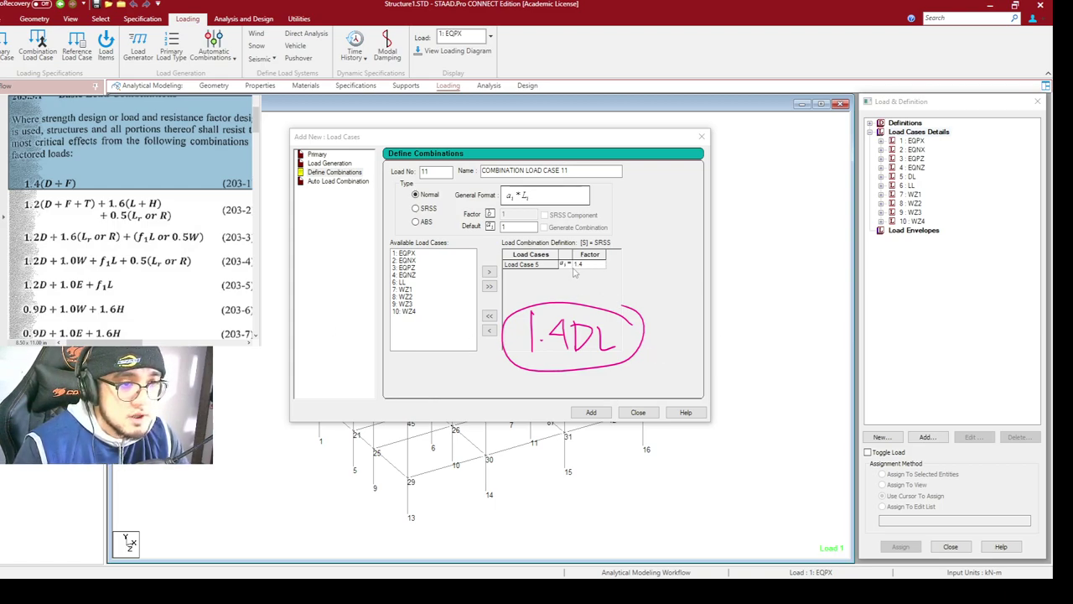
# Name the combination "1.4 dead load" and give it load number 101
pyautogui.moveTo(587, 170); pyautogui.dragTo(480, 172)
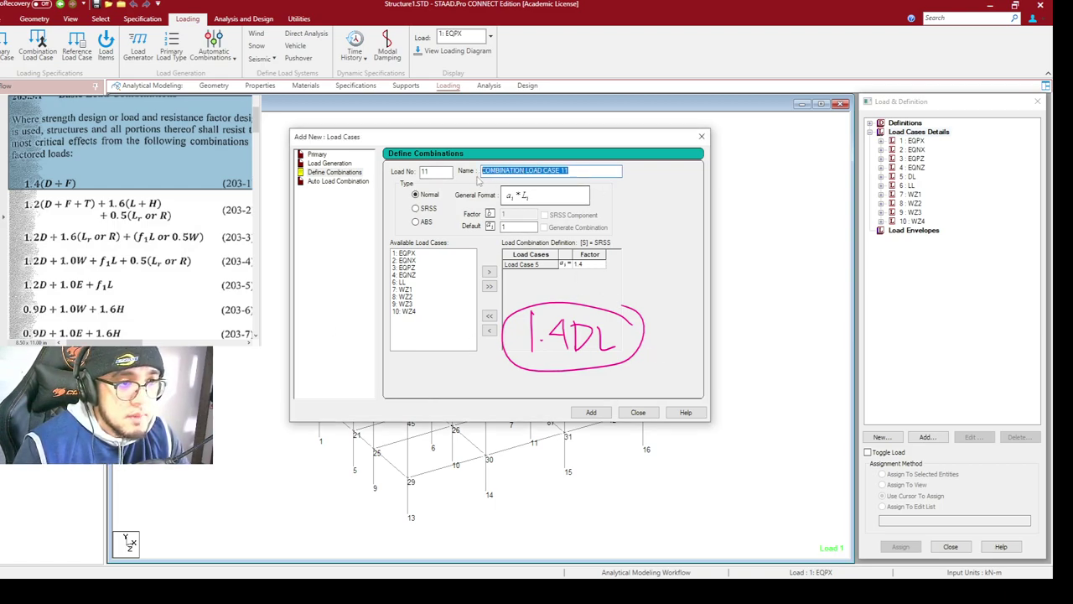
pyautogui.write('1')
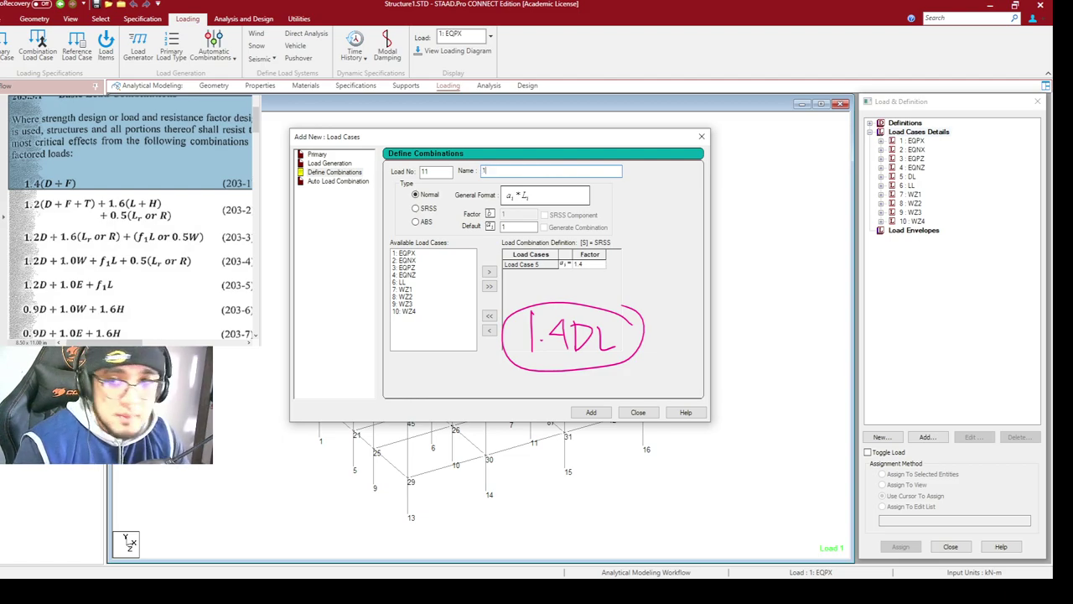
pyautogui.write('.4 dead load')
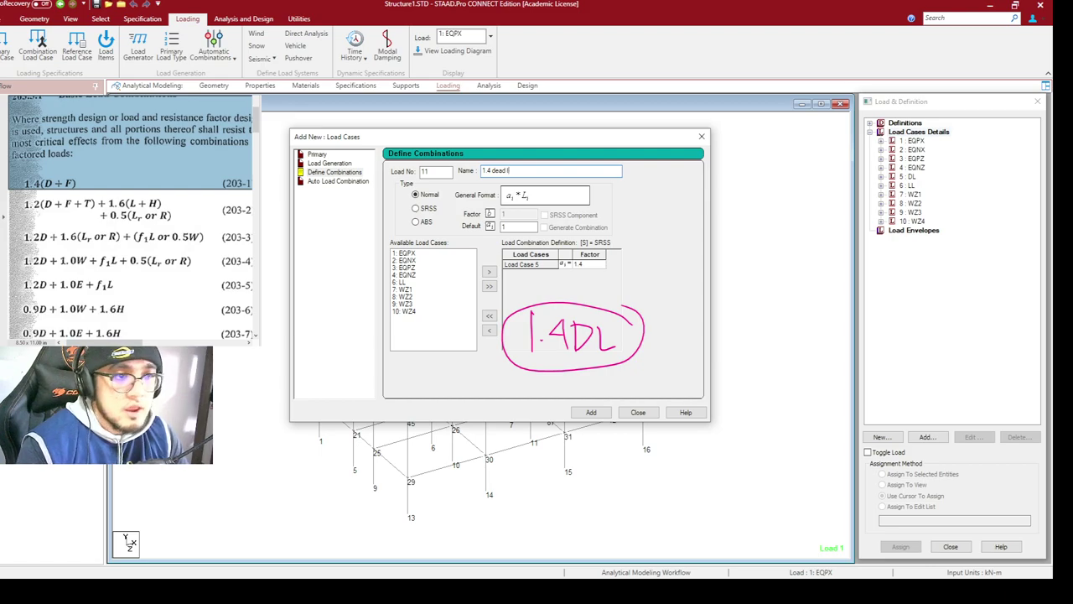
pyautogui.click(438, 171)
pyautogui.moveTo(456, 176); pyautogui.dragTo(404, 173)
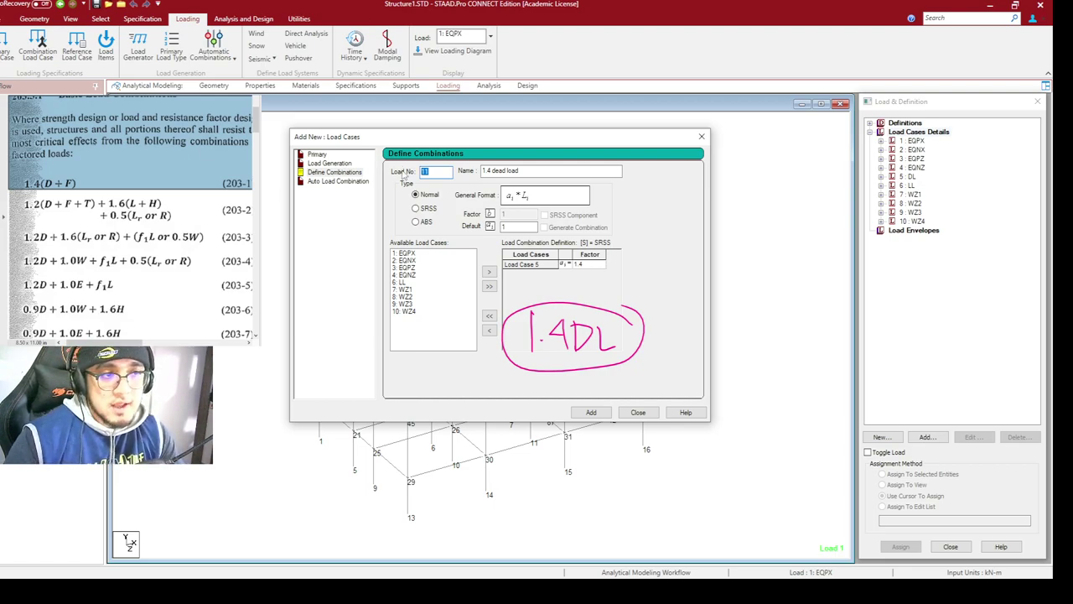
pyautogui.write('10')
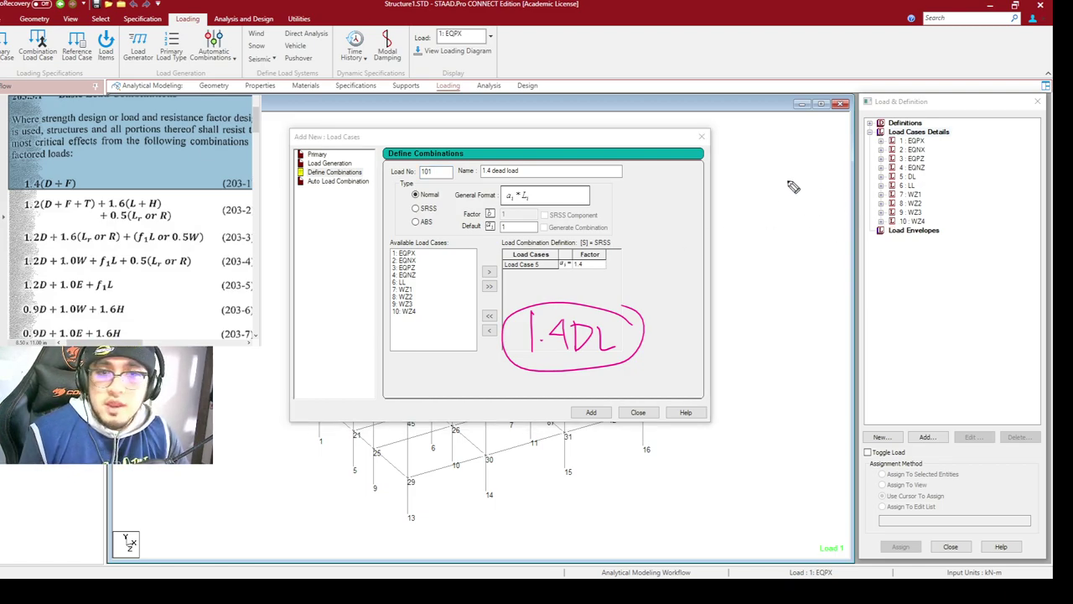
pyautogui.moveTo(748, 186)
pyautogui.mouseDown()
pyautogui.moveTo(829, 186)
pyautogui.moveTo(815, 174)
pyautogui.moveTo(822, 205)
pyautogui.mouseUp()
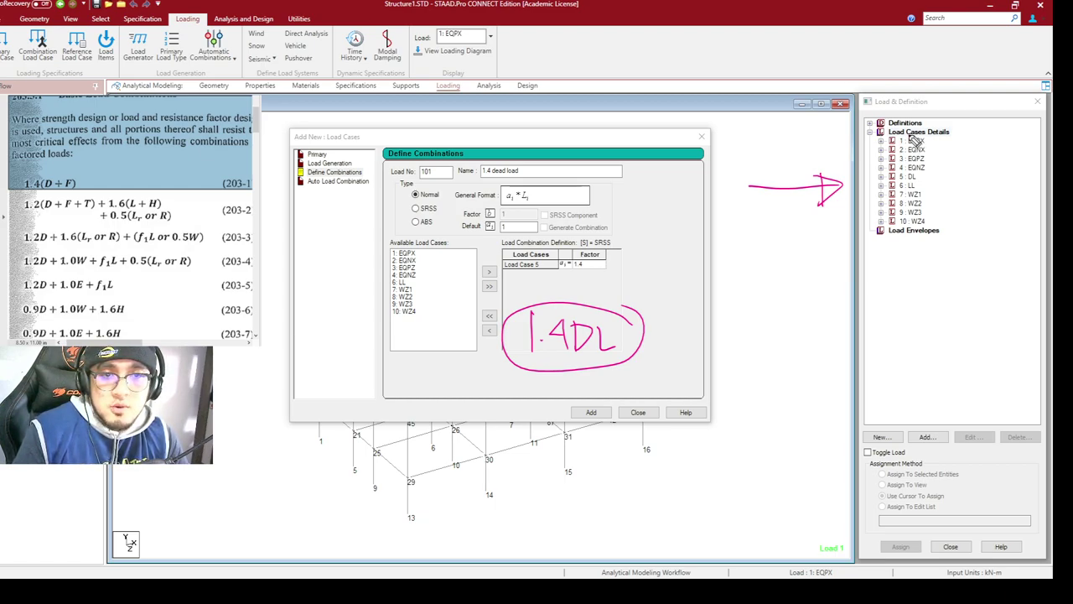
pyautogui.moveTo(911, 134)
pyautogui.mouseDown()
pyautogui.moveTo(891, 143)
pyautogui.moveTo(882, 210)
pyautogui.moveTo(913, 223)
pyautogui.moveTo(916, 147)
pyautogui.mouseUp()
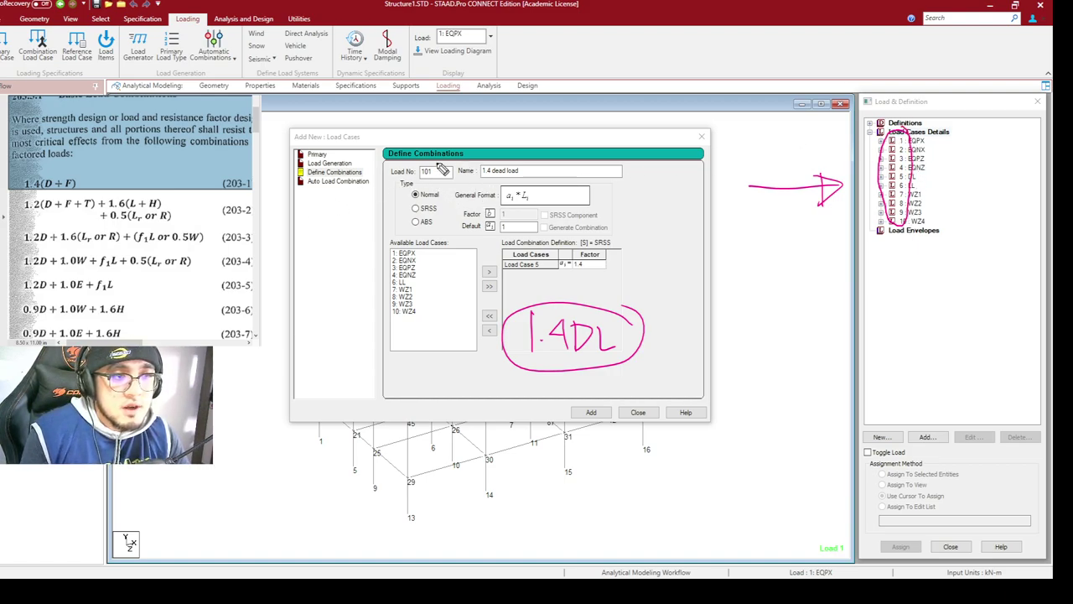
pyautogui.moveTo(434, 165)
pyautogui.mouseDown()
pyautogui.moveTo(532, 140)
pyautogui.moveTo(704, 135)
pyautogui.moveTo(843, 158)
pyautogui.mouseUp()
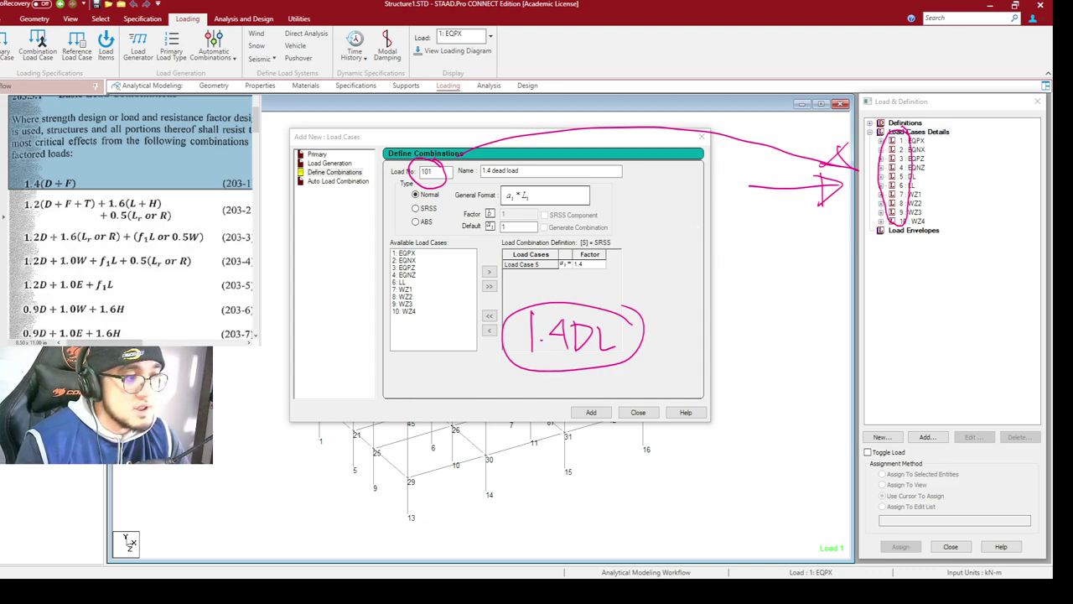
pyautogui.press('Escape')
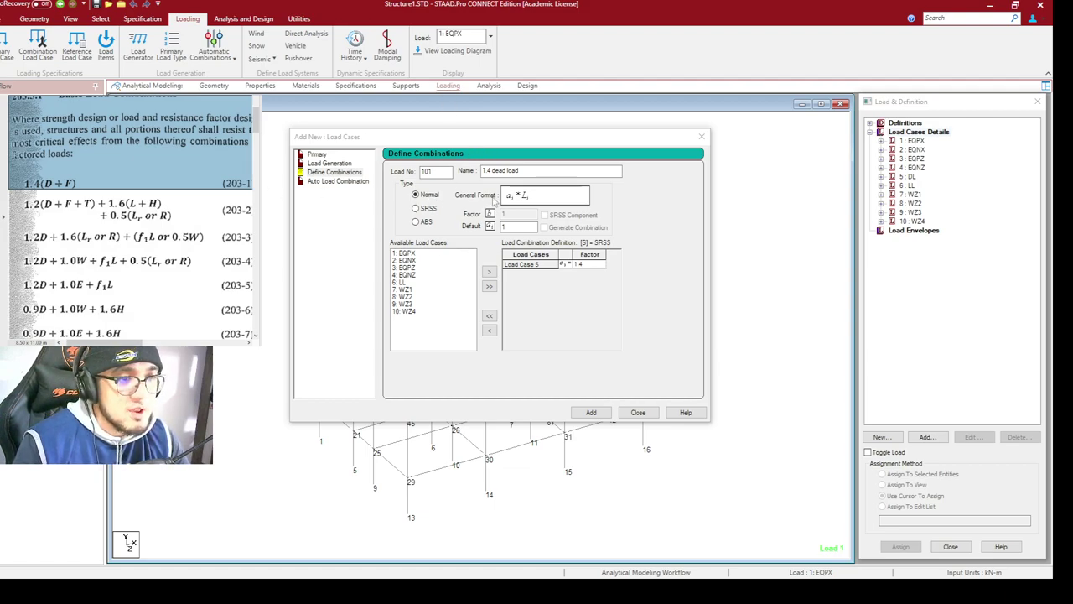
# Add the 1.4 dead load combination to the load cases, agree to delete the result files, and select it in the load list
pyautogui.click(592, 413)
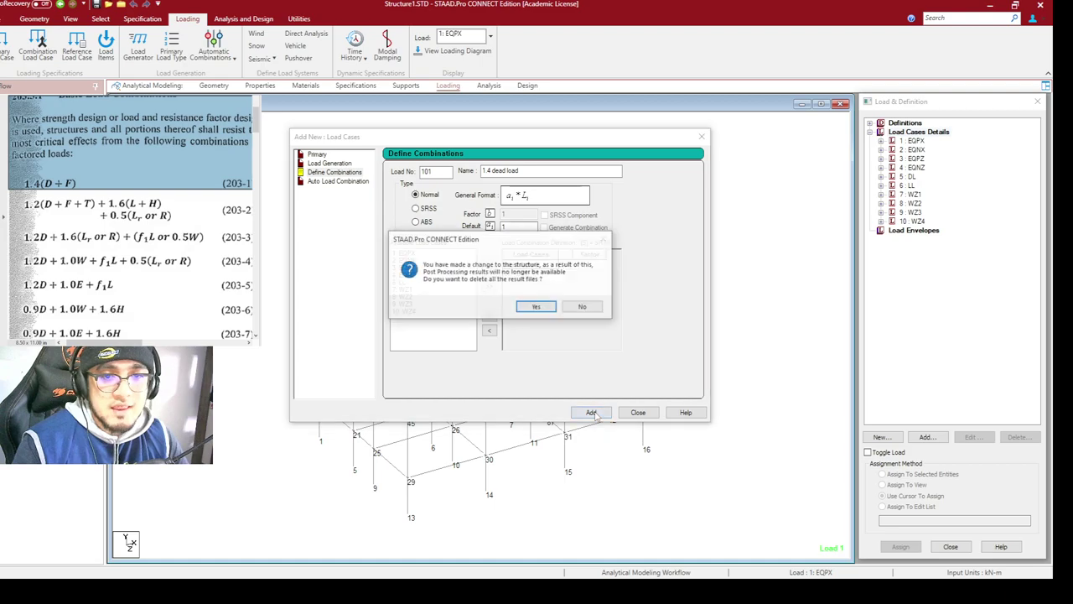
pyautogui.click(555, 309)
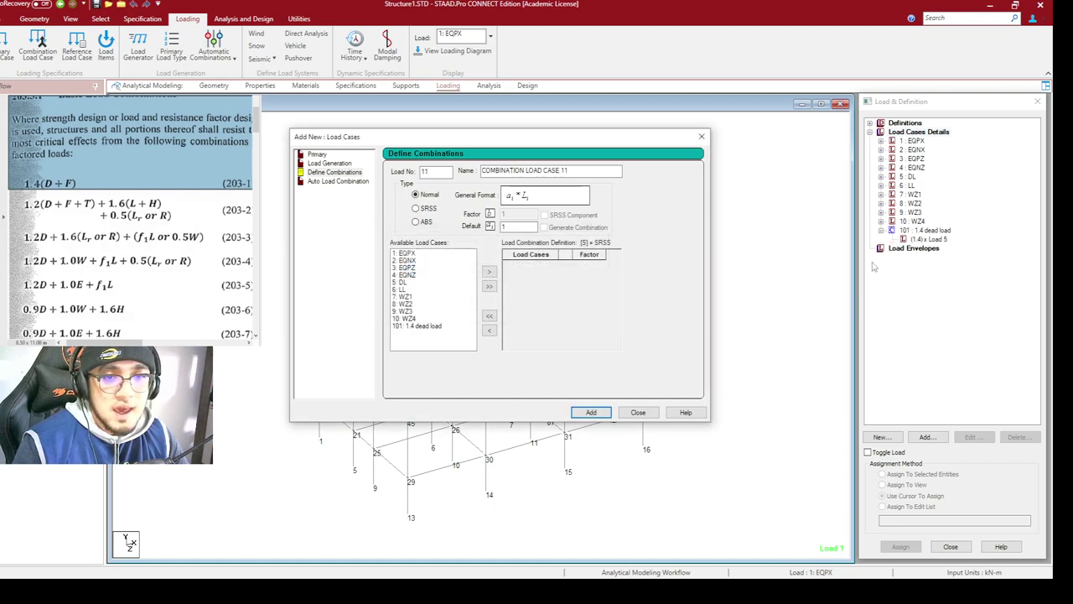
pyautogui.click(939, 231)
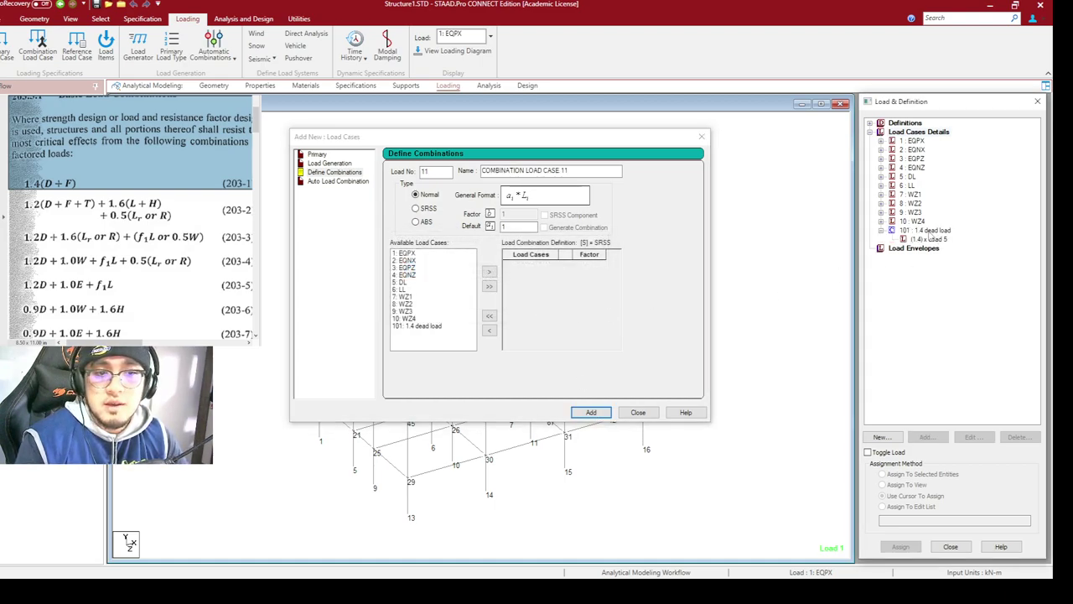
pyautogui.click(767, 492)
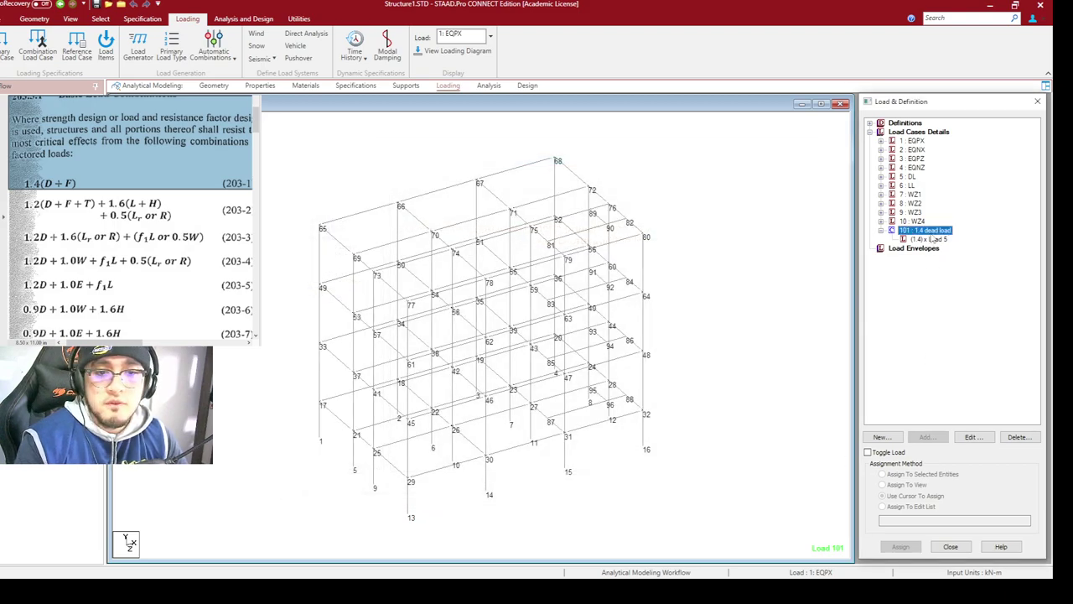
# Start a new load combination definition with load number 102 and the name "1.2dl+1.6ll"
pyautogui.click(915, 132)
pyautogui.click(927, 438)
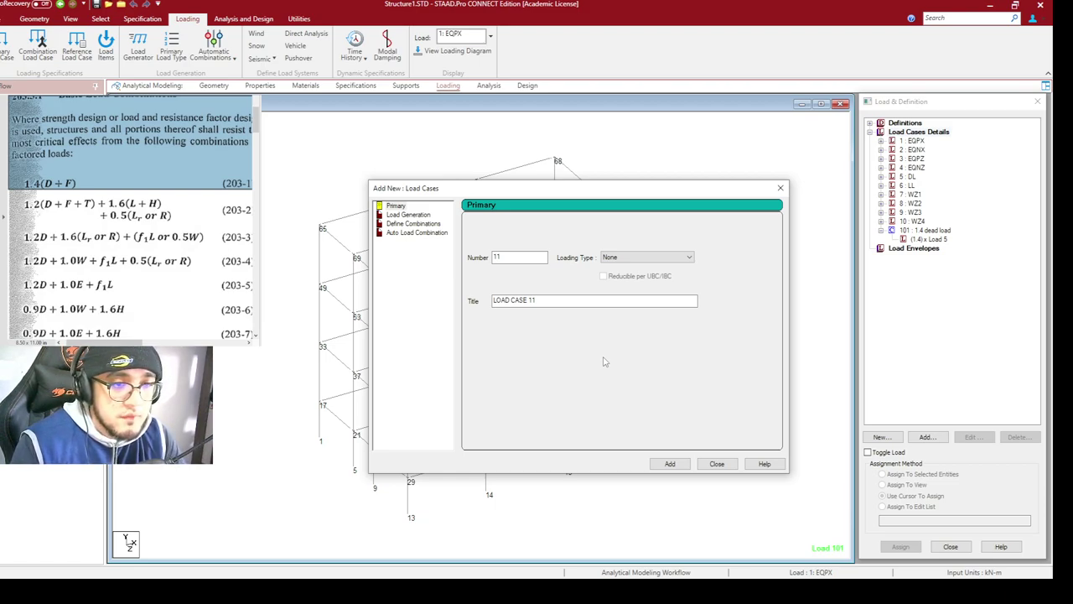
pyautogui.click(414, 223)
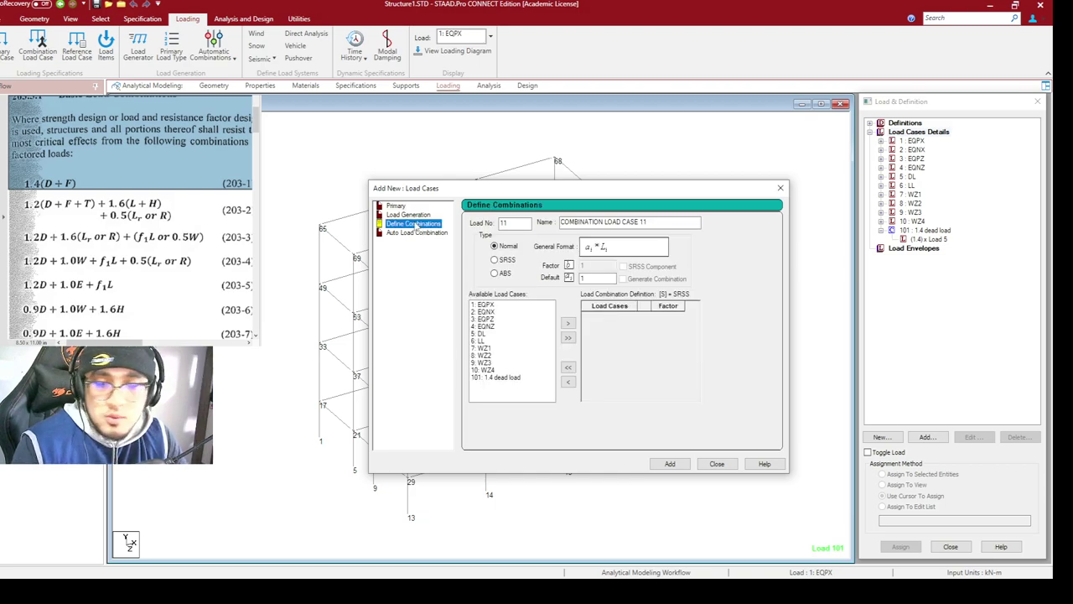
pyautogui.moveTo(499, 192); pyautogui.dragTo(447, 185)
pyautogui.doubleClick(459, 215)
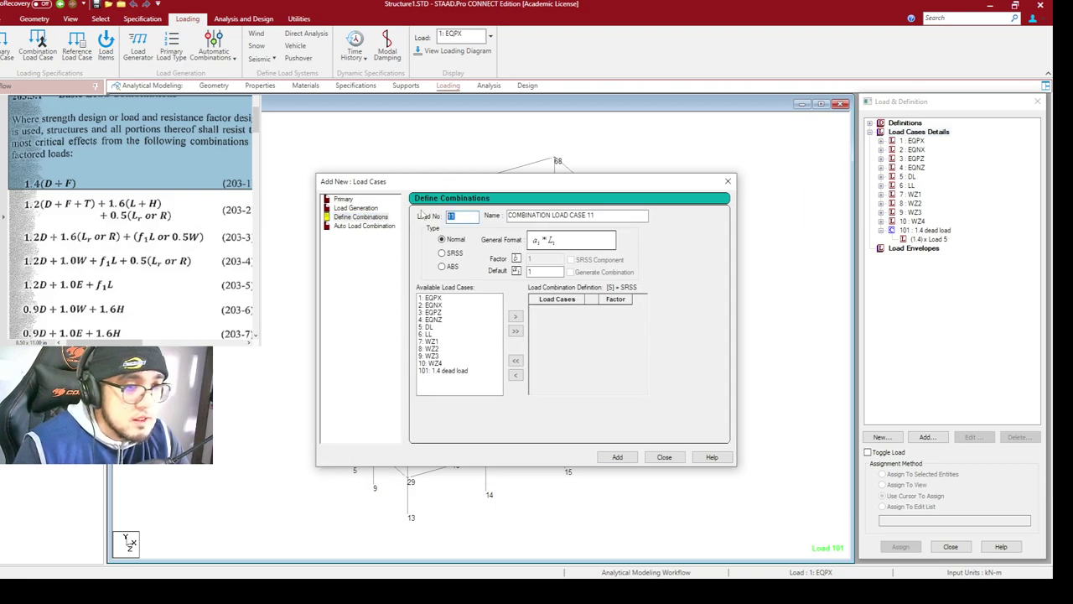
pyautogui.write('102')
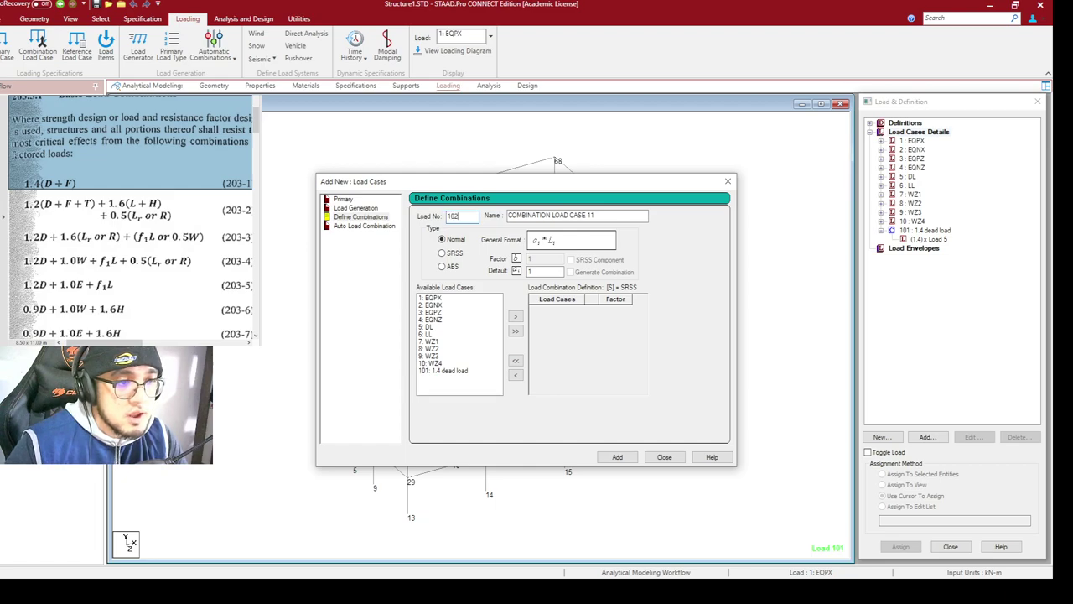
pyautogui.press('Tab')
pyautogui.write('1')
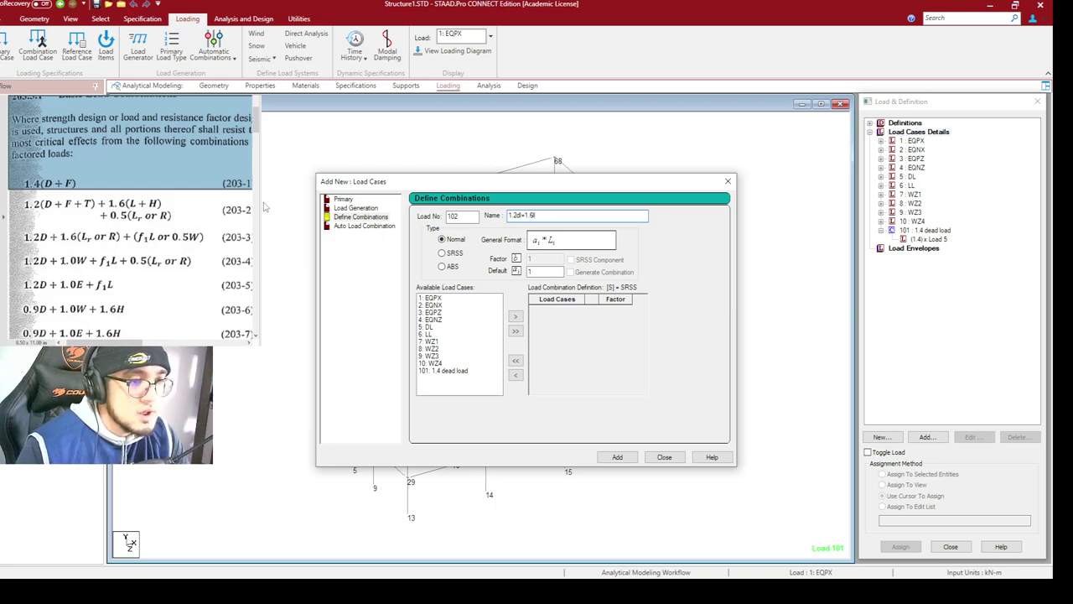
# Include load case 5 (DL) with factor 1.2 and load case 6 (LL) with factor 1.6, and add combination 102
pyautogui.click(431, 327)
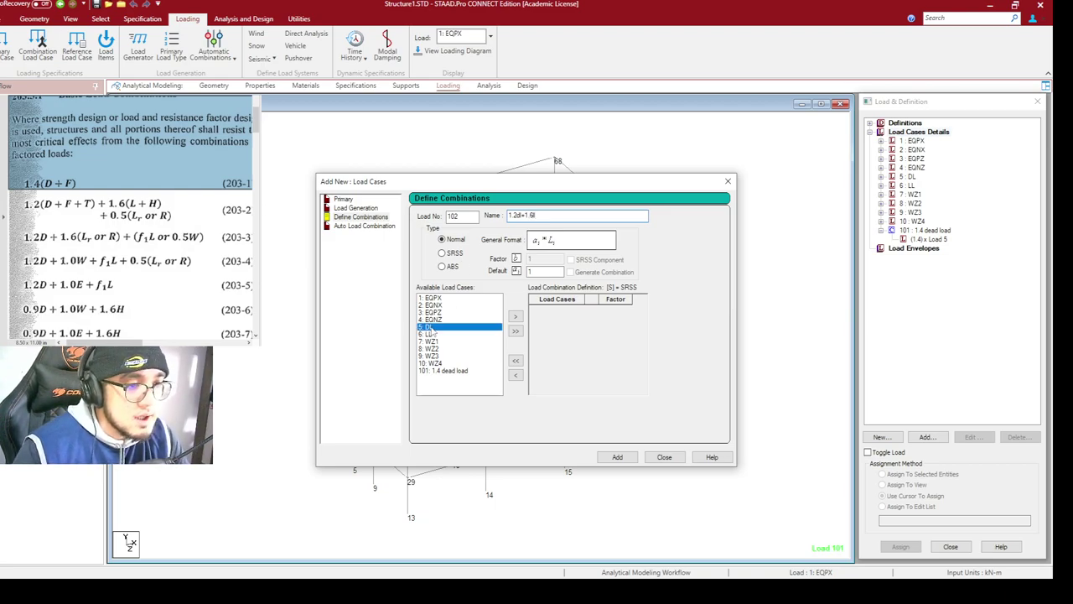
pyautogui.keyDown('ctrl'); pyautogui.click(443, 335); pyautogui.keyUp('ctrl')
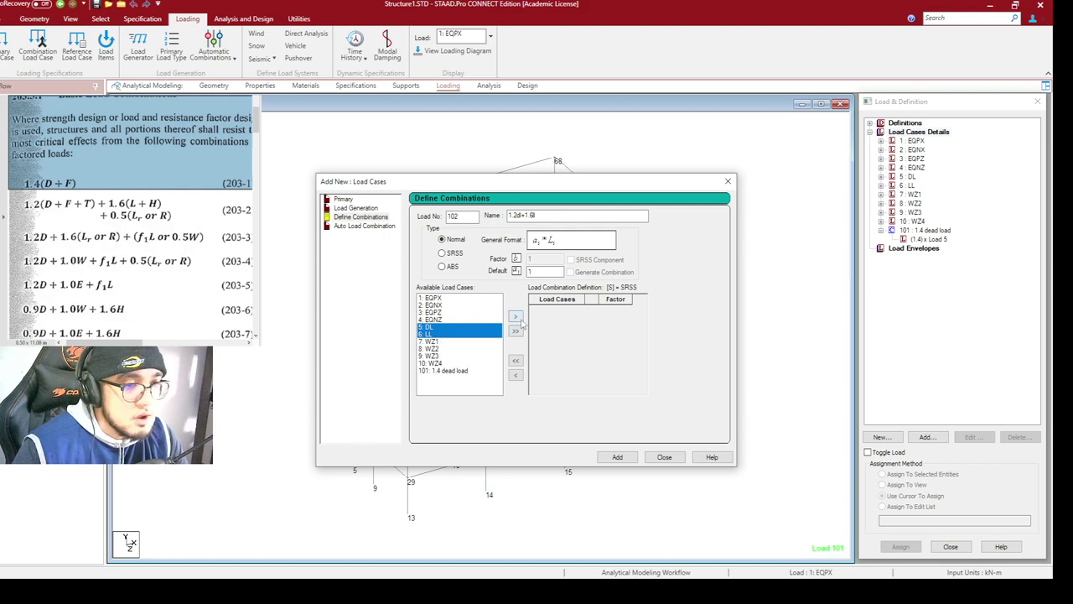
pyautogui.click(517, 317)
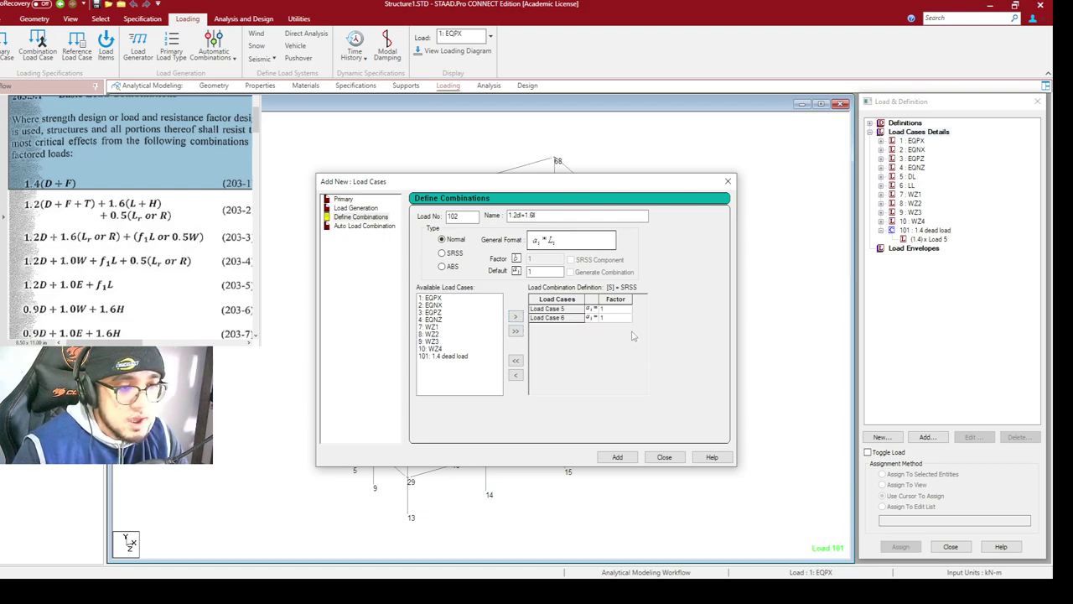
pyautogui.click(616, 310)
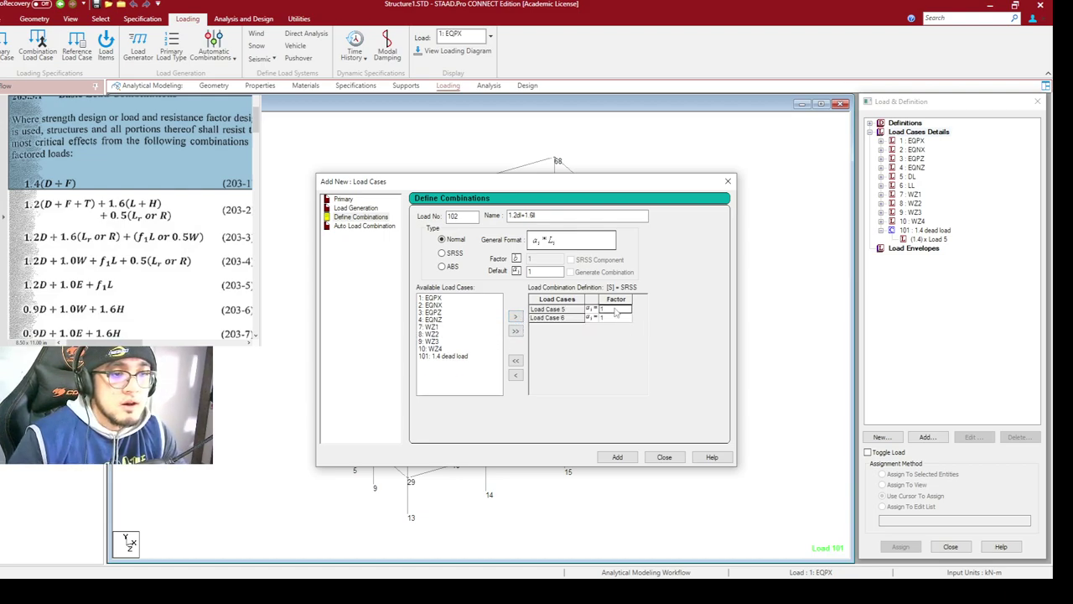
pyautogui.write('1')
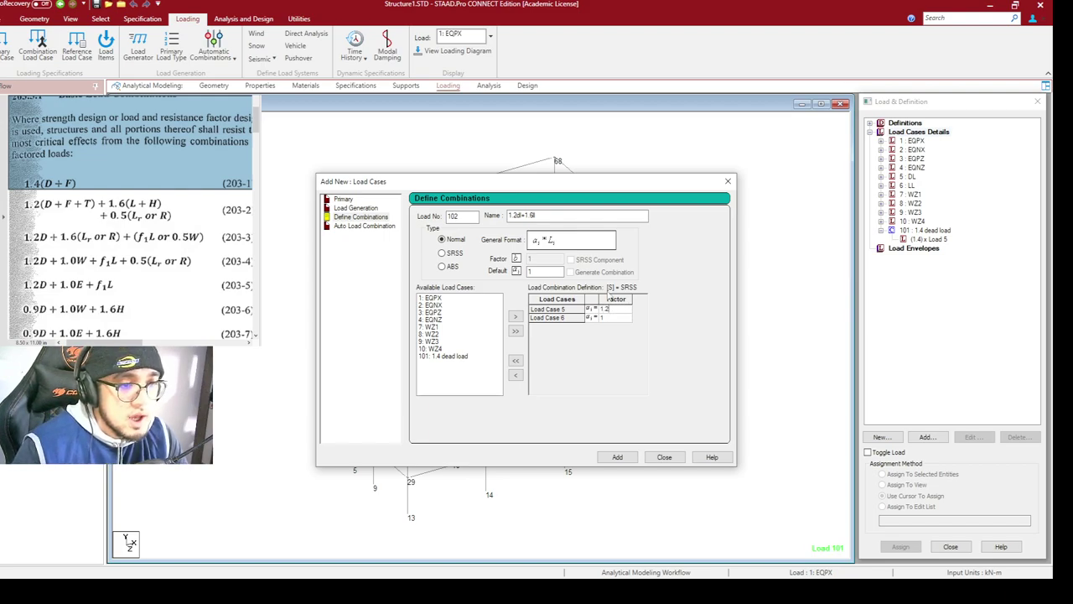
pyautogui.click(613, 319)
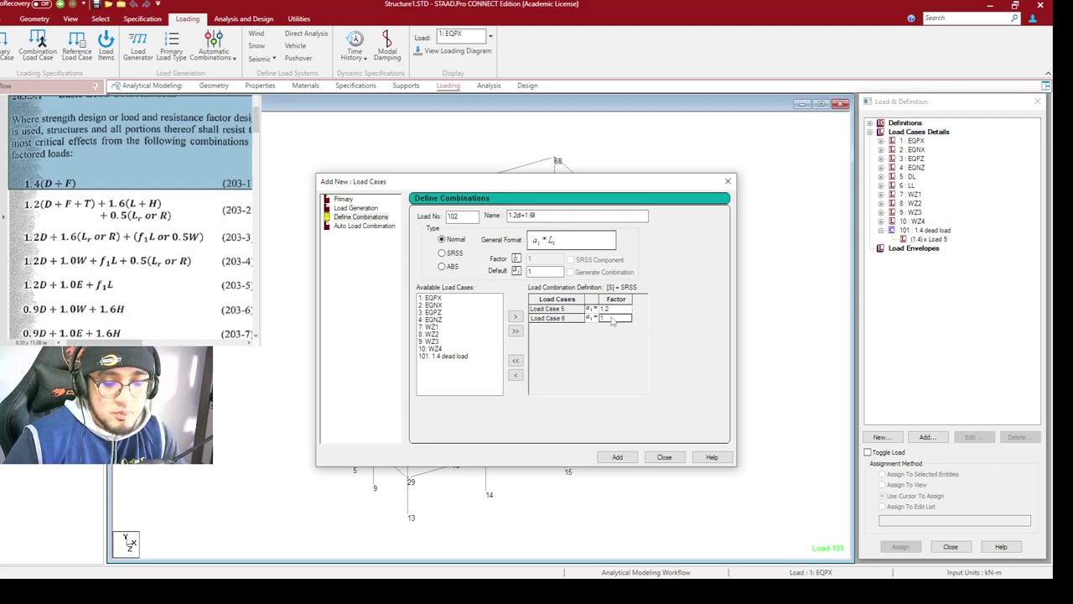
pyautogui.write('1.6')
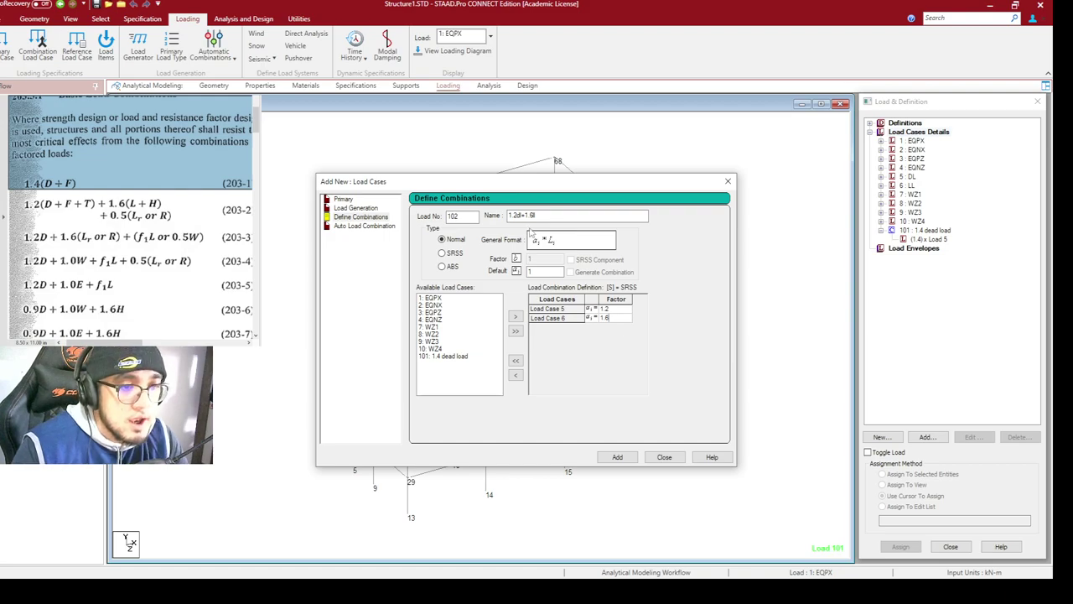
pyautogui.click(617, 457)
pyautogui.click(664, 457)
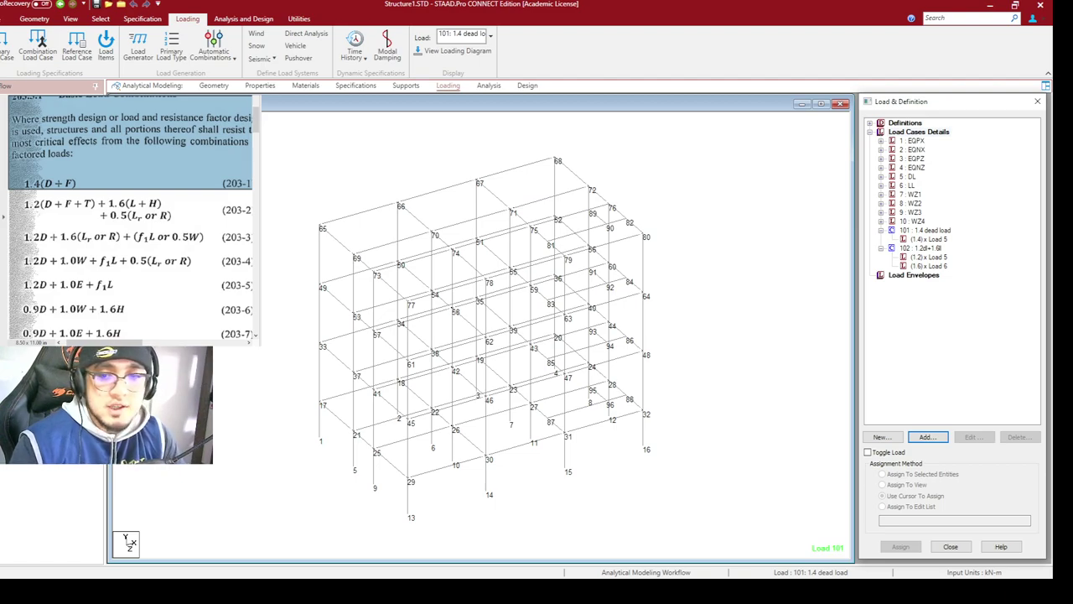
# Review the strength design load combinations 203-1 to 203-7 in the code reference
pyautogui.moveTo(251, 186); pyautogui.dragTo(252, 267)
pyautogui.scroll(-1, 143, 226)
pyautogui.click(123, 221)
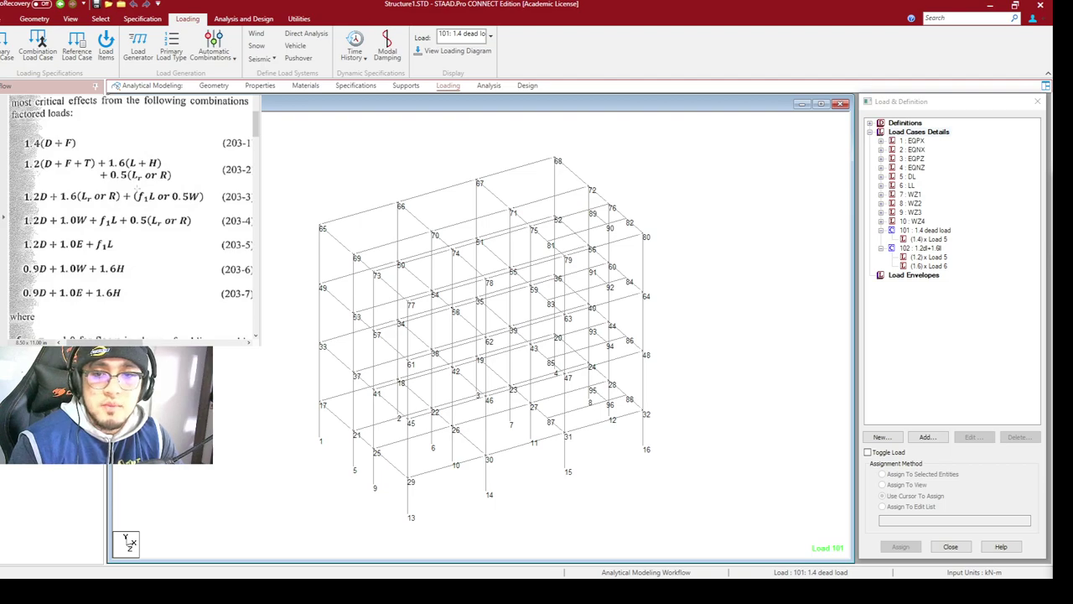
pyautogui.scroll(1, 136, 187)
pyautogui.scroll(-1, 136, 186)
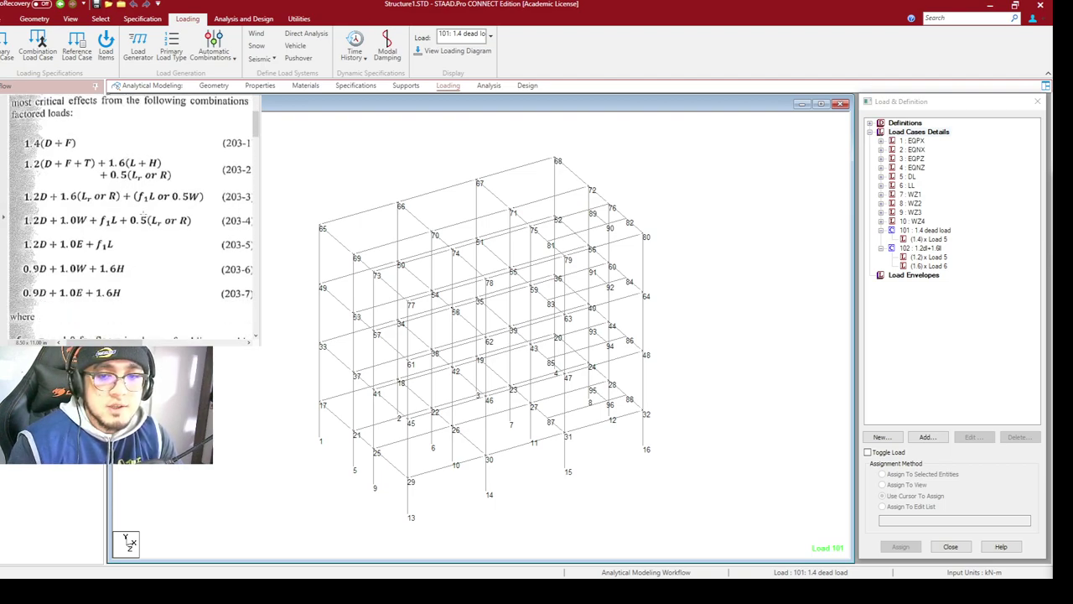
pyautogui.moveTo(252, 222); pyautogui.dragTo(17, 334)
pyautogui.click(65, 260)
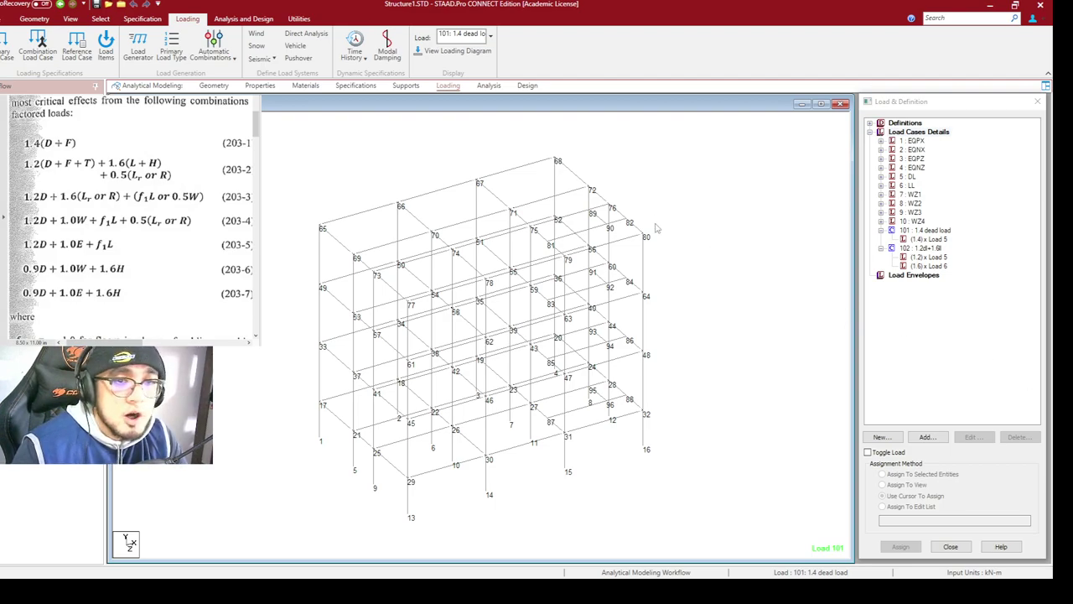
# Start another load combination definition and look over the seismic load cases EQPX, EQNX, EQPZ and EQNZ
pyautogui.click(913, 141)
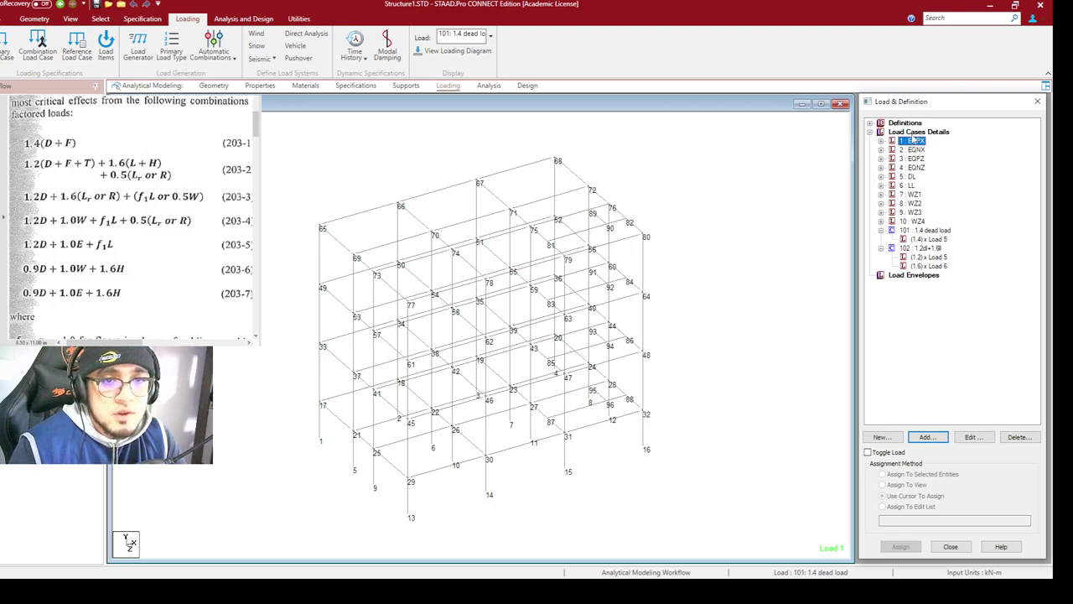
pyautogui.click(916, 133)
pyautogui.click(927, 436)
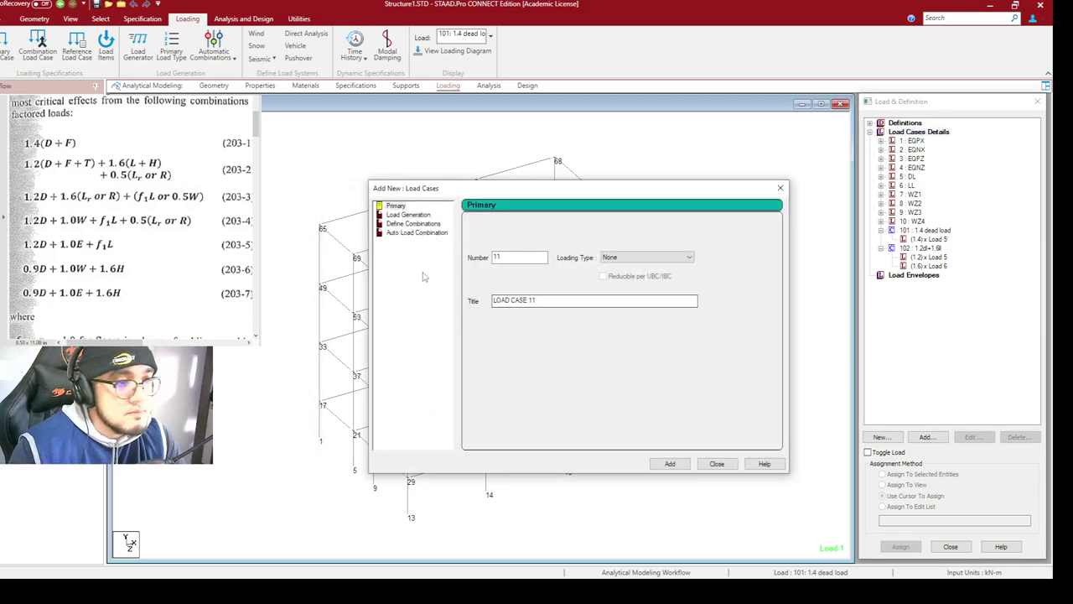
pyautogui.click(415, 224)
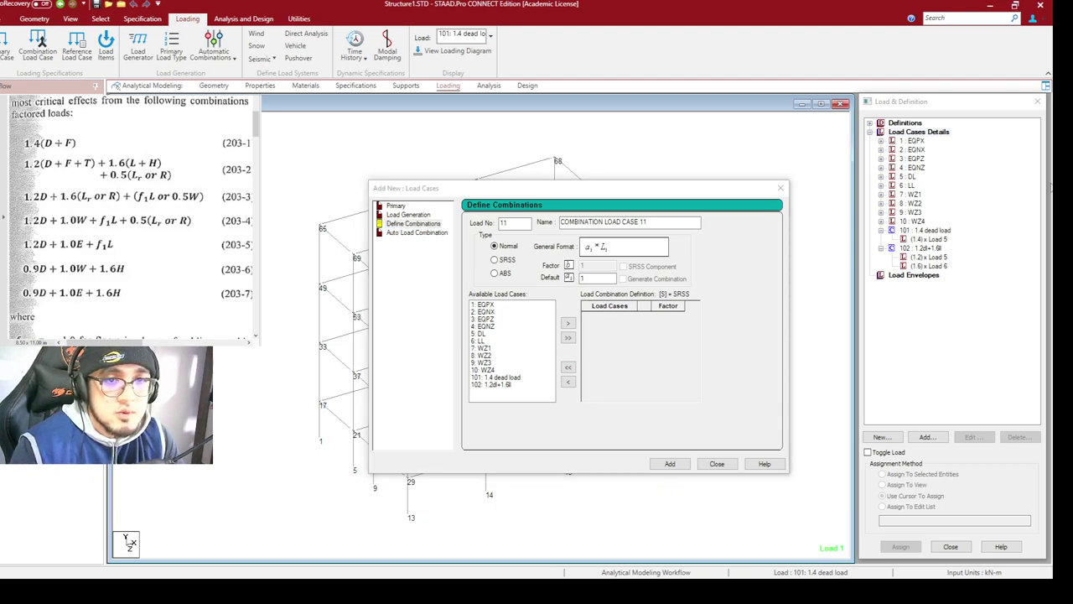
pyautogui.moveTo(872, 139); pyautogui.dragTo(942, 171)
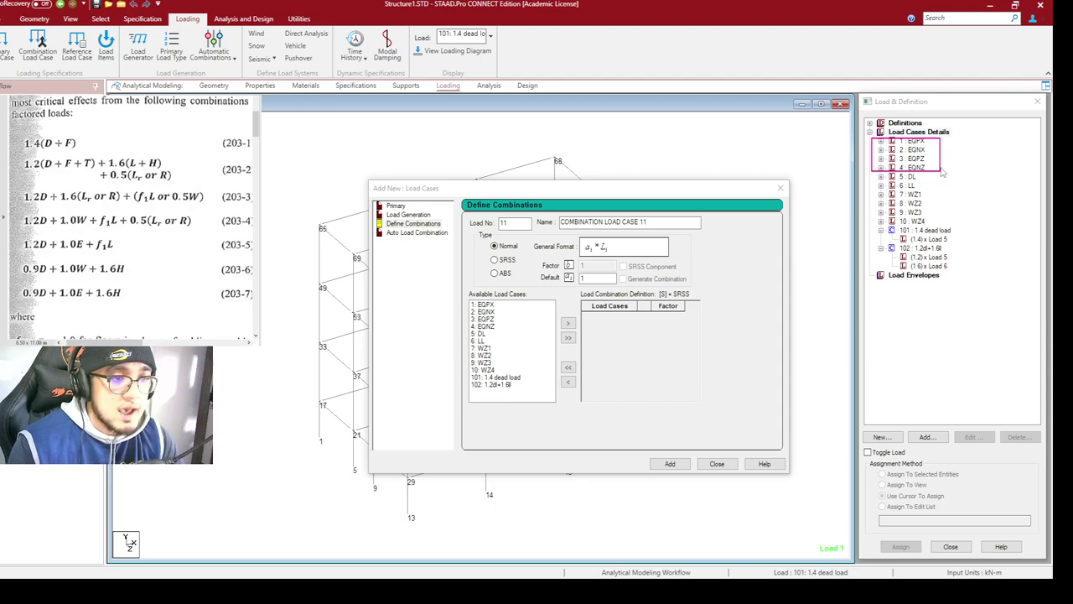
pyautogui.moveTo(942, 171); pyautogui.dragTo(942, 172)
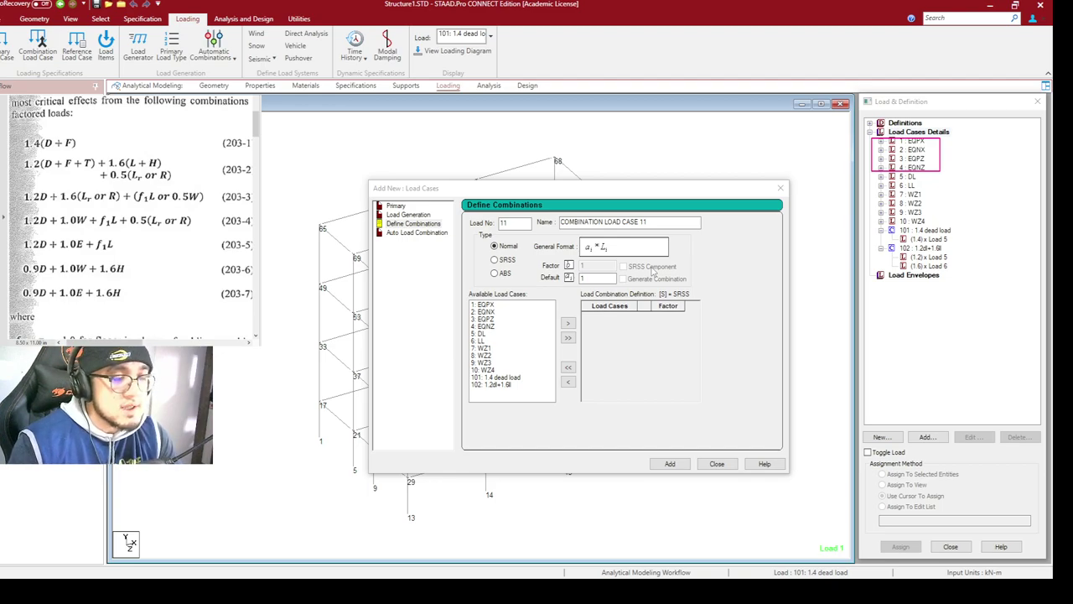
# Generate trial automatic load combinations for code ASCE7-10, category AllowableStressDesign, starting at combination number 103
pyautogui.click(424, 235)
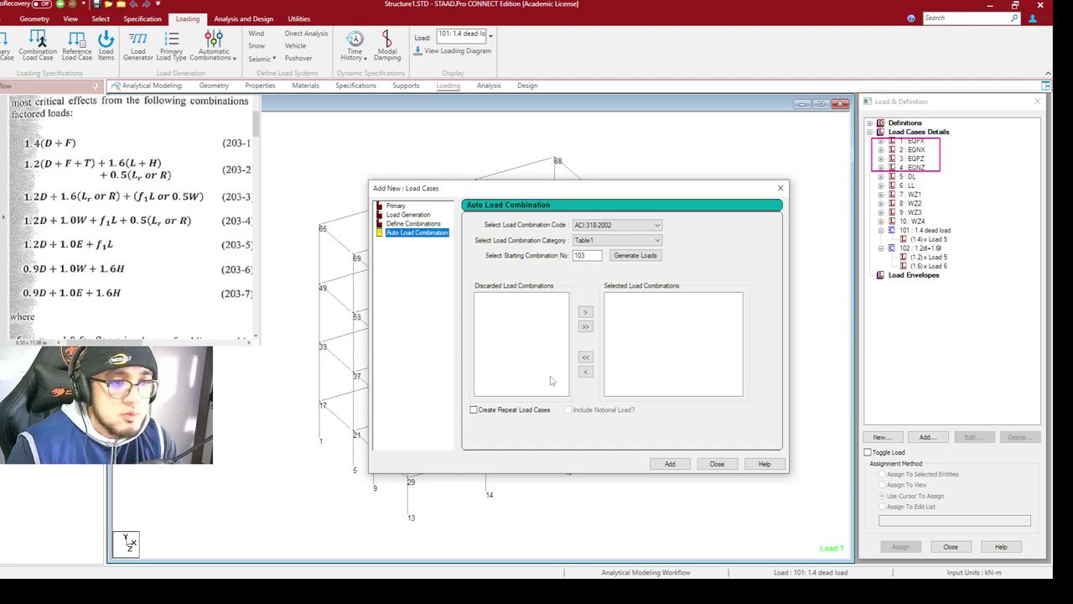
pyautogui.click(658, 224)
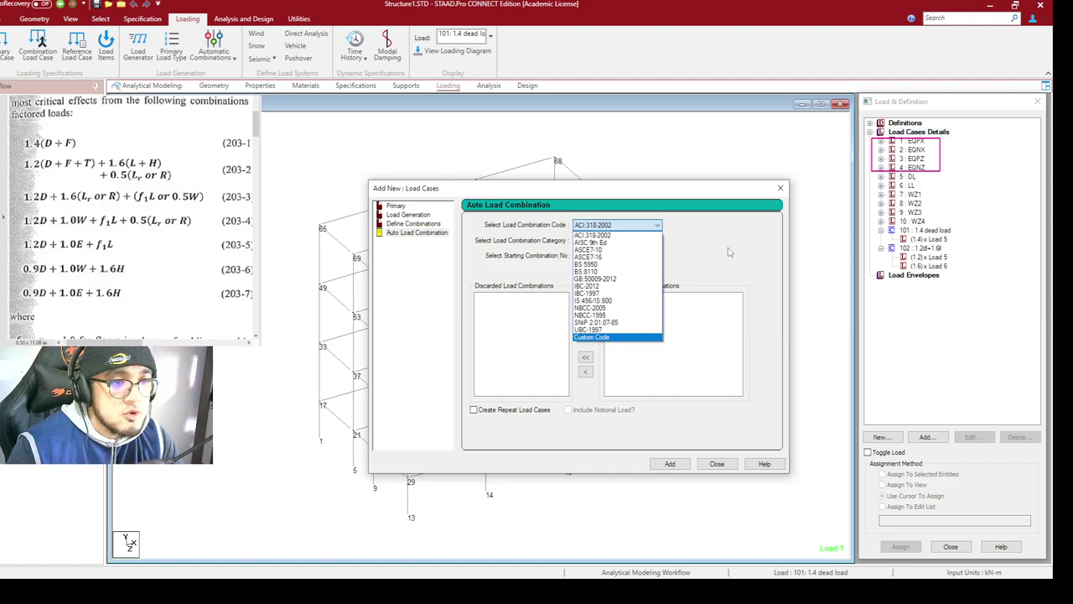
pyautogui.click(638, 252)
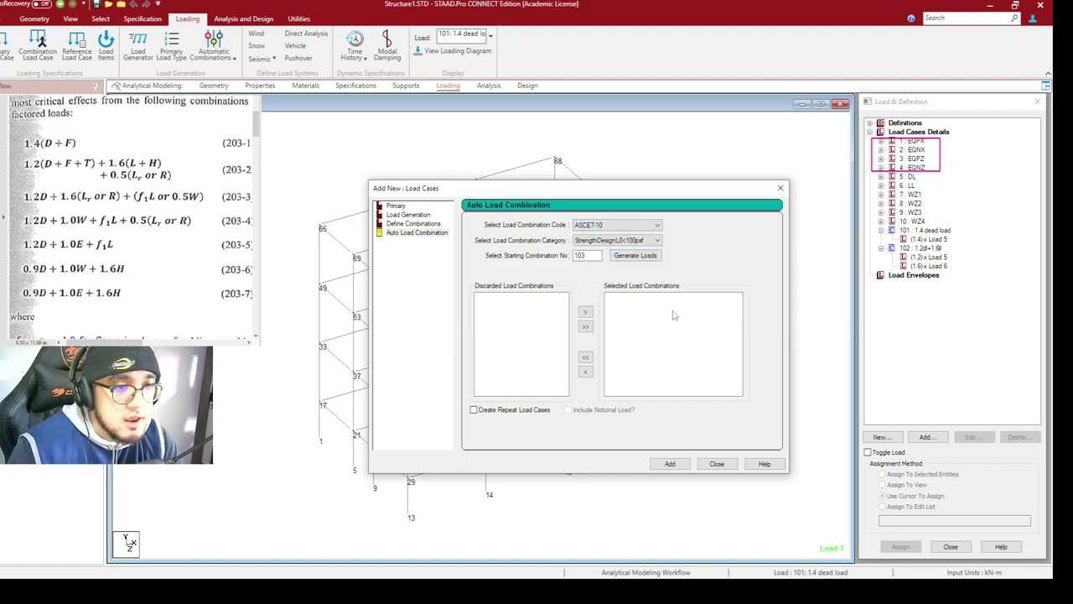
pyautogui.click(656, 241)
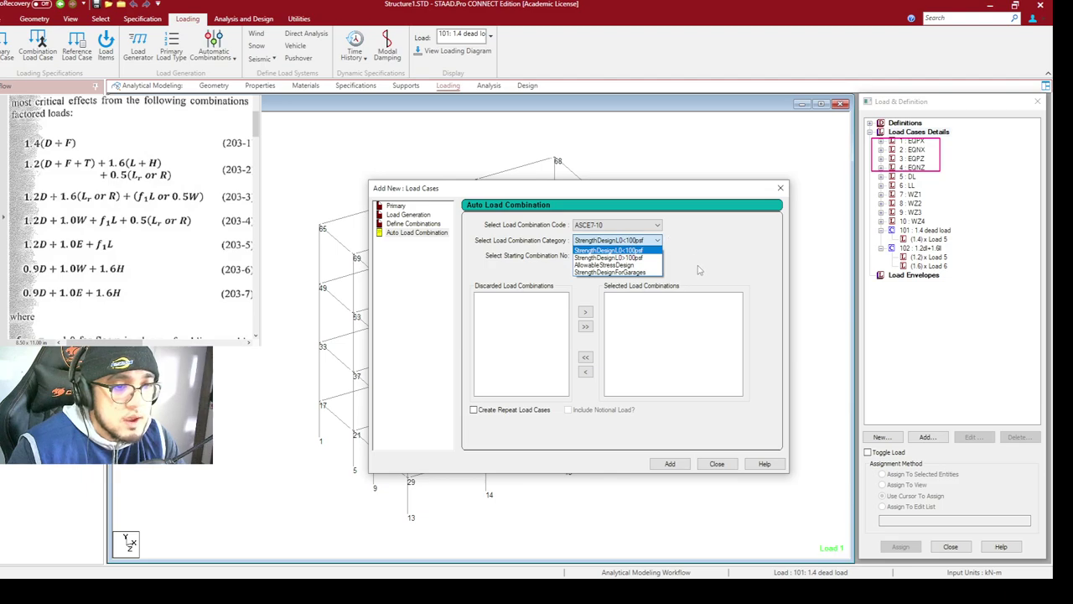
pyautogui.click(650, 266)
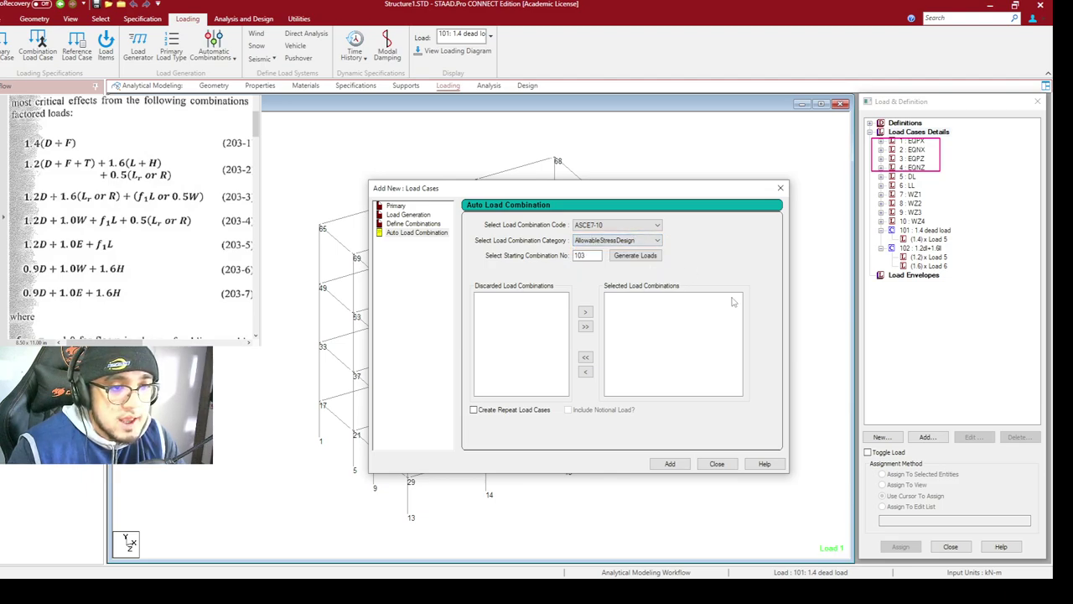
pyautogui.click(635, 255)
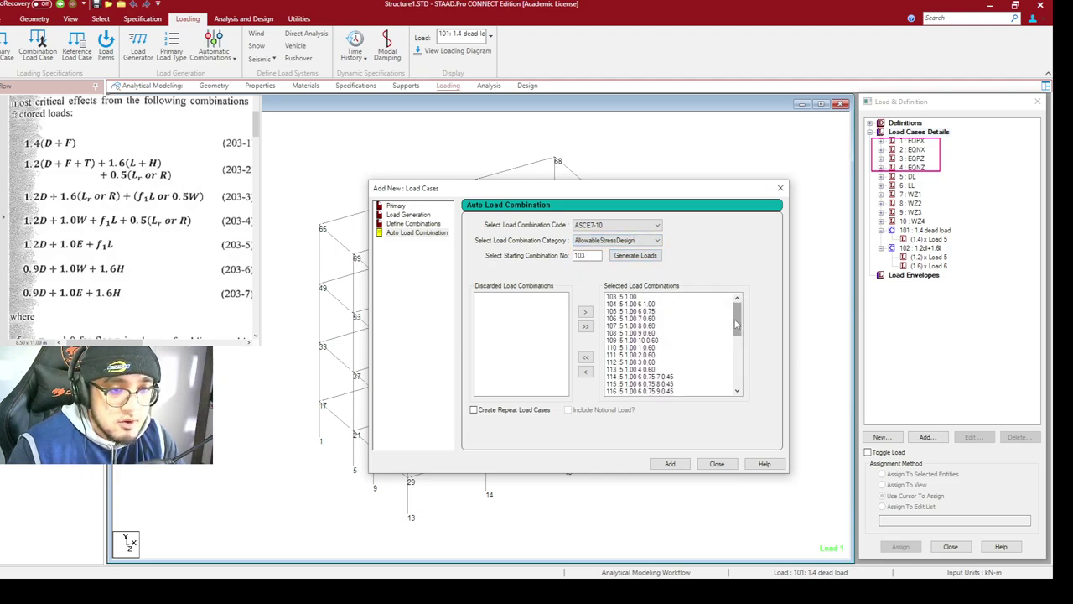
pyautogui.moveTo(738, 318)
pyautogui.mouseDown()
pyautogui.moveTo(737, 386)
pyautogui.moveTo(737, 318)
pyautogui.mouseUp()
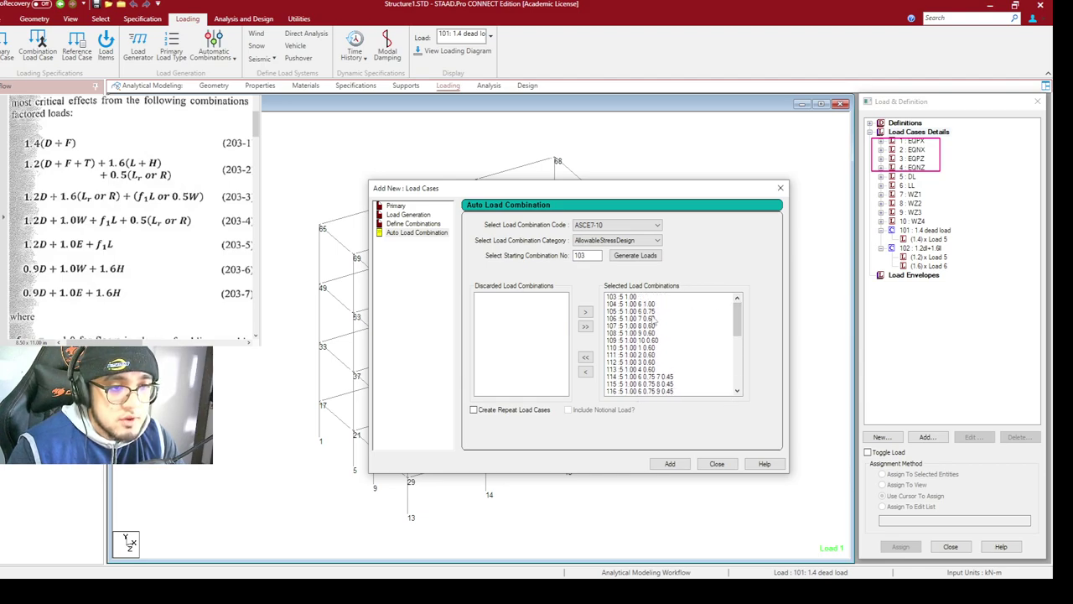
# Switch the automatic combination code to Custom Code to view its category, and close the dialog without adding any combinations
pyautogui.click(654, 224)
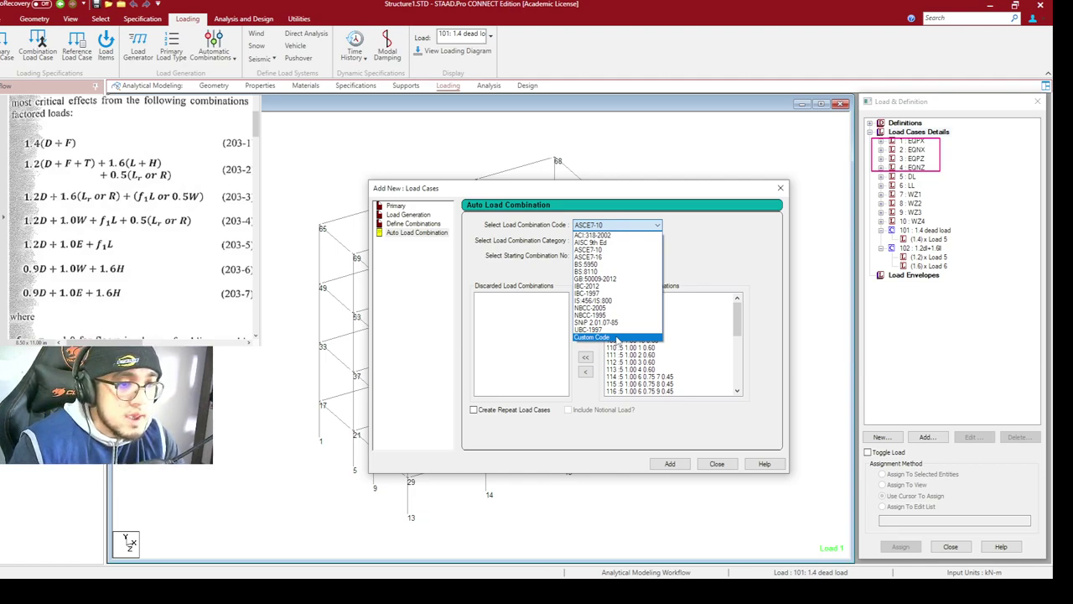
pyautogui.click(618, 338)
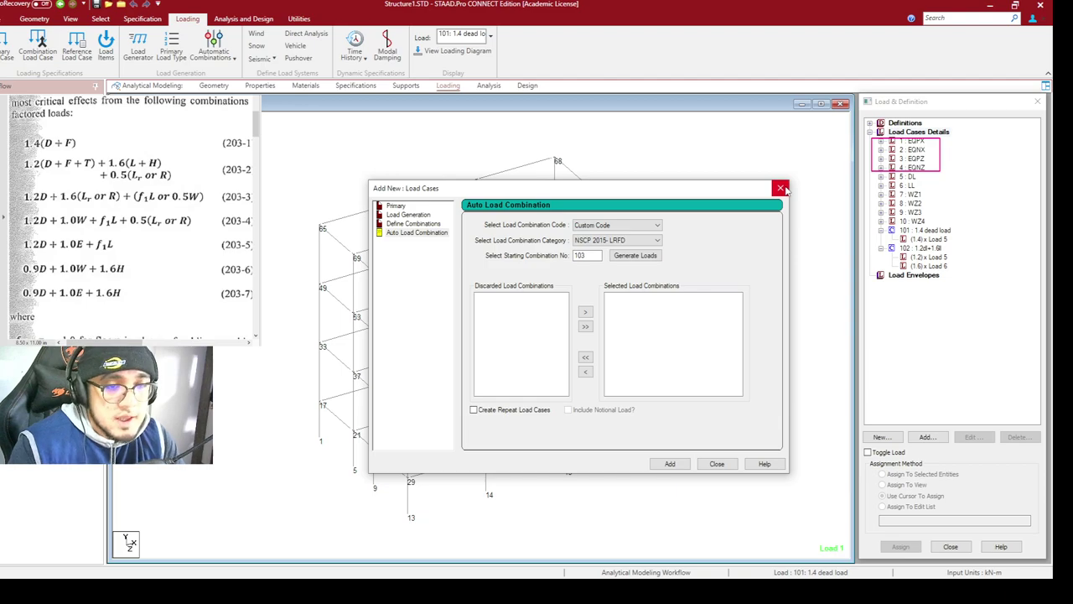
pyautogui.click(717, 464)
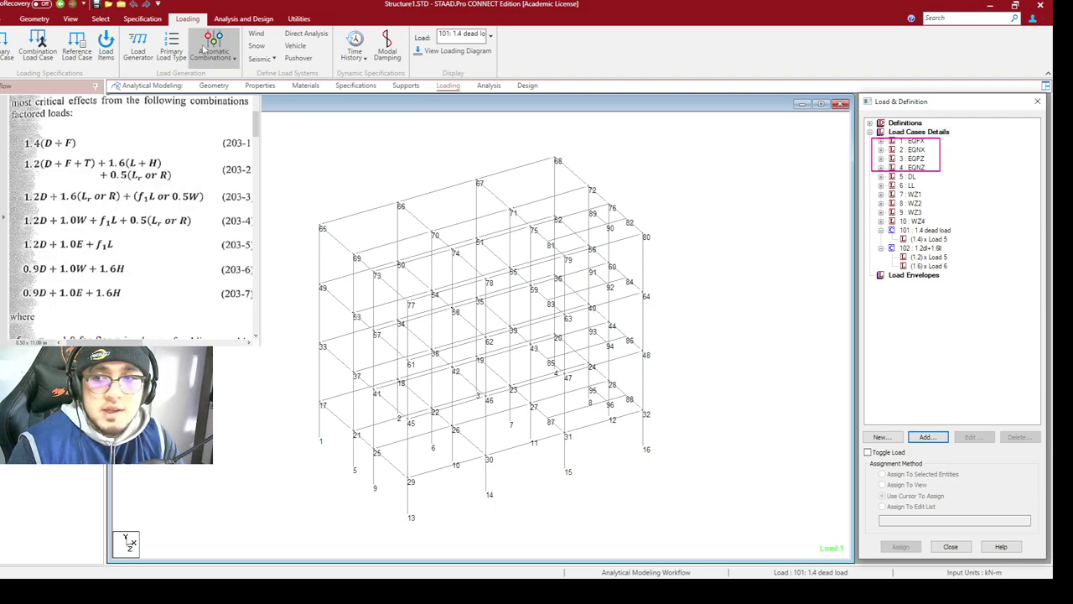
# Open the Automatic Load Combination Manager and move its window clear of the code reference
pyautogui.click(234, 62)
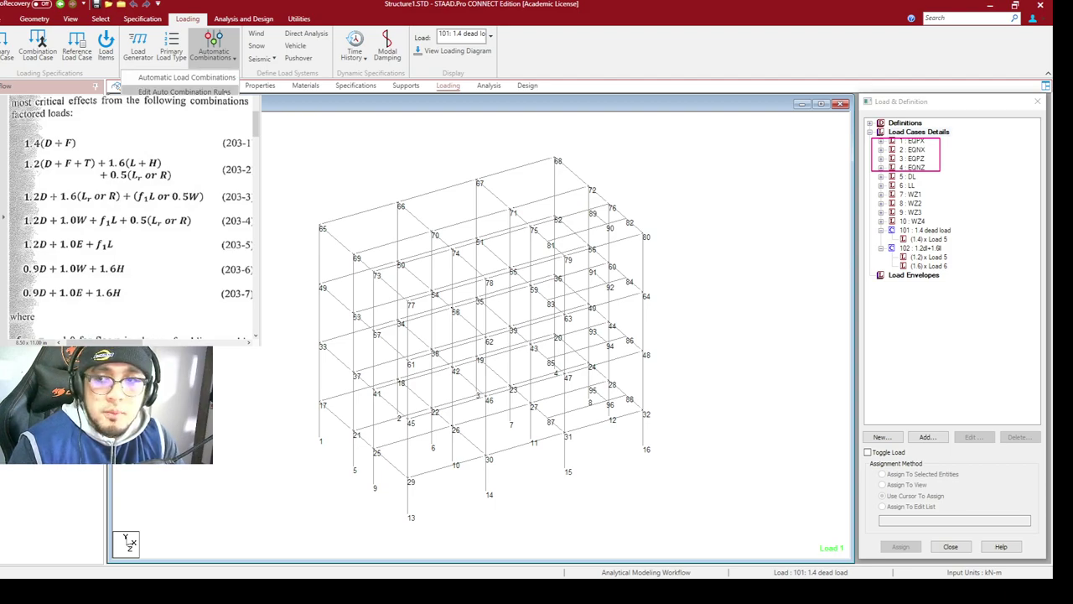
pyautogui.click(219, 78)
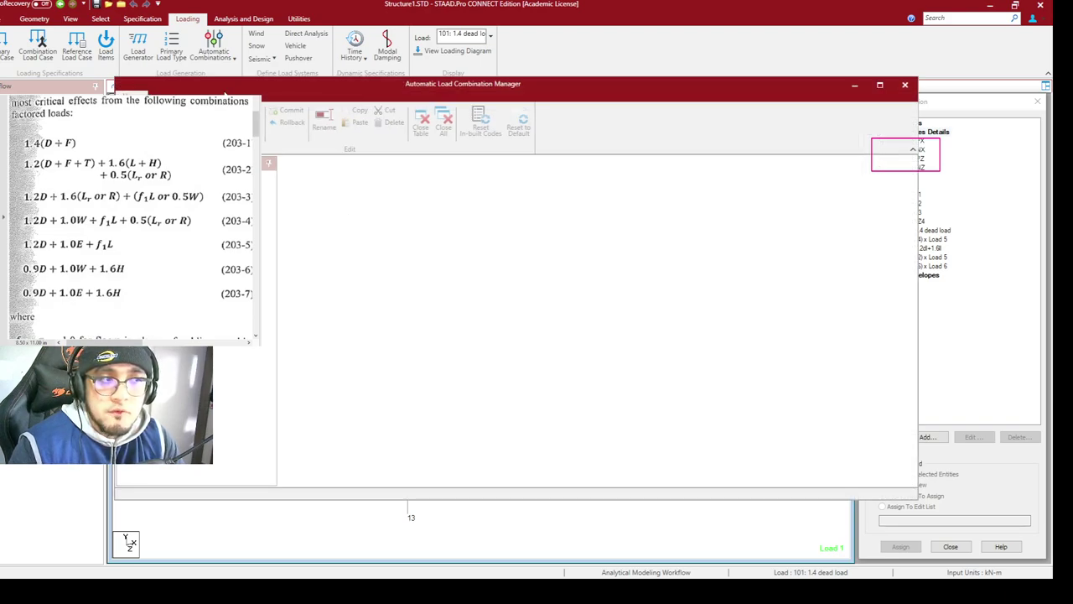
pyautogui.moveTo(395, 90); pyautogui.dragTo(485, 56)
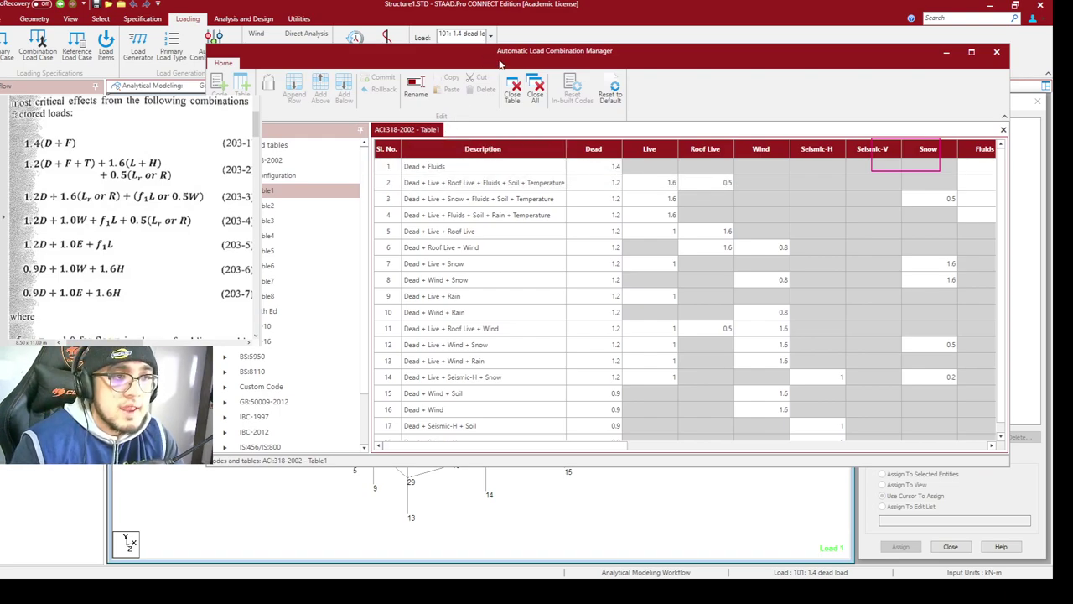
pyautogui.moveTo(499, 57); pyautogui.dragTo(575, 62)
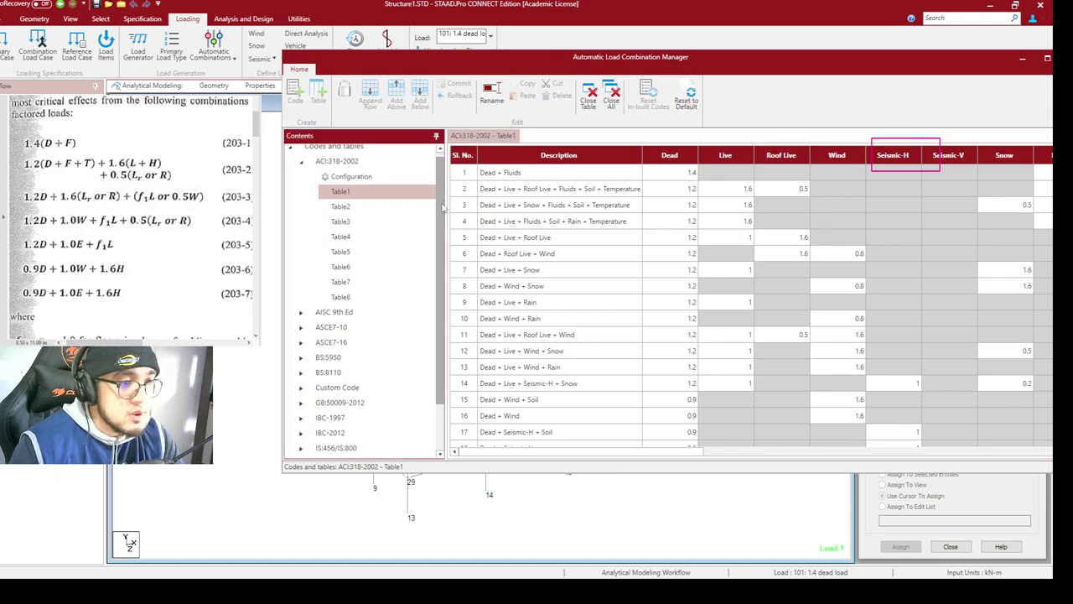
# Expand Custom Code in the contents list and create a new custom table under it
pyautogui.scroll(-2, 443, 231)
pyautogui.scroll(-2, 443, 231)
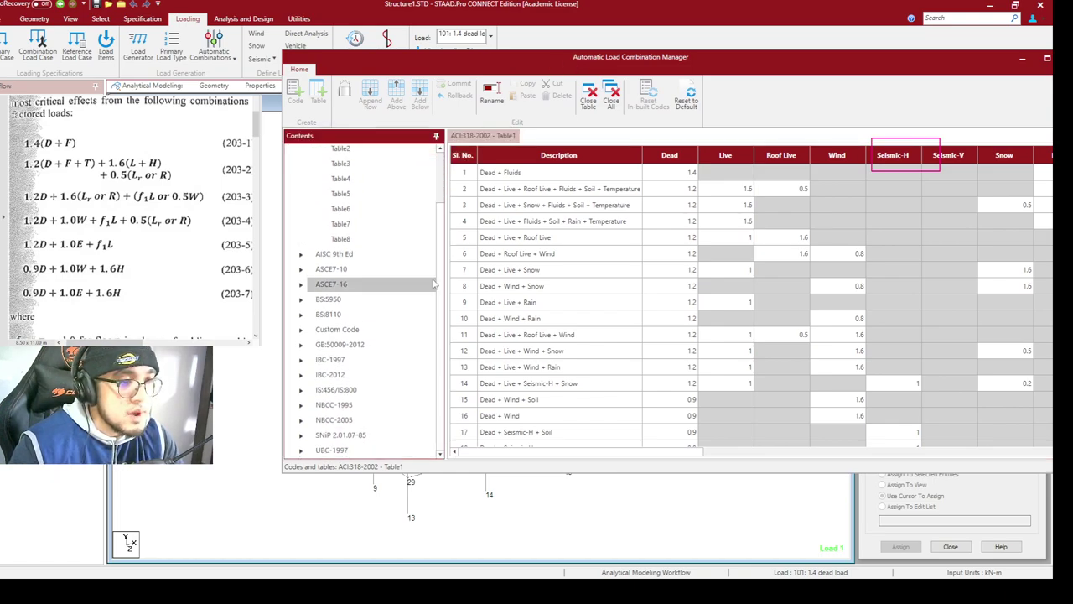
pyautogui.click(344, 332)
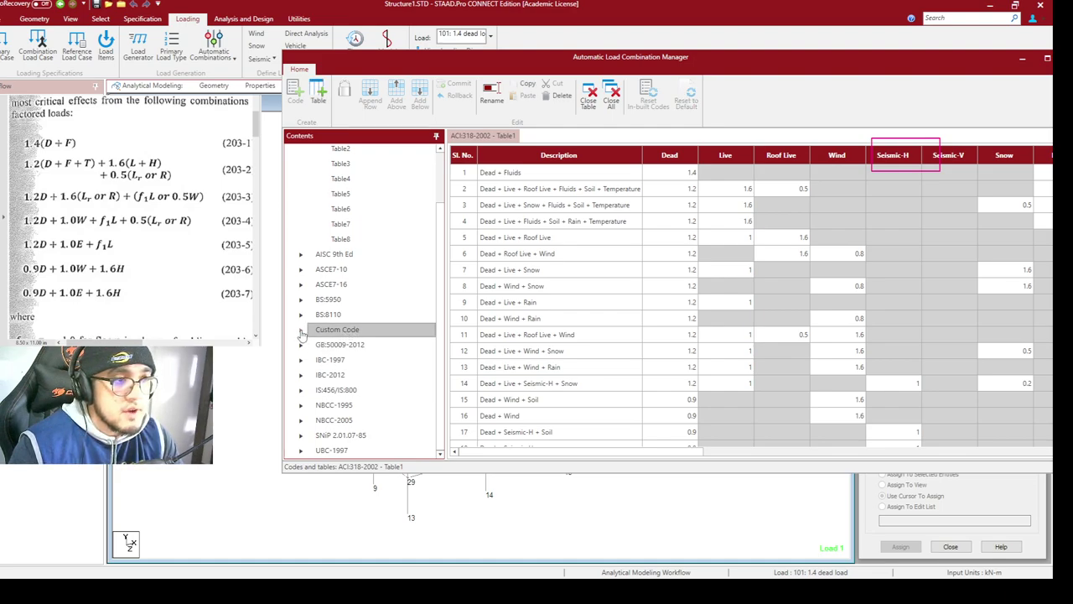
pyautogui.click(302, 333)
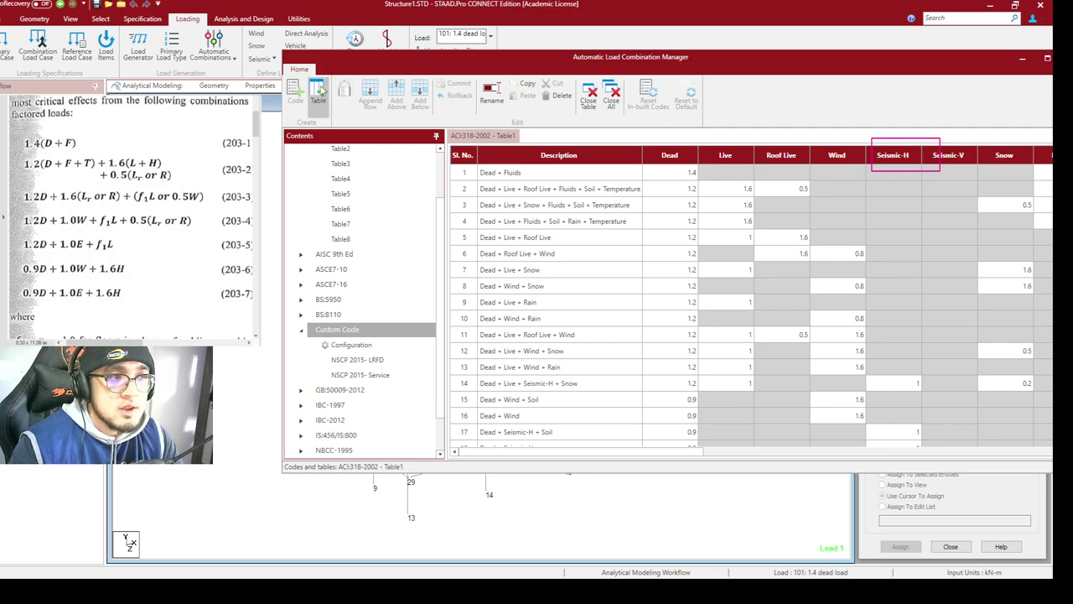
pyautogui.click(320, 93)
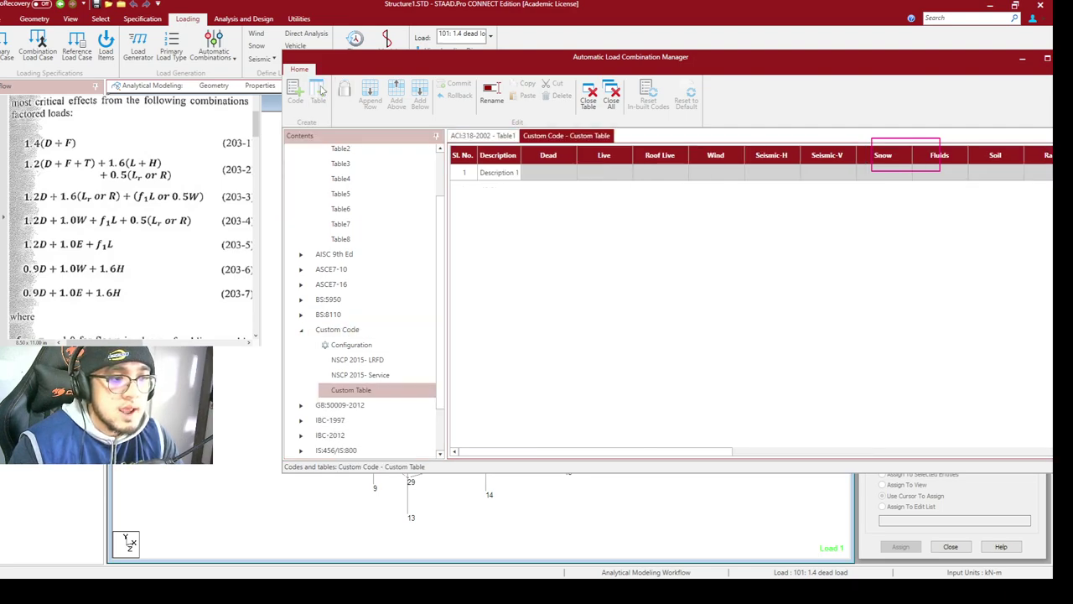
# Enter a dead load factor of 1.4 in the custom table's first row and append a second row
pyautogui.click(567, 173)
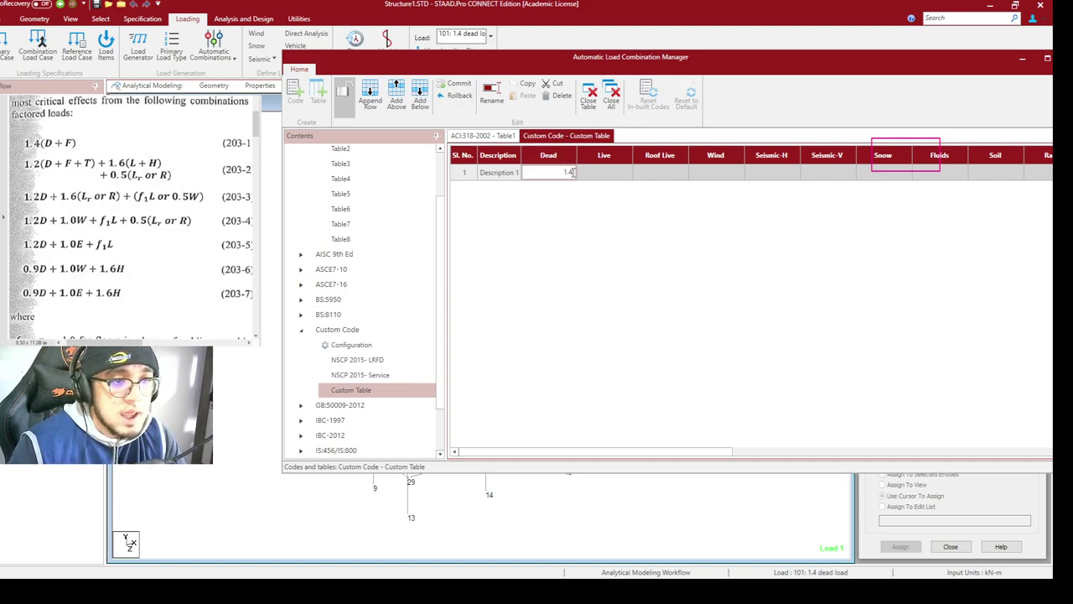
pyautogui.press('Return')
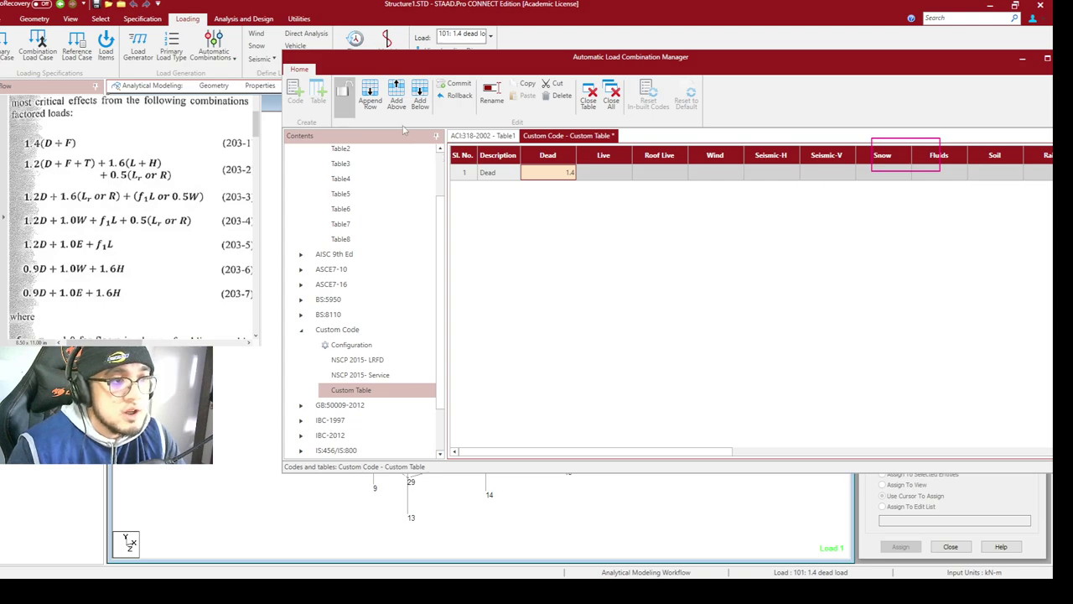
pyautogui.click(372, 99)
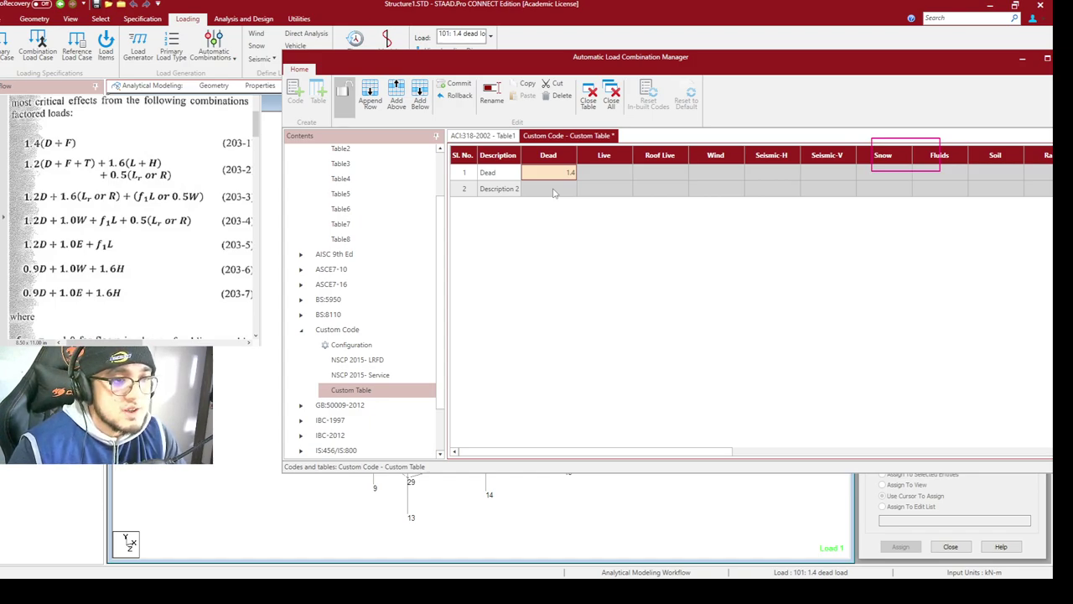
pyautogui.click(395, 400)
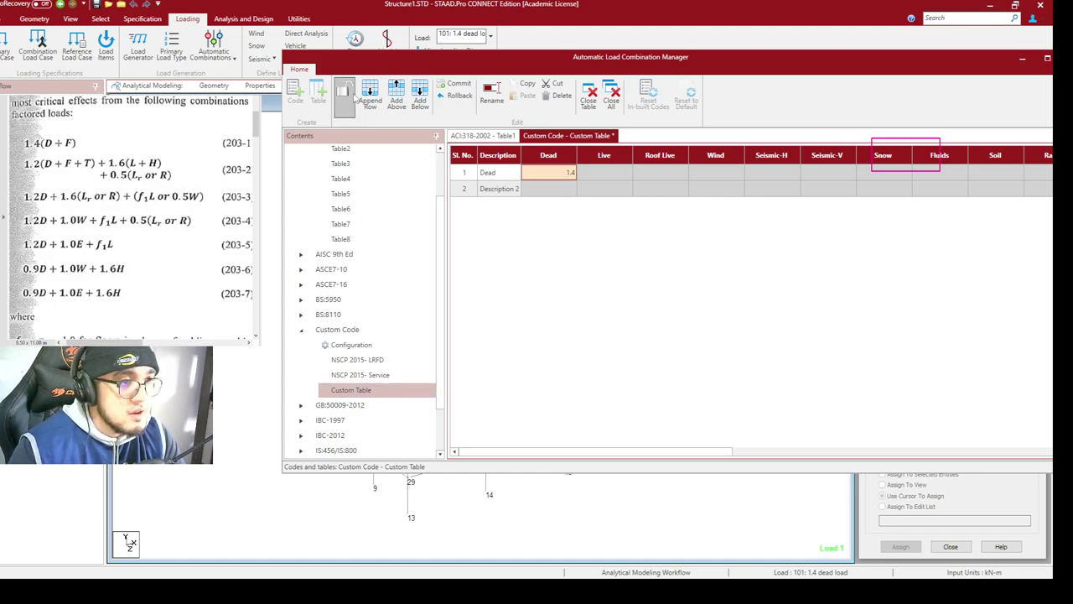
# Open the NSCP 2015- LRFD and NSCP 2015- Service tables to examine their load factors
pyautogui.click(414, 361)
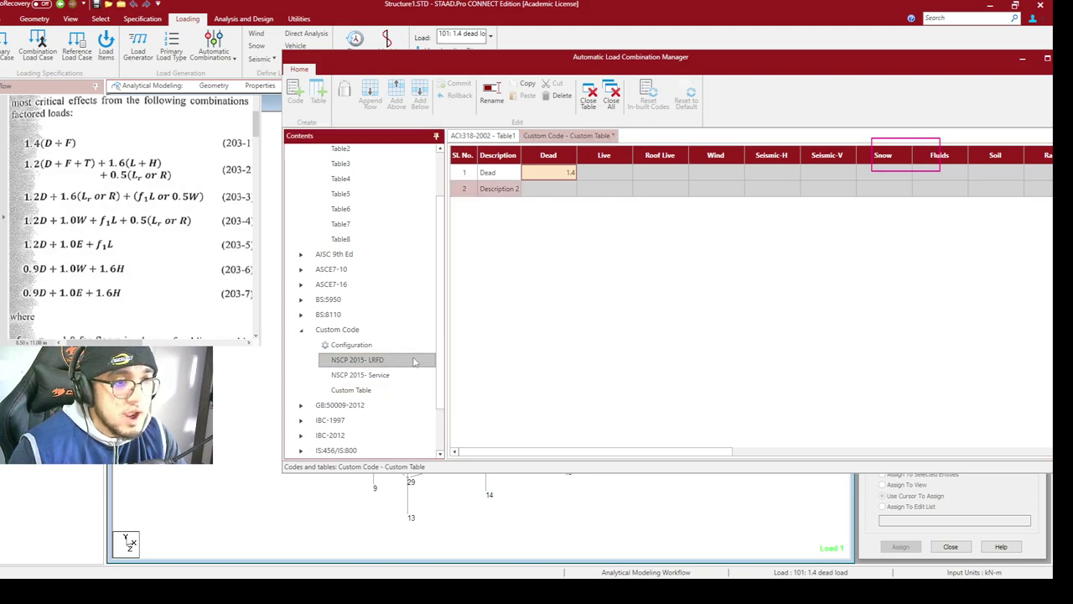
pyautogui.doubleClick(379, 363)
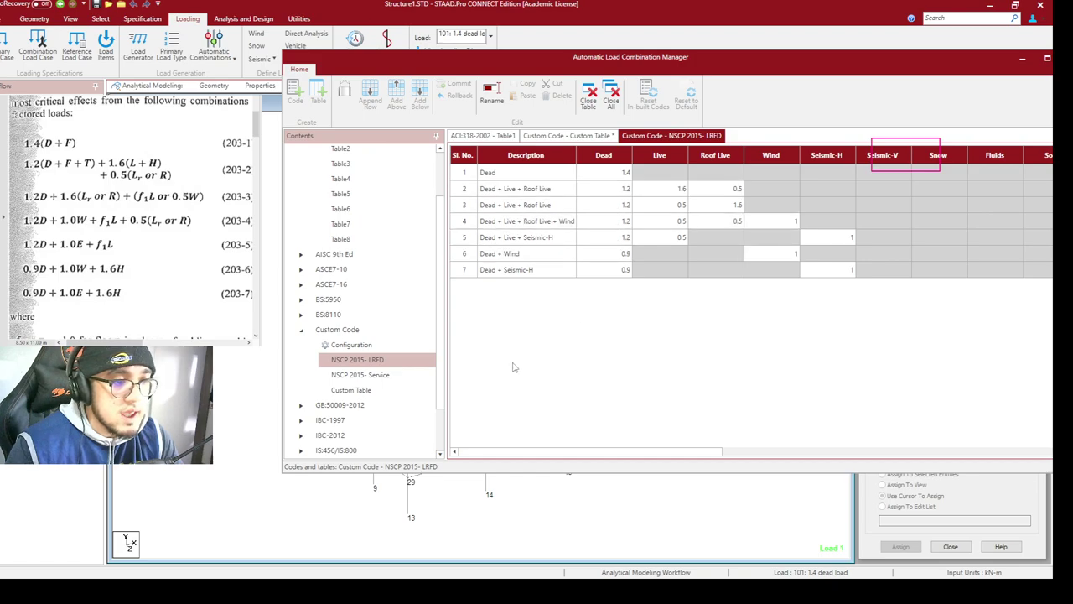
pyautogui.doubleClick(401, 377)
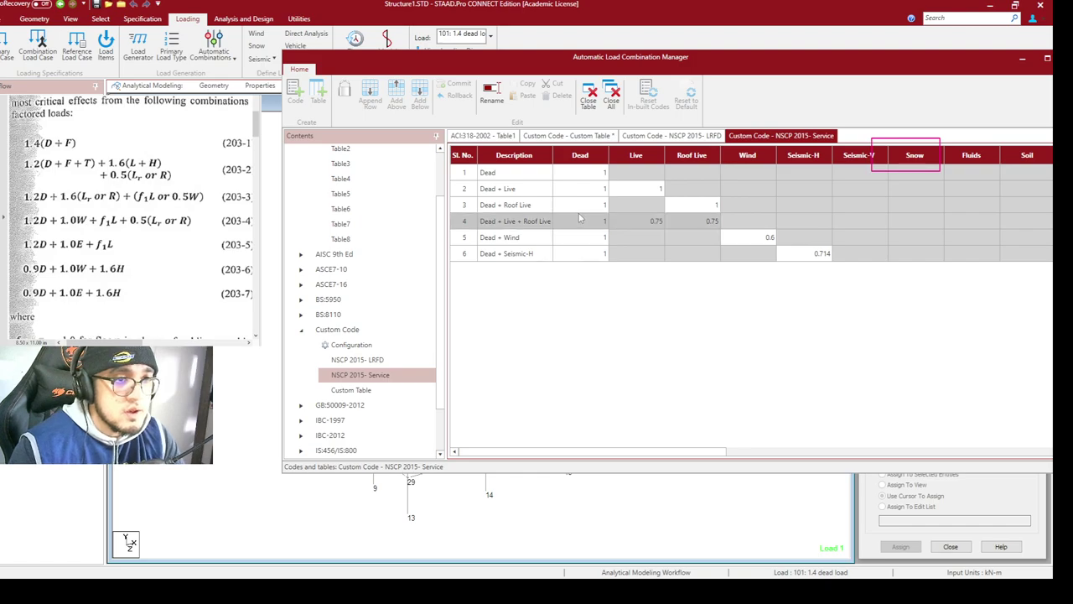
pyautogui.moveTo(638, 52); pyautogui.dragTo(540, 43)
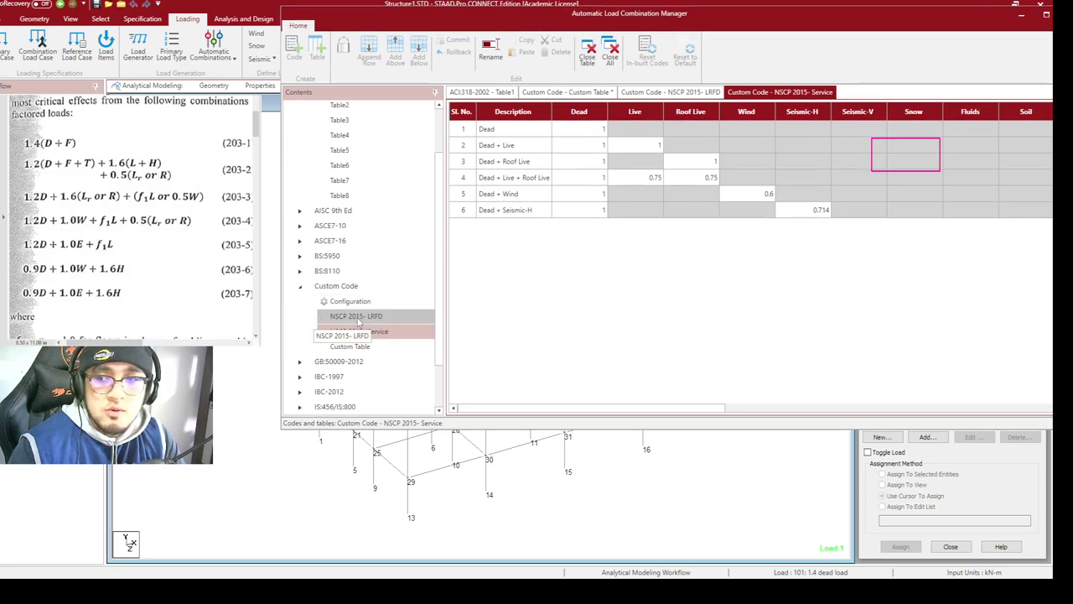
pyautogui.click(361, 318)
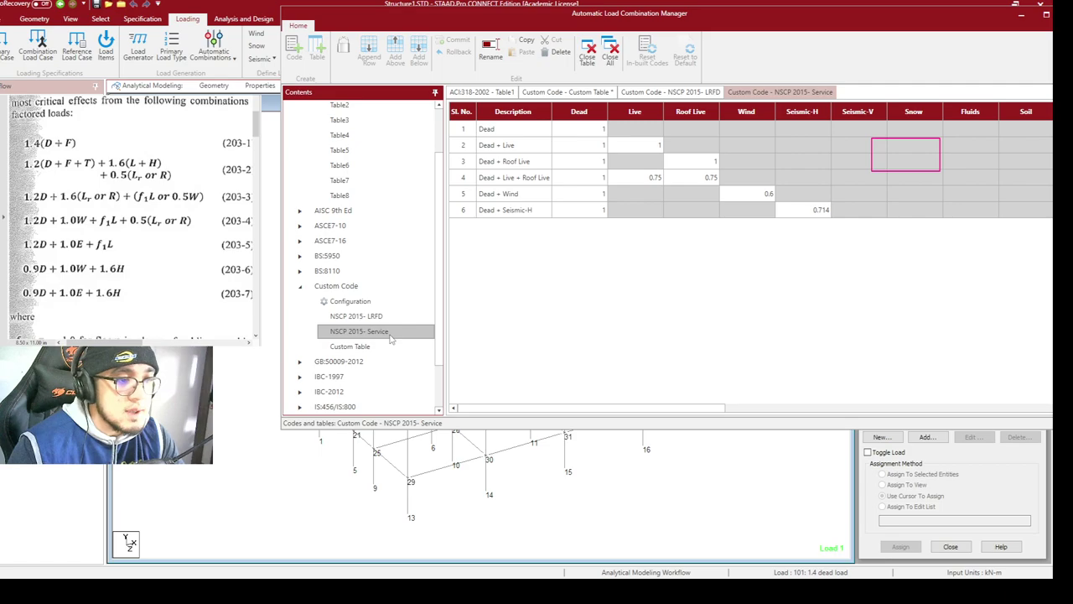
# Close the Automatic Load Combination Manager without saving the changes
pyautogui.doubleClick(784, 15)
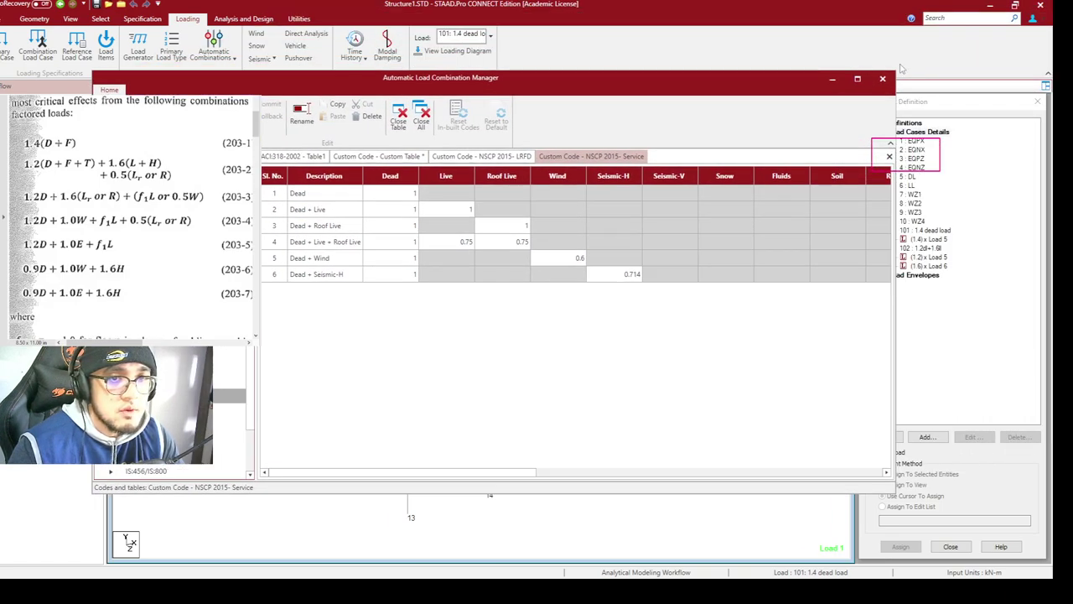
pyautogui.click(882, 78)
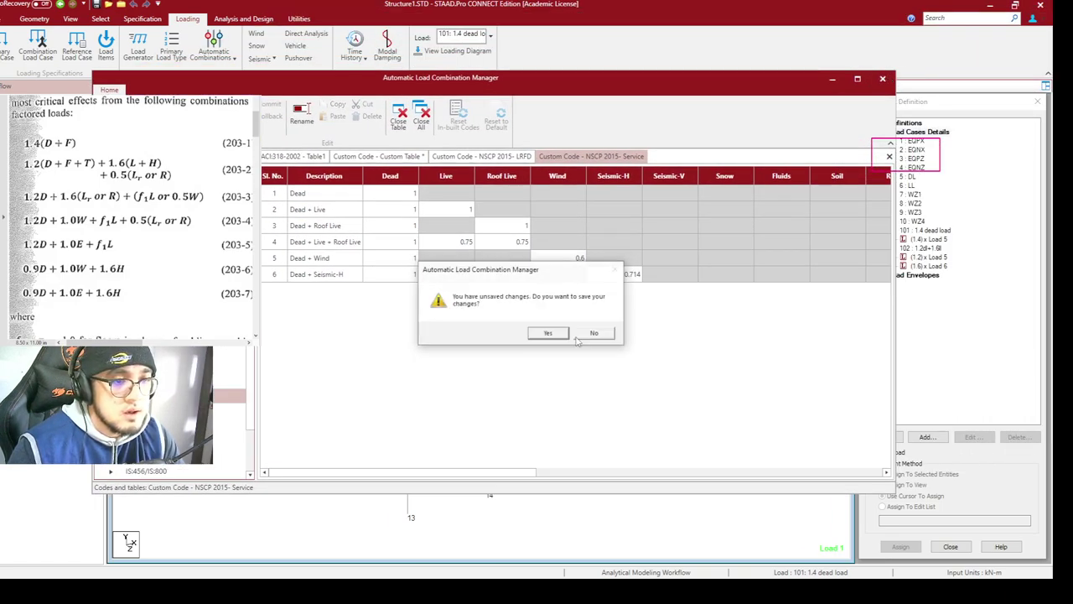
pyautogui.click(591, 334)
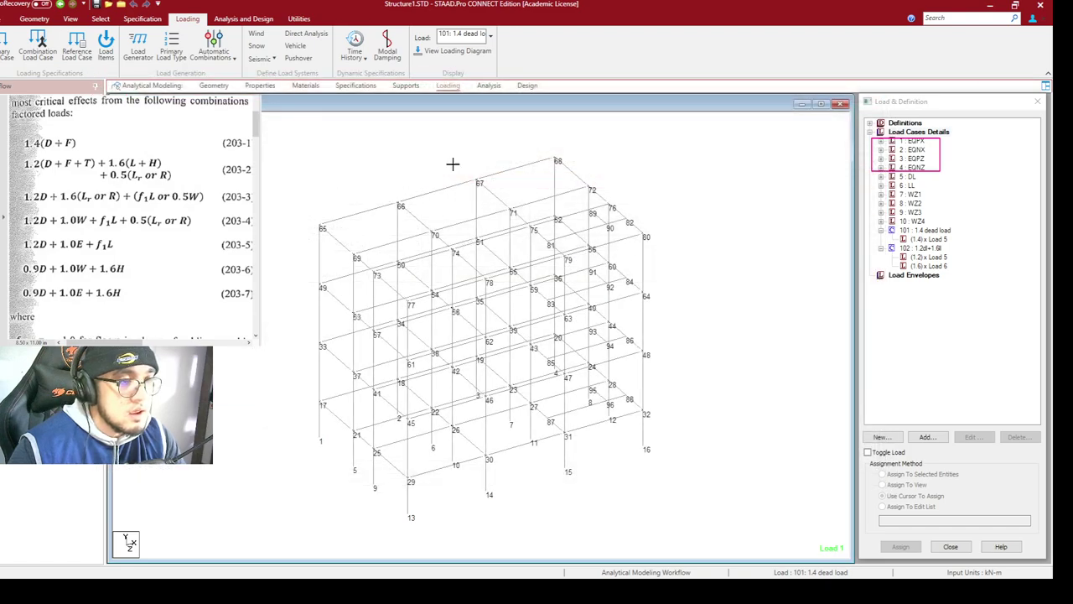
# Delete the manually defined load combinations 101 and 102 from the load cases
pyautogui.click(935, 231)
pyautogui.press('Delete')
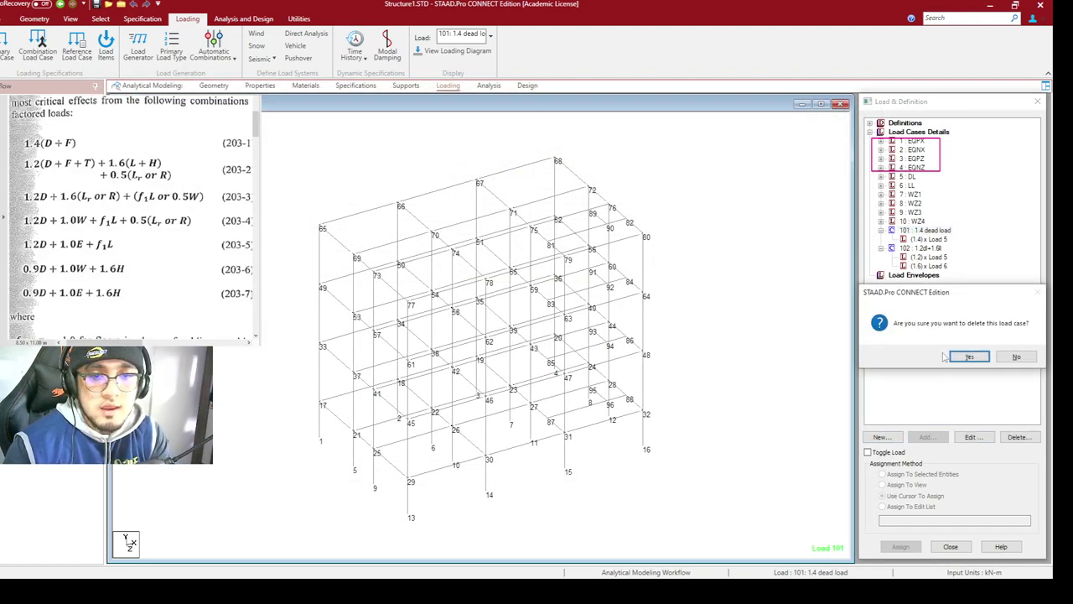
pyautogui.click(978, 359)
pyautogui.press('Delete')
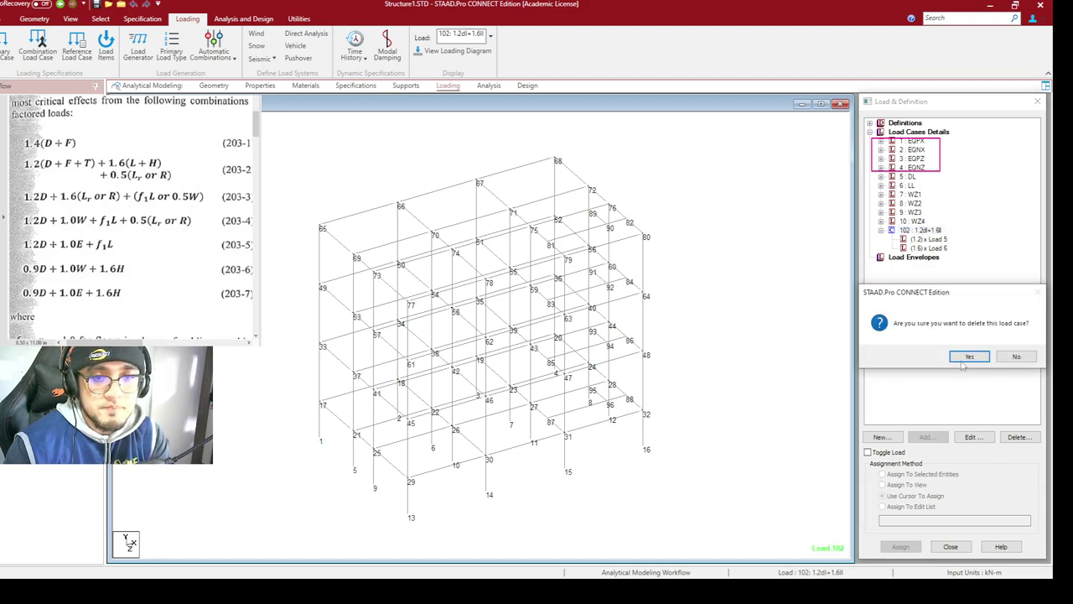
pyautogui.click(970, 360)
# Start an auto load combination under Load Cases Details with Custom Code and category NSCP 2015- LRFD
pyautogui.click(926, 437)
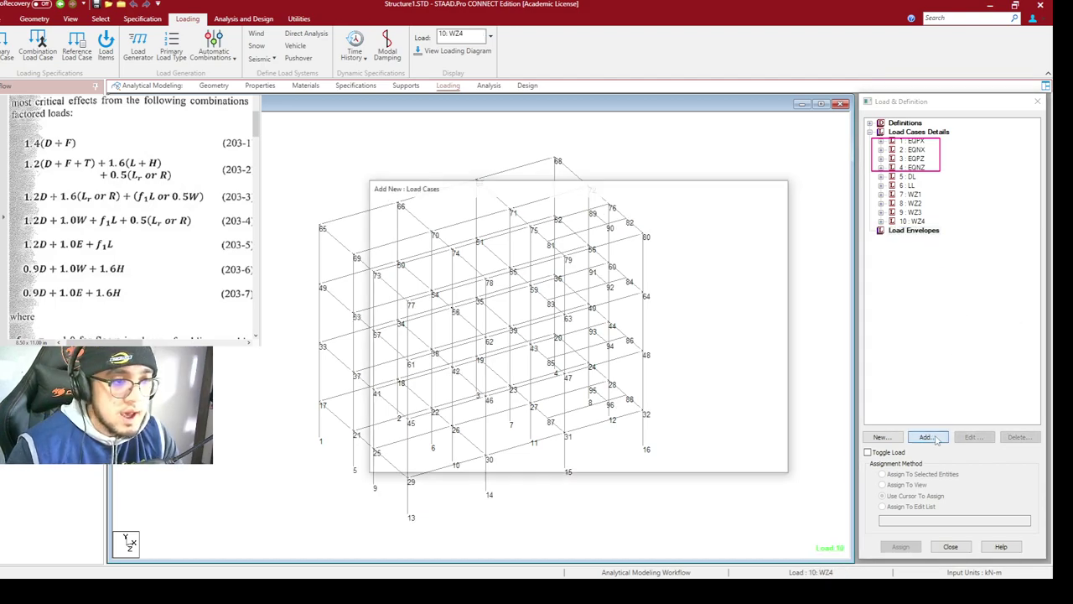
pyautogui.click(647, 428)
pyautogui.click(919, 132)
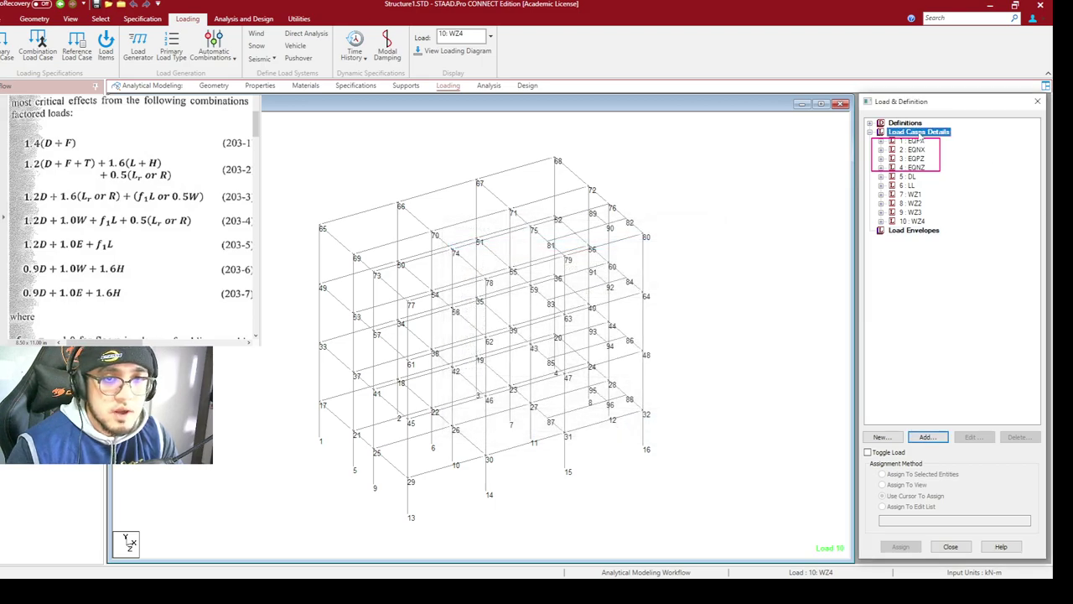
pyautogui.click(926, 437)
pyautogui.click(428, 233)
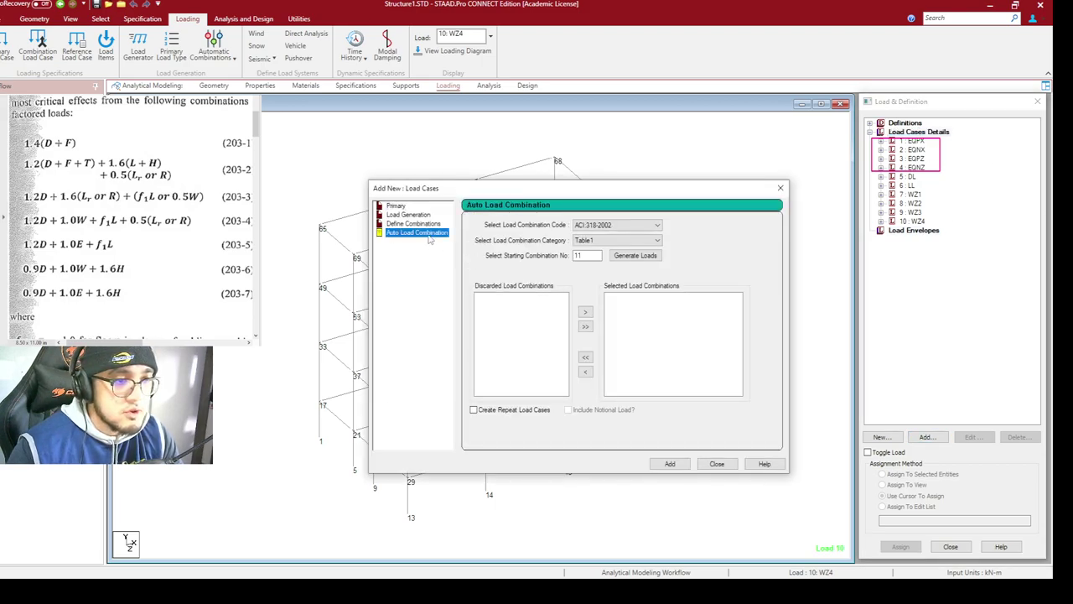
pyautogui.click(641, 225)
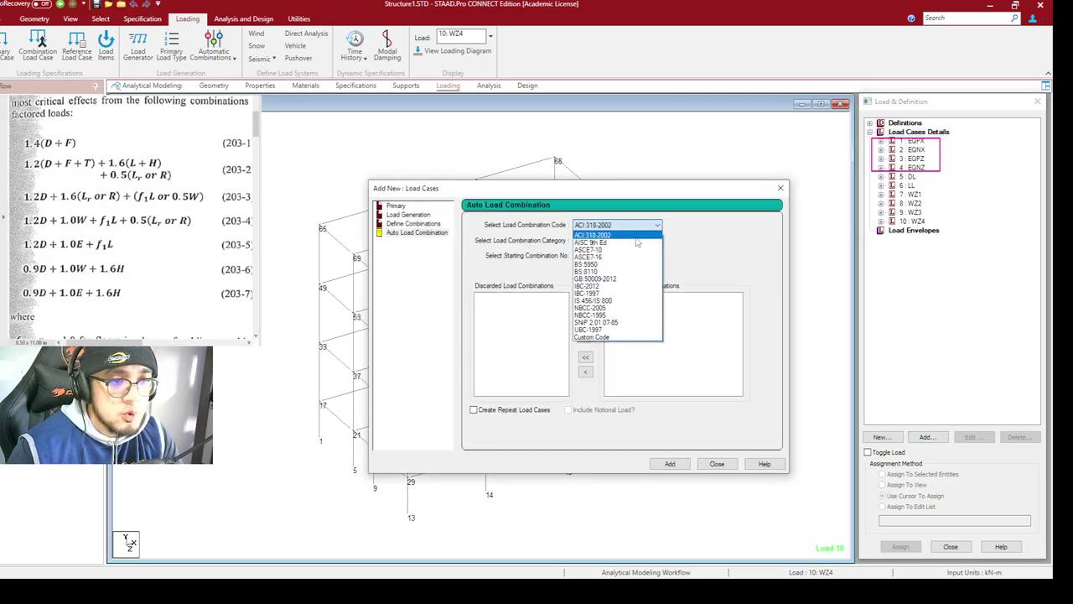
pyautogui.click(617, 337)
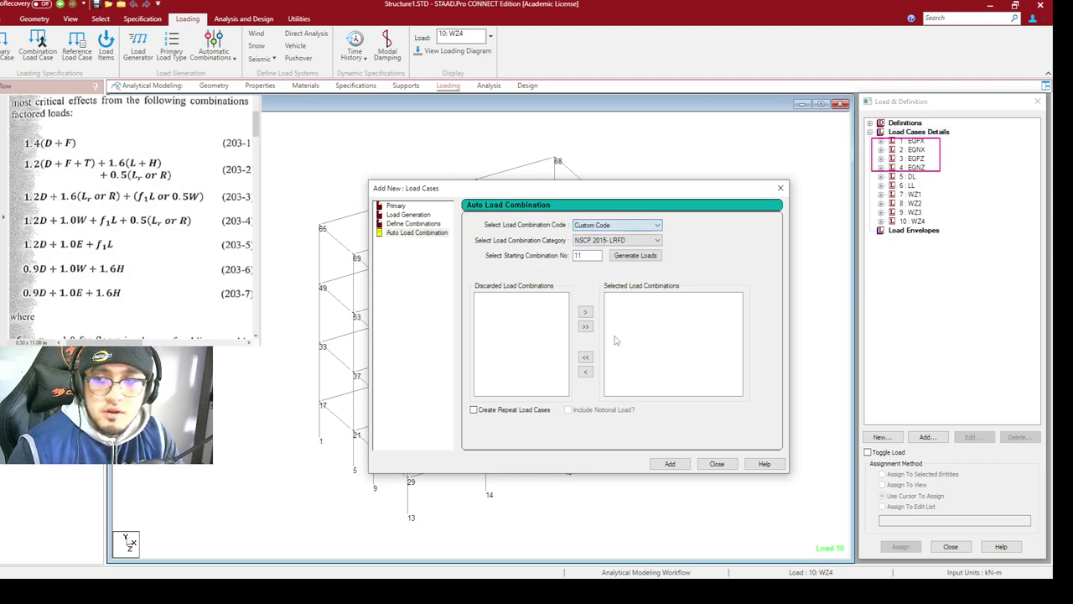
pyautogui.click(610, 241)
pyautogui.click(601, 250)
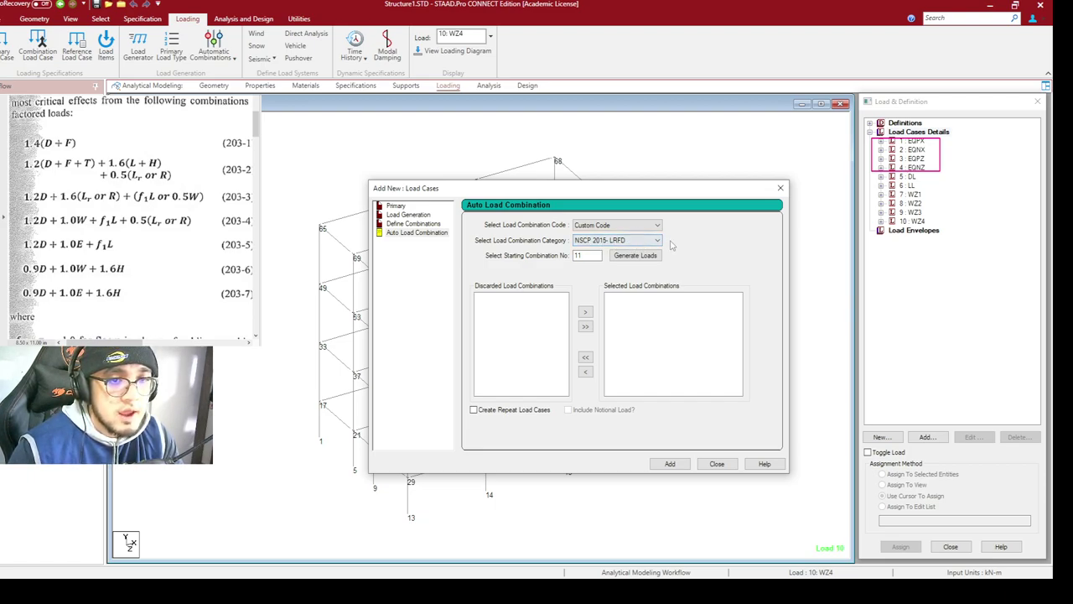
# Generate the LRFD combinations from starting number 101, add them to the load cases and look through them
pyautogui.moveTo(627, 194); pyautogui.dragTo(569, 166)
pyautogui.doubleClick(536, 226)
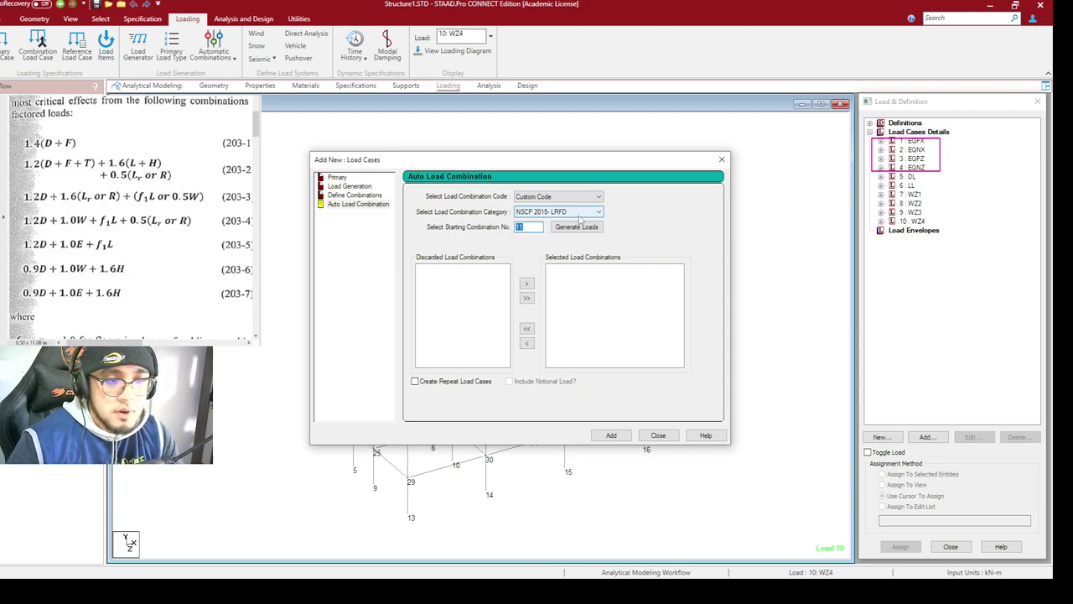
pyautogui.write('1')
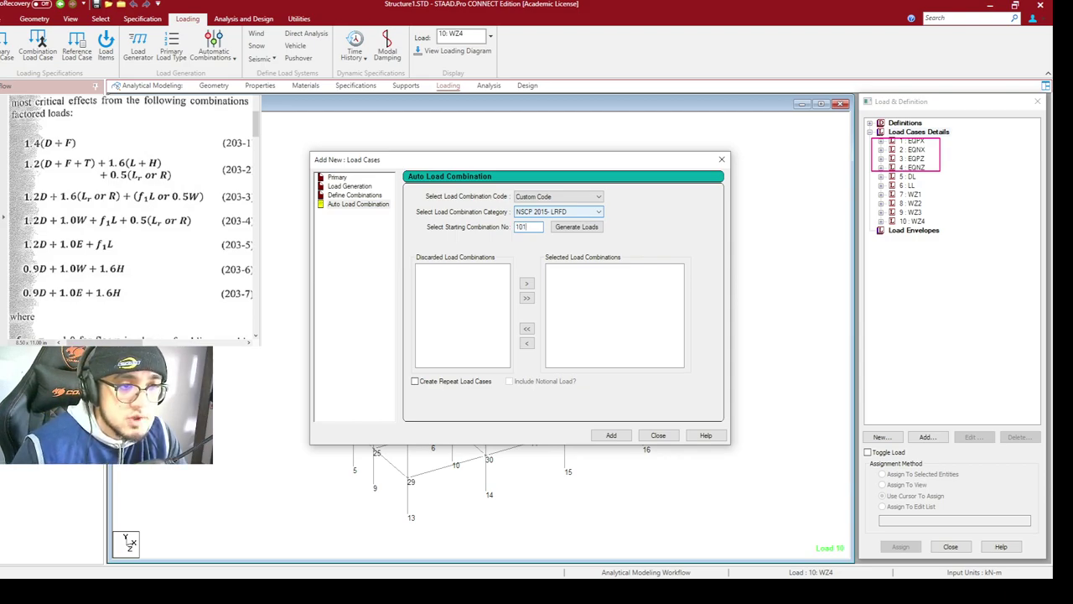
pyautogui.click(577, 226)
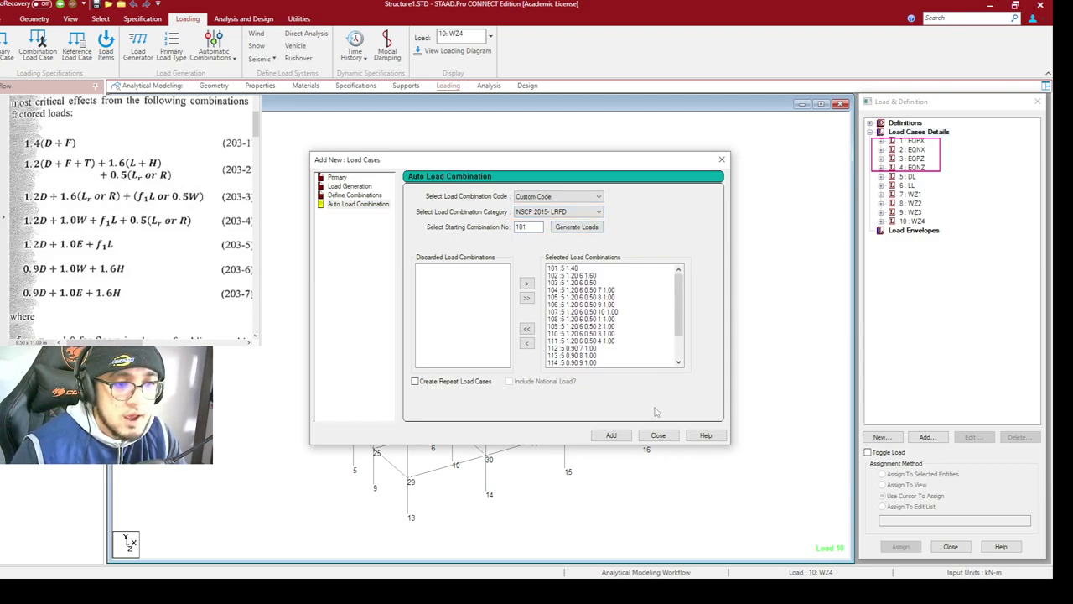
pyautogui.click(611, 435)
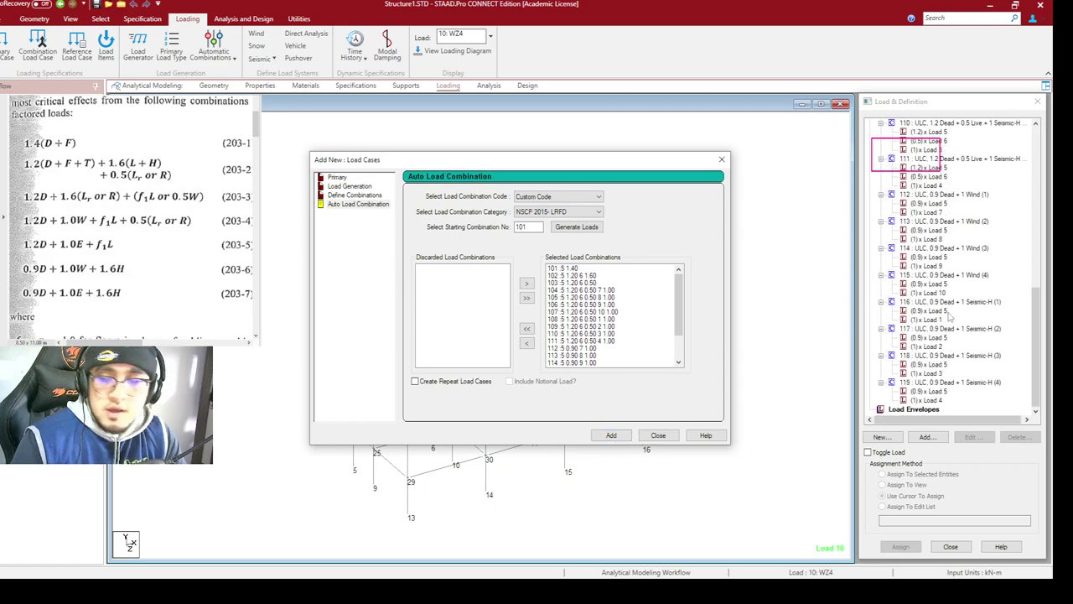
pyautogui.scroll(5, 948, 320)
pyautogui.scroll(7, 940, 210)
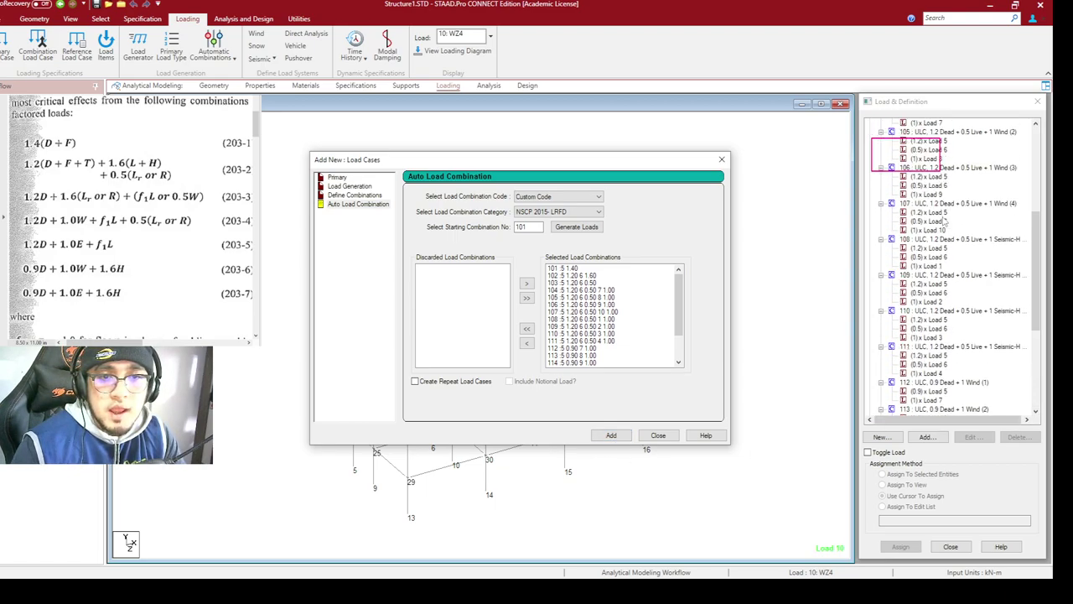
pyautogui.scroll(-8, 950, 193)
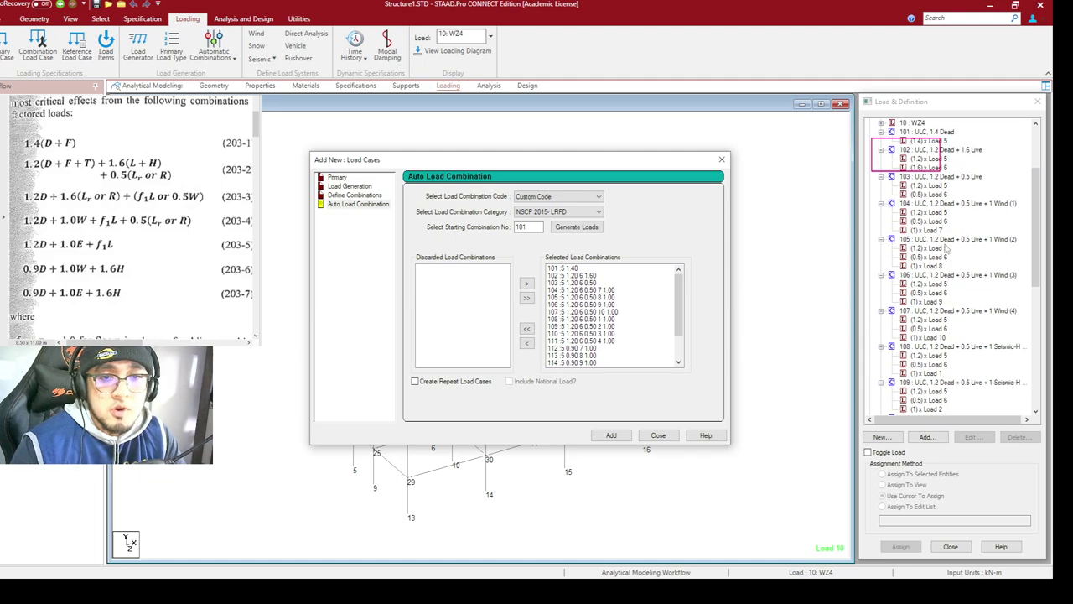
pyautogui.scroll(-1, 954, 217)
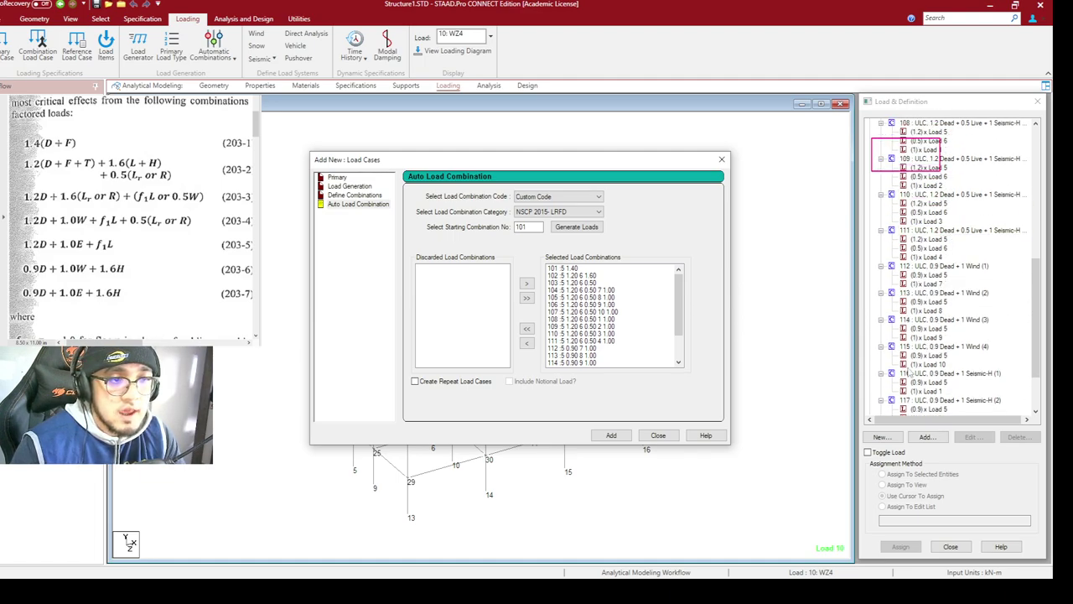
# Generate the combinations of category NSCP 2015- Service from starting number 201 and add them to the load cases
pyautogui.click(566, 212)
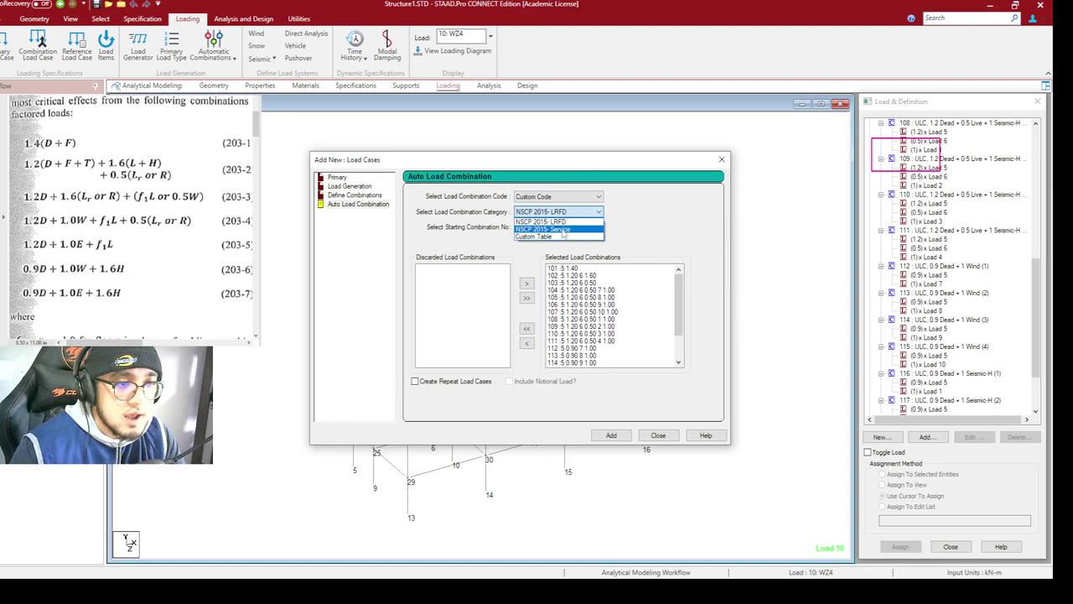
pyautogui.click(549, 229)
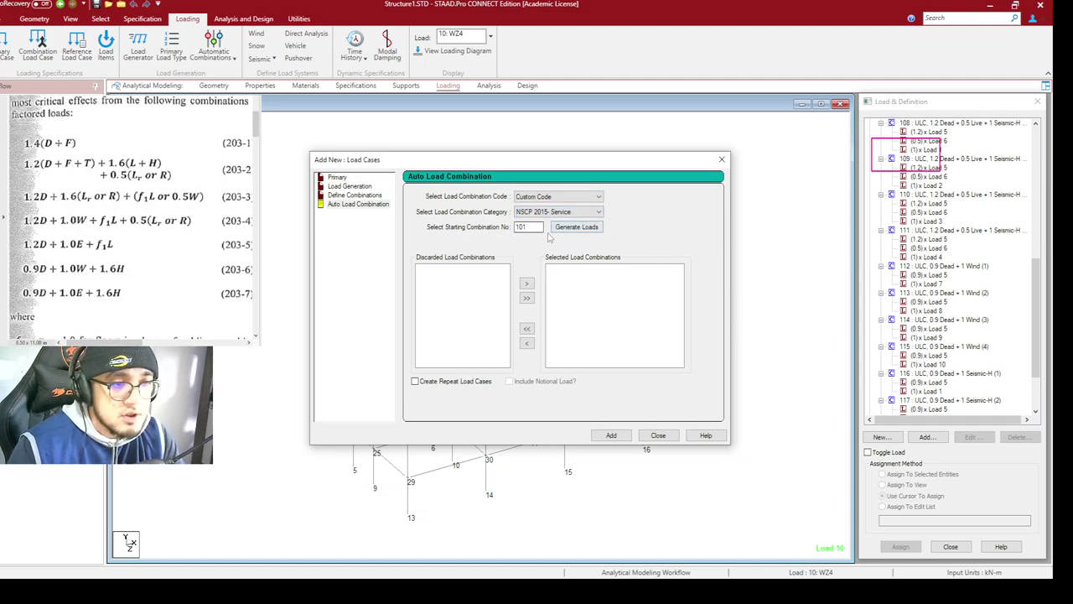
pyautogui.moveTo(545, 229); pyautogui.dragTo(474, 230)
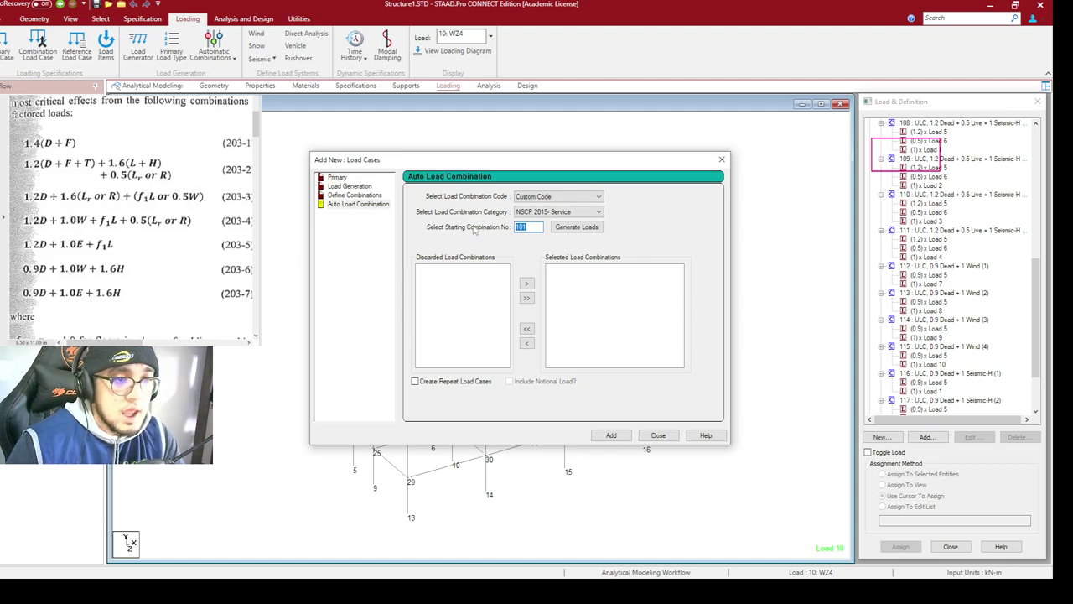
pyautogui.write('2')
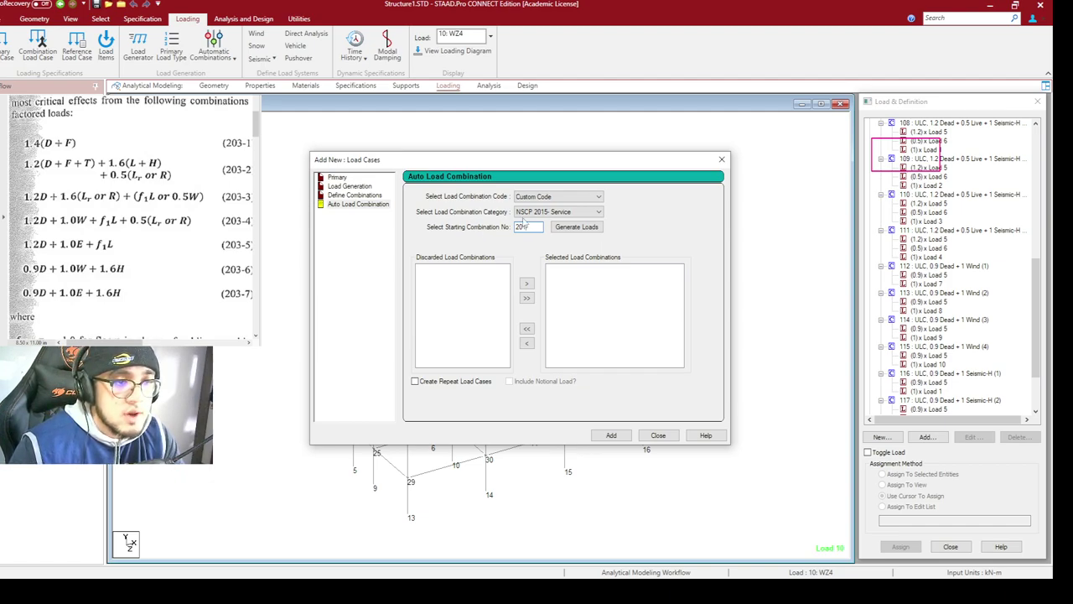
pyautogui.click(576, 228)
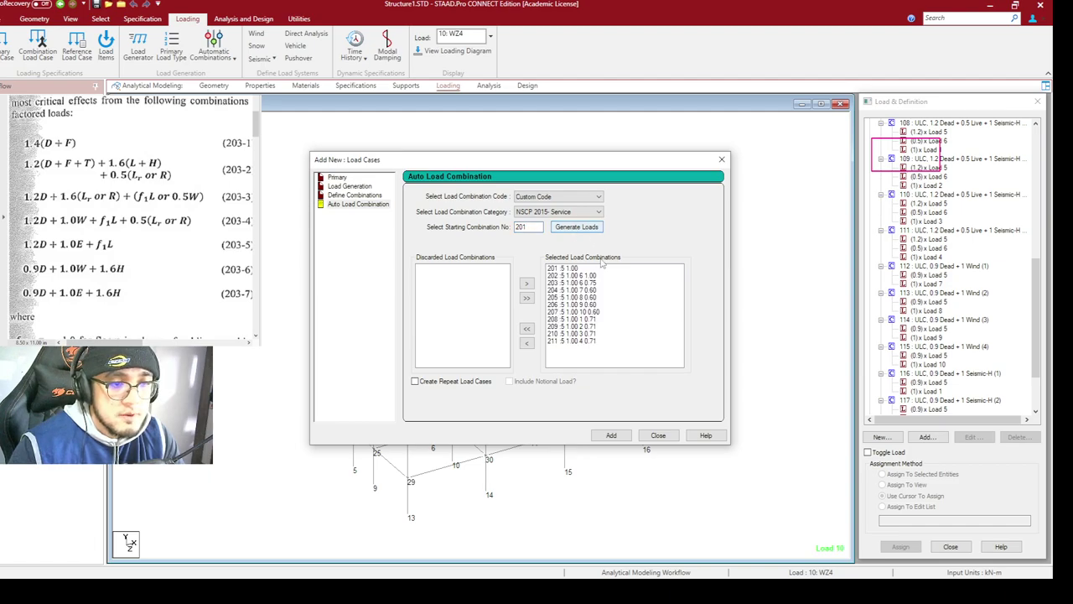
pyautogui.click(611, 435)
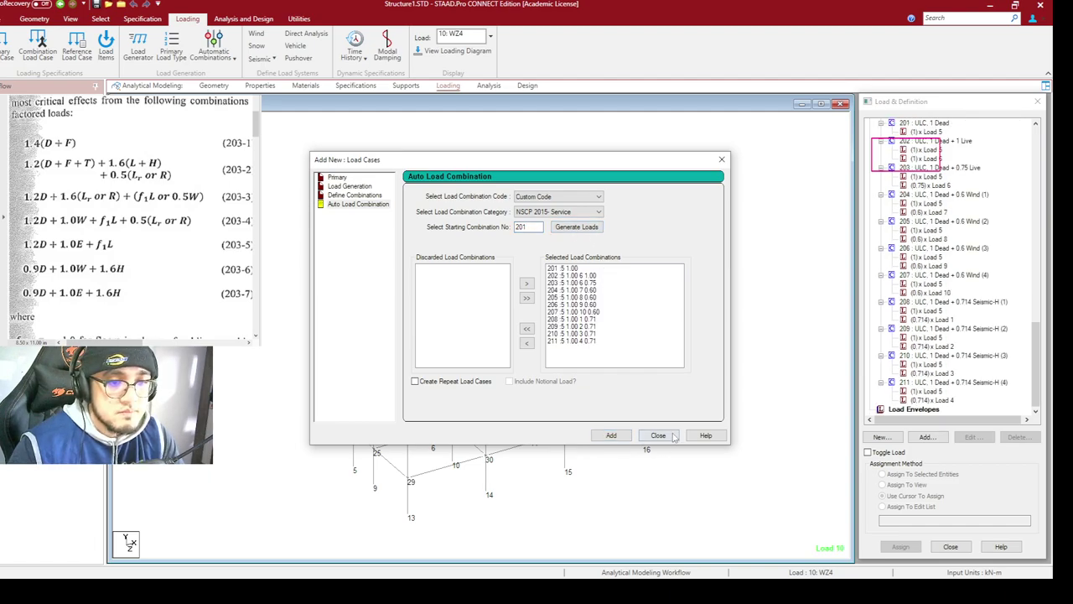
pyautogui.click(659, 435)
# Look through the generated LRFD combinations and the service combinations from 201 to 211 in the load case list
pyautogui.scroll(9, 1030, 360)
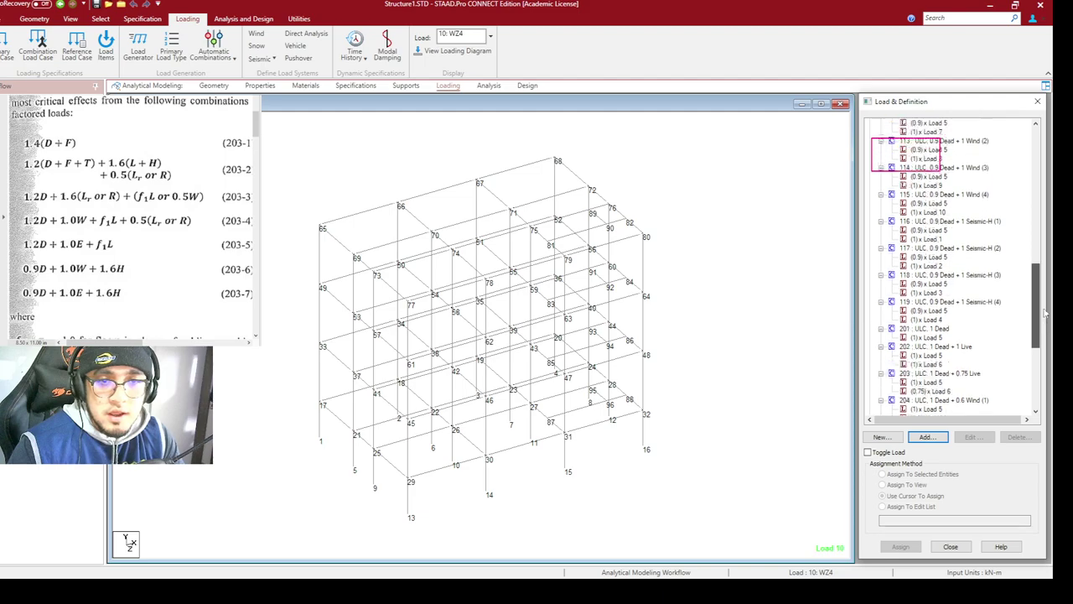
pyautogui.scroll(7, 964, 189)
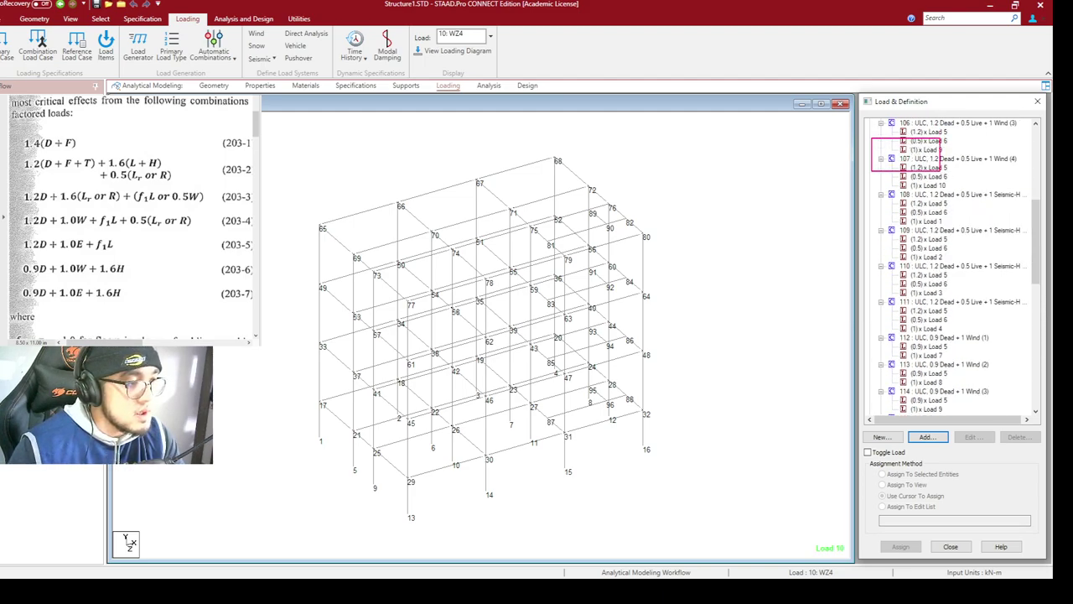
pyautogui.click(935, 124)
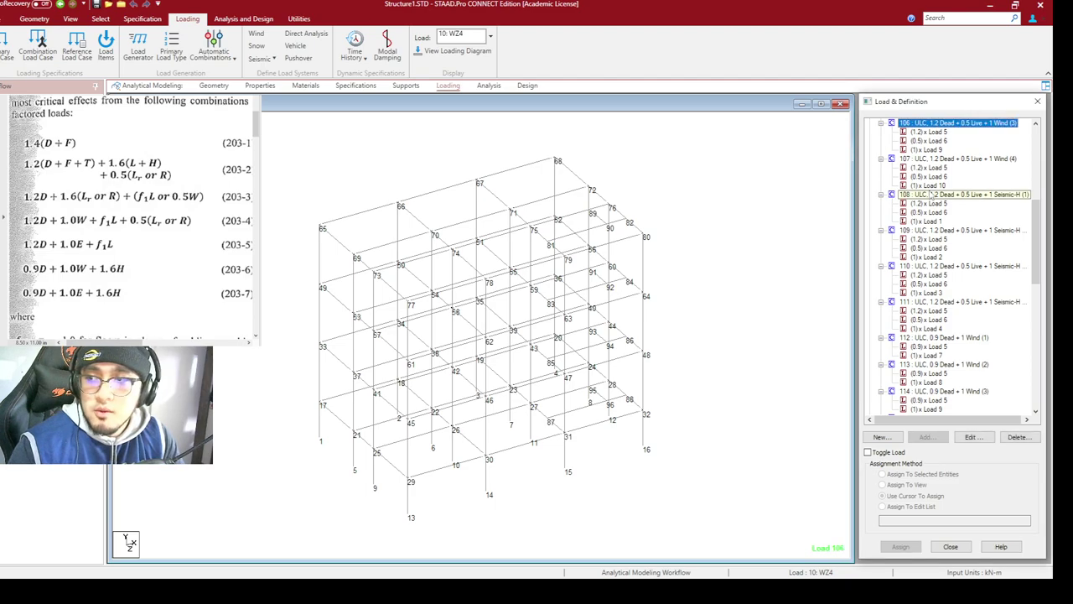
pyautogui.moveTo(1038, 244); pyautogui.dragTo(1029, 291)
pyautogui.scroll(-2, 1028, 329)
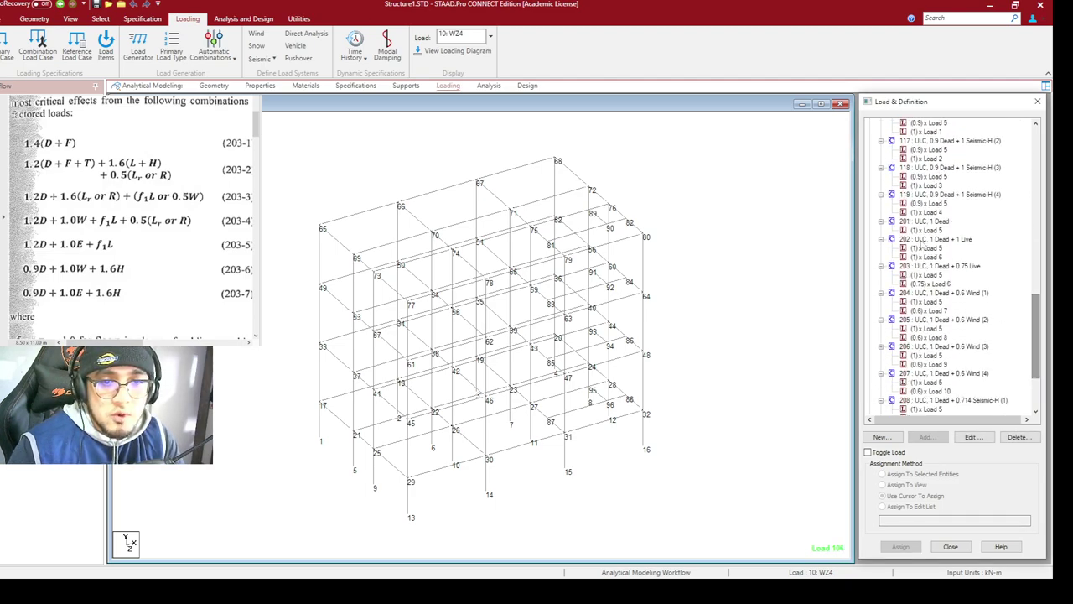
pyautogui.click(922, 222)
pyautogui.click(924, 241)
pyautogui.click(926, 266)
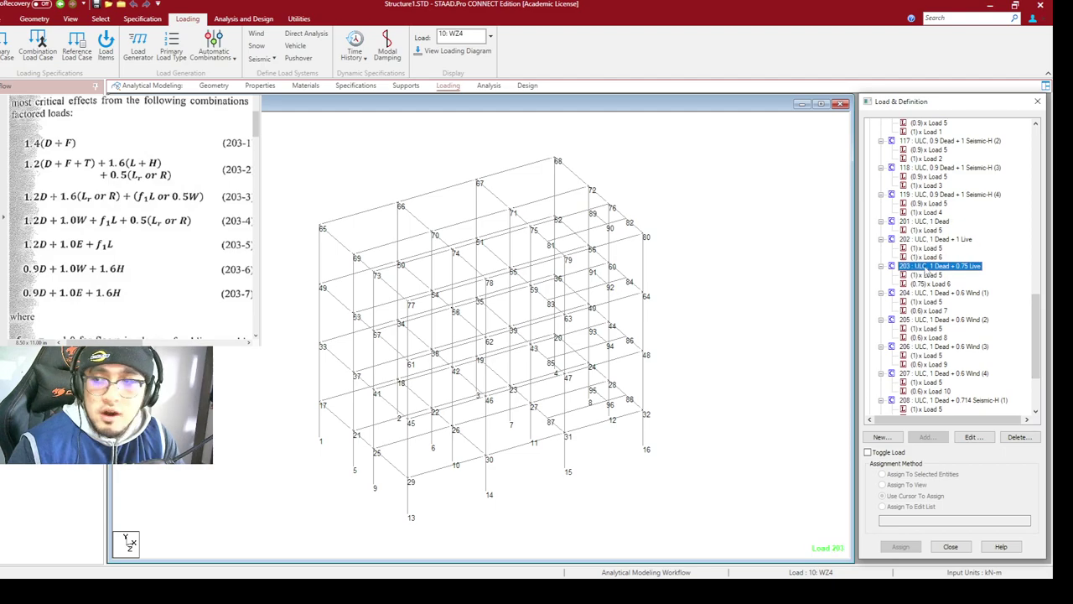
pyautogui.click(929, 294)
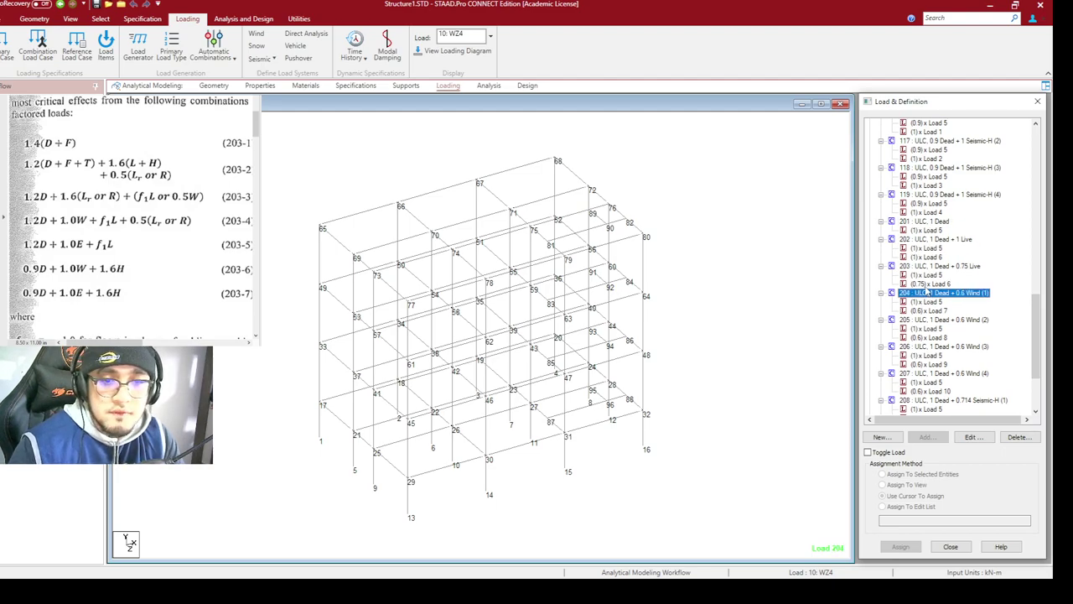
pyautogui.scroll(-4, 1033, 398)
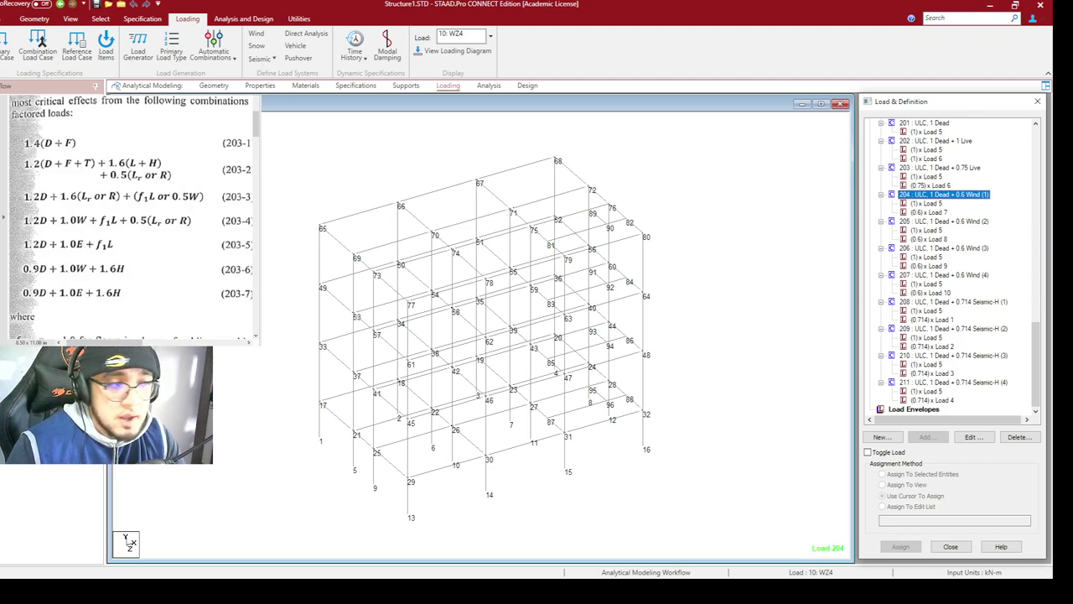
pyautogui.click(762, 244)
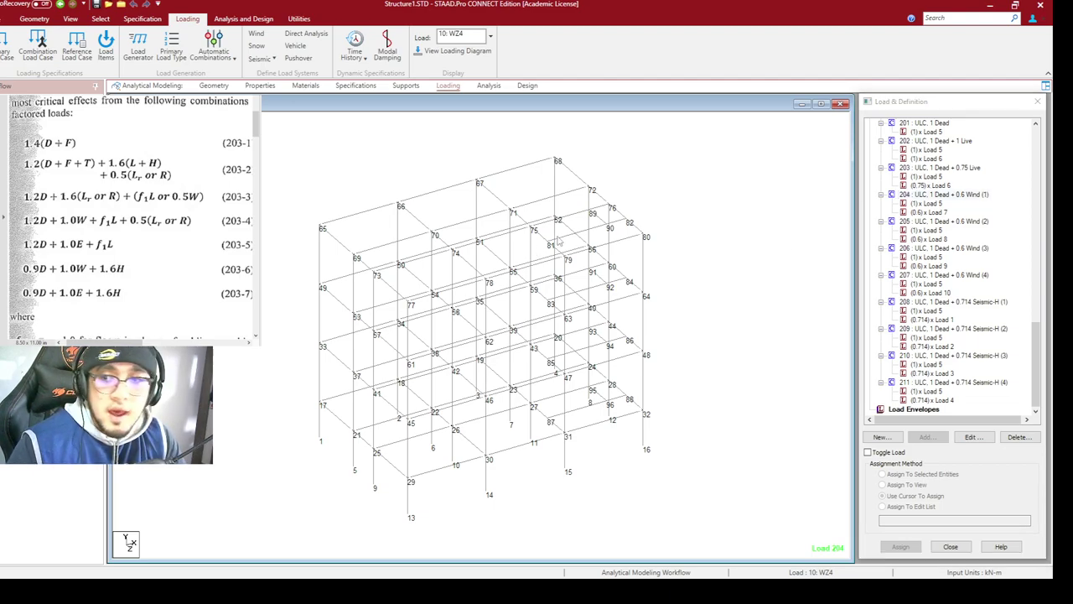
pyautogui.moveTo(667, 150); pyautogui.dragTo(835, 238)
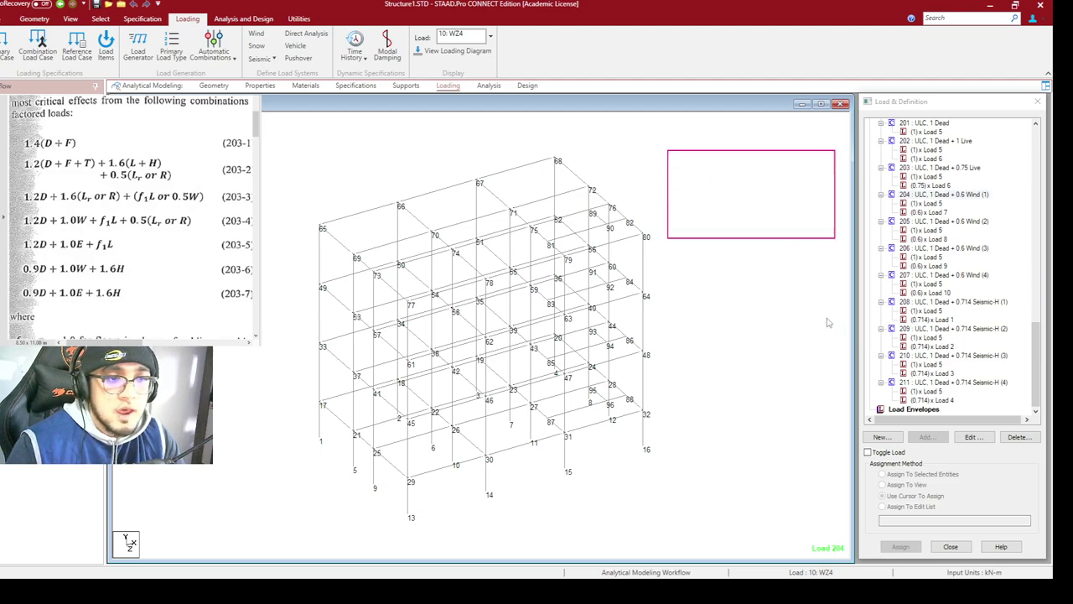
pyautogui.moveTo(666, 281); pyautogui.dragTo(845, 388)
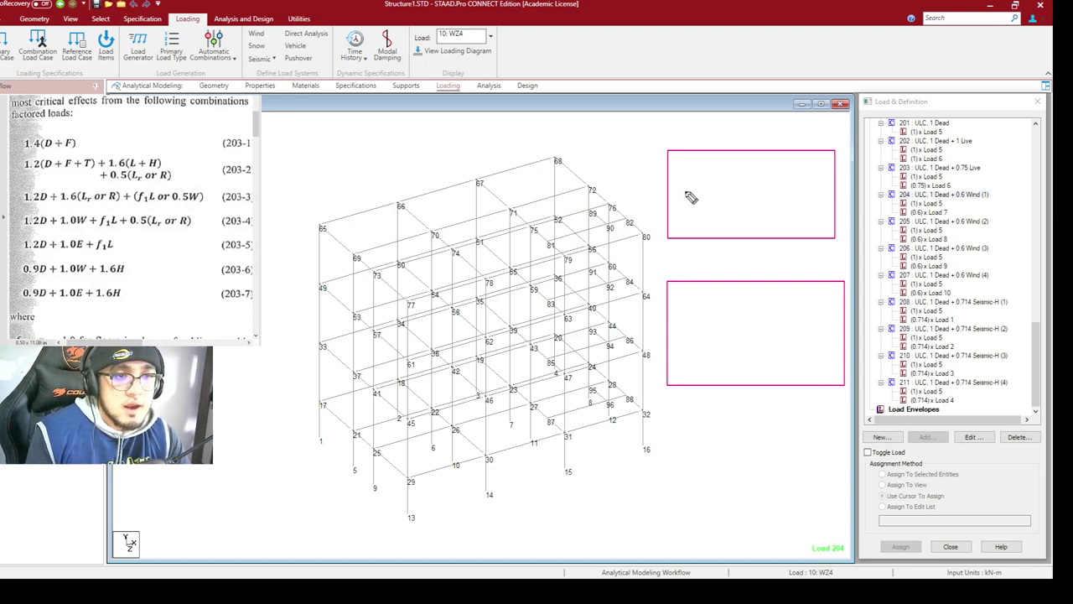
pyautogui.moveTo(688, 185)
pyautogui.mouseDown()
pyautogui.moveTo(688, 216)
pyautogui.moveTo(703, 191)
pyautogui.moveTo(744, 191)
pyautogui.mouseUp()
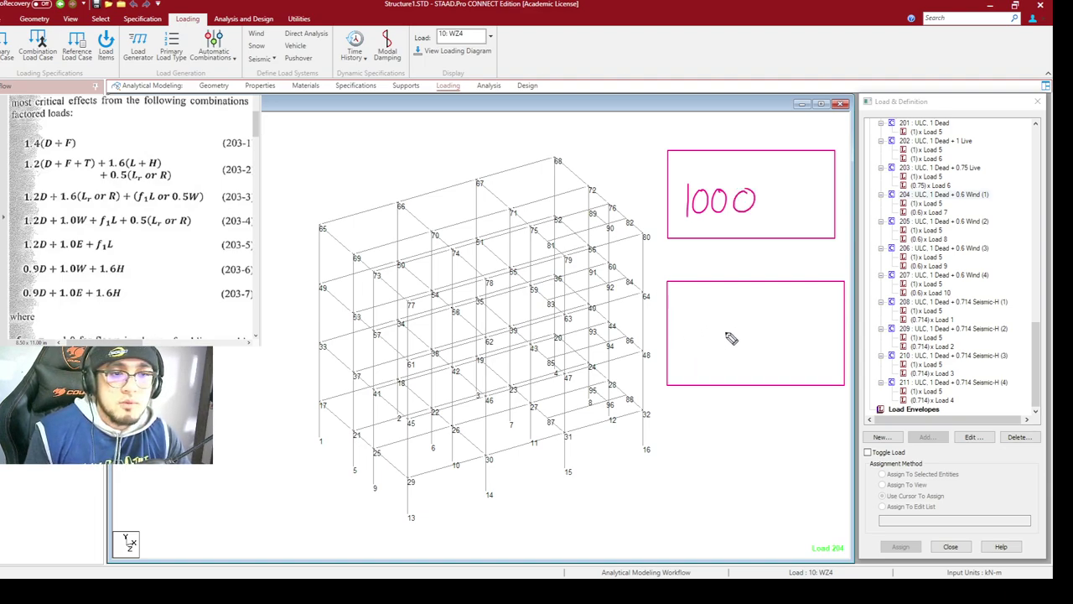
pyautogui.moveTo(686, 329)
pyautogui.mouseDown()
pyautogui.moveTo(694, 357)
pyautogui.moveTo(721, 329)
pyautogui.moveTo(759, 330)
pyautogui.mouseUp()
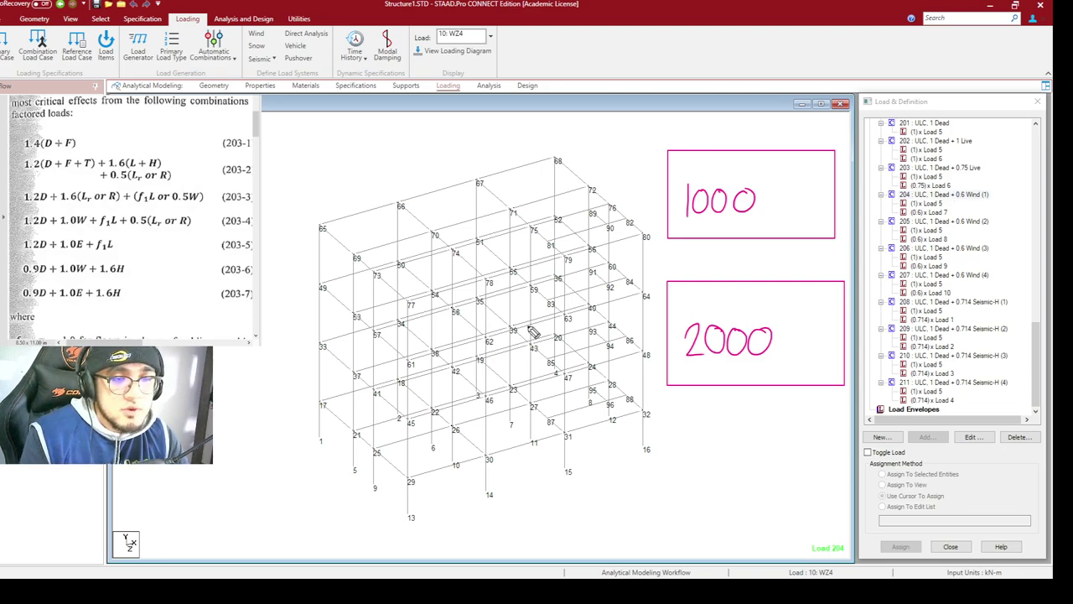
pyautogui.moveTo(759, 201)
pyautogui.mouseDown()
pyautogui.moveTo(795, 205)
pyautogui.moveTo(790, 218)
pyautogui.moveTo(788, 199)
pyautogui.moveTo(830, 217)
pyautogui.mouseUp()
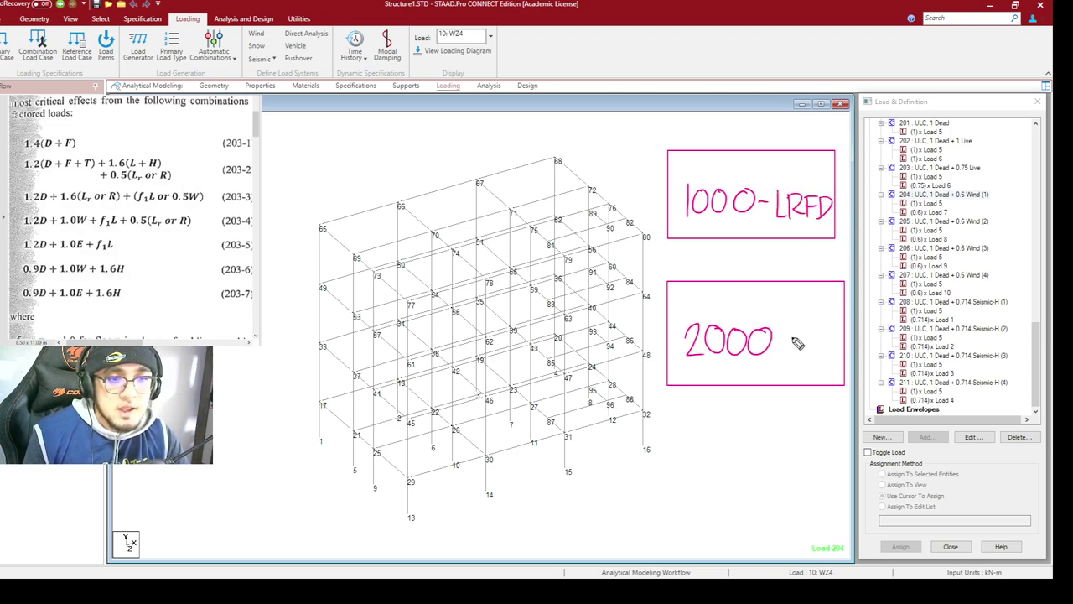
pyautogui.moveTo(776, 340)
pyautogui.mouseDown()
pyautogui.moveTo(816, 357)
pyautogui.moveTo(815, 346)
pyautogui.mouseUp()
pyautogui.moveTo(830, 334); pyautogui.dragTo(825, 357)
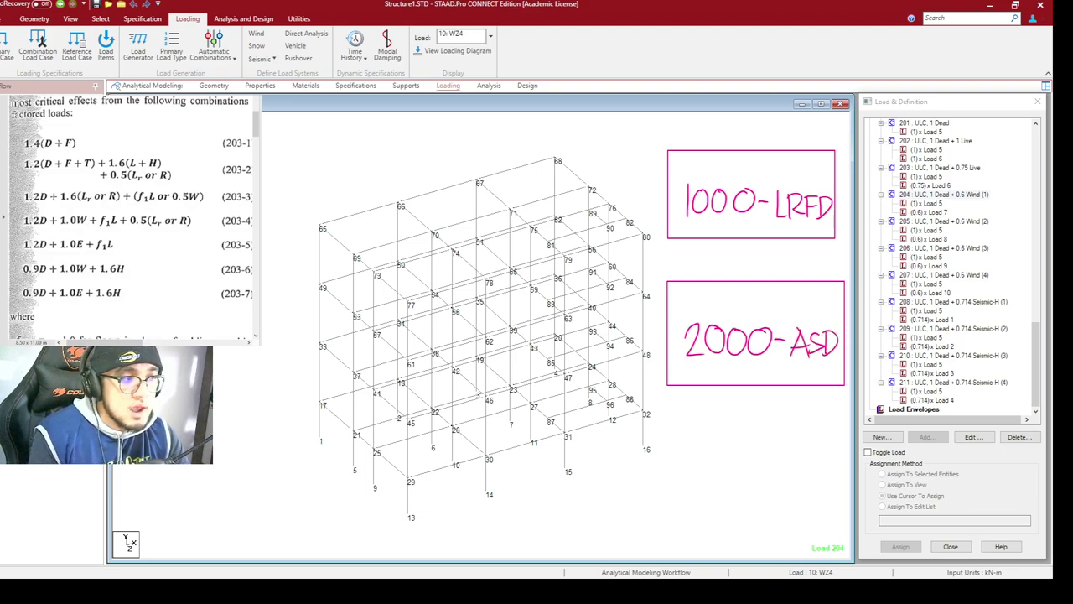
pyautogui.click(1038, 360)
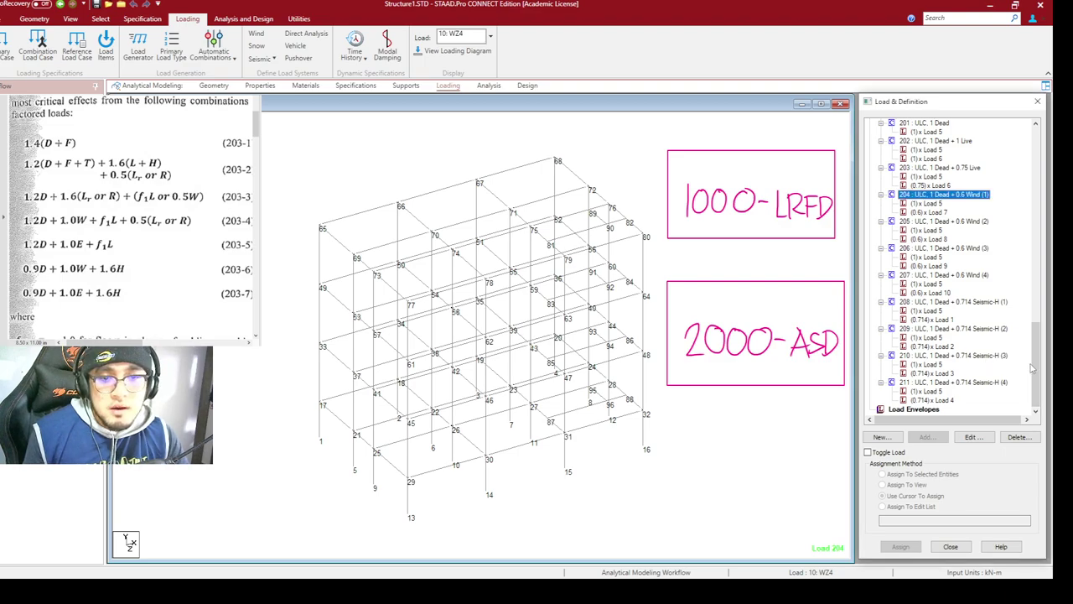
pyautogui.moveTo(1040, 359); pyautogui.dragTo(1040, 298)
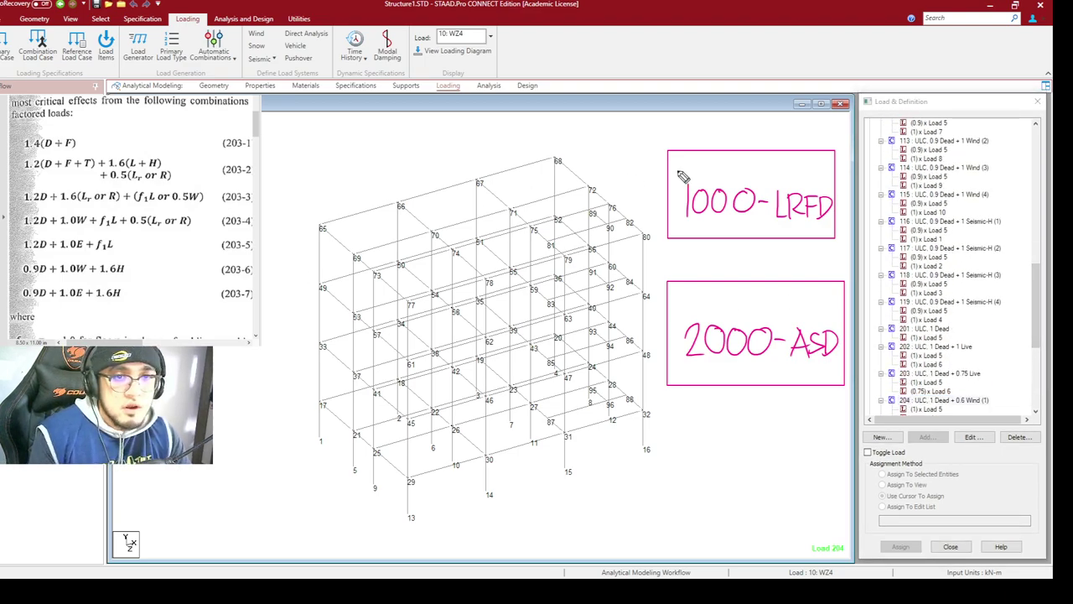
pyautogui.moveTo(996, 150)
pyautogui.mouseDown()
pyautogui.moveTo(947, 114)
pyautogui.moveTo(899, 120)
pyautogui.moveTo(873, 157)
pyautogui.moveTo(865, 216)
pyautogui.moveTo(905, 281)
pyautogui.moveTo(946, 285)
pyautogui.moveTo(978, 250)
pyautogui.moveTo(993, 180)
pyautogui.moveTo(973, 114)
pyautogui.mouseUp()
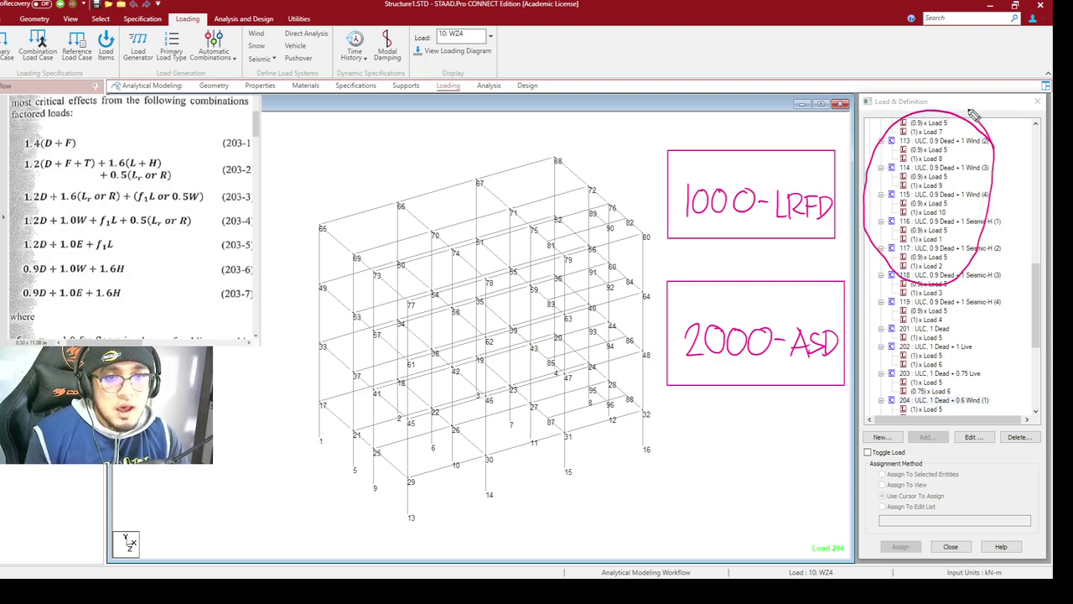
pyautogui.moveTo(887, 153)
pyautogui.mouseDown()
pyautogui.moveTo(850, 121)
pyautogui.moveTo(798, 112)
pyautogui.moveTo(770, 157)
pyautogui.moveTo(799, 141)
pyautogui.mouseUp()
pyautogui.moveTo(991, 339)
pyautogui.mouseDown()
pyautogui.moveTo(931, 307)
pyautogui.moveTo(881, 334)
pyautogui.moveTo(867, 403)
pyautogui.moveTo(931, 434)
pyautogui.moveTo(988, 401)
pyautogui.moveTo(992, 334)
pyautogui.mouseUp()
pyautogui.moveTo(888, 389)
pyautogui.mouseDown()
pyautogui.moveTo(849, 443)
pyautogui.moveTo(790, 481)
pyautogui.moveTo(767, 450)
pyautogui.moveTo(755, 377)
pyautogui.moveTo(752, 403)
pyautogui.moveTo(780, 395)
pyautogui.mouseUp()
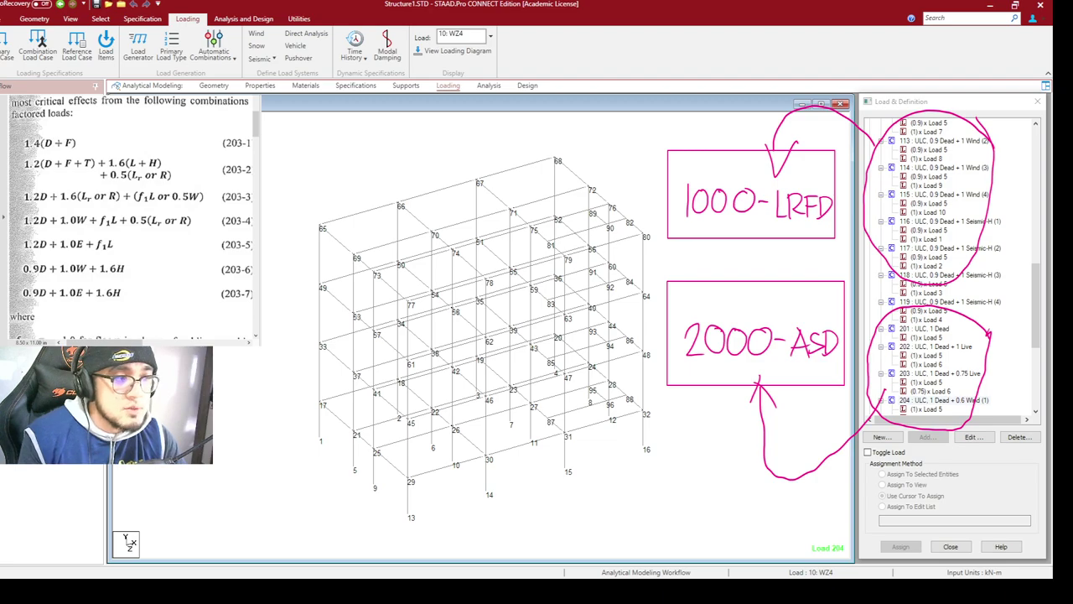
pyautogui.press('Escape')
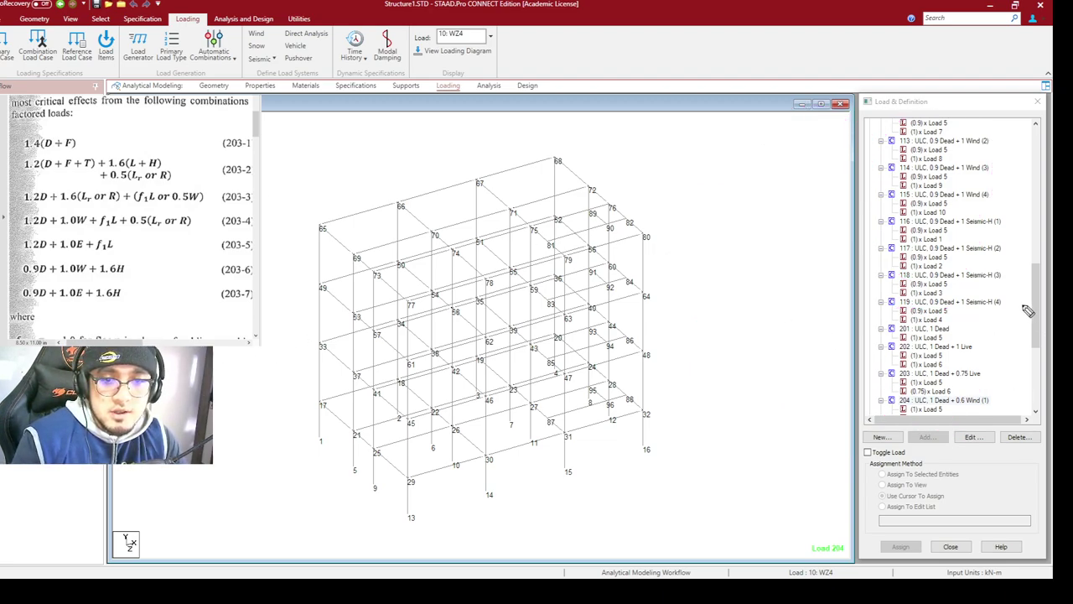
# Start a new load envelope under Load Envelopes with number 1000 and type STRENGTH
pyautogui.scroll(-7, 961, 394)
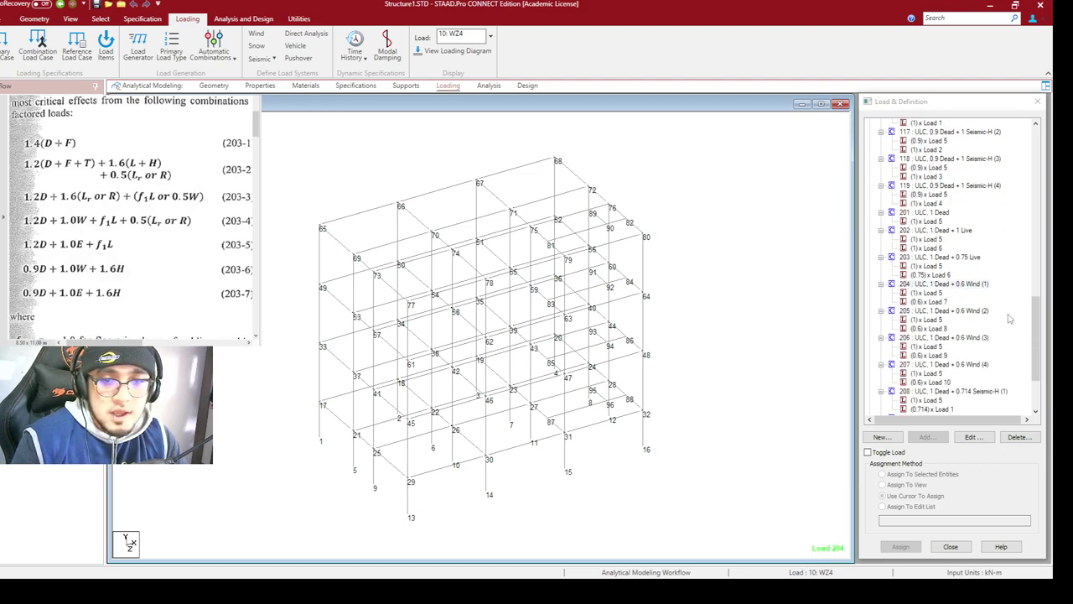
pyautogui.click(911, 410)
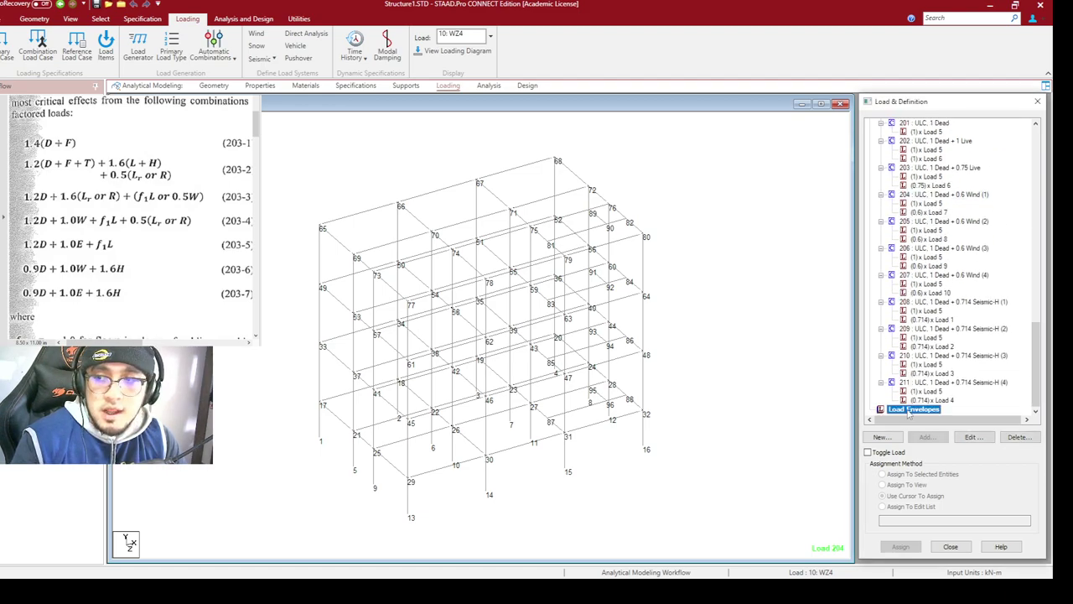
pyautogui.click(931, 438)
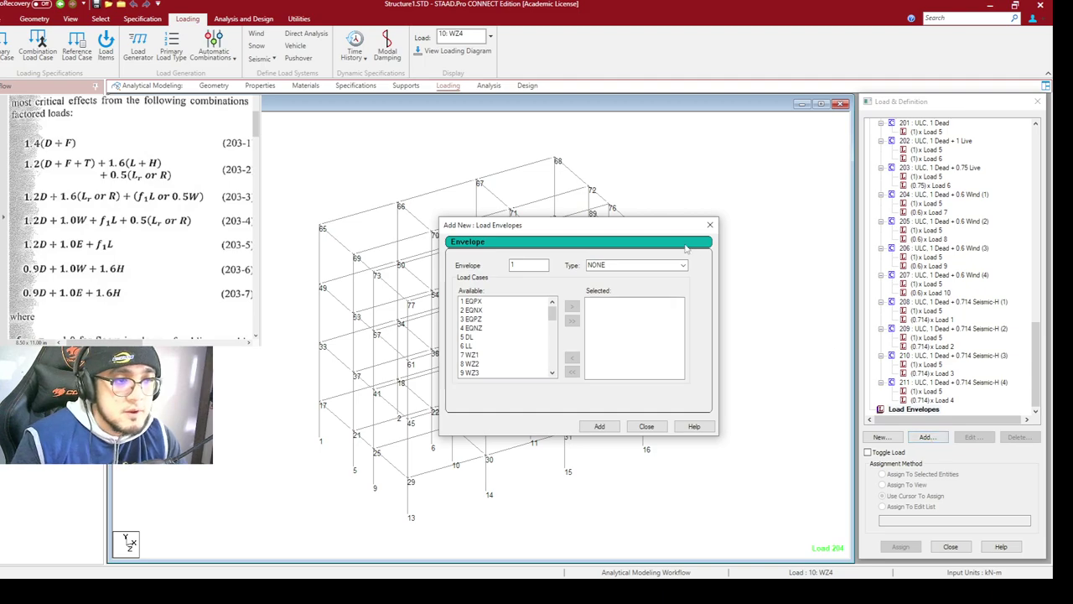
pyautogui.moveTo(601, 226); pyautogui.dragTo(644, 148)
pyautogui.click(572, 187)
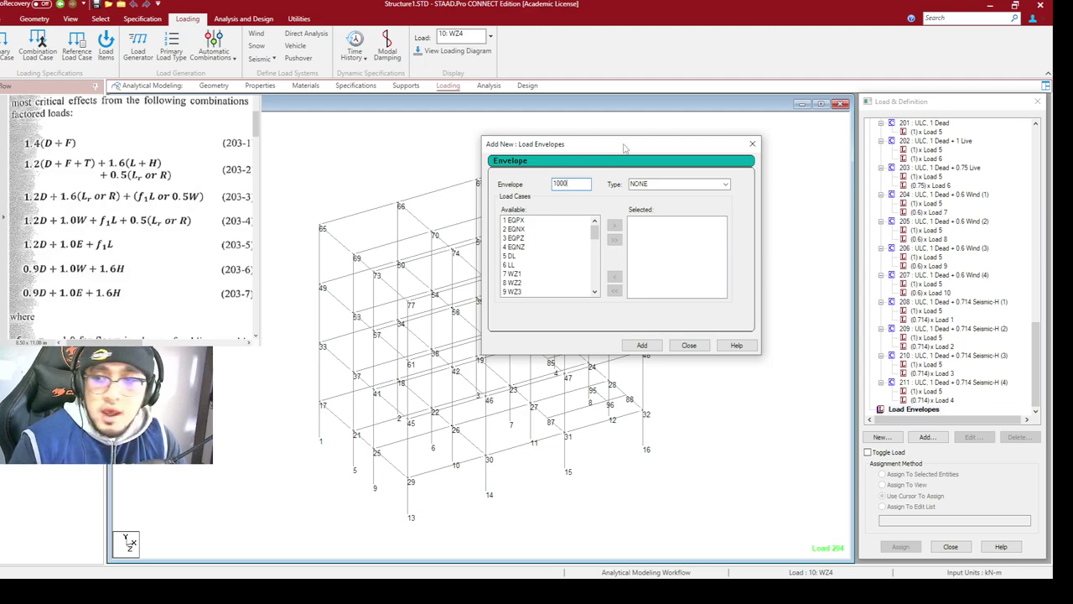
pyautogui.moveTo(627, 147); pyautogui.dragTo(600, 137)
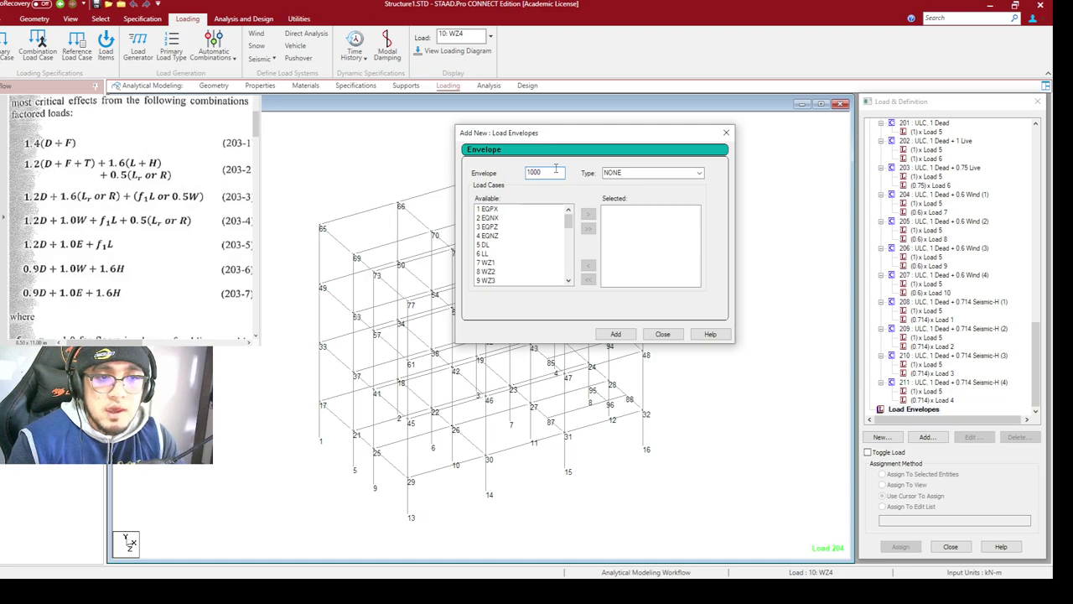
pyautogui.click(697, 174)
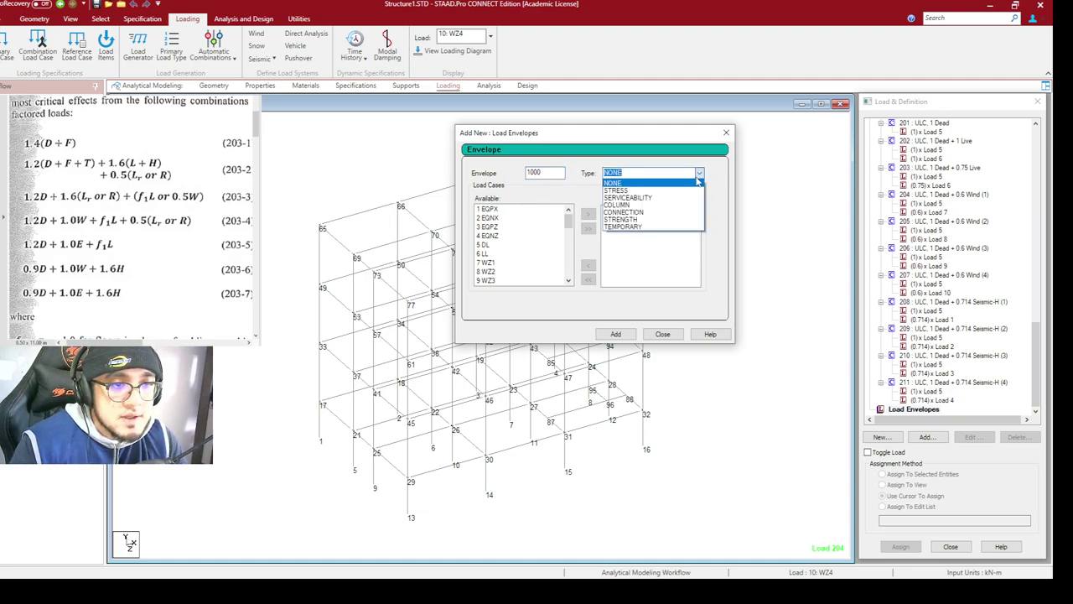
pyautogui.click(643, 219)
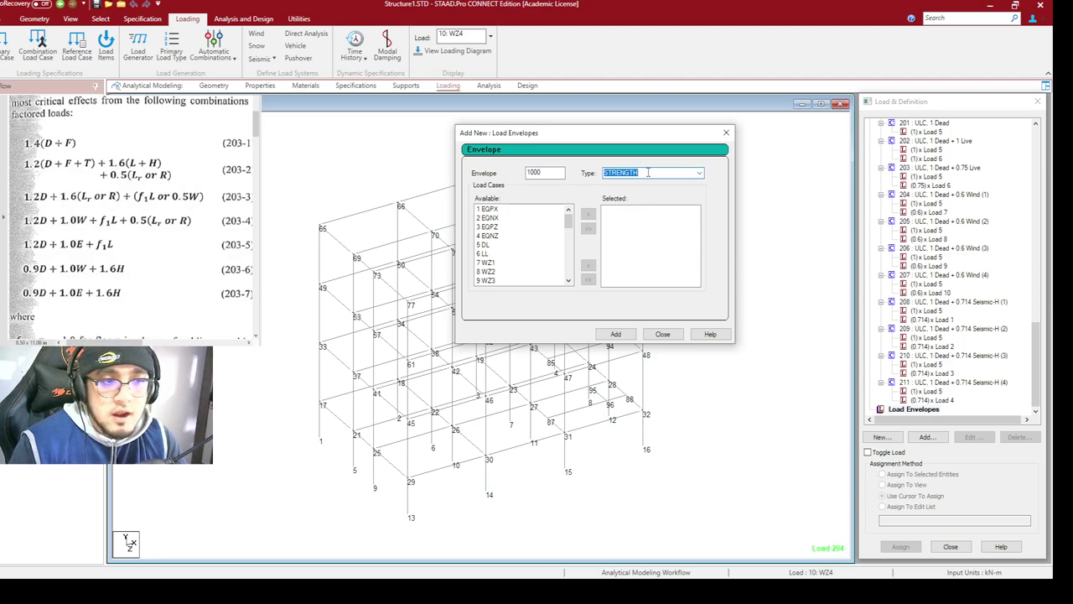
# Include load combinations 101 to 119 in STRENGTH envelope 1000 and add the envelope
pyautogui.moveTo(568, 221); pyautogui.dragTo(568, 236)
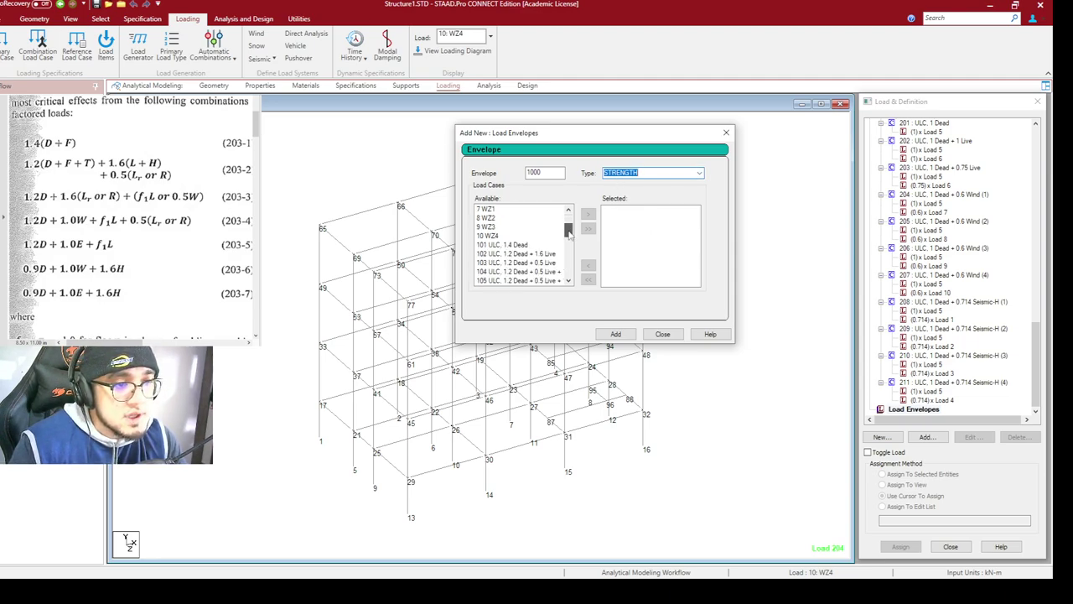
pyautogui.click(519, 245)
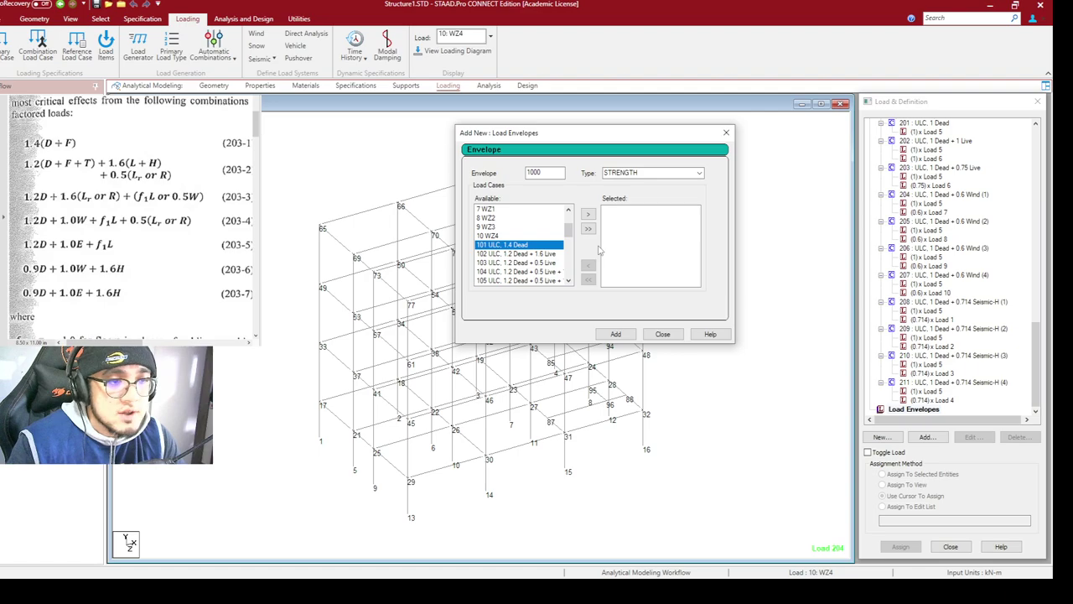
pyautogui.hotkey('shift', 'Down')
pyautogui.hotkey('shift', 'Down')
pyautogui.hotkey('shift', 'Down')
pyautogui.hotkey('shift', 'Down')
pyautogui.hotkey('shift', 'Down')
pyautogui.hotkey('shift', 'Down')
pyautogui.hotkey('shift', 'Down')
pyautogui.hotkey('shift', 'Down')
pyautogui.hotkey('shift', 'Down')
pyautogui.hotkey('shift', 'Down')
pyautogui.hotkey('shift', 'Down')
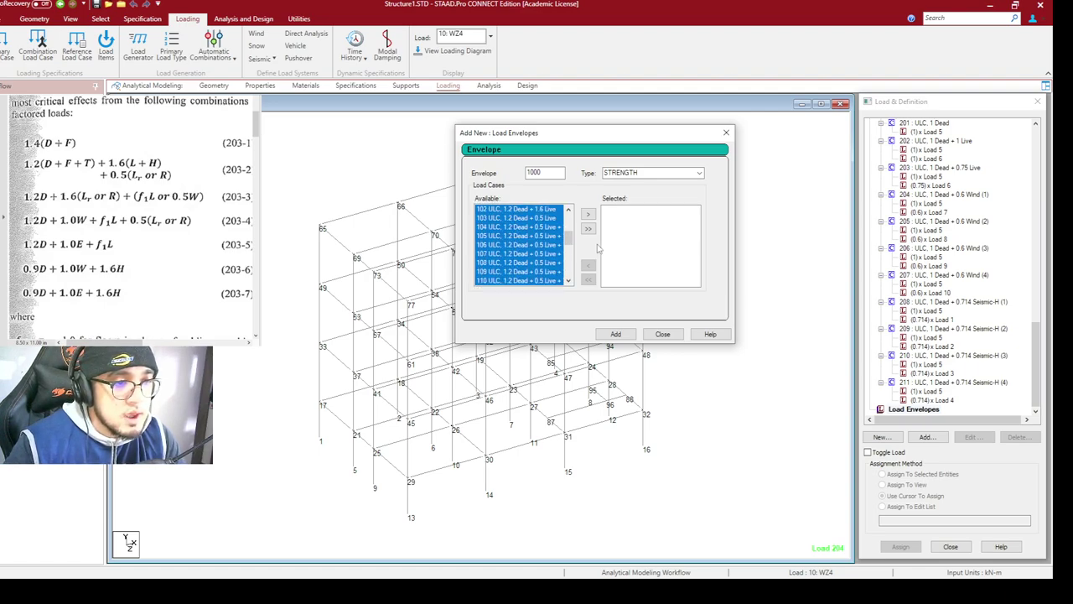
pyautogui.hotkey('shift', 'Down')
pyautogui.hotkey('shift', 'Down')
pyautogui.hotkey('shift', 'Down')
pyautogui.hotkey('shift', 'Down')
pyautogui.hotkey('shift', 'Down')
pyautogui.hotkey('shift', 'Down')
pyautogui.hotkey('shift', 'Down')
pyautogui.hotkey('shift', 'Down')
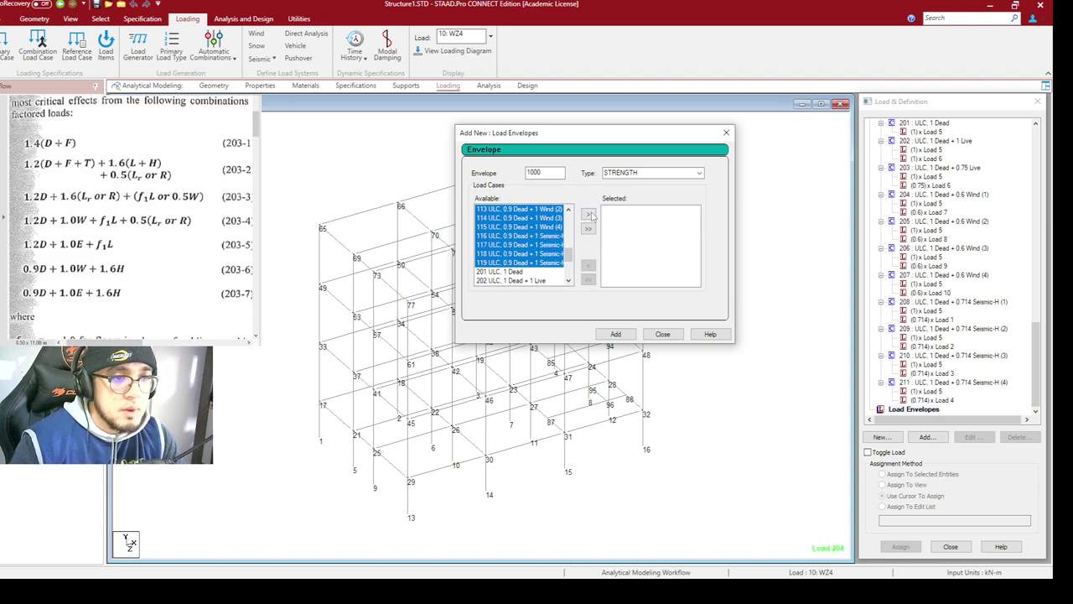
pyautogui.click(588, 215)
pyautogui.click(616, 334)
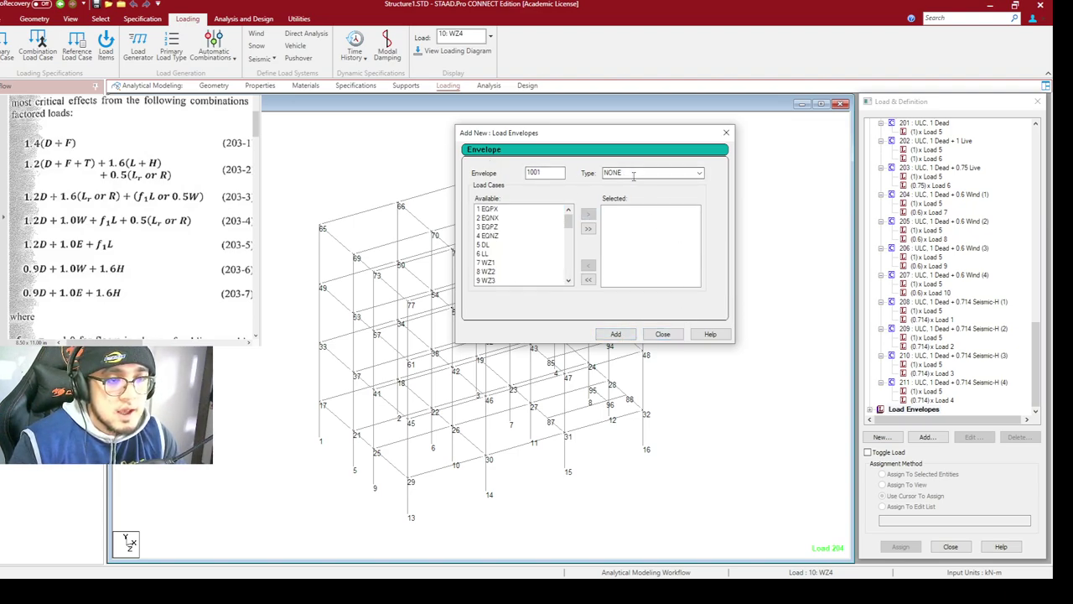
# Set the next load envelope's number to 2000 and its type to SERVICEABILITY
pyautogui.moveTo(555, 174); pyautogui.dragTo(514, 179)
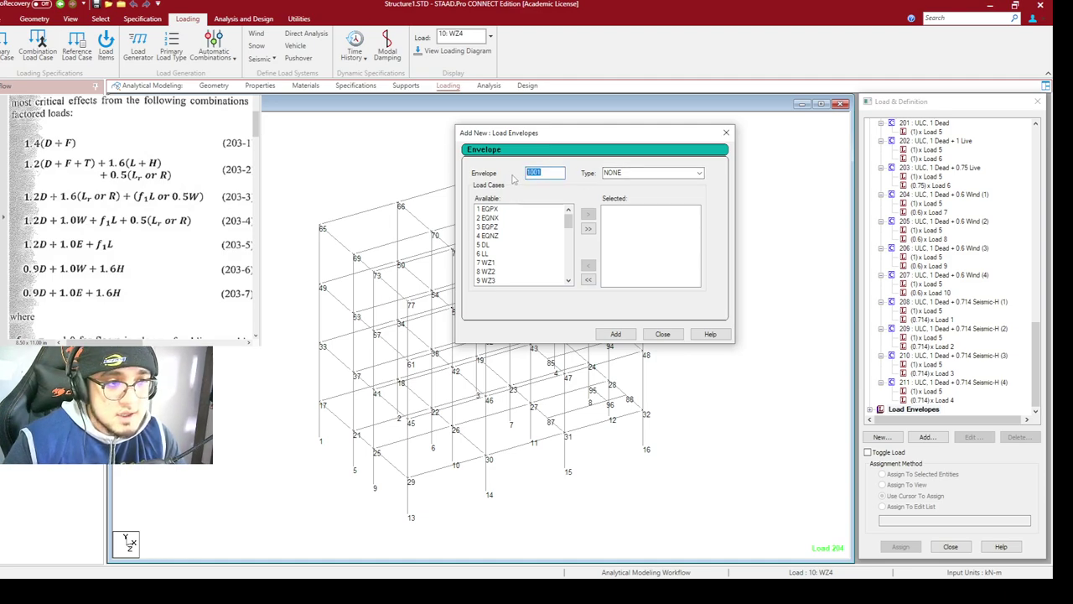
pyautogui.write('2000')
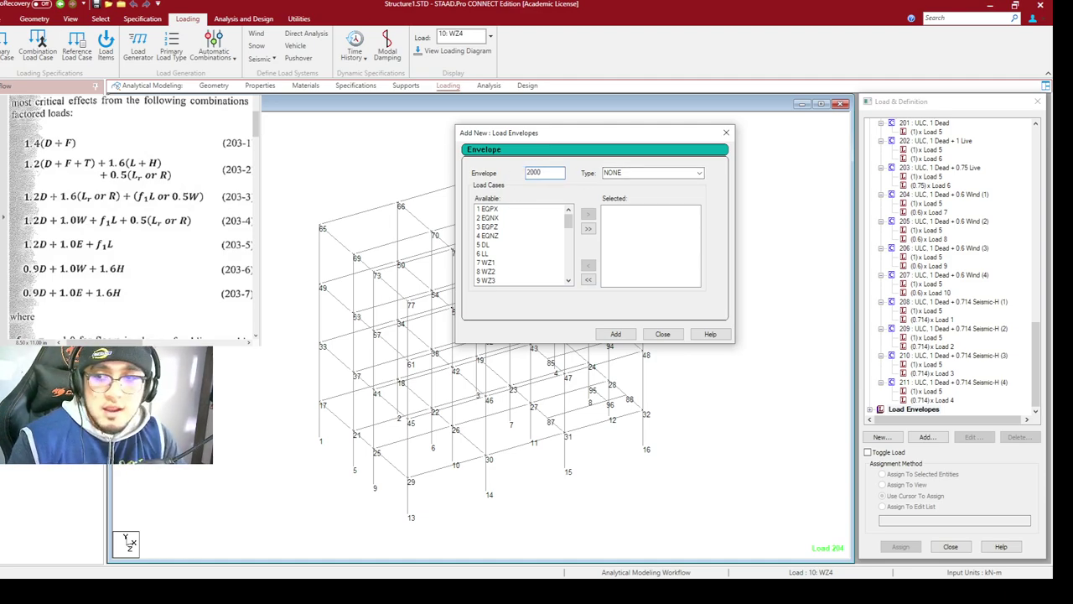
pyautogui.click(699, 174)
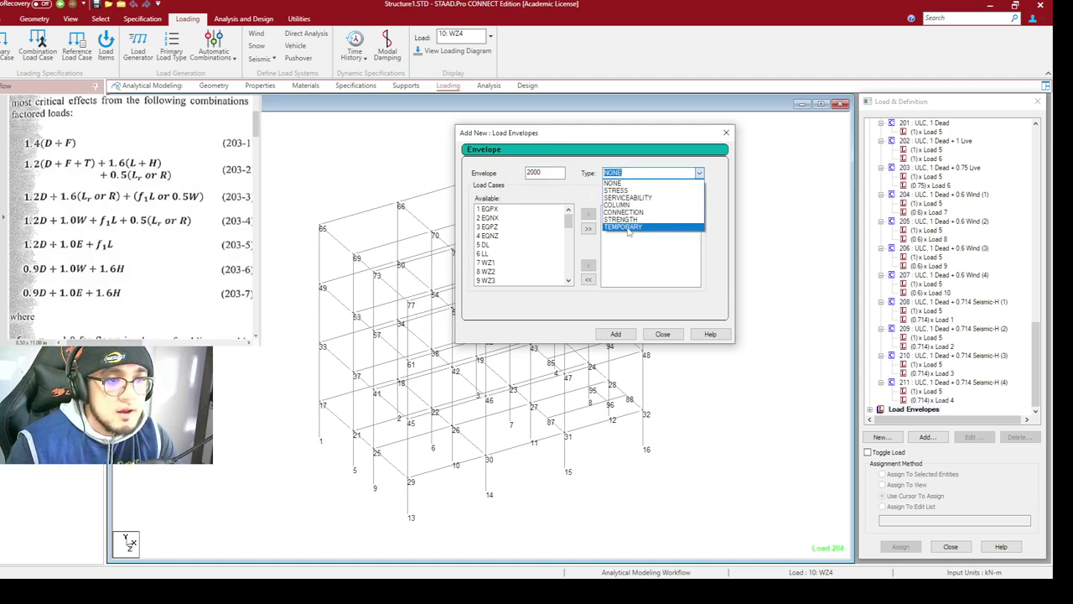
pyautogui.click(644, 199)
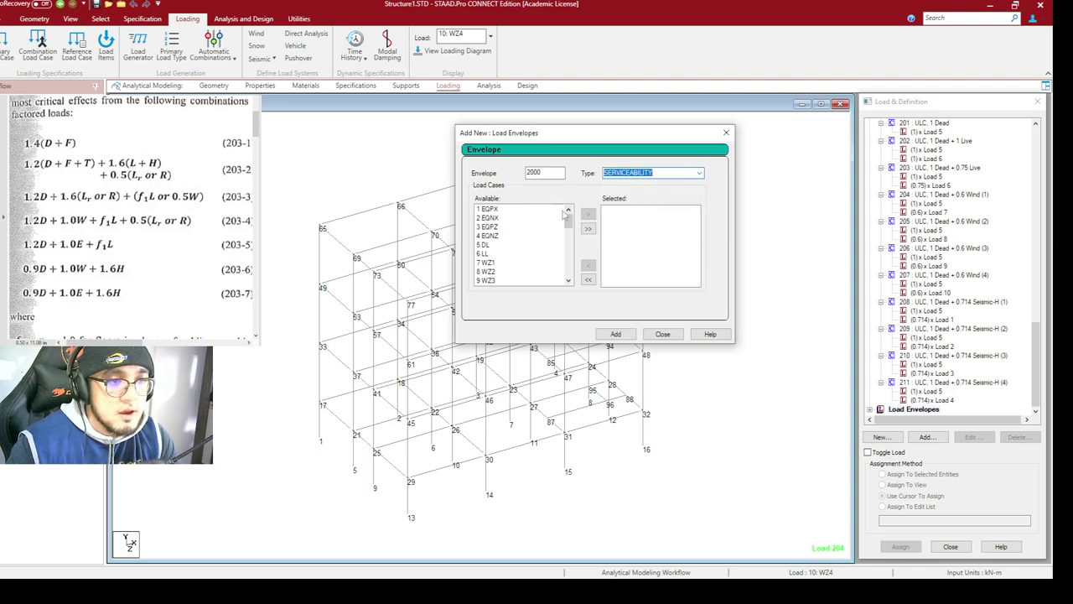
# Include load combinations 201 to 211 in envelope 2000, add the envelope and finish creating envelopes
pyautogui.moveTo(567, 220); pyautogui.dragTo(567, 262)
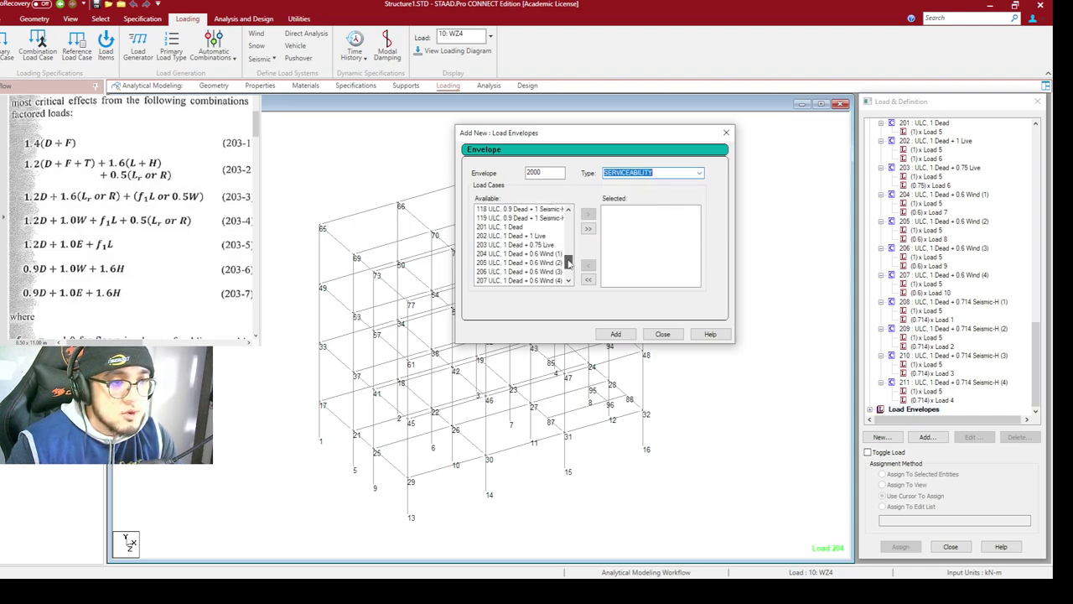
pyautogui.click(509, 227)
pyautogui.hotkey('shift', 'Down')
pyautogui.hotkey('shift', 'Down')
pyautogui.hotkey('shift', 'Down')
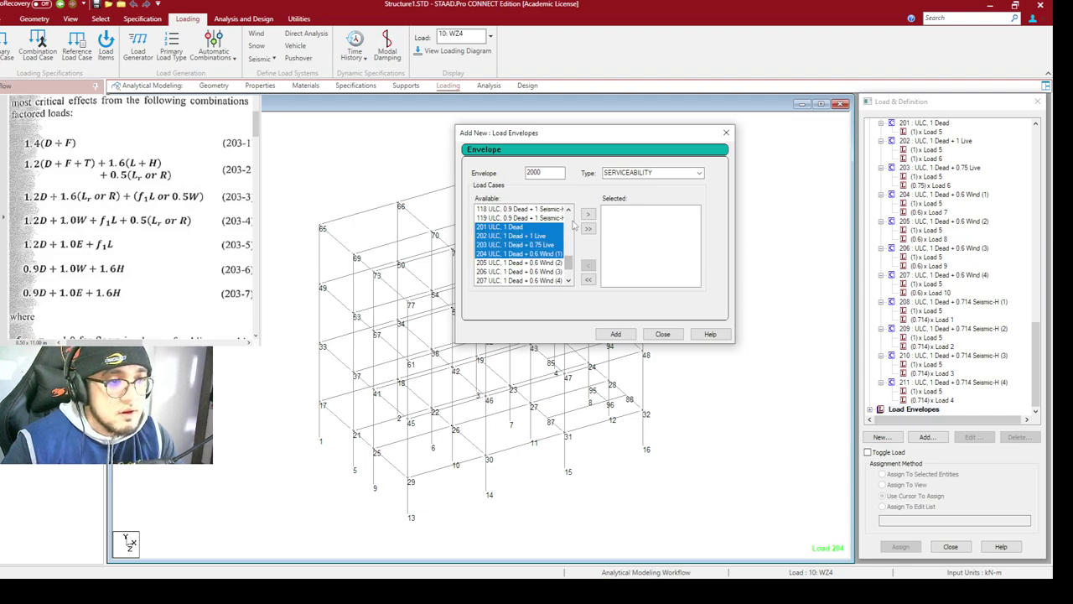
pyautogui.hotkey('shift', 'Down')
pyautogui.hotkey('shift', 'Down')
pyautogui.hotkey('shift', 'Down')
pyautogui.hotkey('shift', 'Down')
pyautogui.hotkey('shift', 'Down')
pyautogui.hotkey('shift', 'Down')
pyautogui.hotkey('shift', 'Down')
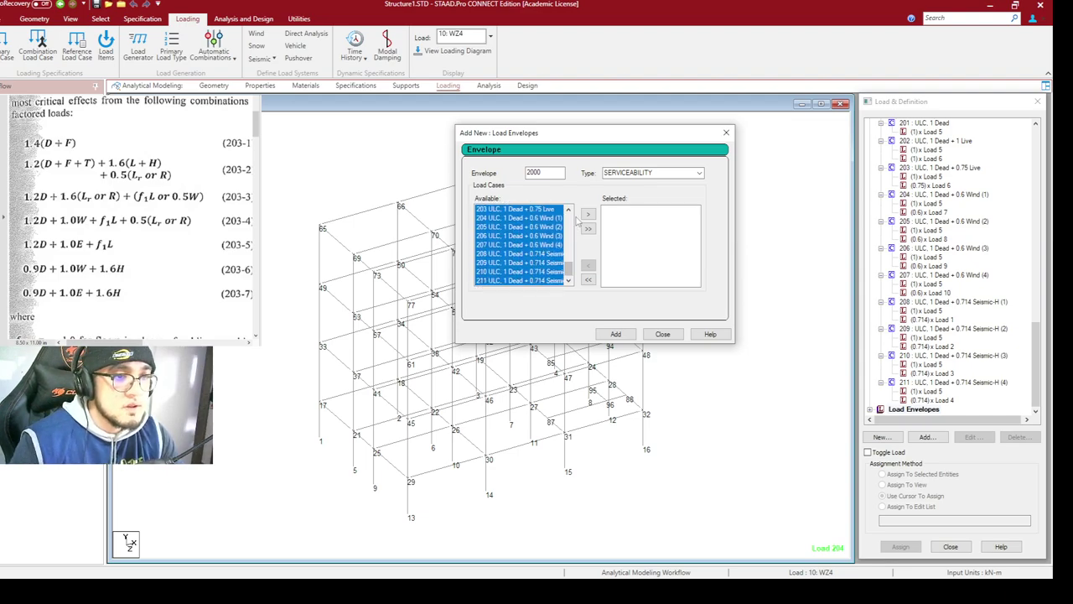
pyautogui.click(587, 215)
pyautogui.click(626, 337)
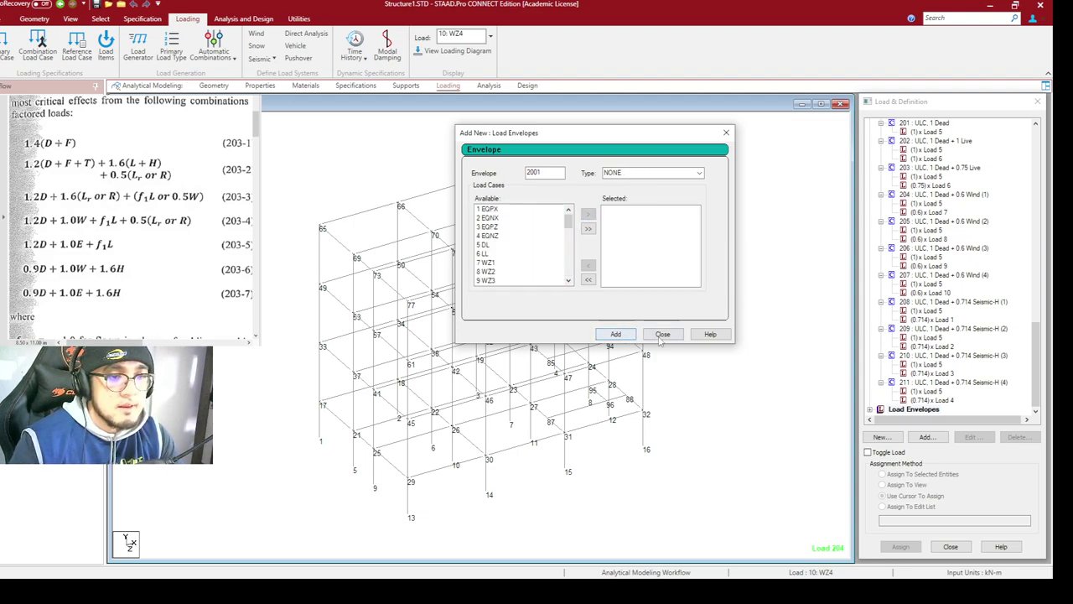
pyautogui.click(662, 334)
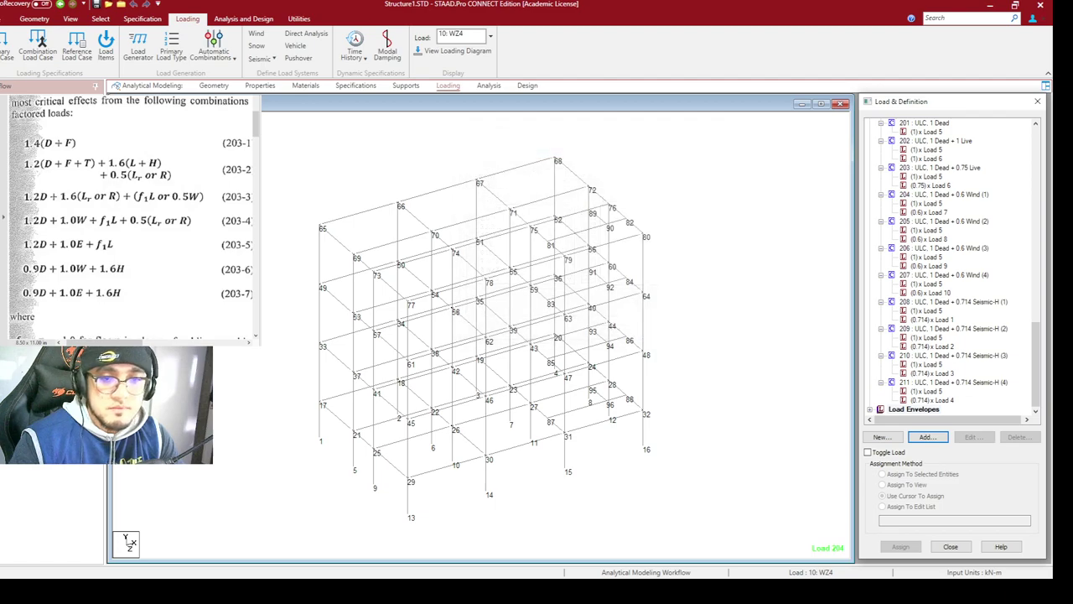
# Expand the Load Envelopes list and check the load cases selected in envelope 1000
pyautogui.click(870, 410)
pyautogui.click(952, 401)
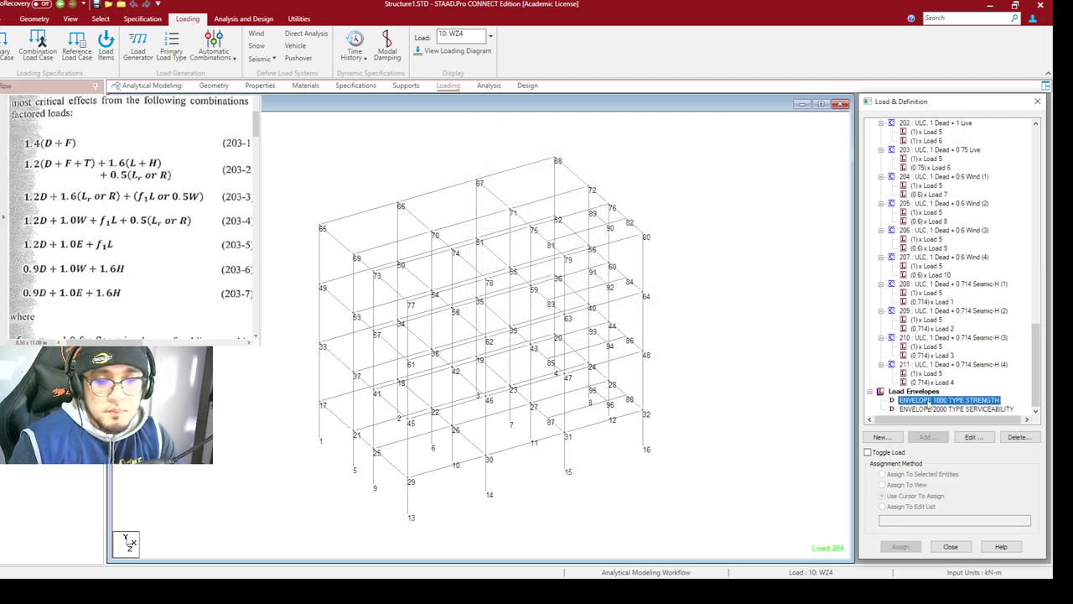
pyautogui.doubleClick(931, 403)
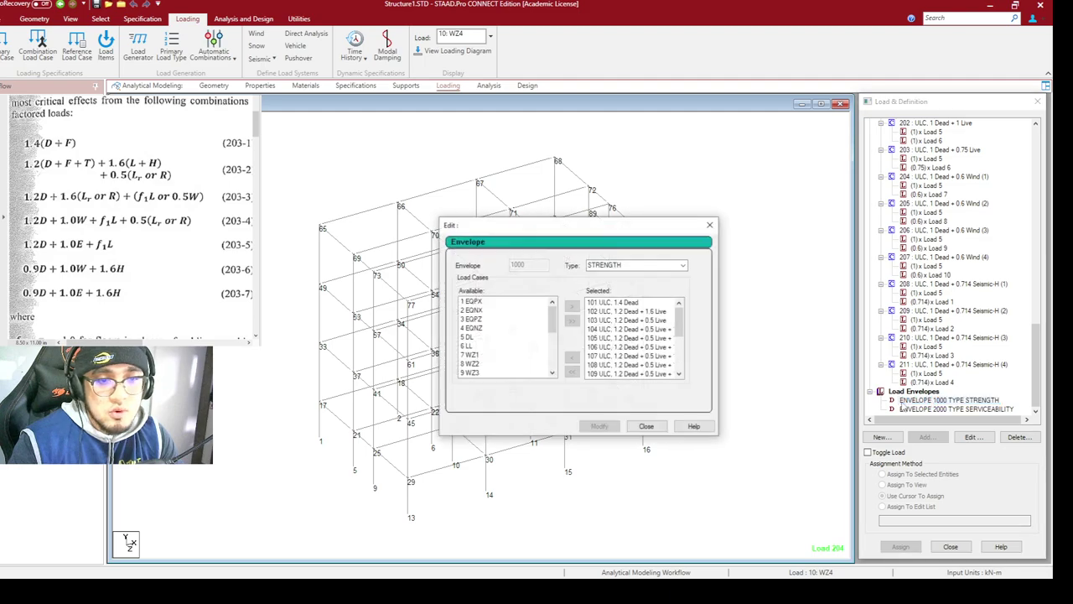
pyautogui.click(666, 424)
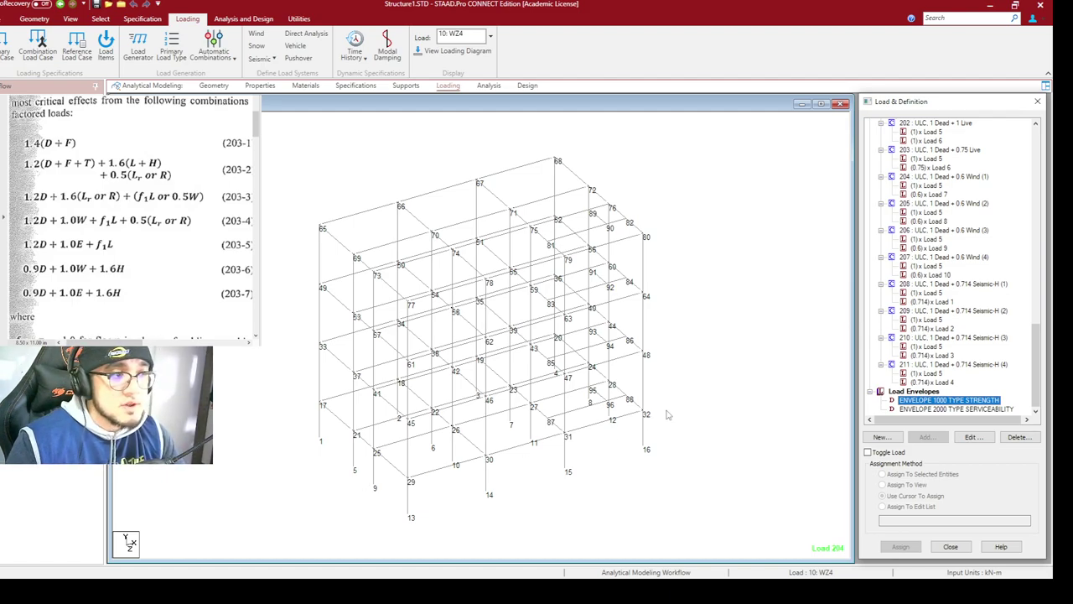
pyautogui.click(709, 393)
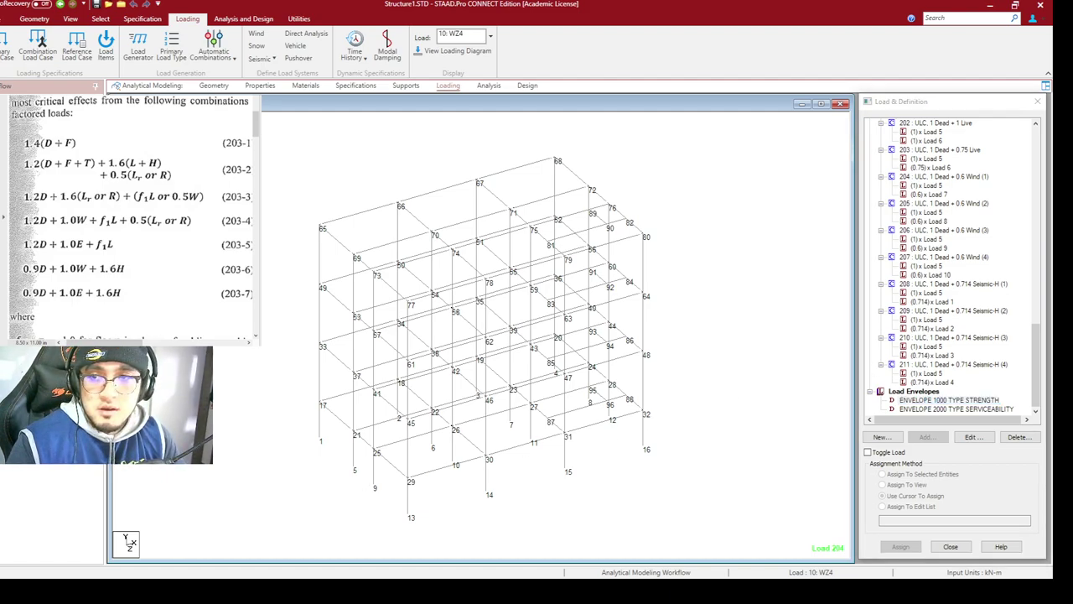
# Open the post-analysis print command definitions, view the Story Drift command's allowable drift factor setting and close them without adding anything
pyautogui.click(272, 19)
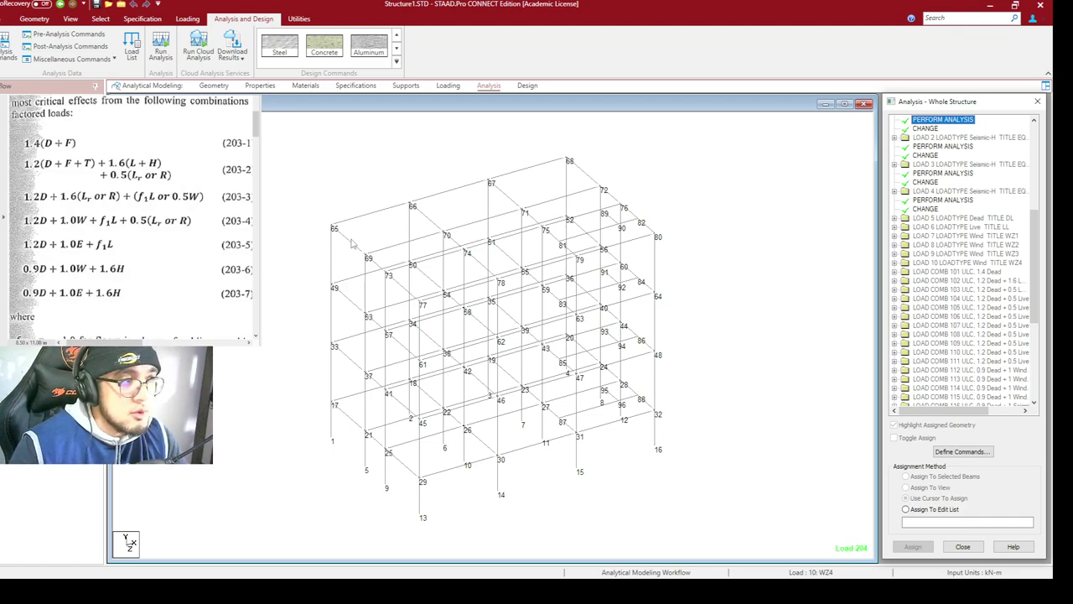
pyautogui.click(76, 46)
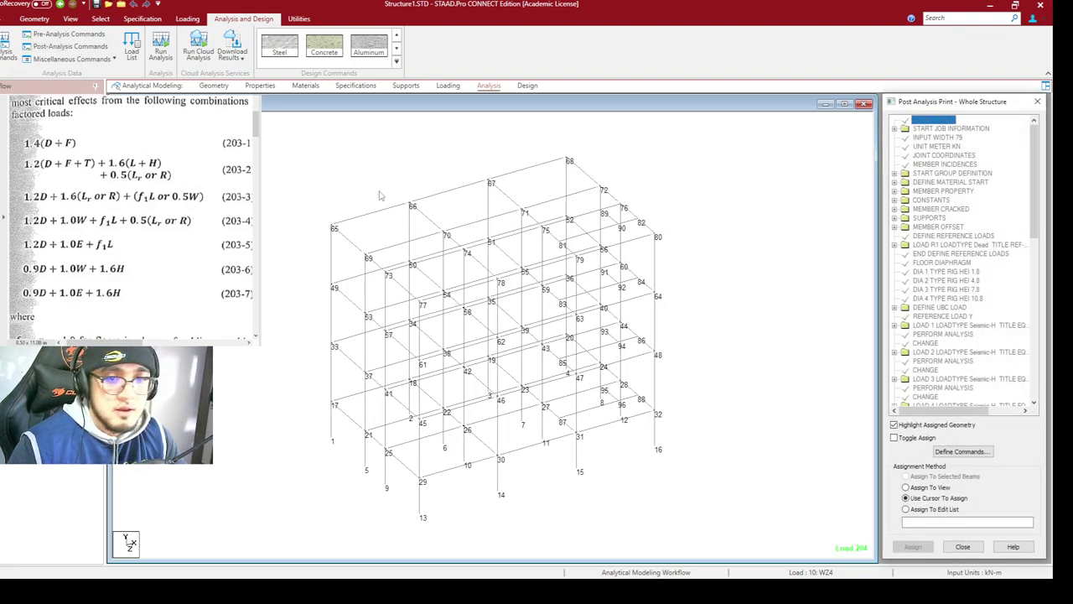
pyautogui.click(952, 453)
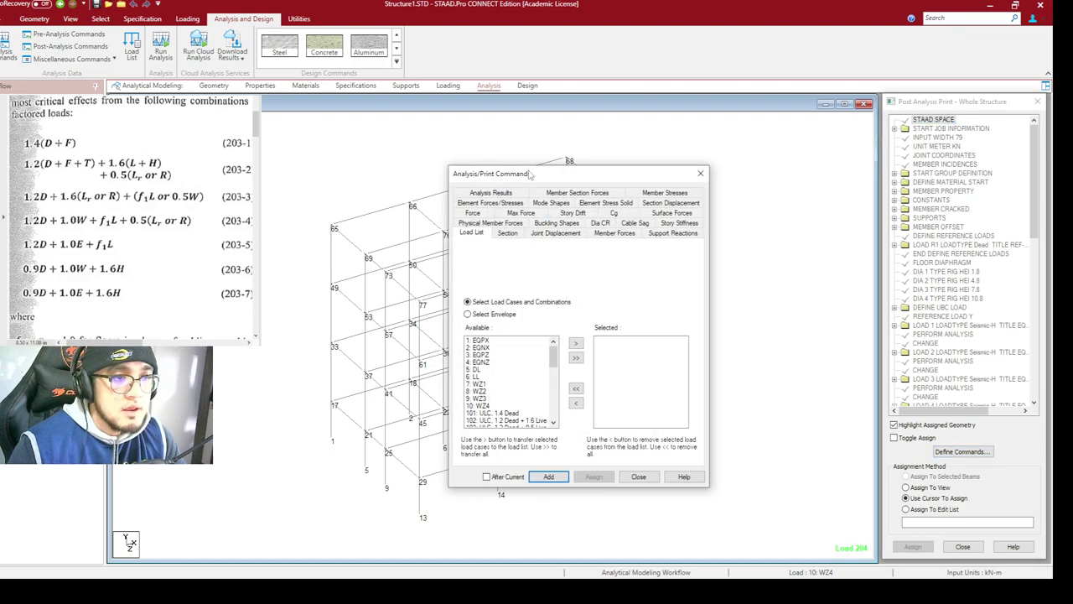
pyautogui.moveTo(528, 171); pyautogui.dragTo(553, 123)
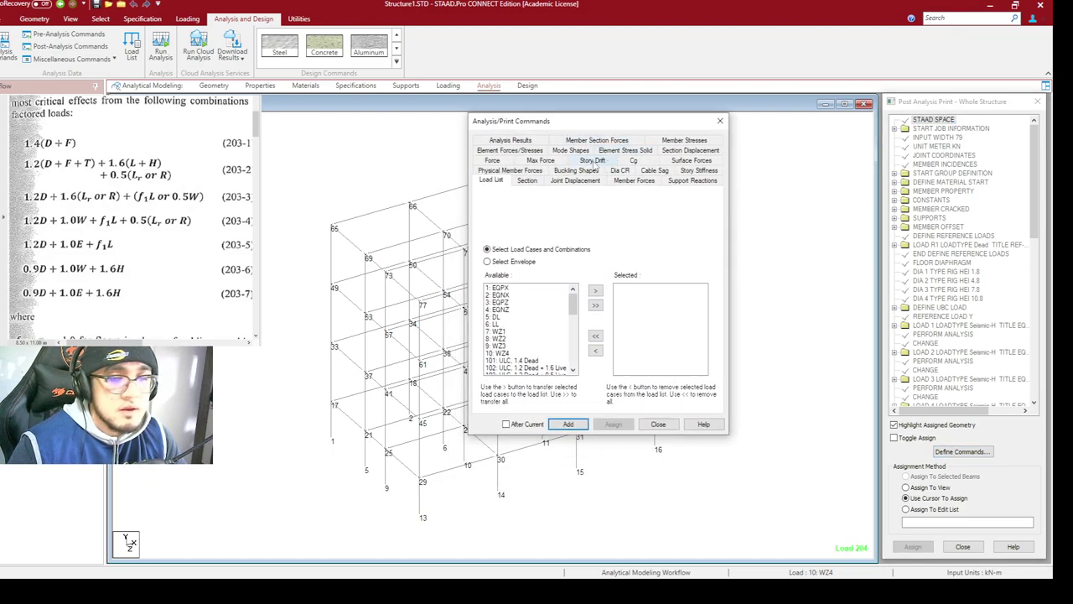
pyautogui.click(593, 160)
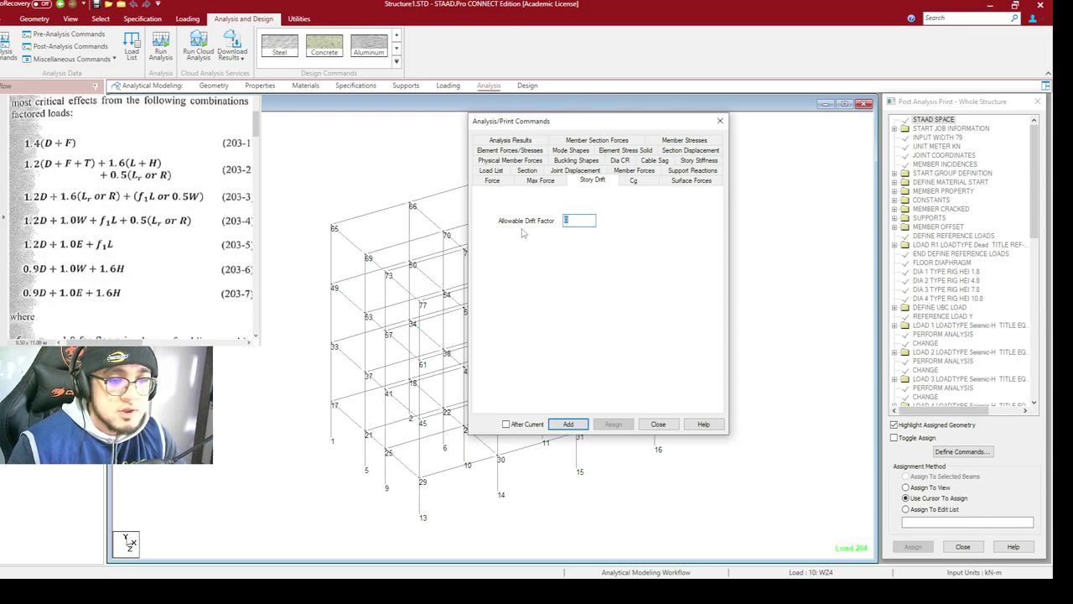
pyautogui.click(659, 424)
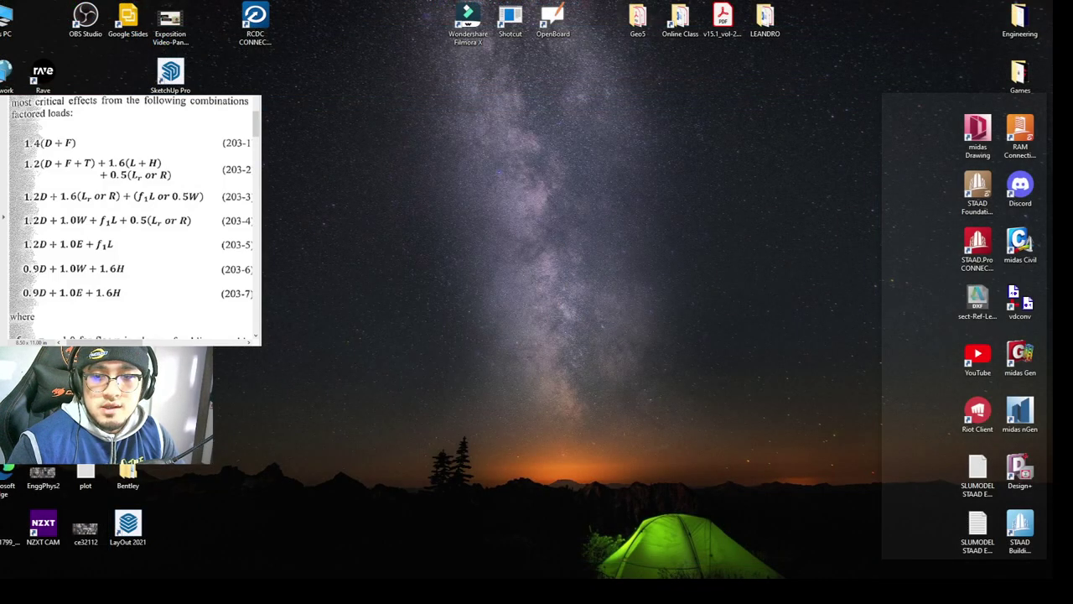
# Examine code sections 208.6.4.2 and 208.6.5 on maximum inelastic response displacement and storey drift limitation in the reference document
pyautogui.scroll(-1, 134, 218)
pyautogui.scroll(-15, 134, 218)
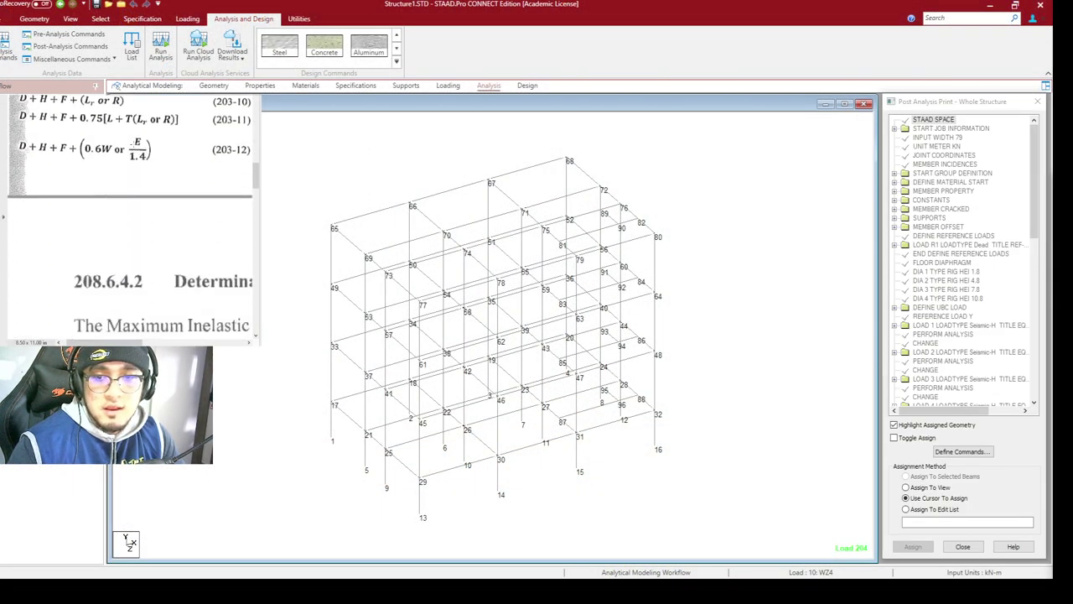
pyautogui.keyDown('ctrl'); pyautogui.scroll(3, 135, 218); pyautogui.keyUp('ctrl')
pyautogui.scroll(-3, 155, 196)
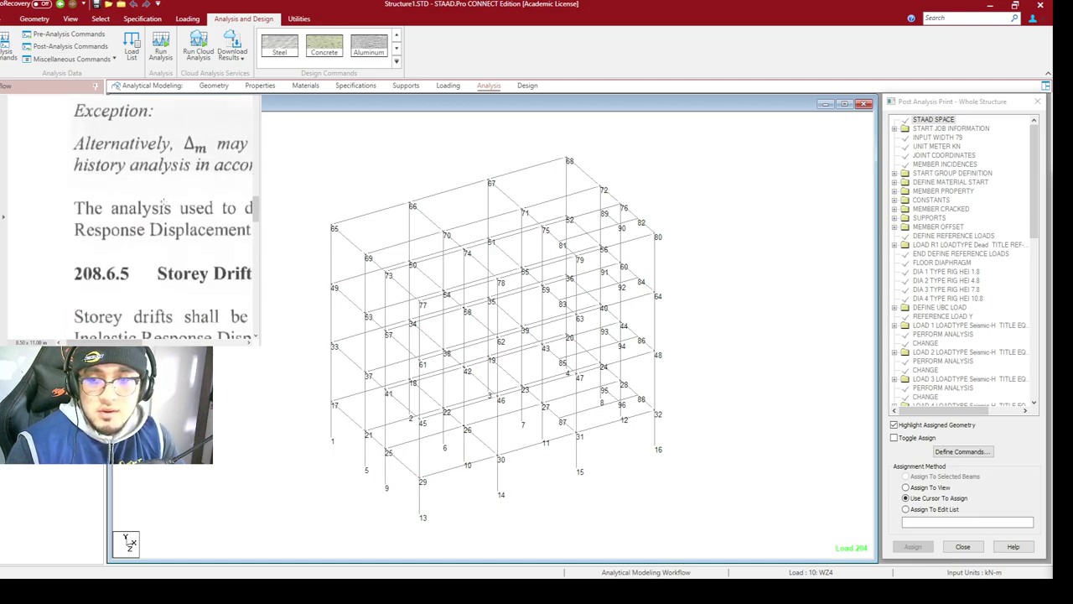
pyautogui.keyDown('ctrl'); pyautogui.scroll(-3, 154, 196); pyautogui.keyUp('ctrl')
pyautogui.scroll(-1, 147, 195)
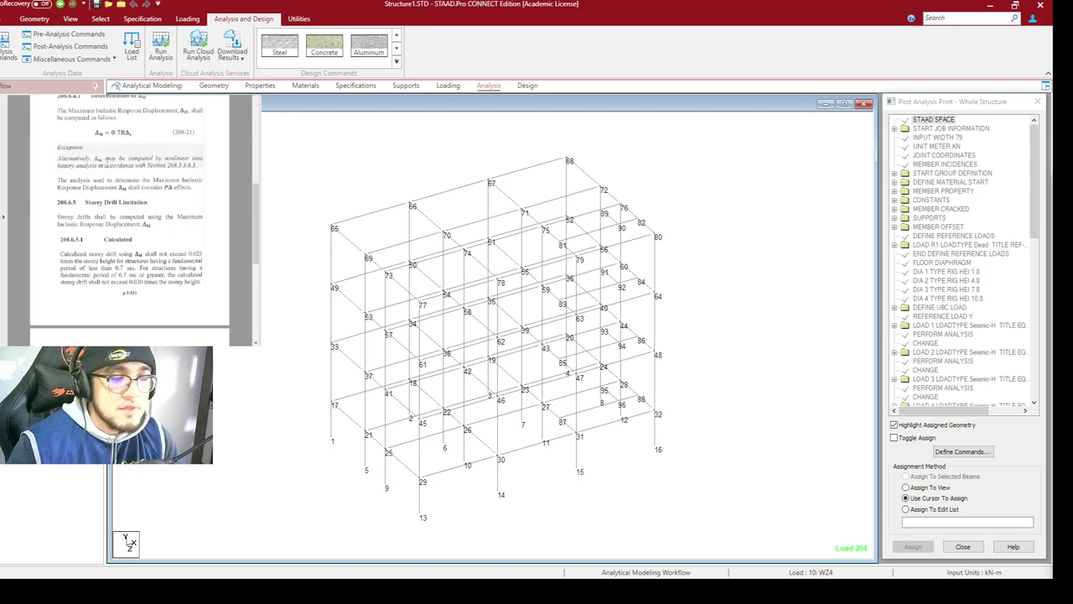
pyautogui.keyDown('ctrl'); pyautogui.scroll(1, 122, 182); pyautogui.keyUp('ctrl')
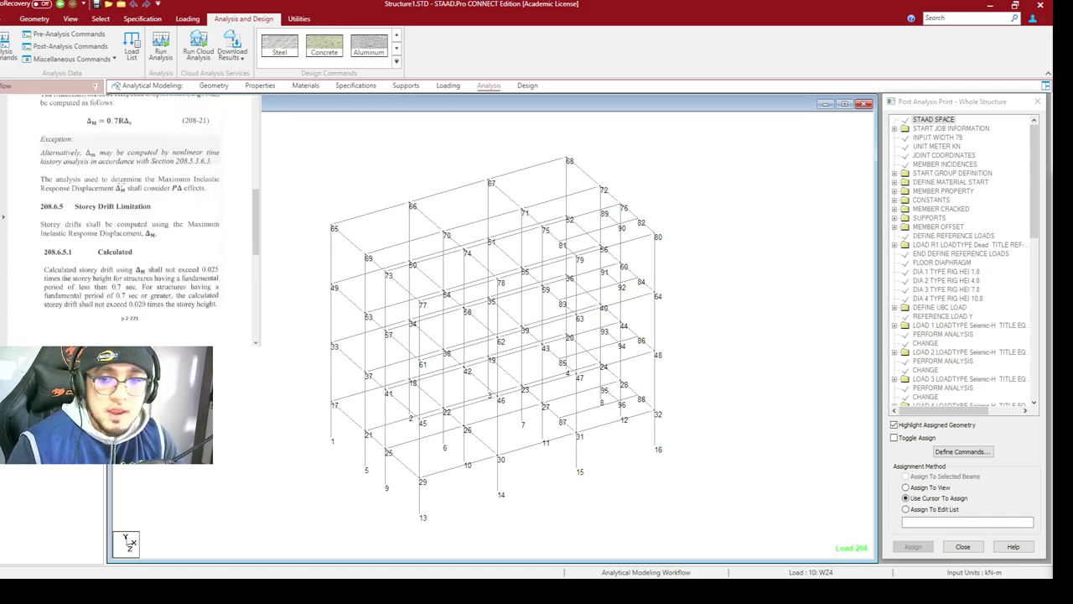
pyautogui.scroll(2, 121, 182)
pyautogui.keyDown('ctrl'); pyautogui.scroll(1, 135, 208); pyautogui.keyUp('ctrl')
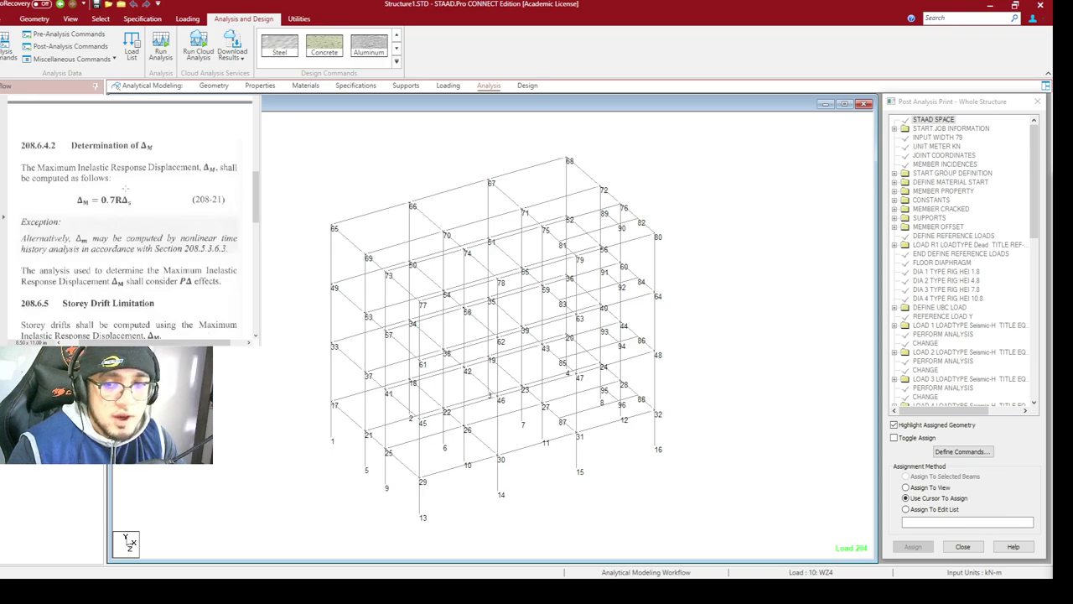
# View the frame in X-Y elevation, sketch its lateral deflected shape and storey displacement arrows along an outer column line, and clear the sketch
pyautogui.click(71, 19)
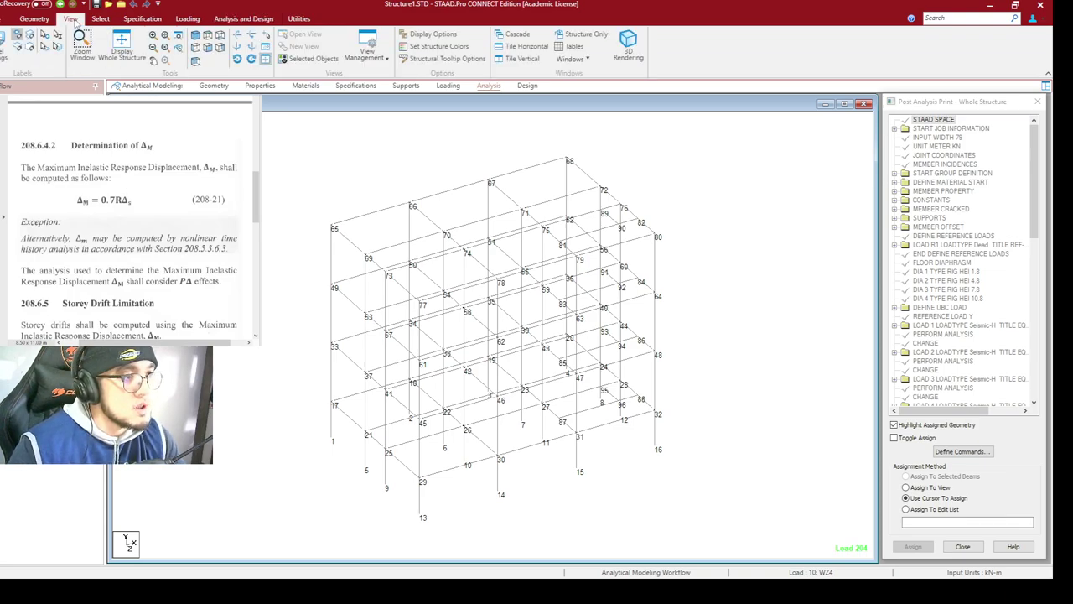
pyautogui.click(207, 50)
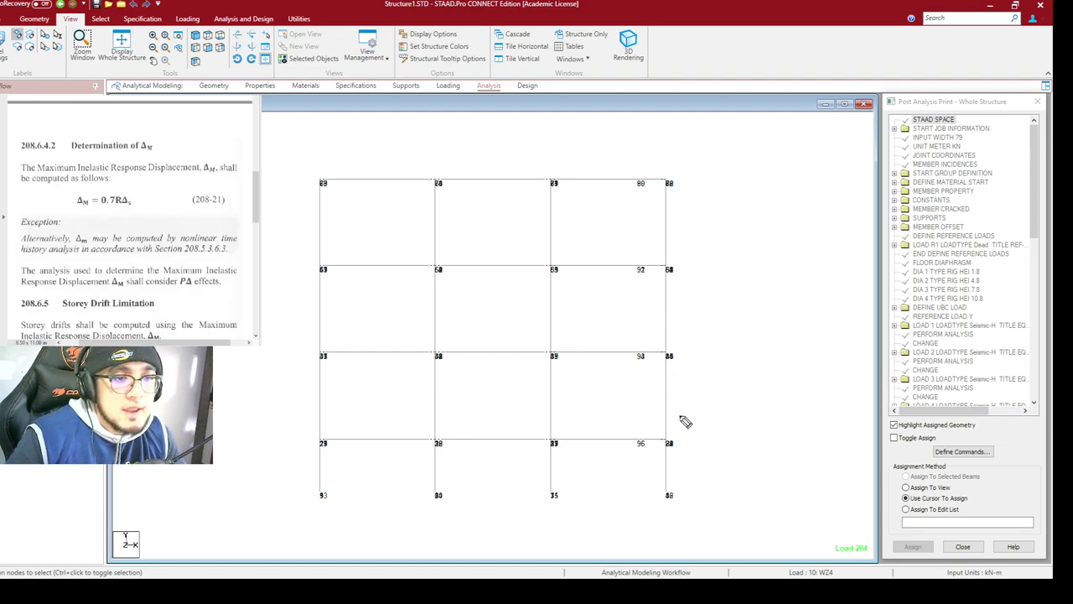
pyautogui.moveTo(671, 495)
pyautogui.mouseDown()
pyautogui.moveTo(656, 403)
pyautogui.moveTo(669, 298)
pyautogui.moveTo(740, 168)
pyautogui.mouseUp()
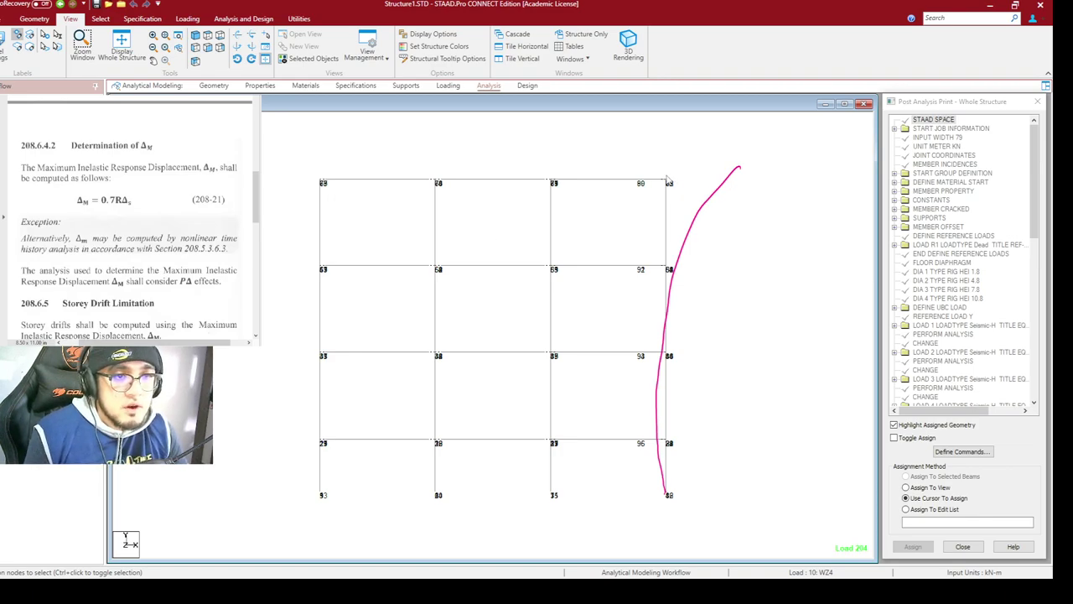
pyautogui.moveTo(665, 178); pyautogui.dragTo(726, 181)
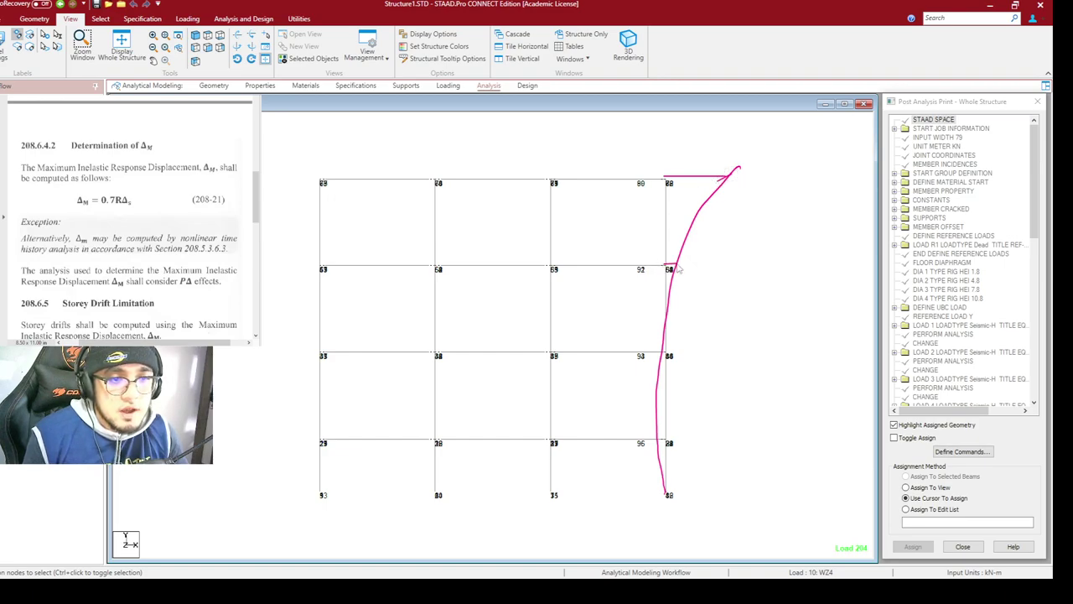
pyautogui.moveTo(670, 263)
pyautogui.mouseDown()
pyautogui.moveTo(656, 271)
pyautogui.moveTo(682, 263)
pyautogui.mouseUp()
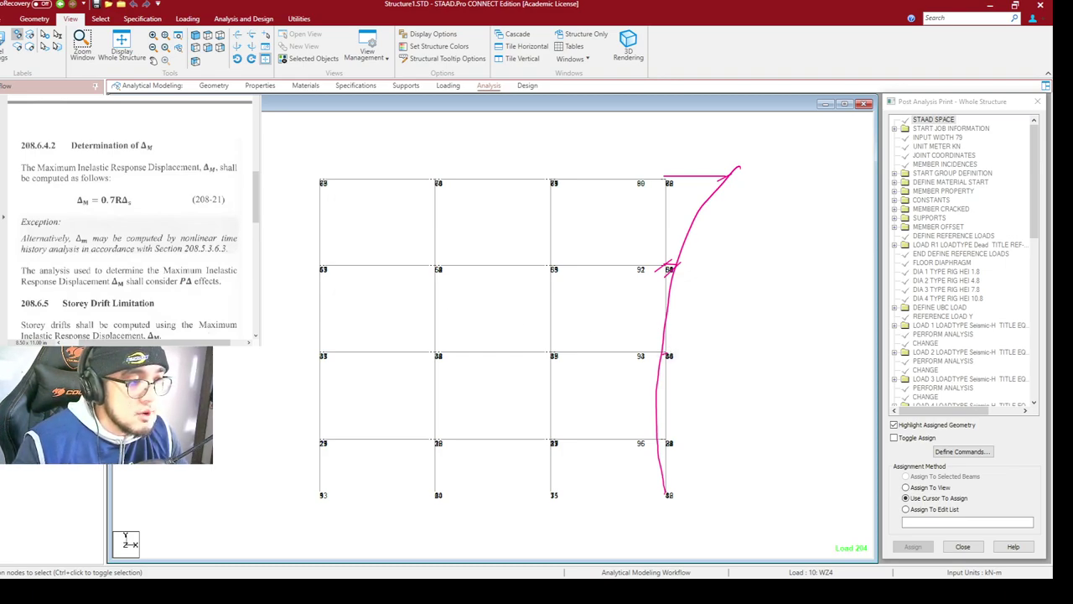
pyautogui.press('Escape')
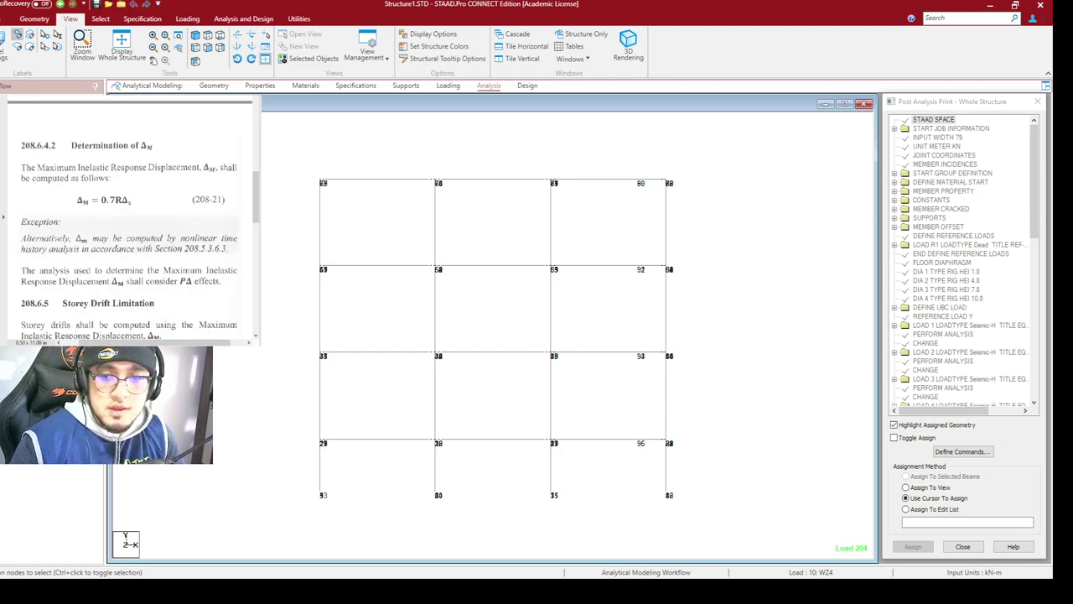
# Enlarge equation 208-21 in the reference document and handwrite ΔM = 0.7RΔs above the frame
pyautogui.scroll(-2, 133, 217)
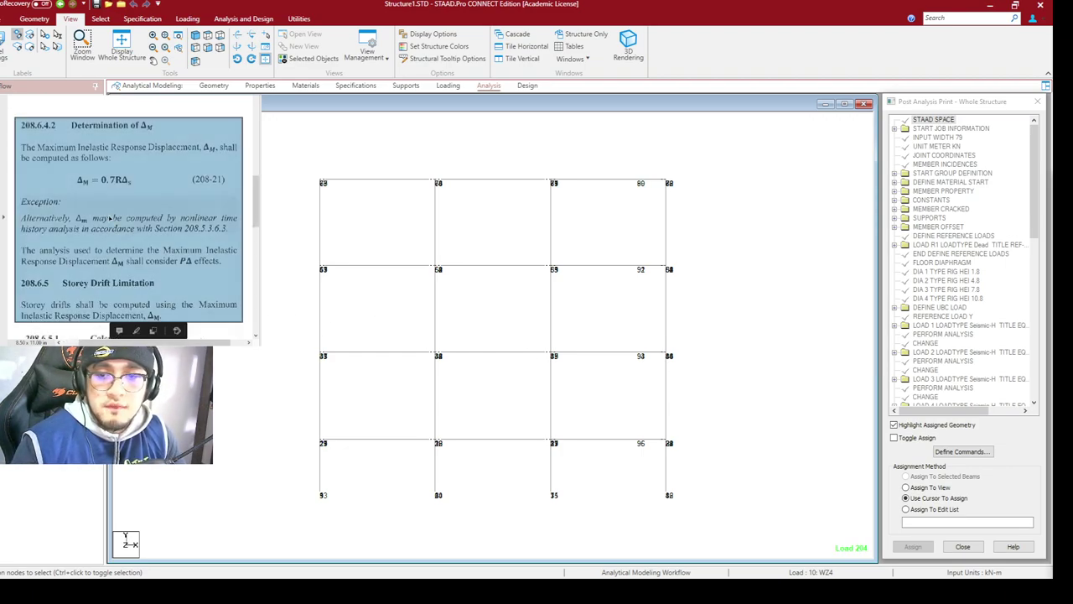
pyautogui.keyDown('ctrl'); pyautogui.scroll(5, 106, 216); pyautogui.keyUp('ctrl')
pyautogui.scroll(2, 95, 208)
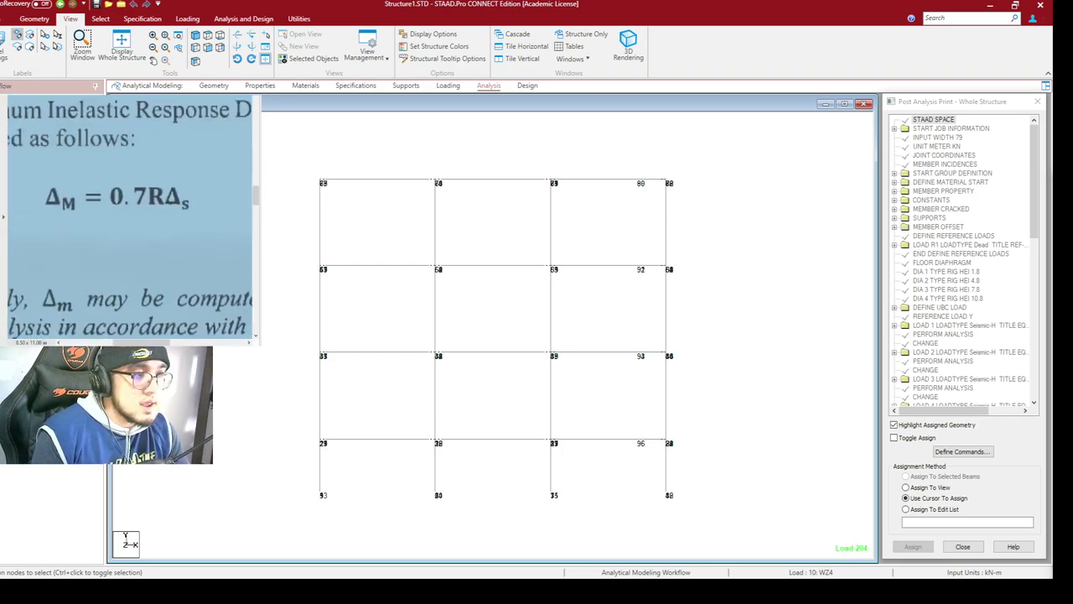
pyautogui.moveTo(547, 149)
pyautogui.mouseDown()
pyautogui.moveTo(555, 132)
pyautogui.moveTo(582, 151)
pyautogui.moveTo(610, 138)
pyautogui.mouseUp()
pyautogui.hotkey('ctrl', 'z')
pyautogui.moveTo(593, 144)
pyautogui.mouseDown()
pyautogui.moveTo(629, 130)
pyautogui.moveTo(653, 149)
pyautogui.mouseUp()
pyautogui.click(643, 143)
pyautogui.moveTo(654, 131)
pyautogui.mouseDown()
pyautogui.moveTo(667, 149)
pyautogui.moveTo(656, 152)
pyautogui.moveTo(674, 151)
pyautogui.mouseUp()
pyautogui.hotkey('ctrl', 'z')
pyautogui.hotkey('ctrl', 'z')
pyautogui.hotkey('ctrl', 'z')
pyautogui.moveTo(673, 129)
pyautogui.mouseDown()
pyautogui.moveTo(689, 152)
pyautogui.moveTo(722, 152)
pyautogui.mouseUp()
# Circle Δs in the handwritten equation and annotate it as "Story drift"
pyautogui.moveTo(701, 152)
pyautogui.mouseDown()
pyautogui.moveTo(705, 124)
pyautogui.moveTo(693, 156)
pyautogui.moveTo(732, 136)
pyautogui.mouseUp()
pyautogui.moveTo(701, 182)
pyautogui.mouseDown()
pyautogui.moveTo(713, 208)
pyautogui.moveTo(771, 203)
pyautogui.moveTo(752, 240)
pyautogui.moveTo(771, 227)
pyautogui.moveTo(797, 231)
pyautogui.mouseUp()
pyautogui.moveTo(587, 125); pyautogui.dragTo(595, 141)
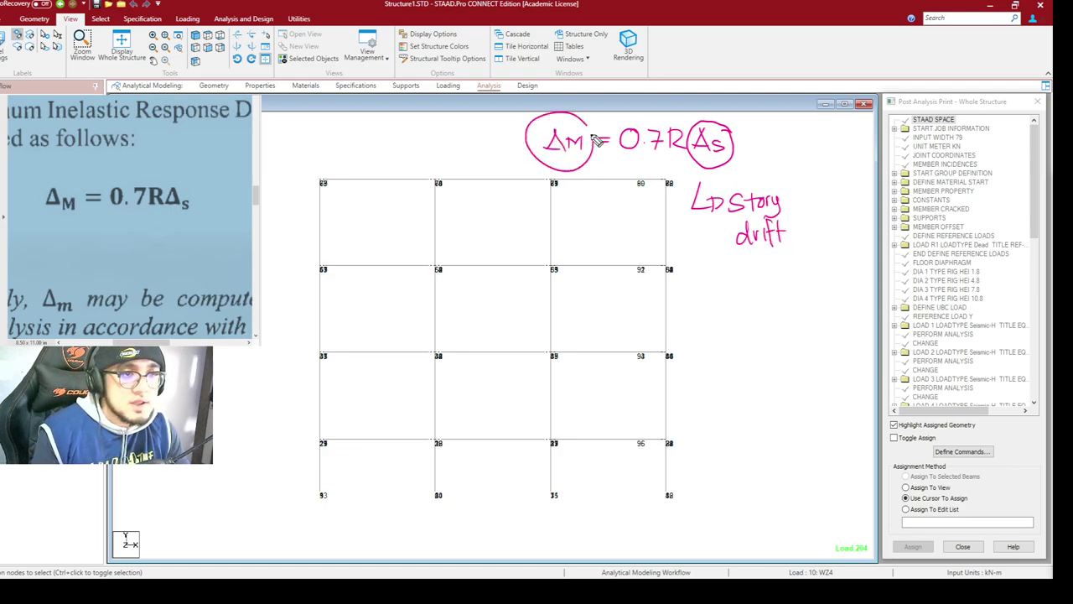
pyautogui.hotkey('ctrl', 'z')
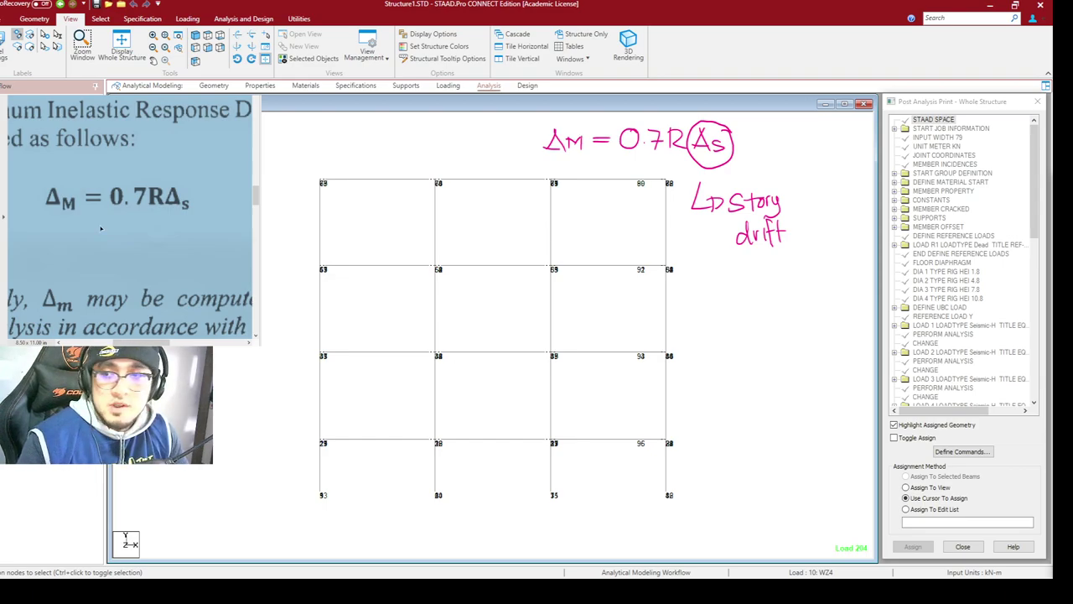
# Consult section 208.6.5.1 in the reference document and handwrite its short-period limit T < 0.7s : ΔM = 0.025(H)
pyautogui.scroll(-10, 101, 228)
pyautogui.keyDown('ctrl'); pyautogui.scroll(-2, 141, 194); pyautogui.keyUp('ctrl')
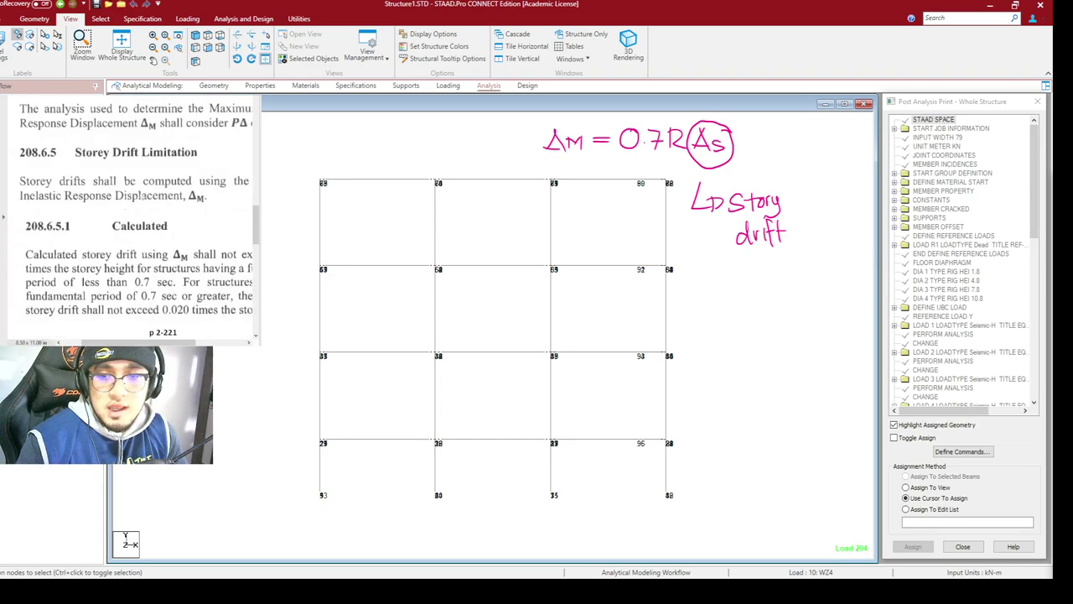
pyautogui.scroll(-1, 141, 195)
pyautogui.keyDown('ctrl'); pyautogui.scroll(-3, 157, 332); pyautogui.keyUp('ctrl')
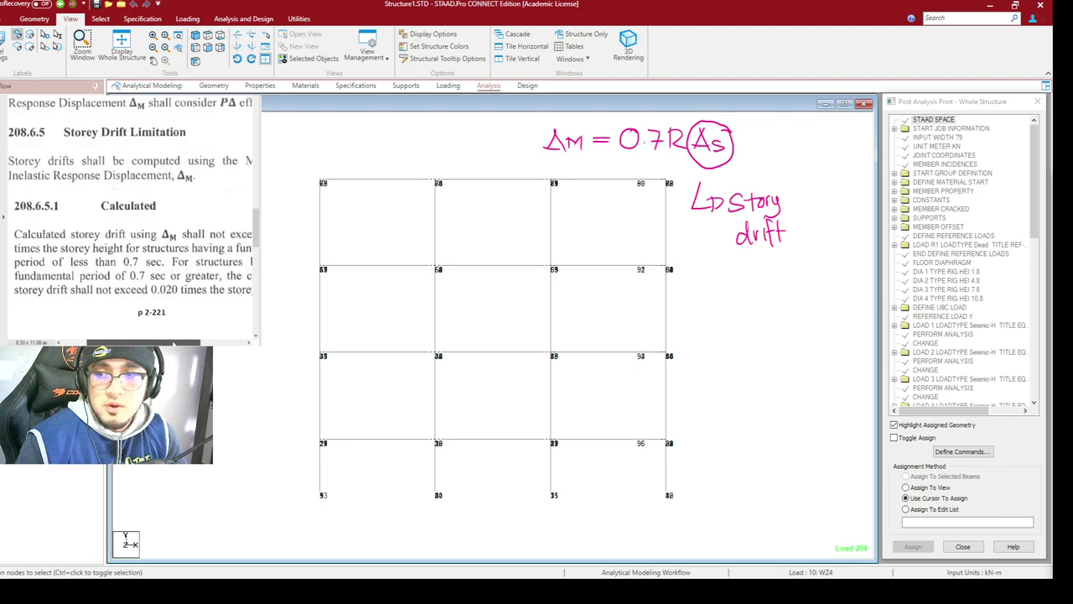
pyautogui.hscroll(2, 156, 332)
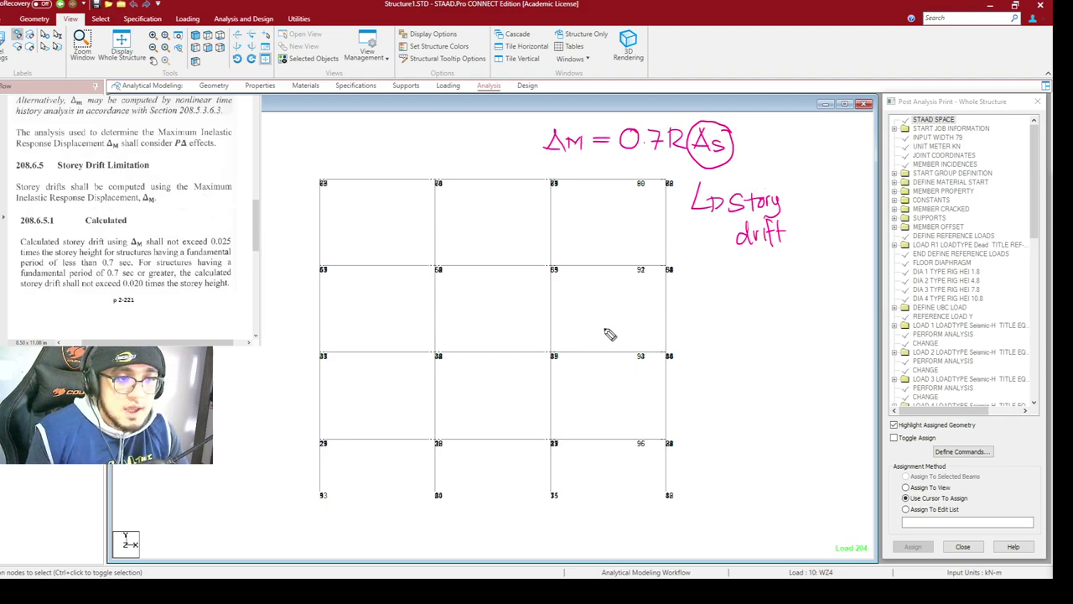
pyautogui.moveTo(591, 302); pyautogui.dragTo(592, 325)
pyautogui.moveTo(576, 302); pyautogui.dragTo(608, 301)
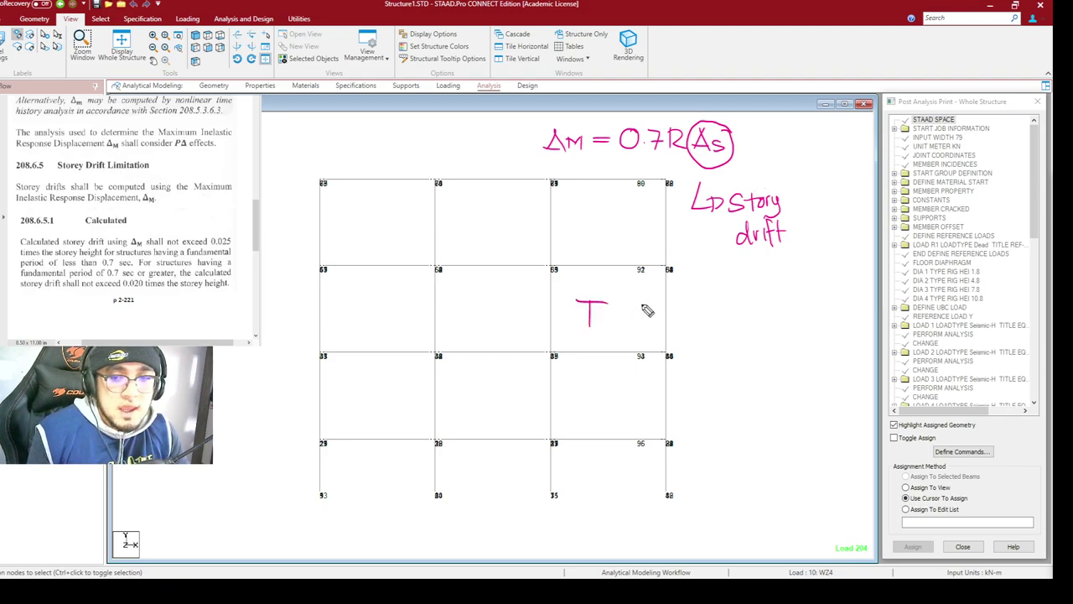
pyautogui.moveTo(638, 303)
pyautogui.mouseDown()
pyautogui.moveTo(622, 312)
pyautogui.moveTo(678, 307)
pyautogui.moveTo(691, 320)
pyautogui.mouseUp()
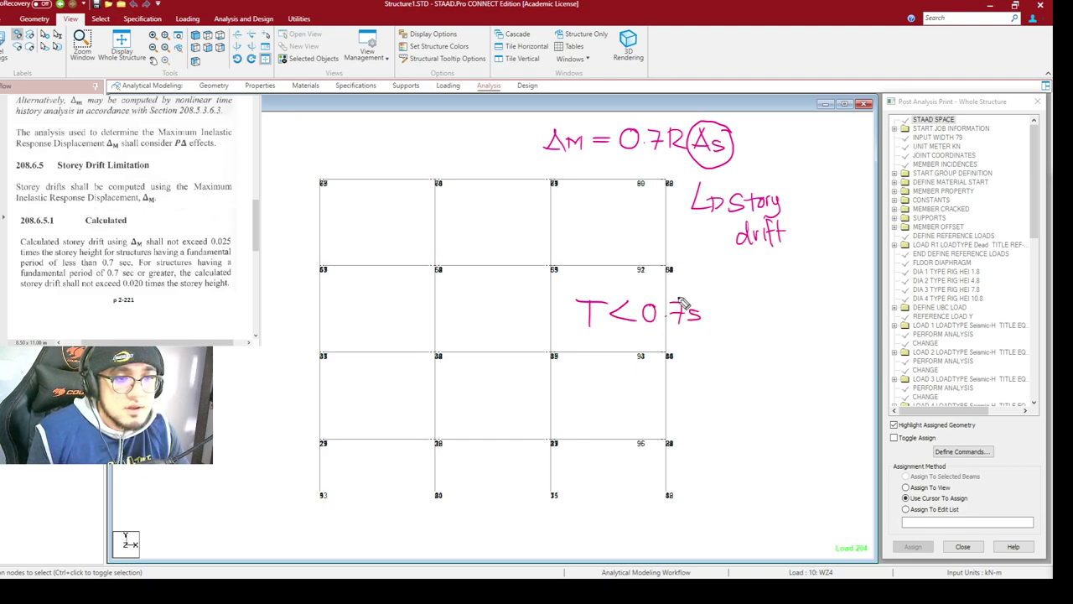
pyautogui.click(728, 308)
pyautogui.click(728, 317)
pyautogui.moveTo(764, 302)
pyautogui.mouseDown()
pyautogui.moveTo(792, 321)
pyautogui.moveTo(803, 307)
pyautogui.mouseUp()
pyautogui.moveTo(789, 317)
pyautogui.mouseDown()
pyautogui.moveTo(820, 303)
pyautogui.moveTo(816, 321)
pyautogui.moveTo(825, 310)
pyautogui.moveTo(859, 325)
pyautogui.moveTo(861, 310)
pyautogui.moveTo(909, 305)
pyautogui.mouseUp()
pyautogui.click(831, 312)
pyautogui.moveTo(907, 285); pyautogui.dragTo(912, 334)
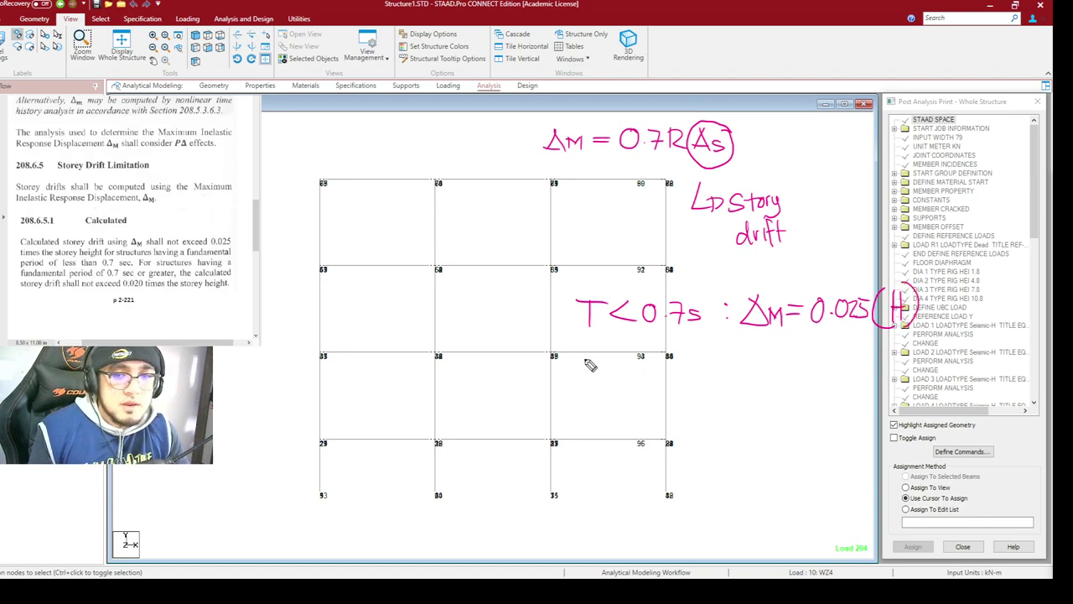
# Handwrite the long-period limit T ≥ 0.7s : ΔM = 0.02(H) and underline the notes with two slashes at the end
pyautogui.moveTo(583, 363); pyautogui.dragTo(585, 385)
pyautogui.moveTo(568, 360); pyautogui.dragTo(597, 361)
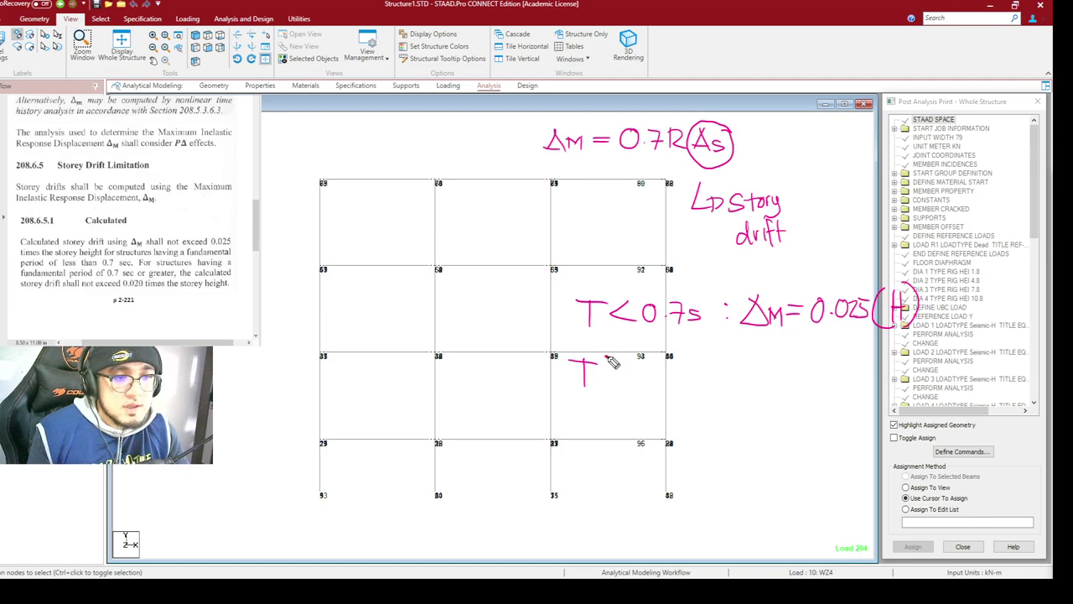
pyautogui.moveTo(602, 361)
pyautogui.mouseDown()
pyautogui.moveTo(633, 369)
pyautogui.moveTo(614, 376)
pyautogui.moveTo(680, 386)
pyautogui.mouseUp()
pyautogui.click(663, 384)
pyautogui.moveTo(705, 375)
pyautogui.mouseDown()
pyautogui.moveTo(722, 362)
pyautogui.moveTo(731, 377)
pyautogui.moveTo(742, 366)
pyautogui.moveTo(790, 360)
pyautogui.moveTo(818, 373)
pyautogui.moveTo(839, 361)
pyautogui.moveTo(855, 369)
pyautogui.moveTo(845, 379)
pyautogui.mouseUp()
pyautogui.moveTo(551, 420); pyautogui.dragTo(988, 405)
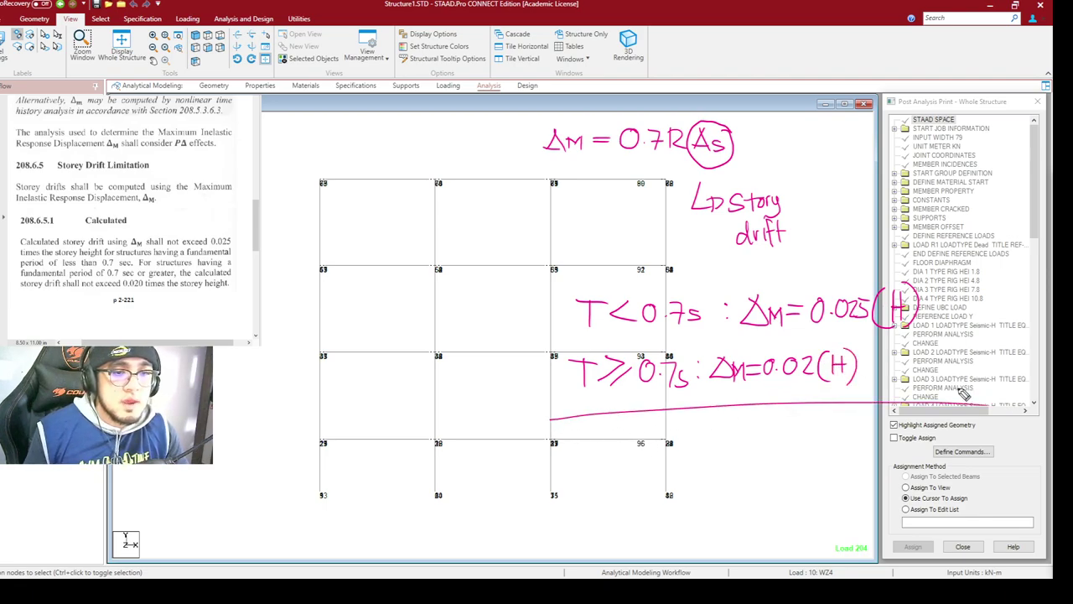
pyautogui.moveTo(959, 325); pyautogui.dragTo(851, 424)
pyautogui.moveTo(943, 352); pyautogui.dragTo(870, 440)
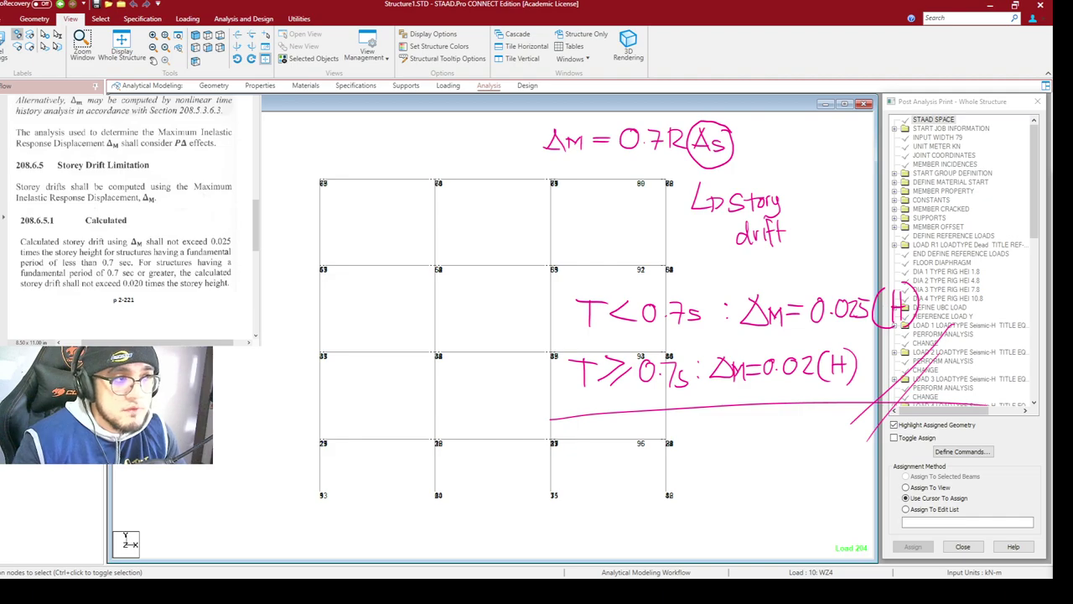
# Run the analysis, saving the modified structure first, and close the output viewer
pyautogui.click(299, 18)
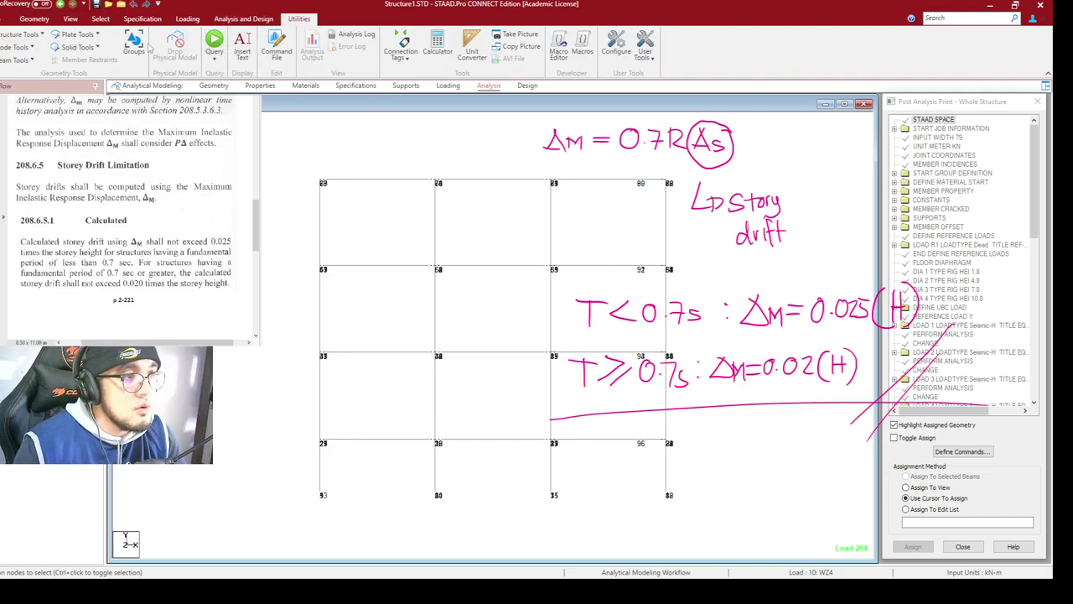
pyautogui.click(243, 19)
pyautogui.click(161, 46)
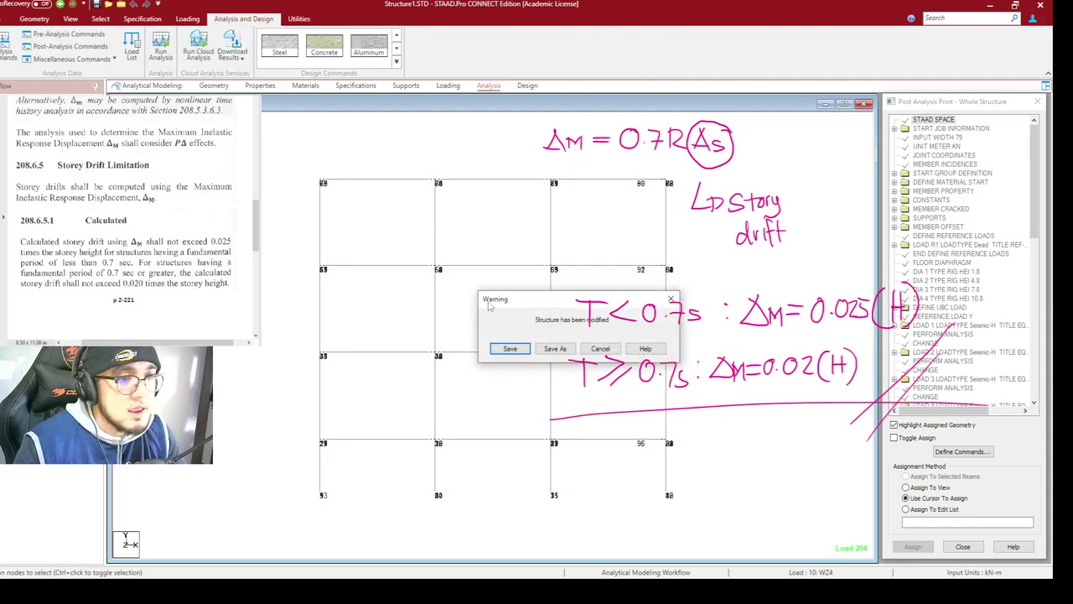
pyautogui.click(518, 349)
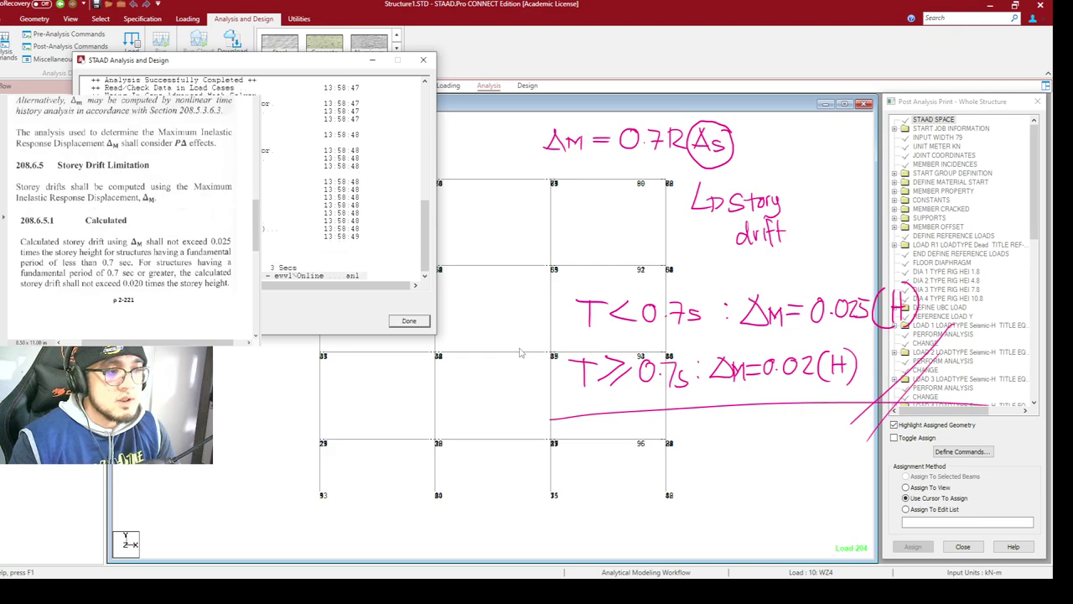
pyautogui.click(408, 322)
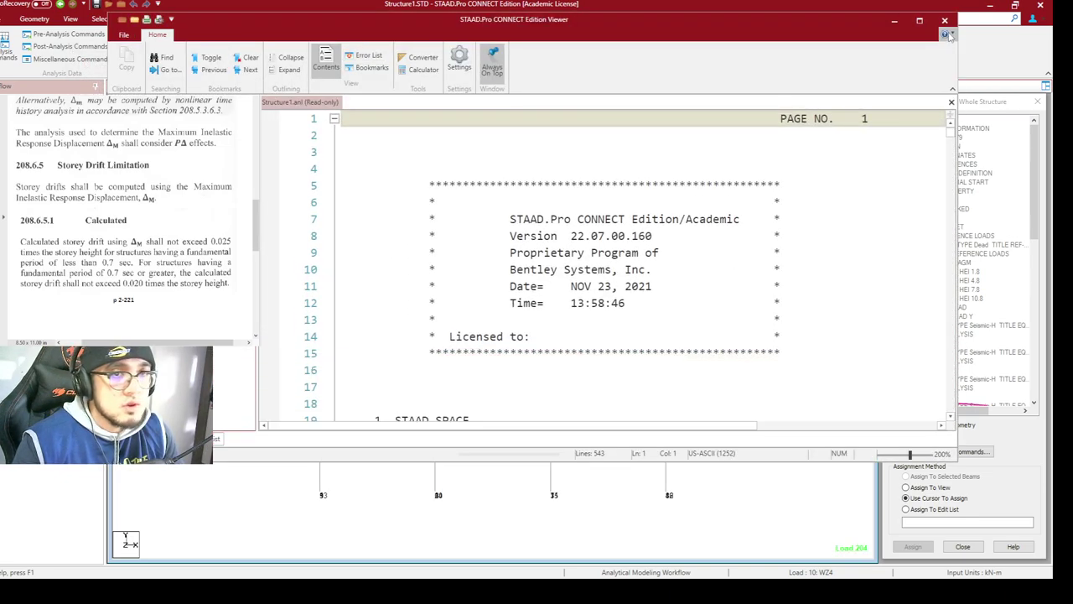
pyautogui.click(945, 21)
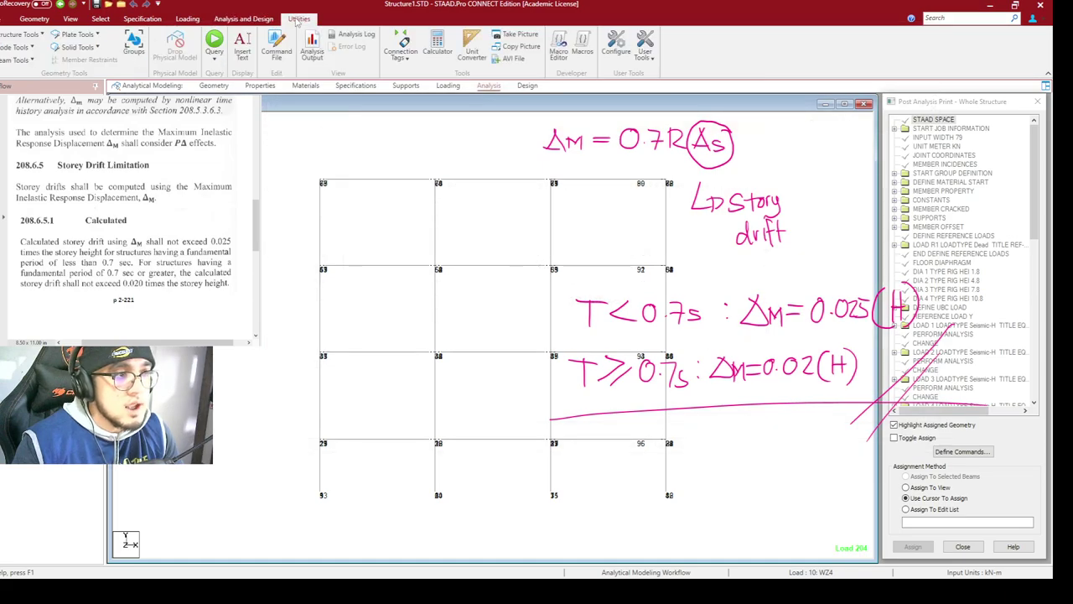
# Open the analysis output file, examine the X-direction fundamental period in the seismic results and close the viewer
pyautogui.click(312, 52)
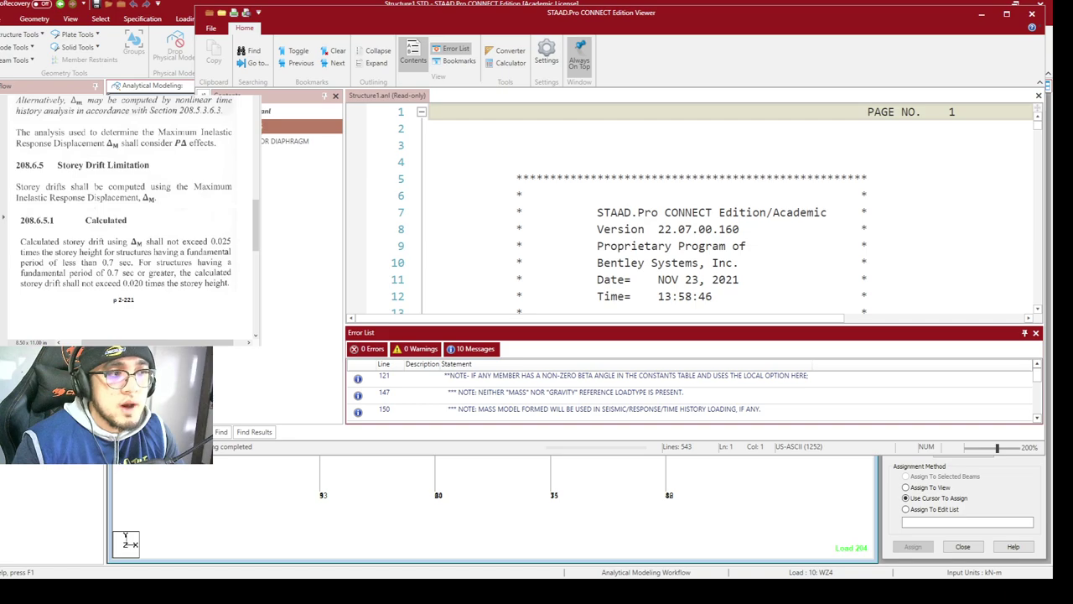
pyautogui.scroll(-4, 729, 235)
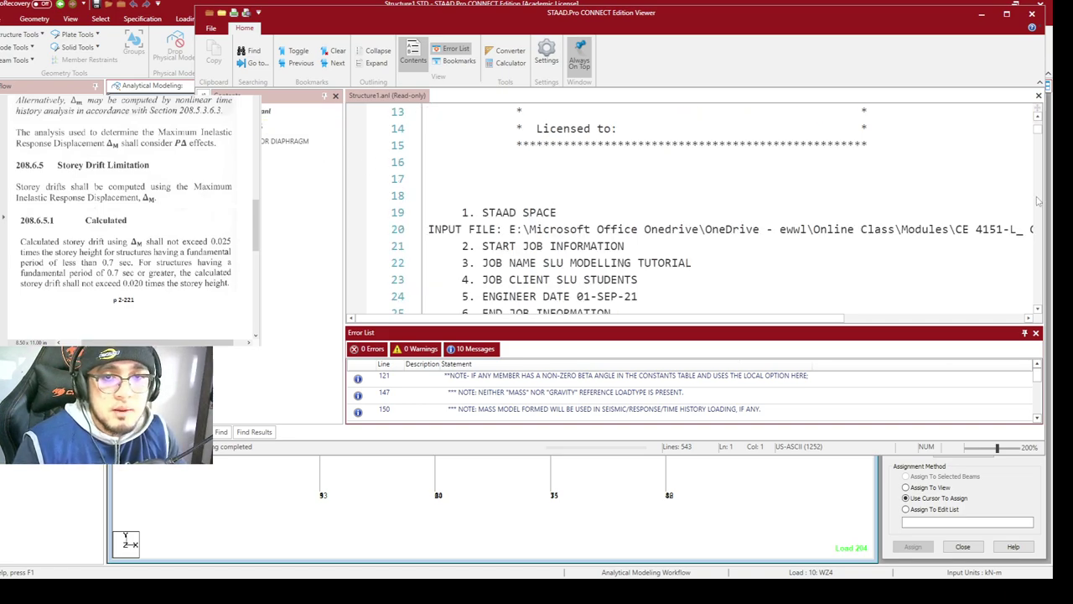
pyautogui.moveTo(742, 19); pyautogui.dragTo(704, 24)
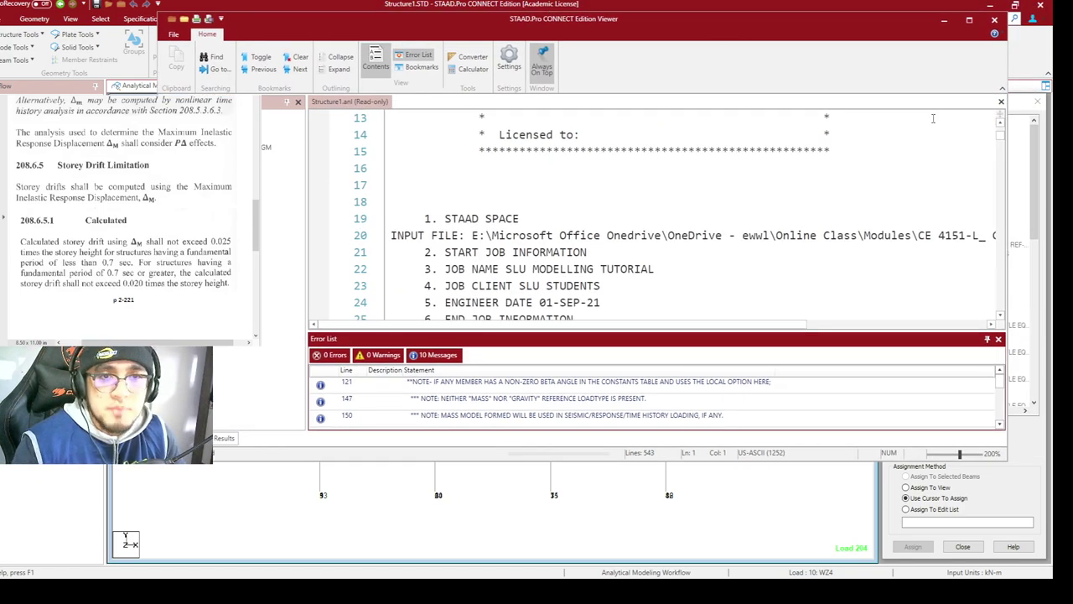
pyautogui.moveTo(998, 139); pyautogui.dragTo(987, 209)
pyautogui.scroll(12, 635, 188)
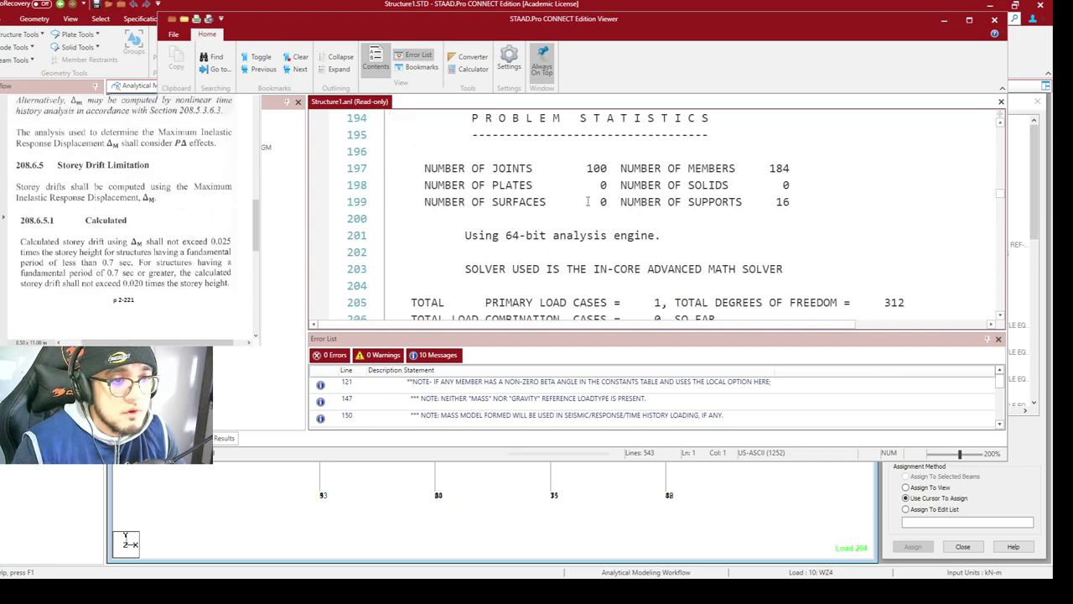
pyautogui.scroll(-10, 568, 208)
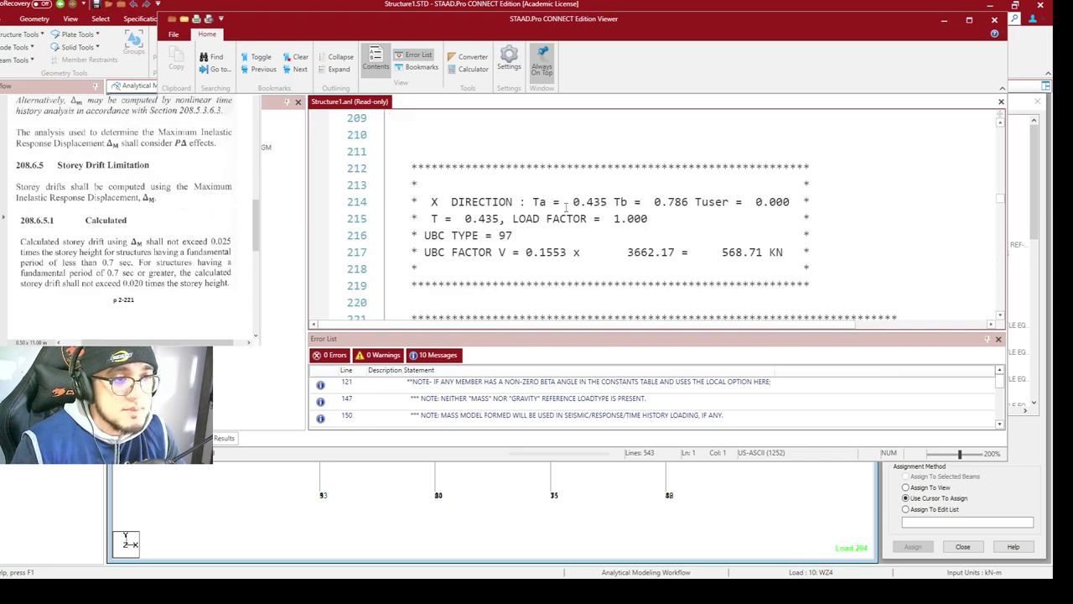
pyautogui.scroll(-1, 566, 202)
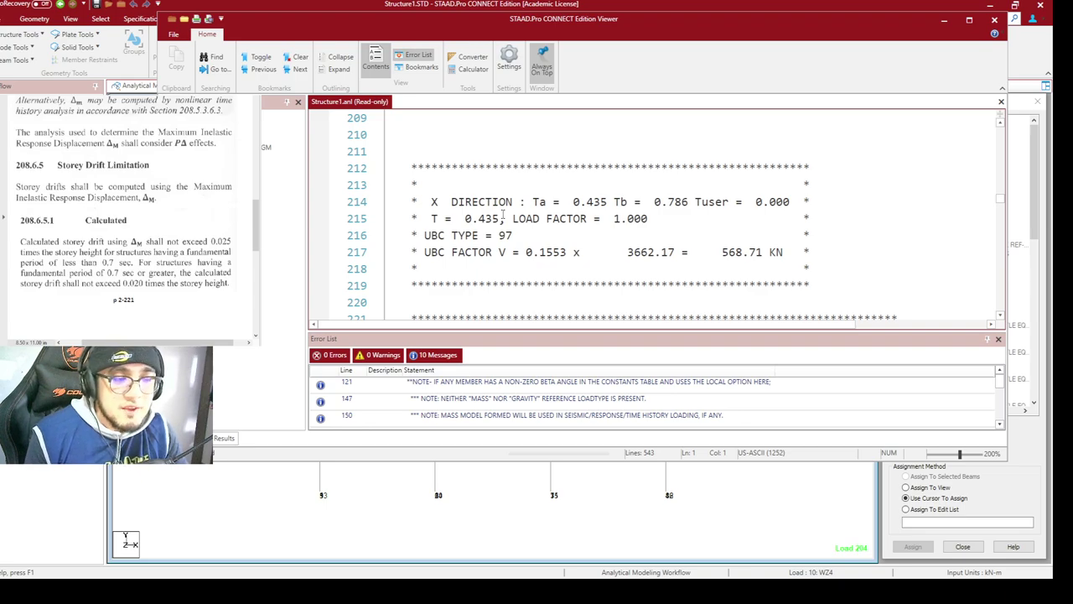
pyautogui.click(994, 20)
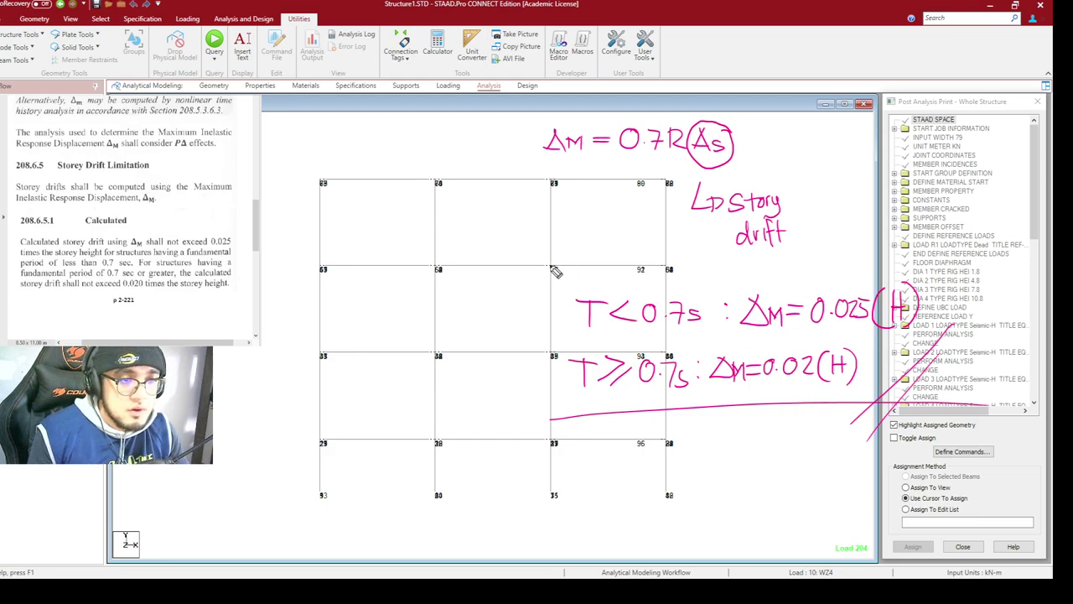
# Write the comparison 0.435 < 0.7s, circle ΔM = 0.025(H), and erase the drift limit notes below the story drift label
pyautogui.moveTo(577, 250)
pyautogui.mouseDown()
pyautogui.moveTo(567, 265)
pyautogui.moveTo(578, 251)
pyautogui.moveTo(629, 270)
pyautogui.moveTo(673, 257)
pyautogui.moveTo(700, 267)
pyautogui.moveTo(715, 252)
pyautogui.moveTo(728, 268)
pyautogui.mouseUp()
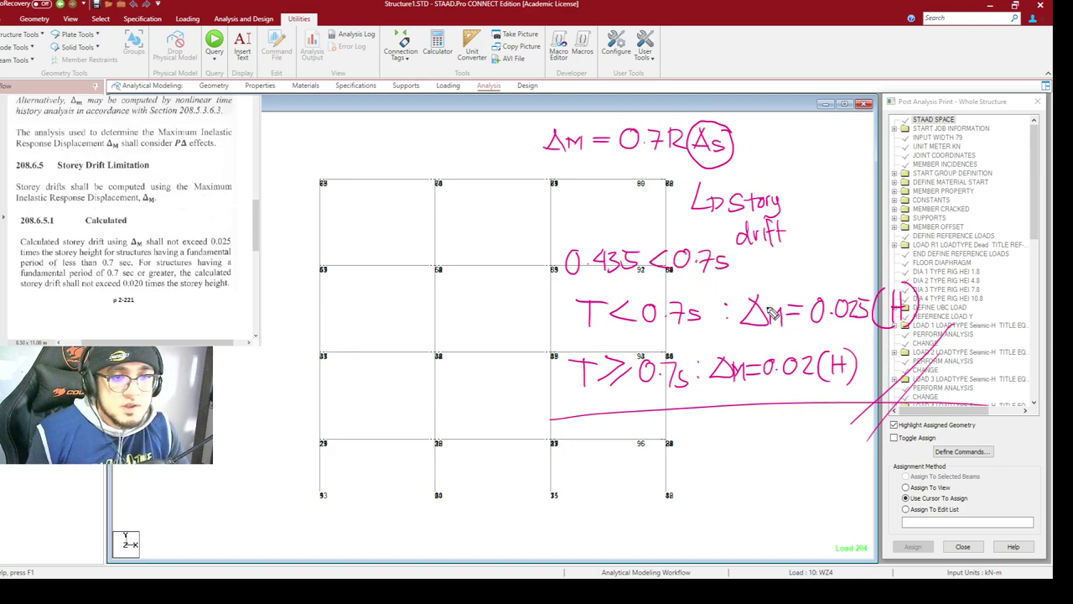
pyautogui.moveTo(929, 293)
pyautogui.mouseDown()
pyautogui.moveTo(908, 274)
pyautogui.moveTo(795, 277)
pyautogui.moveTo(773, 344)
pyautogui.moveTo(897, 347)
pyautogui.moveTo(932, 310)
pyautogui.moveTo(910, 290)
pyautogui.mouseUp()
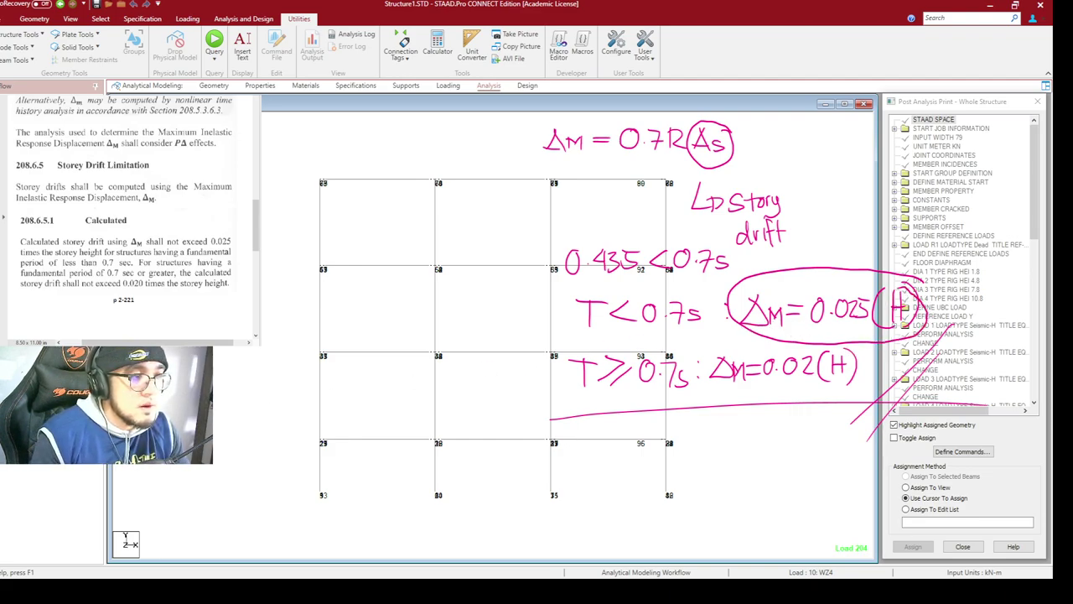
pyautogui.moveTo(938, 306)
pyautogui.mouseDown()
pyautogui.moveTo(543, 323)
pyautogui.moveTo(711, 264)
pyautogui.moveTo(596, 270)
pyautogui.moveTo(596, 255)
pyautogui.moveTo(710, 246)
pyautogui.moveTo(646, 258)
pyautogui.moveTo(681, 318)
pyautogui.moveTo(827, 340)
pyautogui.moveTo(731, 348)
pyautogui.moveTo(863, 342)
pyautogui.moveTo(617, 370)
pyautogui.moveTo(558, 398)
pyautogui.moveTo(581, 387)
pyautogui.moveTo(637, 398)
pyautogui.moveTo(684, 378)
pyautogui.moveTo(787, 373)
pyautogui.moveTo(891, 397)
pyautogui.moveTo(887, 405)
pyautogui.moveTo(727, 383)
pyautogui.mouseUp()
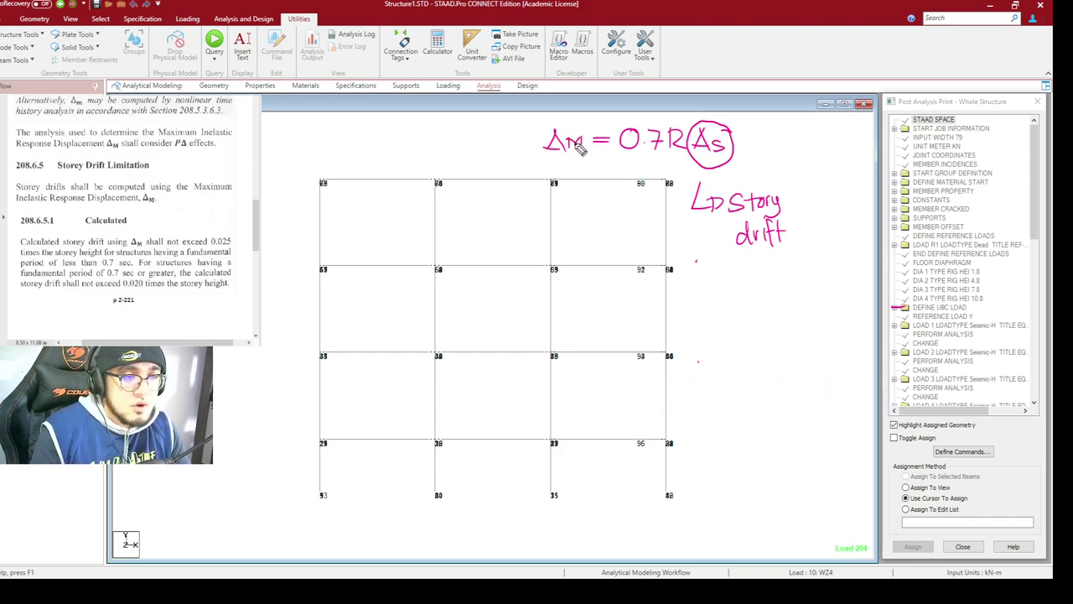
# Handwrite 0.025(H) as the left side of a new drift equation below ΔM = 0.7RΔs
pyautogui.moveTo(527, 275); pyautogui.dragTo(541, 280)
pyautogui.click(541, 286)
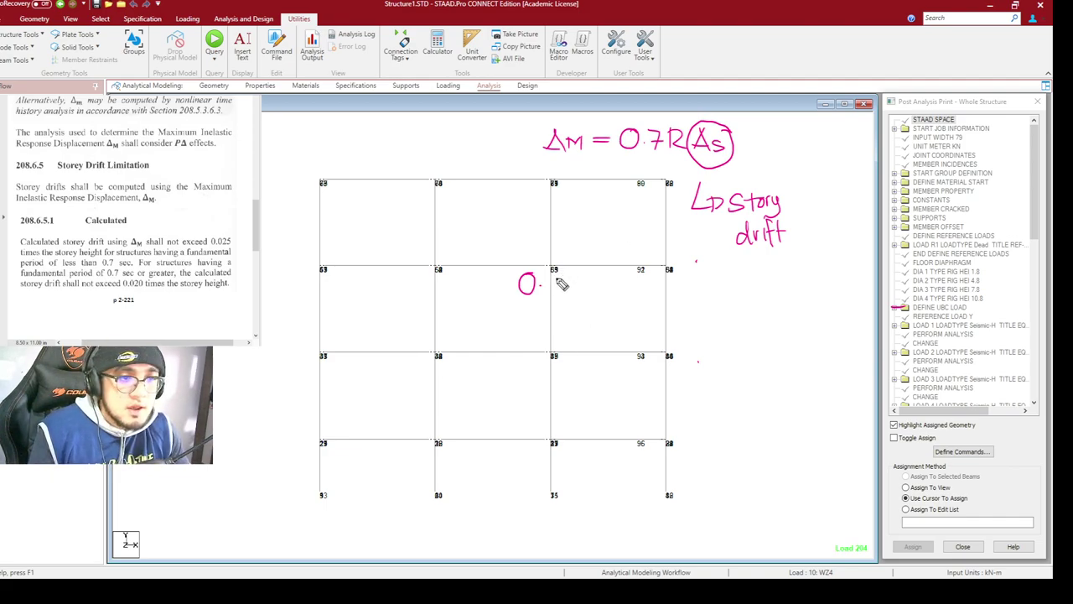
pyautogui.moveTo(562, 275); pyautogui.dragTo(614, 290)
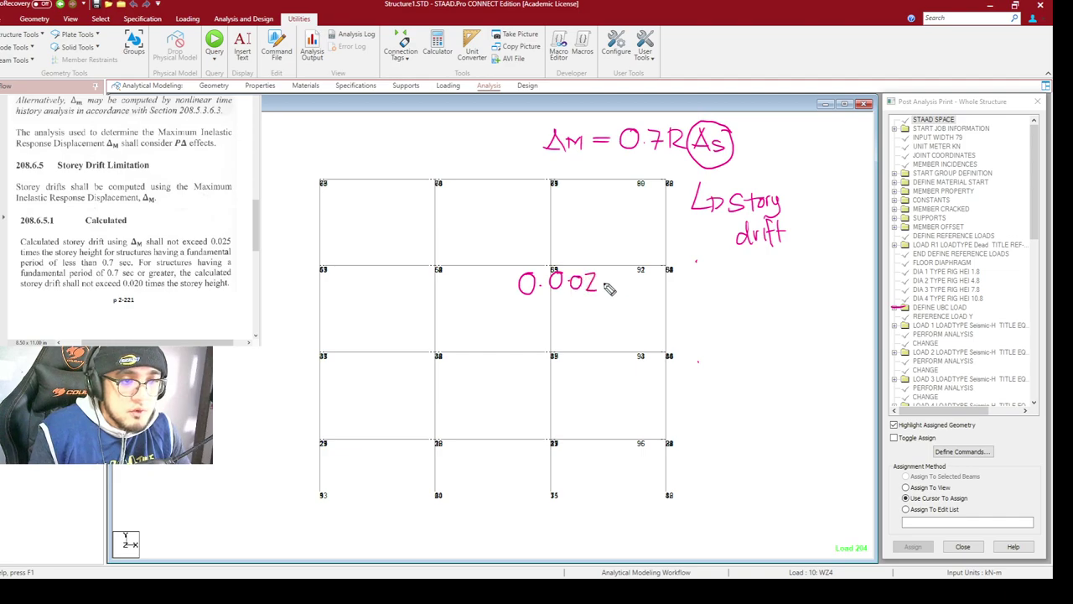
pyautogui.hotkey('ctrl', 'z')
pyautogui.hotkey('ctrl', 'z')
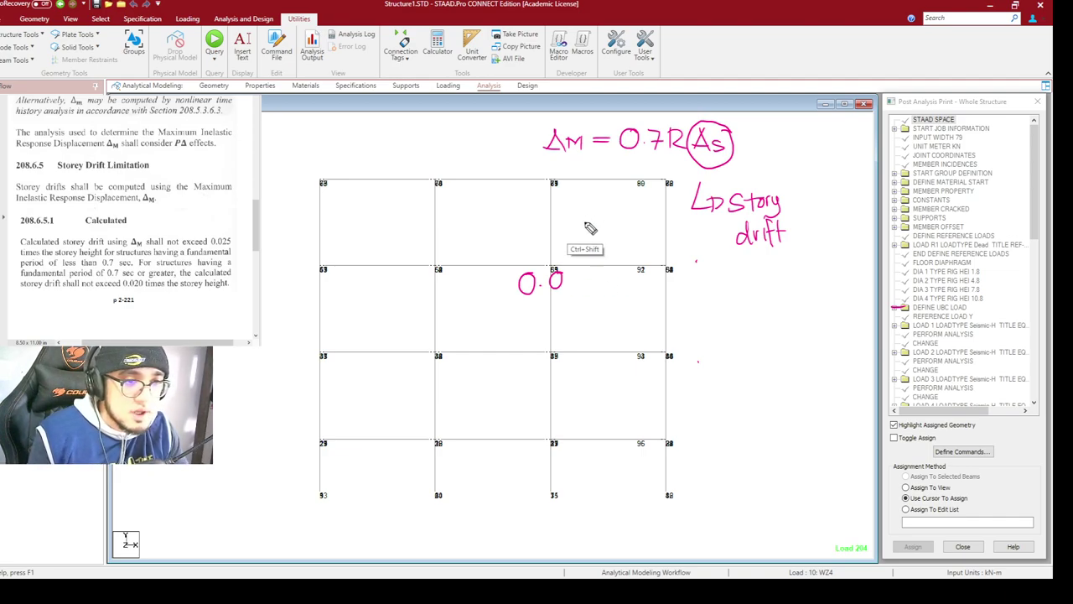
pyautogui.hotkey('ctrl', 'z')
pyautogui.moveTo(553, 282); pyautogui.dragTo(633, 294)
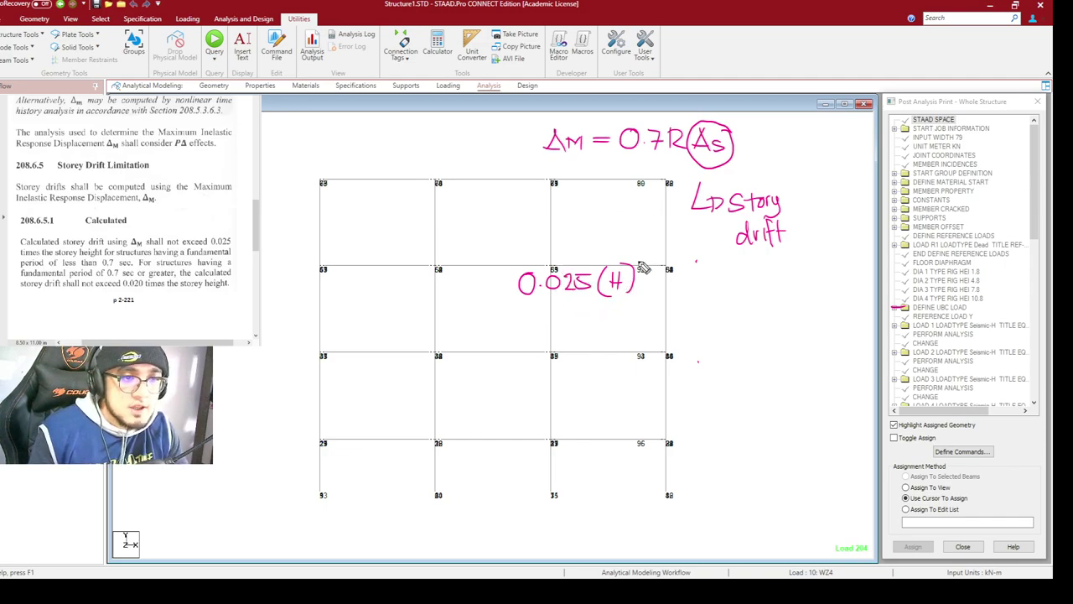
# Complete the handwritten drift equation with = 0.7(8.5) Δs on the right side
pyautogui.moveTo(650, 280); pyautogui.dragTo(663, 279)
pyautogui.moveTo(651, 287)
pyautogui.mouseDown()
pyautogui.moveTo(712, 295)
pyautogui.moveTo(704, 285)
pyautogui.moveTo(721, 279)
pyautogui.moveTo(737, 303)
pyautogui.mouseUp()
pyautogui.click(699, 290)
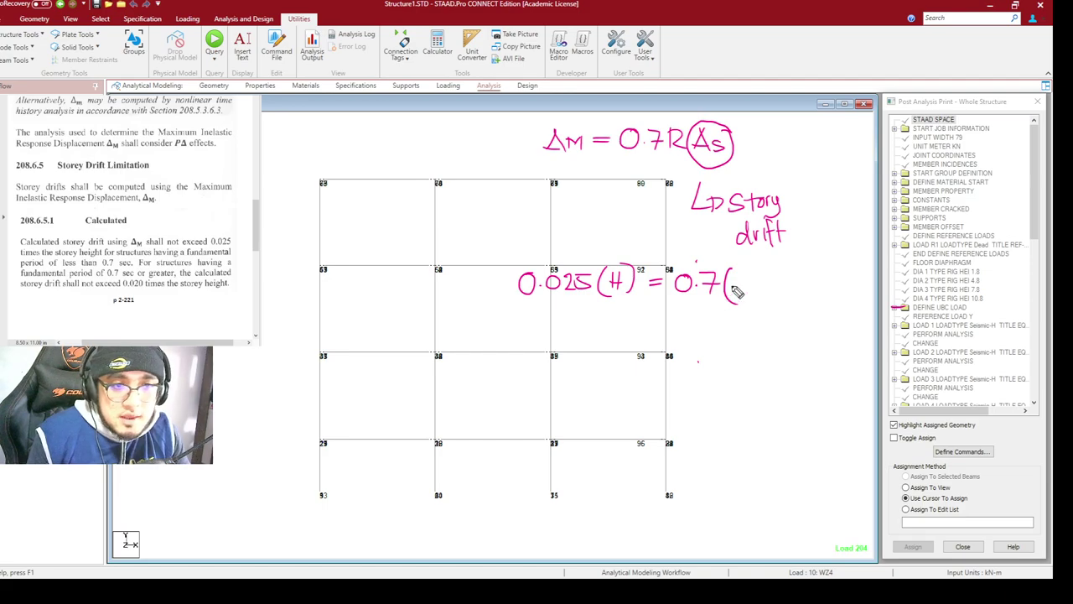
pyautogui.moveTo(743, 274)
pyautogui.mouseDown()
pyautogui.moveTo(738, 286)
pyautogui.moveTo(776, 293)
pyautogui.mouseUp()
pyautogui.click(753, 283)
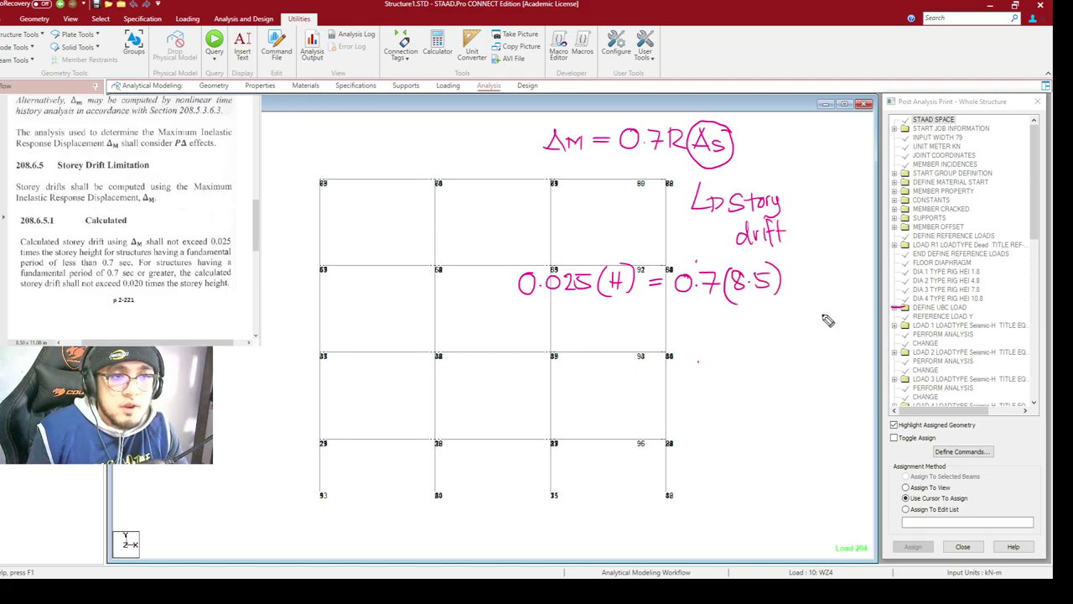
pyautogui.moveTo(802, 265)
pyautogui.mouseDown()
pyautogui.moveTo(796, 287)
pyautogui.moveTo(802, 267)
pyautogui.moveTo(818, 280)
pyautogui.moveTo(811, 287)
pyautogui.mouseUp()
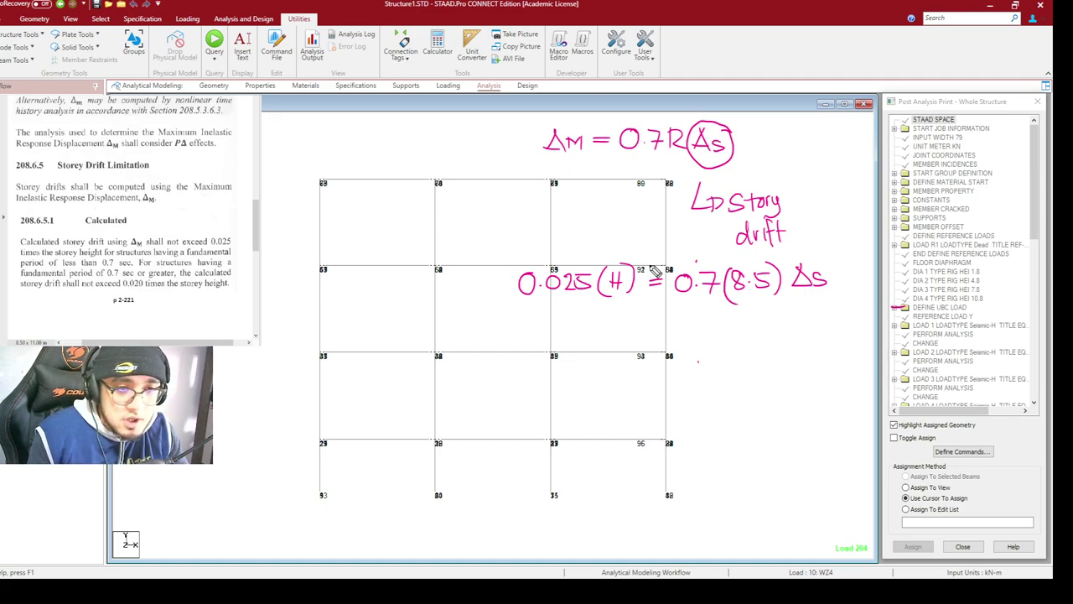
# Handwrite Δs = 0.025(H) / 0.7(8.5) below the drift equation and start another Δs = line beneath it
pyautogui.moveTo(684, 338)
pyautogui.mouseDown()
pyautogui.moveTo(697, 324)
pyautogui.moveTo(711, 340)
pyautogui.moveTo(742, 331)
pyautogui.mouseUp()
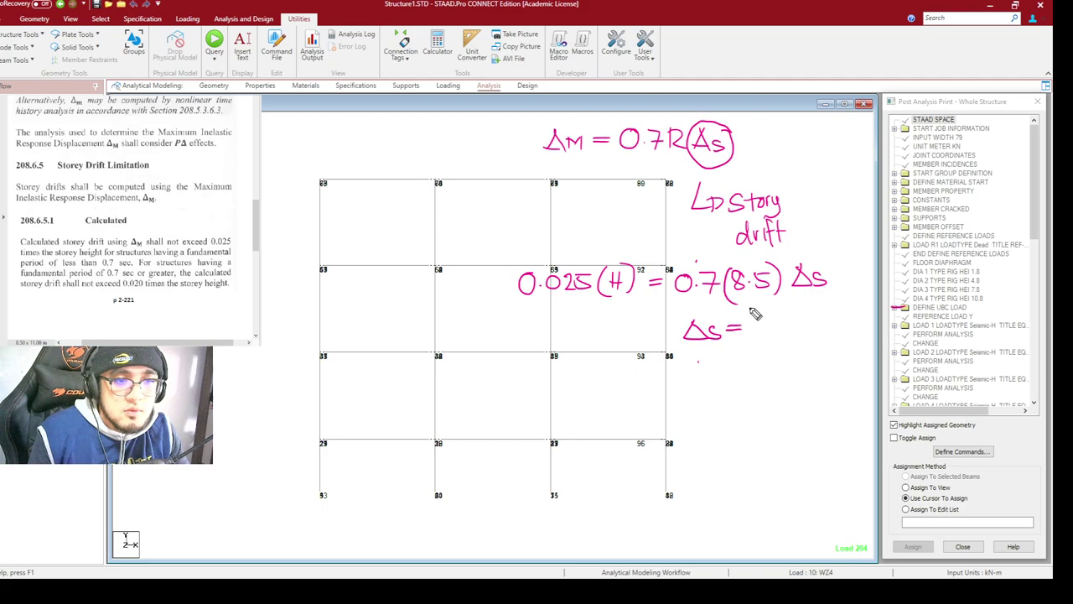
pyautogui.moveTo(780, 329)
pyautogui.mouseDown()
pyautogui.moveTo(805, 339)
pyautogui.moveTo(834, 322)
pyautogui.moveTo(844, 332)
pyautogui.moveTo(849, 318)
pyautogui.moveTo(846, 341)
pyautogui.moveTo(824, 340)
pyautogui.moveTo(859, 336)
pyautogui.mouseUp()
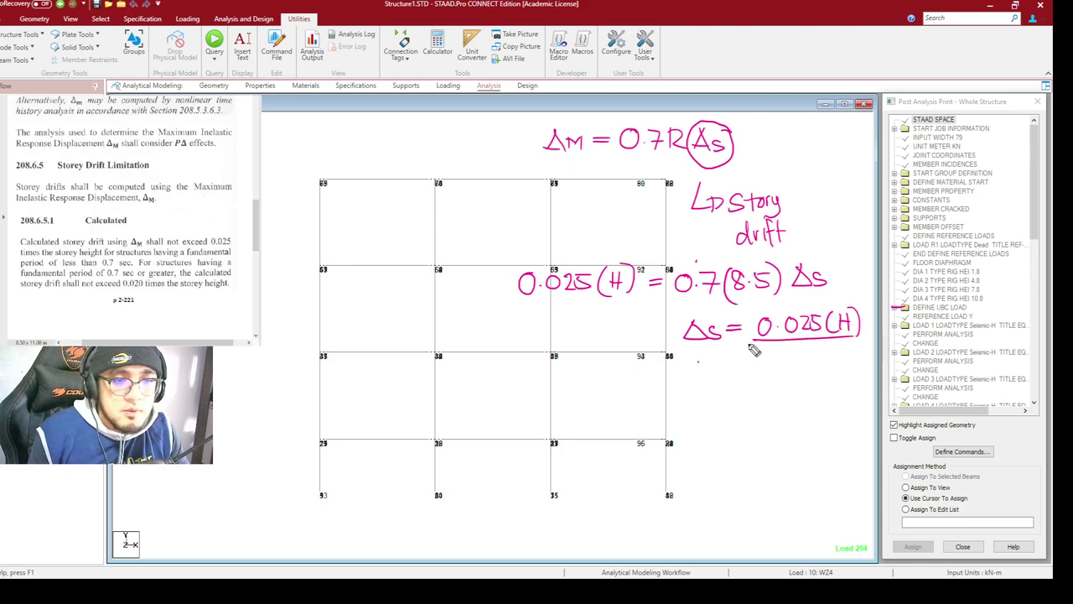
pyautogui.moveTo(756, 349)
pyautogui.mouseDown()
pyautogui.moveTo(779, 375)
pyautogui.moveTo(809, 351)
pyautogui.moveTo(825, 359)
pyautogui.moveTo(849, 372)
pyautogui.mouseUp()
pyautogui.click(765, 363)
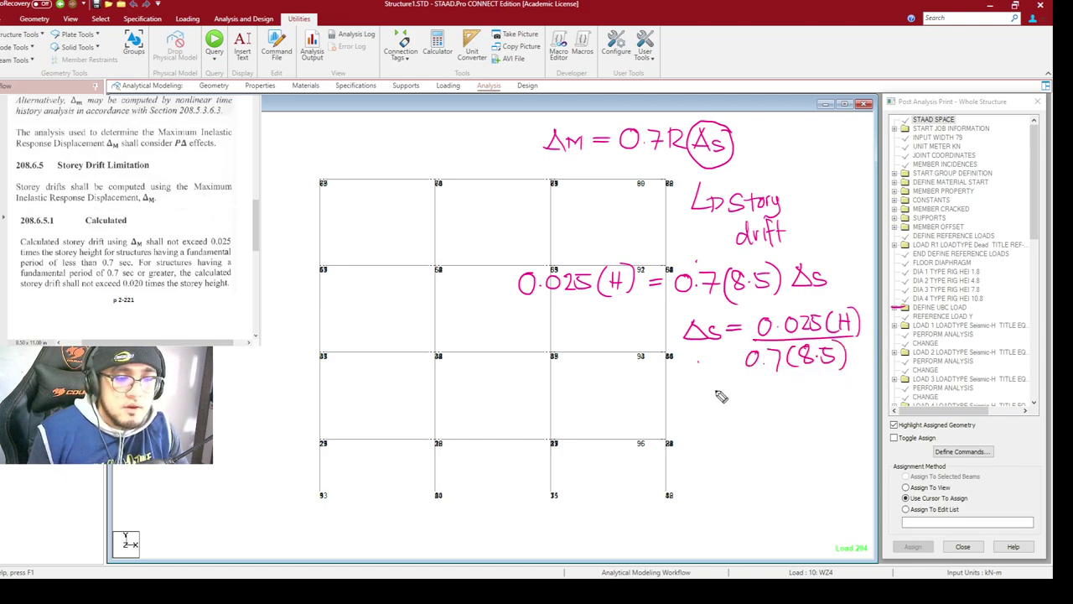
pyautogui.moveTo(693, 393)
pyautogui.mouseDown()
pyautogui.moveTo(714, 413)
pyautogui.moveTo(740, 401)
pyautogui.mouseUp()
pyautogui.moveTo(728, 410); pyautogui.dragTo(741, 409)
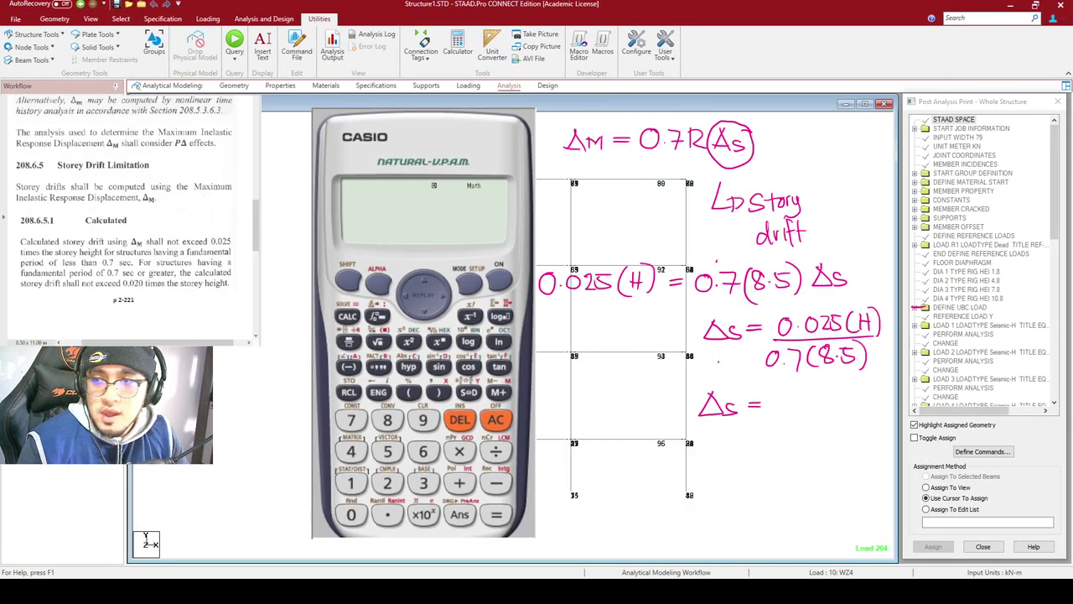
# Calculate .025÷.7÷8.5 on the calculator and convert the result to decimal form
pyautogui.click(446, 398)
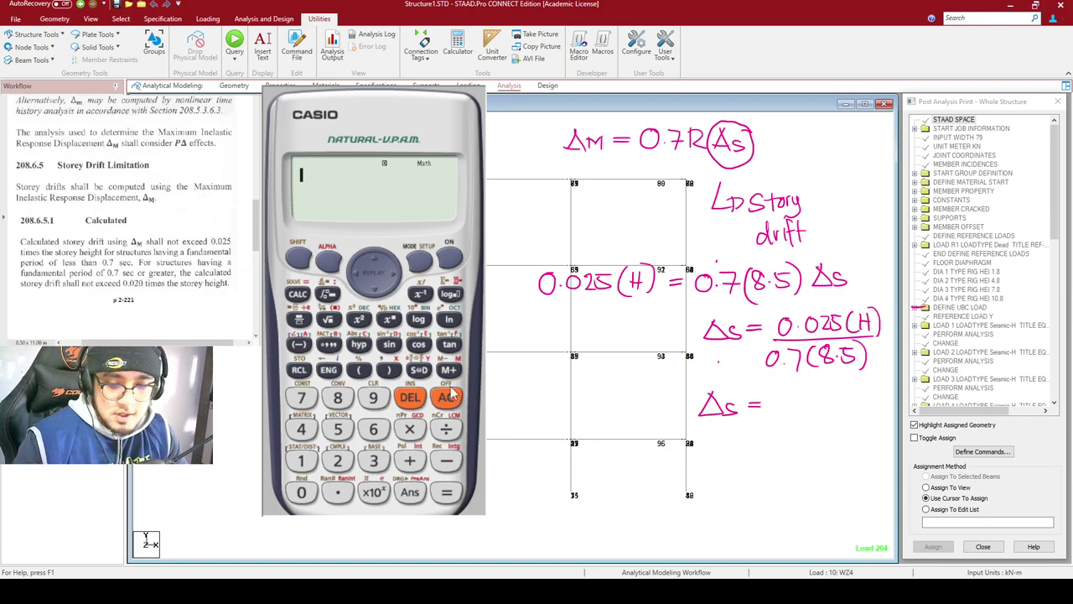
pyautogui.write('.025')
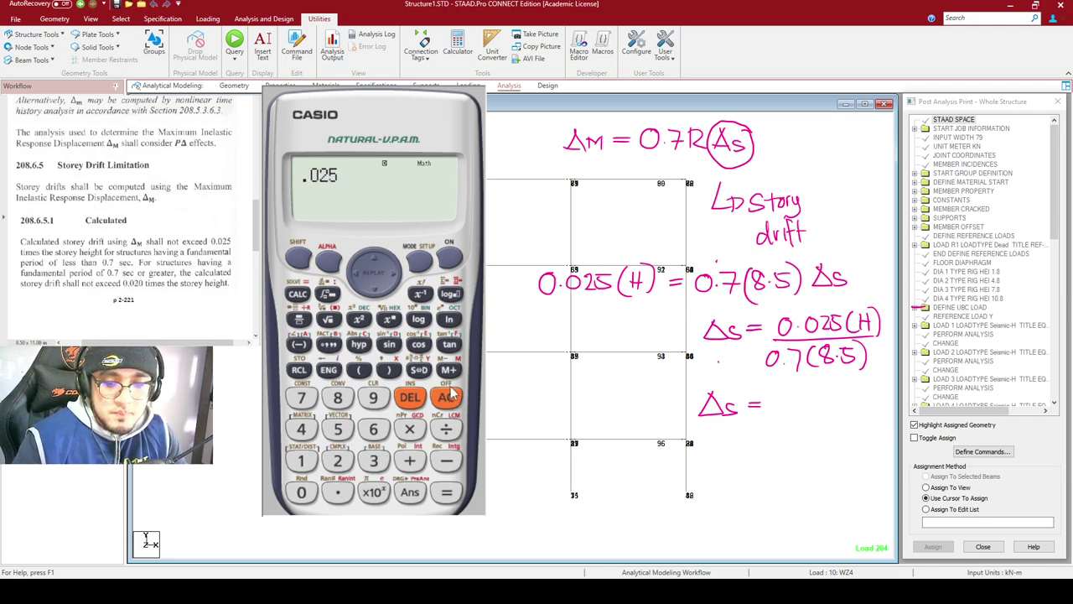
pyautogui.write('/.7')
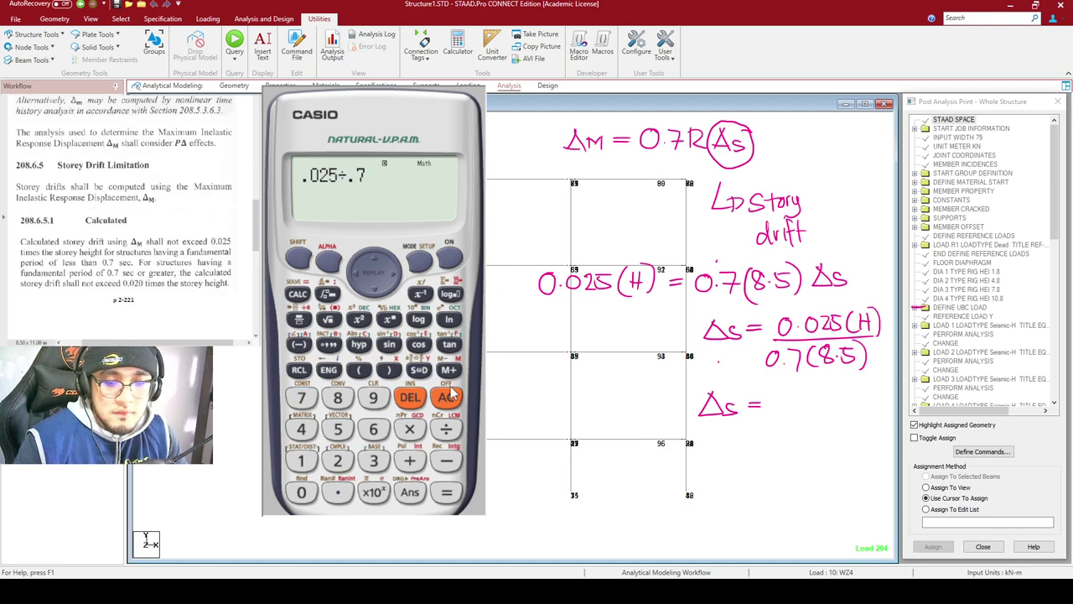
pyautogui.write('/')
pyautogui.press('Return')
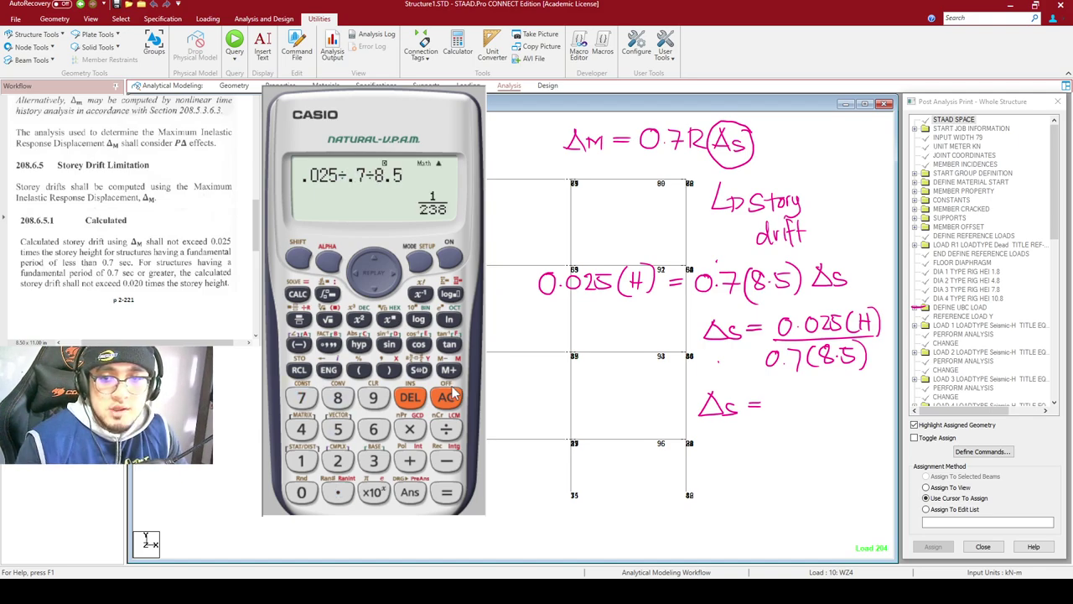
pyautogui.click(420, 370)
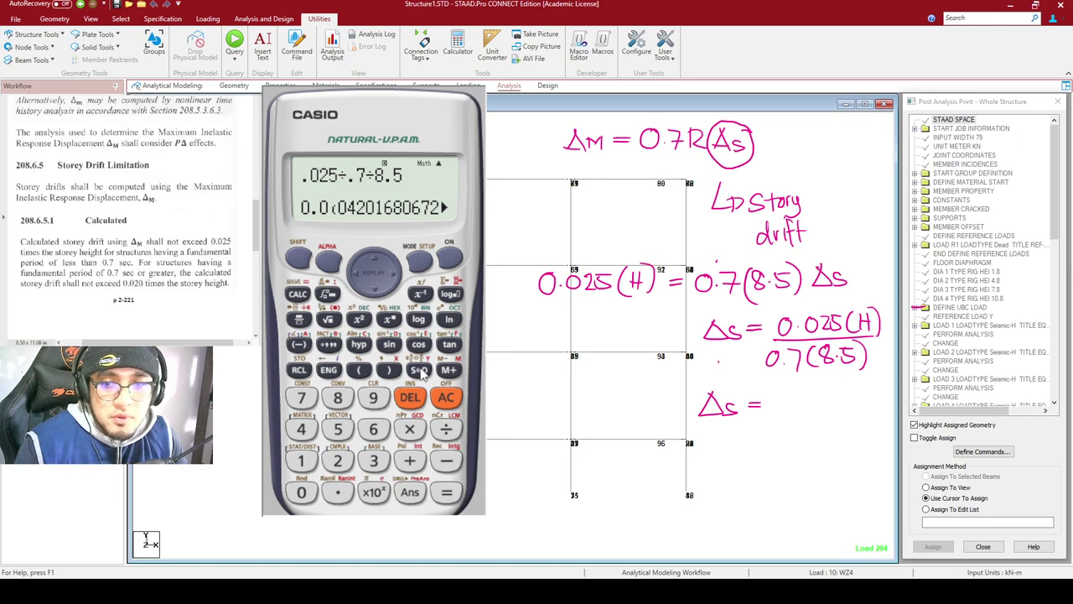
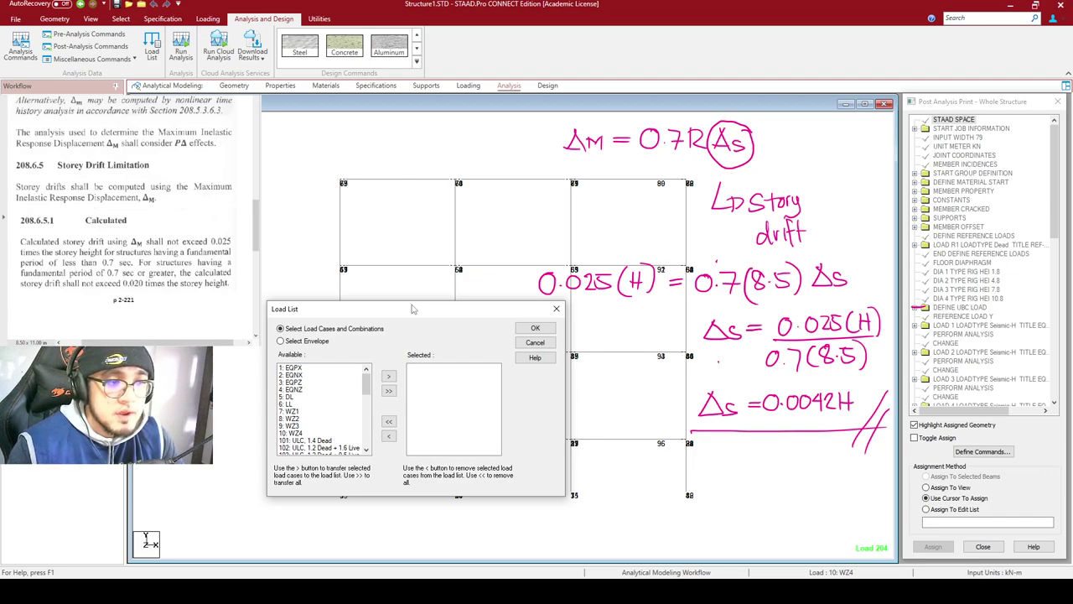
pyautogui.moveTo(365, 370); pyautogui.dragTo(370, 441)
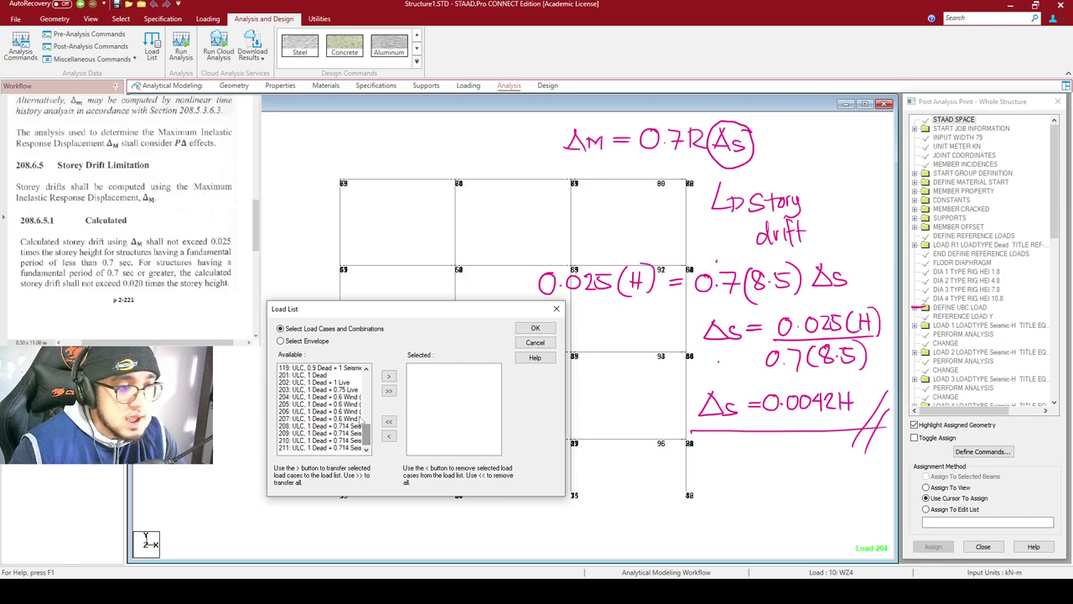
pyautogui.click(326, 375)
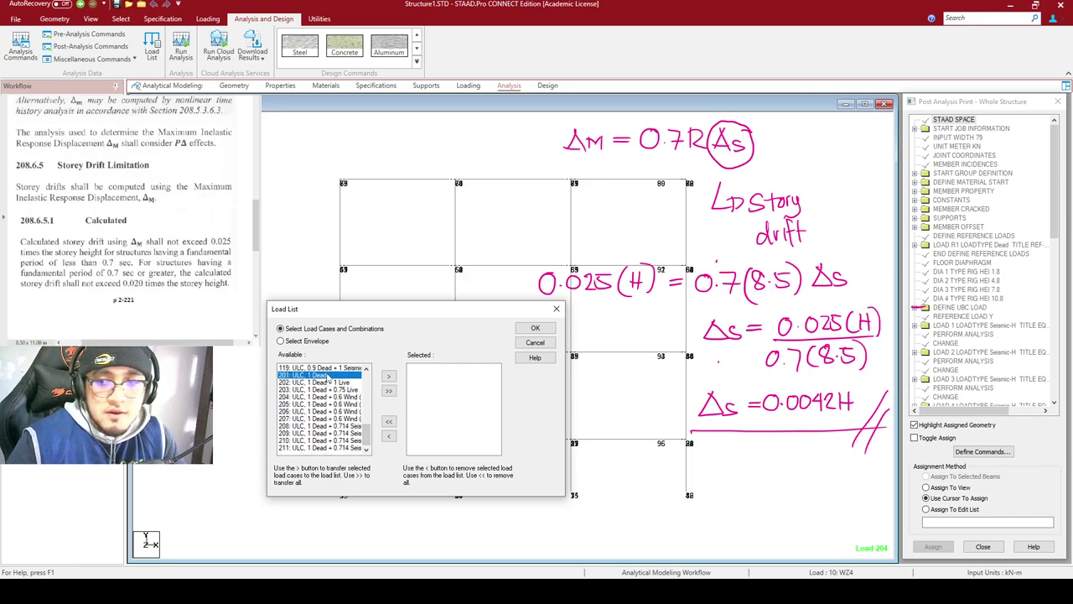
pyautogui.hotkey('shift', 'Down')
pyautogui.hotkey('shift', 'Down')
pyautogui.hotkey('shift', 'Down')
pyautogui.hotkey('shift', 'Down')
pyautogui.hotkey('shift', 'Down')
pyautogui.hotkey('shift', 'Down')
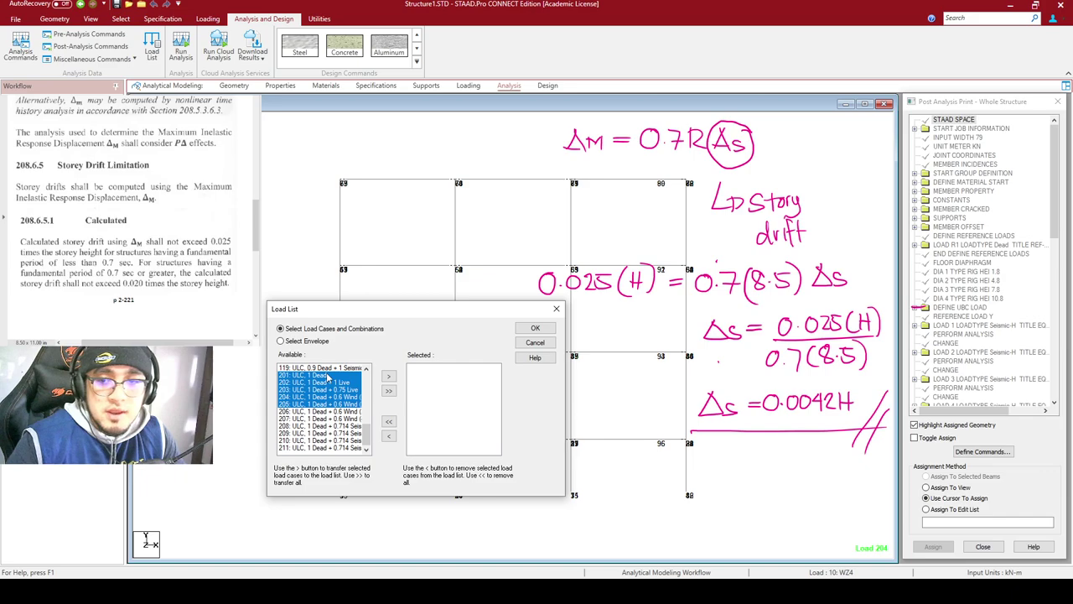
pyautogui.hotkey('shift', 'Down')
pyautogui.hotkey('shift', 'Down')
pyautogui.hotkey('shift', 'Down')
pyautogui.hotkey('shift', 'Down')
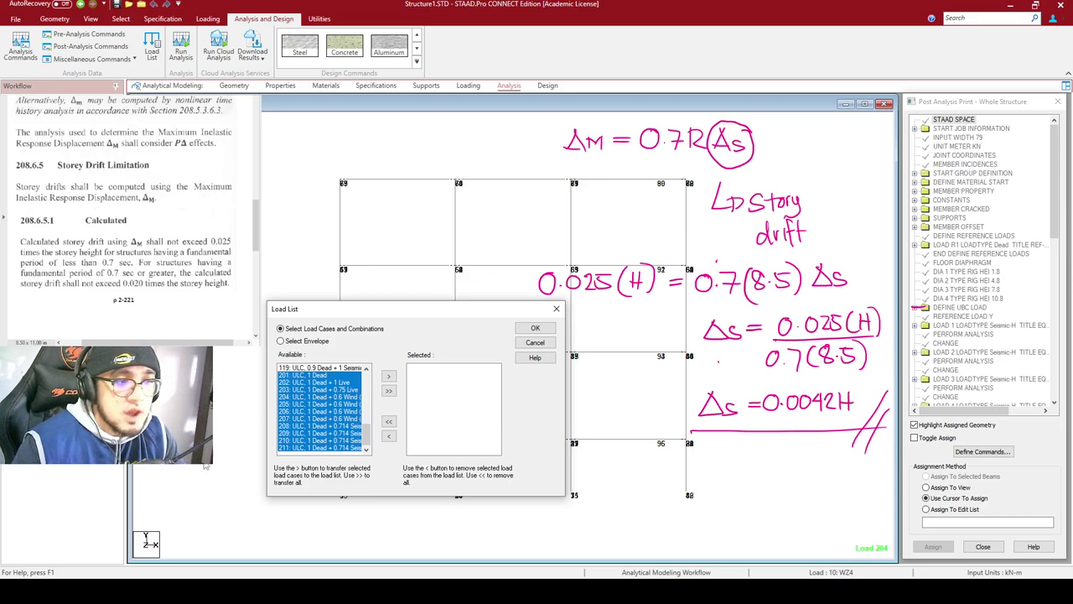
# Switch the load list choices to envelopes and add envelope 2000 to the selected loads
pyautogui.click(282, 341)
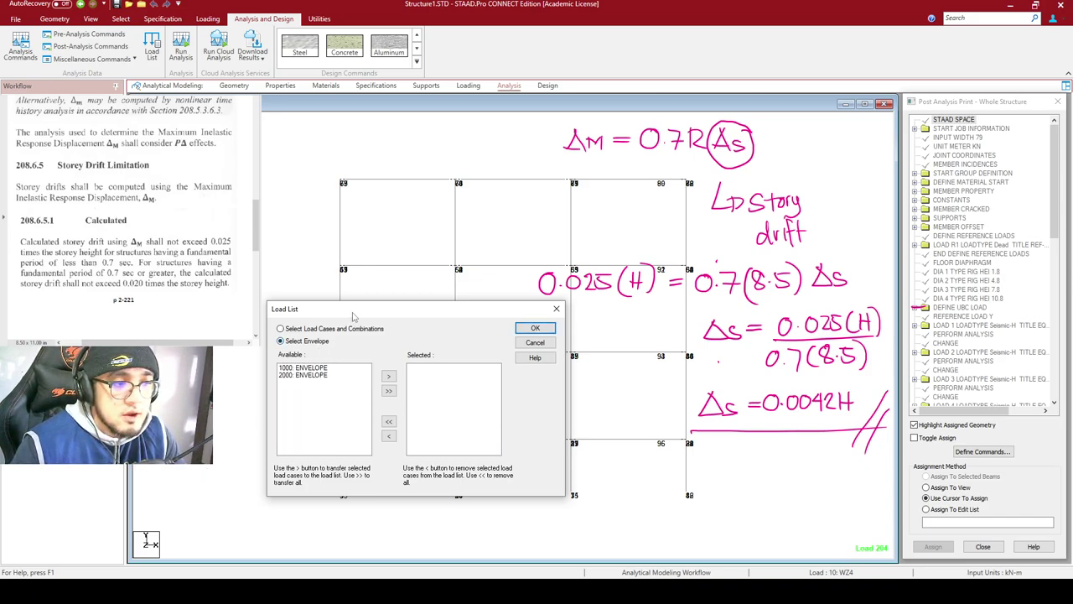
pyautogui.moveTo(354, 310); pyautogui.dragTo(405, 294)
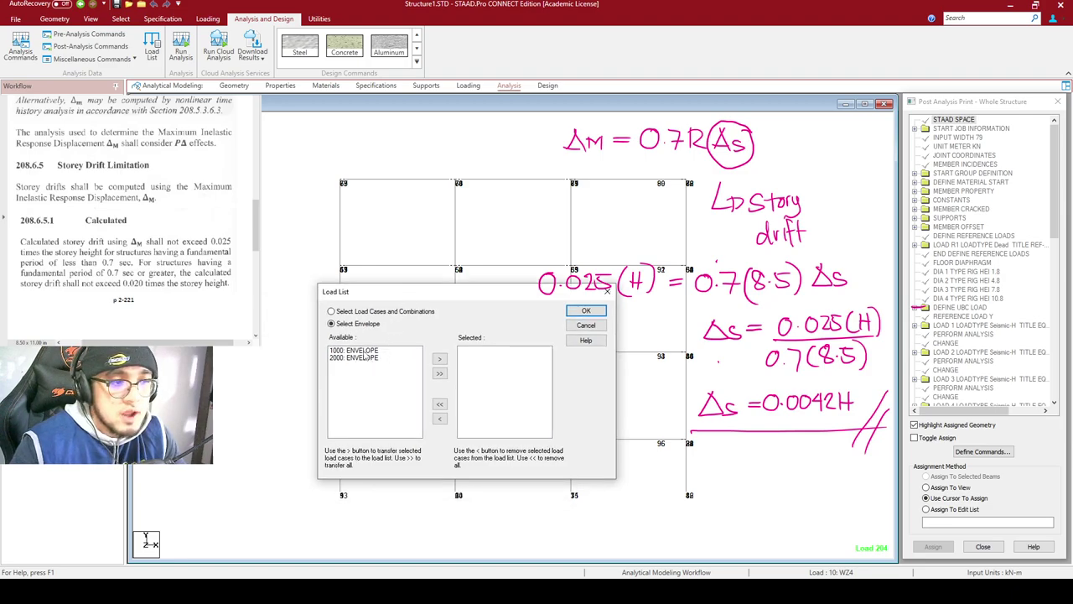
pyautogui.click(369, 358)
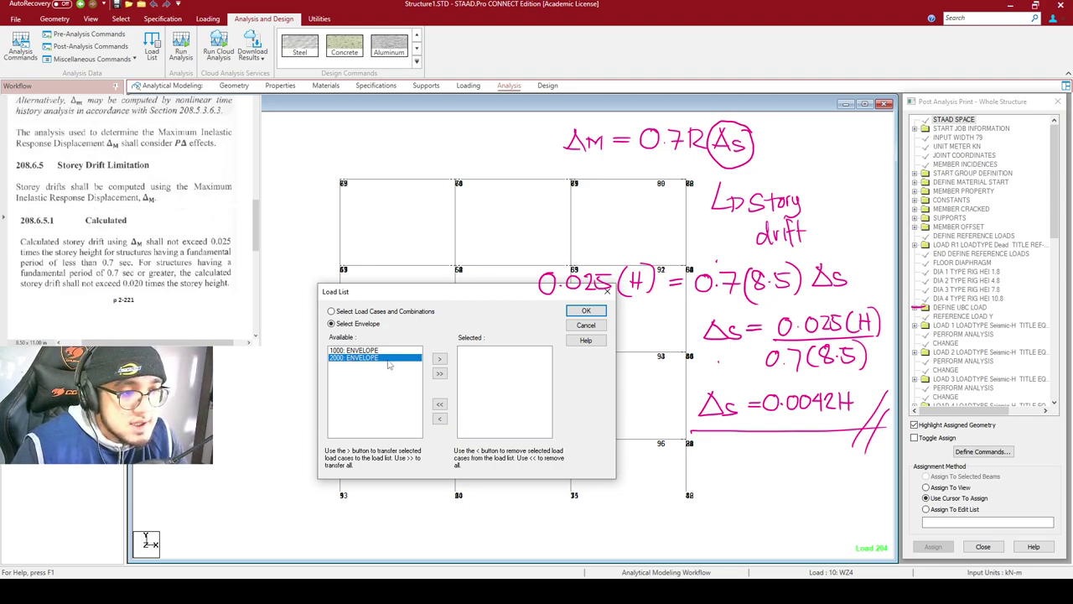
pyautogui.click(439, 359)
pyautogui.click(353, 310)
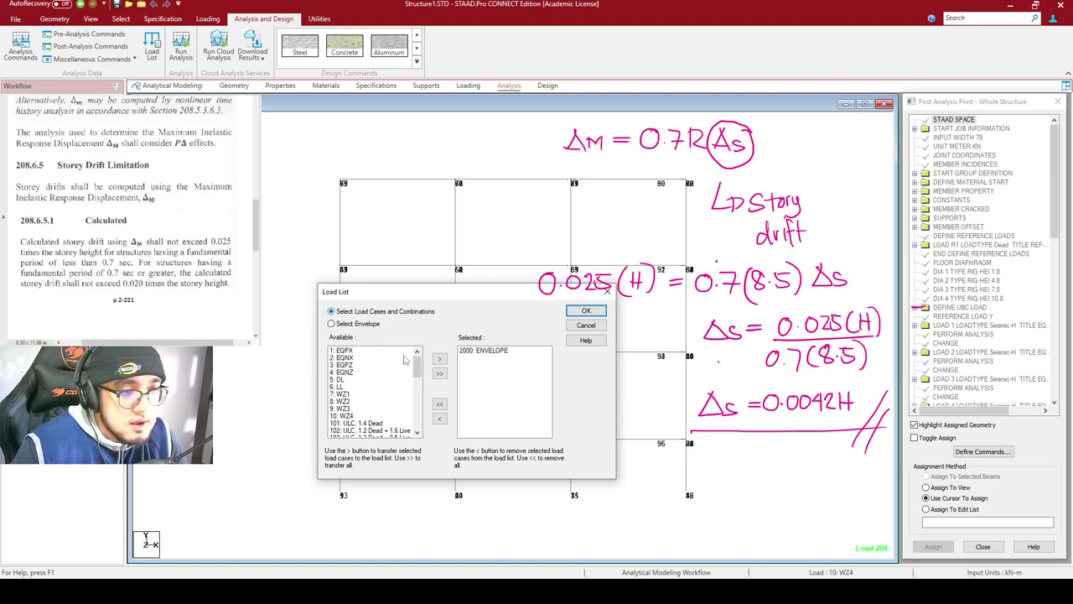
pyautogui.moveTo(419, 362); pyautogui.dragTo(422, 411)
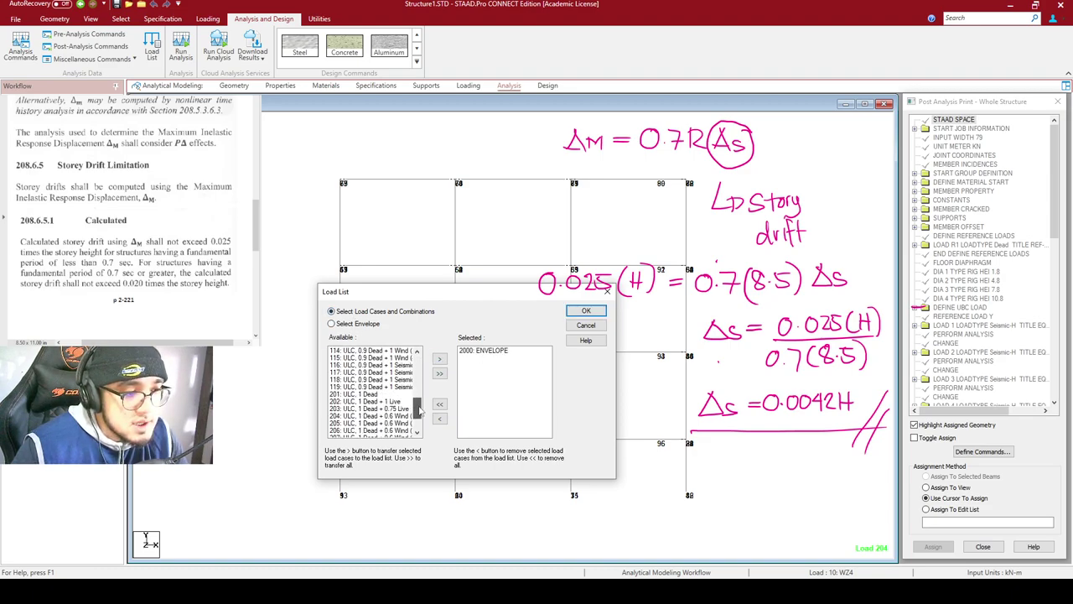
pyautogui.click(361, 394)
pyautogui.hotkey('shift', 'Down')
pyautogui.hotkey('shift', 'Down')
pyautogui.hotkey('shift', 'Down')
pyautogui.hotkey('shift', 'Down')
pyautogui.hotkey('shift', 'Down')
pyautogui.hotkey('shift', 'Down')
pyautogui.hotkey('shift', 'Down')
pyautogui.hotkey('shift', 'Down')
pyautogui.hotkey('shift', 'Down')
pyautogui.hotkey('shift', 'Down')
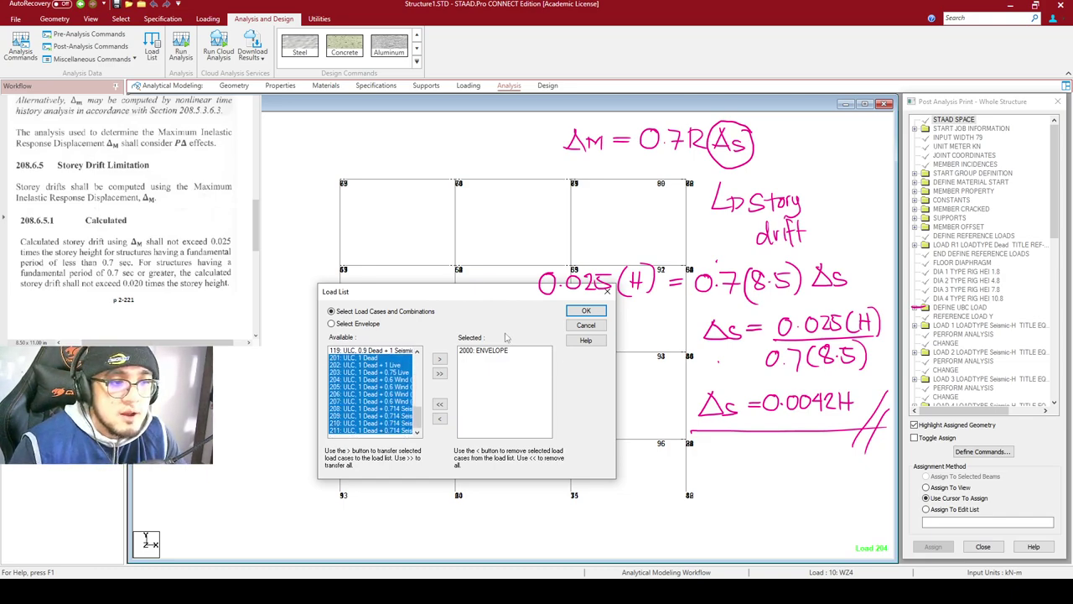
# Confirm the load list with envelope 2000 and locate the LOAD LIST command at the end of the command tree
pyautogui.moveTo(494, 294); pyautogui.dragTo(426, 251)
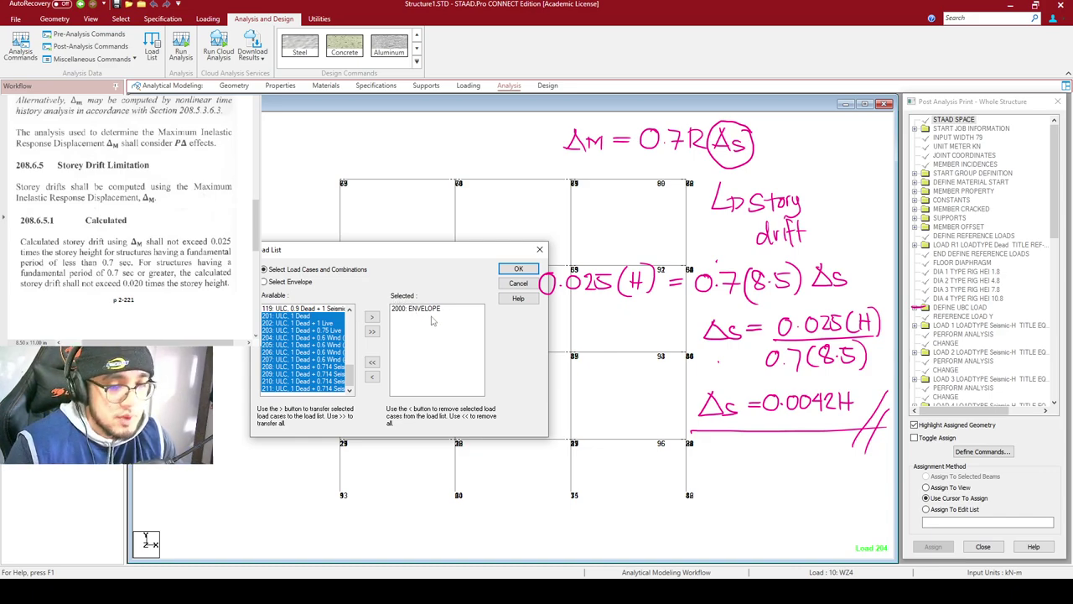
pyautogui.click(518, 269)
pyautogui.click(438, 371)
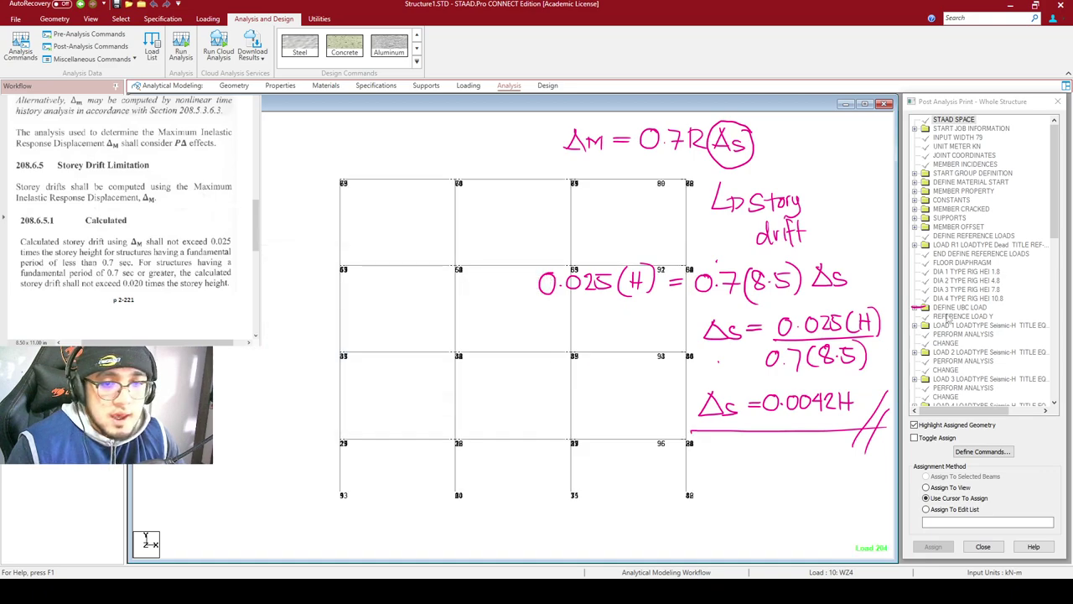
pyautogui.moveTo(1055, 228); pyautogui.dragTo(1055, 387)
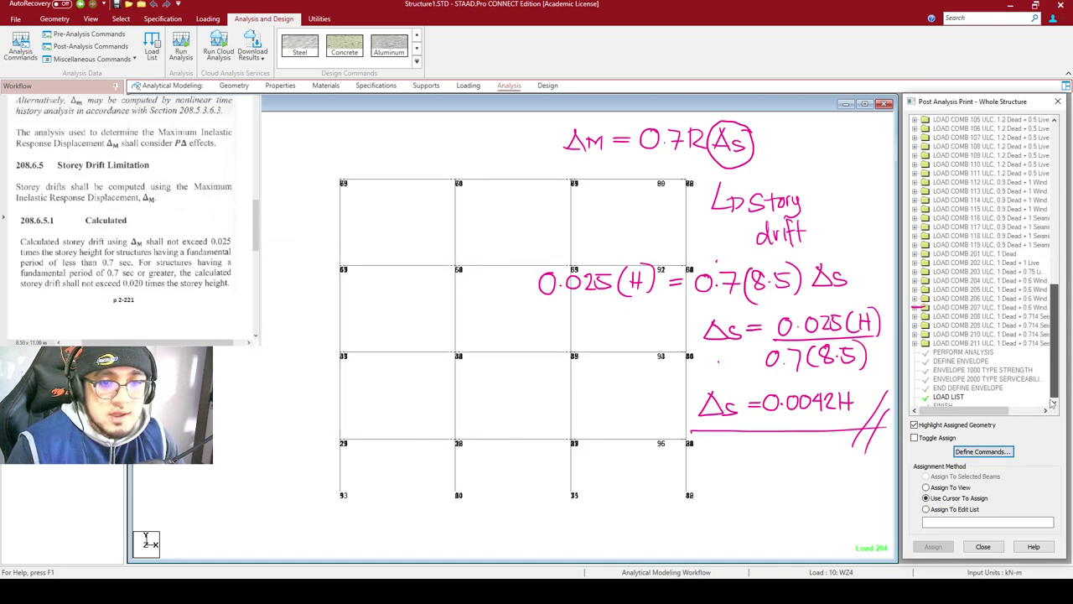
# Edit the existing Load List command so that it uses the serviceability envelope 2000 instead of individual load cases
pyautogui.doubleClick(951, 398)
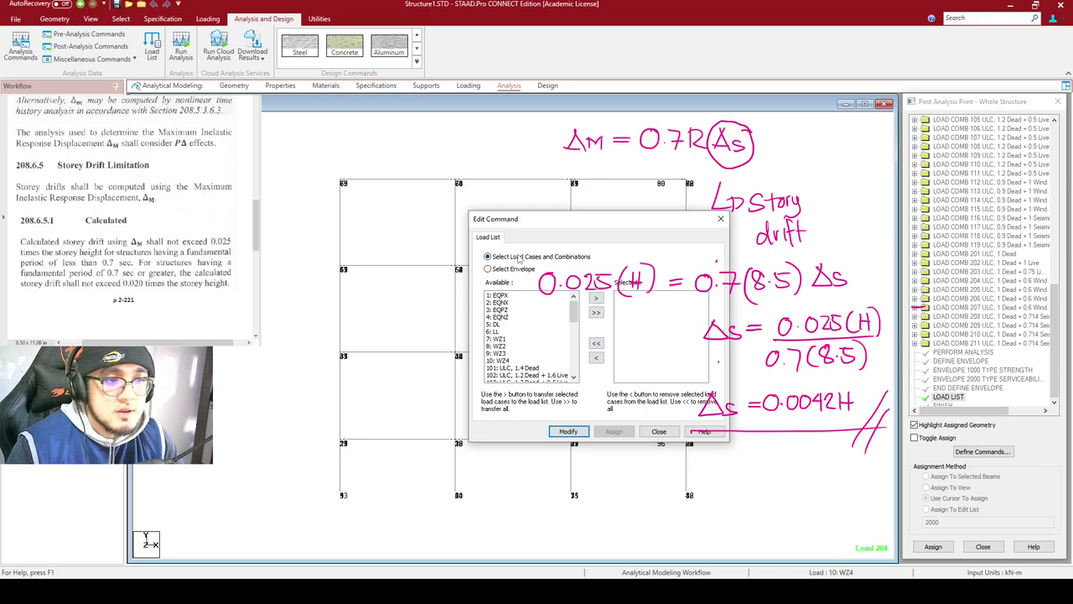
pyautogui.click(953, 397)
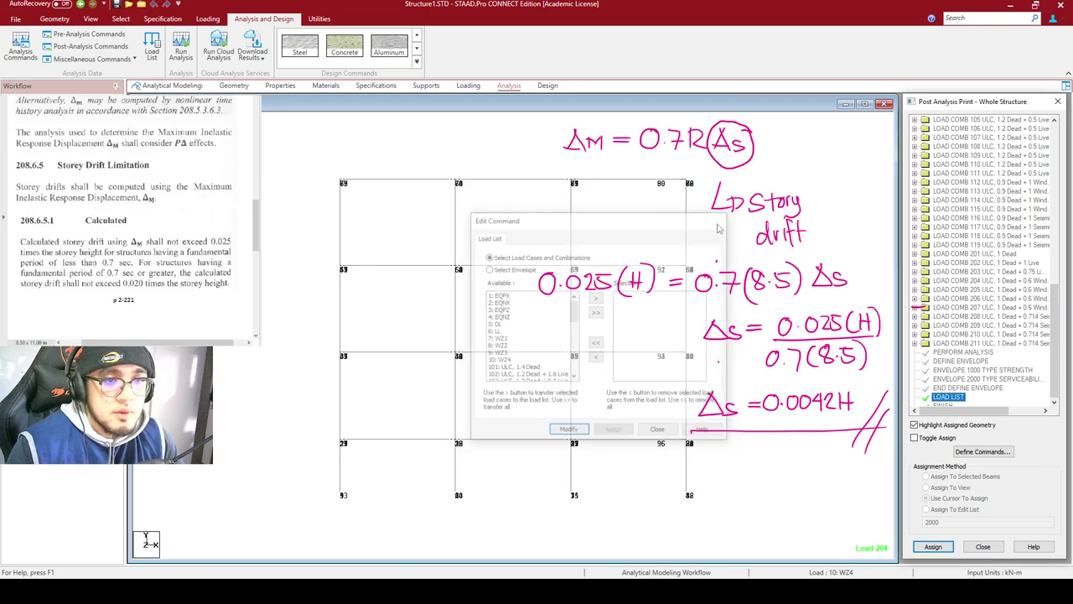
pyautogui.doubleClick(952, 398)
pyautogui.moveTo(591, 219); pyautogui.dragTo(421, 205)
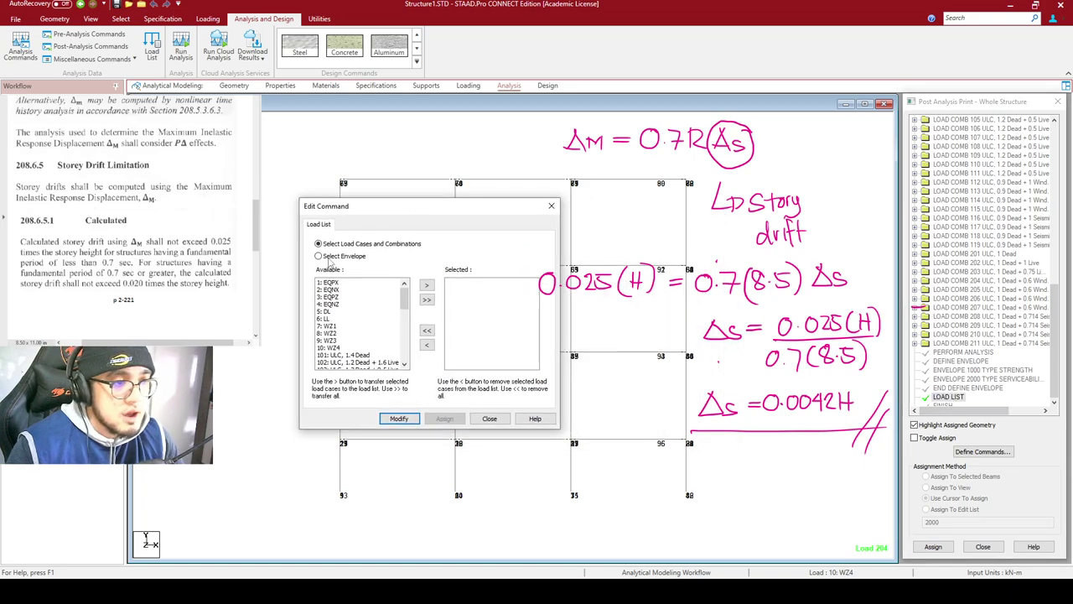
pyautogui.click(333, 258)
pyautogui.click(352, 290)
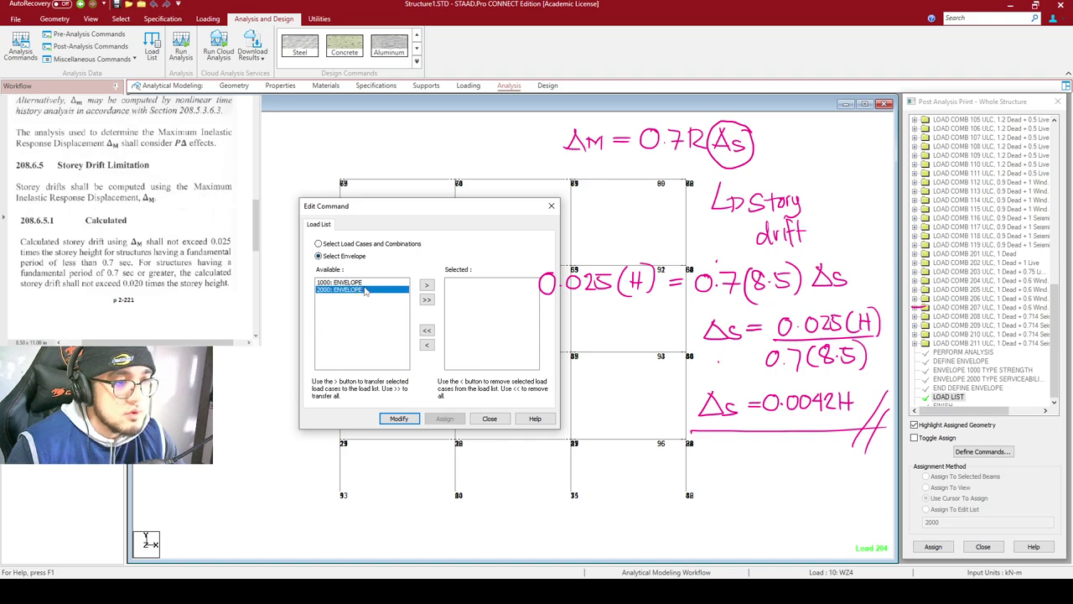
pyautogui.click(426, 286)
pyautogui.click(411, 419)
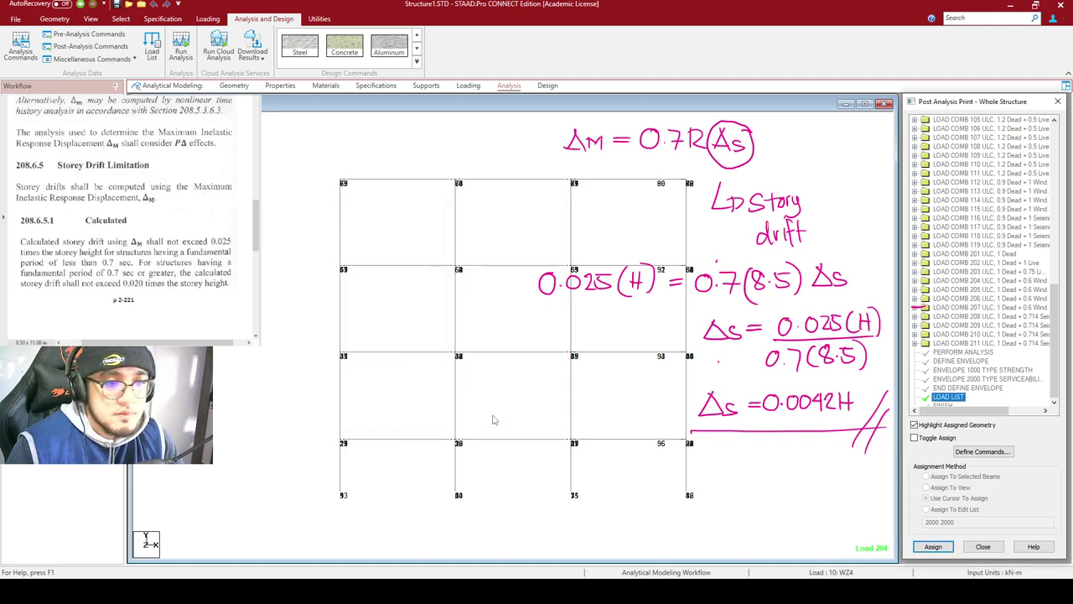
pyautogui.doubleClick(945, 399)
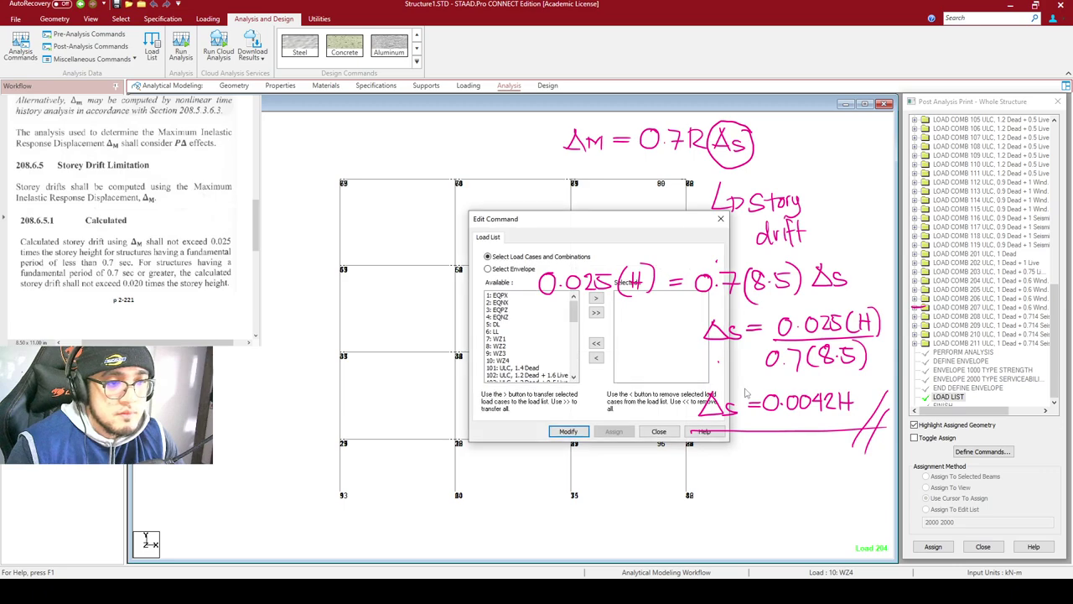
pyautogui.click(659, 431)
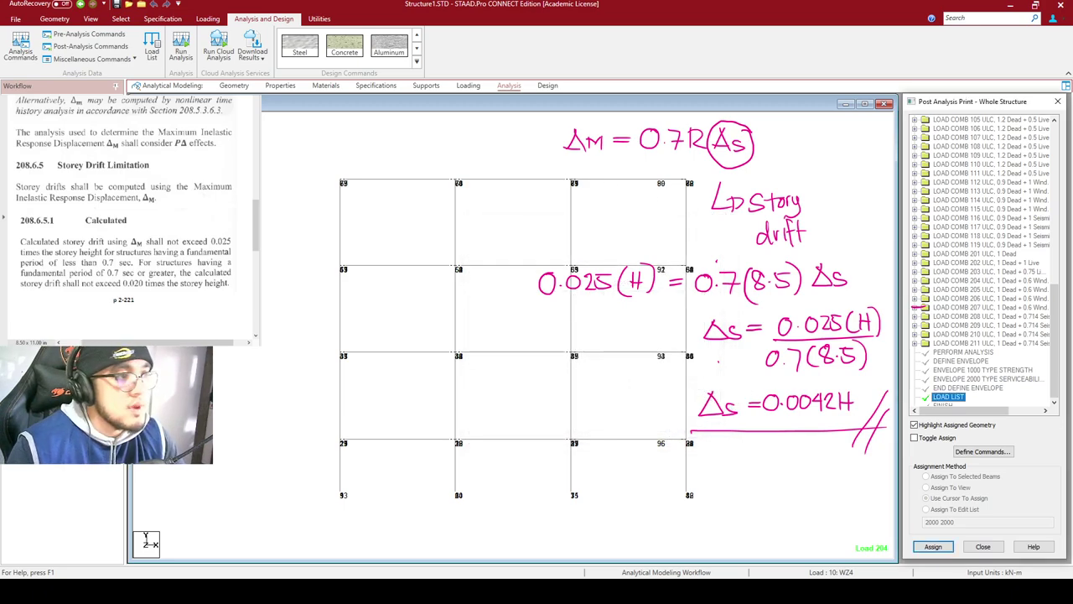
# Add a Story Drift print command to the post-analysis commands with an allowable drift factor of 0.0042
pyautogui.click(92, 47)
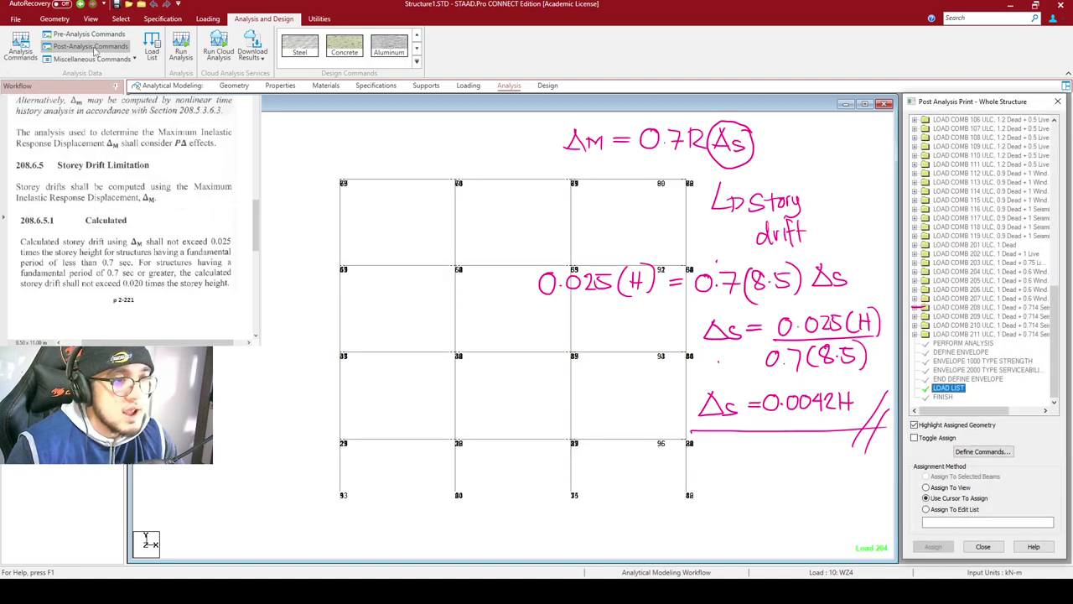
pyautogui.click(983, 451)
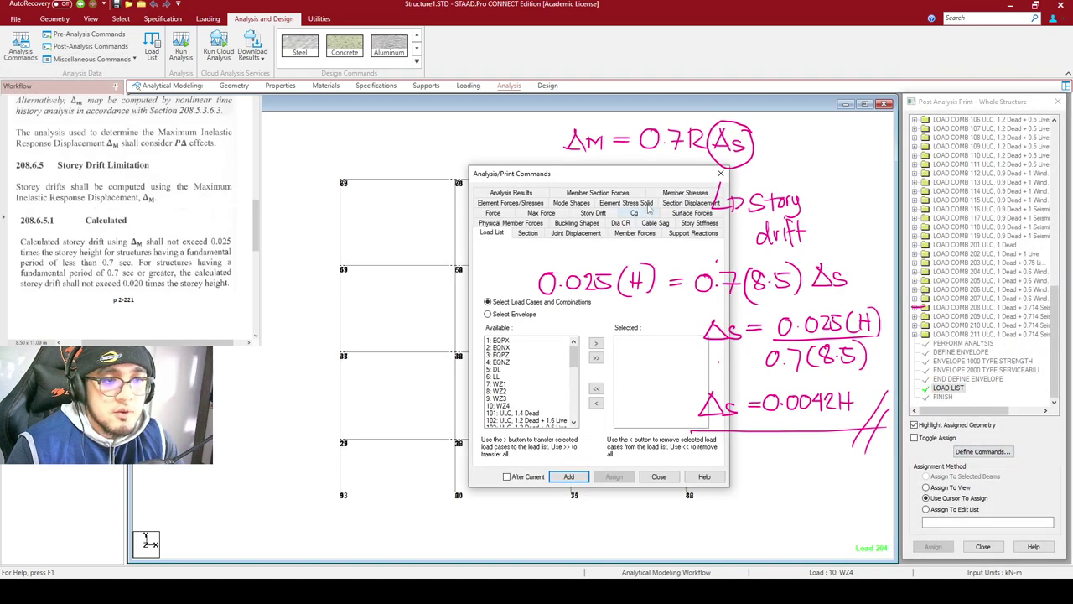
pyautogui.moveTo(602, 175); pyautogui.dragTo(427, 120)
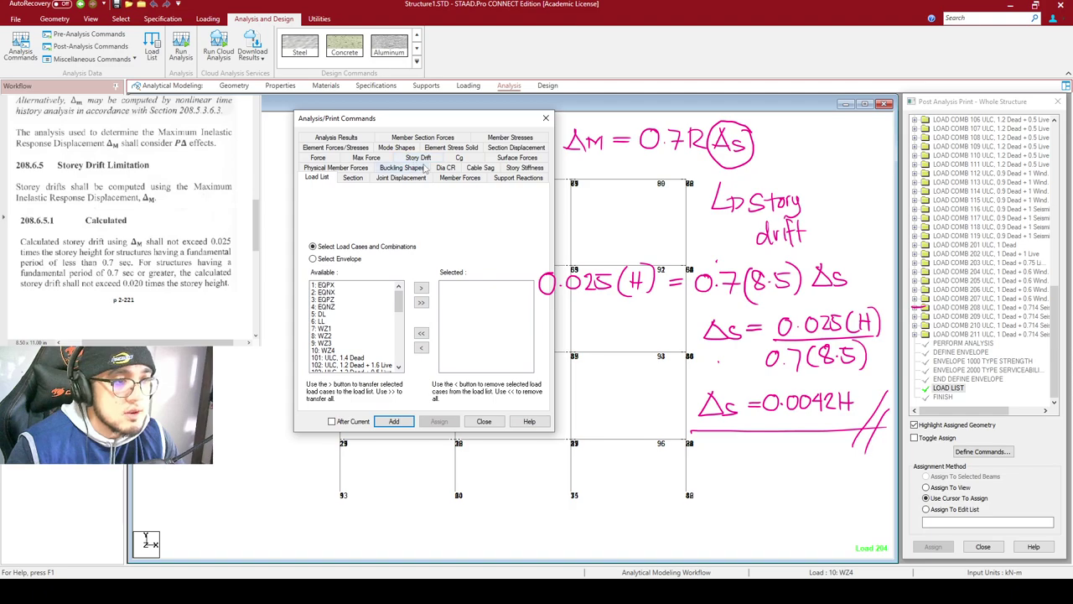
pyautogui.click(431, 159)
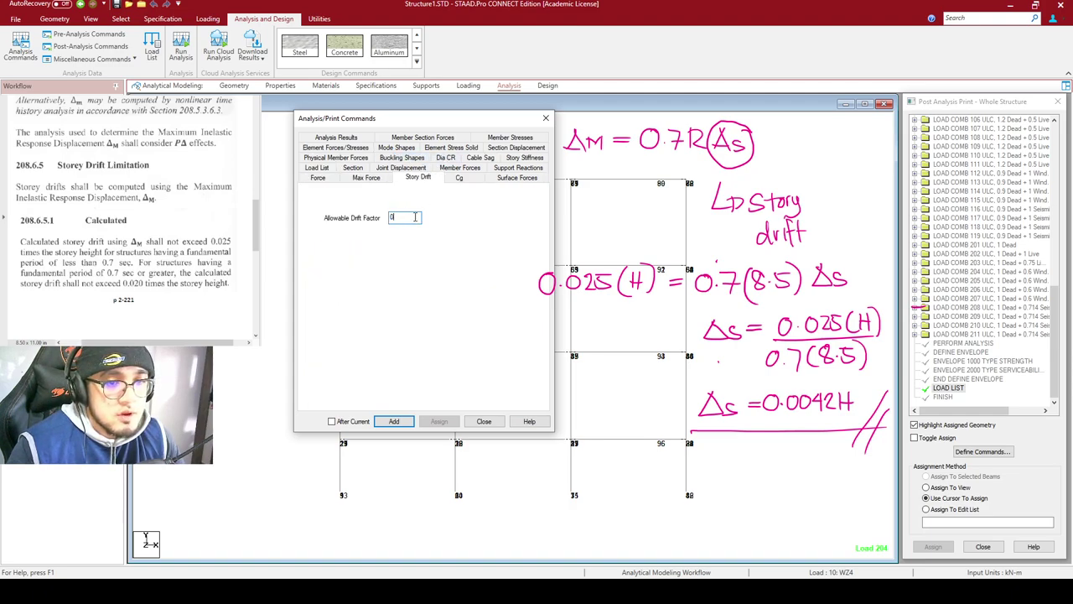
pyautogui.moveTo(421, 124); pyautogui.dragTo(384, 141)
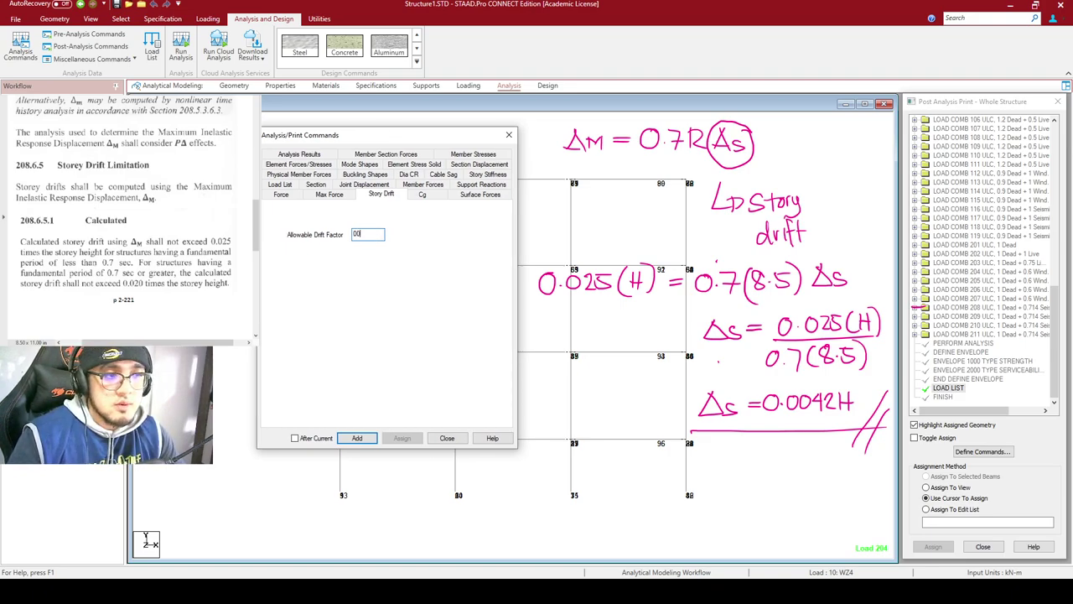
pyautogui.click(356, 234)
pyautogui.write('.')
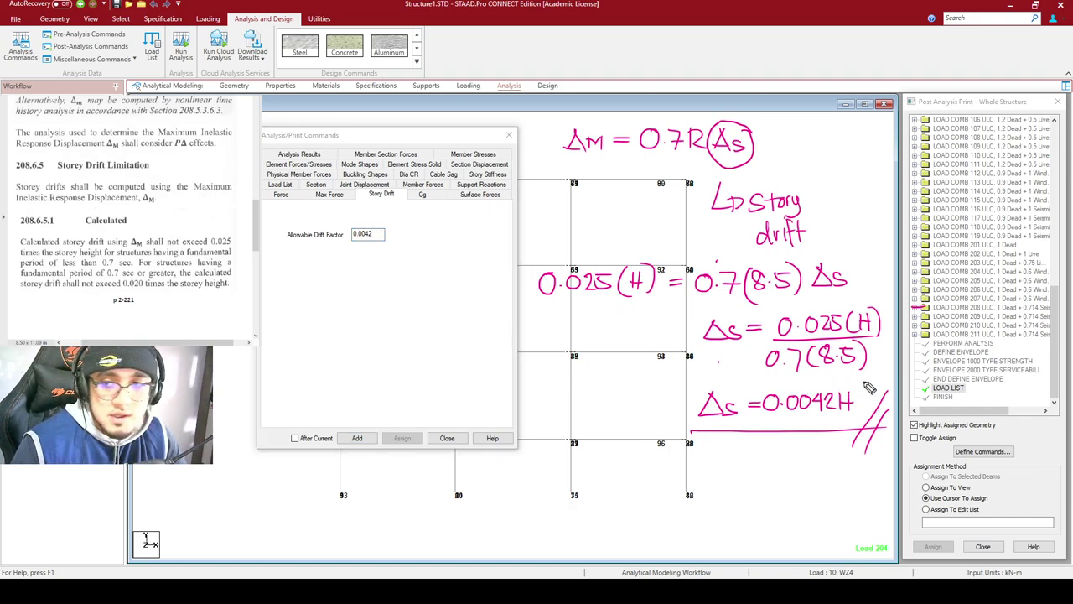
pyautogui.moveTo(875, 383)
pyautogui.mouseDown()
pyautogui.moveTo(719, 376)
pyautogui.moveTo(693, 398)
pyautogui.moveTo(695, 419)
pyautogui.moveTo(717, 433)
pyautogui.moveTo(850, 438)
pyautogui.moveTo(877, 390)
pyautogui.mouseUp()
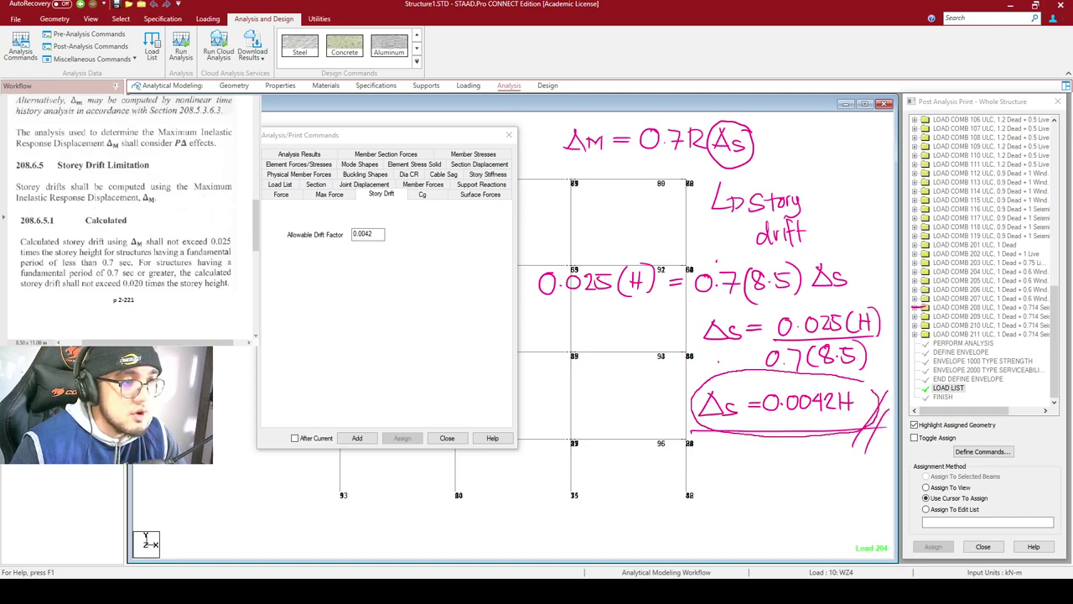
pyautogui.click(357, 438)
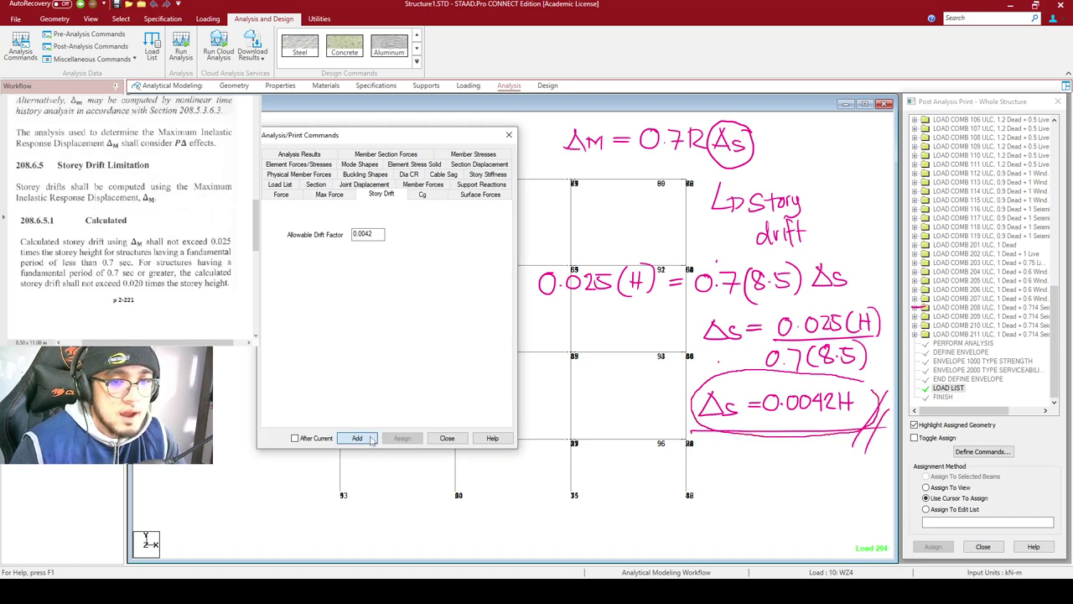
pyautogui.click(458, 440)
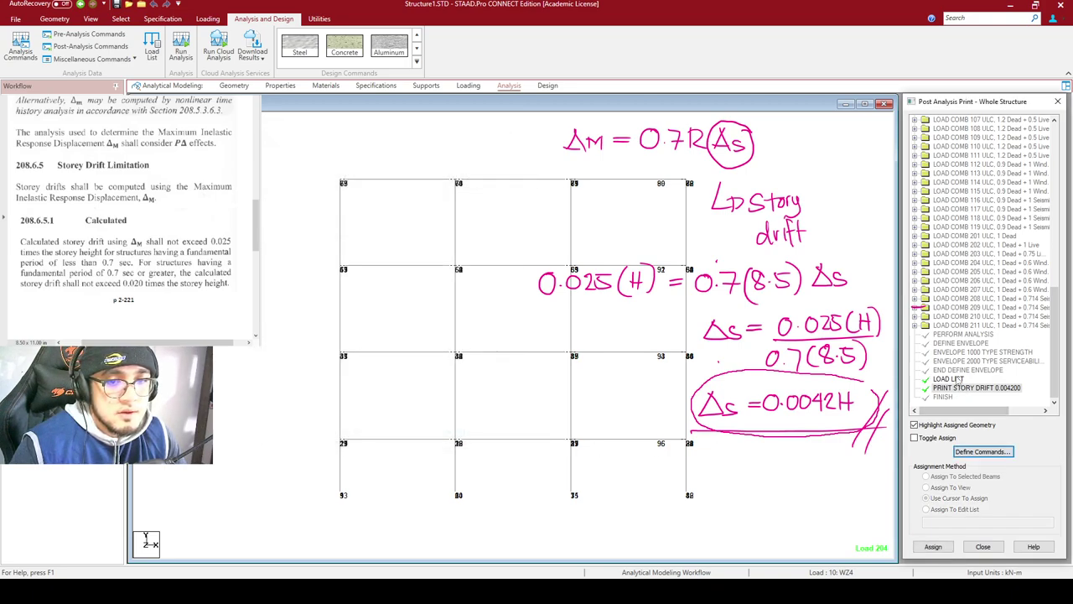
# Save the modified structure, run the analysis and open its output file
pyautogui.click(182, 46)
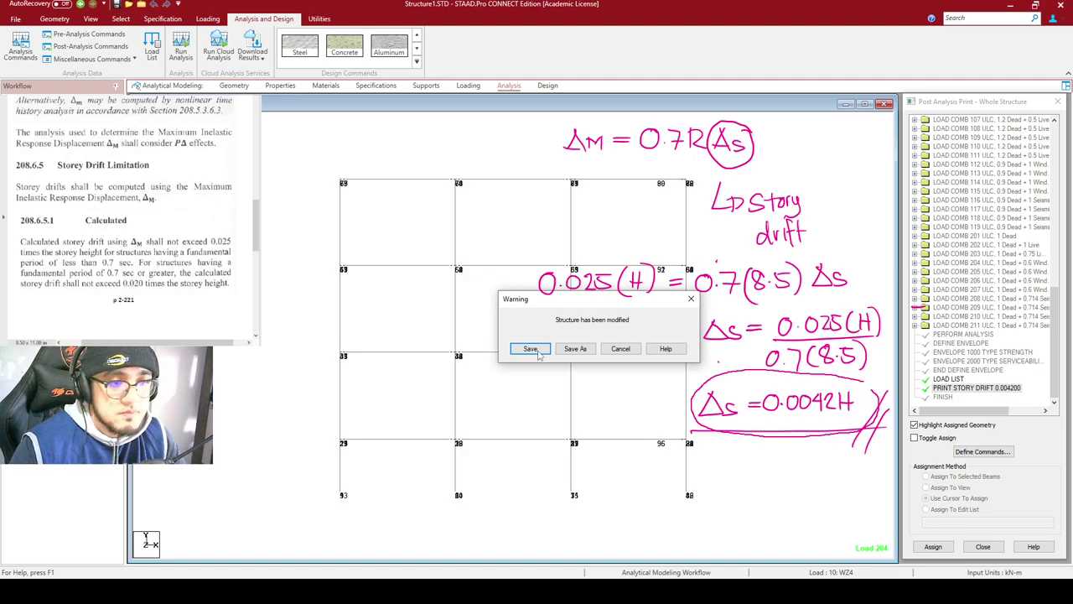
pyautogui.press('Escape')
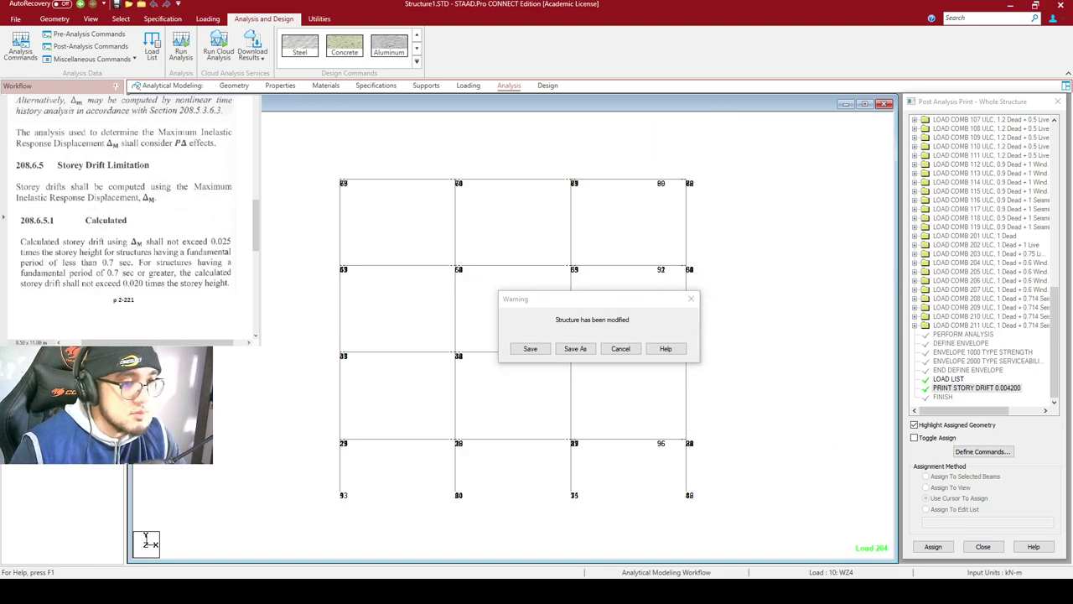
pyautogui.click(530, 349)
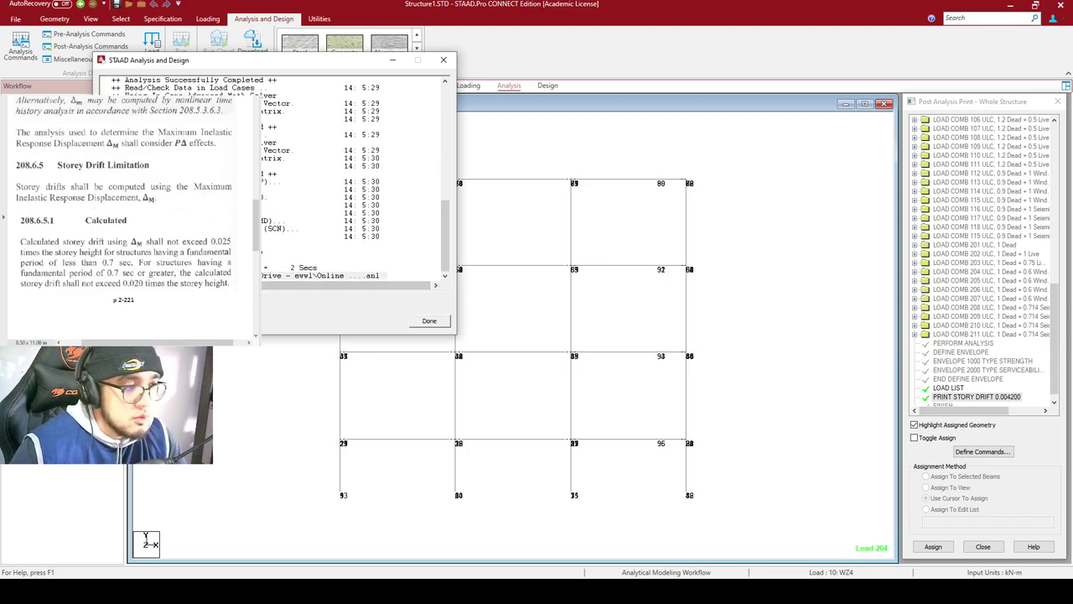
pyautogui.click(429, 320)
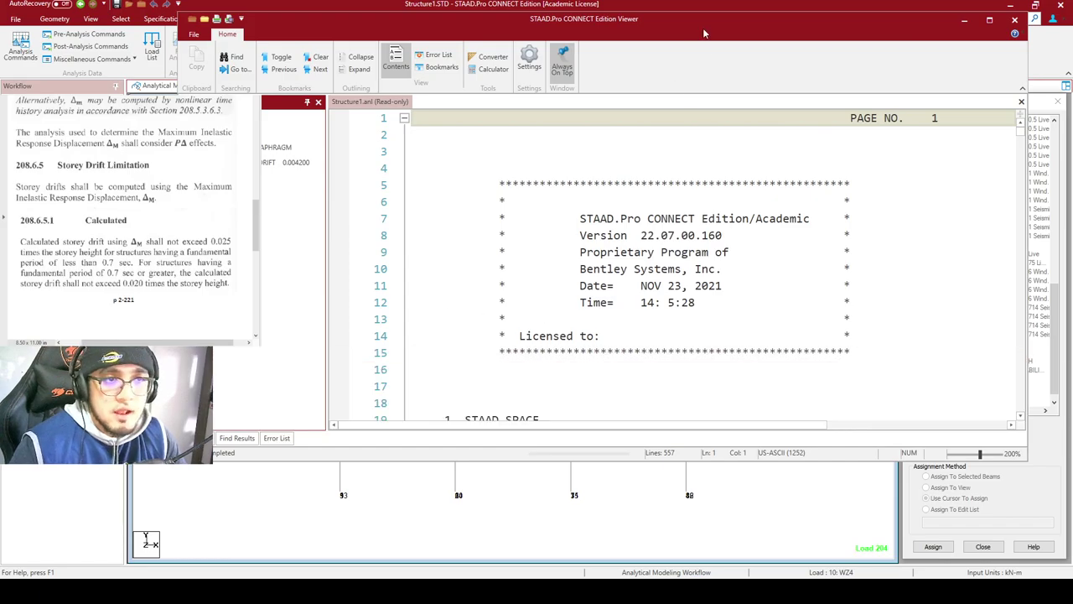
# Examine the load list and story drift table near the end of the analysis output, and close the viewer
pyautogui.scroll(-3, 978, 136)
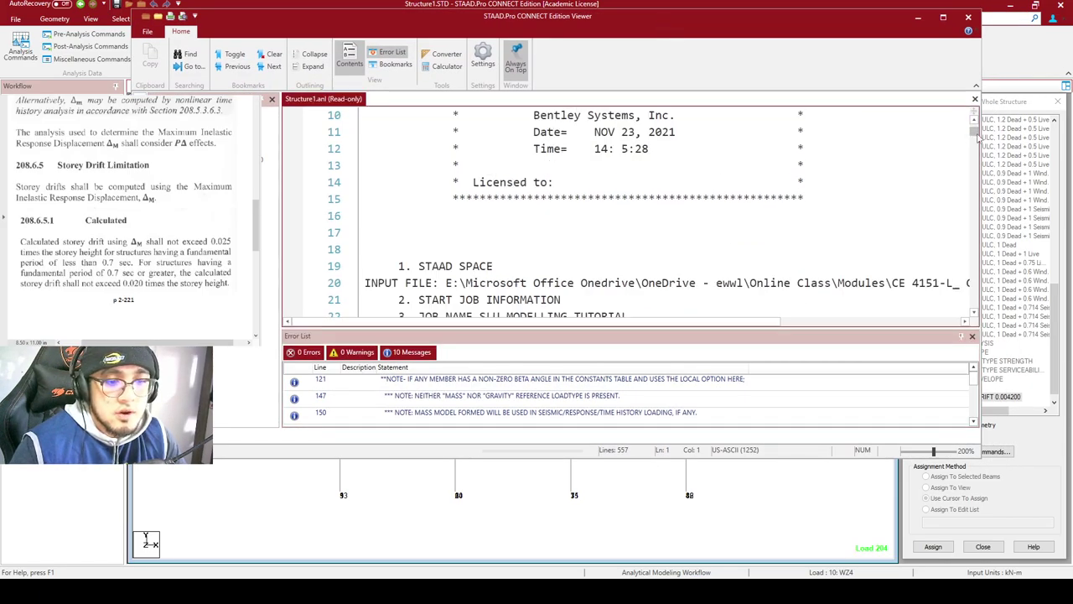
pyautogui.moveTo(978, 137); pyautogui.dragTo(990, 309)
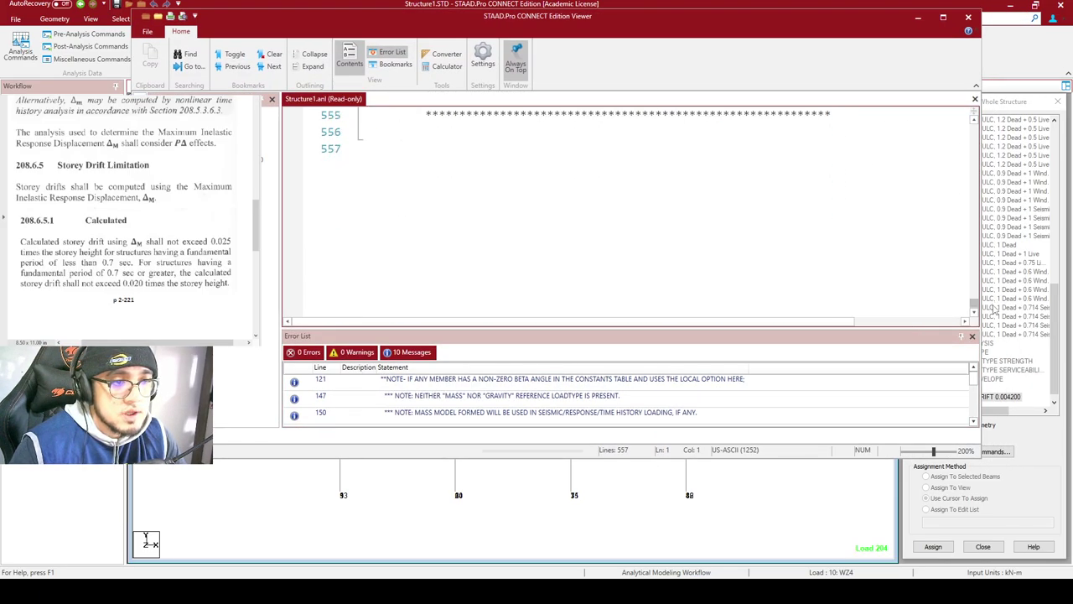
pyautogui.scroll(10, 570, 210)
pyautogui.keyDown('ctrl'); pyautogui.scroll(-3, 569, 210); pyautogui.keyUp('ctrl')
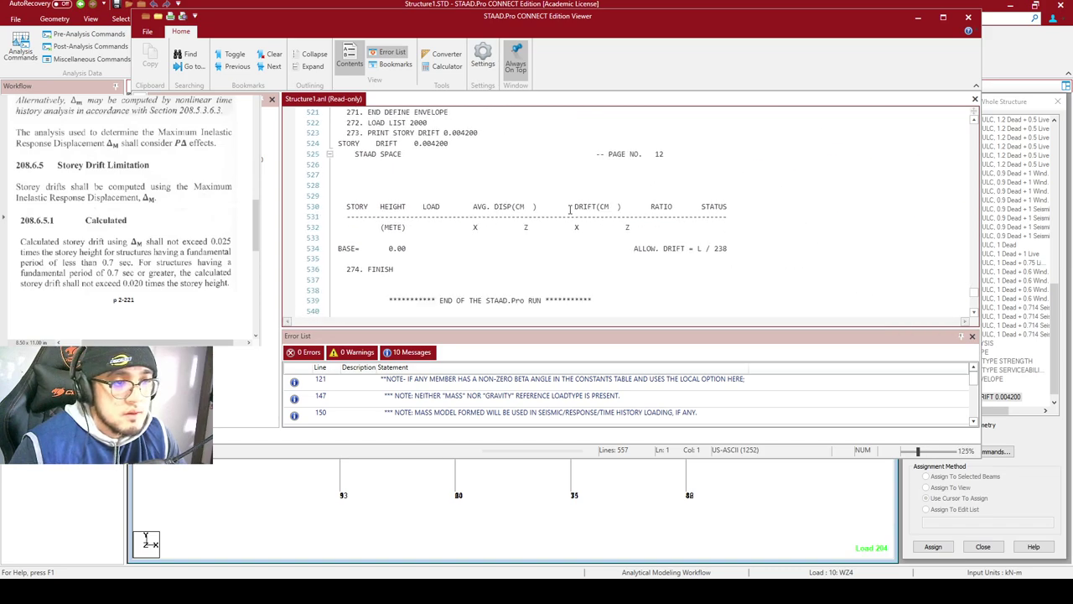
pyautogui.scroll(2, 570, 210)
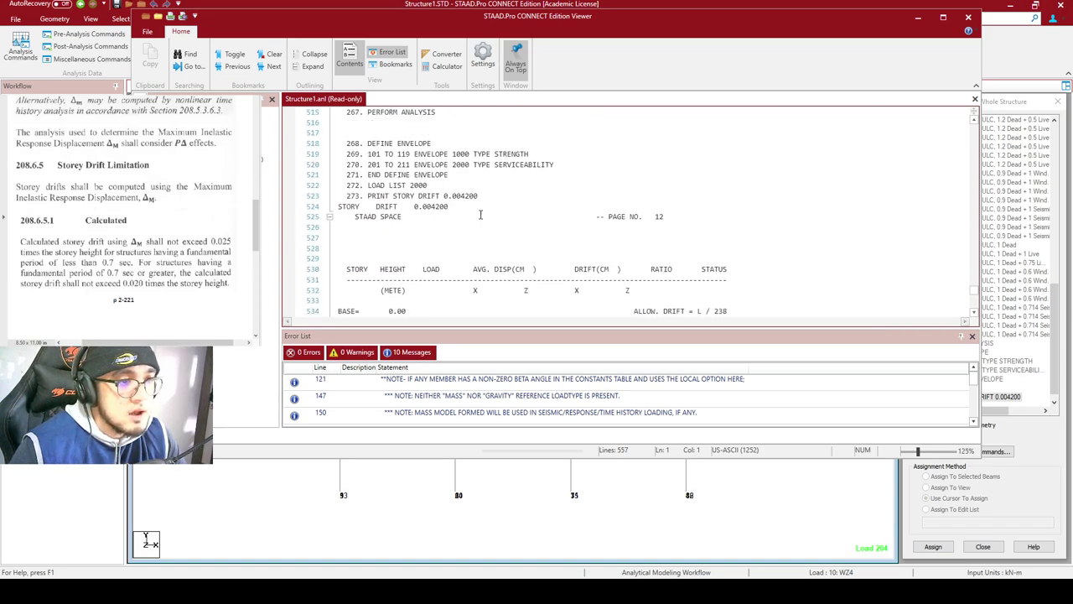
pyautogui.scroll(-1, 465, 208)
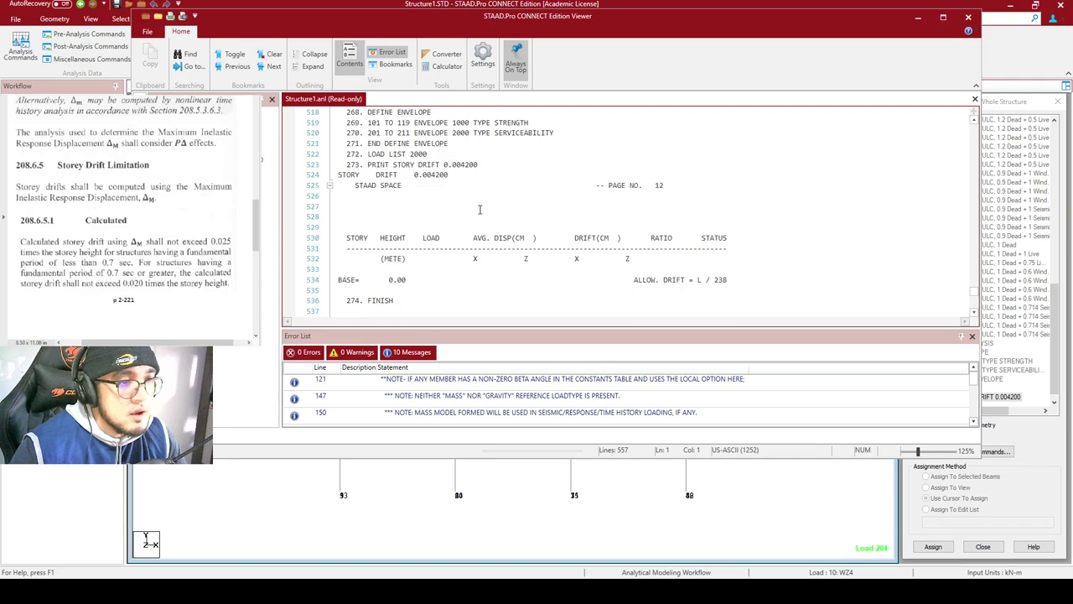
pyautogui.scroll(-3, 611, 257)
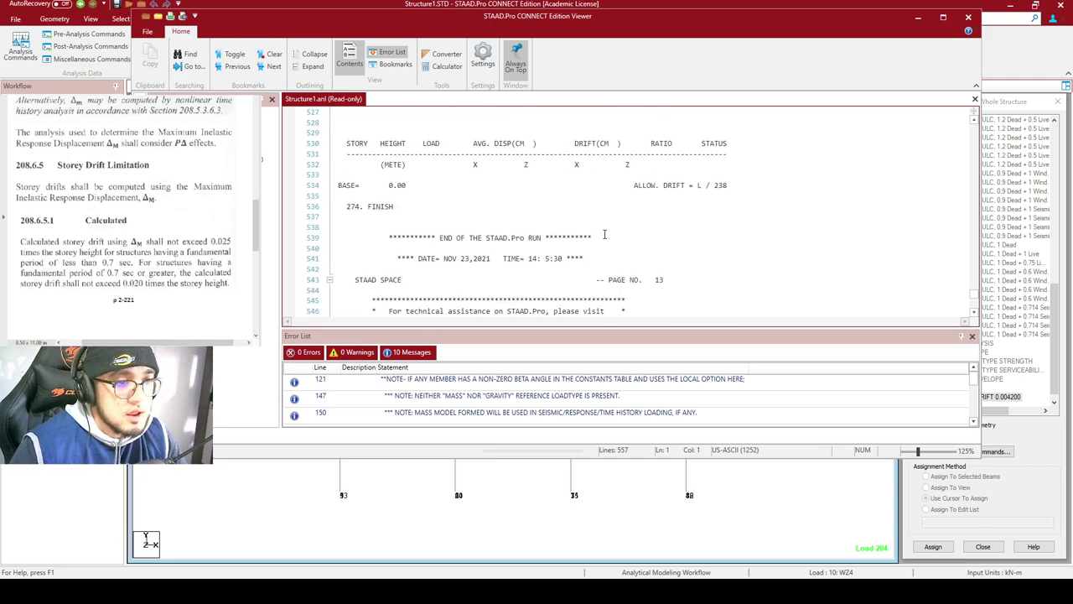
pyautogui.scroll(-1, 604, 234)
pyautogui.scroll(4, 407, 204)
pyautogui.scroll(1, 411, 181)
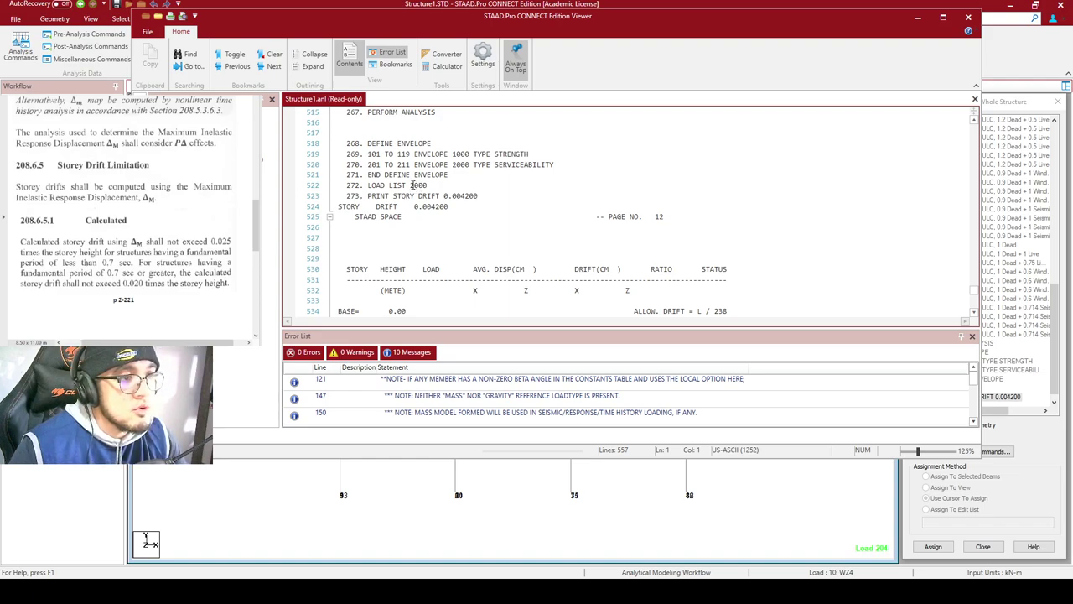
pyautogui.click(968, 17)
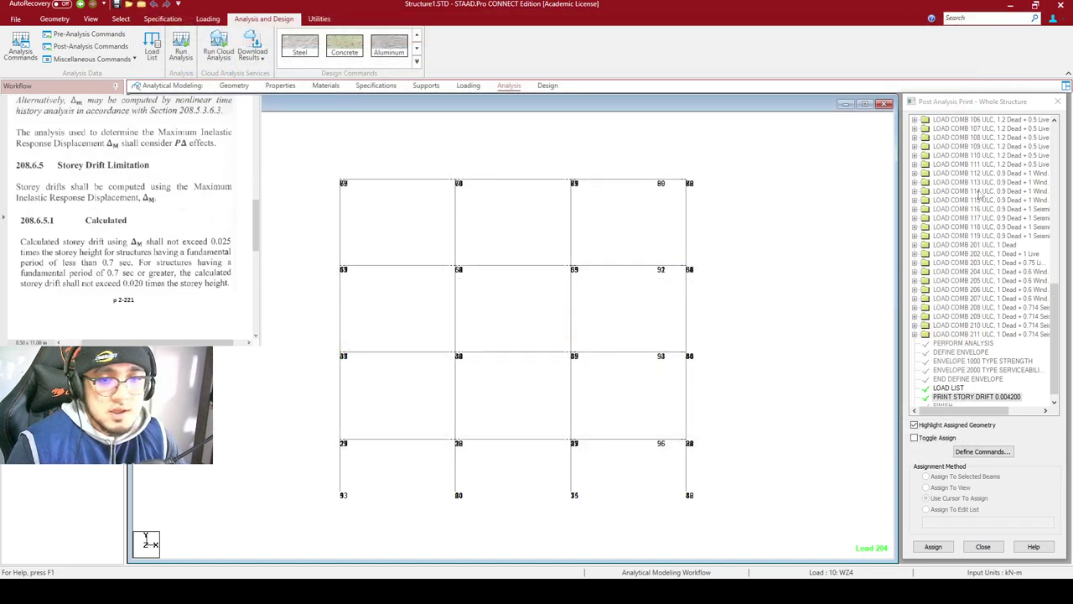
pyautogui.click(965, 391)
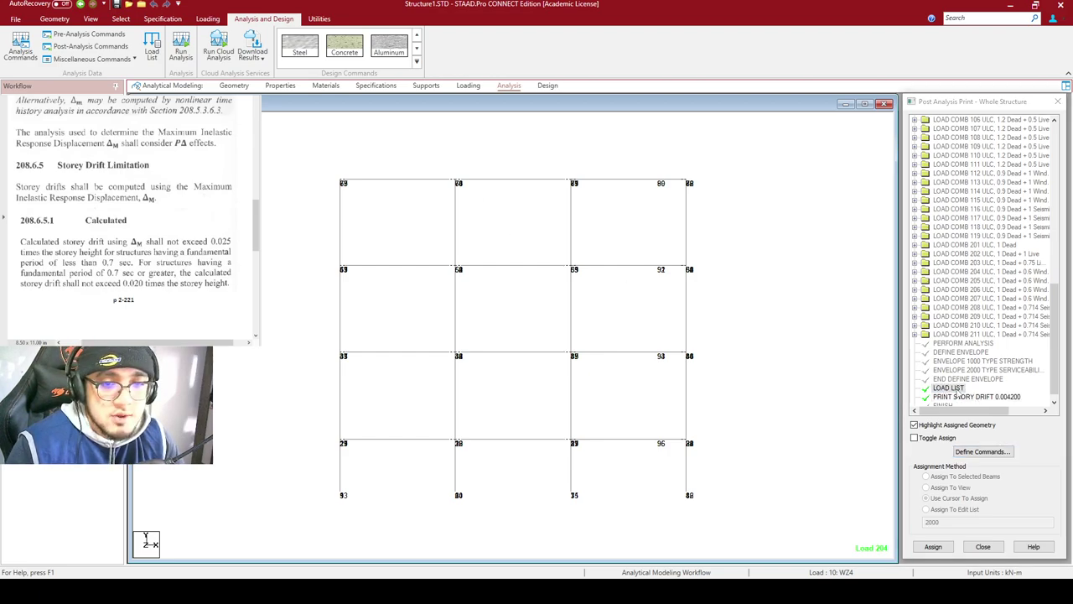
pyautogui.scroll(-1, 961, 390)
pyautogui.doubleClick(952, 381)
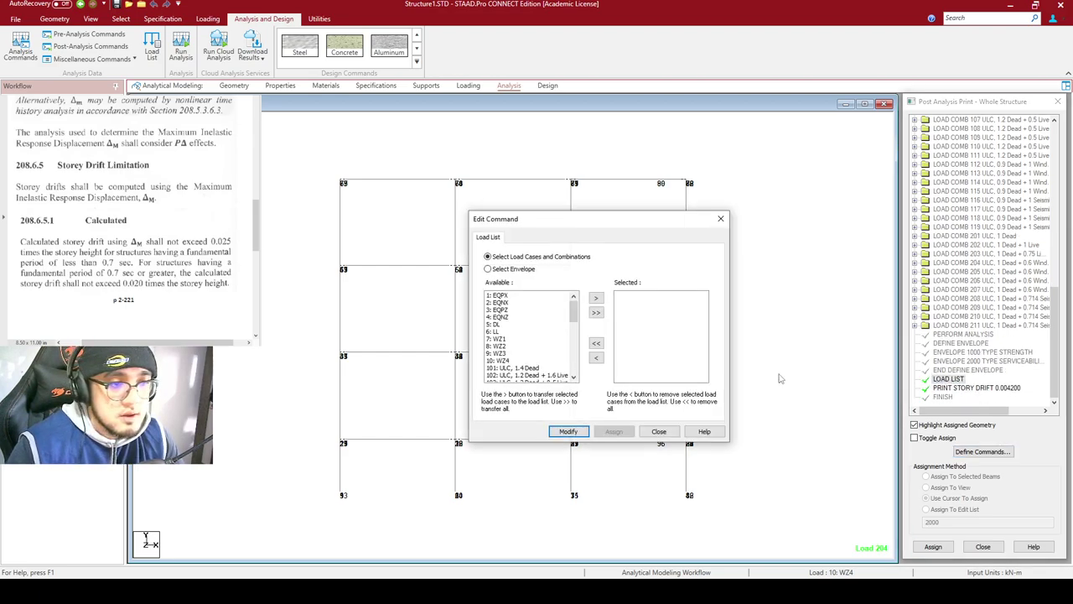
pyautogui.moveTo(616, 228); pyautogui.dragTo(567, 159)
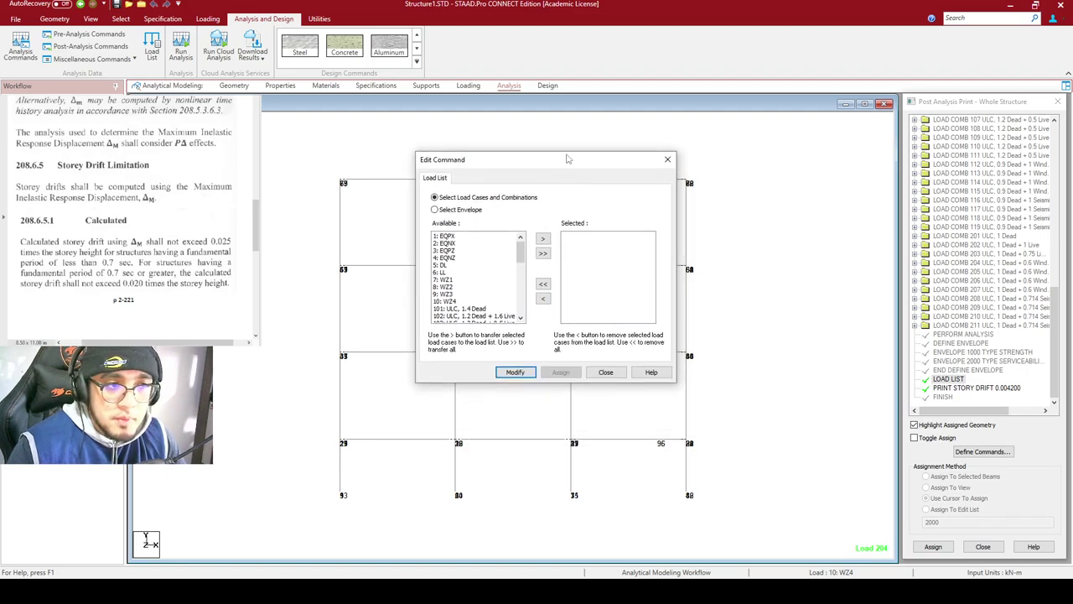
pyautogui.click(620, 372)
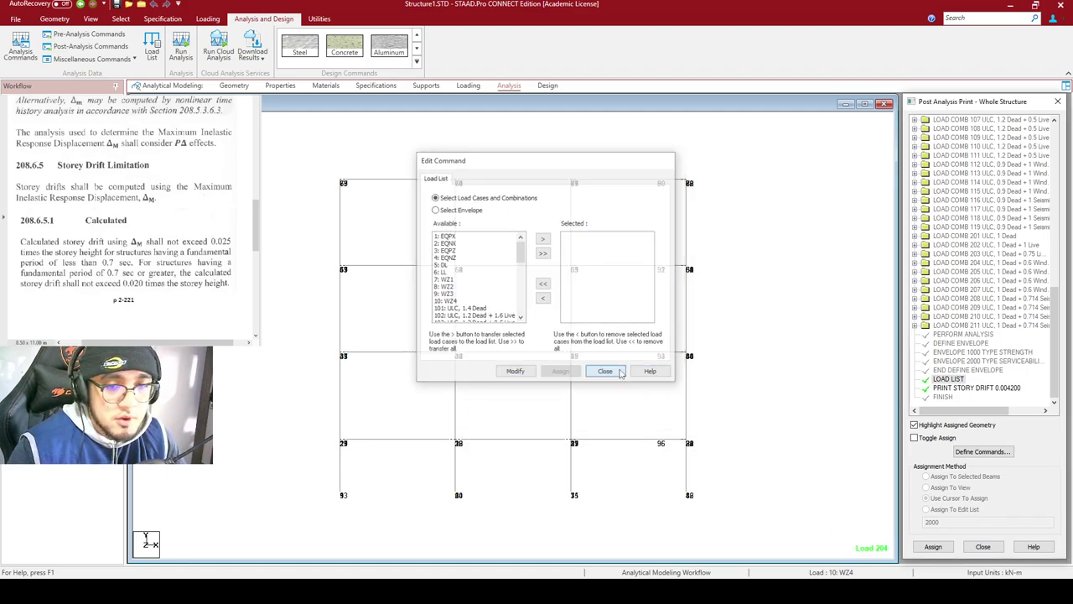
# Delete the Load List and Print Story Drift commands from the post-analysis command tree
pyautogui.press('Delete')
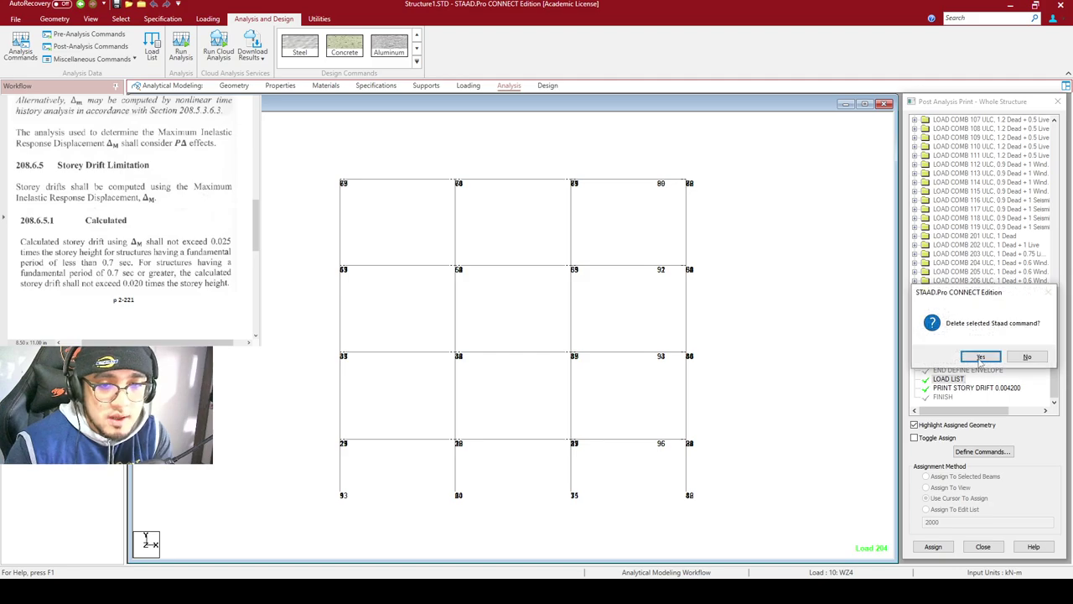
pyautogui.click(981, 357)
pyautogui.press('Delete')
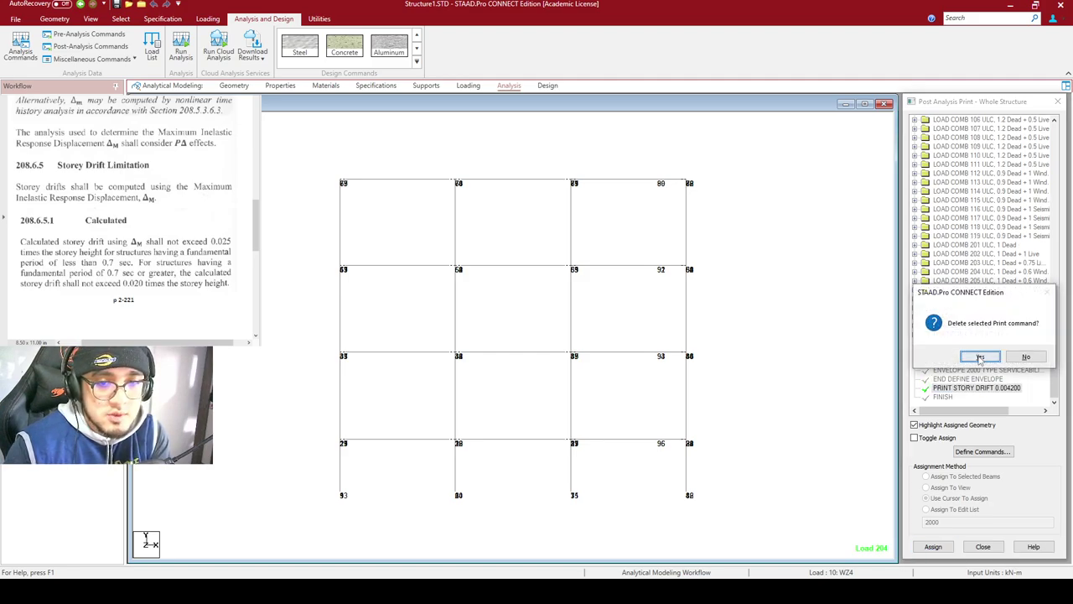
pyautogui.click(981, 356)
# Add a Load List command that uses the serviceability envelope 2000
pyautogui.click(154, 45)
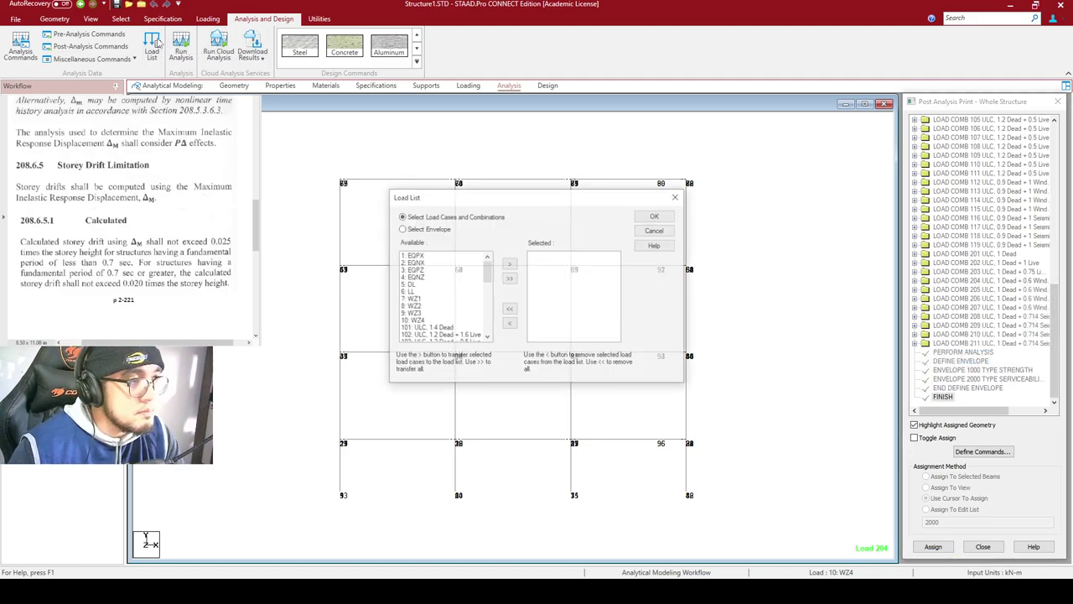
pyautogui.click(426, 229)
pyautogui.click(432, 264)
pyautogui.click(509, 264)
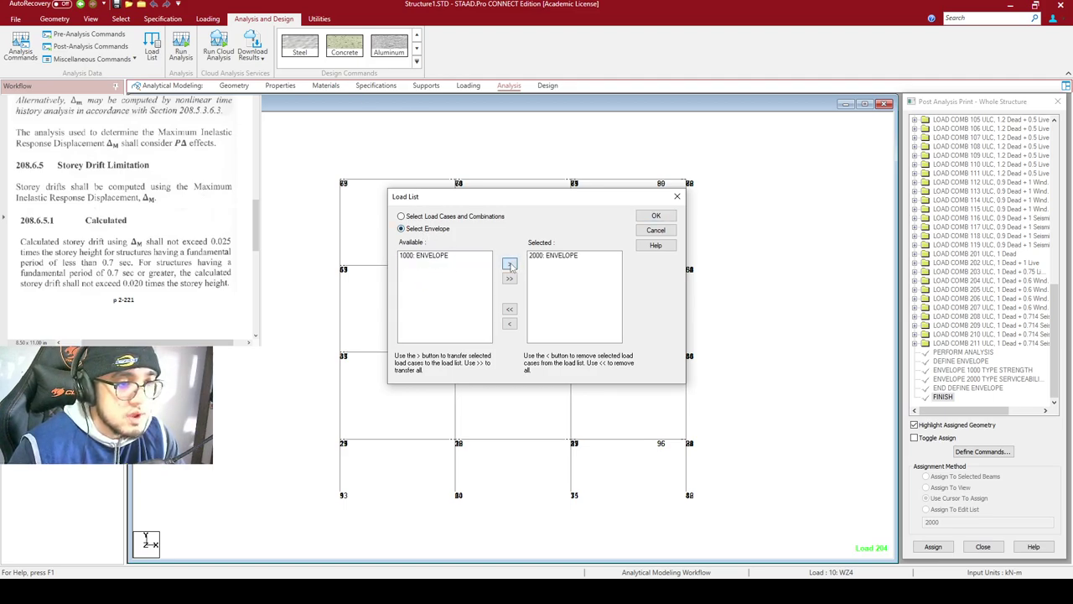
pyautogui.click(670, 216)
pyautogui.click(573, 318)
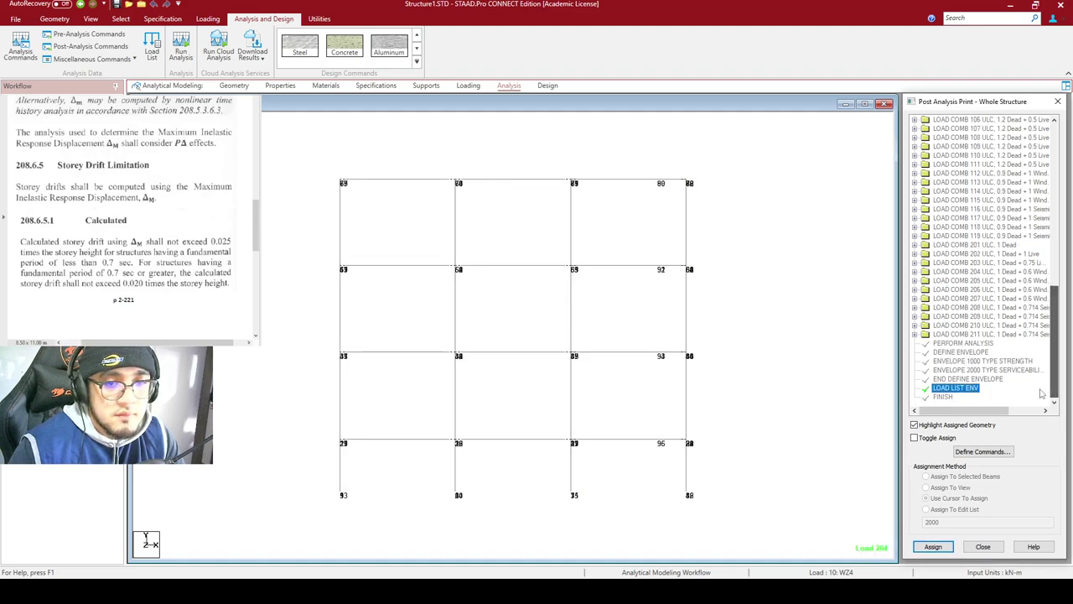
# Add a Story Drift print command with an allowable drift factor of 0.0042 after the envelope load list, and check the load list entry
pyautogui.click(972, 399)
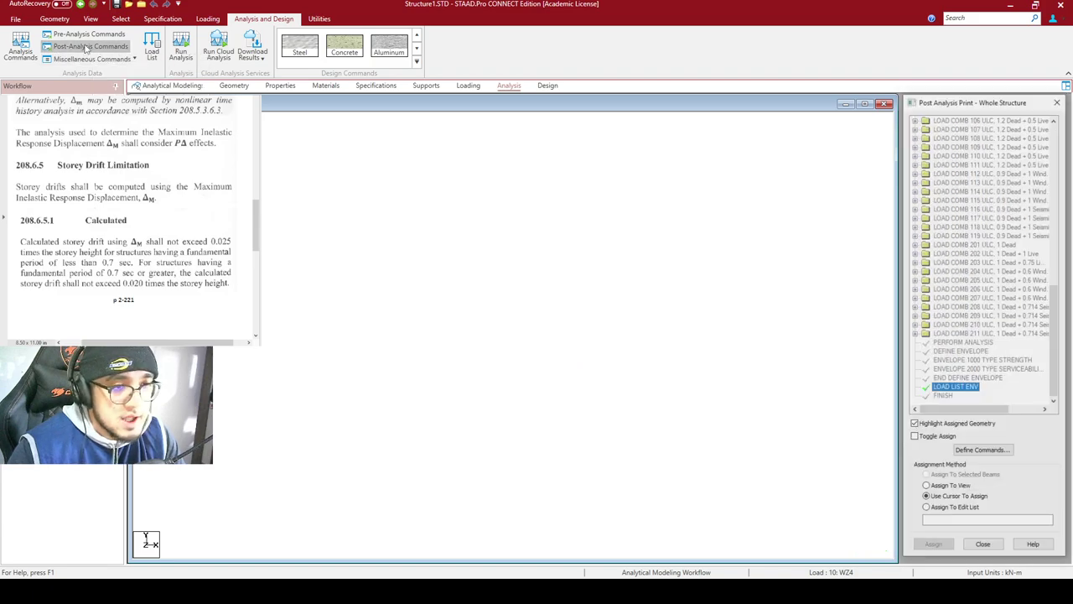
pyautogui.click(983, 452)
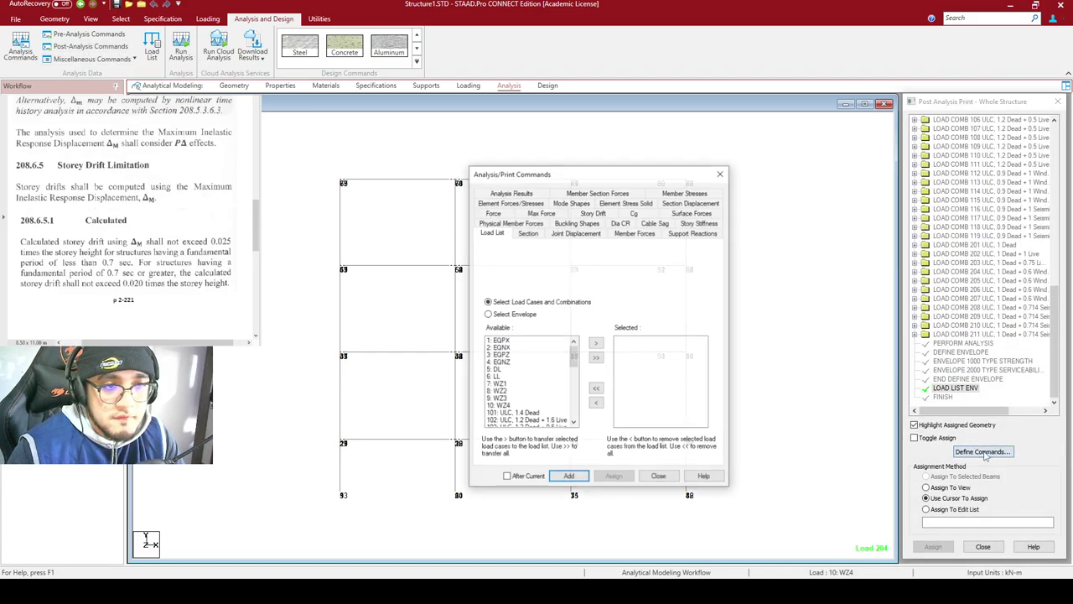
pyautogui.click(592, 213)
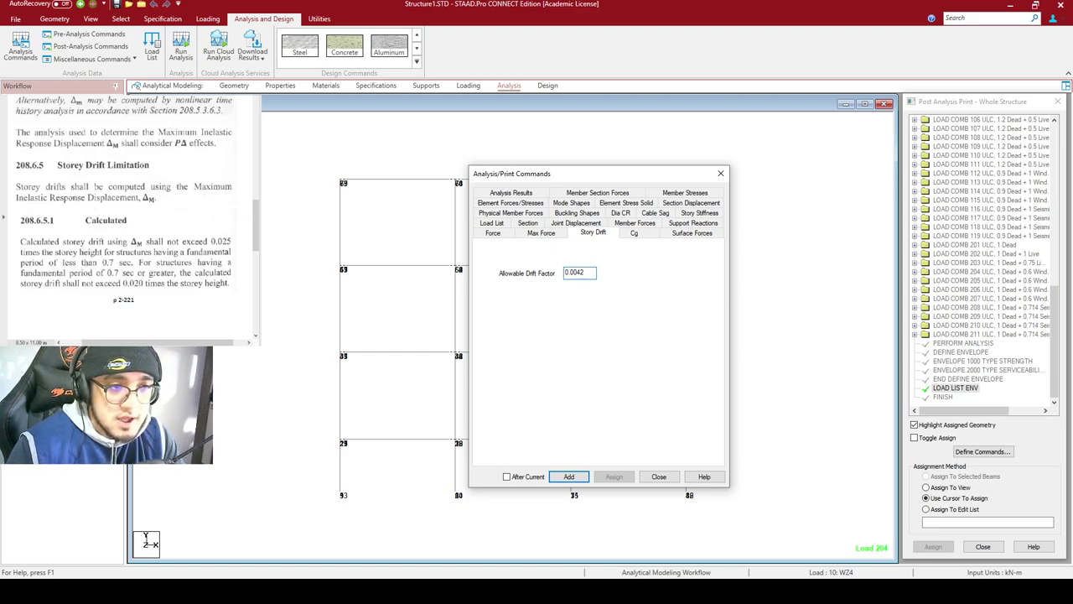
pyautogui.moveTo(593, 274); pyautogui.dragTo(538, 278)
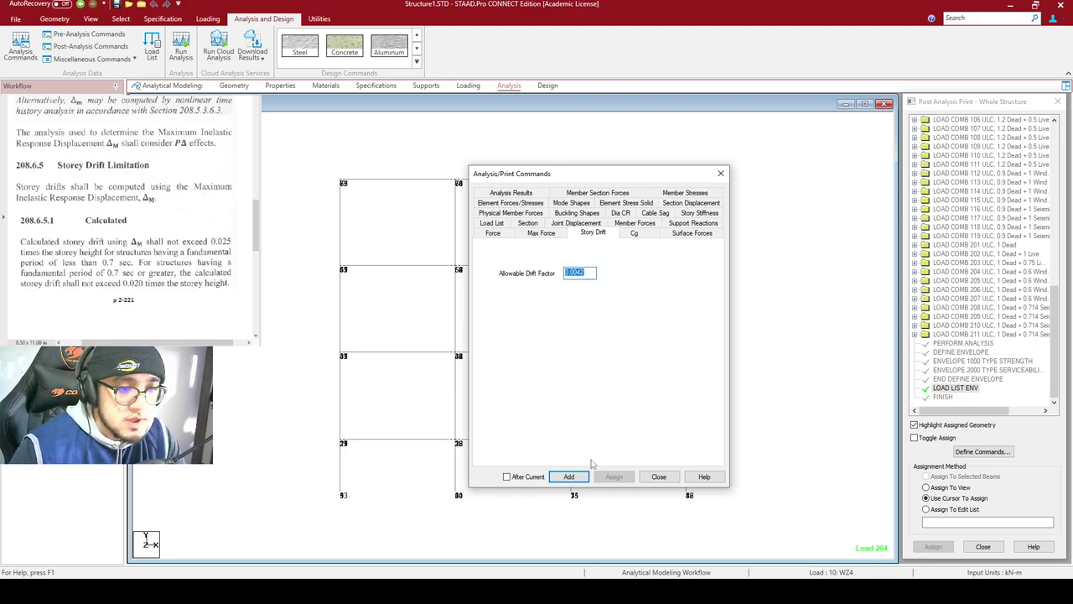
pyautogui.click(571, 476)
pyautogui.click(668, 478)
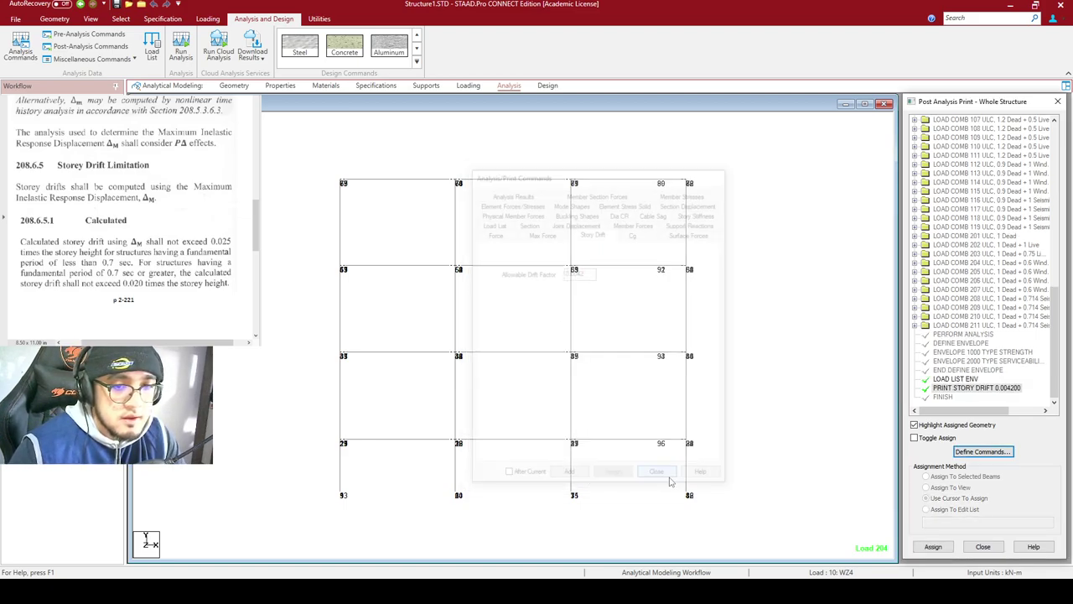
pyautogui.doubleClick(955, 379)
pyautogui.click(658, 430)
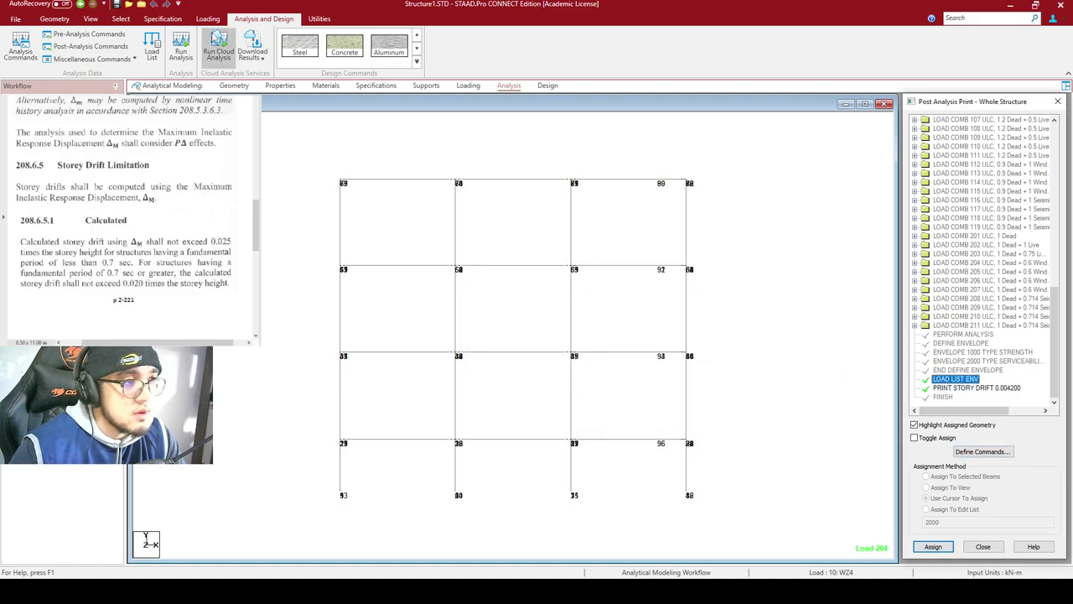
# Save the structure, run the analysis and open its output file
pyautogui.click(181, 47)
pyautogui.click(545, 347)
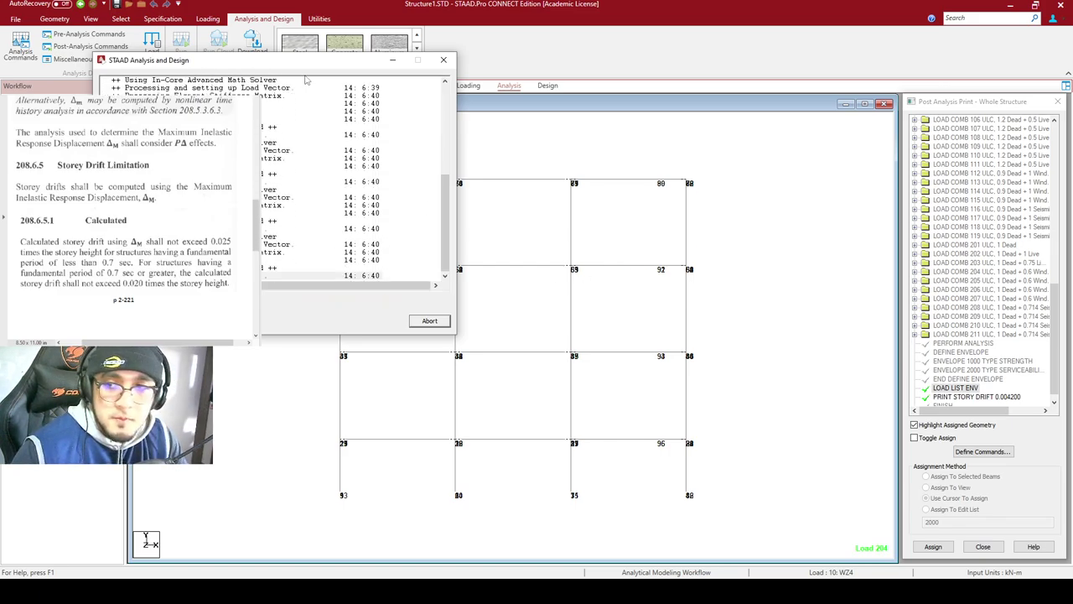
pyautogui.moveTo(316, 63); pyautogui.dragTo(576, 66)
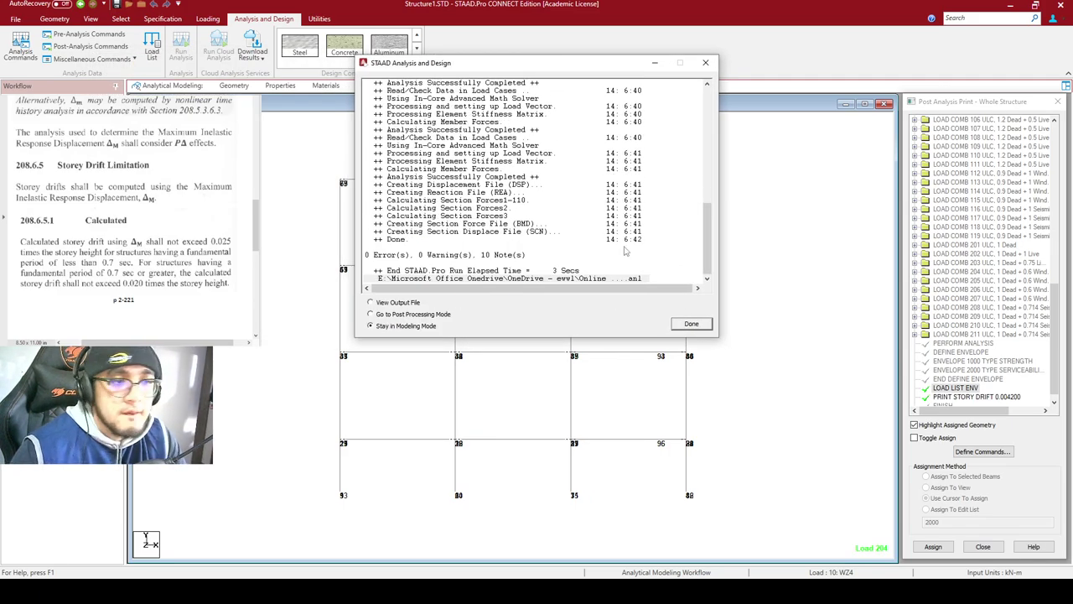
pyautogui.click(400, 302)
pyautogui.click(691, 324)
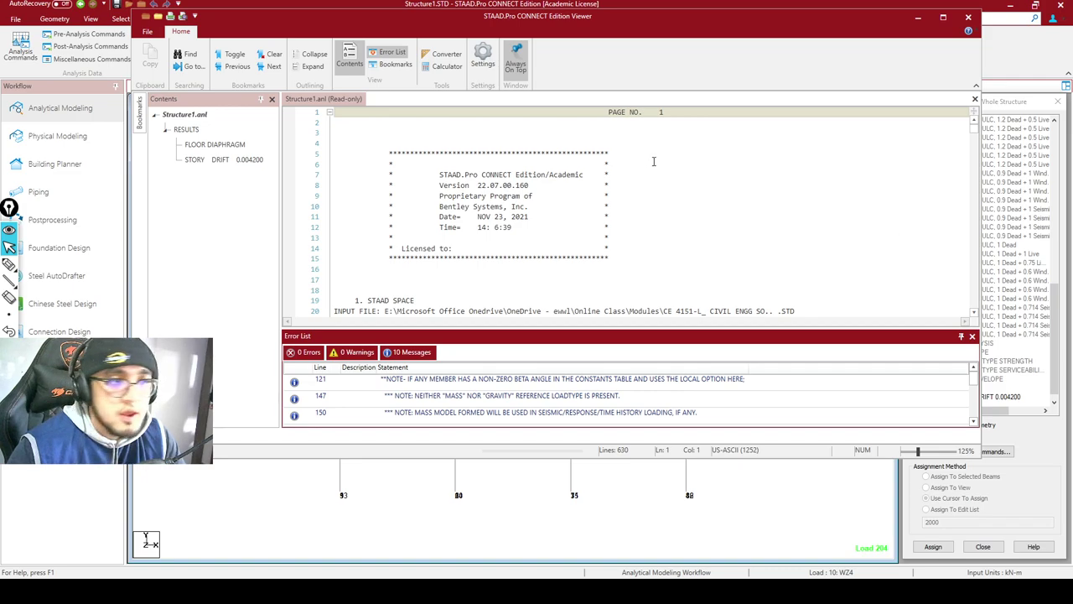
# Go to the Story Drift results in the output and examine the table headings and the story 1 rows for loads 201 to 211
pyautogui.click(228, 161)
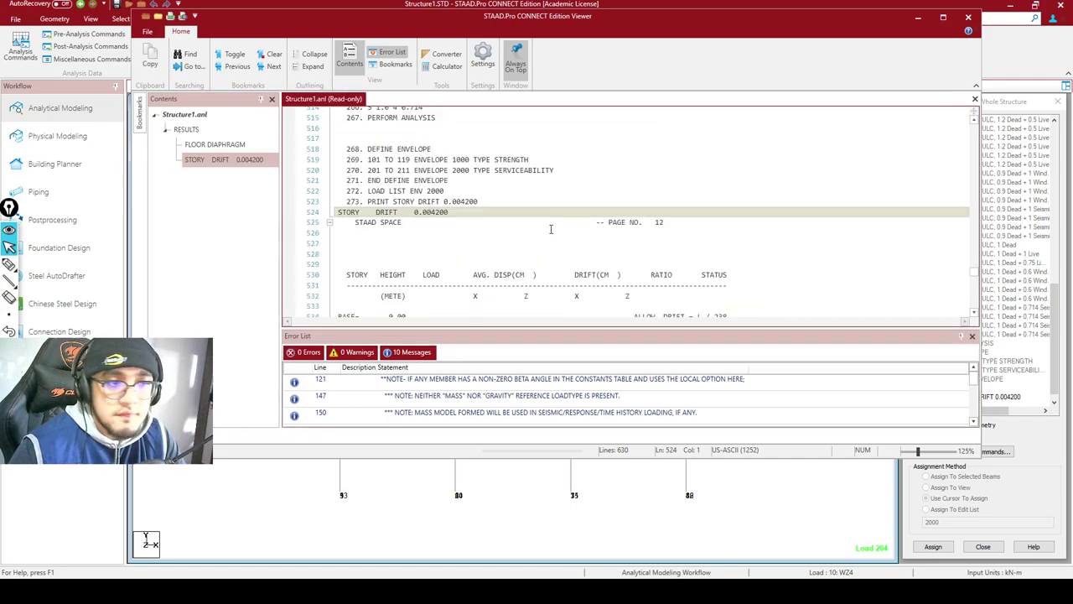
pyautogui.scroll(-5, 570, 228)
pyautogui.scroll(-3, 584, 225)
pyautogui.scroll(2, 592, 201)
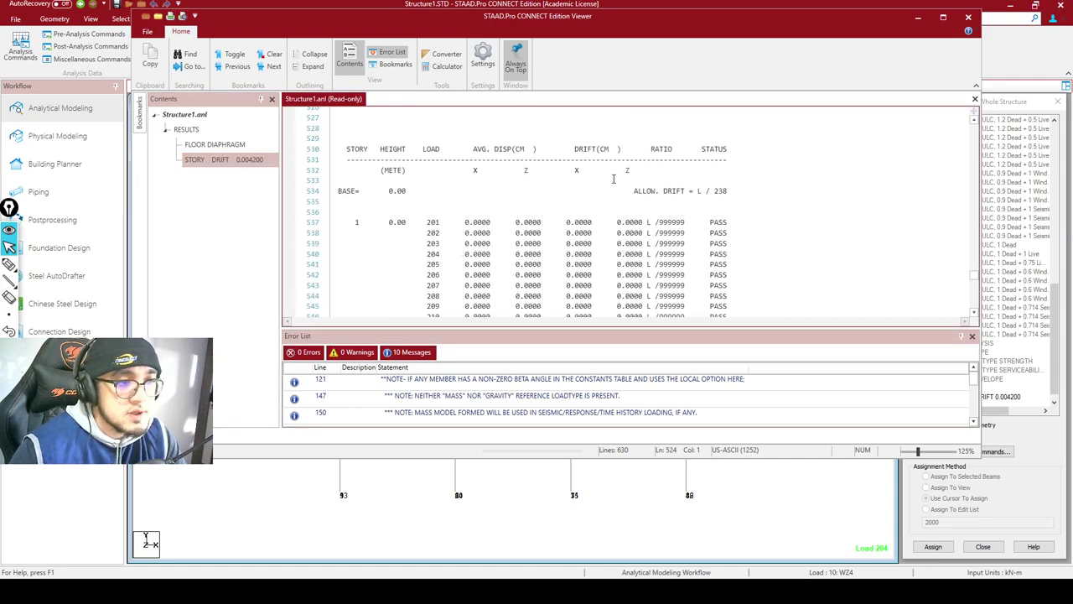
pyautogui.scroll(-2, 600, 167)
pyautogui.scroll(3, 593, 192)
pyautogui.scroll(-1, 440, 203)
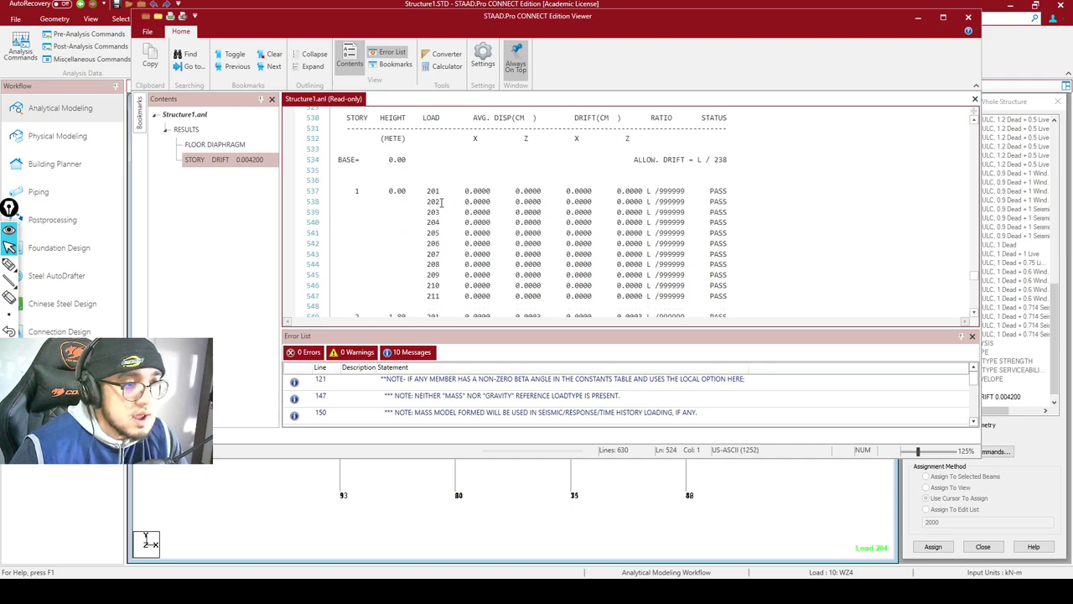
pyautogui.moveTo(458, 191); pyautogui.dragTo(751, 295)
pyautogui.scroll(1, 591, 213)
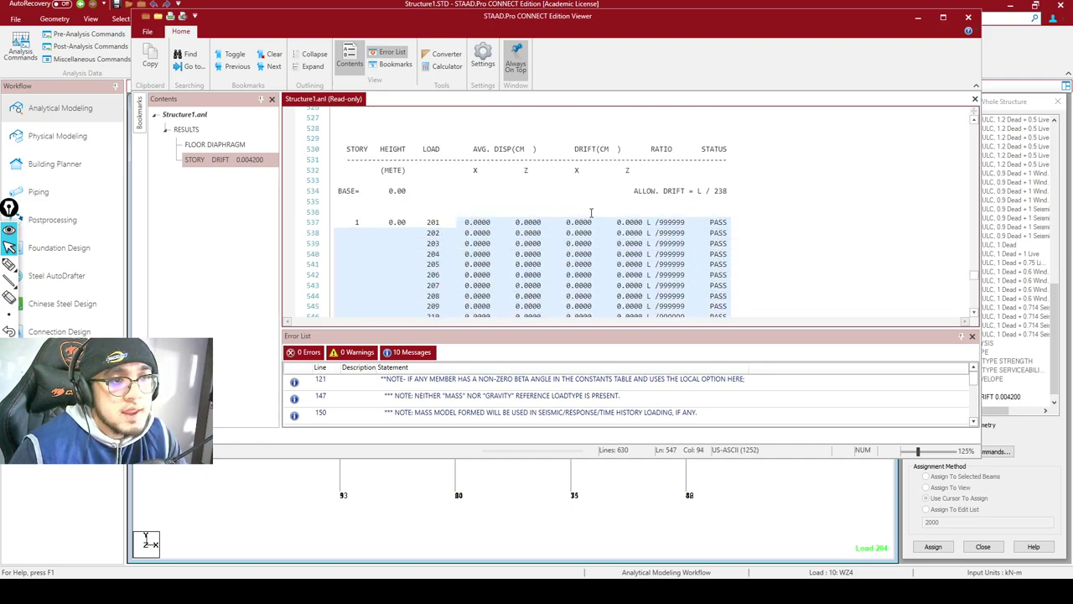
pyautogui.click(560, 211)
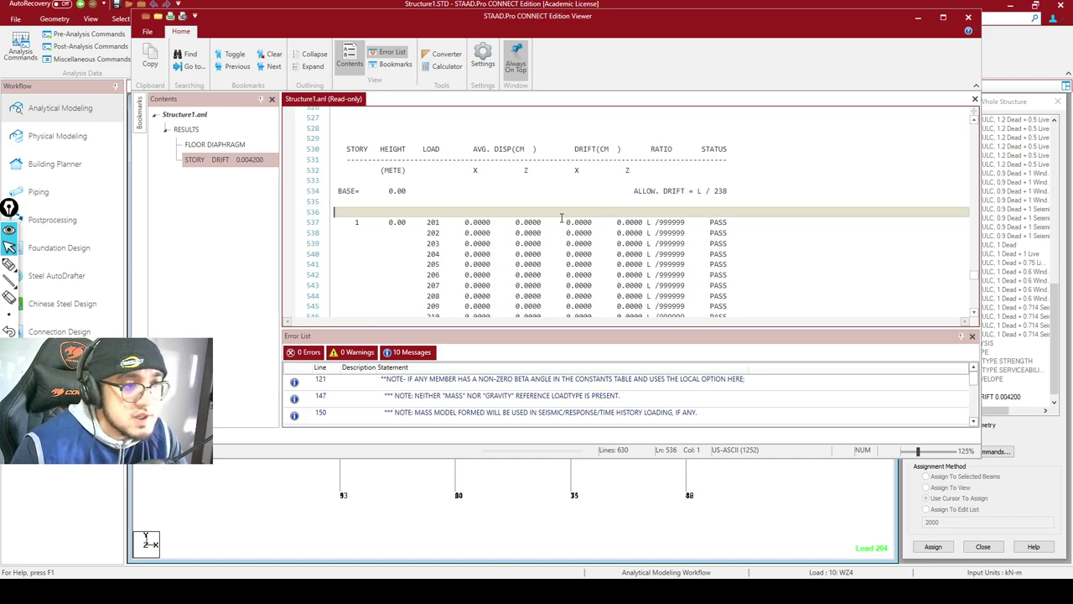
pyautogui.scroll(-1, 562, 218)
pyautogui.moveTo(354, 191); pyautogui.dragTo(694, 279)
pyautogui.click(402, 193)
pyautogui.click(406, 191)
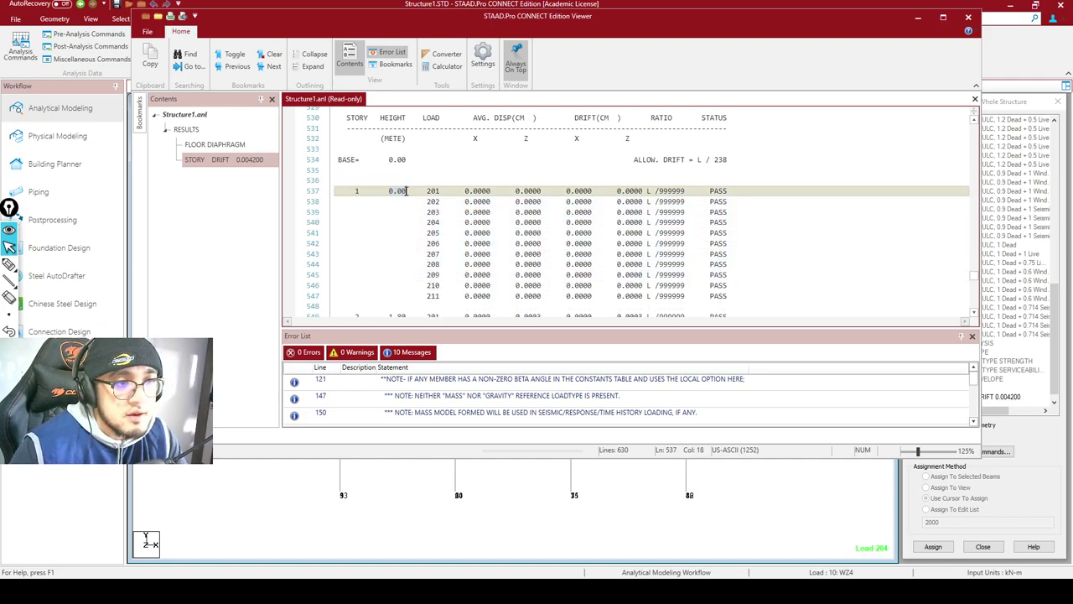
# Examine the drift values, ratios and status of each serviceability load for stories 2 to 4
pyautogui.scroll(-10, 407, 192)
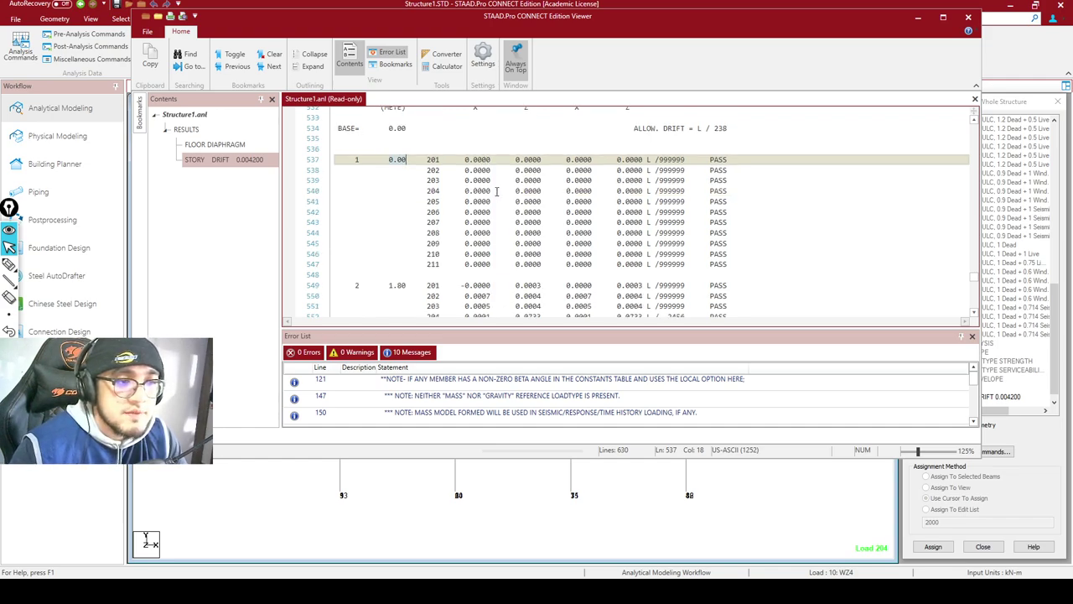
pyautogui.scroll(-6, 545, 159)
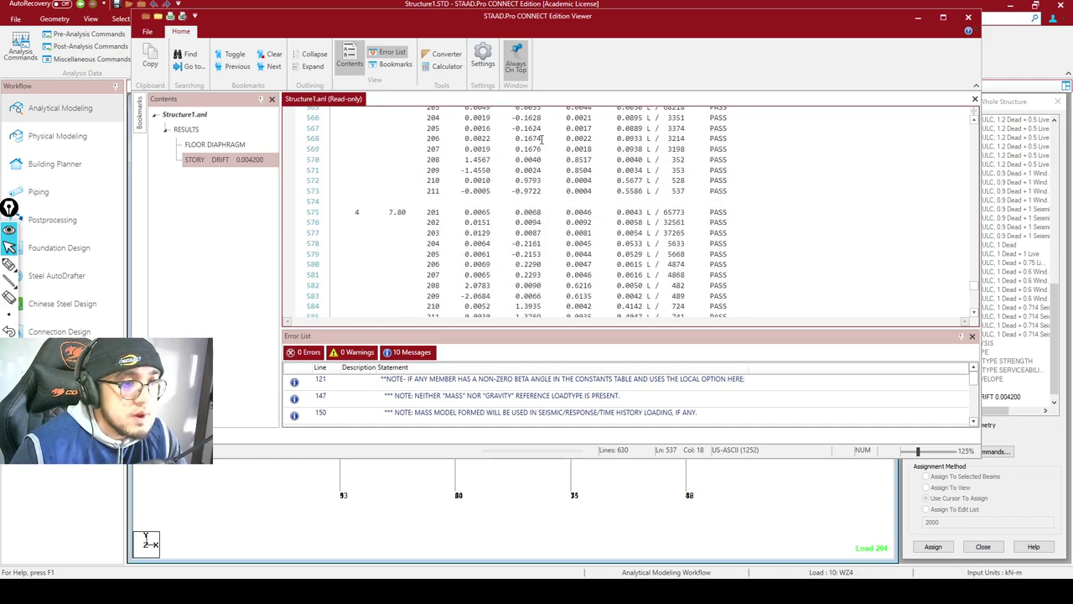
pyautogui.scroll(4, 587, 193)
pyautogui.scroll(-1, 619, 218)
pyautogui.scroll(1, 620, 219)
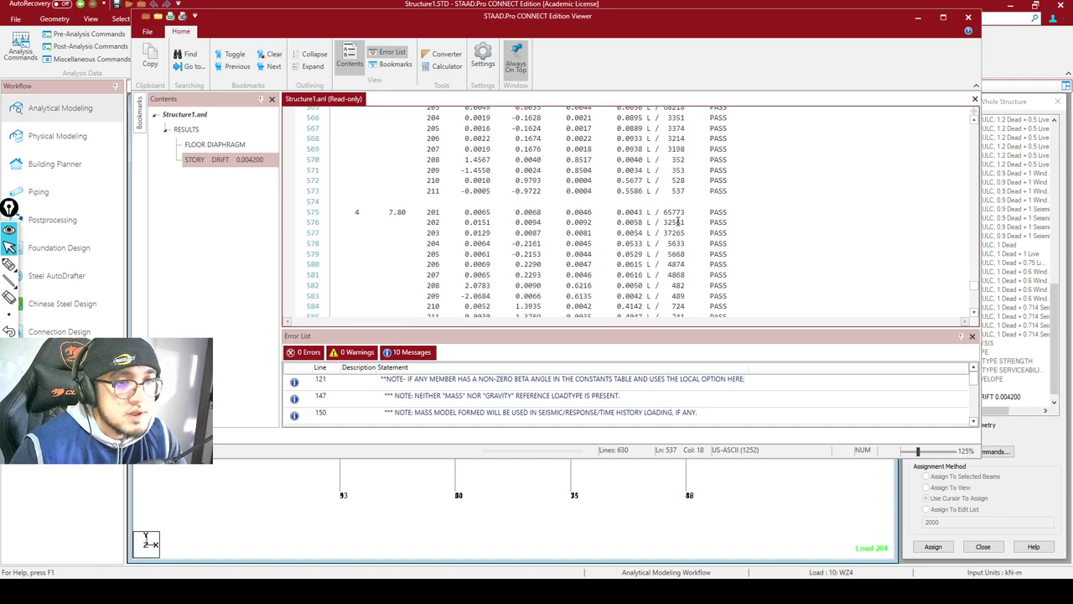
pyautogui.click(728, 209)
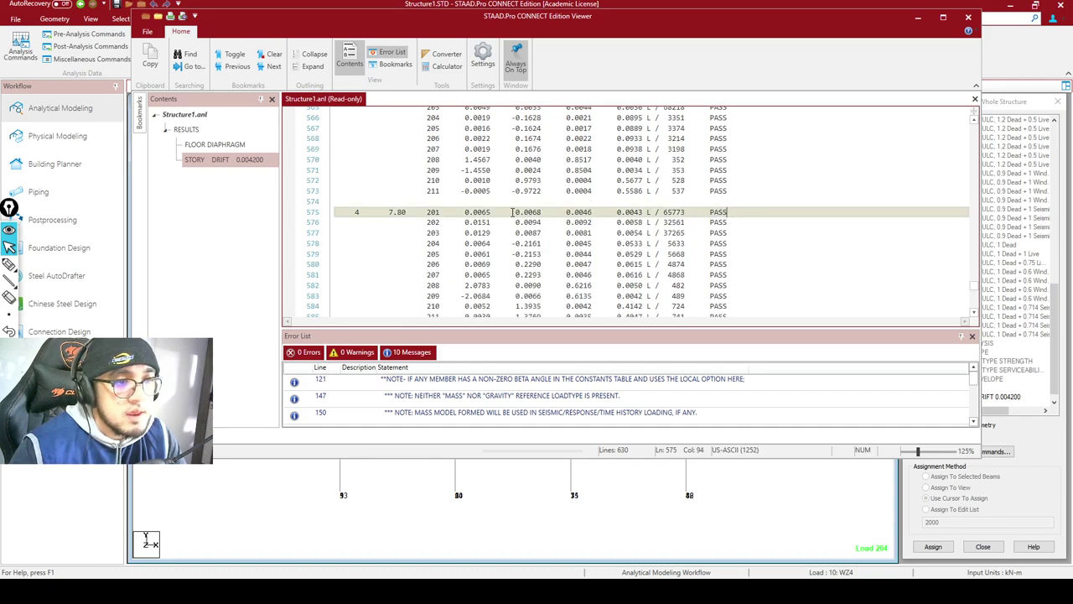
pyautogui.moveTo(513, 213); pyautogui.dragTo(505, 181)
pyautogui.click(592, 285)
pyautogui.scroll(5, 707, 243)
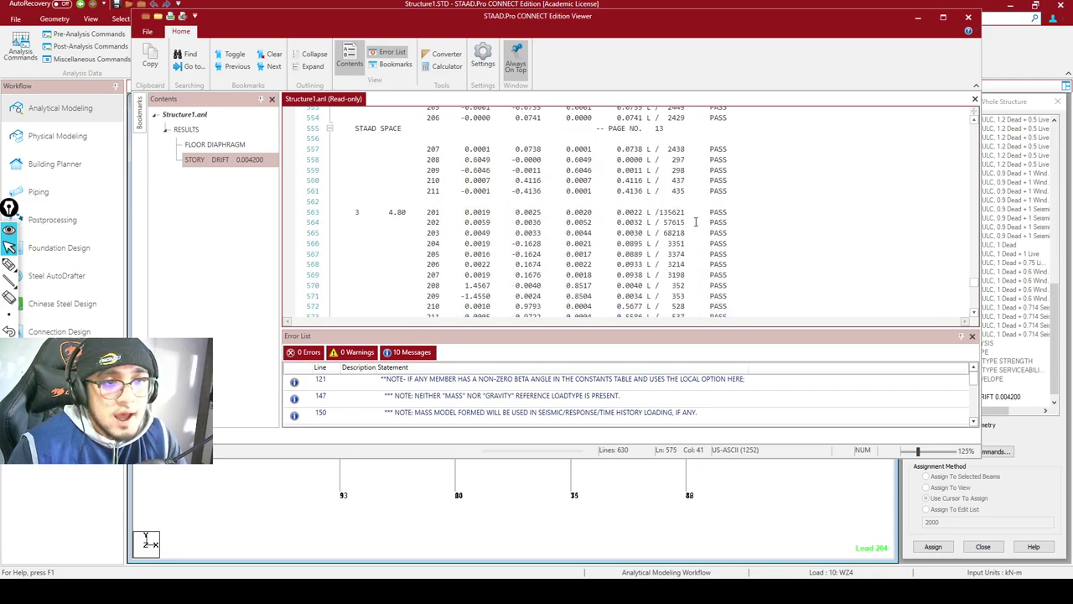
pyautogui.scroll(-4, 702, 228)
pyautogui.scroll(-1, 711, 239)
pyautogui.scroll(2, 717, 245)
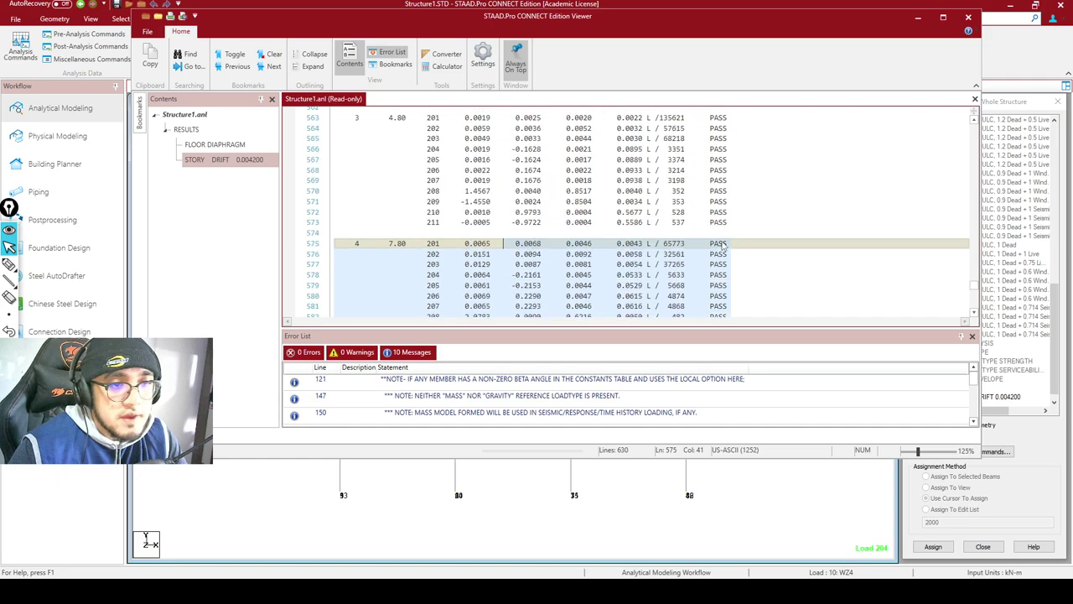
pyautogui.scroll(-1, 713, 252)
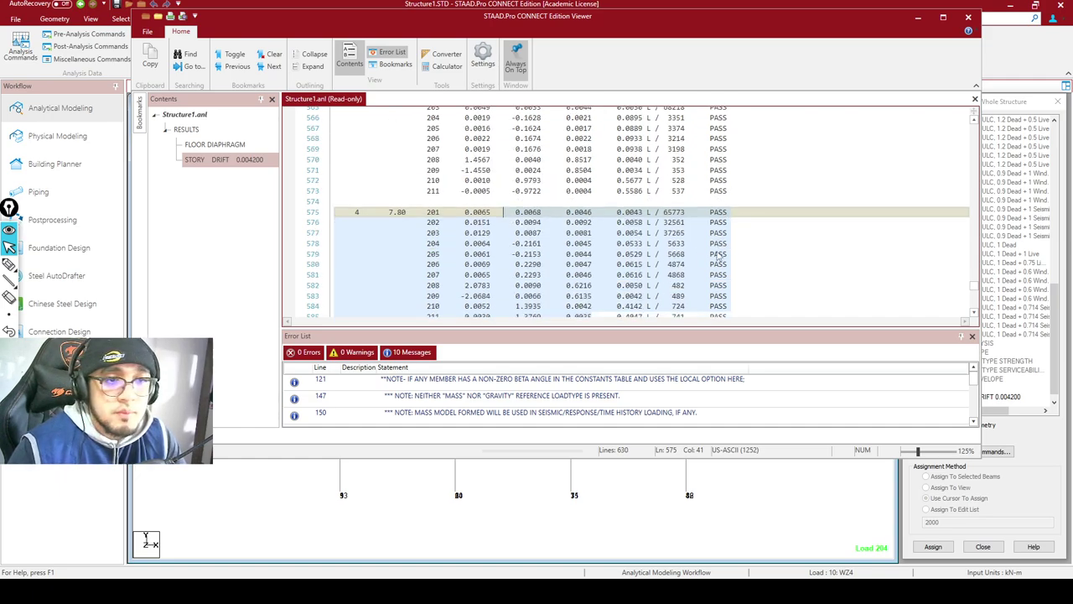
pyautogui.scroll(6, 711, 255)
pyautogui.scroll(-4, 712, 260)
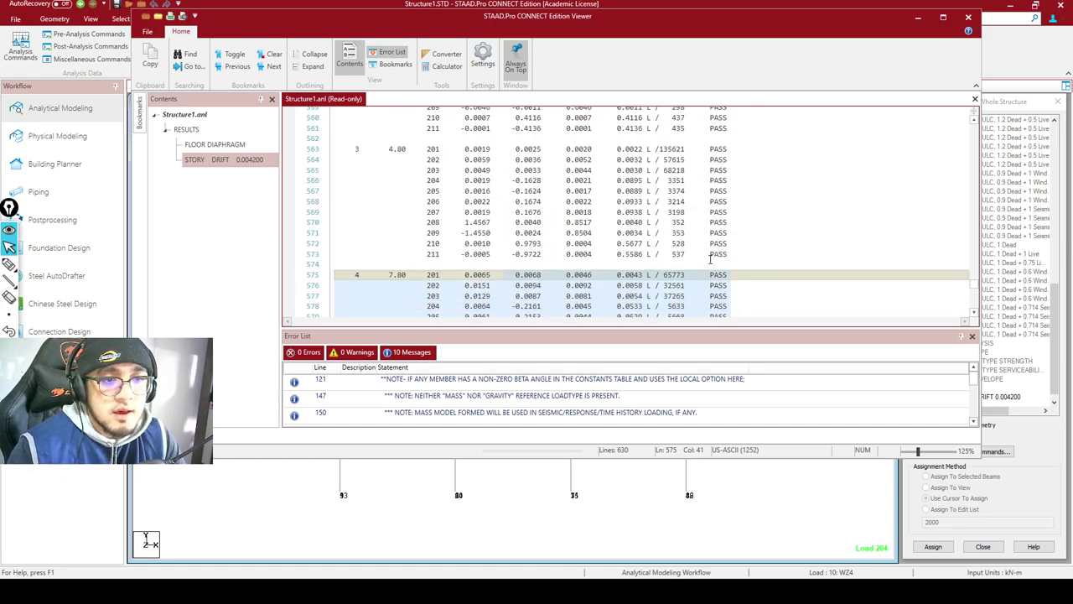
pyautogui.scroll(-2, 763, 261)
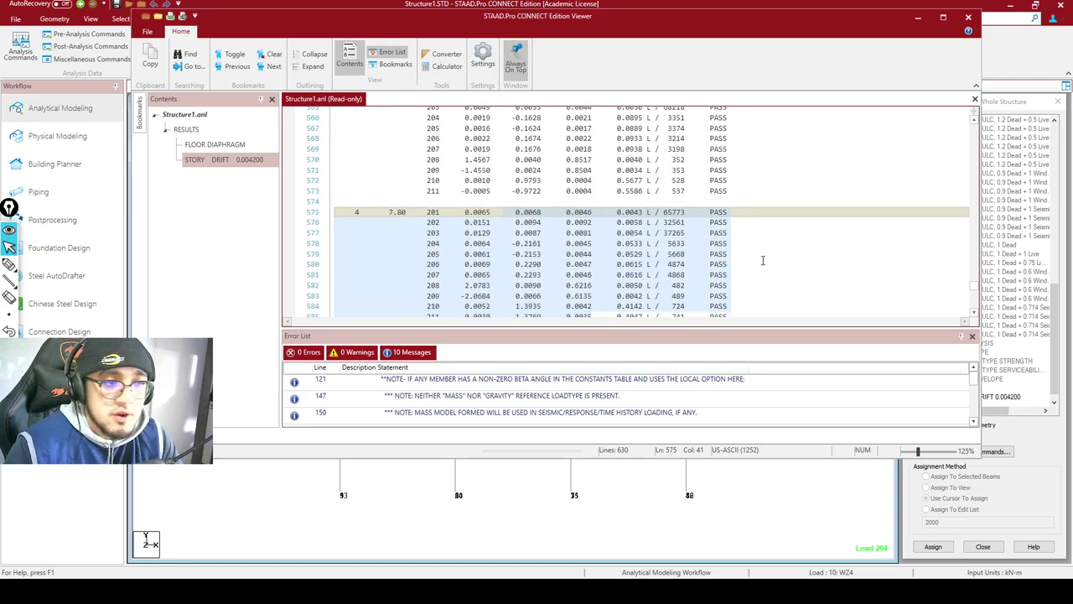
# Review the last page of the story drift table, highlight all its rows back to story 1, and close the output viewer
pyautogui.scroll(-14, 763, 261)
pyautogui.scroll(6, 678, 239)
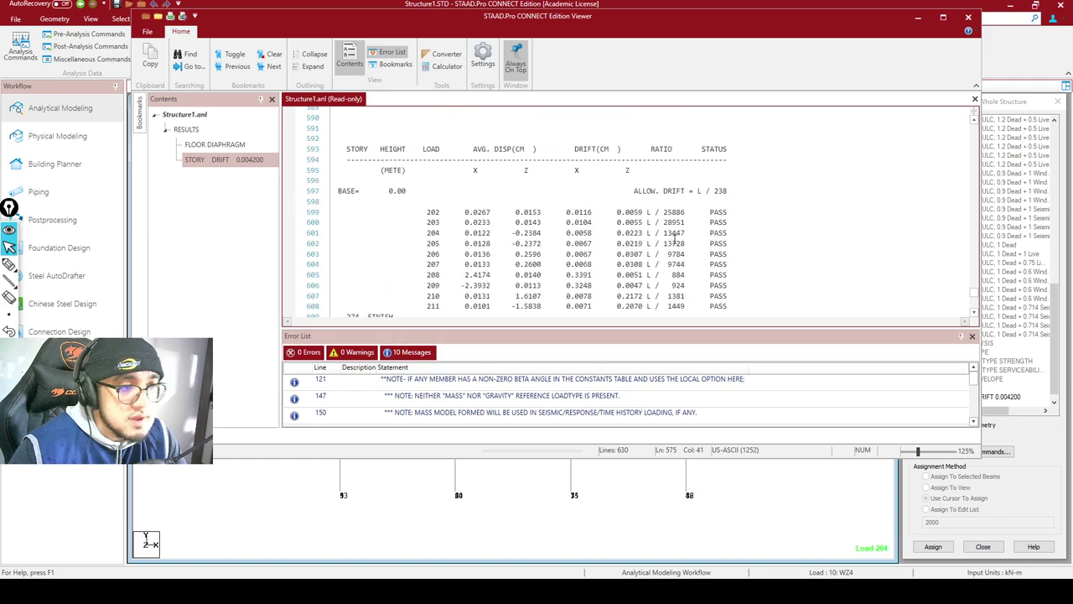
pyautogui.moveTo(731, 311); pyautogui.dragTo(343, 151)
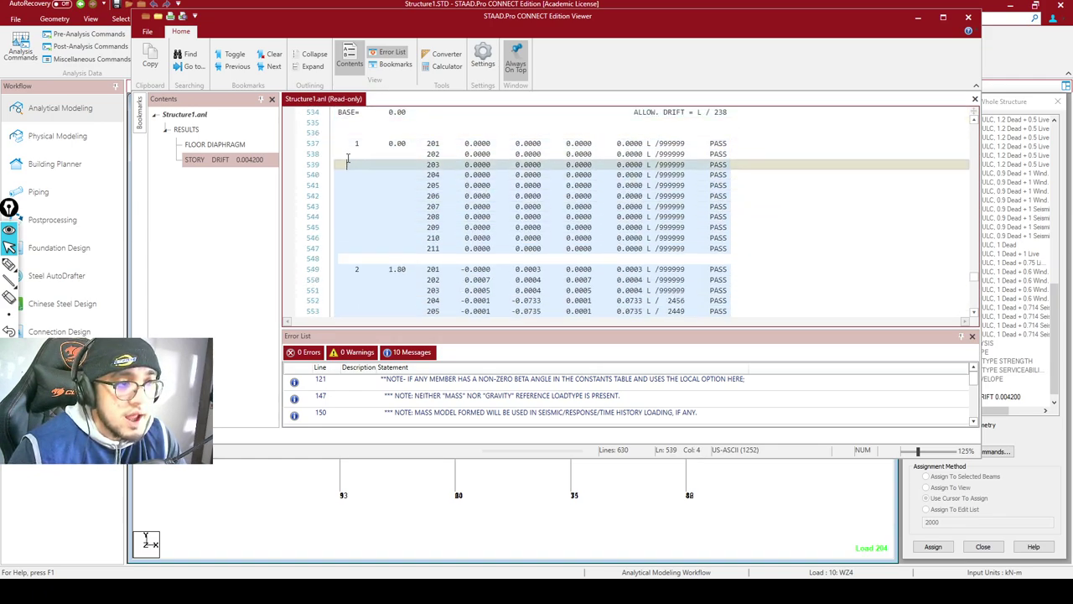
pyautogui.scroll(3, 375, 207)
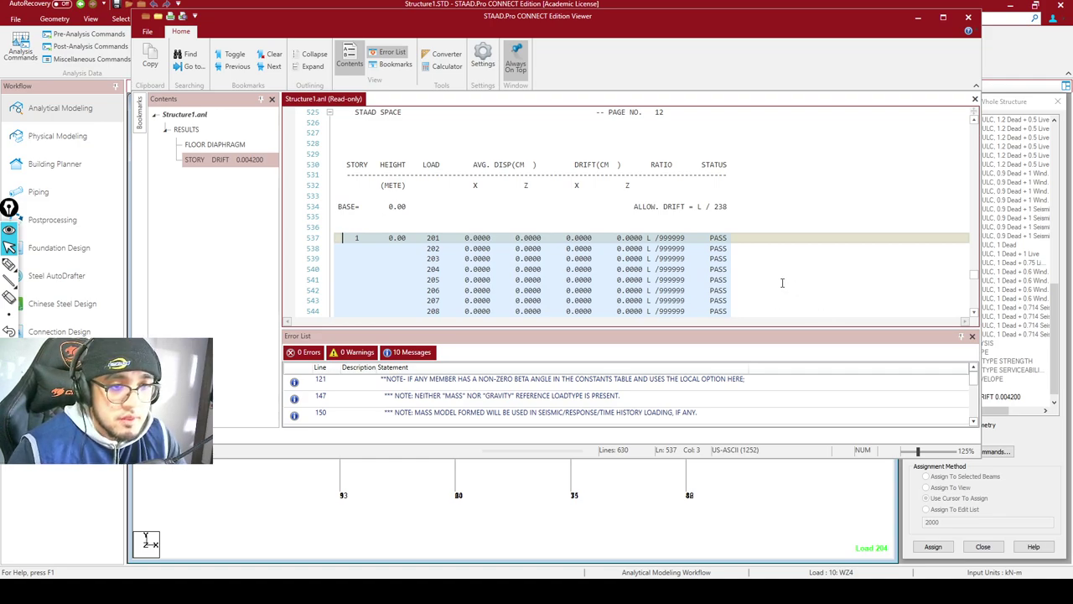
pyautogui.click(729, 270)
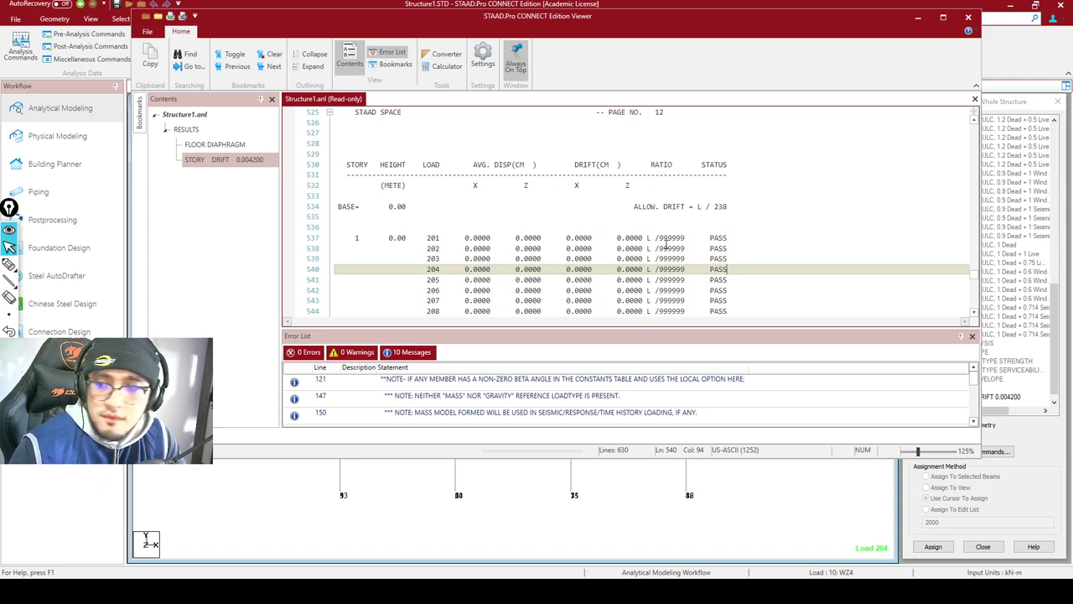
pyautogui.click(969, 18)
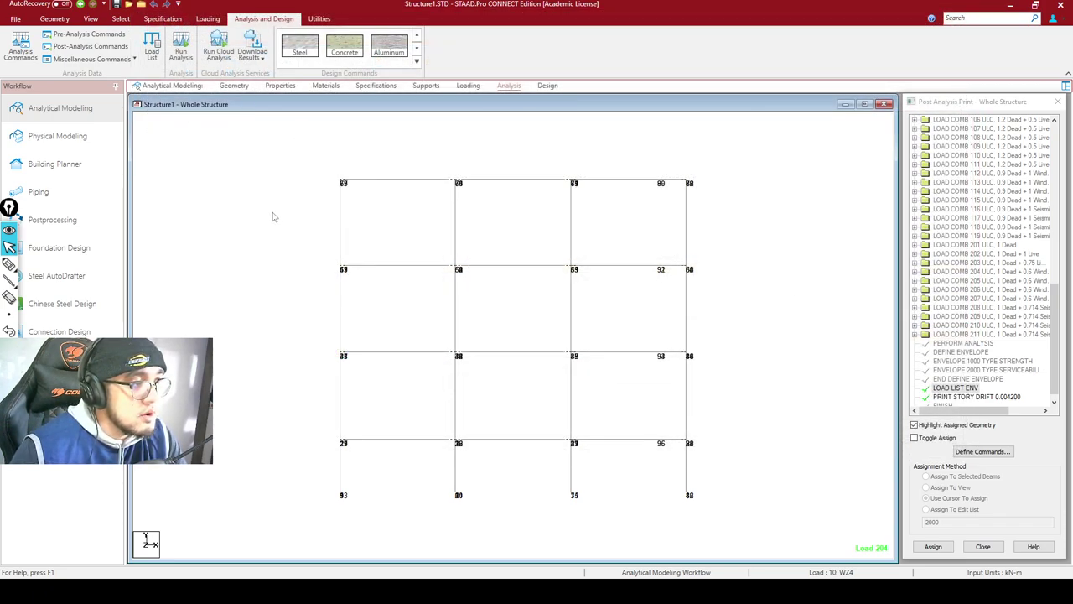
# Switch to the postprocessing workflow and set up the results using defined envelope 1000
pyautogui.moveTo(8, 208); pyautogui.dragTo(7, 250)
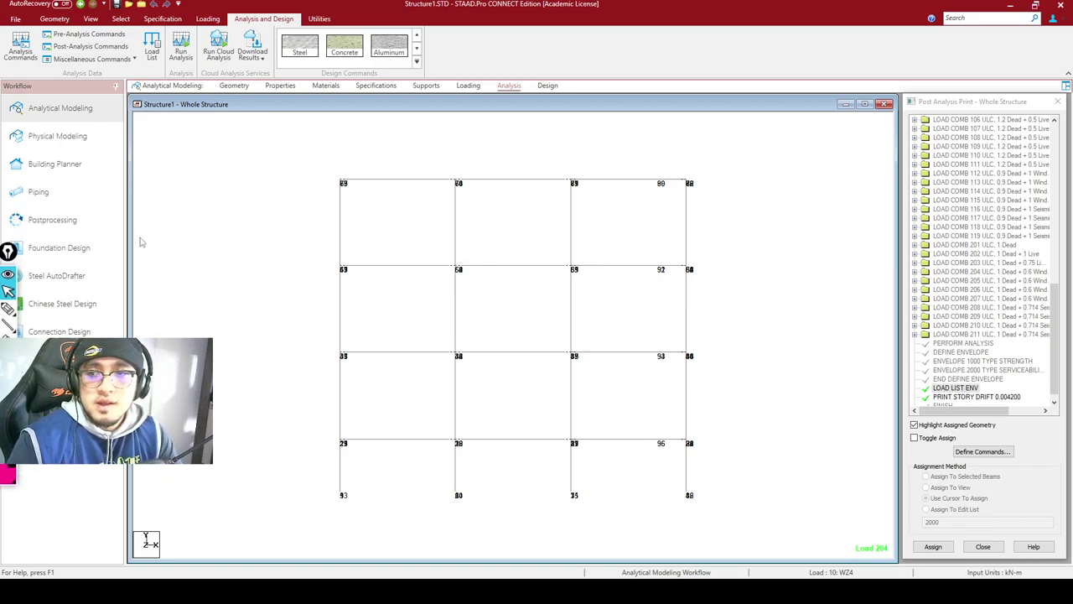
pyautogui.click(72, 222)
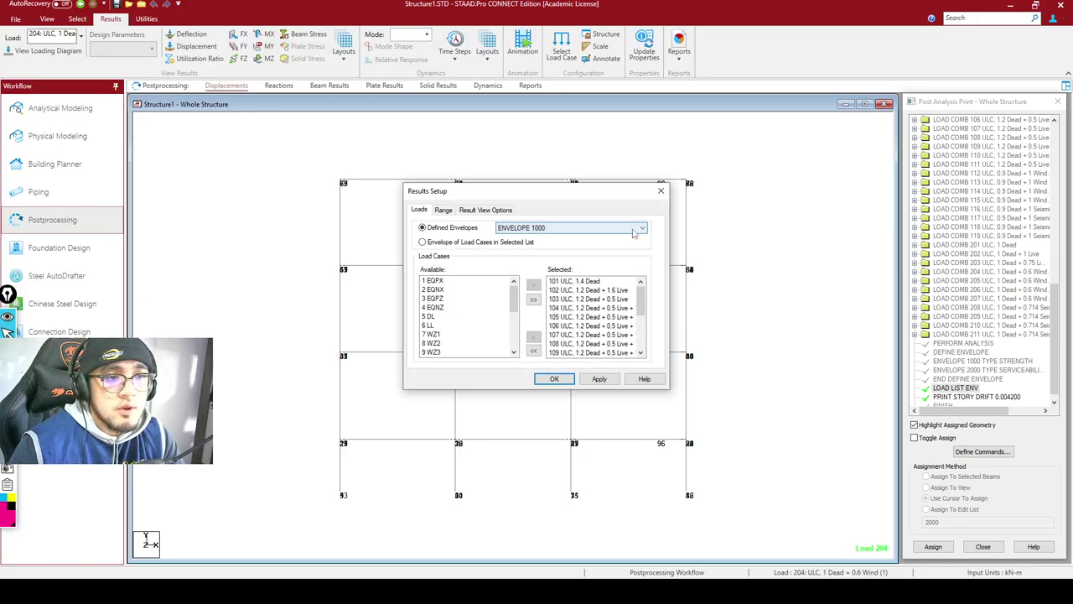
pyautogui.moveTo(642, 293); pyautogui.dragTo(638, 240)
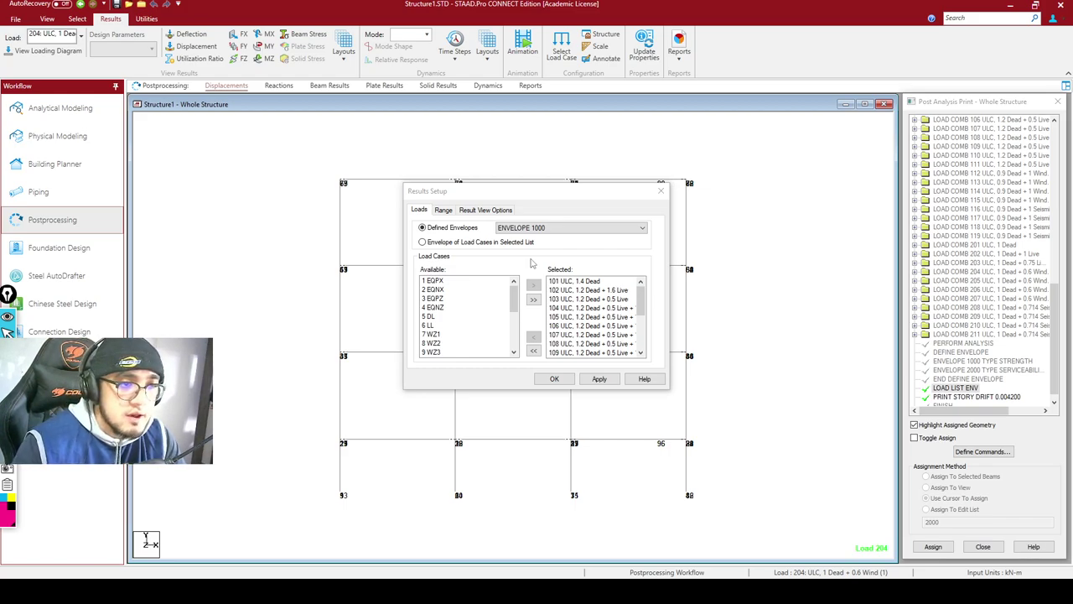
pyautogui.click(564, 228)
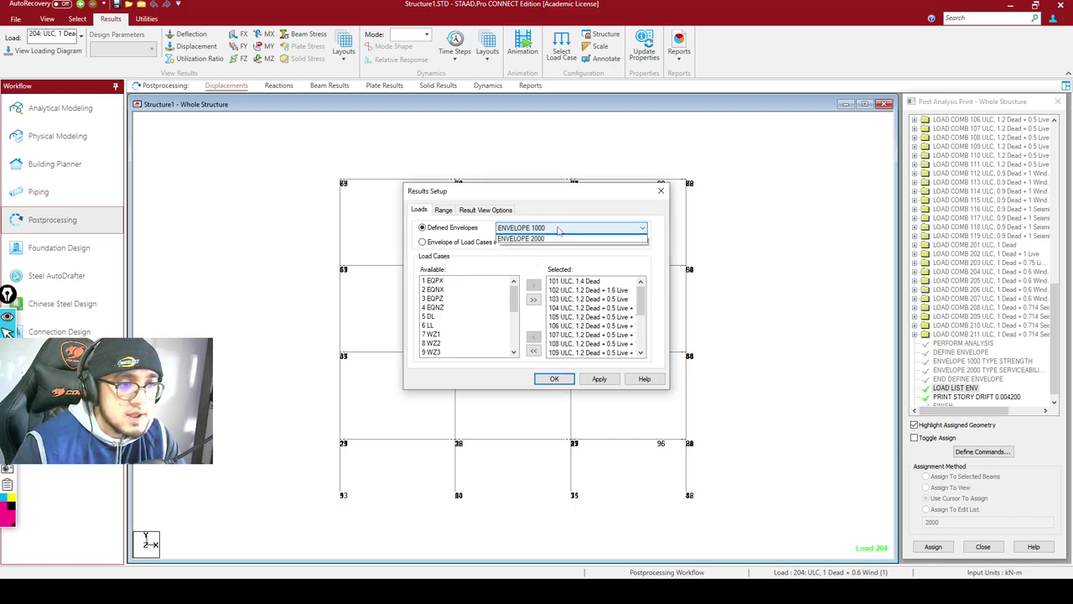
pyautogui.click(551, 238)
pyautogui.click(601, 380)
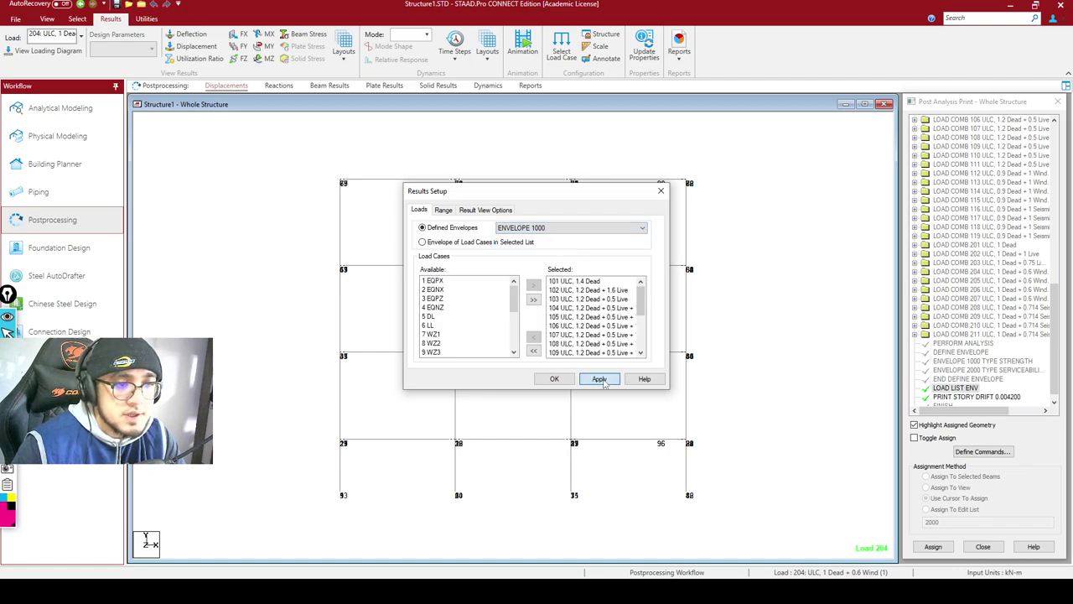
pyautogui.click(555, 380)
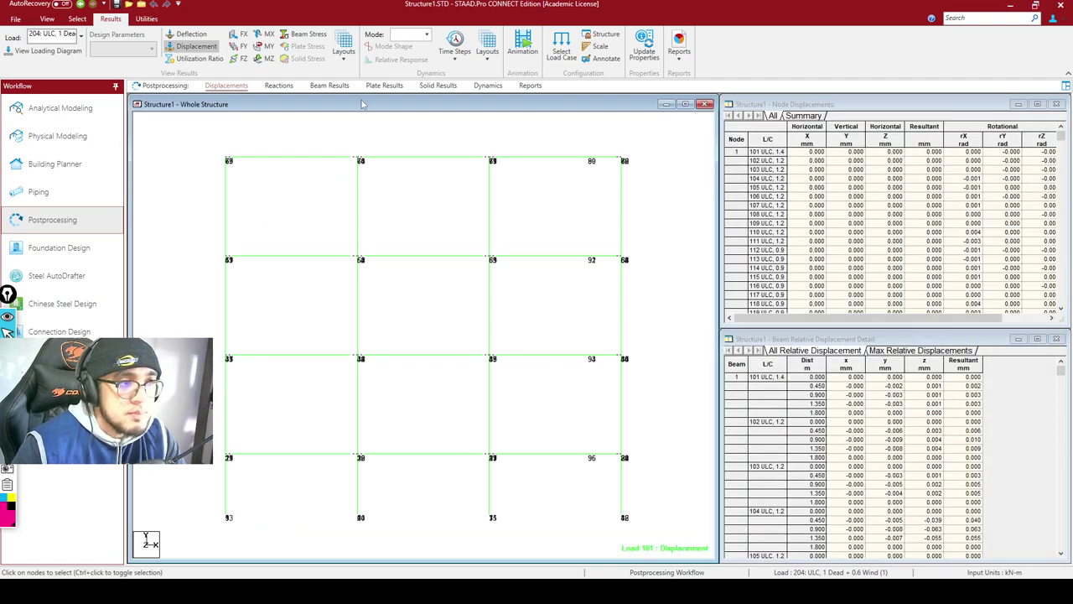
# Display the support reactions on the structure in an isometric view
pyautogui.click(278, 85)
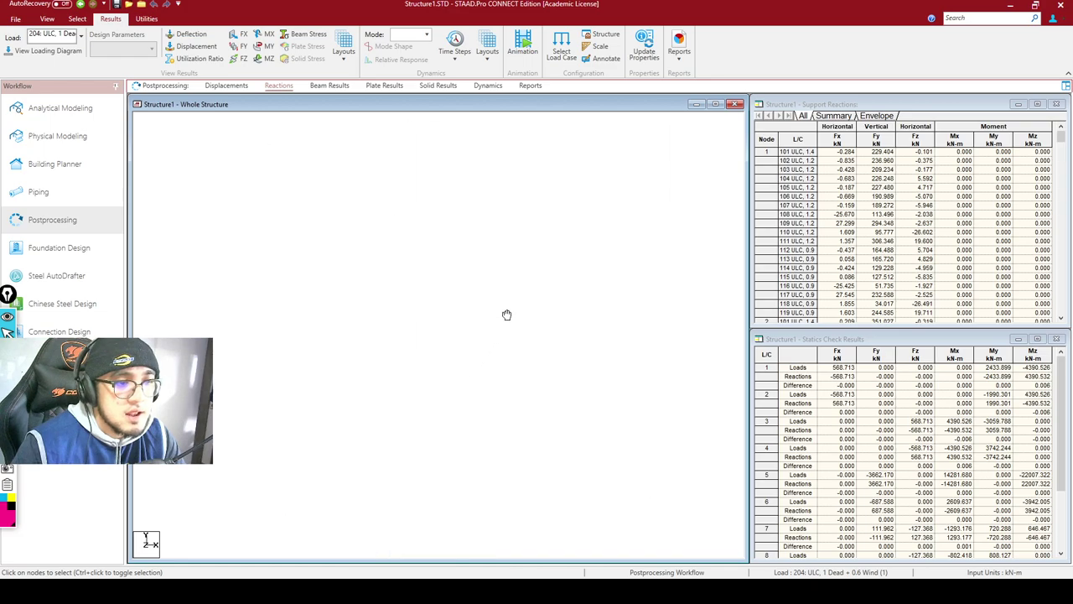
pyautogui.click(47, 18)
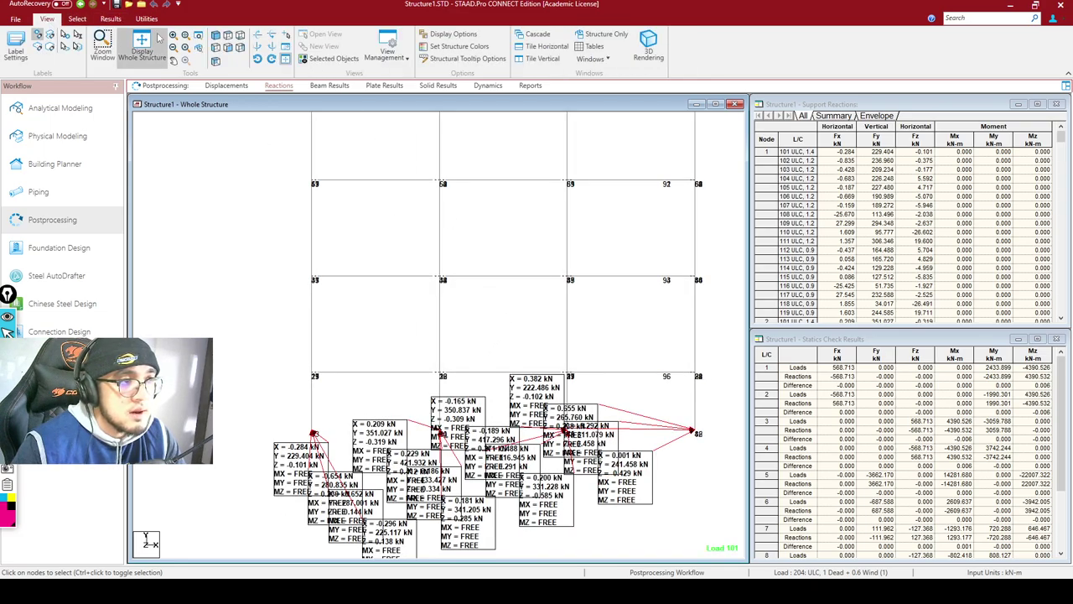
pyautogui.click(216, 37)
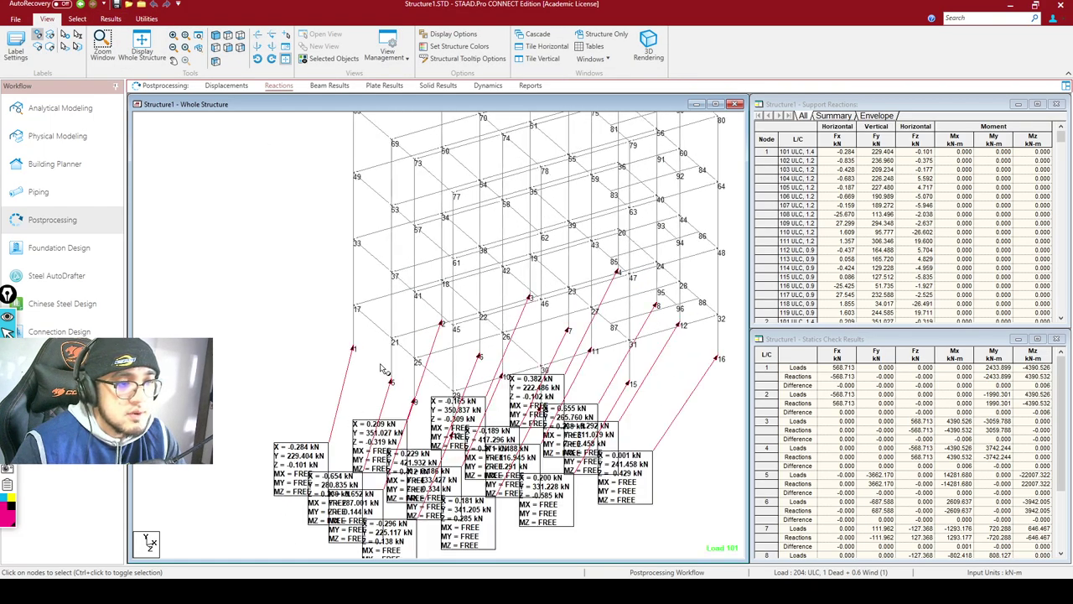
# Select support node 1 and examine its reactions for load 101 in the support reactions table
pyautogui.doubleClick(345, 358)
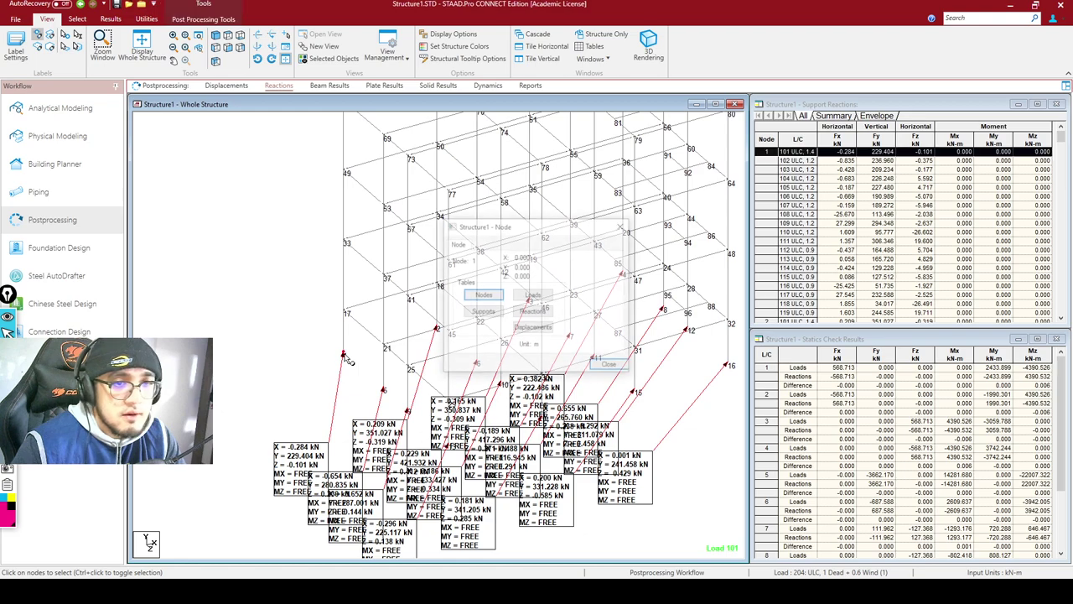
pyautogui.click(611, 366)
pyautogui.click(807, 153)
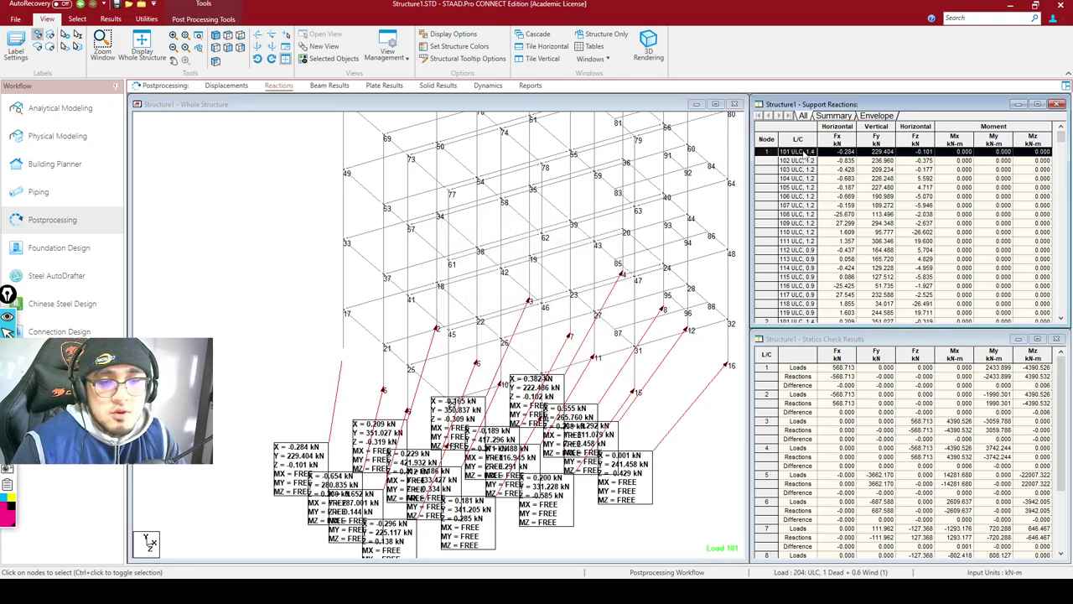
pyautogui.click(841, 154)
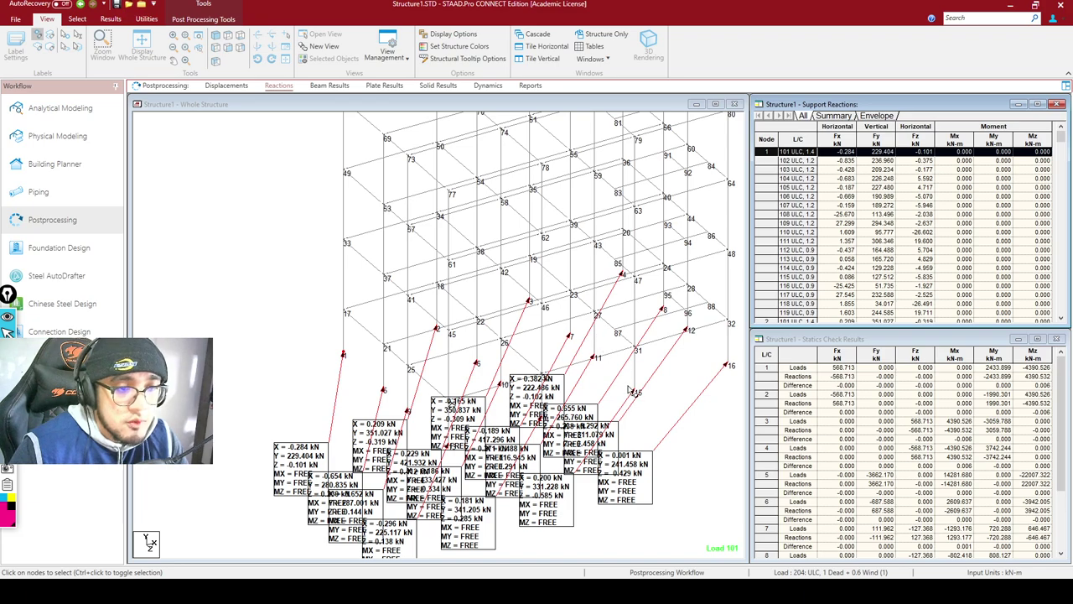
# Select support node 16 and examine its reactions for the strength load combinations
pyautogui.moveTo(603, 340); pyautogui.dragTo(563, 340, button='middle')
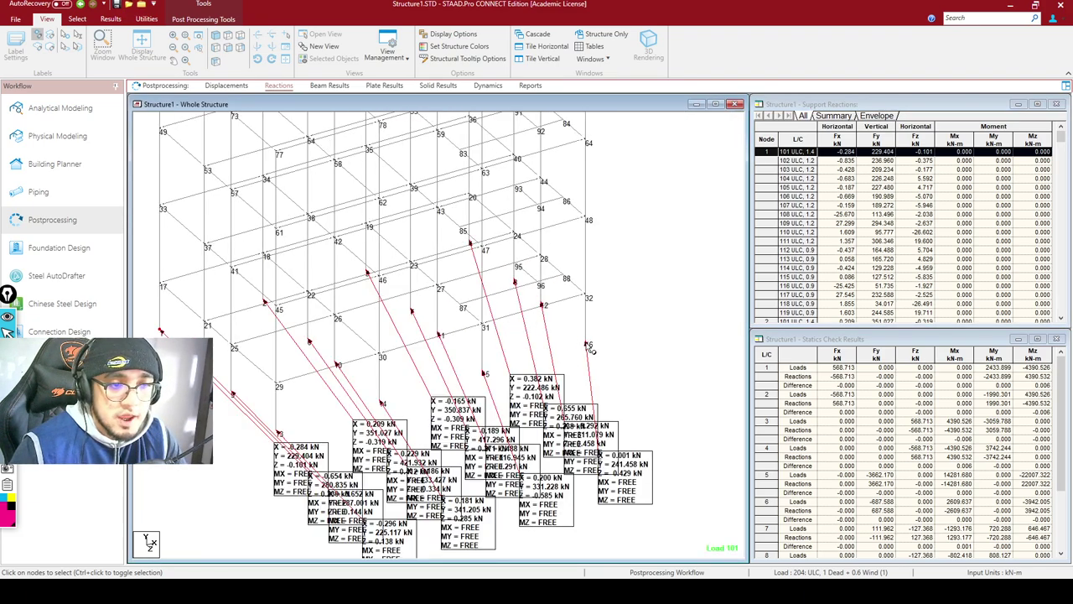
pyautogui.doubleClick(589, 344)
pyautogui.click(608, 366)
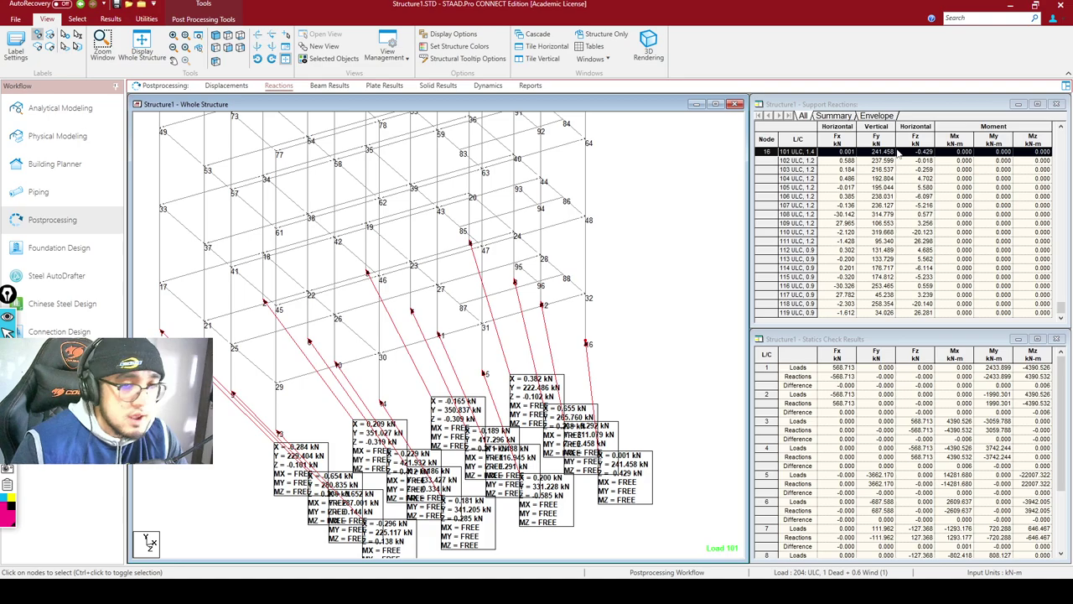
pyautogui.moveTo(612, 271); pyautogui.dragTo(675, 326, button='middle')
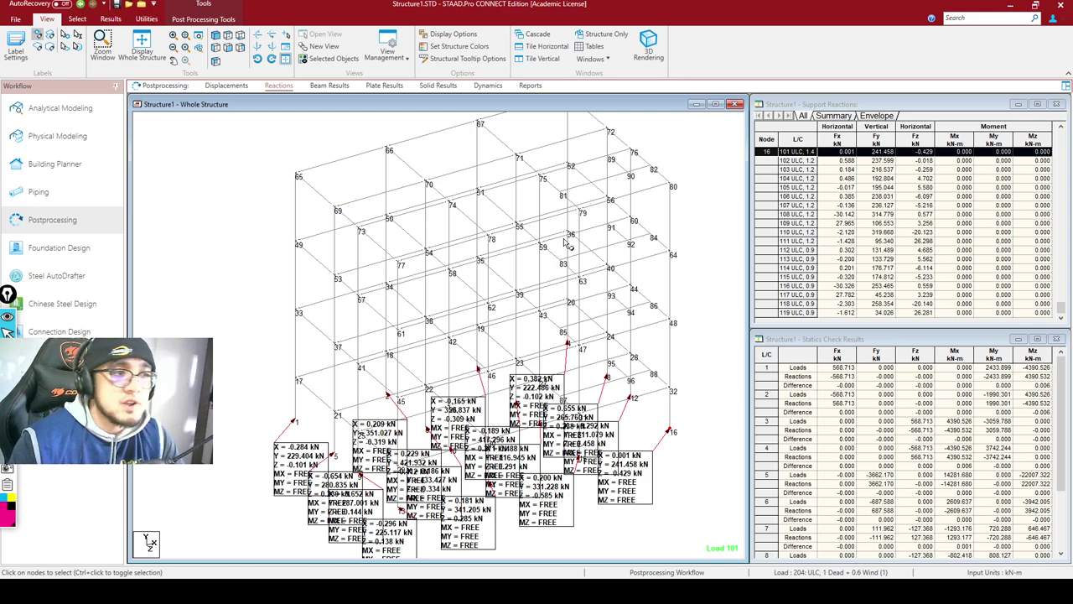
# Display the beam results with the Z bending diagrams and select the beam between nodes 49 and 50
pyautogui.click(334, 86)
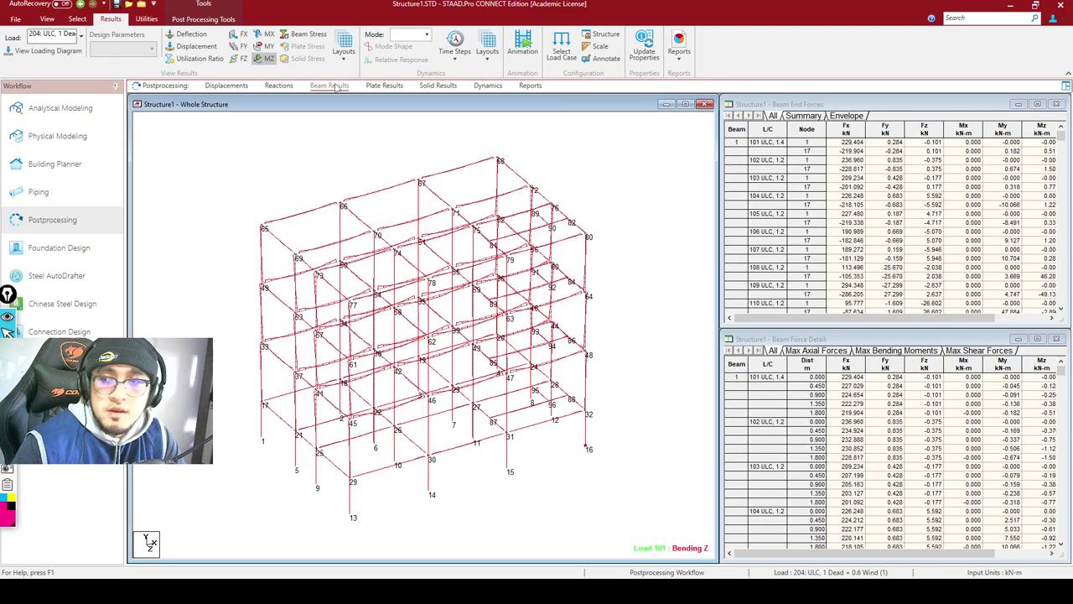
pyautogui.moveTo(553, 202); pyautogui.dragTo(632, 205, button='middle')
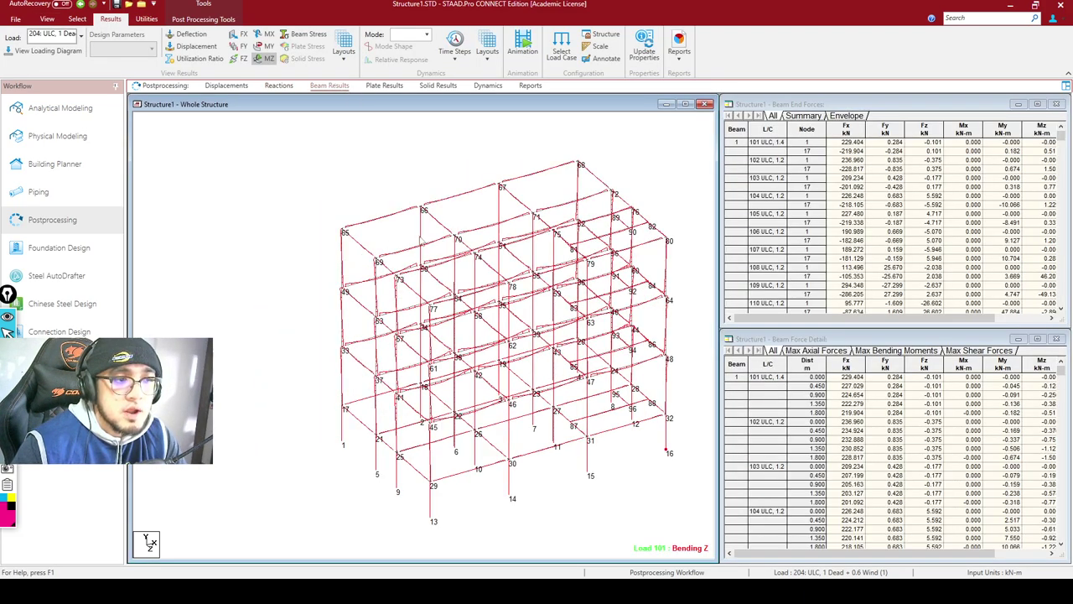
pyautogui.scroll(2, 401, 241)
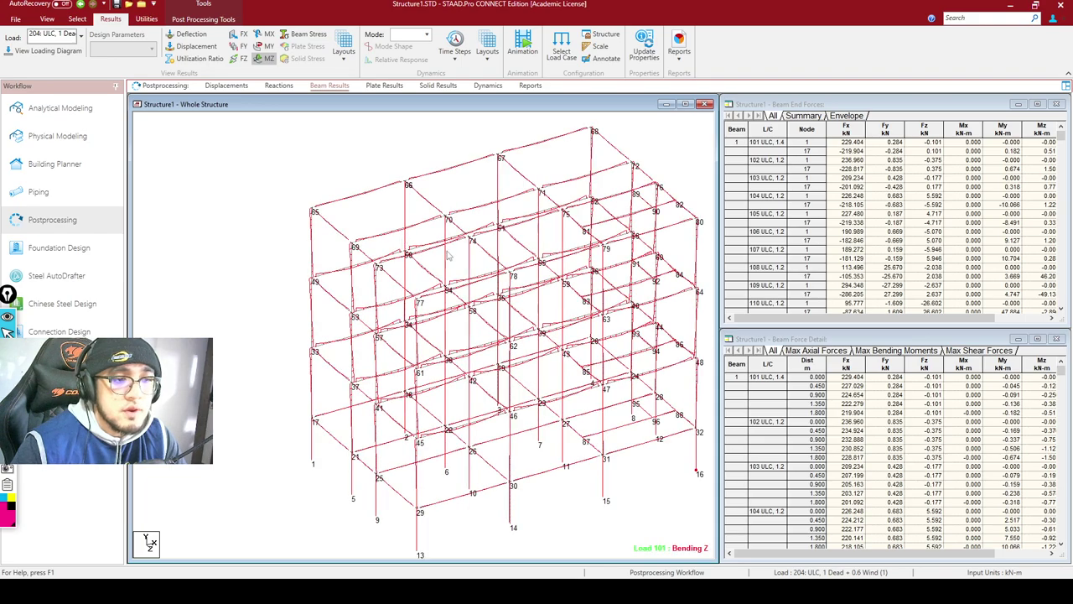
pyautogui.moveTo(441, 290); pyautogui.dragTo(479, 328, button='middle')
pyautogui.scroll(2, 367, 371)
pyautogui.scroll(-1, 460, 343)
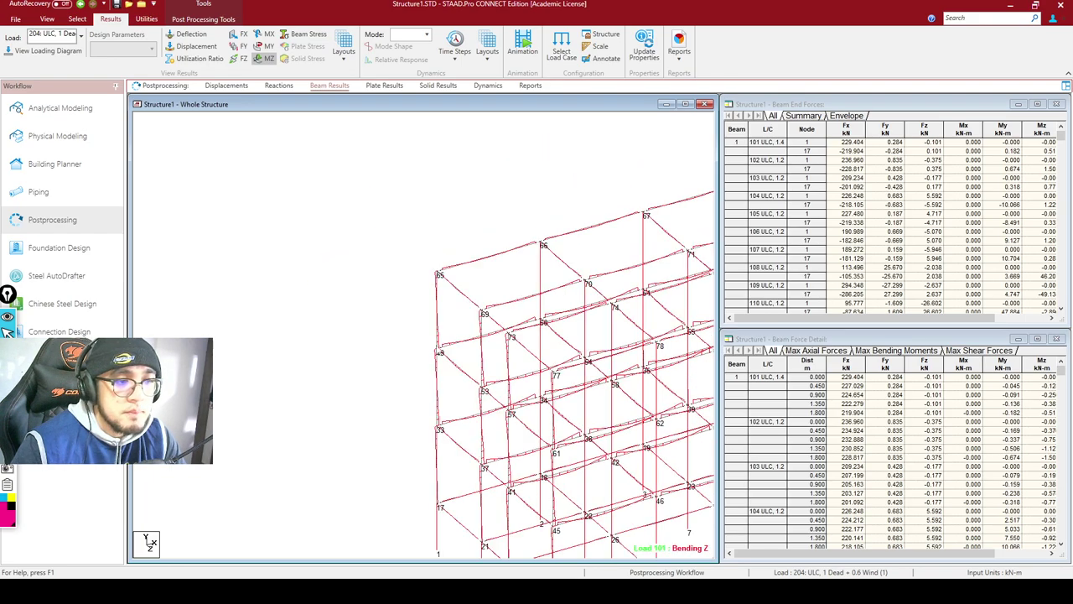
pyautogui.click(461, 342)
pyautogui.scroll(2, 516, 340)
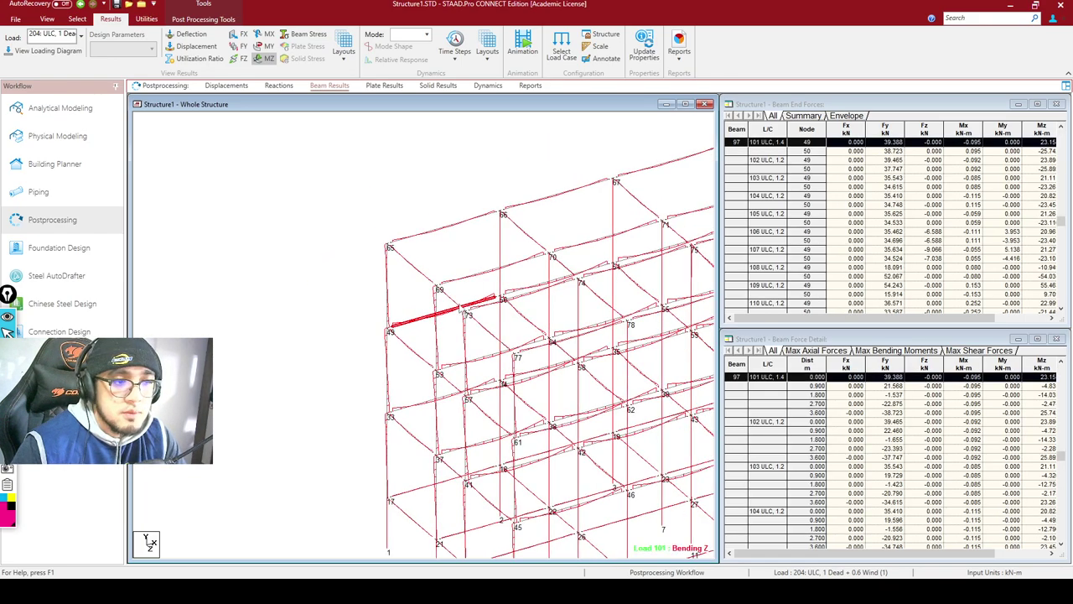
# Open the details of beam 97 and show its Z bending diagram for load case 101
pyautogui.doubleClick(418, 324)
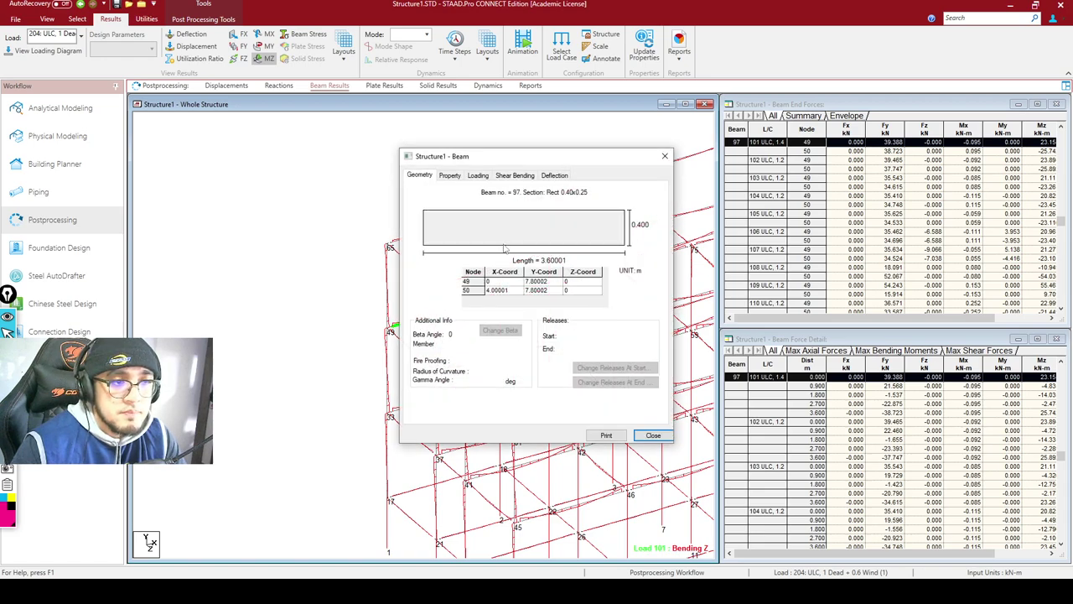
pyautogui.click(515, 176)
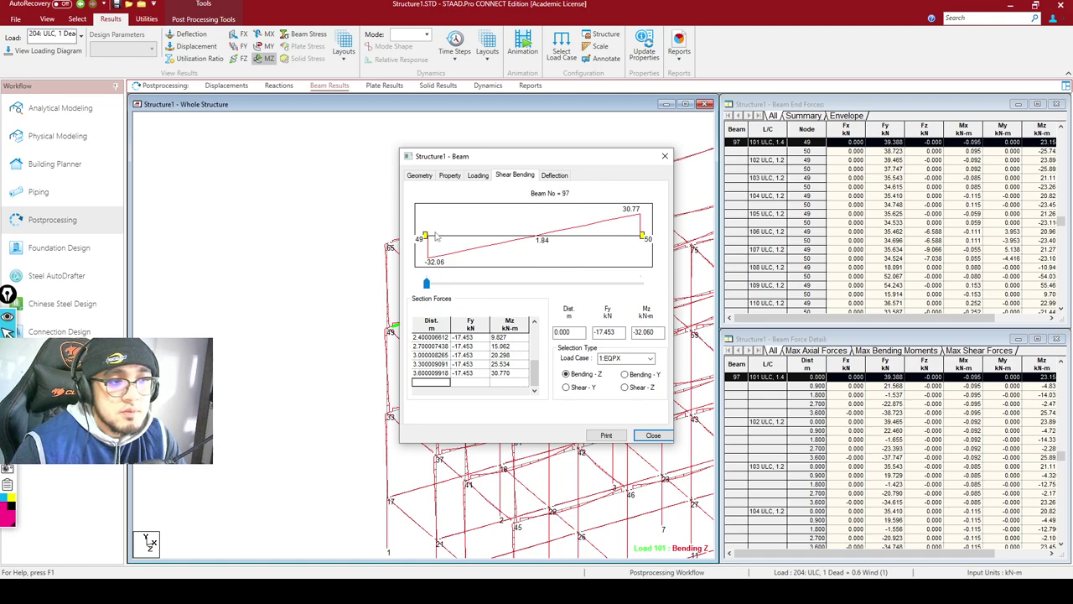
pyautogui.click(650, 358)
pyautogui.moveTo(657, 420)
pyautogui.mouseDown()
pyautogui.moveTo(655, 450)
pyautogui.moveTo(655, 441)
pyautogui.mouseUp()
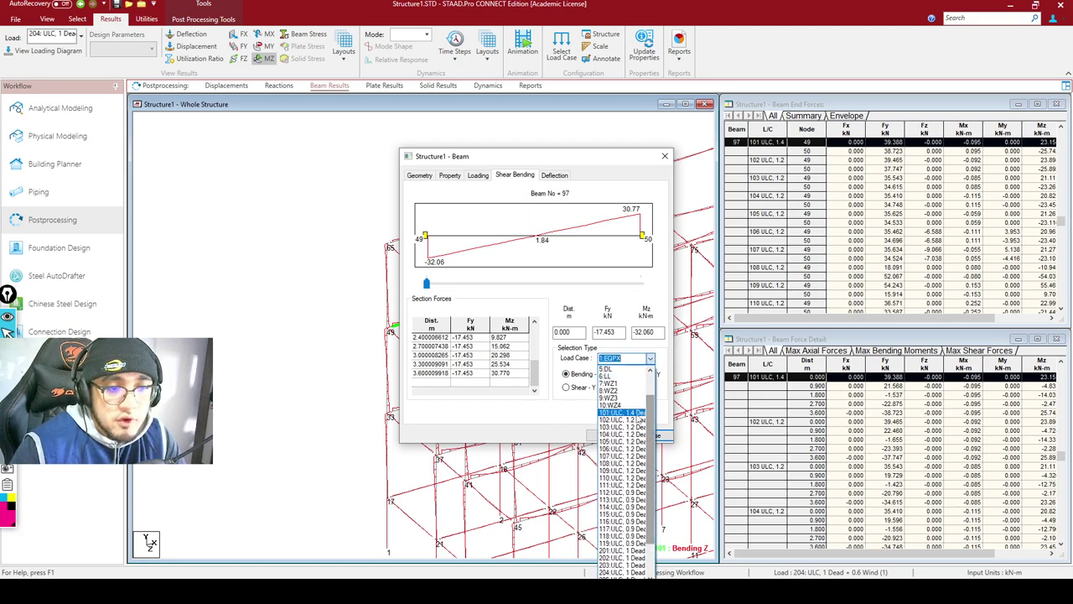
pyautogui.click(629, 415)
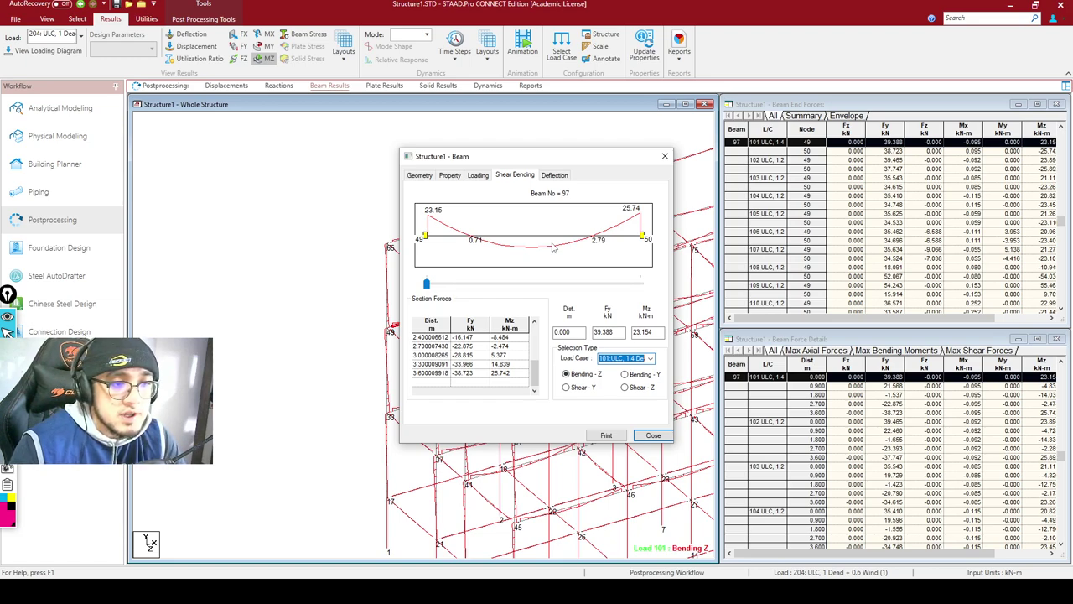
# Set the section distance to 1 m along beam 97 and examine the Fy and Mz forces there
pyautogui.click(559, 332)
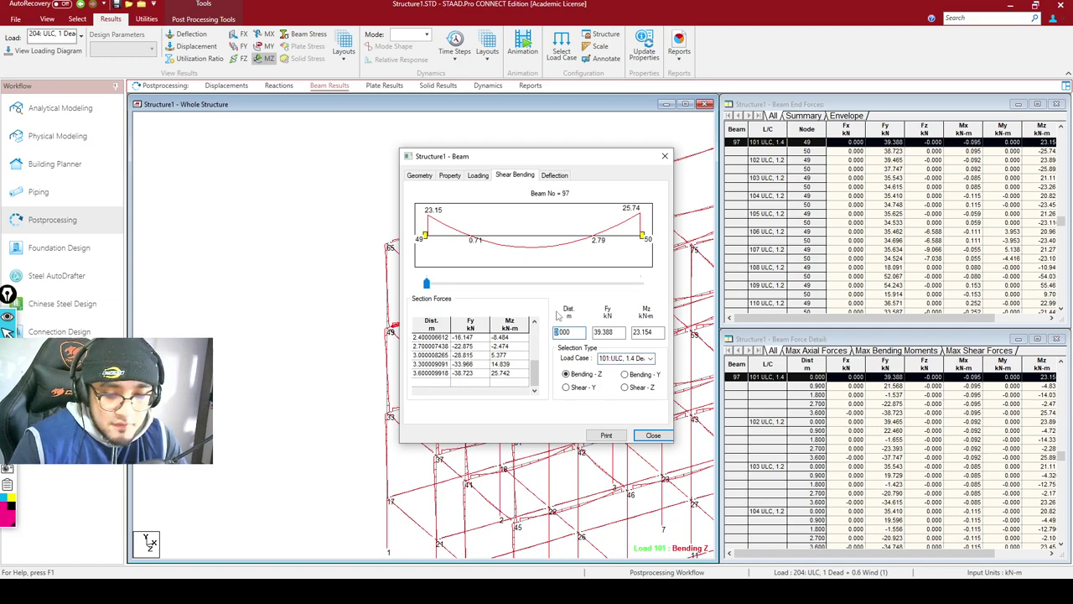
pyautogui.write('1')
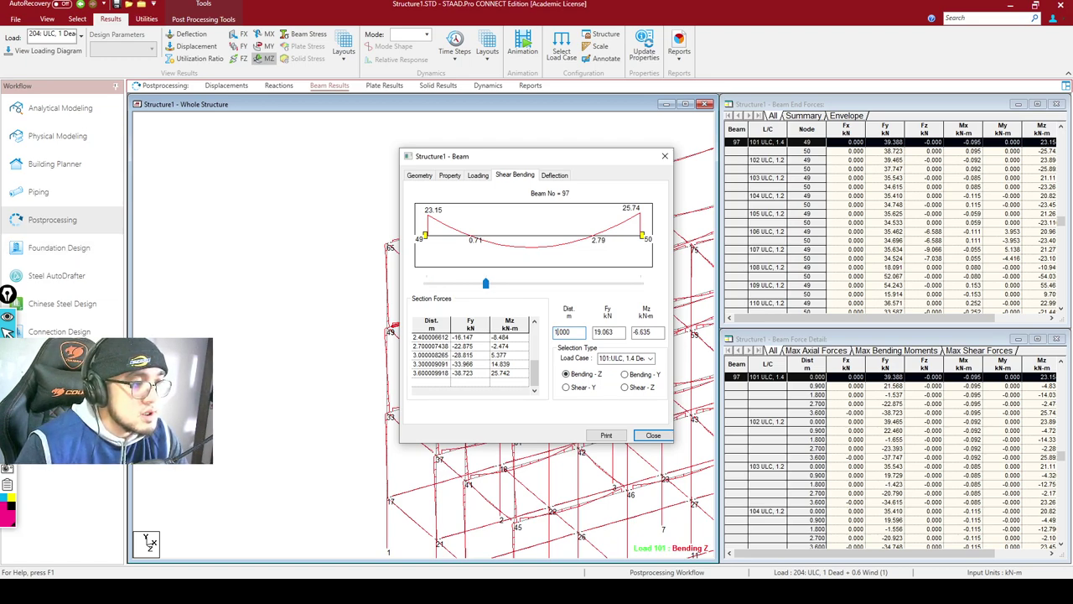
pyautogui.click(7, 331)
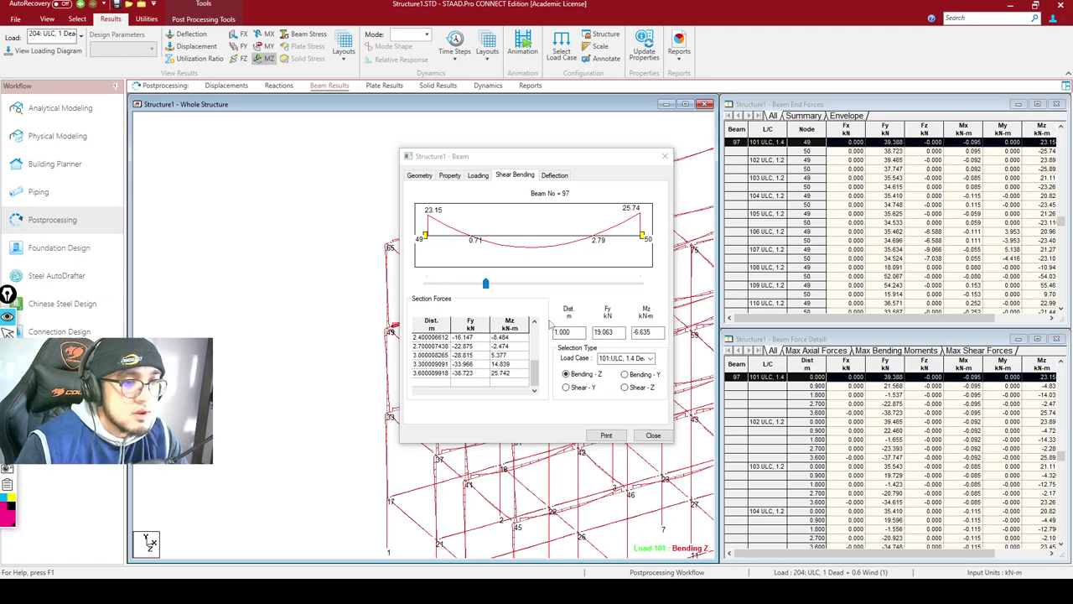
pyautogui.moveTo(547, 315)
pyautogui.mouseDown()
pyautogui.moveTo(678, 356)
pyautogui.moveTo(683, 345)
pyautogui.mouseUp()
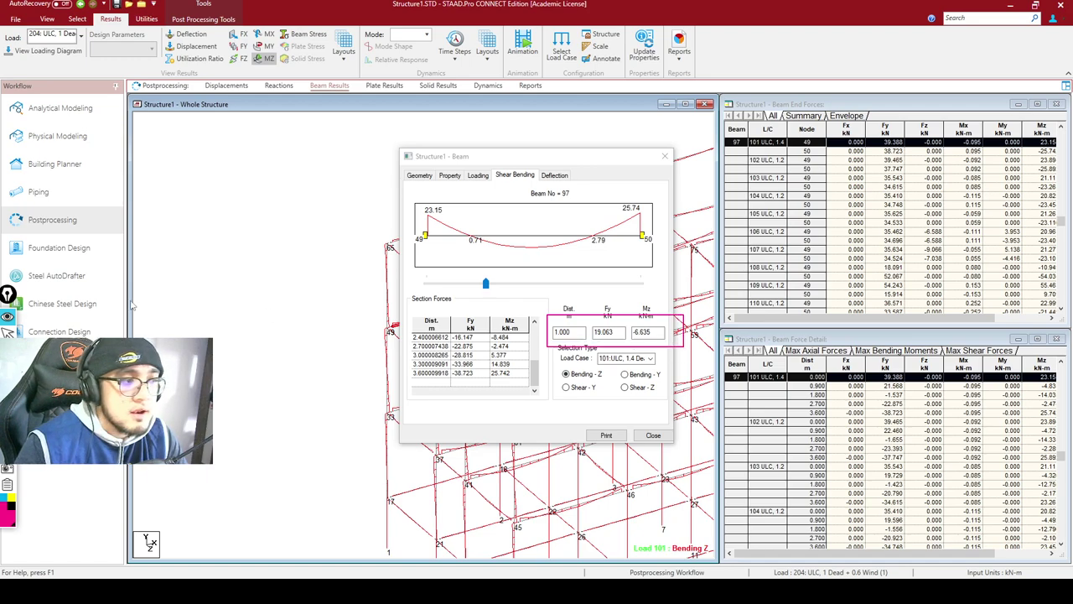
pyautogui.click(8, 332)
pyautogui.click(583, 332)
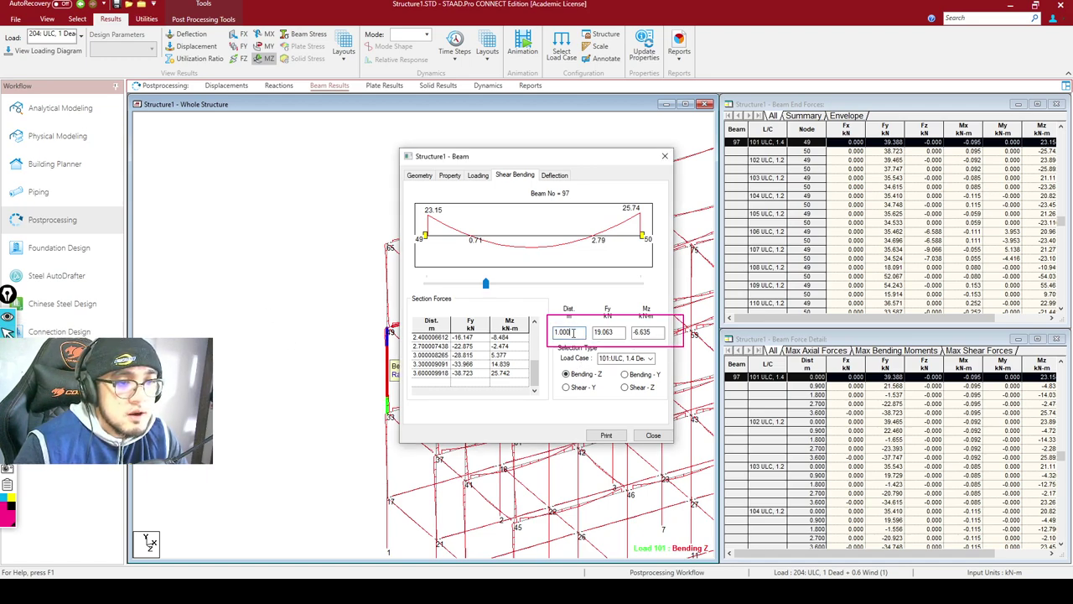
pyautogui.moveTo(619, 330); pyautogui.dragTo(596, 332)
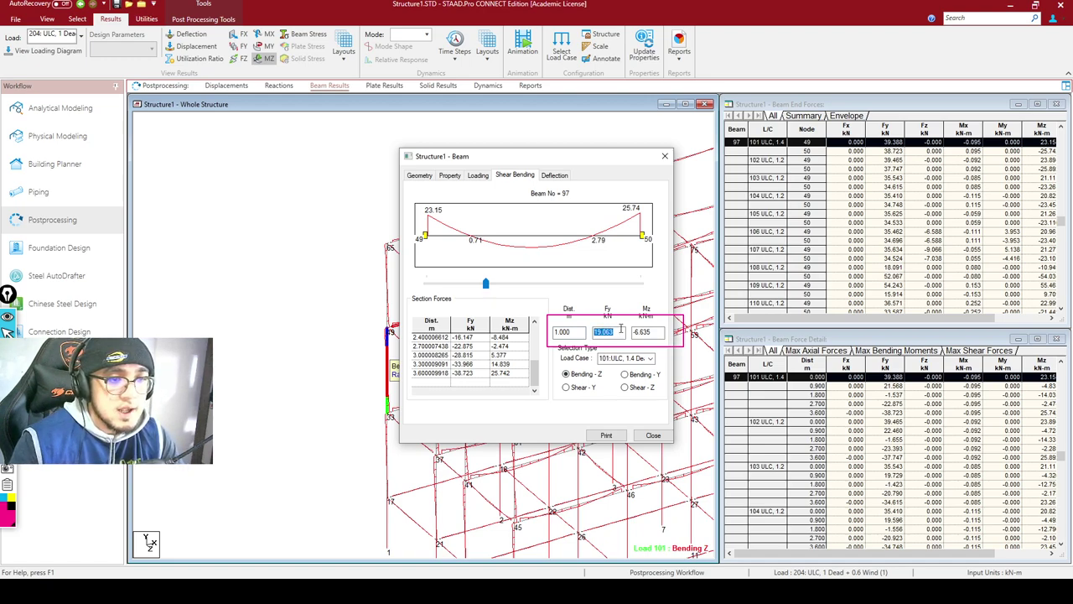
pyautogui.click(660, 332)
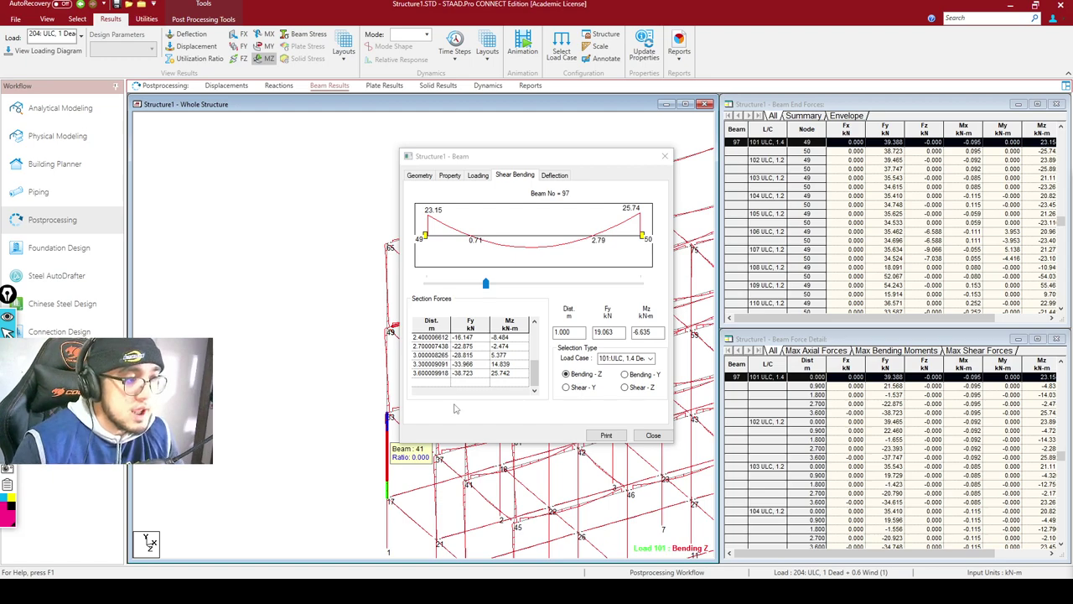
# Review the property, loading and geometry data of beam 97 and close its details
pyautogui.click(453, 176)
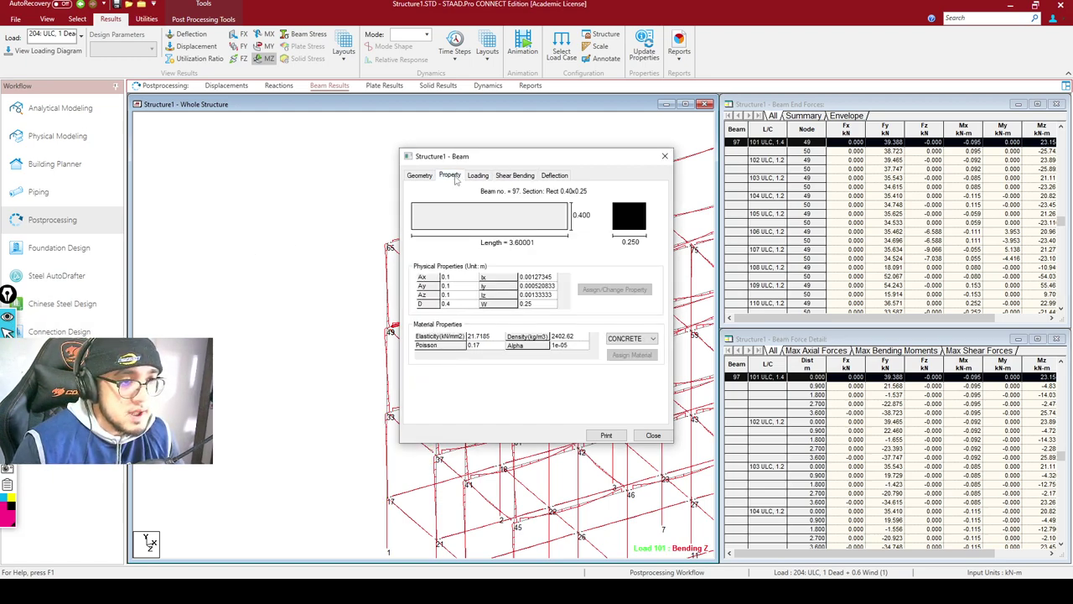
pyautogui.click(476, 176)
pyautogui.click(429, 178)
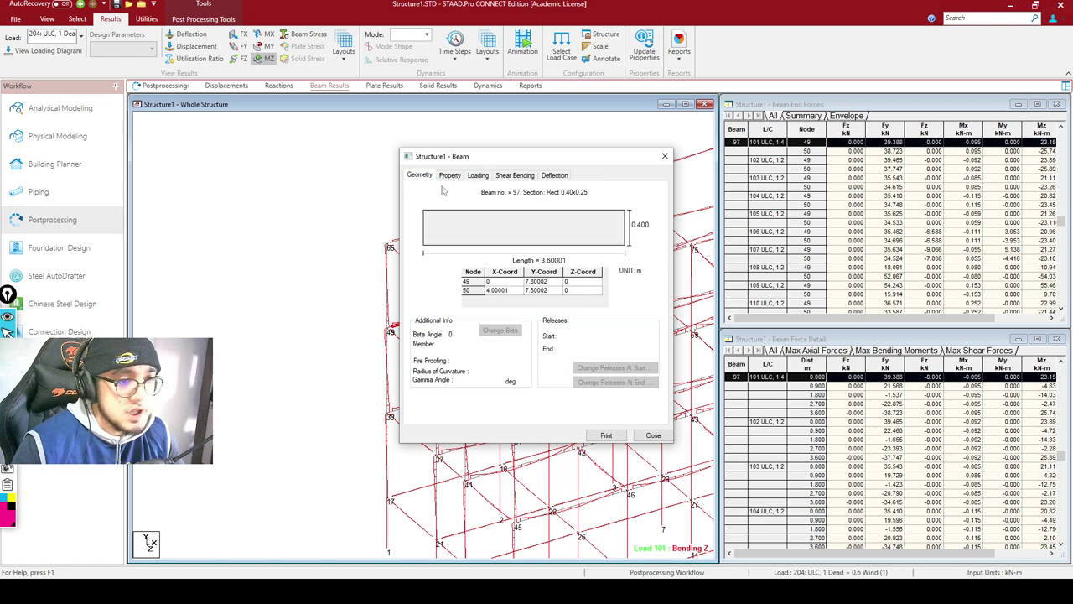
pyautogui.click(653, 435)
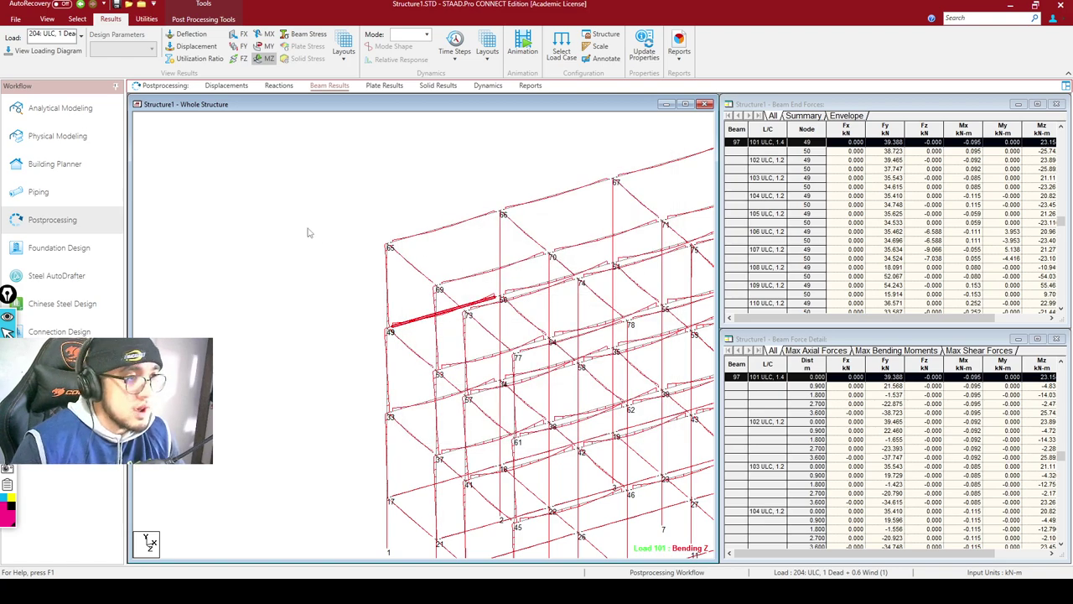
# Display the displacement results of the structure
pyautogui.click(235, 87)
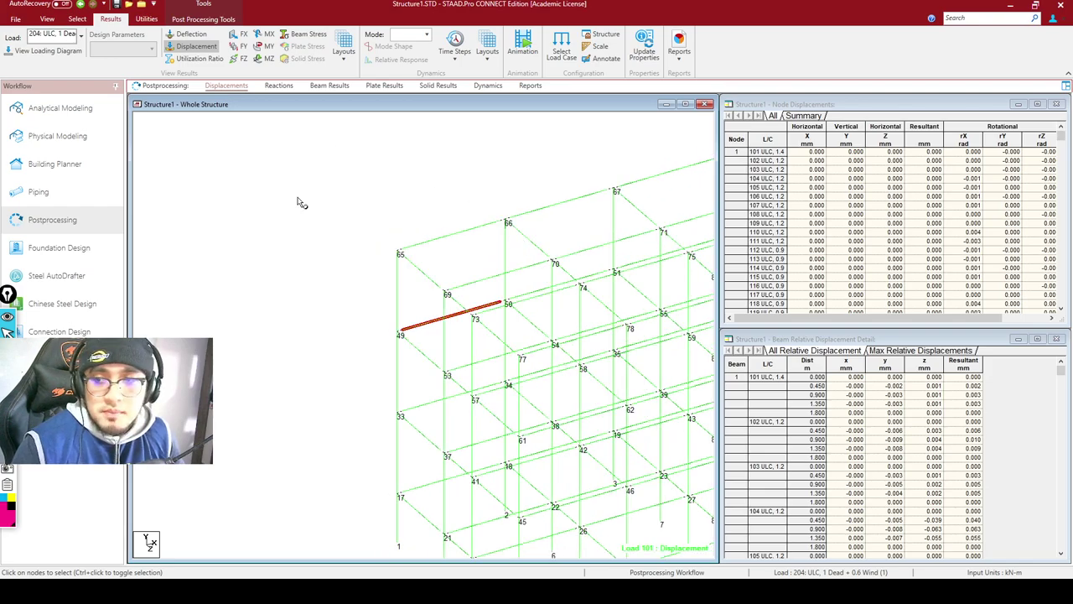
# Select node 68 at the roof corner in the displacement view, check its node details and close them
pyautogui.moveTo(539, 208); pyautogui.dragTo(506, 293, button='middle')
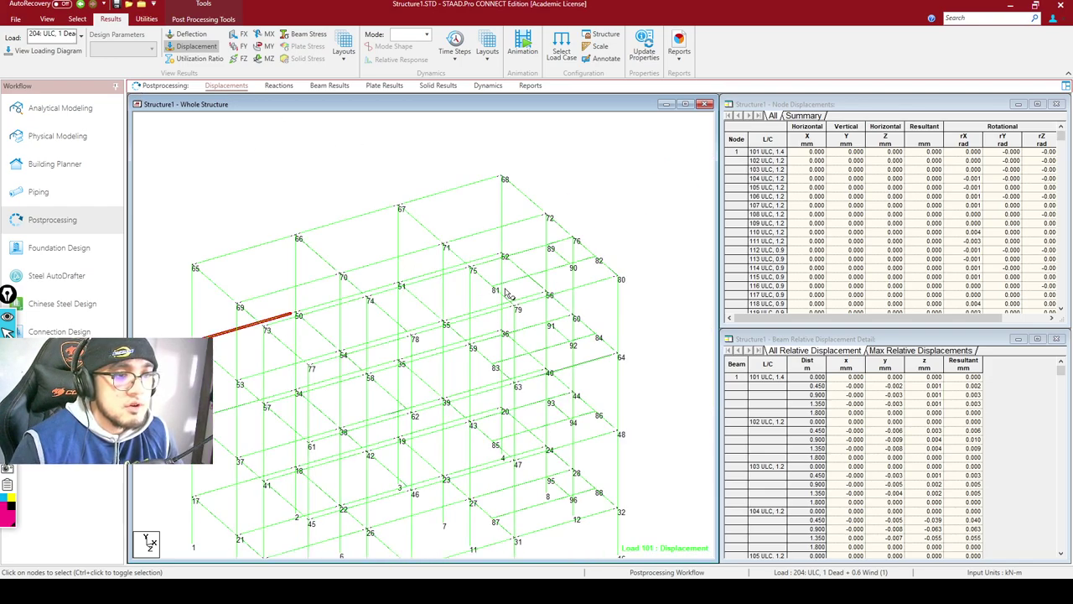
pyautogui.scroll(2, 503, 290)
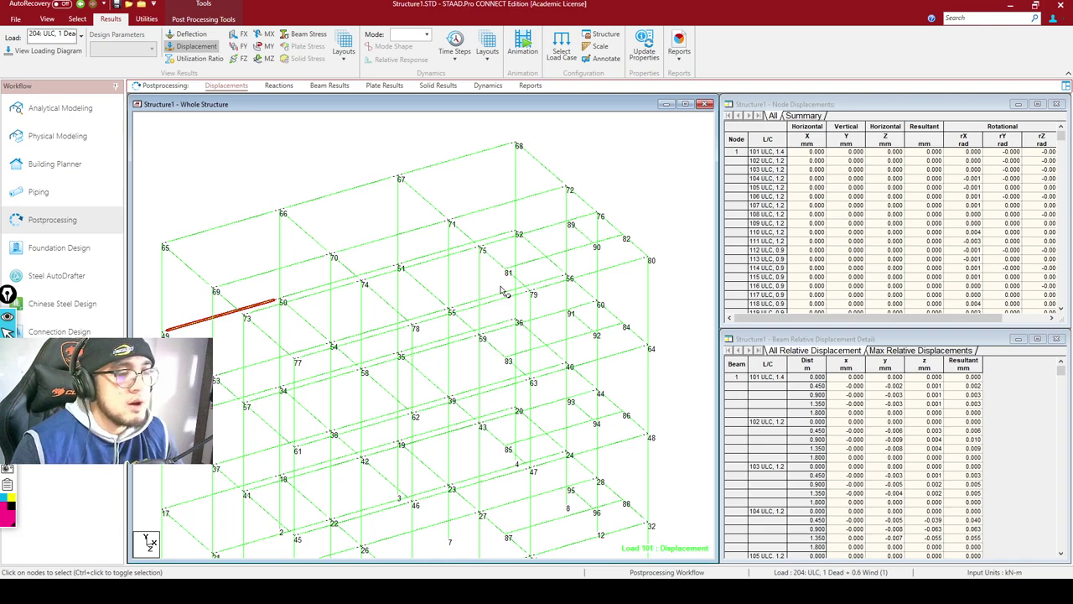
pyautogui.scroll(3, 477, 187)
pyautogui.scroll(-3, 573, 176)
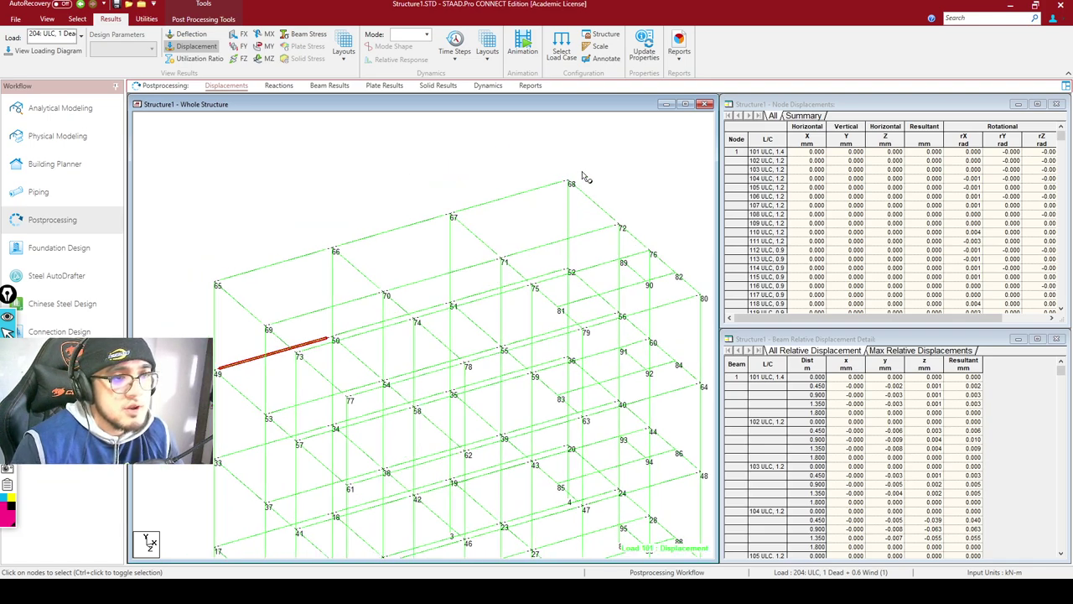
pyautogui.click(569, 184)
pyautogui.scroll(2, 597, 174)
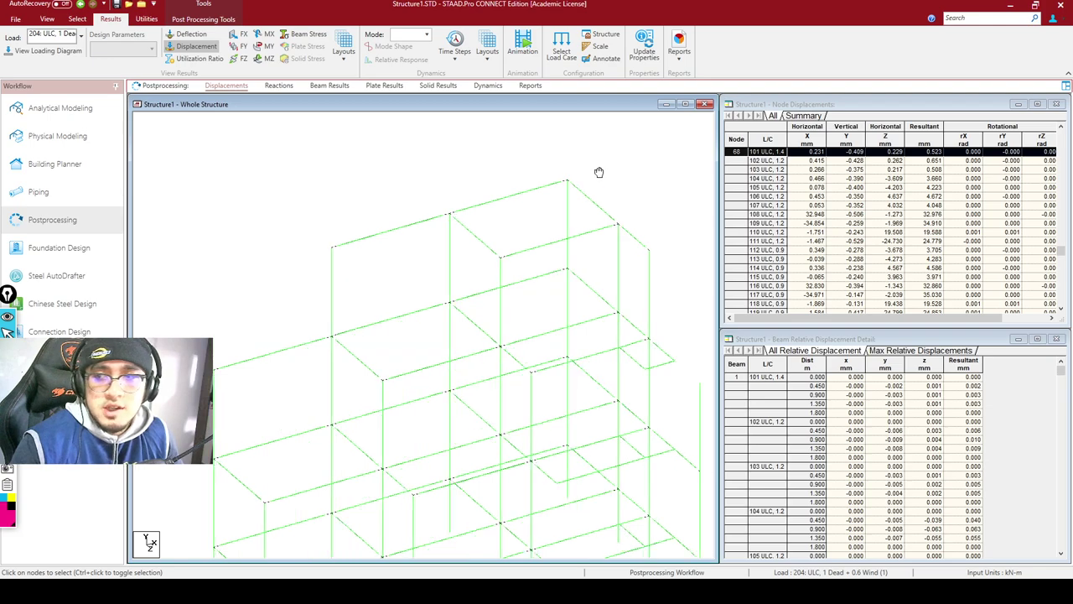
pyautogui.doubleClick(504, 181)
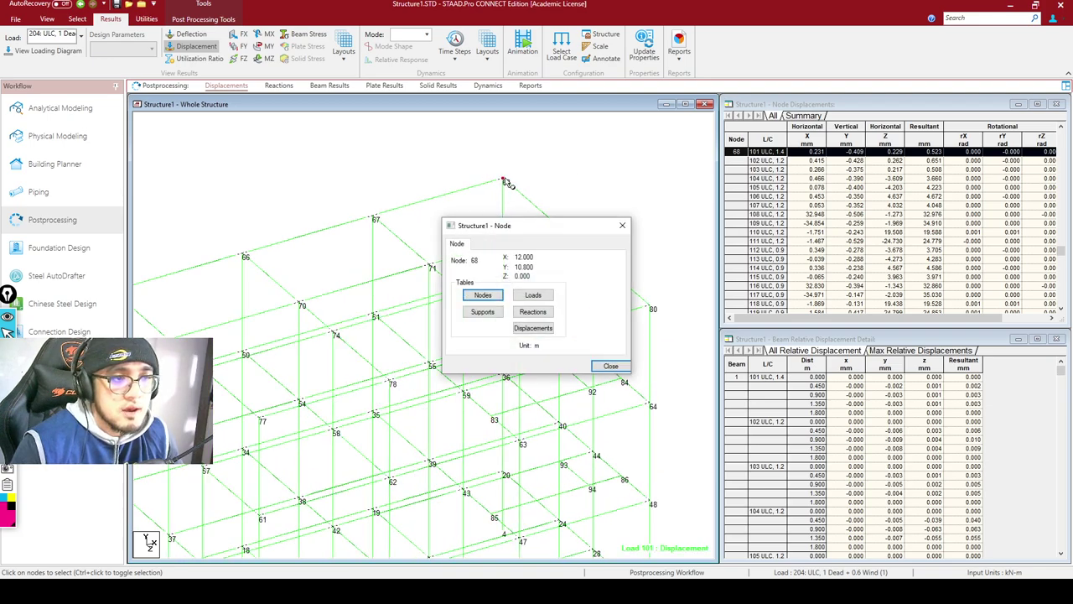
pyautogui.click(606, 366)
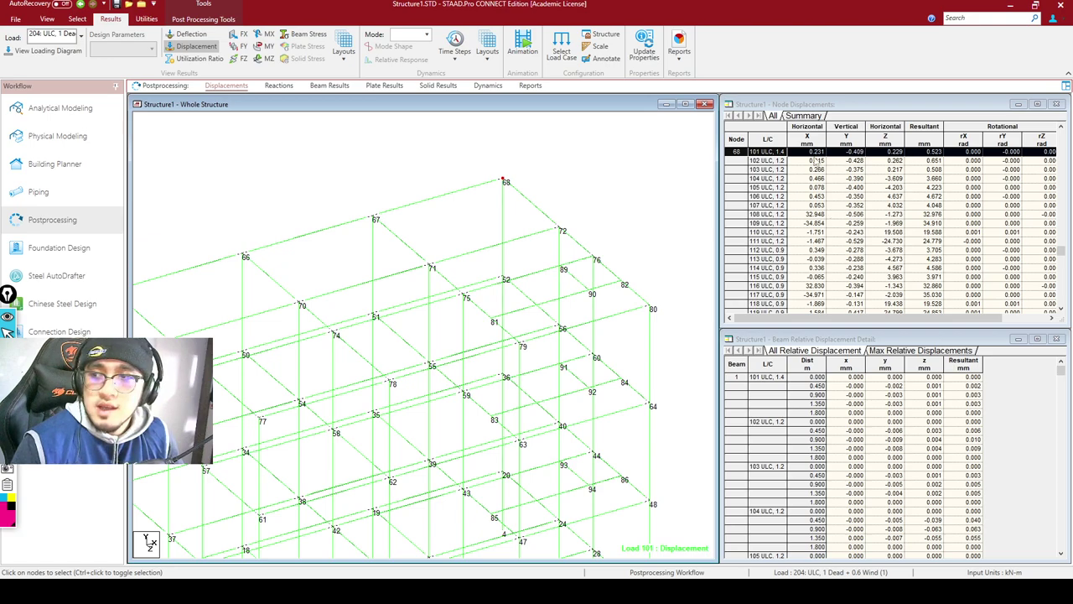
# Examine the X, Y and Z displacements of node 68 across load combinations 101 to 119
pyautogui.click(790, 161)
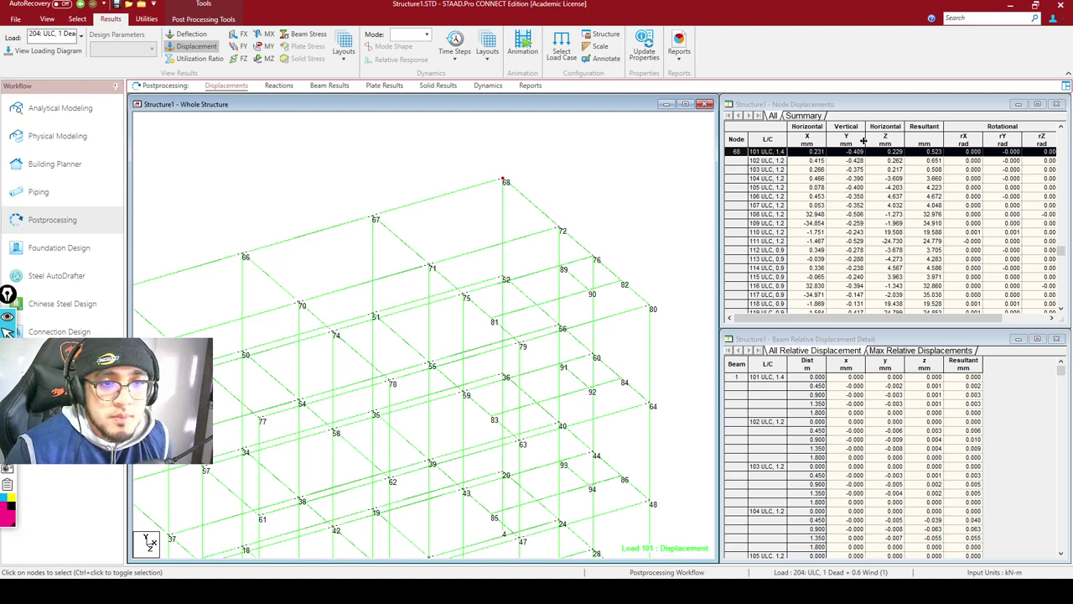
pyautogui.scroll(-1, 879, 190)
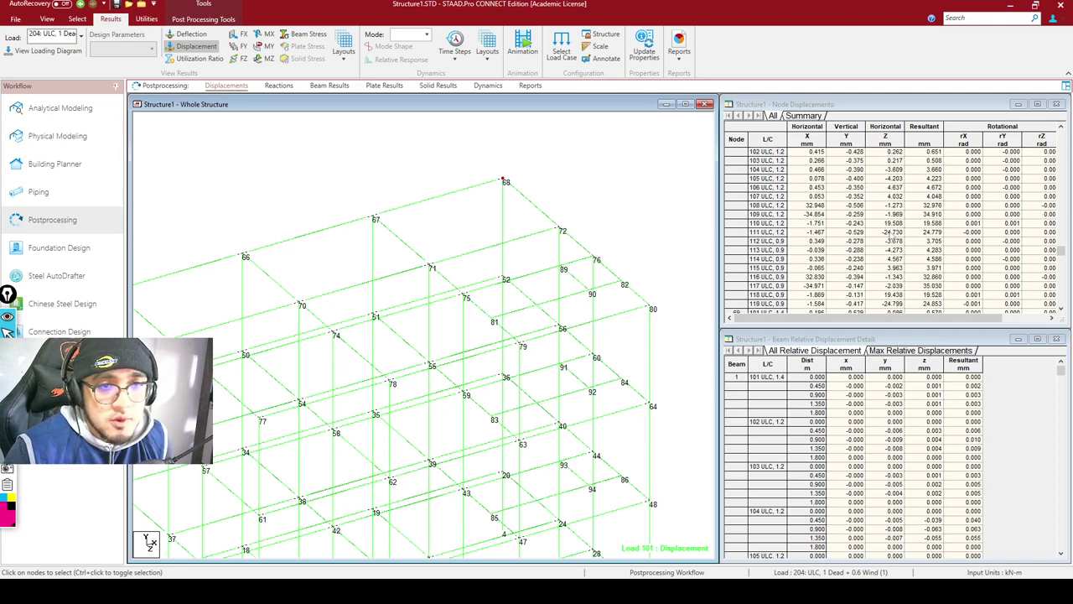
pyautogui.click(762, 207)
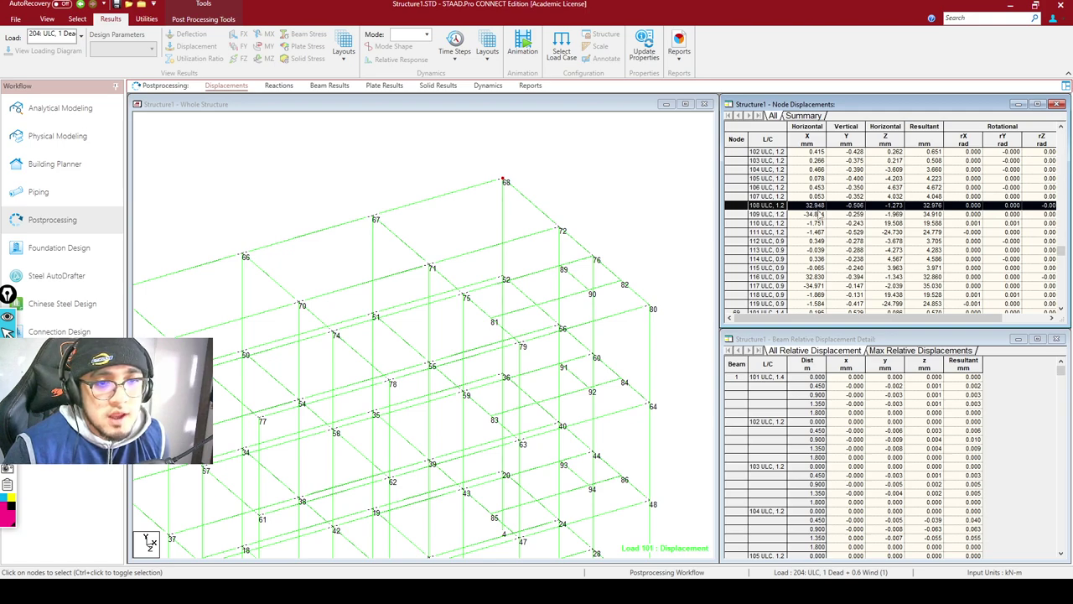
pyautogui.scroll(2, 818, 216)
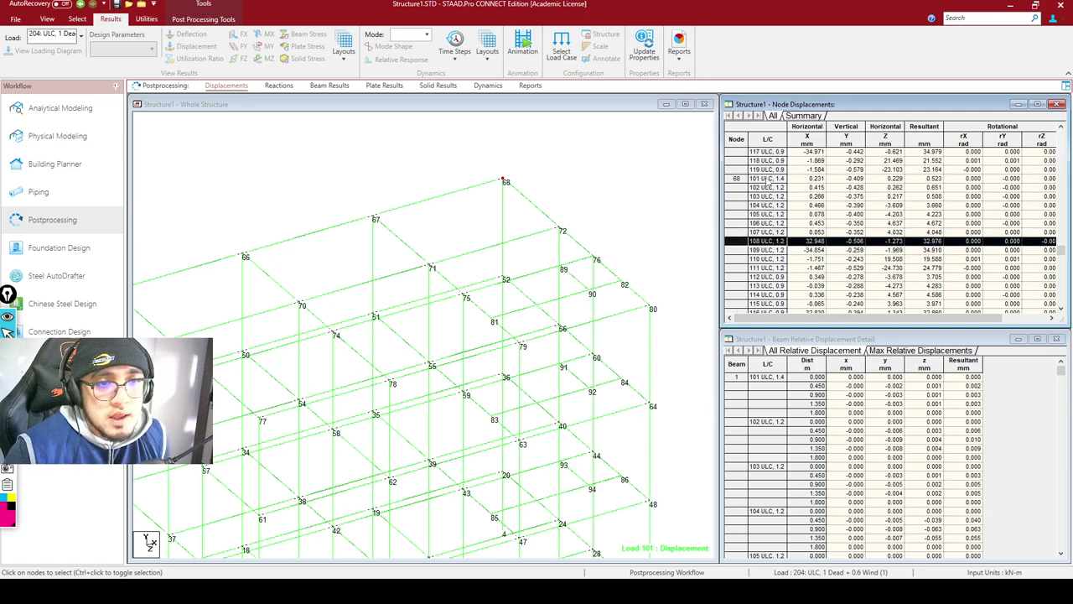
pyautogui.scroll(-1, 772, 178)
pyautogui.click(770, 162)
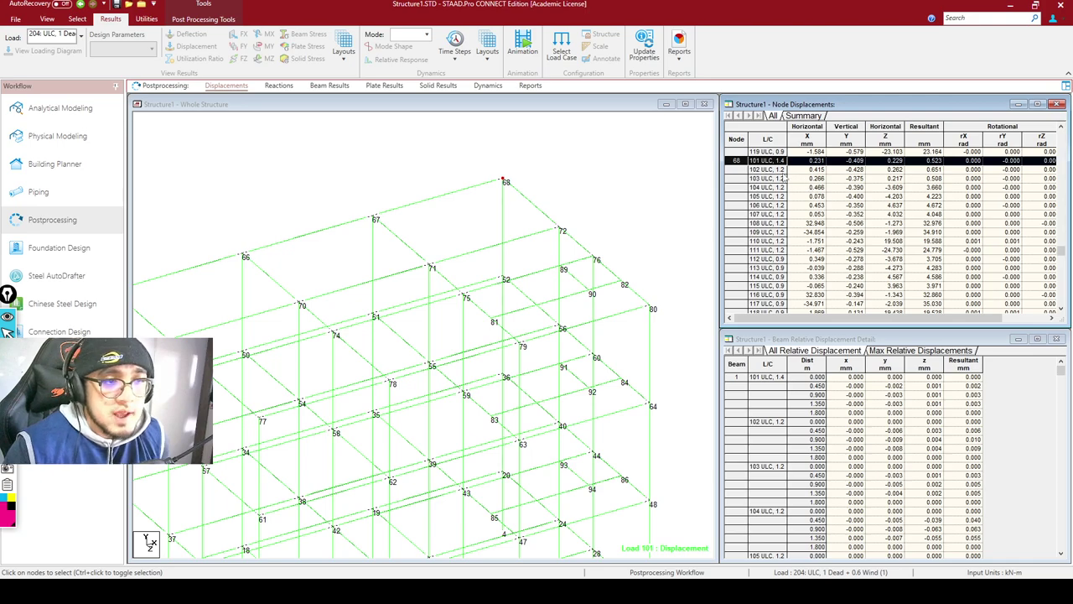
pyautogui.scroll(-5, 788, 193)
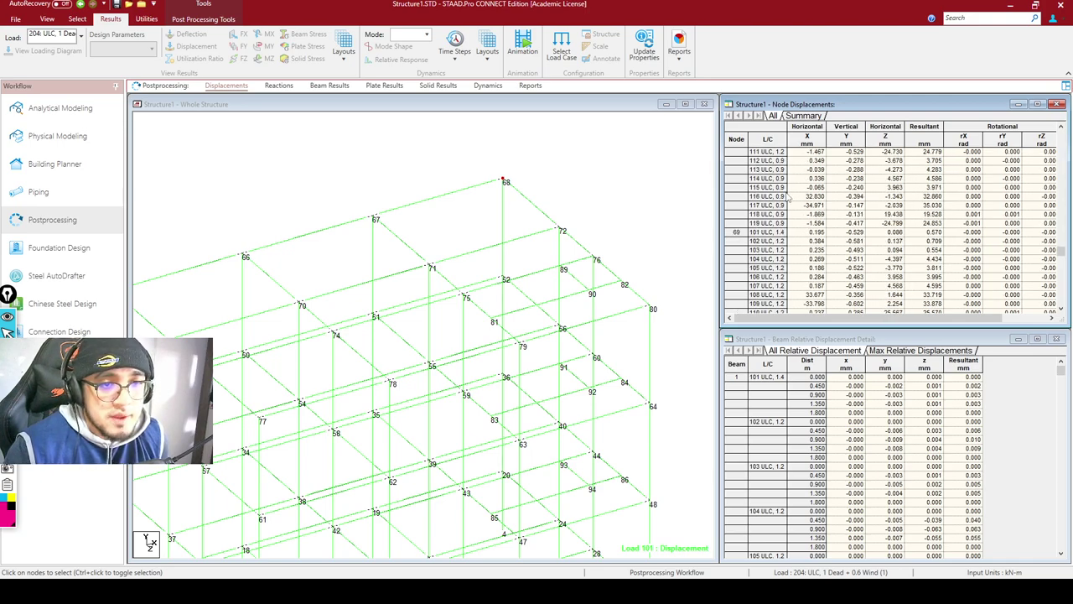
pyautogui.scroll(4, 798, 220)
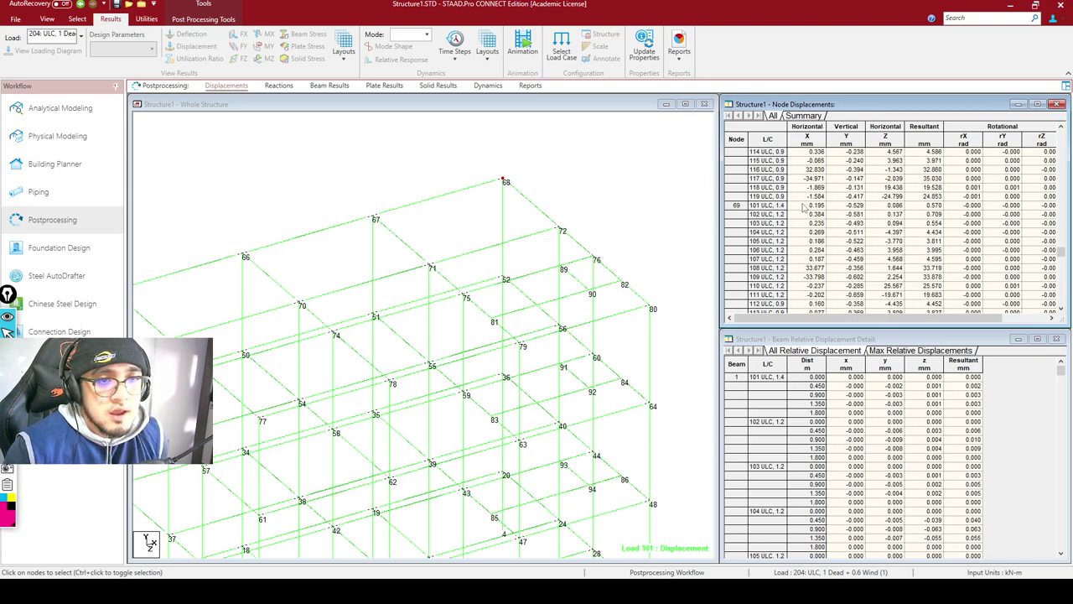
pyautogui.scroll(1, 803, 207)
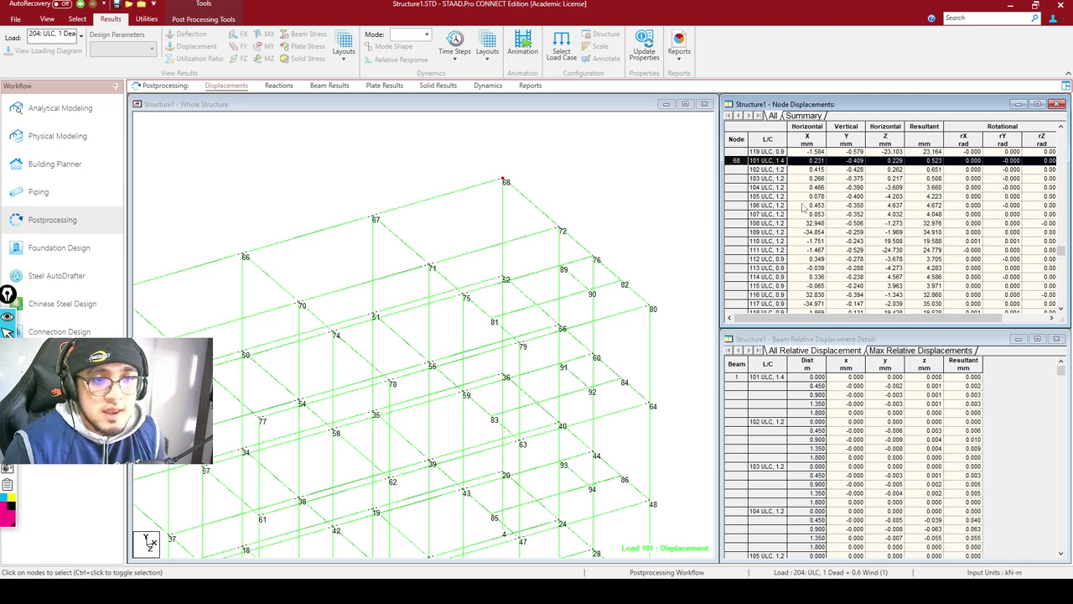
pyautogui.scroll(-1, 804, 207)
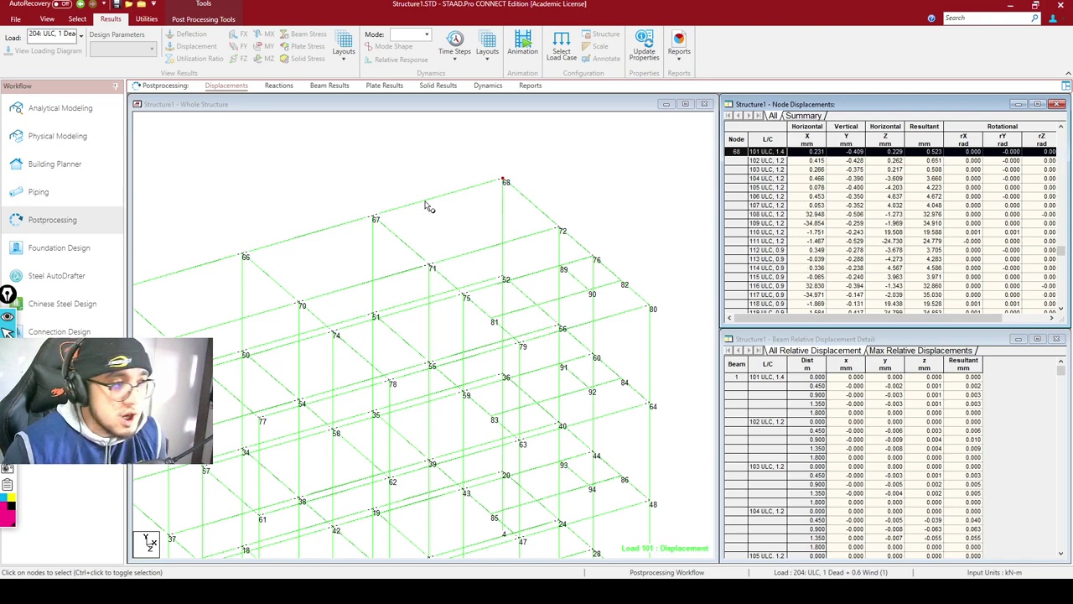
pyautogui.scroll(-2, 225, 192)
# Return to analytical modeling and add a Dia CR print command to the post-analysis commands
pyautogui.click(81, 117)
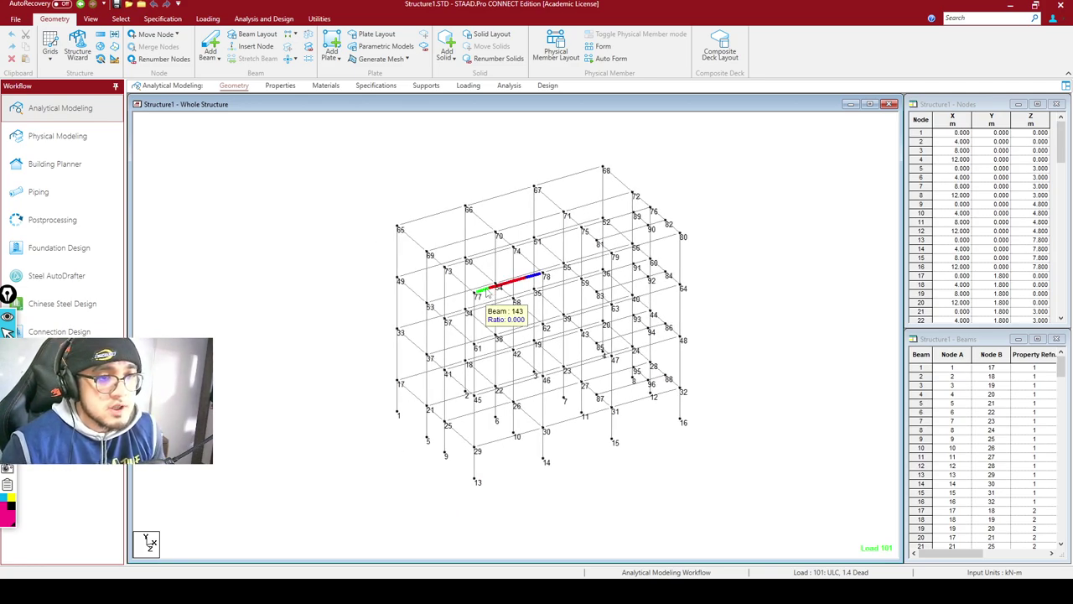
pyautogui.moveTo(571, 274); pyautogui.dragTo(592, 272, button='middle')
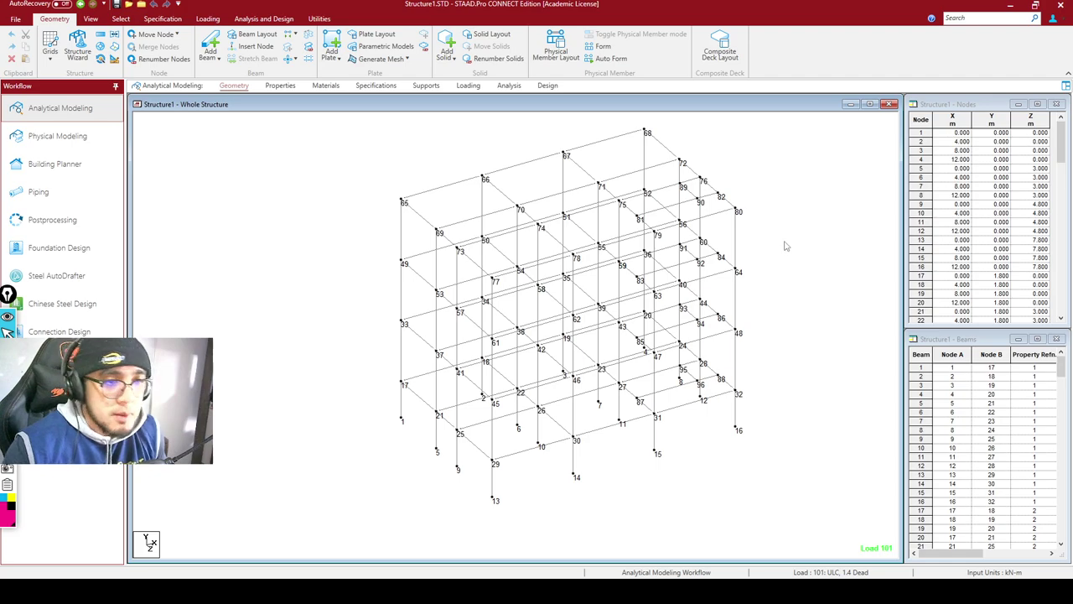
pyautogui.click(288, 19)
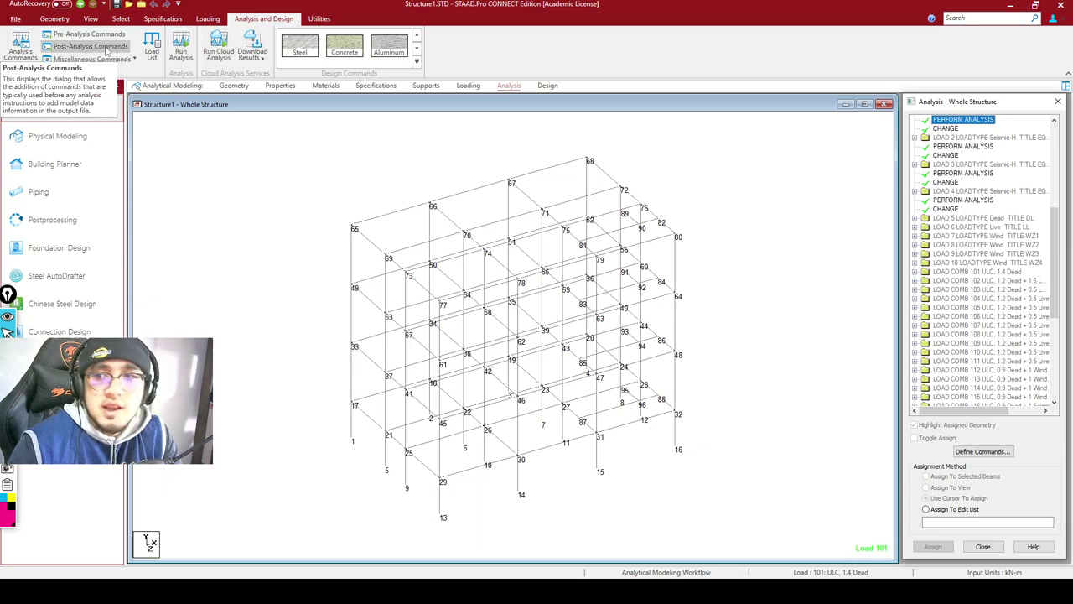
pyautogui.click(91, 48)
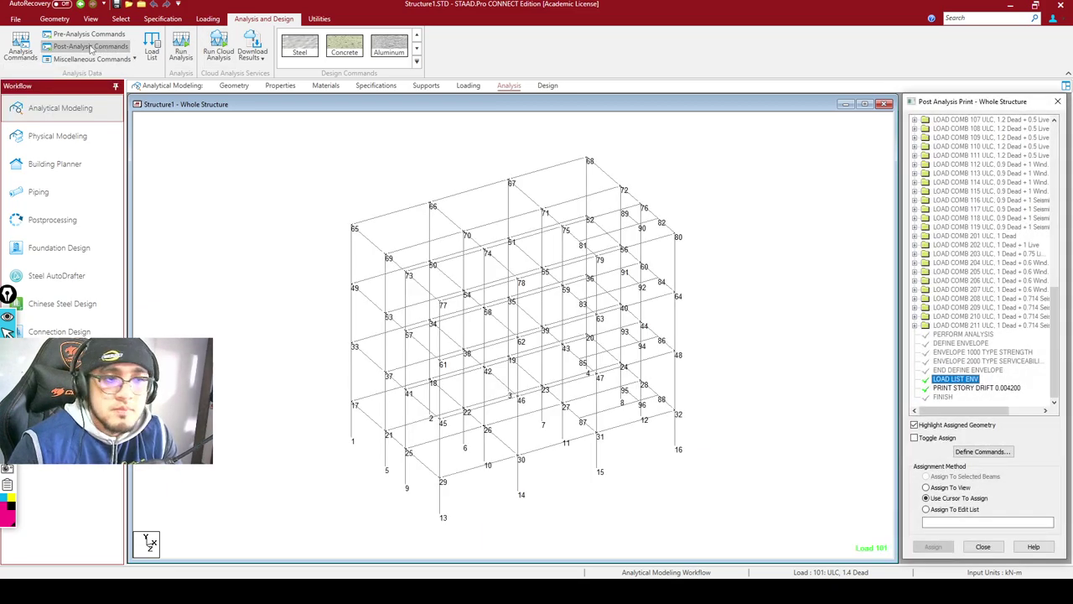
pyautogui.click(977, 452)
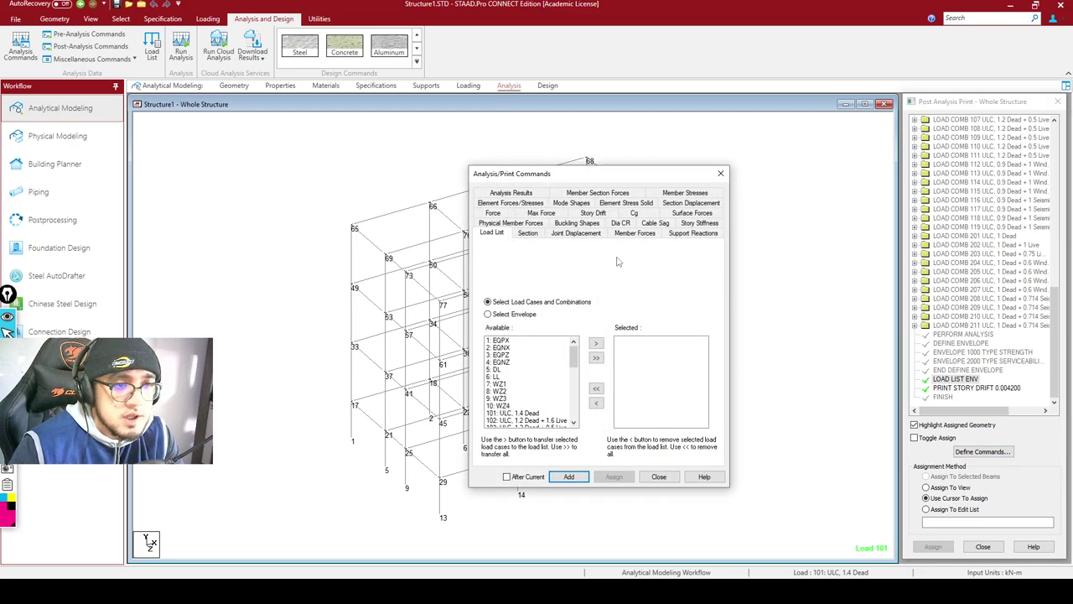
pyautogui.click(644, 215)
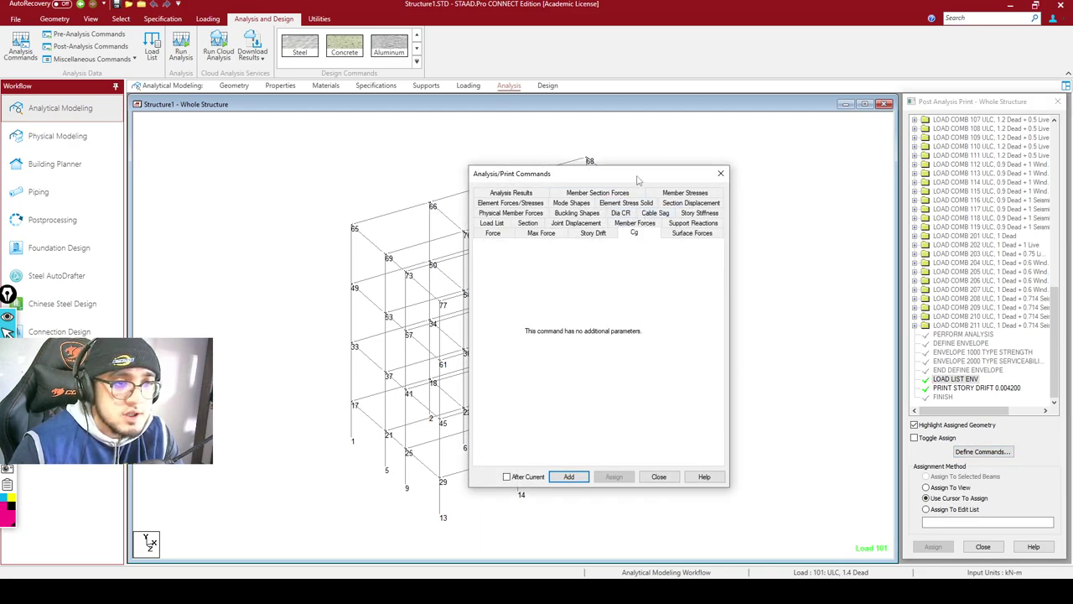
pyautogui.moveTo(637, 175); pyautogui.dragTo(686, 88)
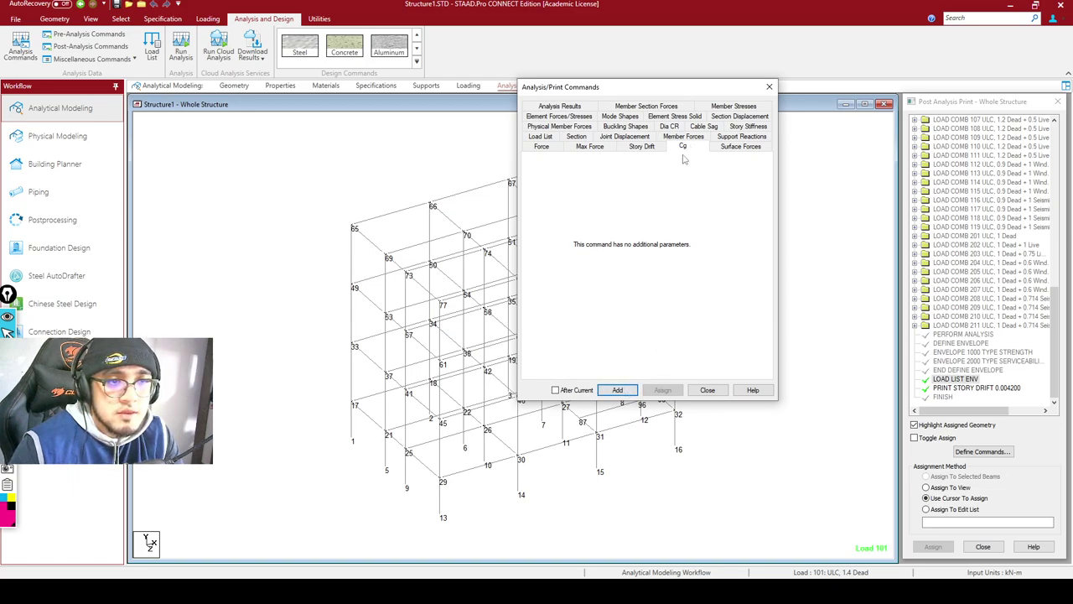
pyautogui.click(676, 127)
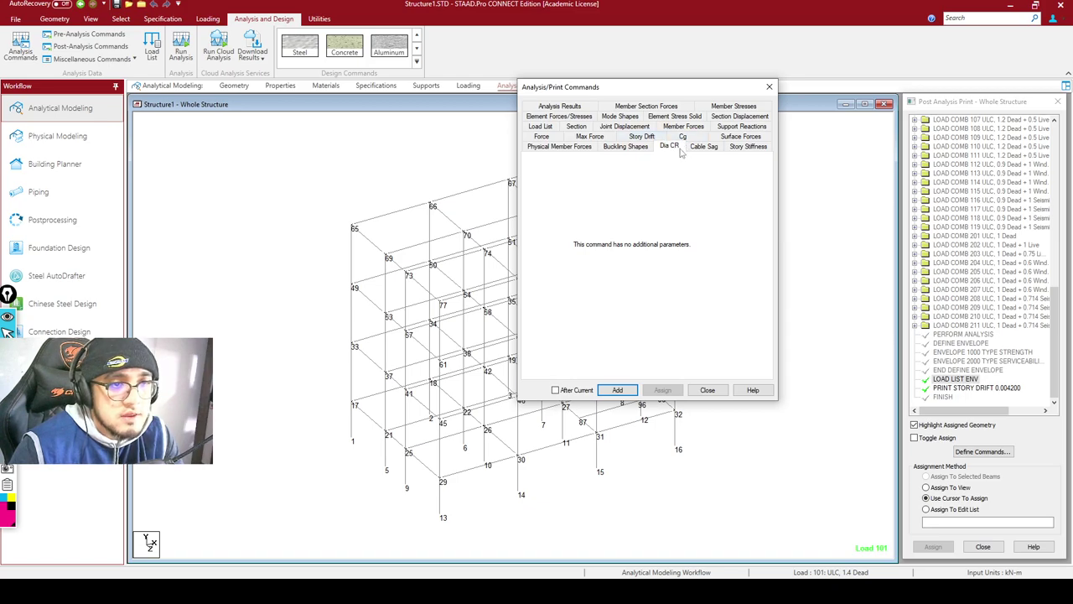
pyautogui.click(618, 390)
pyautogui.click(708, 390)
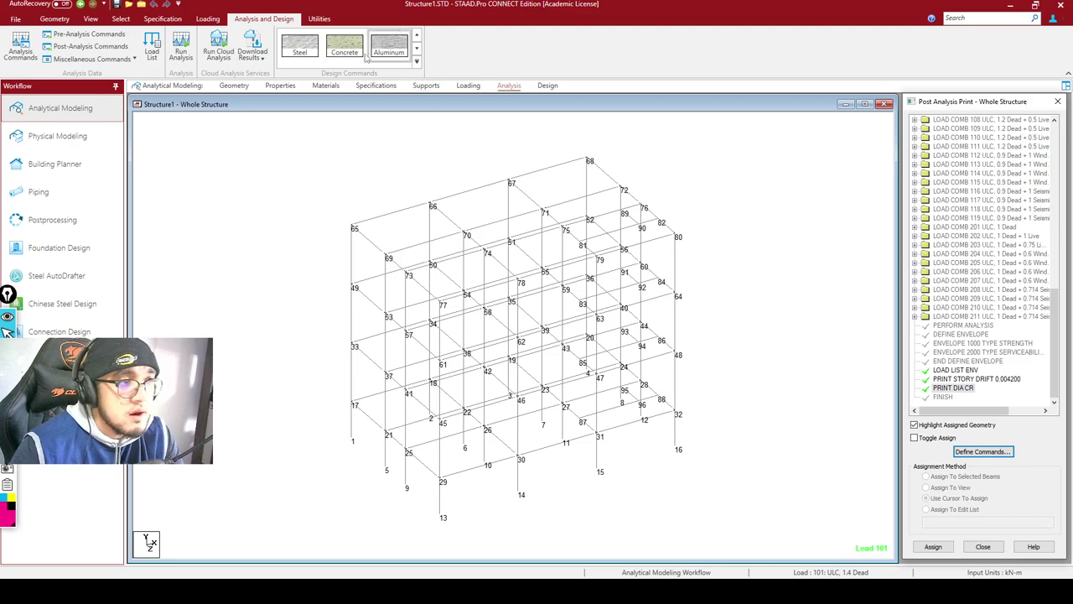
# Run the analysis, saving the modified structure, and view the output file
pyautogui.click(182, 46)
pyautogui.click(541, 362)
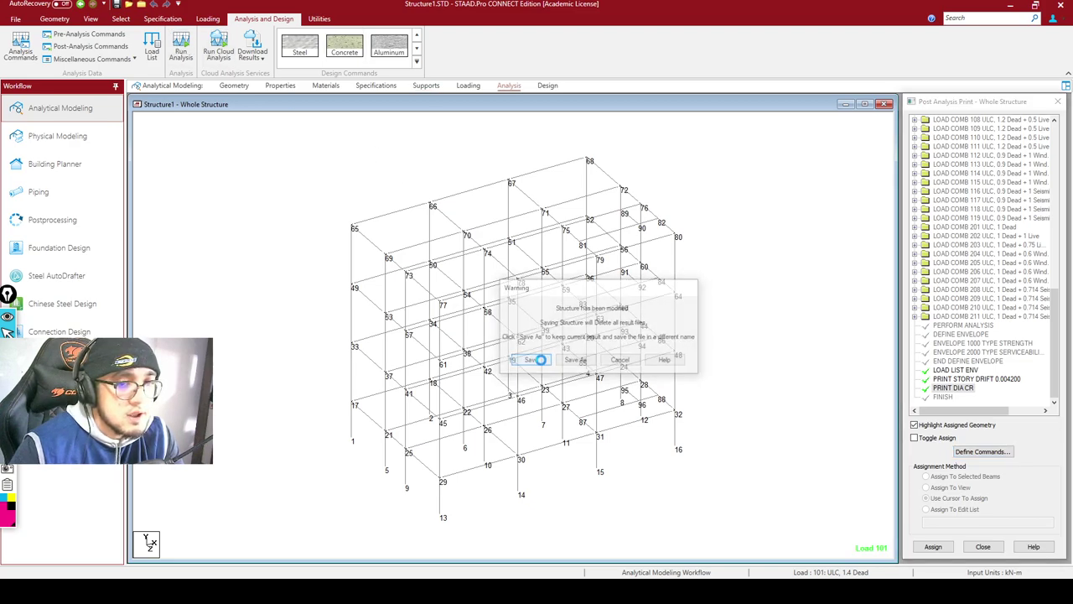
pyautogui.moveTo(289, 69); pyautogui.dragTo(600, 84)
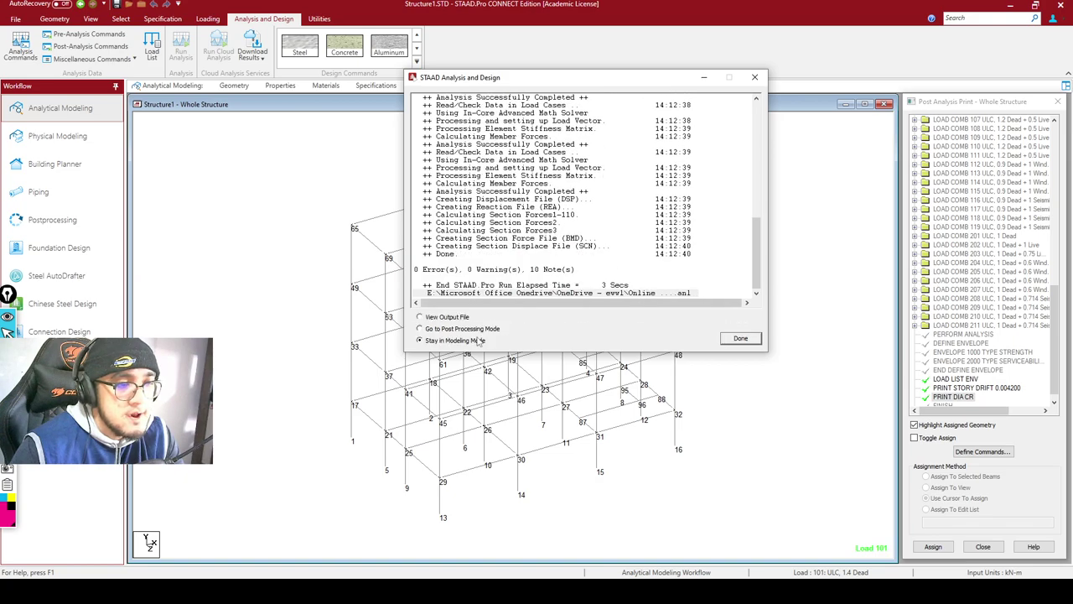
pyautogui.click(738, 340)
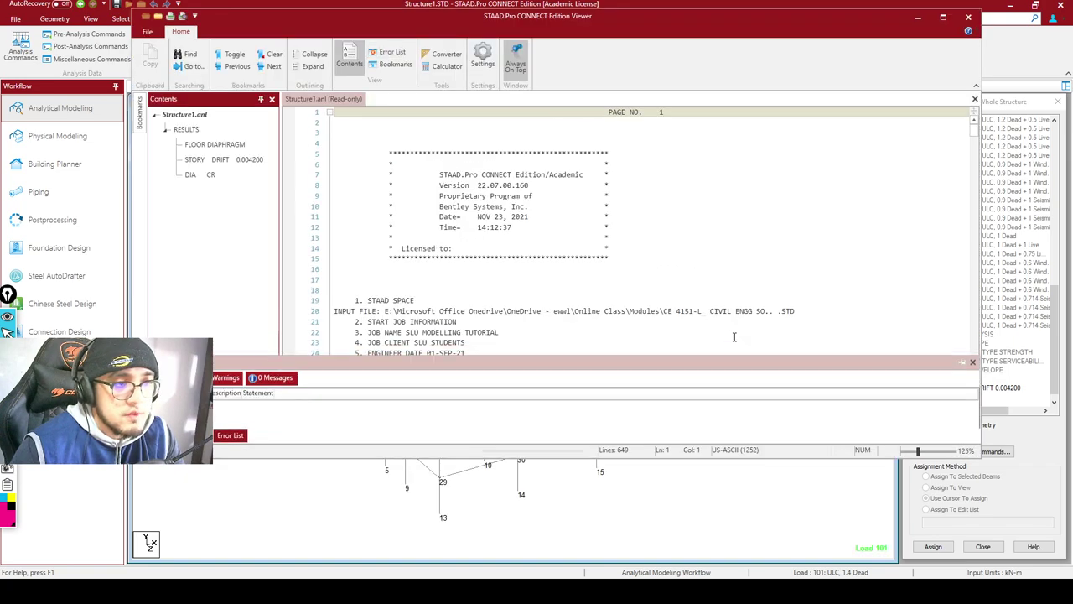
# Go to the DIA CR results in the output and examine each diaphragm's centre of rigidity coordinates
pyautogui.click(208, 177)
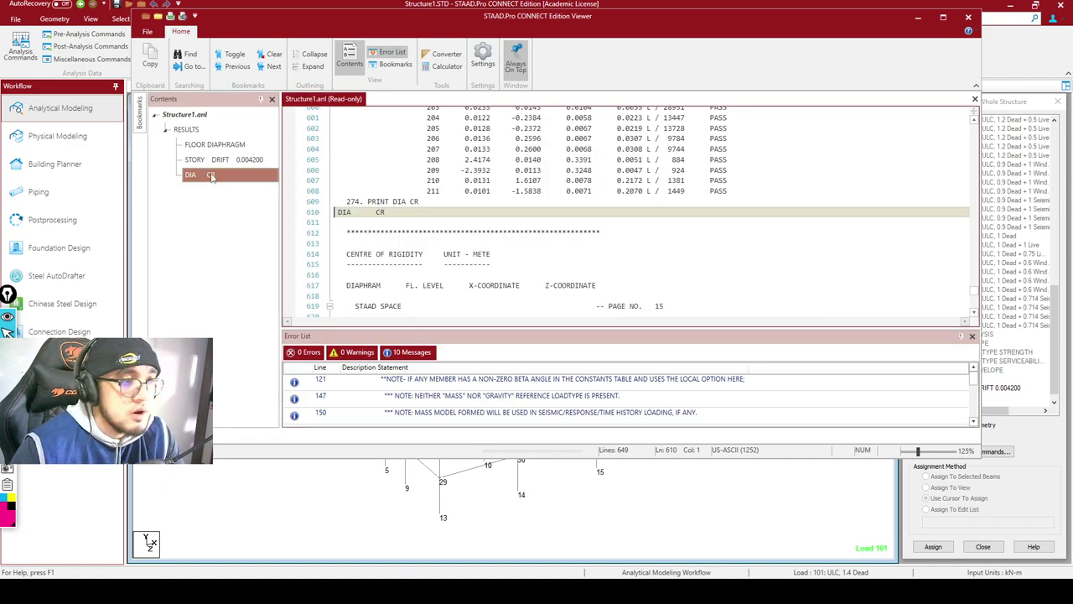
pyautogui.scroll(-5, 616, 213)
pyautogui.scroll(2, 585, 224)
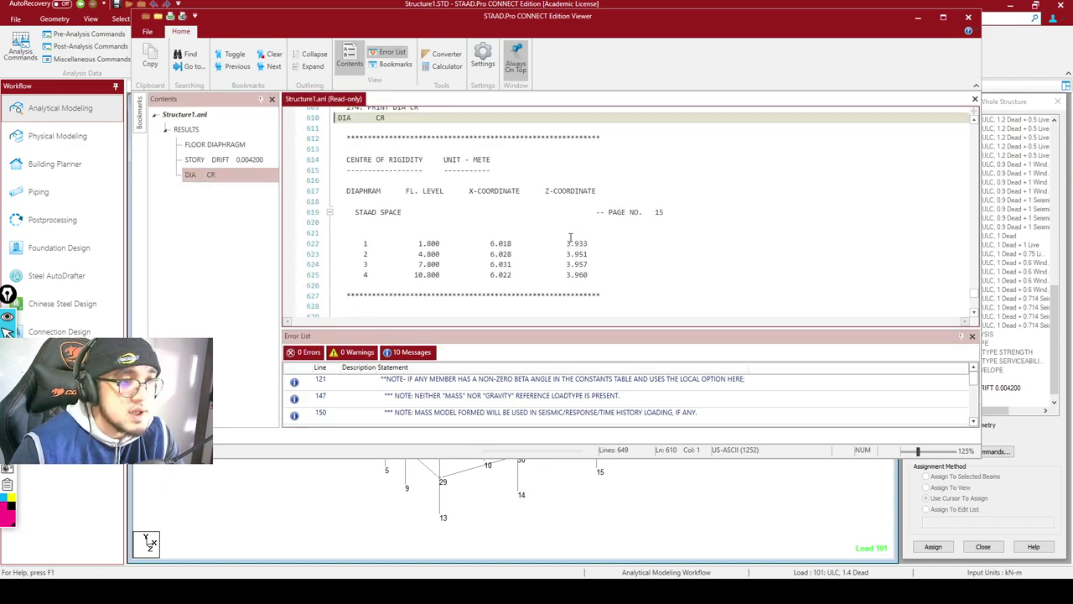
pyautogui.moveTo(491, 243); pyautogui.dragTo(601, 274)
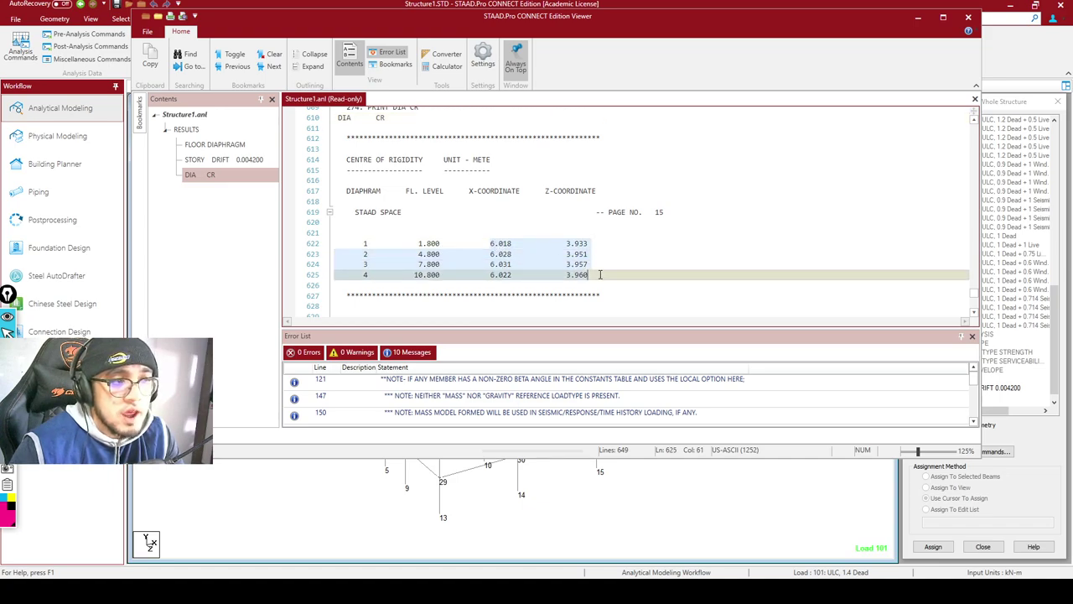
# Enlarge the output text and examine the X and Z centre of rigidity coordinates of diaphragm 4
pyautogui.click(504, 246)
pyautogui.keyDown('ctrl'); pyautogui.scroll(3, 672, 222); pyautogui.keyUp('ctrl')
pyautogui.scroll(-3, 672, 221)
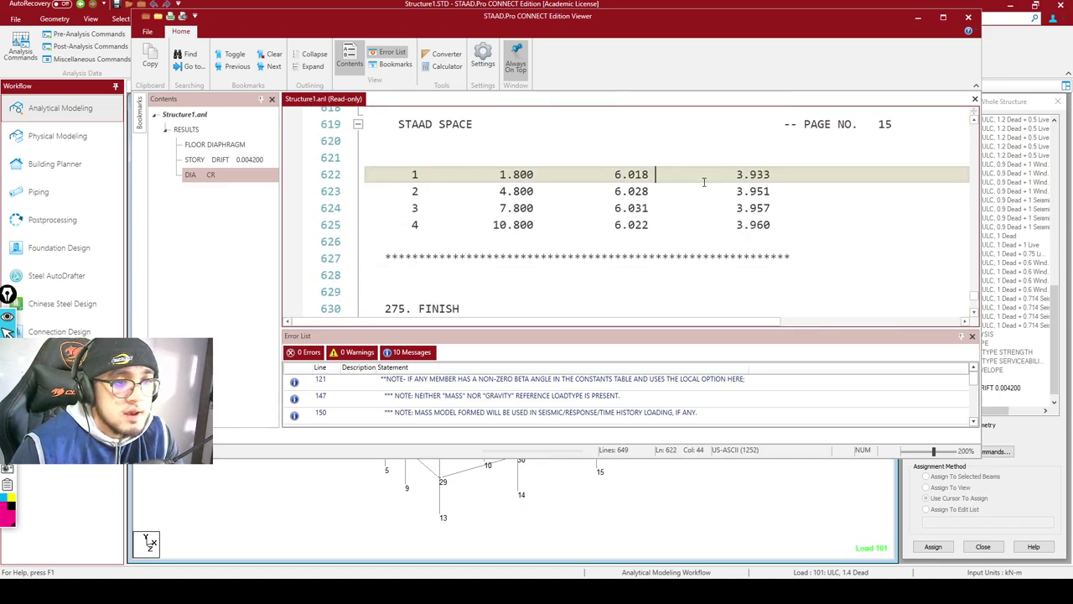
pyautogui.scroll(1, 696, 226)
pyautogui.keyDown('ctrl'); pyautogui.scroll(1, 696, 226); pyautogui.keyUp('ctrl')
pyautogui.click(700, 241)
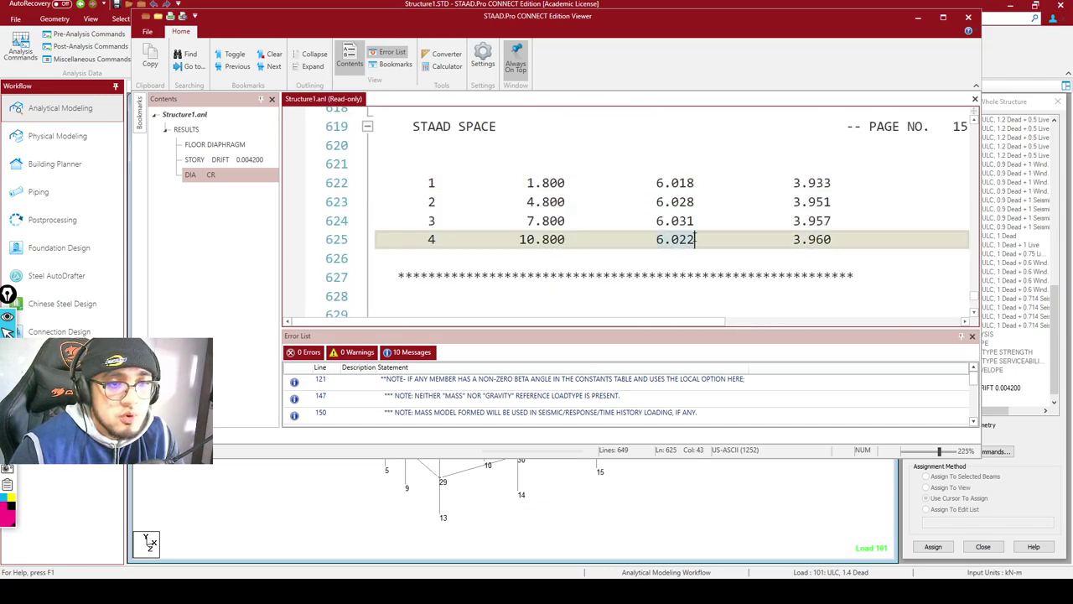
pyautogui.click(800, 240)
pyautogui.click(832, 240)
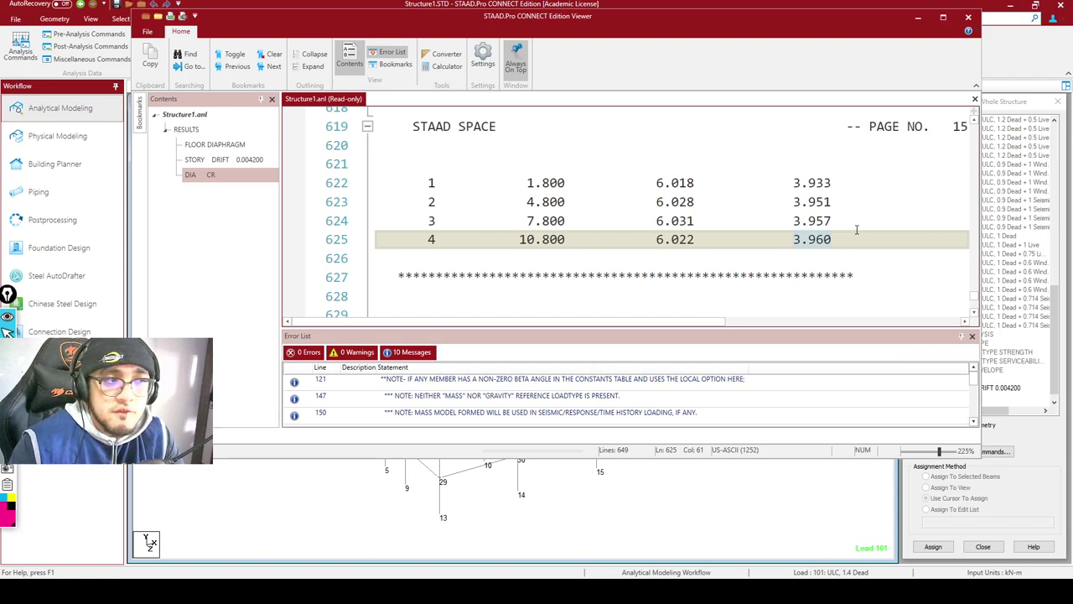
# Go to the floor diaphragm results and examine the X and Z centre of mass coordinates of diaphragm 4
pyautogui.click(227, 145)
pyautogui.scroll(-4, 662, 280)
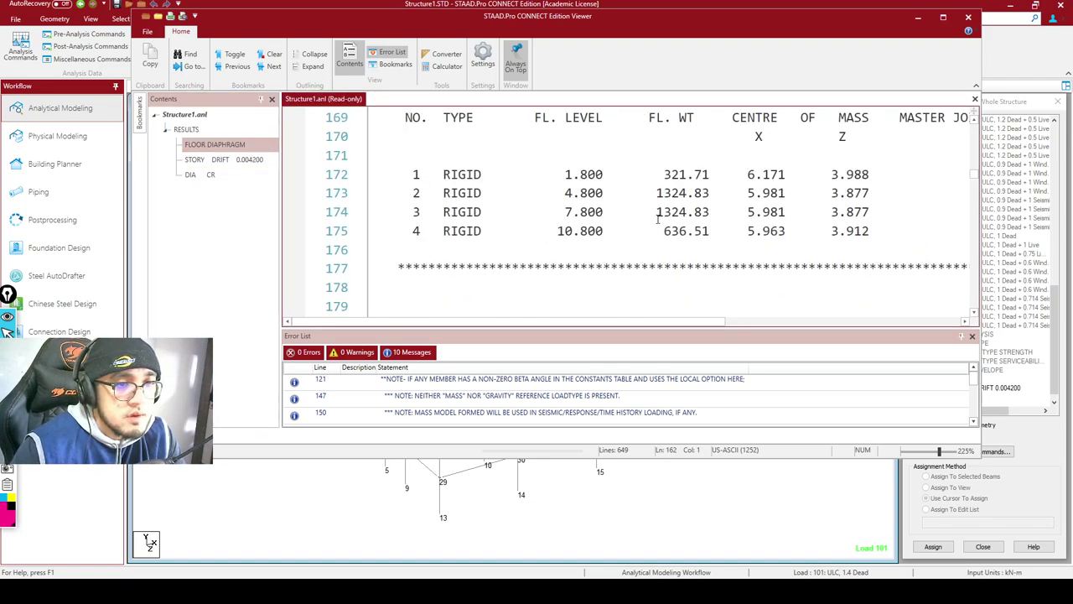
pyautogui.scroll(1, 732, 199)
pyautogui.scroll(-1, 731, 199)
pyautogui.moveTo(750, 232); pyautogui.dragTo(879, 239)
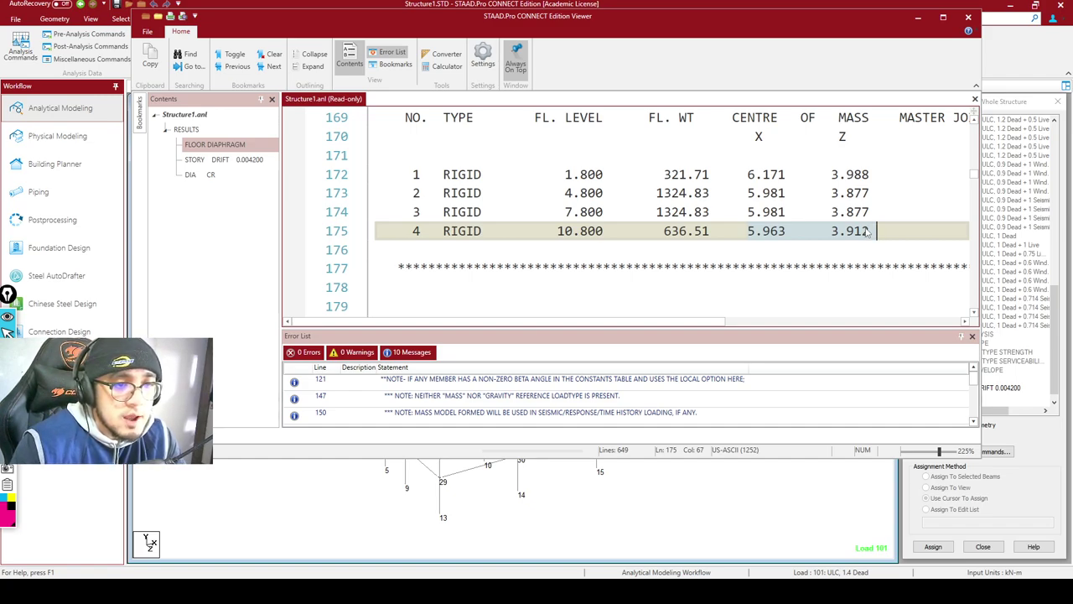
# Put the analysis output viewer away and show the structure in plan, viewed from above
pyautogui.click(918, 17)
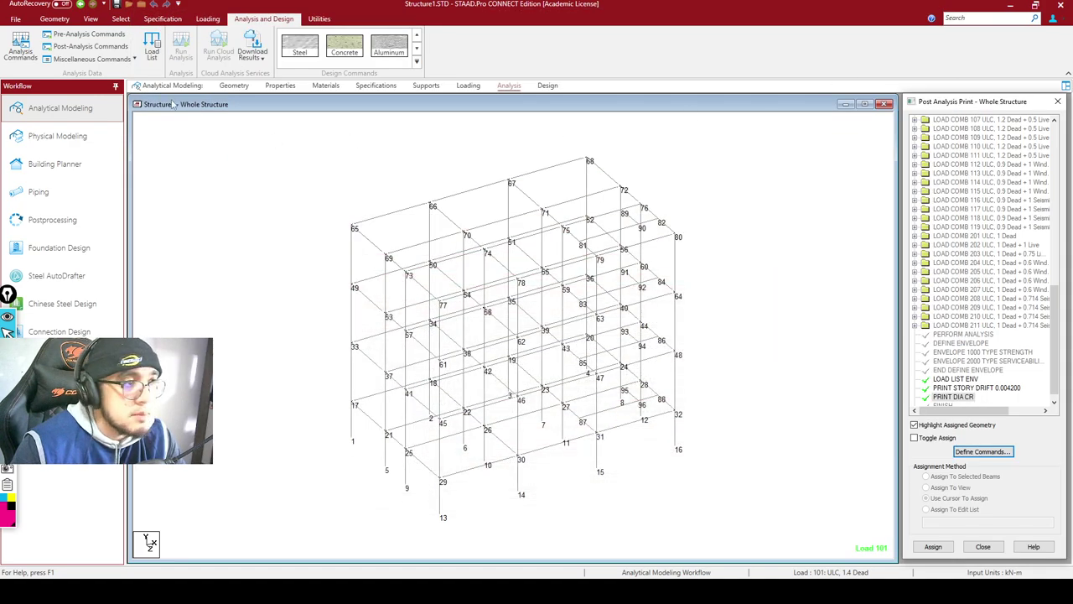
pyautogui.click(90, 19)
pyautogui.click(228, 35)
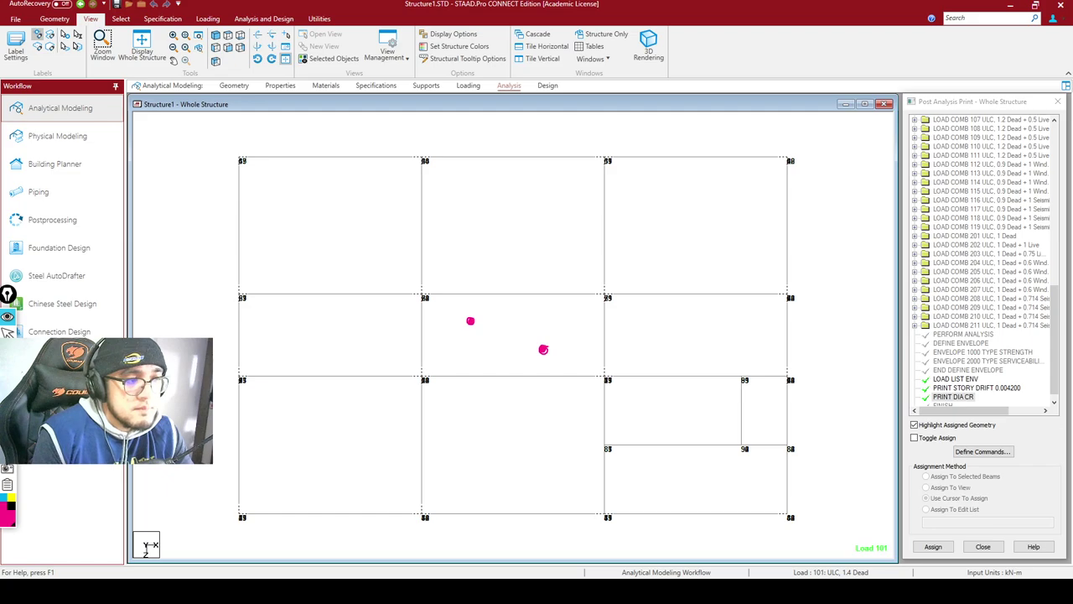
# Annotate the plan with a downward force arrow above the centre of mass, and label the two marked points C.M. and C.R
pyautogui.moveTo(544, 131); pyautogui.dragTo(545, 265)
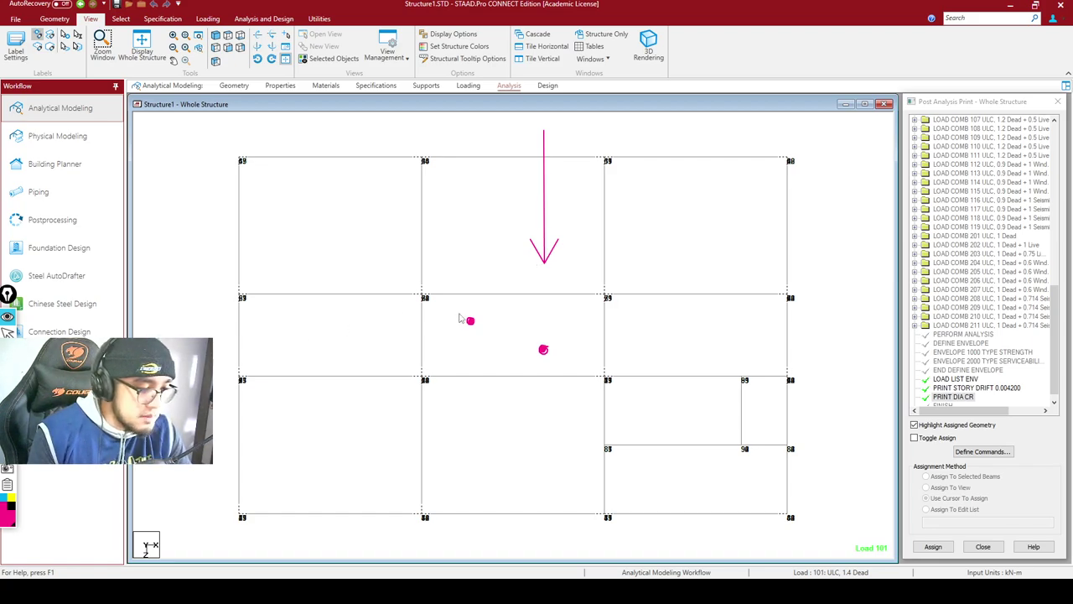
pyautogui.hotkey('ctrl', 'z')
pyautogui.moveTo(475, 128); pyautogui.dragTo(472, 273)
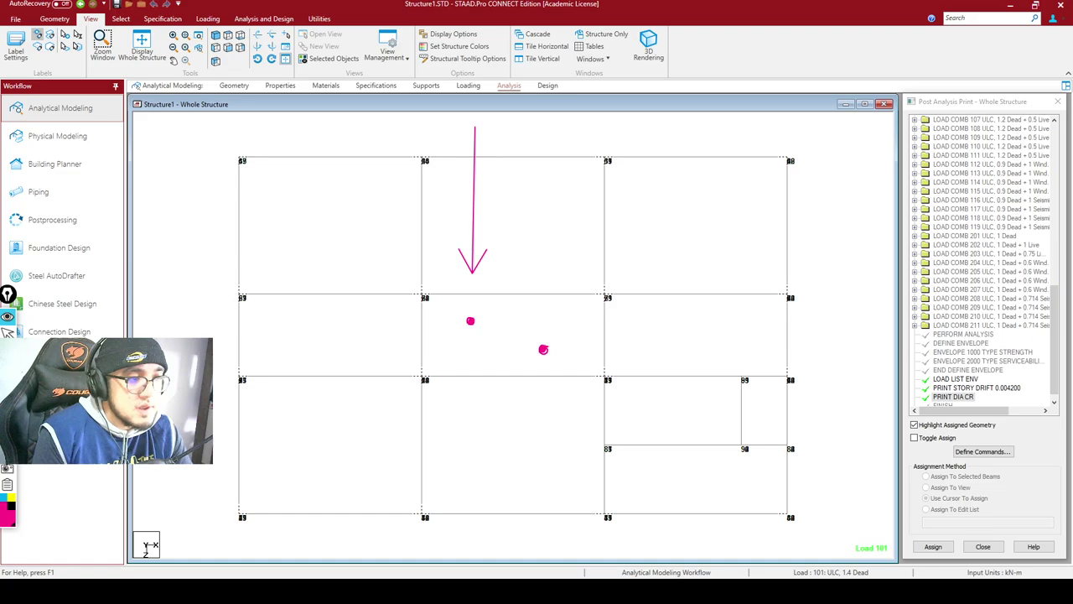
pyautogui.moveTo(430, 304)
pyautogui.mouseDown()
pyautogui.moveTo(433, 319)
pyautogui.moveTo(446, 307)
pyautogui.moveTo(450, 321)
pyautogui.mouseUp()
pyautogui.click(453, 320)
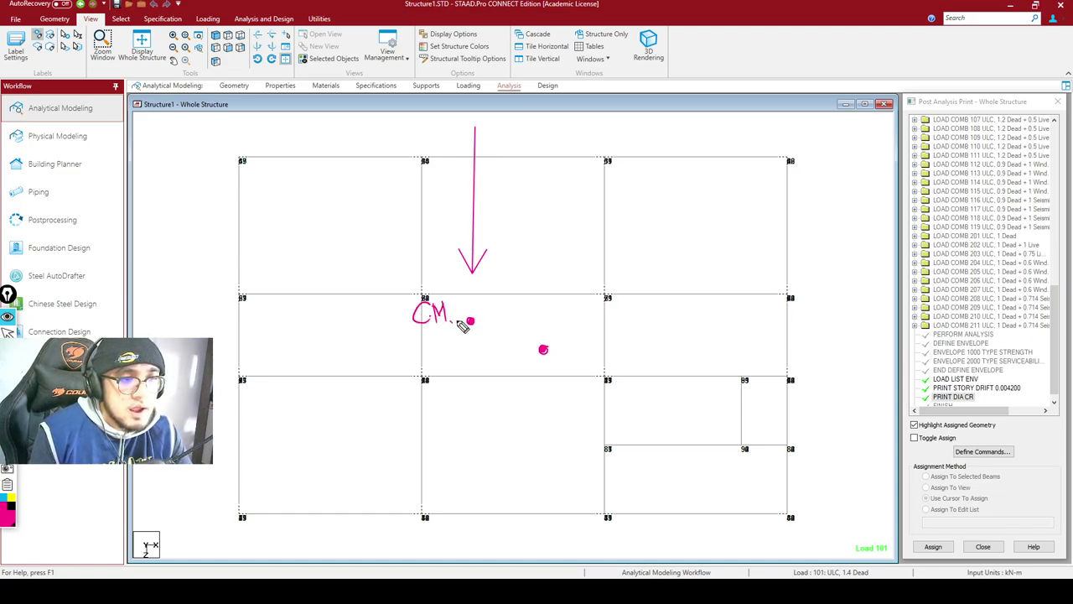
pyautogui.click(574, 400)
pyautogui.moveTo(567, 388)
pyautogui.mouseDown()
pyautogui.moveTo(565, 403)
pyautogui.moveTo(587, 406)
pyautogui.mouseUp()
pyautogui.click(592, 403)
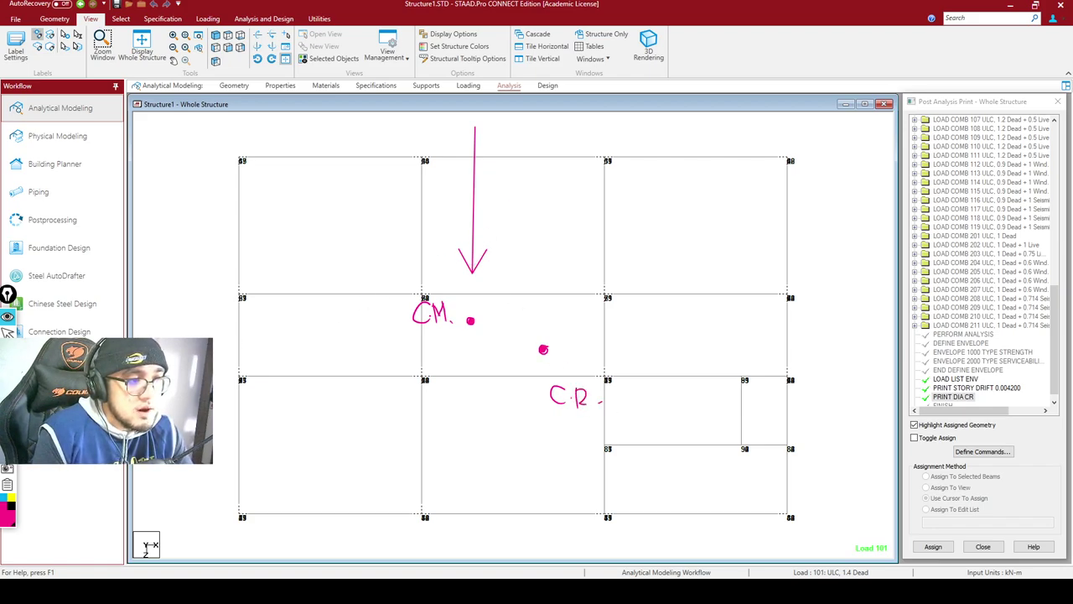
# Sketch the horizontal offset from the force arrow towards the C.R. point, label it d, and label the arrow F
pyautogui.moveTo(474, 248)
pyautogui.mouseDown()
pyautogui.moveTo(551, 246)
pyautogui.moveTo(541, 257)
pyautogui.moveTo(451, 263)
pyautogui.mouseUp()
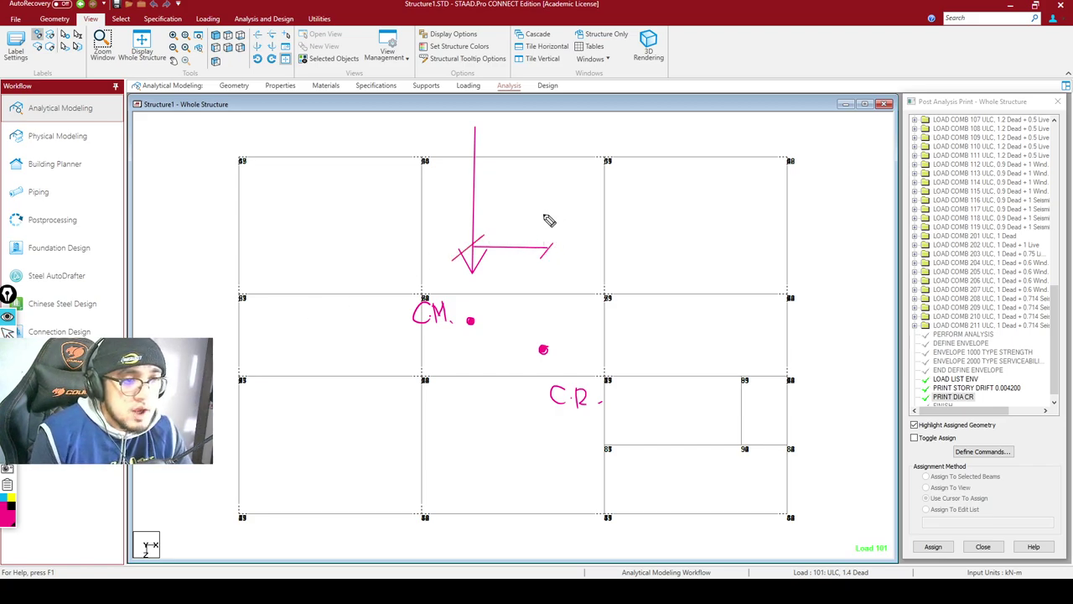
pyautogui.moveTo(520, 220); pyautogui.dragTo(521, 234)
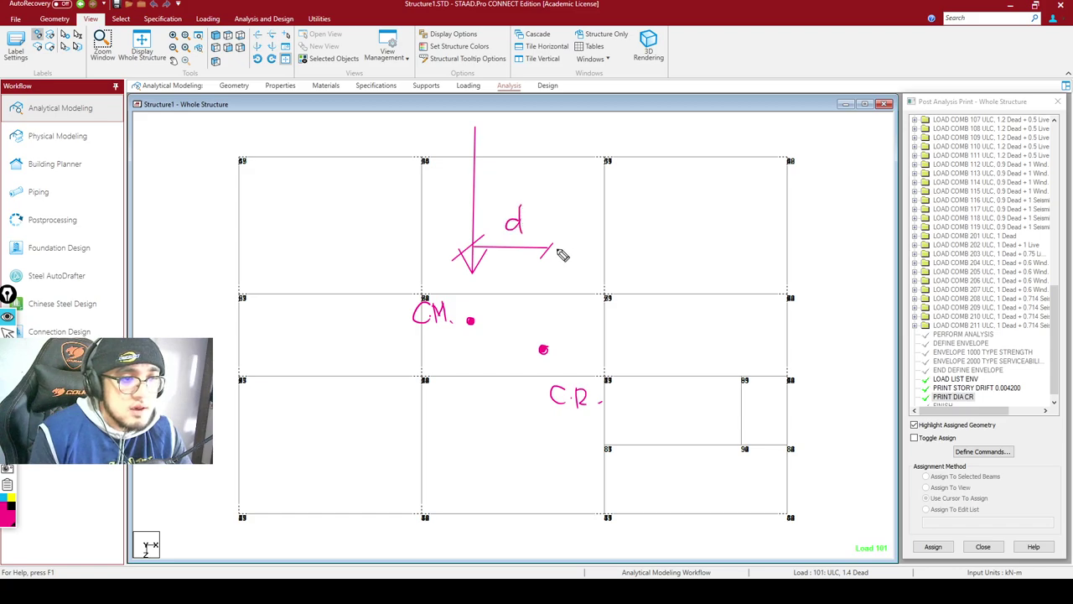
pyautogui.moveTo(484, 131); pyautogui.dragTo(484, 163)
pyautogui.moveTo(484, 132); pyautogui.dragTo(510, 130)
pyautogui.moveTo(486, 148); pyautogui.dragTo(503, 146)
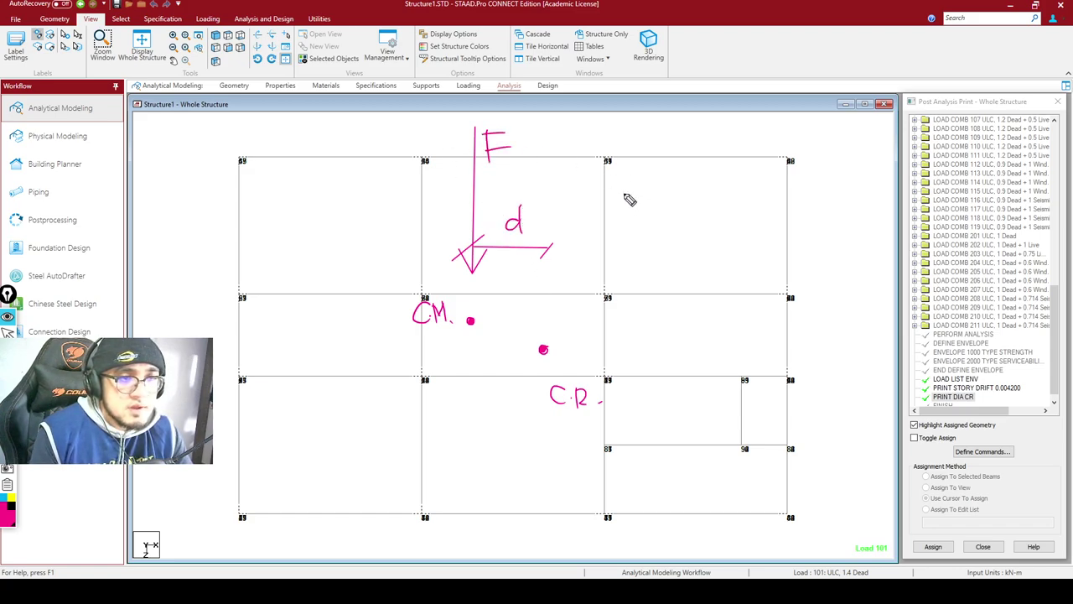
# Write the formula F(d) = NTM beside the force sketch and clear all annotations from the plan
pyautogui.moveTo(622, 194); pyautogui.dragTo(624, 225)
pyautogui.moveTo(620, 199)
pyautogui.mouseDown()
pyautogui.moveTo(643, 197)
pyautogui.moveTo(635, 210)
pyautogui.mouseUp()
pyautogui.moveTo(649, 195)
pyautogui.mouseDown()
pyautogui.moveTo(647, 226)
pyautogui.moveTo(669, 221)
pyautogui.mouseUp()
pyautogui.moveTo(674, 192)
pyautogui.mouseDown()
pyautogui.moveTo(671, 192)
pyautogui.moveTo(670, 214)
pyautogui.moveTo(705, 204)
pyautogui.mouseUp()
pyautogui.moveTo(692, 213); pyautogui.dragTo(736, 221)
pyautogui.moveTo(726, 201)
pyautogui.mouseDown()
pyautogui.moveTo(749, 200)
pyautogui.moveTo(765, 223)
pyautogui.mouseUp()
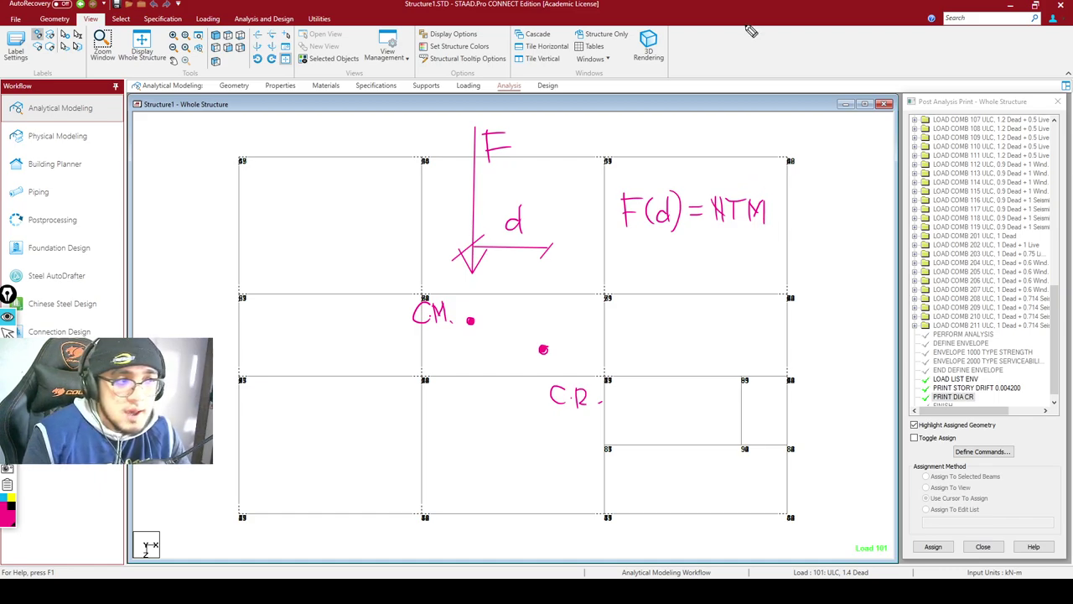
pyautogui.hotkey('ctrl', 'shift', 'c')
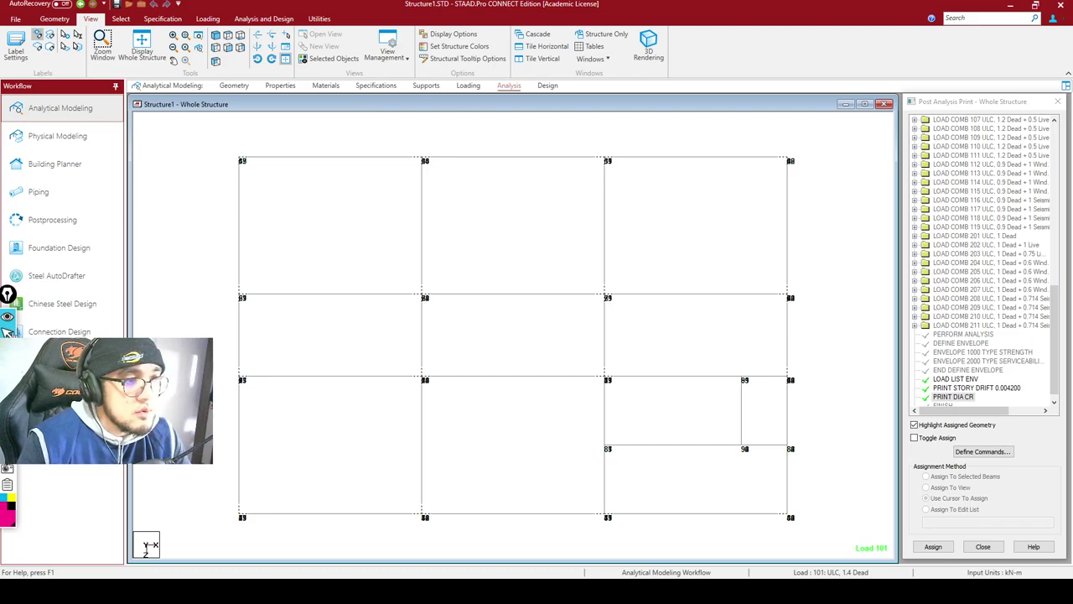
# Open the UBC load item of load case EQPX, examine its accidental and natural torsion moment factors, and close it without changes
pyautogui.click(468, 86)
pyautogui.click(890, 131)
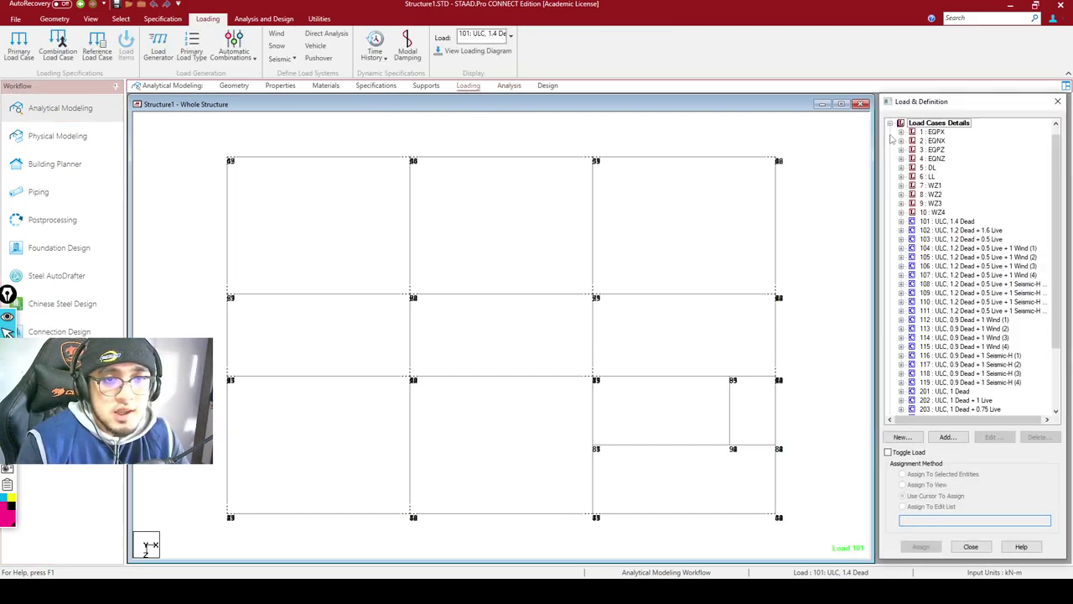
pyautogui.click(901, 133)
pyautogui.doubleClick(965, 141)
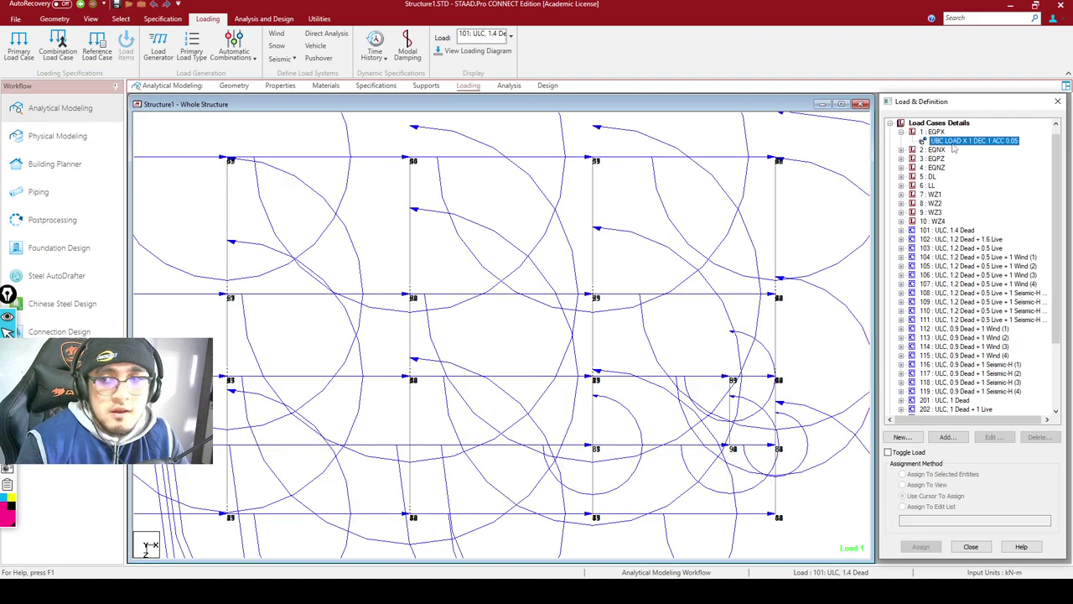
pyautogui.moveTo(627, 217); pyautogui.dragTo(650, 182)
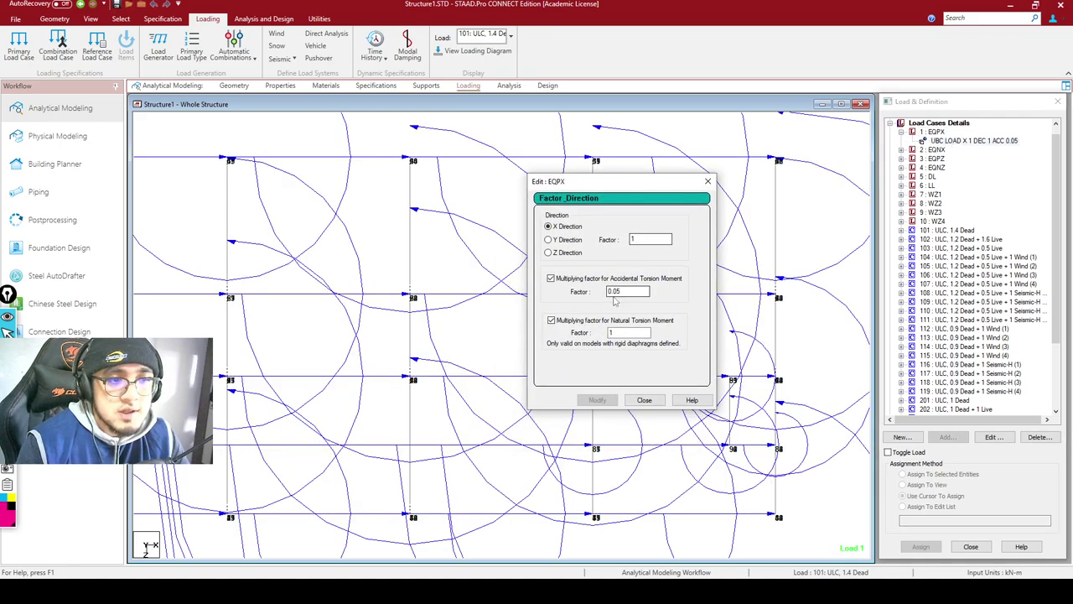
pyautogui.click(618, 332)
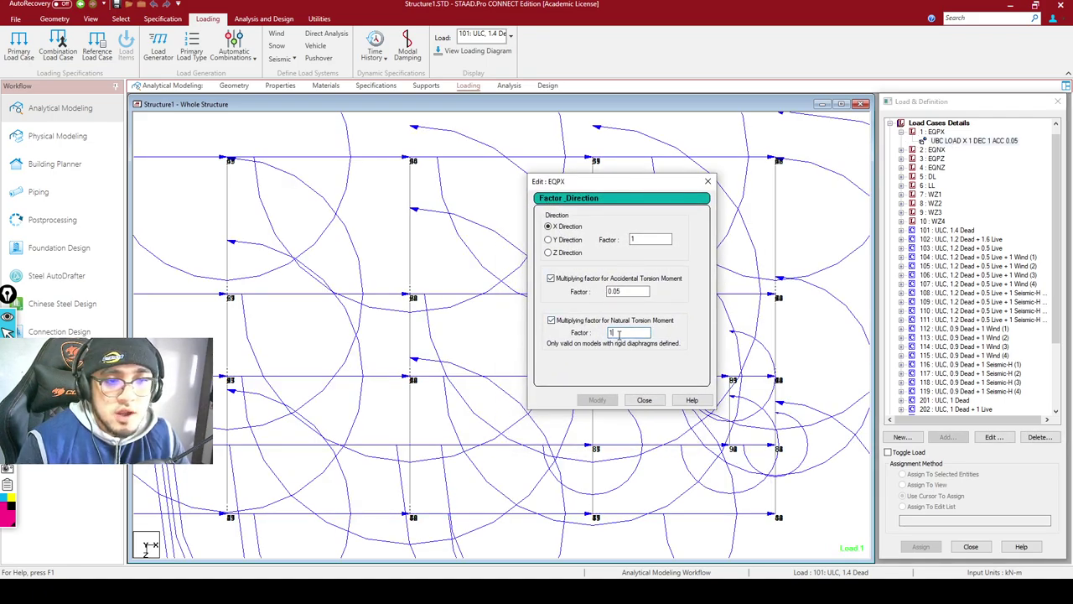
pyautogui.click(624, 333)
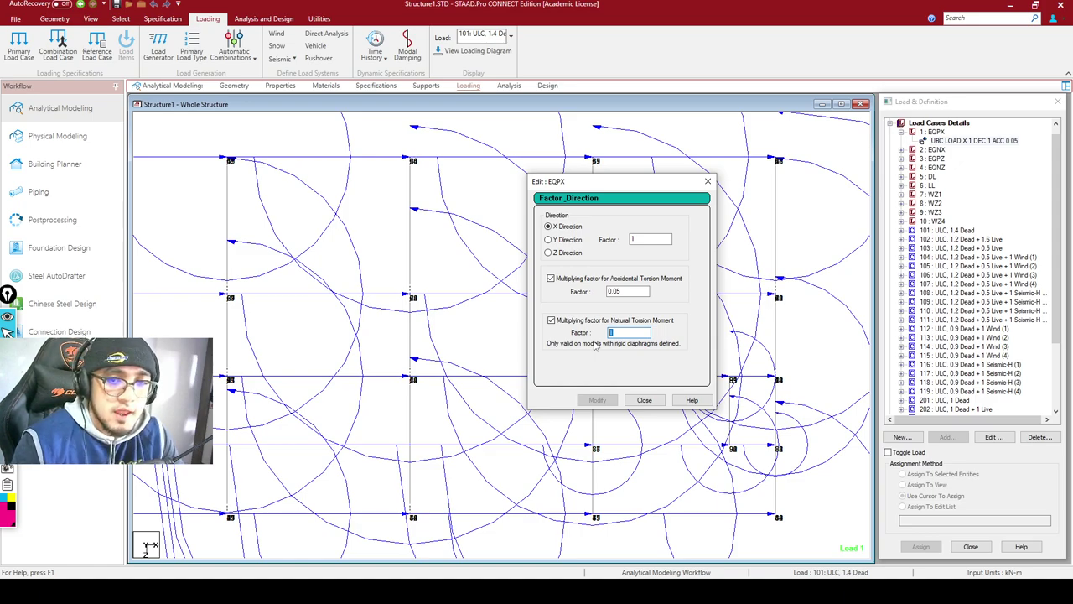
pyautogui.click(653, 404)
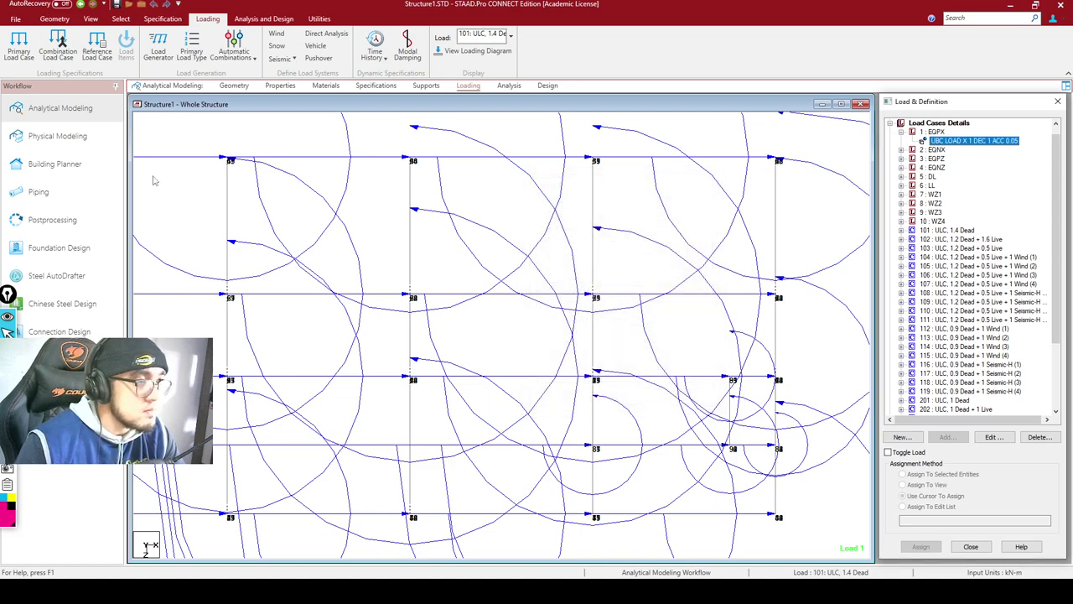
# Show the structure in isometric view and examine the UBC load items of the EQPZ and EQNX seismic cases
pyautogui.click(91, 19)
pyautogui.click(217, 36)
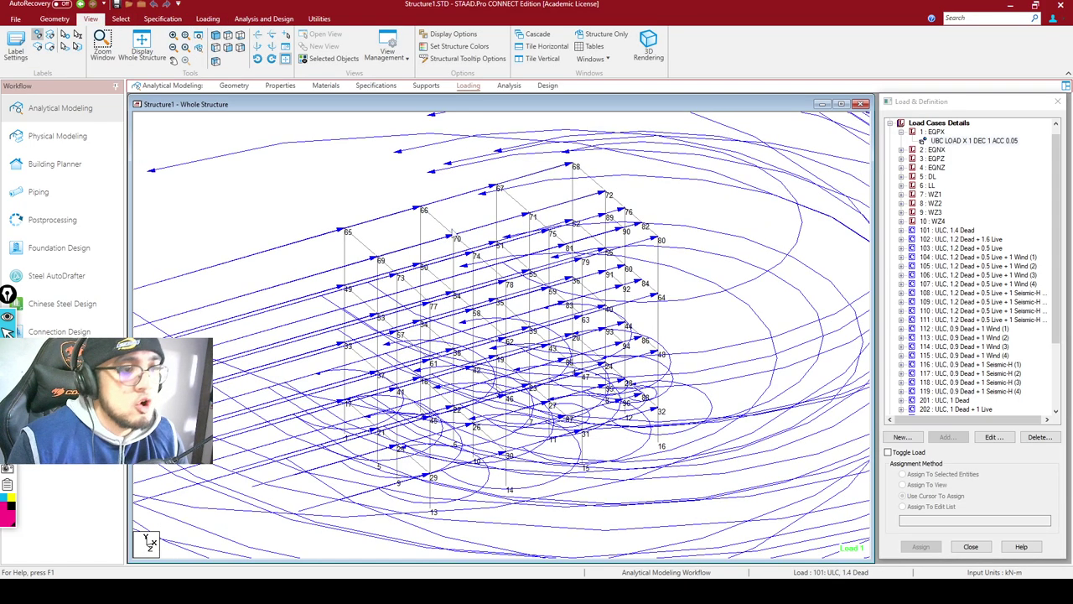
pyautogui.click(902, 132)
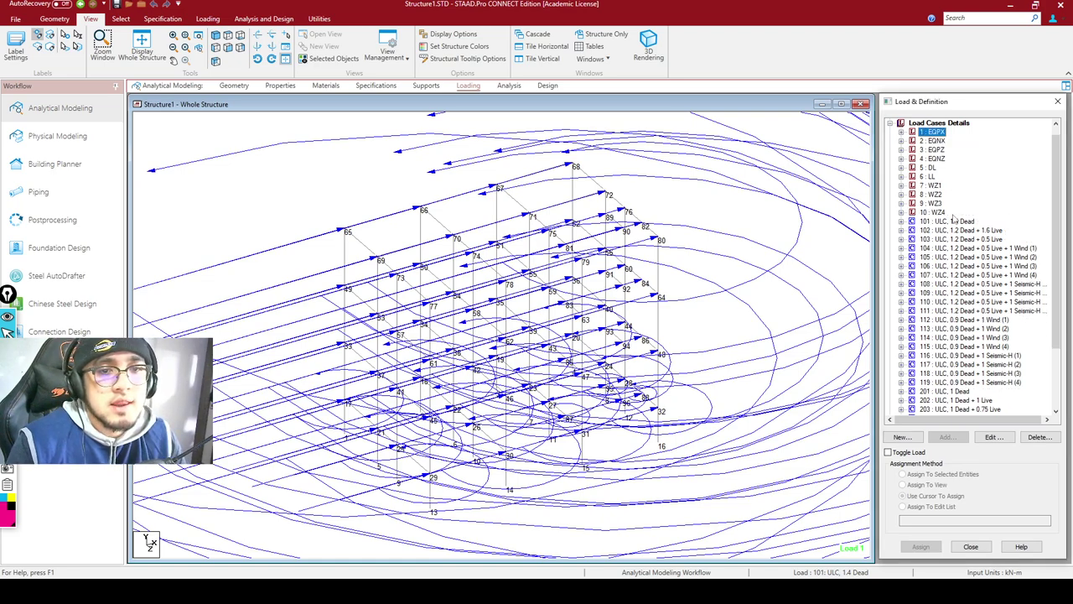
pyautogui.click(901, 149)
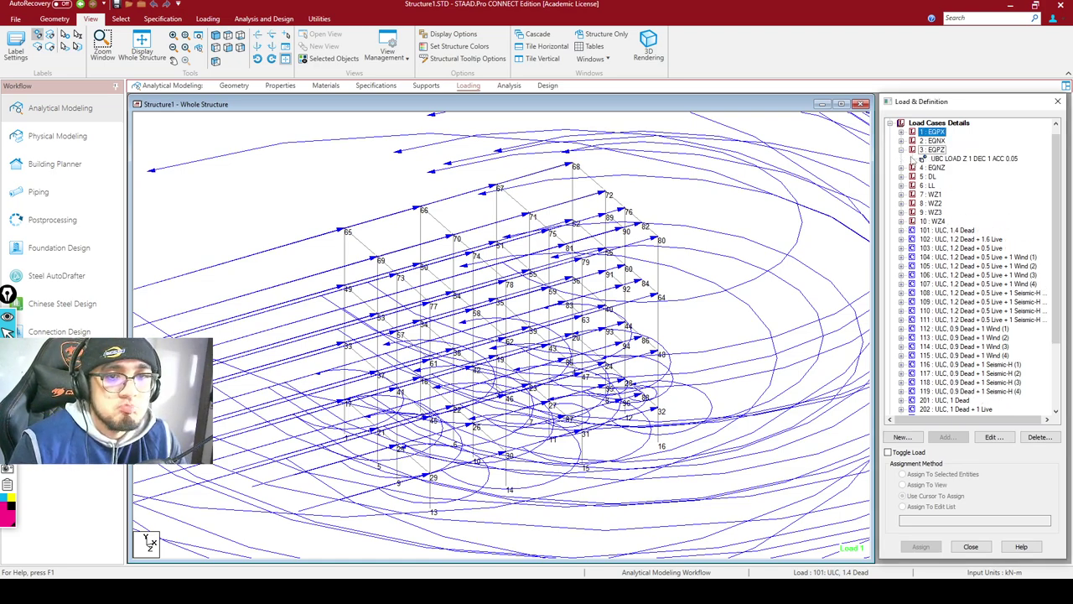
pyautogui.click(926, 158)
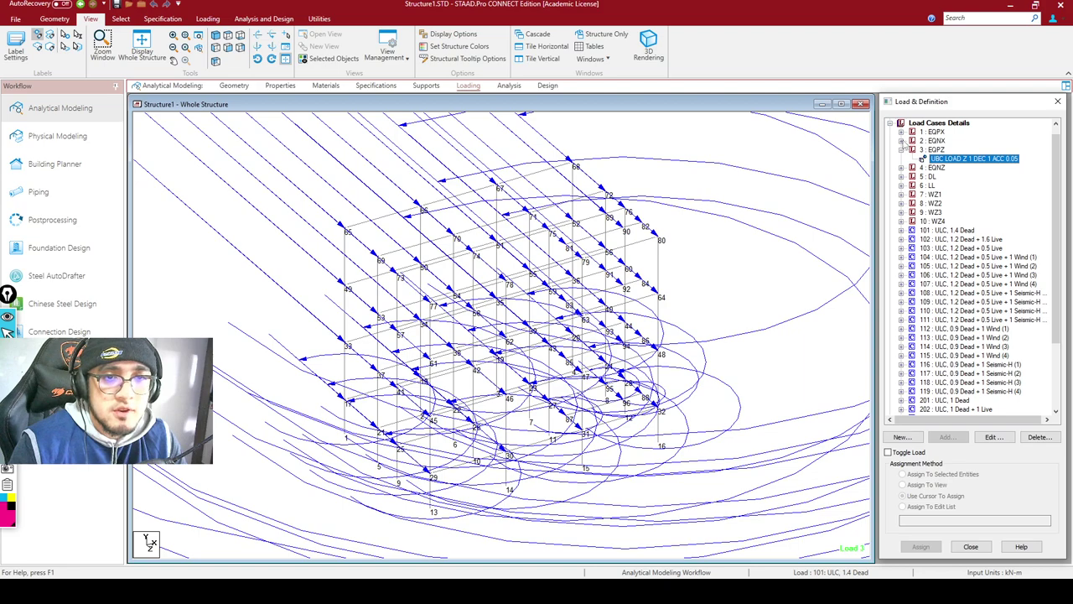
pyautogui.click(901, 141)
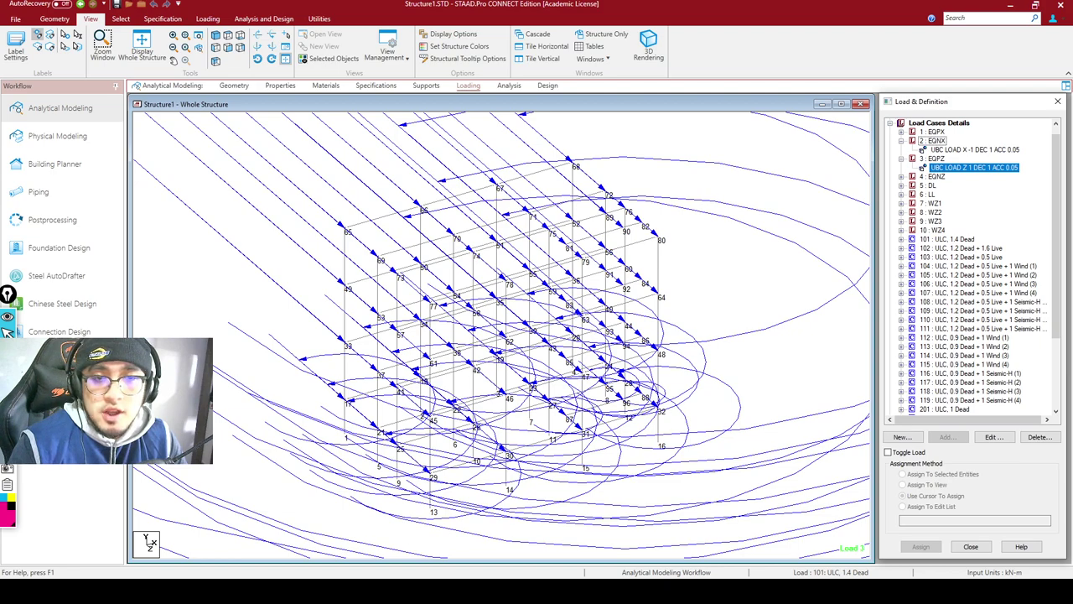
pyautogui.click(735, 227)
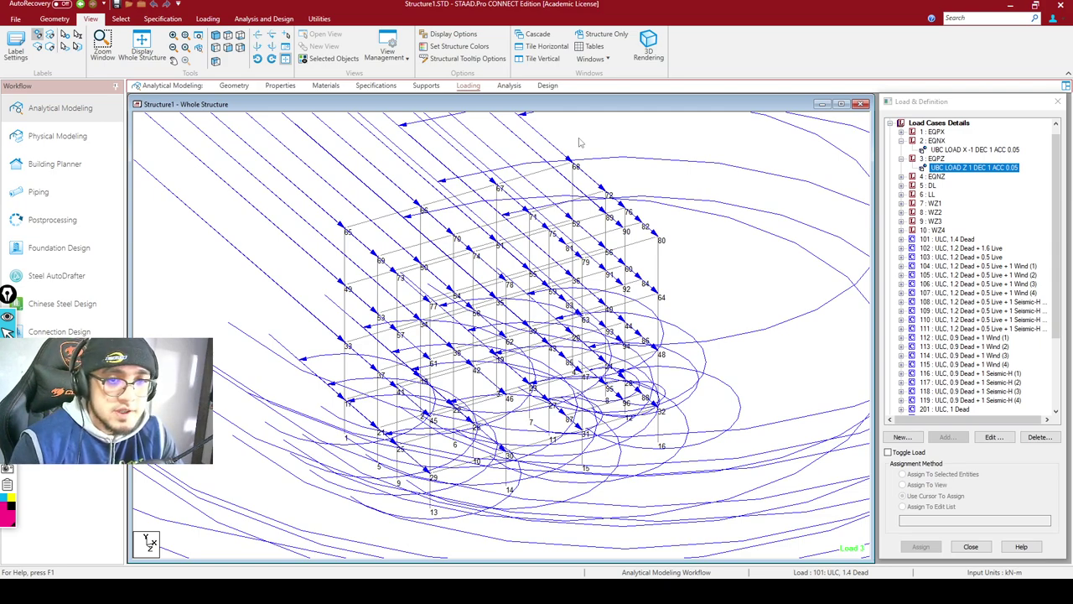
# Go to the design commands of the structure and switch from steel to concrete design
pyautogui.click(548, 86)
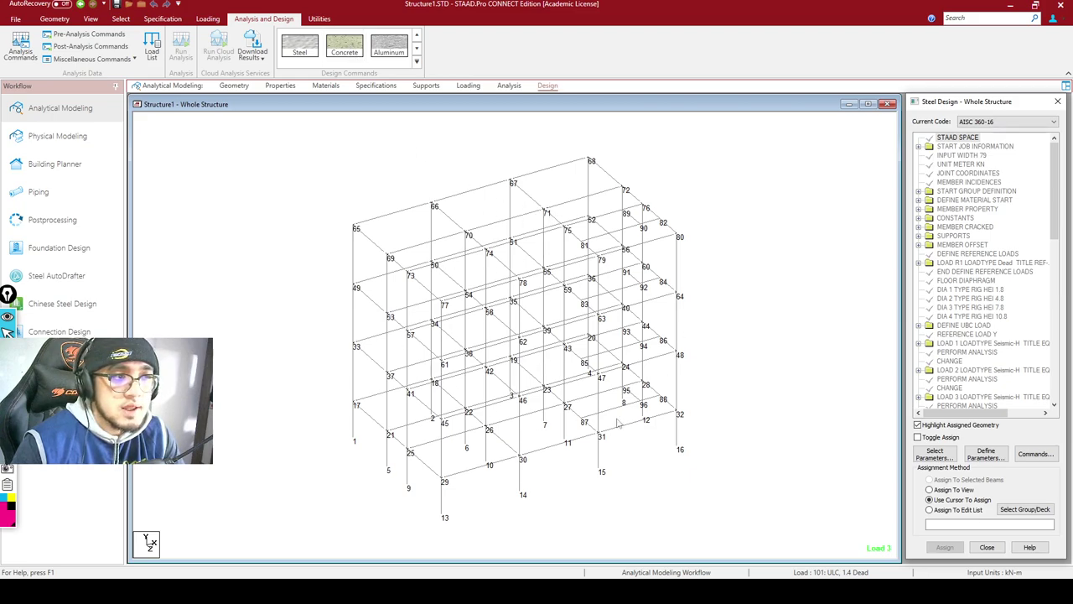
pyautogui.click(344, 50)
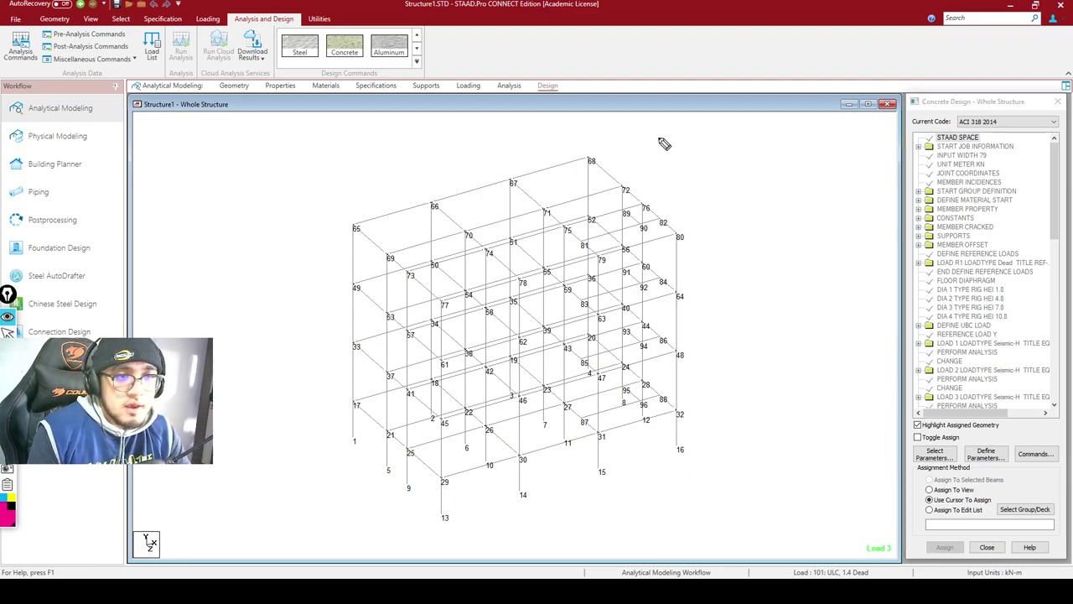
# Annotate the view with an underlined list of design options, 1.) STAAD.Pro and 2.) RCDC, and clear the annotations
pyautogui.moveTo(669, 156)
pyautogui.mouseDown()
pyautogui.moveTo(666, 130)
pyautogui.moveTo(701, 128)
pyautogui.moveTo(720, 131)
pyautogui.moveTo(712, 145)
pyautogui.moveTo(729, 132)
pyautogui.moveTo(722, 144)
pyautogui.moveTo(737, 134)
pyautogui.moveTo(754, 144)
pyautogui.moveTo(767, 138)
pyautogui.moveTo(759, 130)
pyautogui.moveTo(786, 141)
pyautogui.mouseUp()
pyautogui.moveTo(665, 188)
pyautogui.mouseDown()
pyautogui.moveTo(676, 193)
pyautogui.moveTo(695, 177)
pyautogui.moveTo(709, 192)
pyautogui.moveTo(735, 179)
pyautogui.moveTo(728, 192)
pyautogui.moveTo(761, 193)
pyautogui.mouseUp()
pyautogui.moveTo(657, 203)
pyautogui.mouseDown()
pyautogui.moveTo(857, 202)
pyautogui.moveTo(778, 223)
pyautogui.mouseUp()
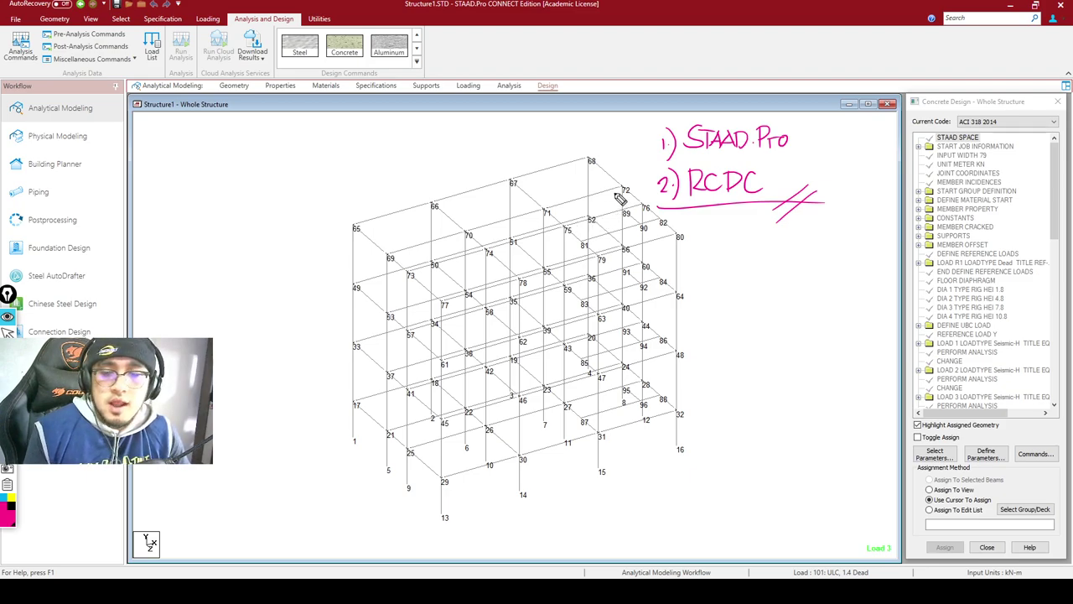
pyautogui.moveTo(812, 123)
pyautogui.mouseDown()
pyautogui.moveTo(706, 117)
pyautogui.moveTo(651, 153)
pyautogui.moveTo(718, 175)
pyautogui.moveTo(792, 159)
pyautogui.moveTo(800, 141)
pyautogui.moveTo(790, 142)
pyautogui.mouseUp()
pyautogui.hotkey('ctrl', 'z')
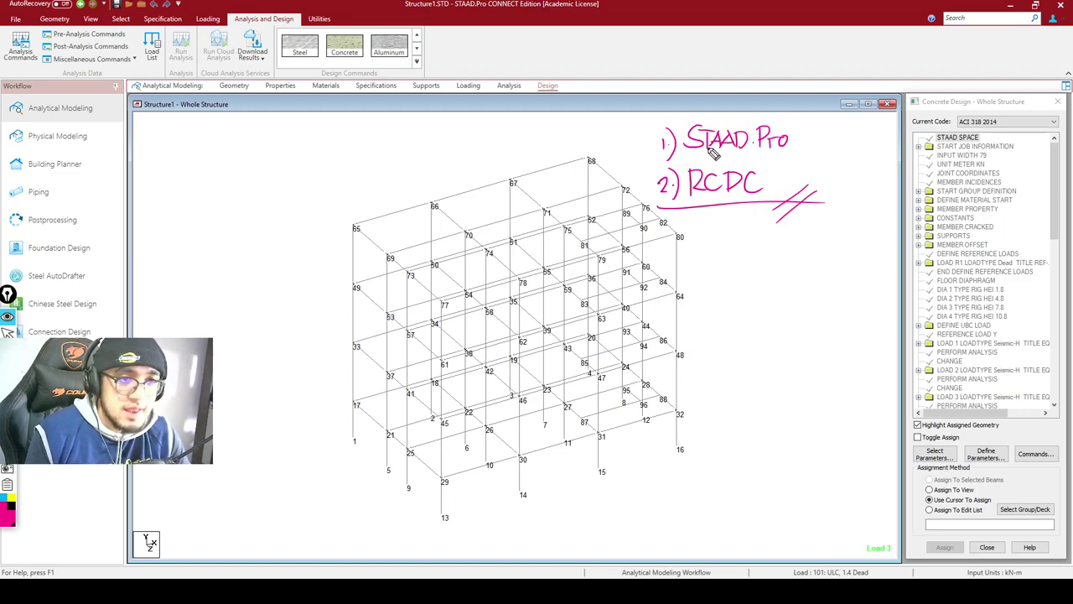
pyautogui.moveTo(675, 154)
pyautogui.mouseDown()
pyautogui.moveTo(805, 152)
pyautogui.moveTo(777, 152)
pyautogui.mouseUp()
pyautogui.moveTo(817, 137); pyautogui.dragTo(783, 159)
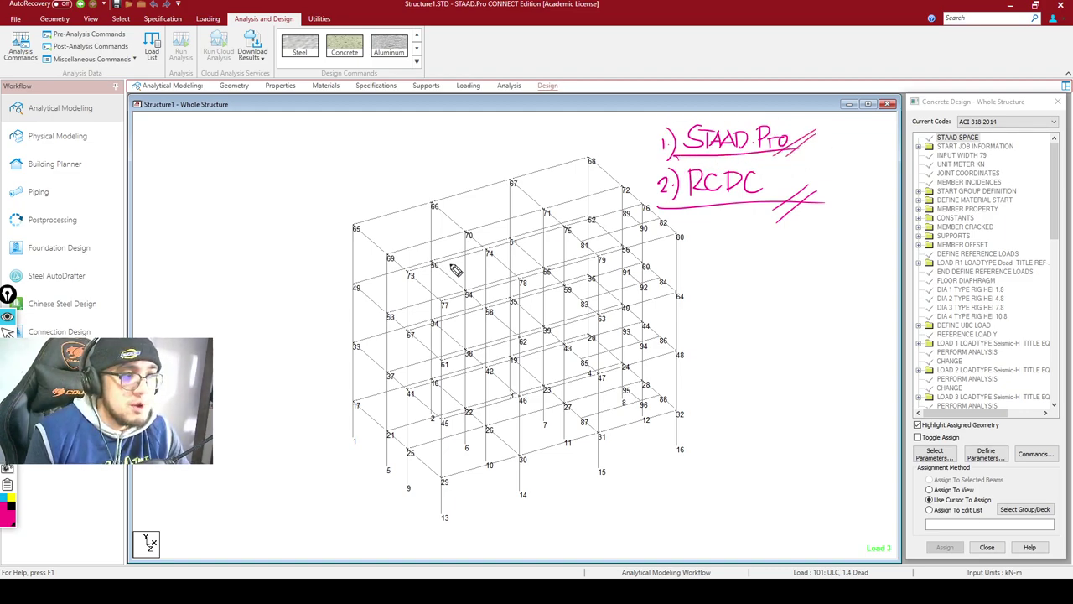
pyautogui.hotkey('ctrl', 'shift', '/')
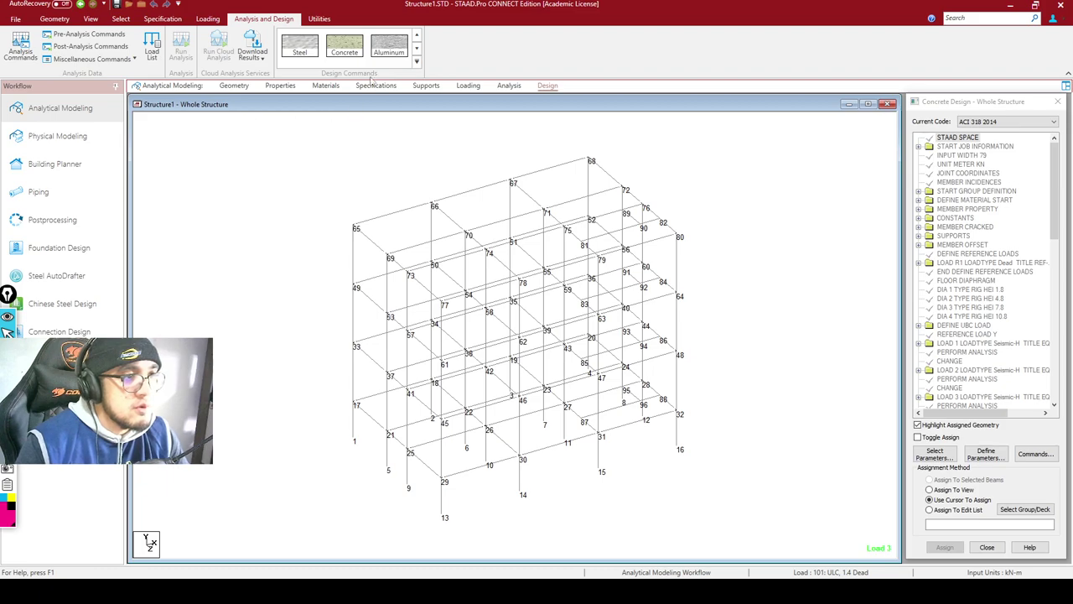
# Set the current concrete design code to ACI 318 2011
pyautogui.click(356, 52)
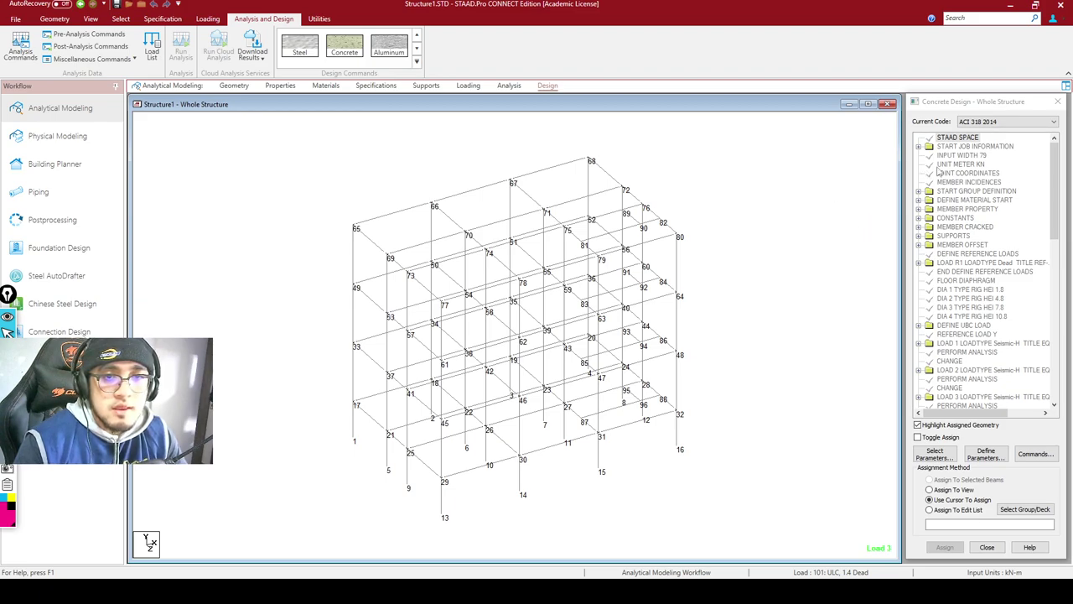
pyautogui.click(1004, 126)
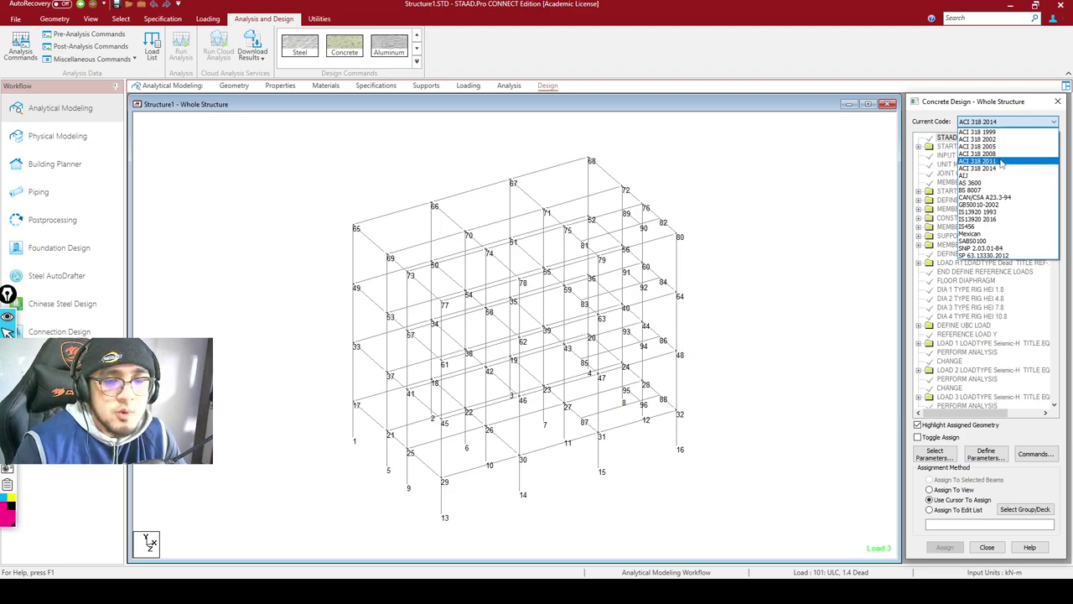
pyautogui.click(980, 161)
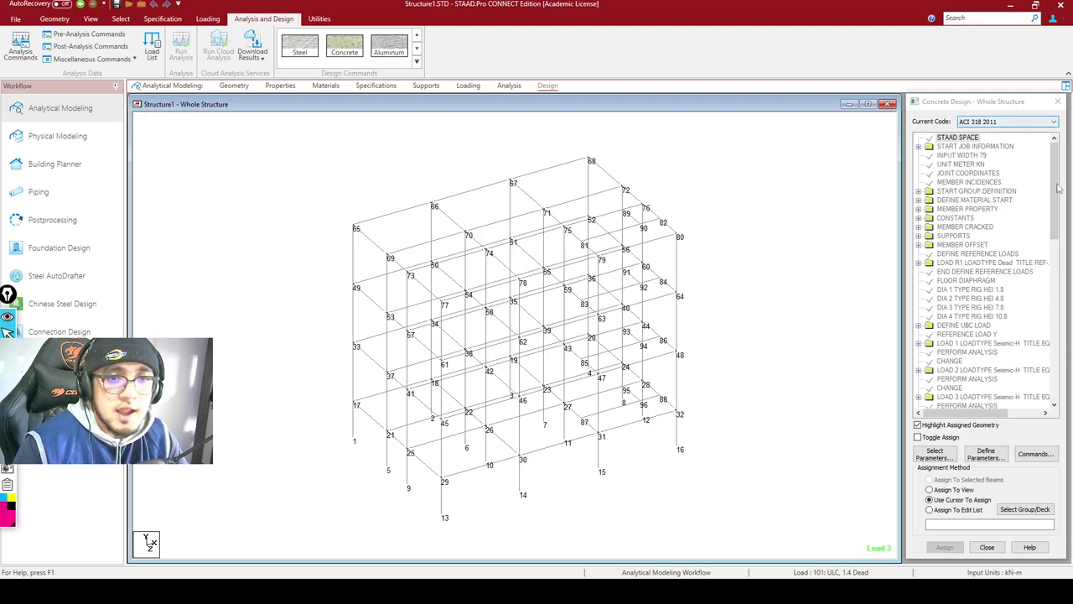
# Open the concrete design parameter definitions, look over the available parameters, and close them without adding any
pyautogui.scroll(-20, 1015, 352)
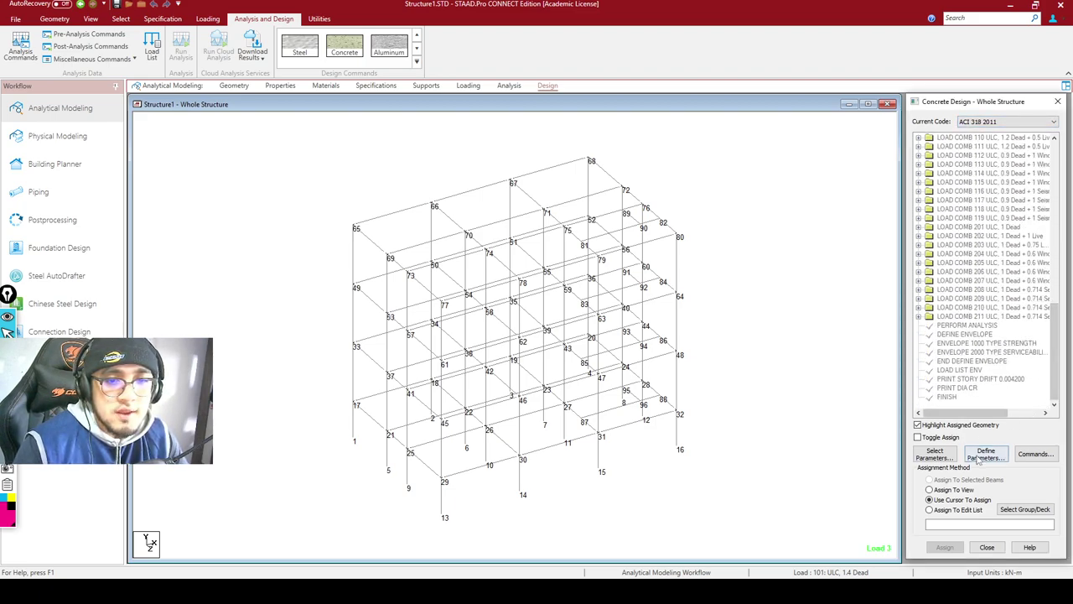
pyautogui.click(986, 454)
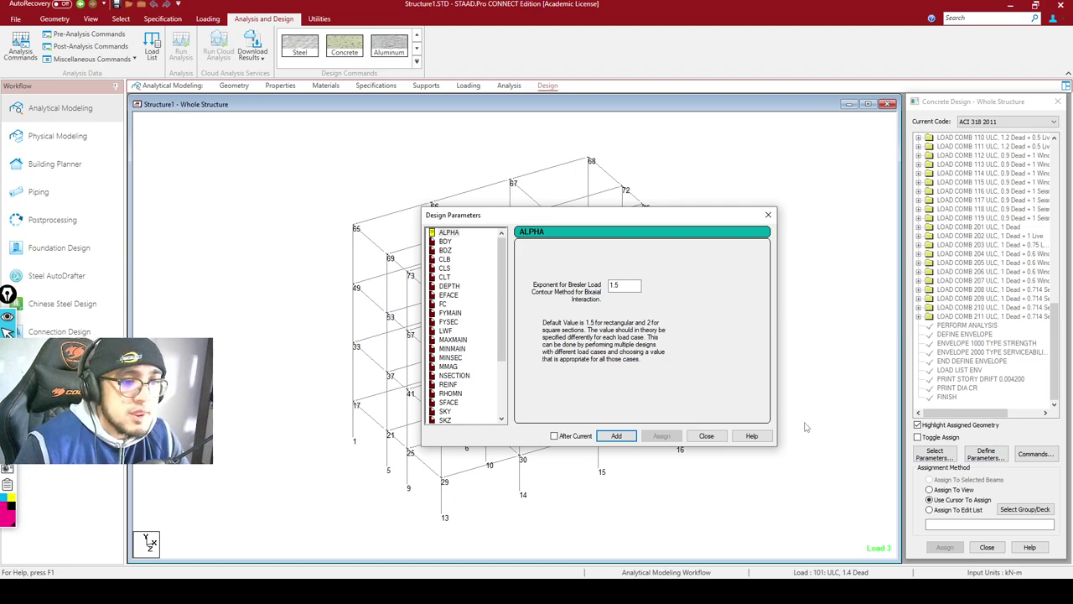
pyautogui.click(711, 436)
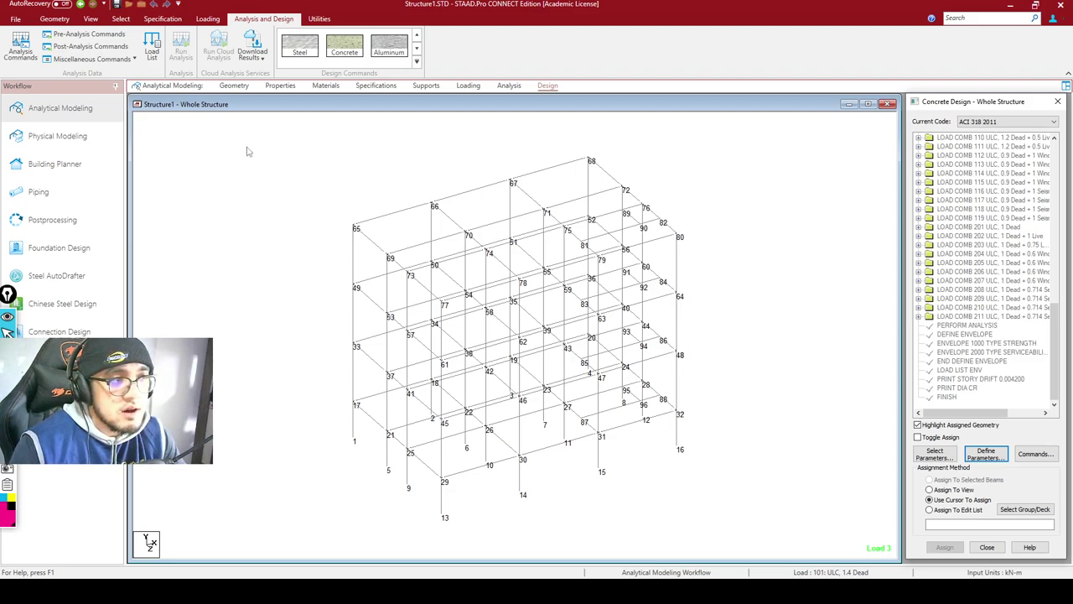
# Open the load list settings and look over the available load cases, combinations and envelopes
pyautogui.click(153, 48)
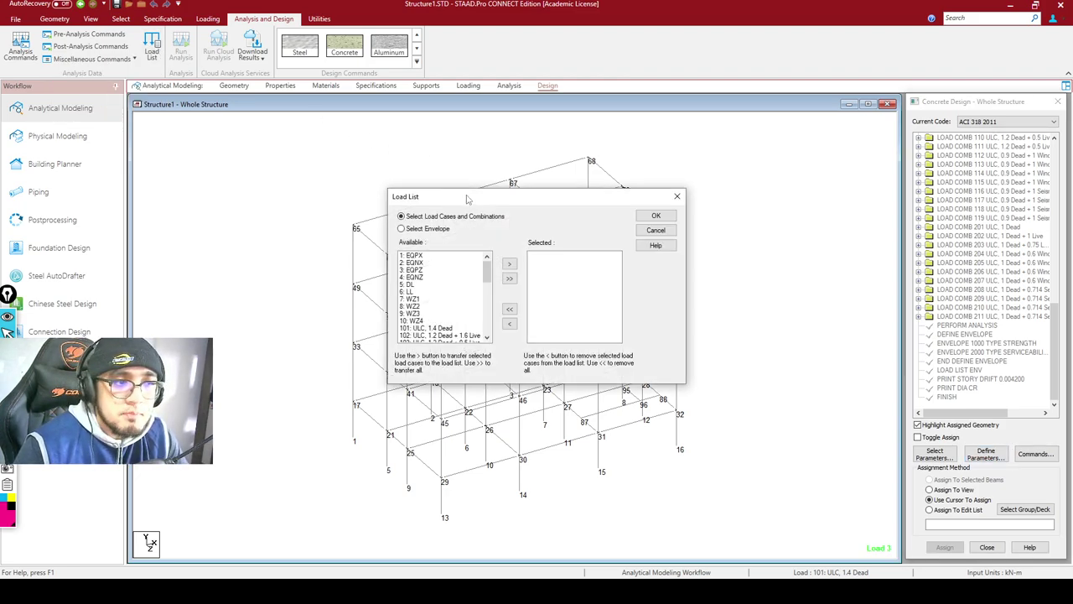
pyautogui.moveTo(465, 198); pyautogui.dragTo(537, 153)
pyautogui.moveTo(561, 229); pyautogui.dragTo(561, 285)
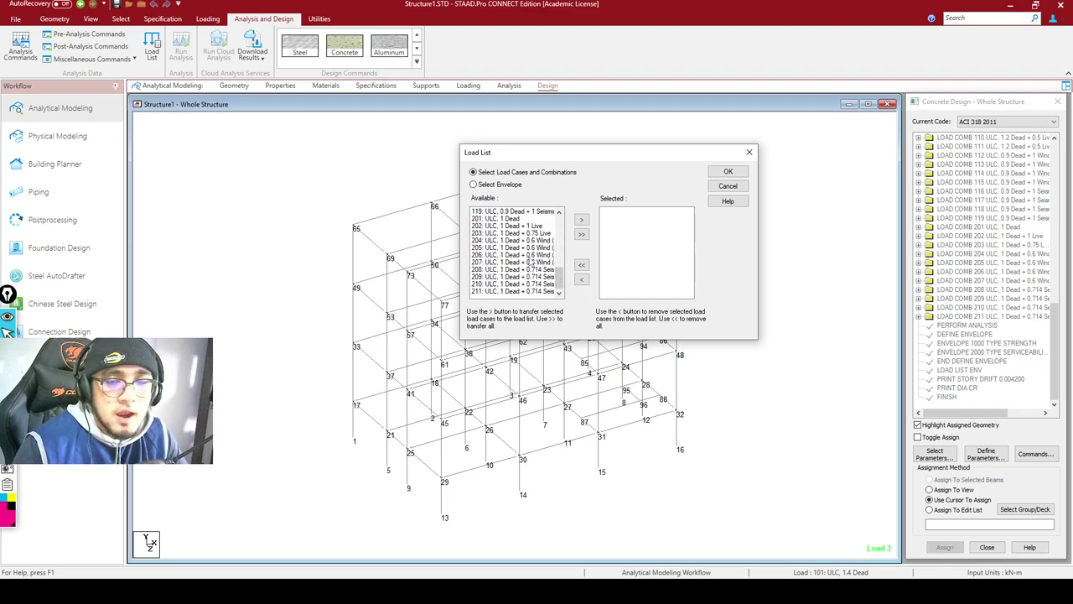
pyautogui.click(522, 186)
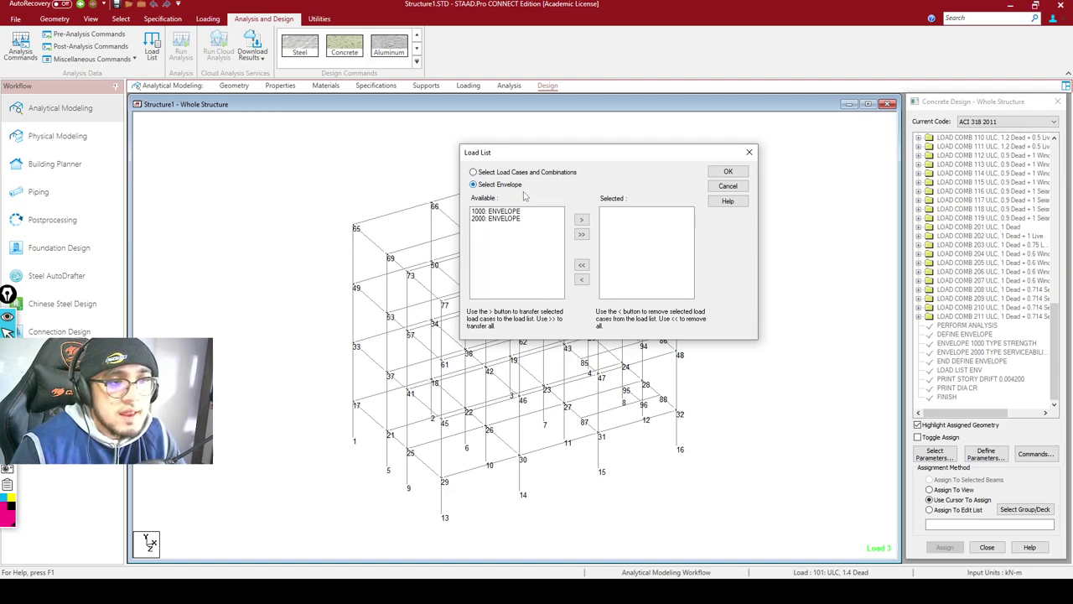
pyautogui.click(513, 212)
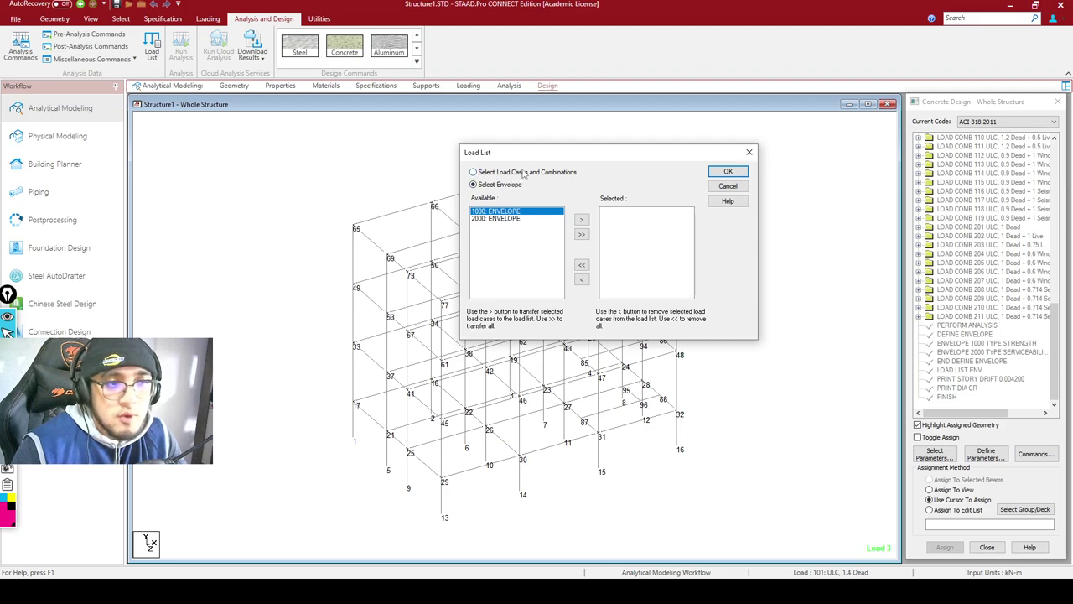
# Select the ultimate load combinations 101 to 119 among the available load cases and combinations
pyautogui.click(549, 175)
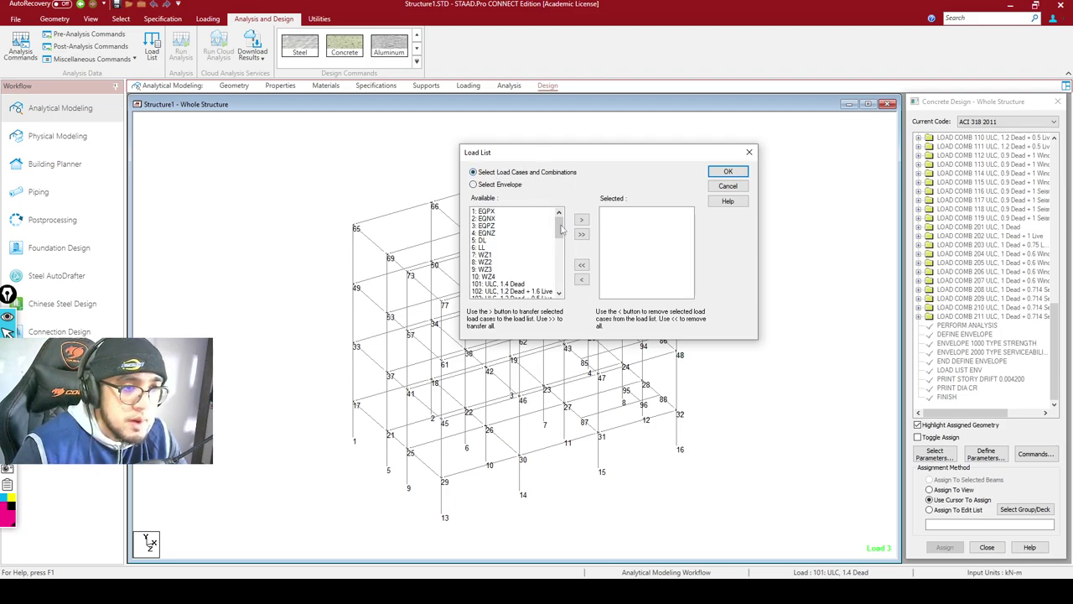
pyautogui.moveTo(561, 226); pyautogui.dragTo(562, 238)
pyautogui.click(495, 269)
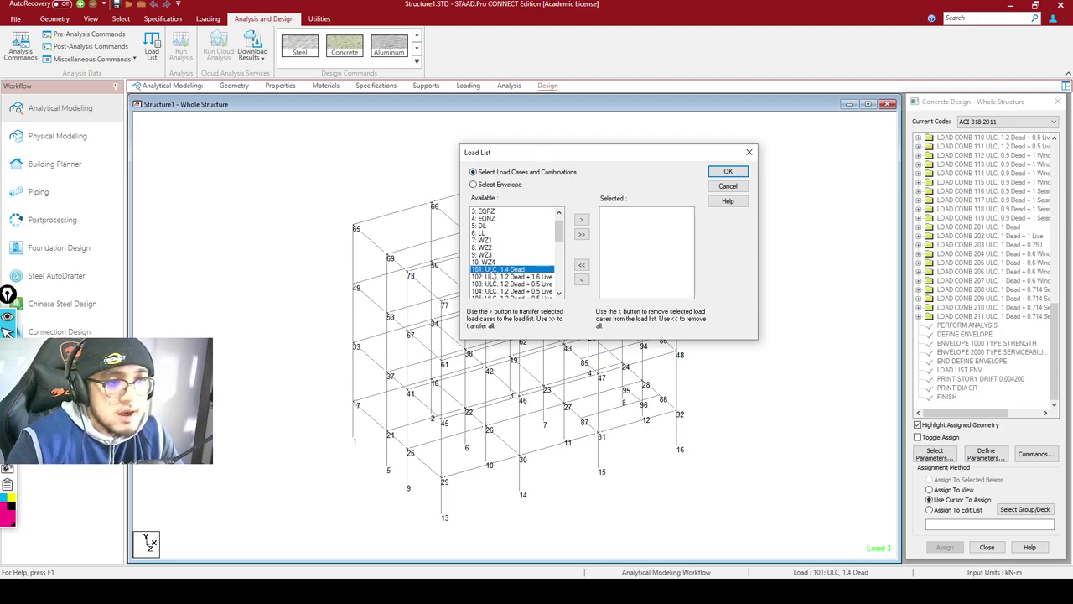
pyautogui.keyDown('shift'); pyautogui.click(493, 284); pyautogui.keyUp('shift')
pyautogui.hotkey('shift', 'Down')
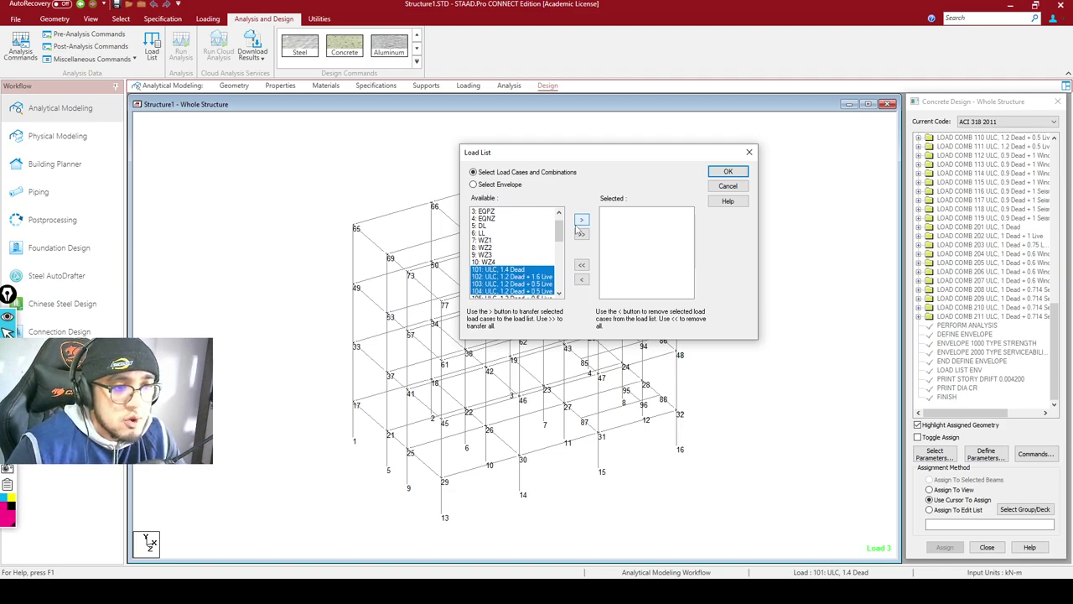
pyautogui.hotkey('shift', 'Down')
pyautogui.hotkey('shift', 'Down')
pyautogui.hotkey('shift', 'Down')
pyautogui.hotkey('shift', 'Down')
pyautogui.hotkey('shift', 'Down')
pyautogui.hotkey('shift', 'Down')
pyautogui.hotkey('shift', 'Down')
pyautogui.hotkey('shift', 'Down')
pyautogui.hotkey('shift', 'Down')
pyautogui.hotkey('shift', 'Down')
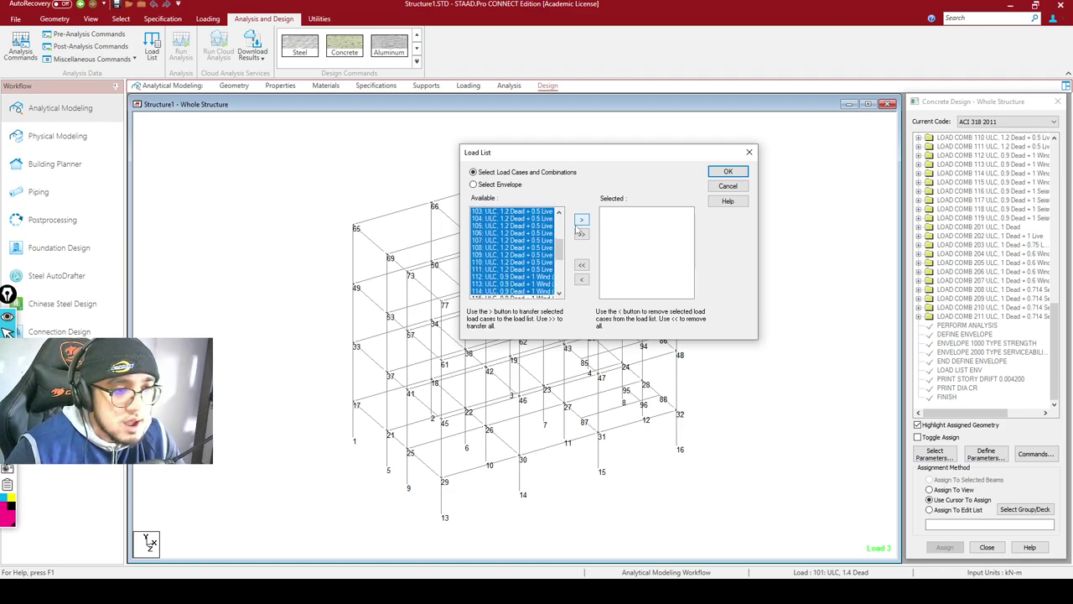
pyautogui.hotkey('shift', 'Down')
pyautogui.hotkey('shift', 'Down')
pyautogui.hotkey('shift', 'Down')
pyautogui.hotkey('shift', 'Down')
pyautogui.hotkey('shift', 'Down')
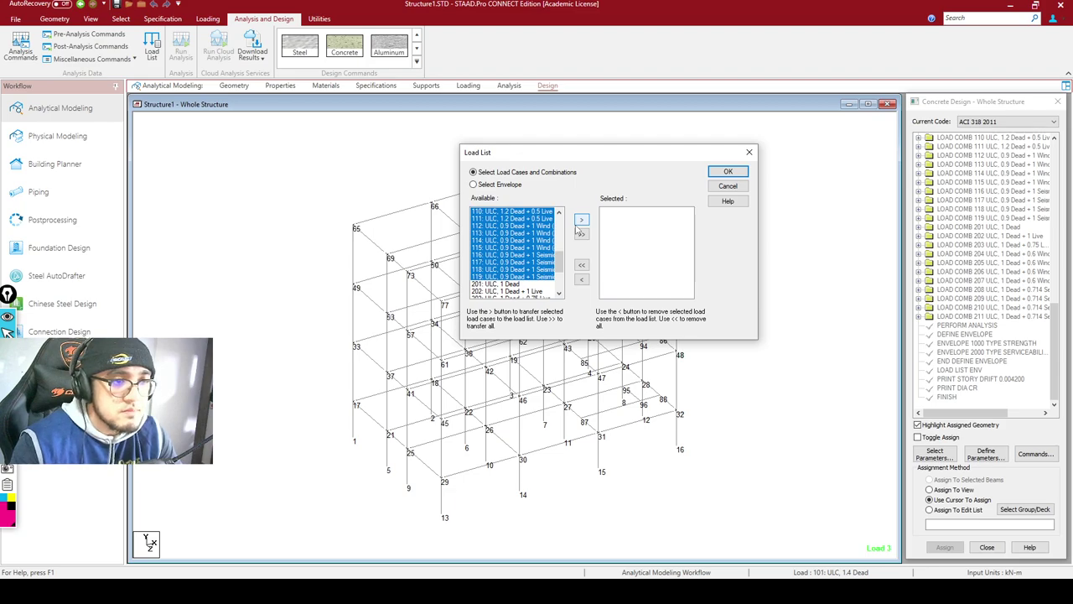
# Create a load list by envelope containing envelope 1000, and agree to delete the existing result files
pyautogui.click(520, 186)
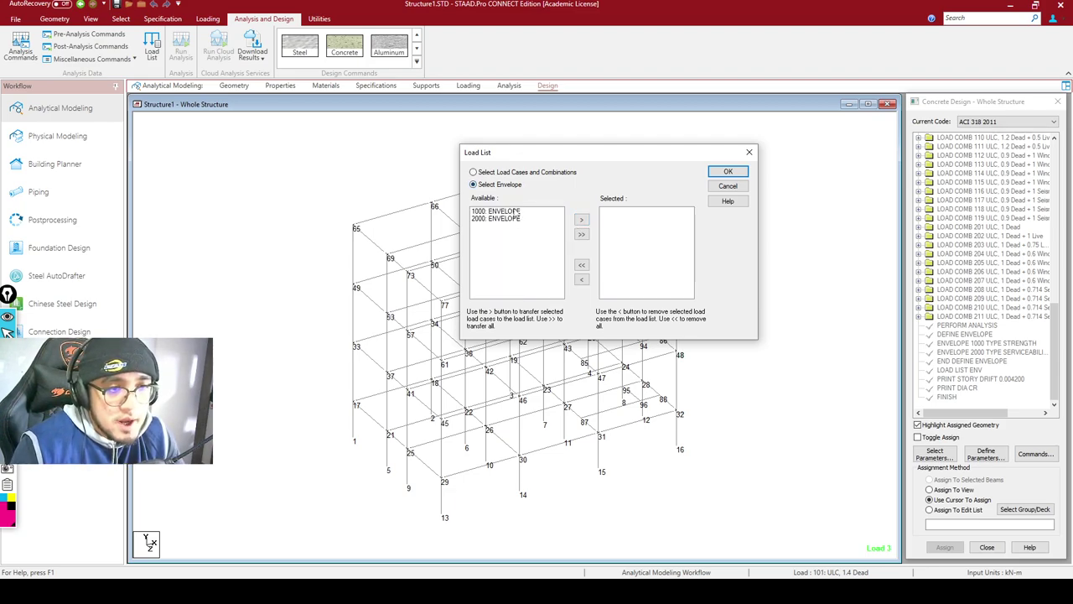
pyautogui.click(516, 212)
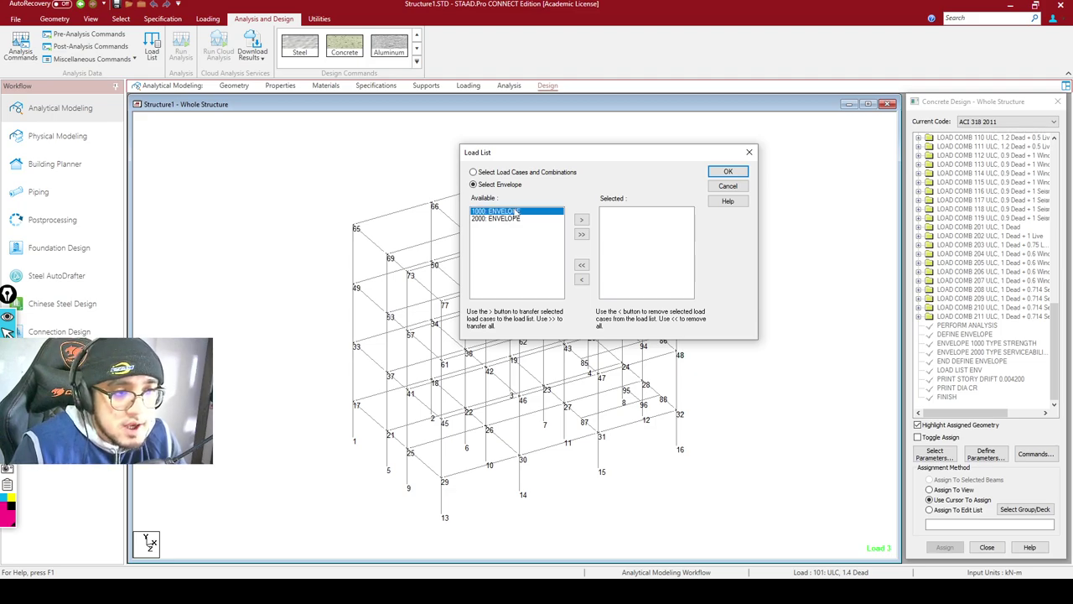
pyautogui.click(580, 220)
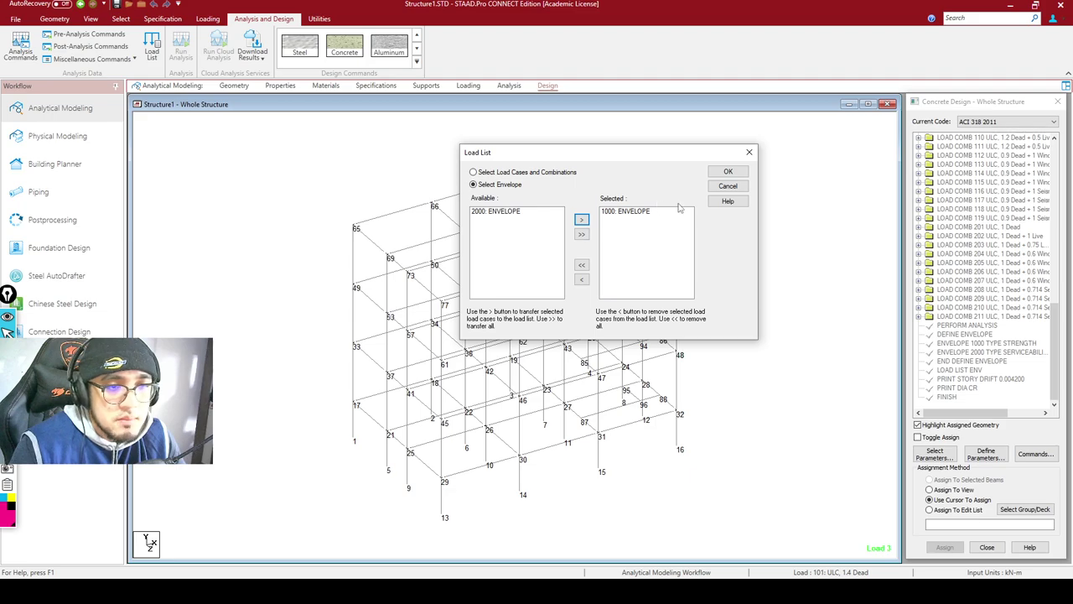
pyautogui.click(728, 172)
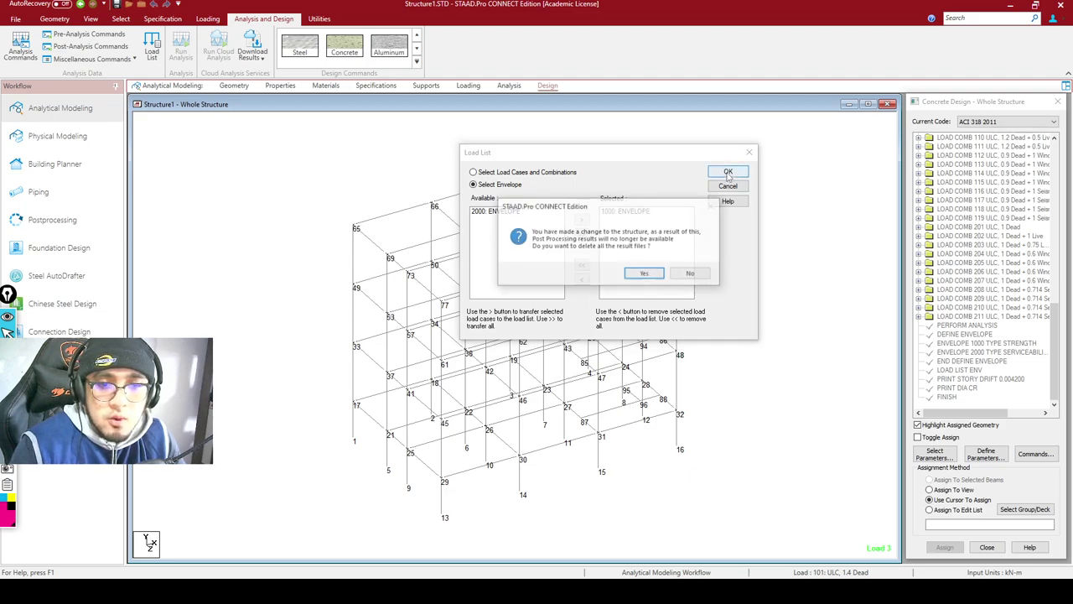
pyautogui.click(644, 275)
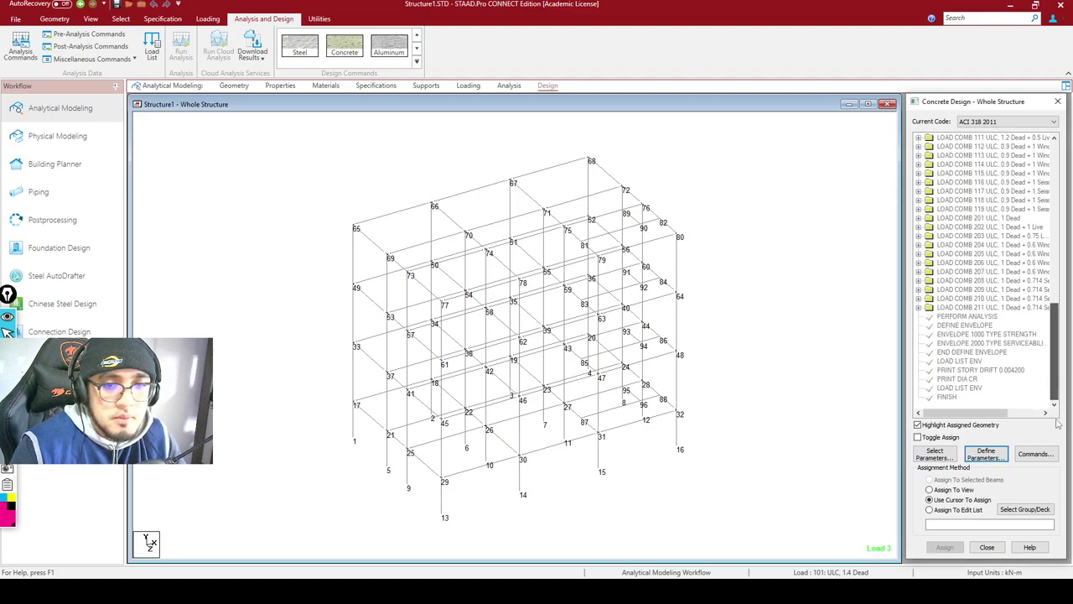
# Open the concrete design parameter definitions after the new load list and add CLB, the bottom reinforcement clear cover, as 0.04 m
pyautogui.click(973, 389)
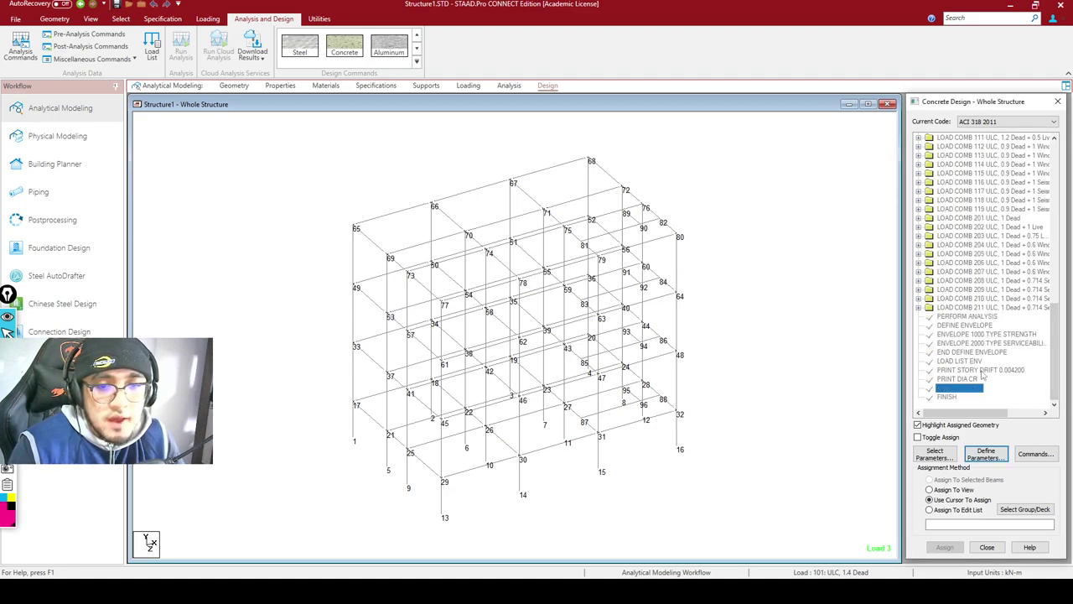
pyautogui.click(988, 454)
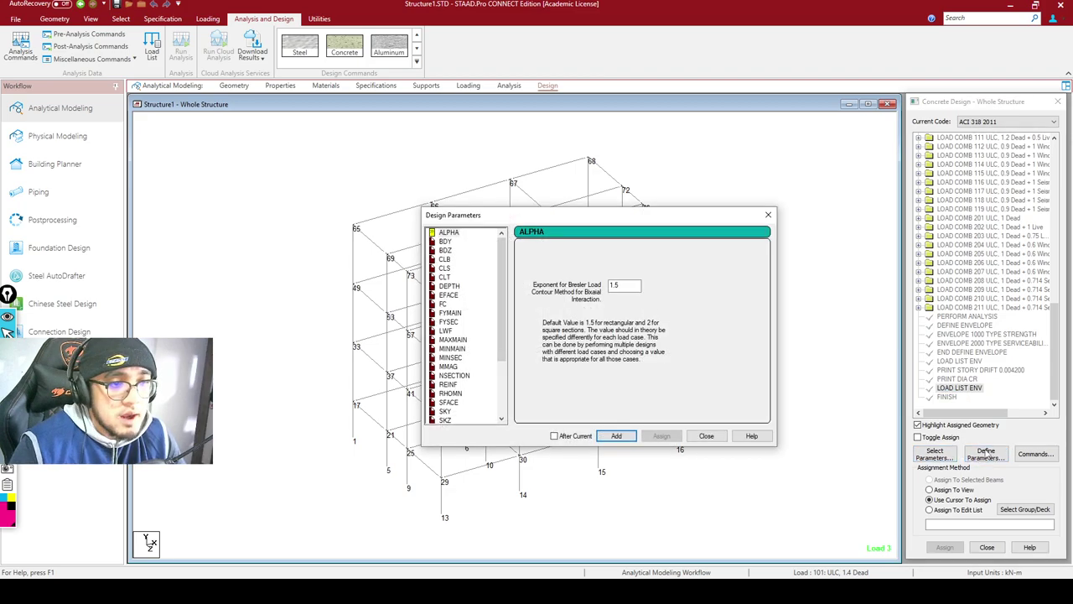
pyautogui.moveTo(615, 220); pyautogui.dragTo(630, 192)
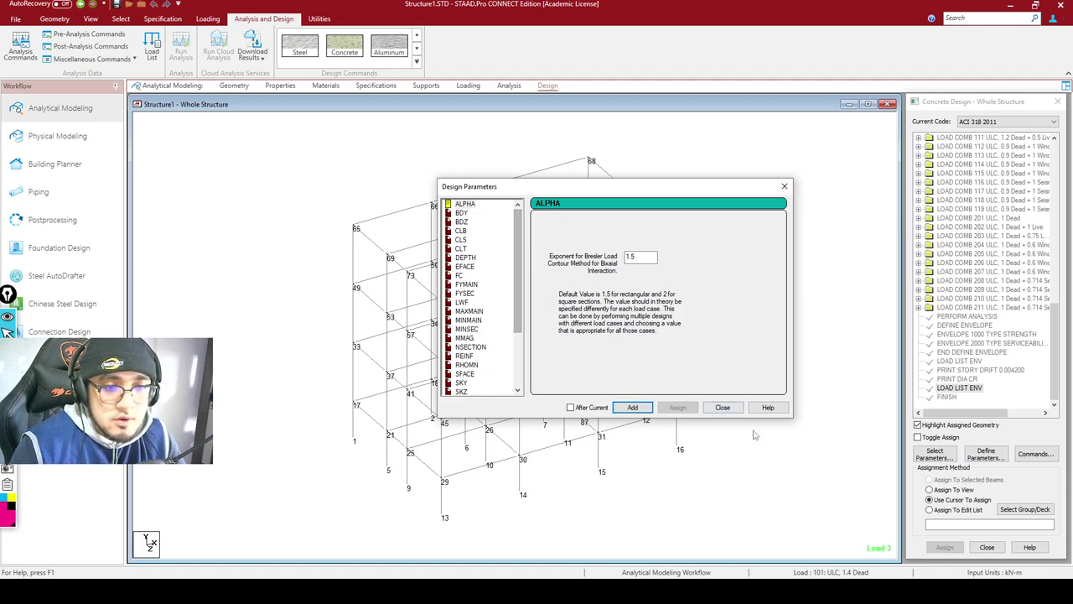
pyautogui.moveTo(624, 197); pyautogui.dragTo(520, 186)
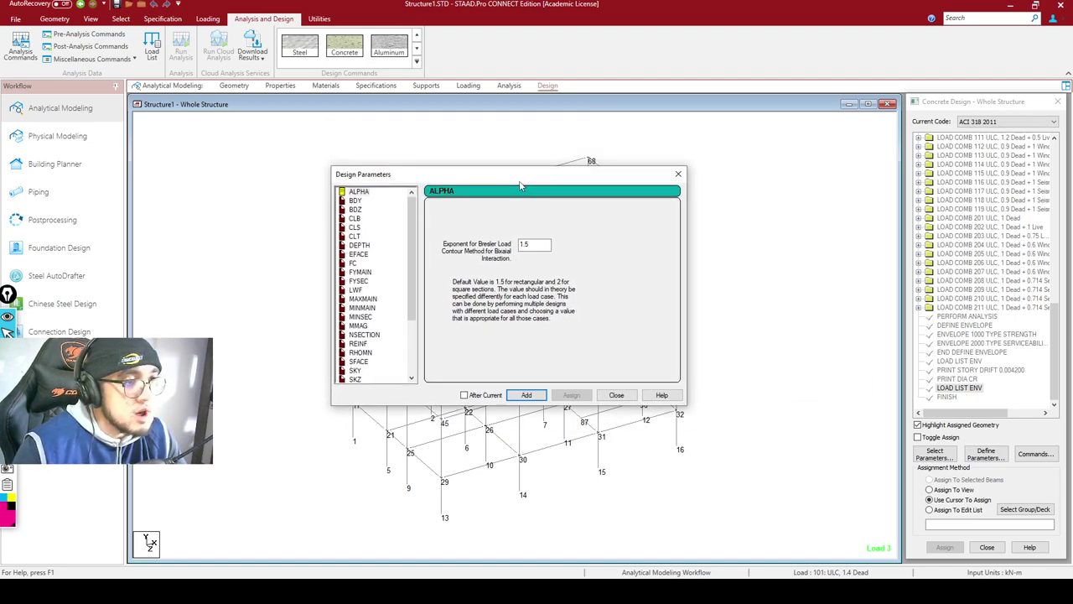
pyautogui.moveTo(414, 251); pyautogui.dragTo(409, 182)
pyautogui.click(357, 202)
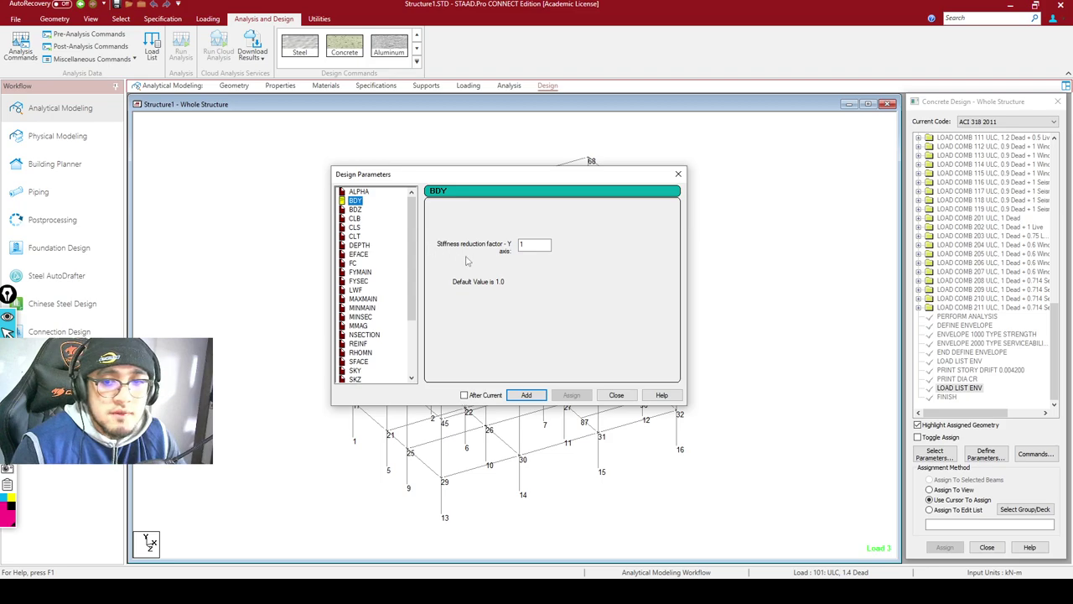
pyautogui.click(359, 210)
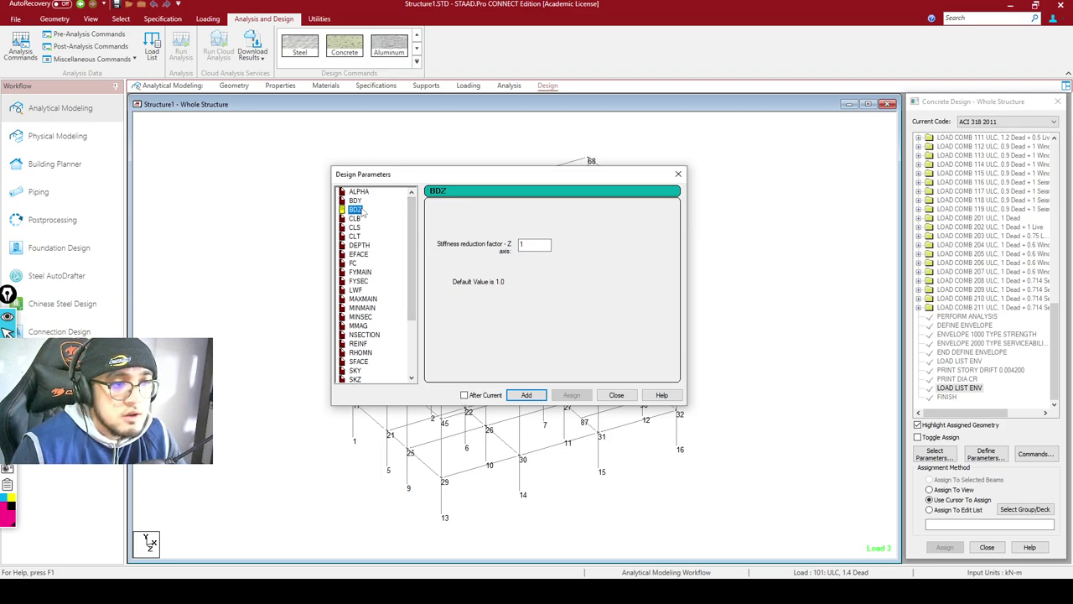
pyautogui.click(364, 219)
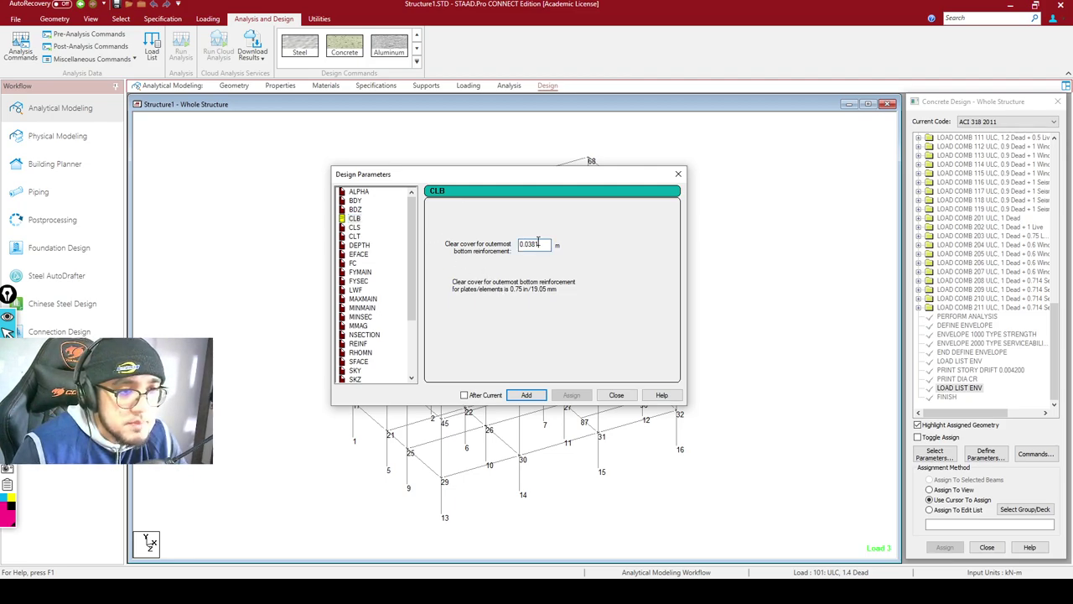
pyautogui.moveTo(550, 244); pyautogui.dragTo(530, 243)
pyautogui.write('4')
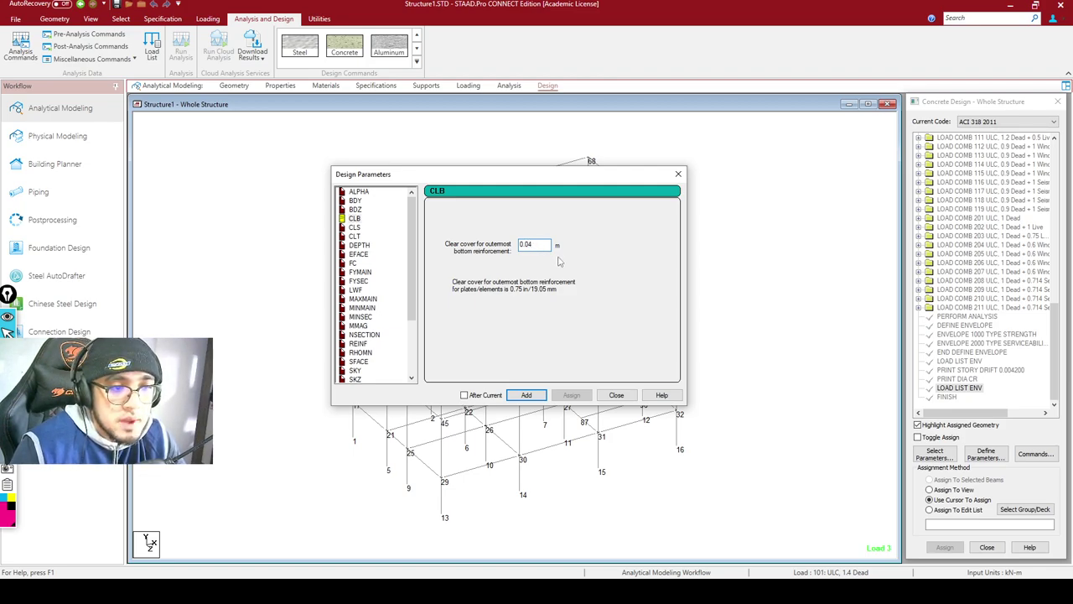
pyautogui.click(526, 395)
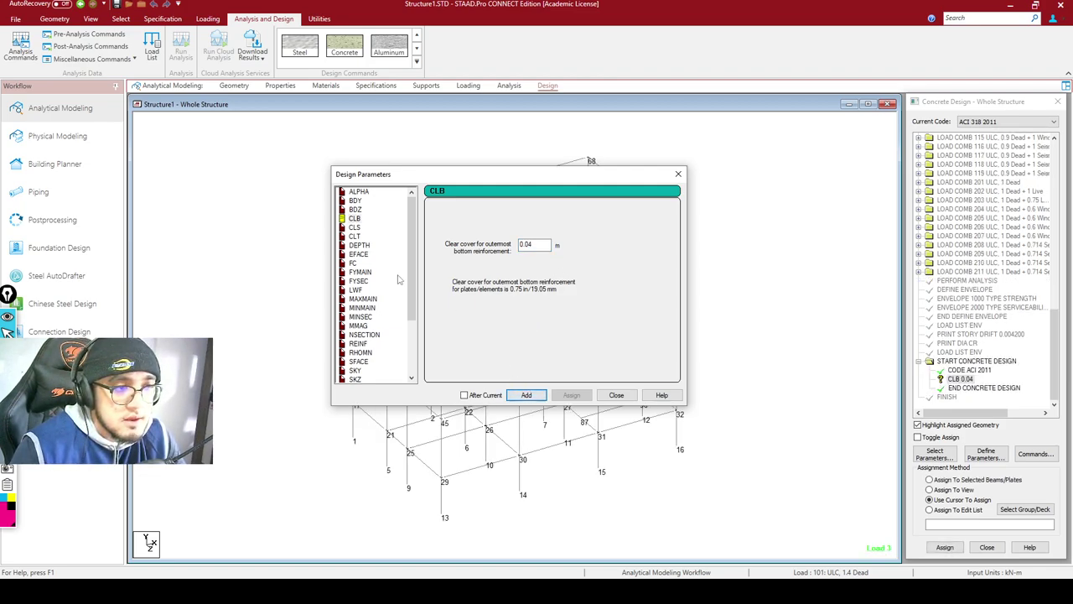
# Add the CLS parameter with a clear cover of 0.04 m for the outermost side reinforcement
pyautogui.click(355, 227)
pyautogui.moveTo(546, 244); pyautogui.dragTo(530, 245)
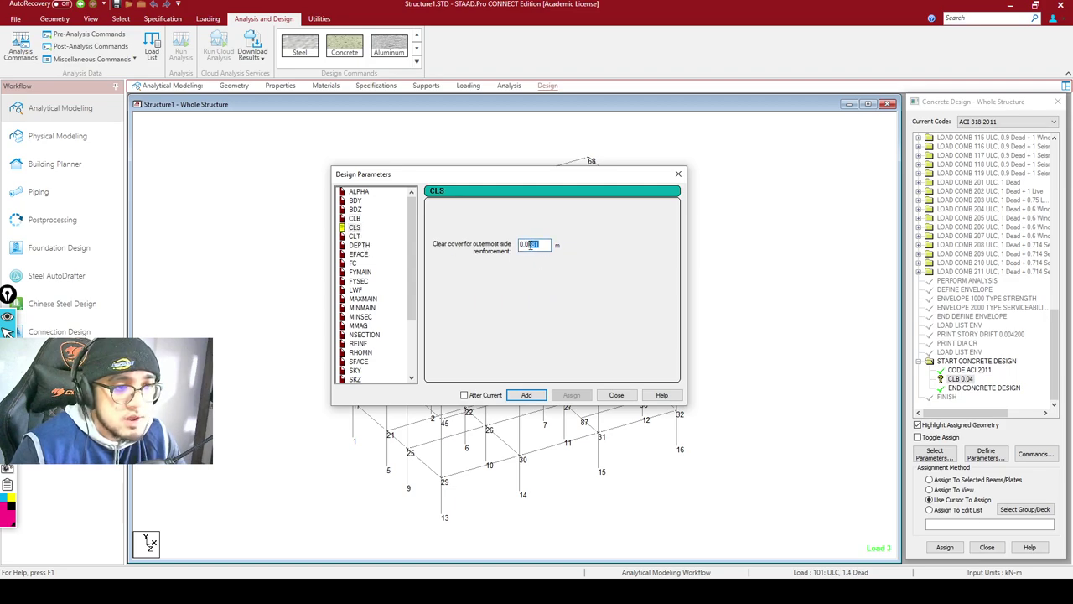
pyautogui.write('4')
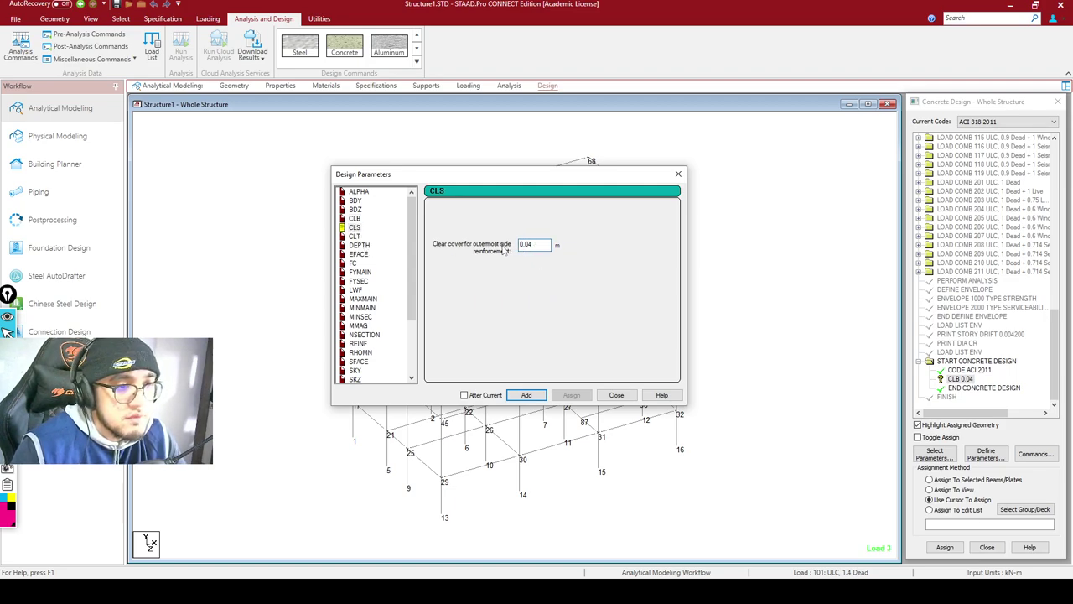
pyautogui.click(542, 395)
# Add the CLT parameter with a clear cover of 0.04 m for the outermost top reinforcement
pyautogui.click(360, 239)
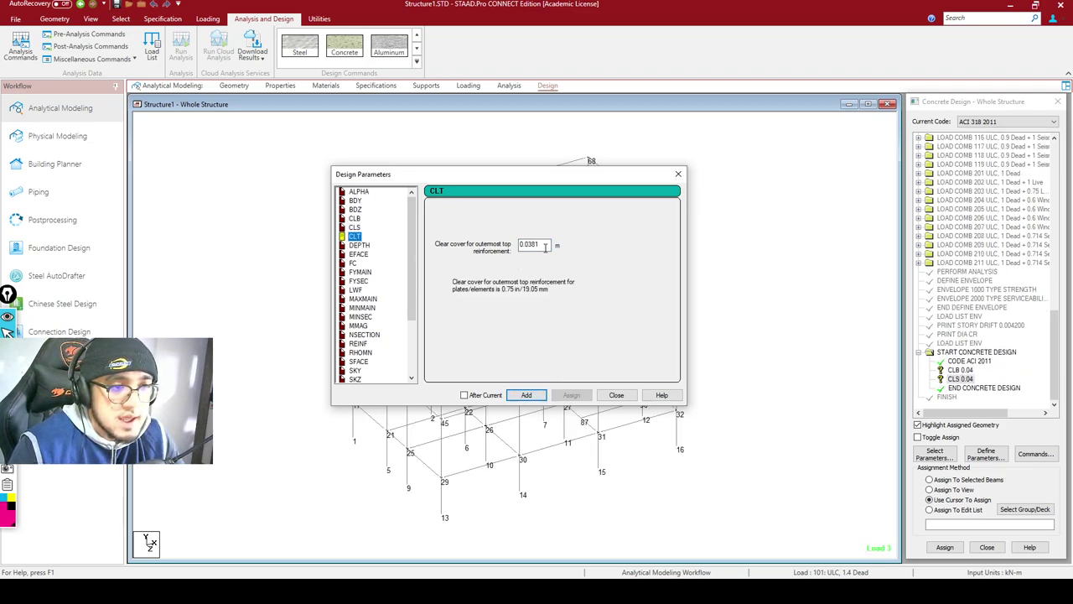
pyautogui.moveTo(540, 244); pyautogui.dragTo(533, 244)
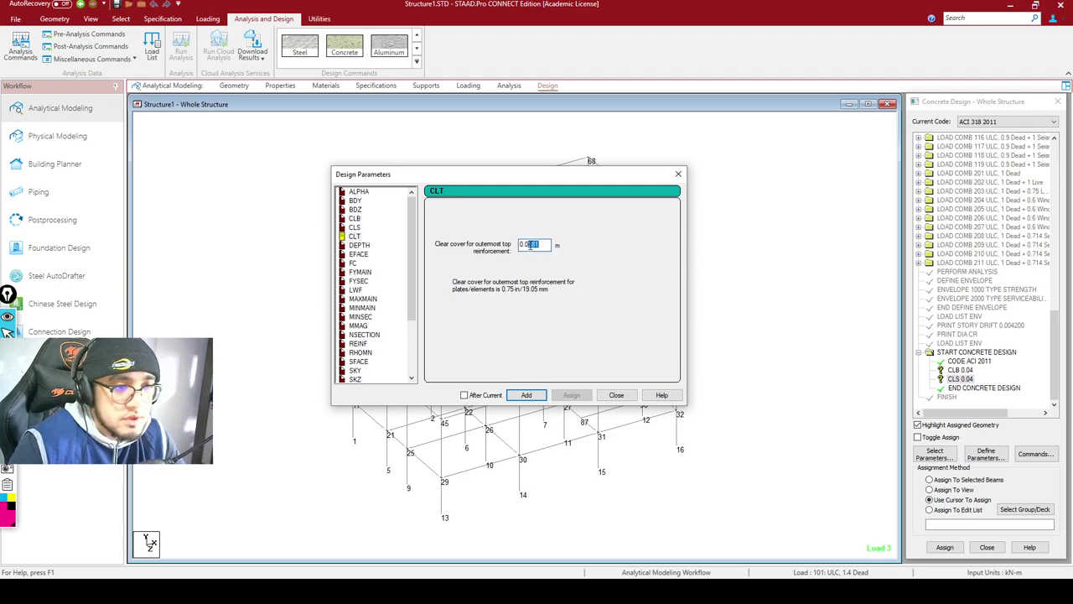
pyautogui.write('4')
pyautogui.click(533, 395)
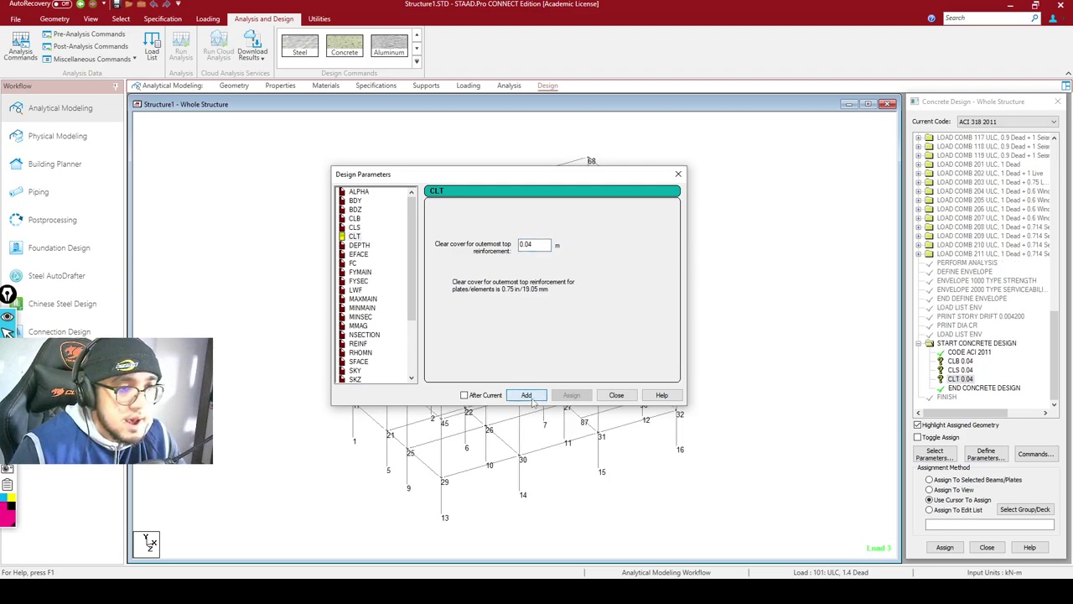
# Add the FC parameter with a concrete compressive strength of 20700 kN/m2
pyautogui.click(359, 246)
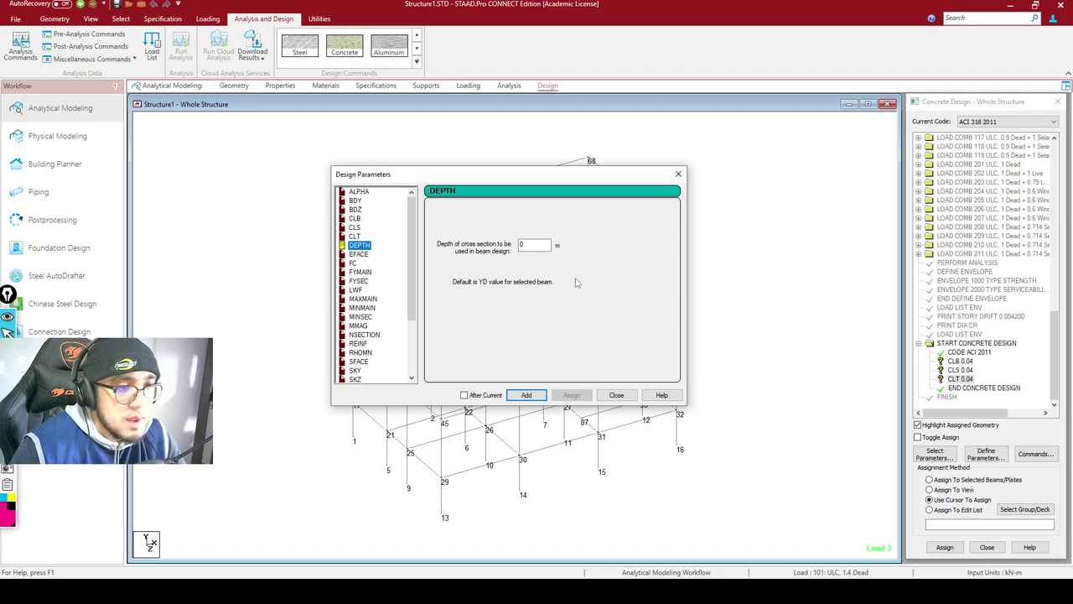
pyautogui.doubleClick(544, 244)
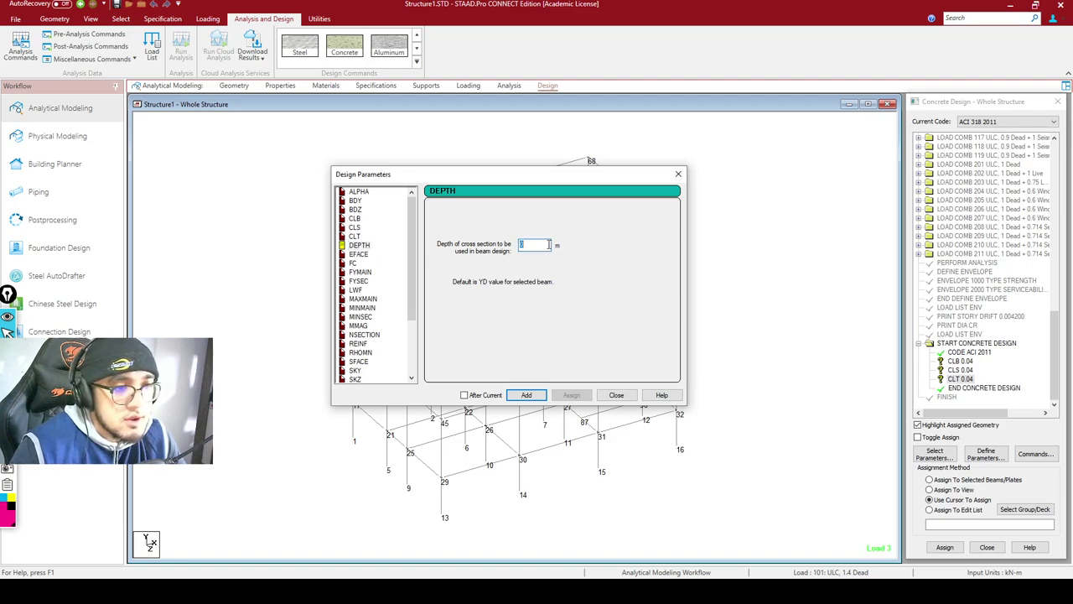
pyautogui.click(359, 256)
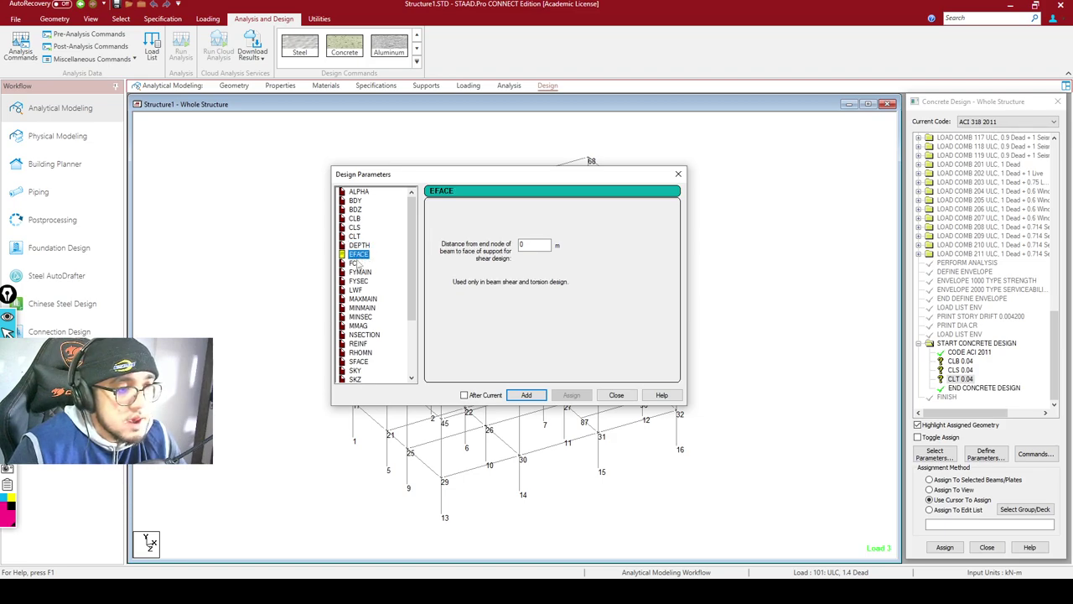
pyautogui.click(354, 263)
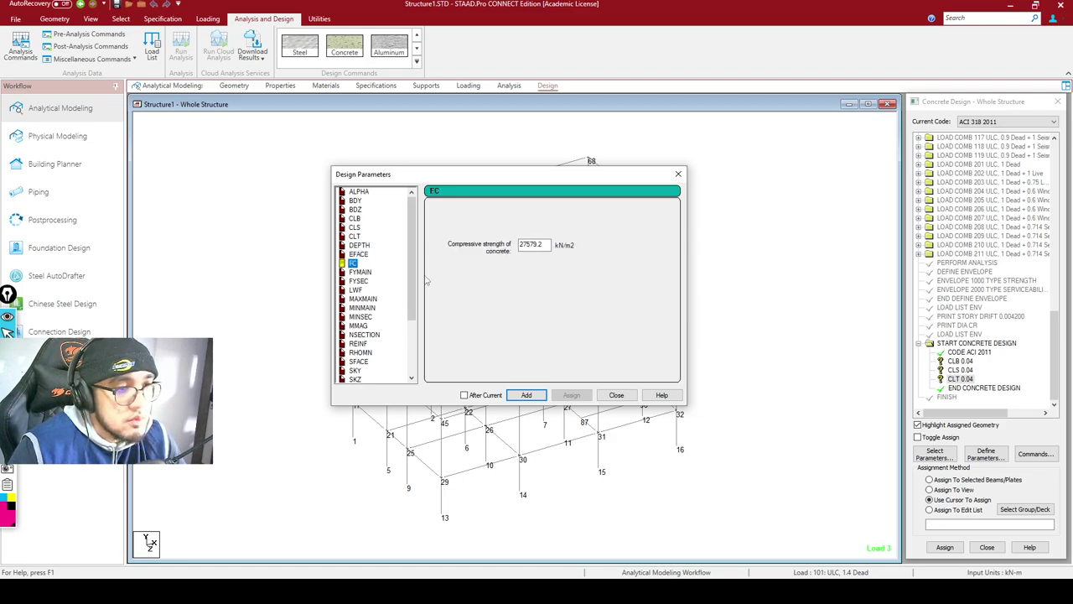
pyautogui.click(359, 254)
pyautogui.click(354, 263)
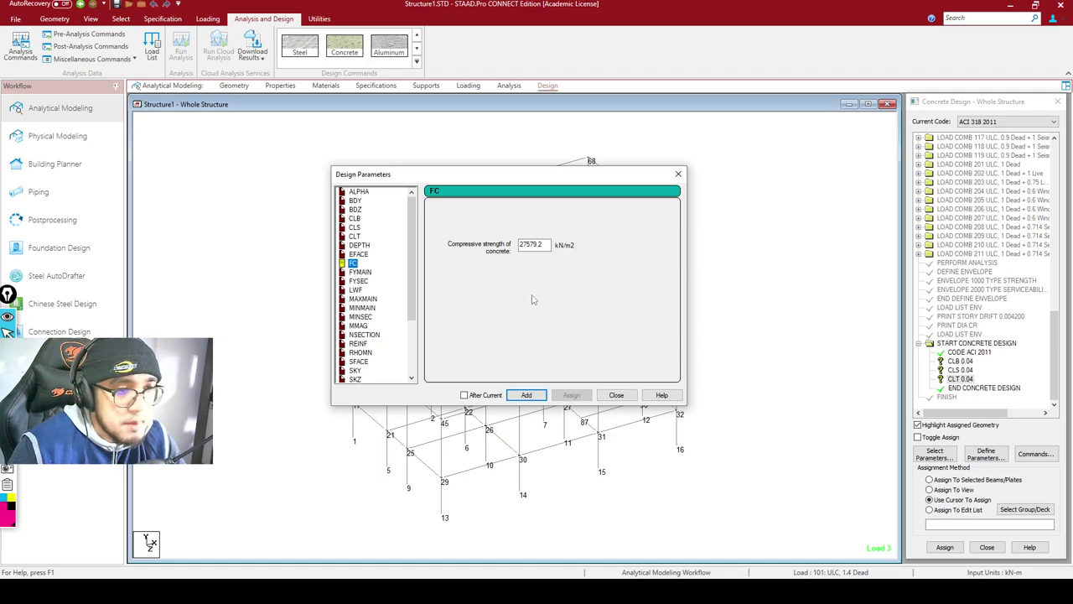
pyautogui.moveTo(516, 182); pyautogui.dragTo(585, 168)
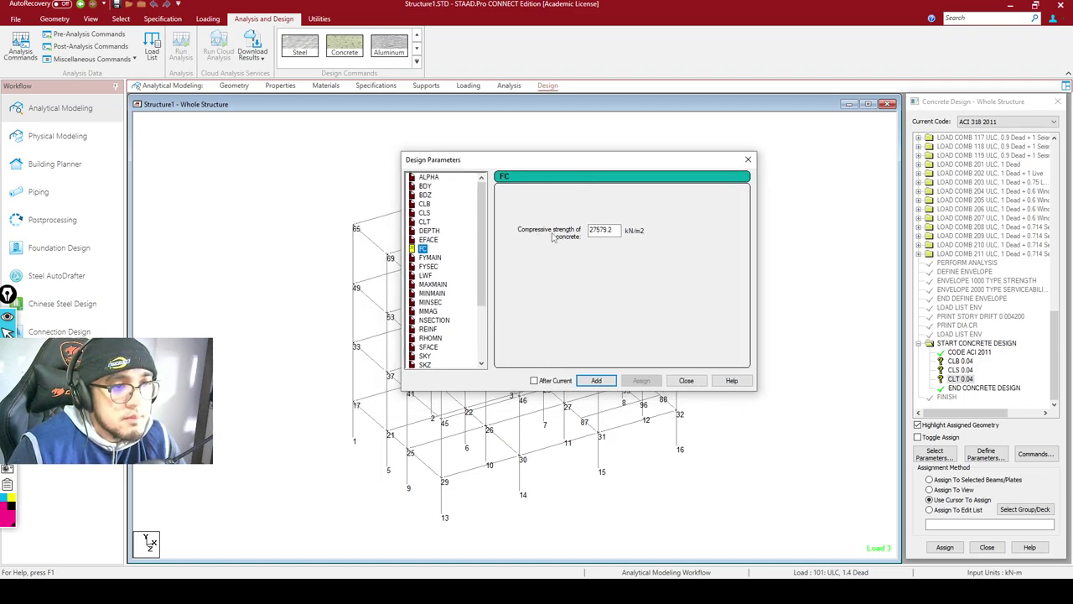
pyautogui.doubleClick(600, 230)
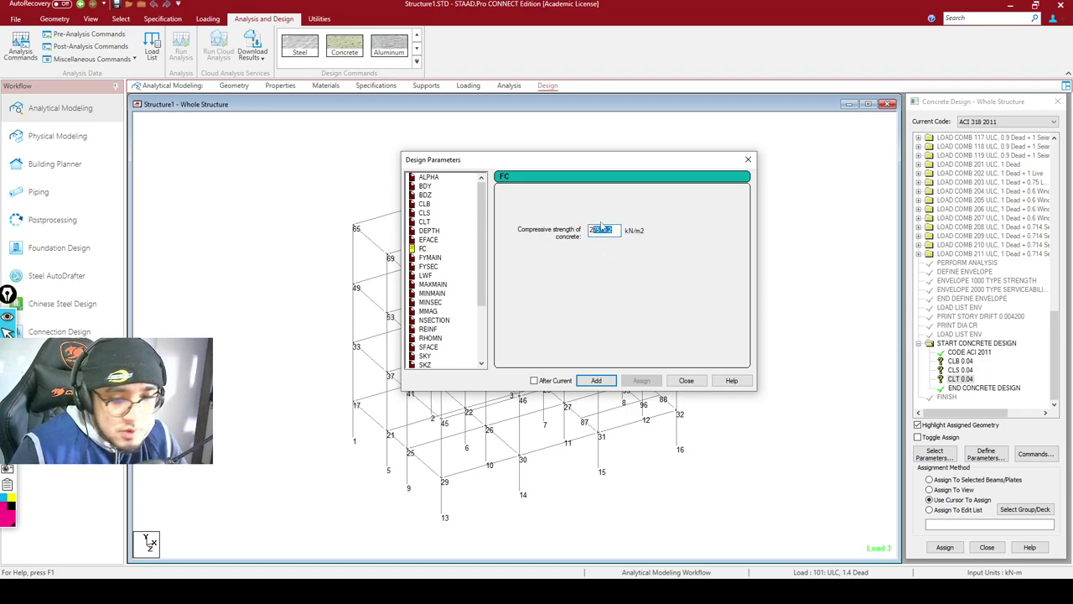
pyautogui.write('20700')
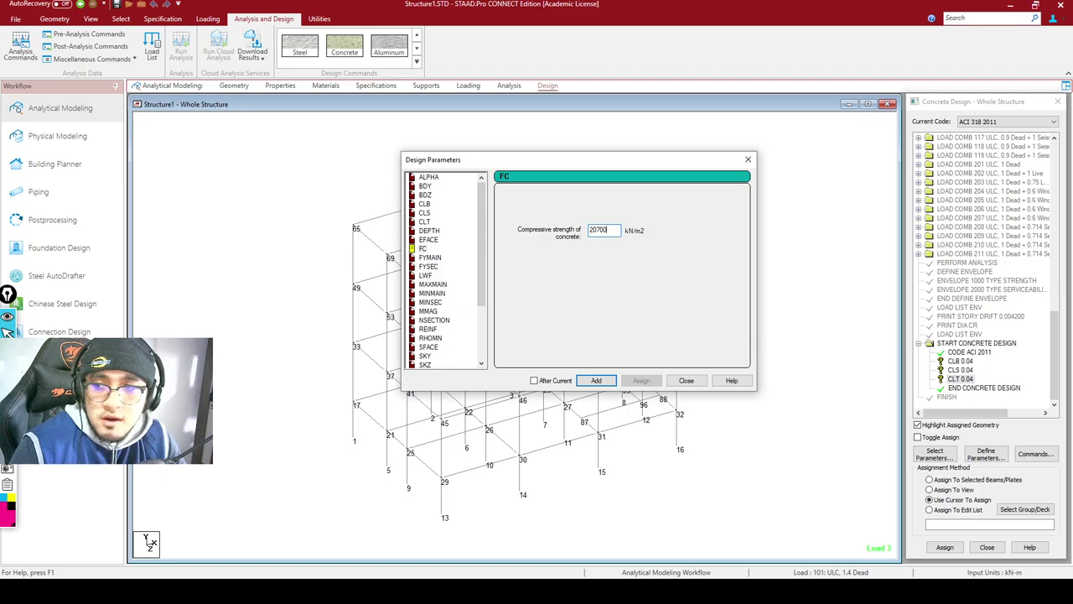
pyautogui.doubleClick(615, 229)
pyautogui.click(614, 228)
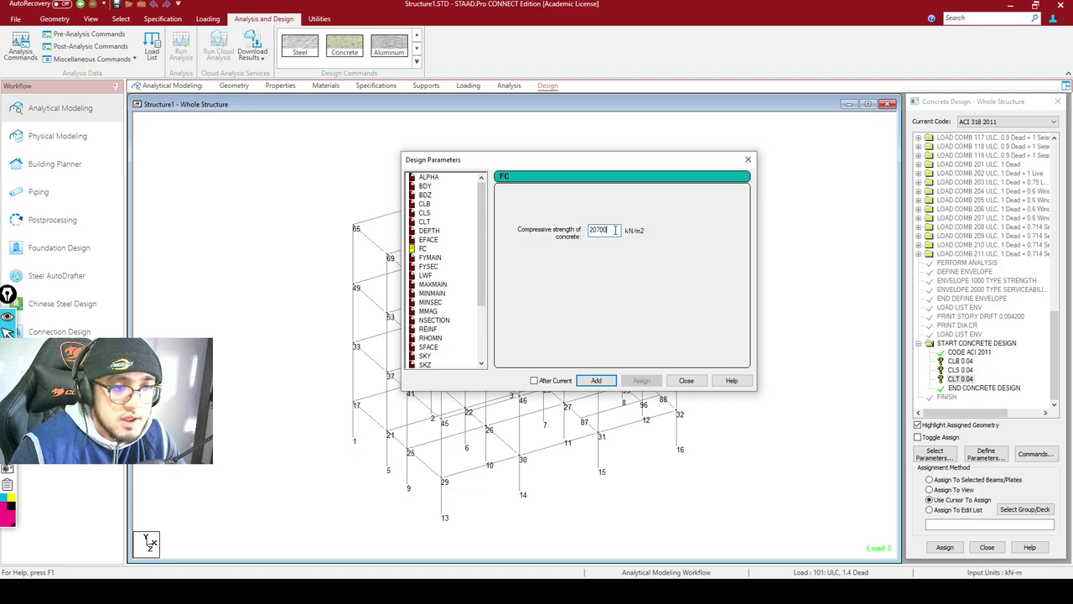
pyautogui.click(606, 380)
# Add the FYMAIN parameter with a main reinforcement yield strength of 415000 kN/m2
pyautogui.click(431, 258)
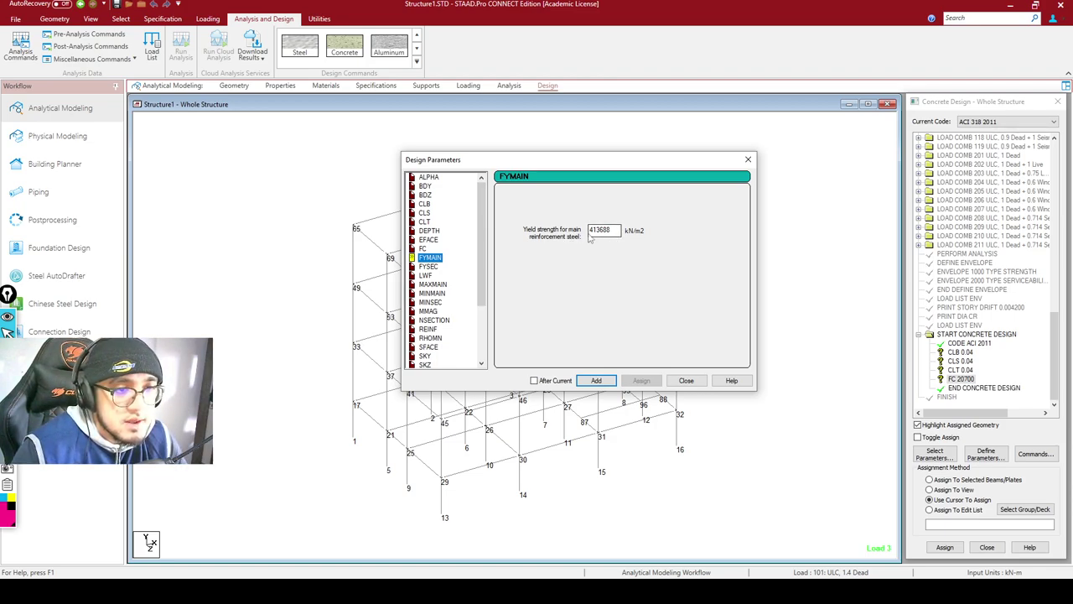
pyautogui.moveTo(622, 233); pyautogui.dragTo(599, 230)
pyautogui.write('500')
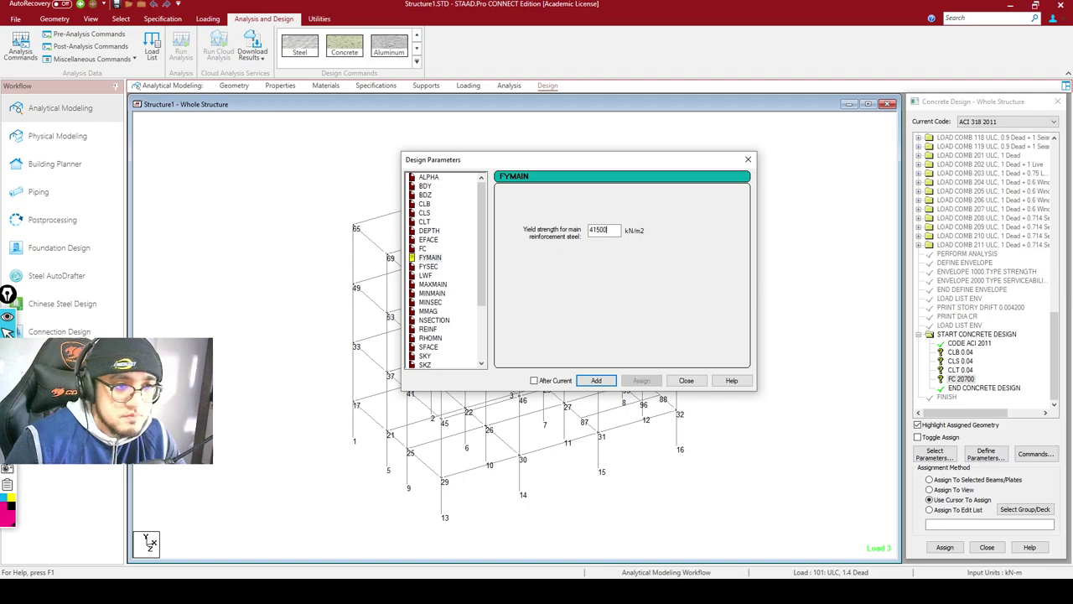
pyautogui.write('0')
pyautogui.click(597, 382)
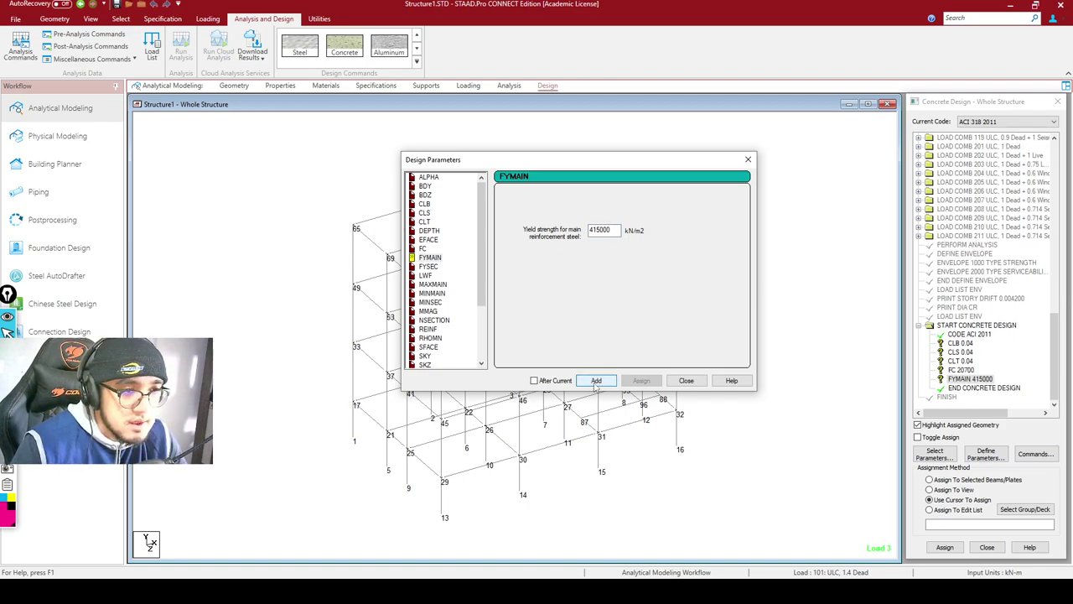
# Add the FYSEC parameter with a secondary steel yield strength of 276000 kN/m2
pyautogui.click(431, 267)
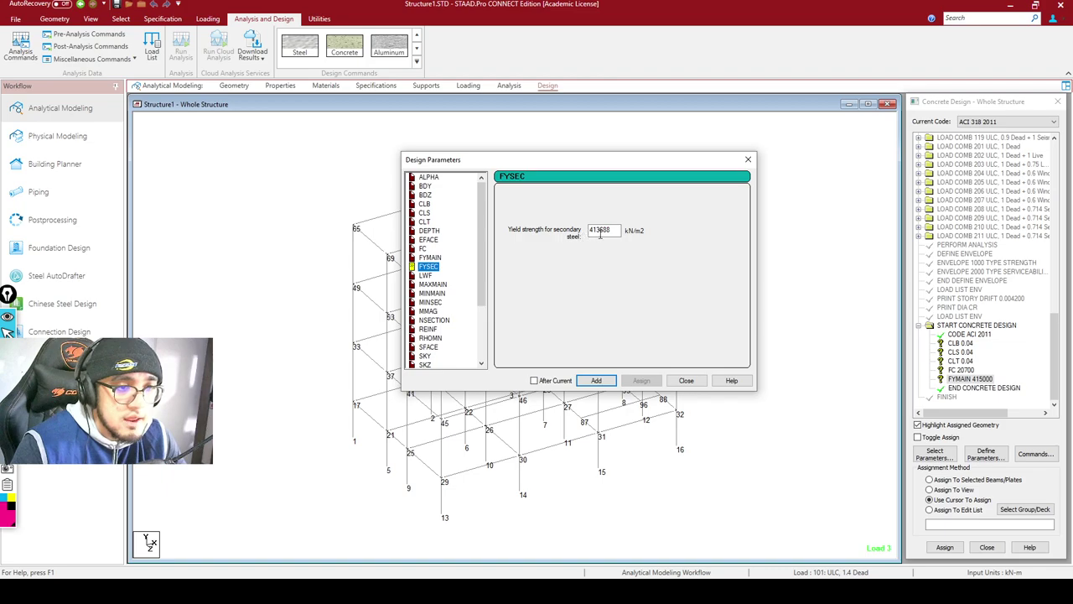
pyautogui.doubleClick(601, 233)
pyautogui.write('276000')
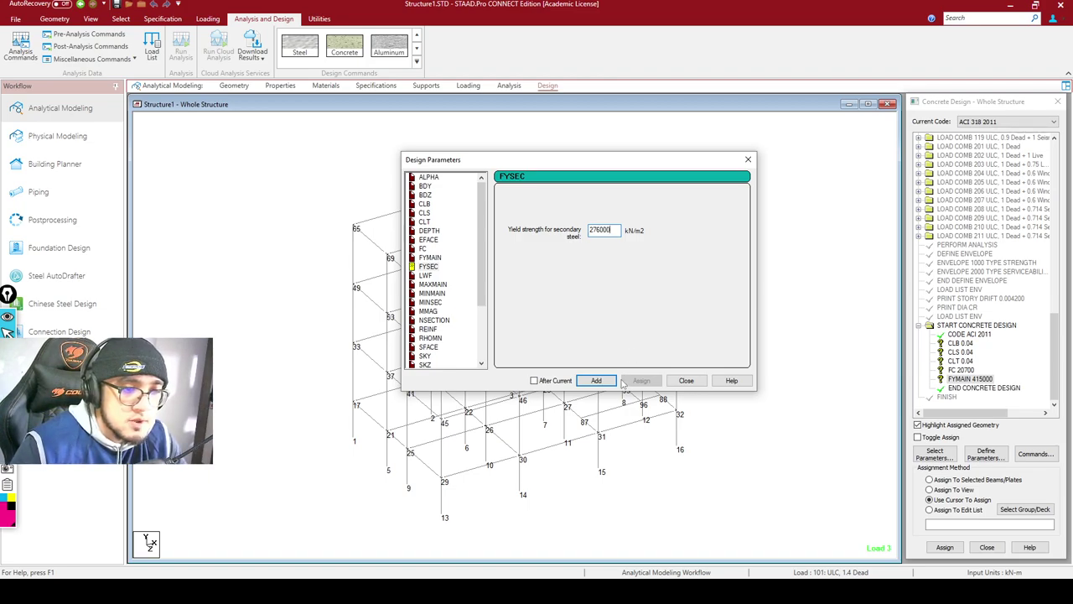
pyautogui.click(596, 380)
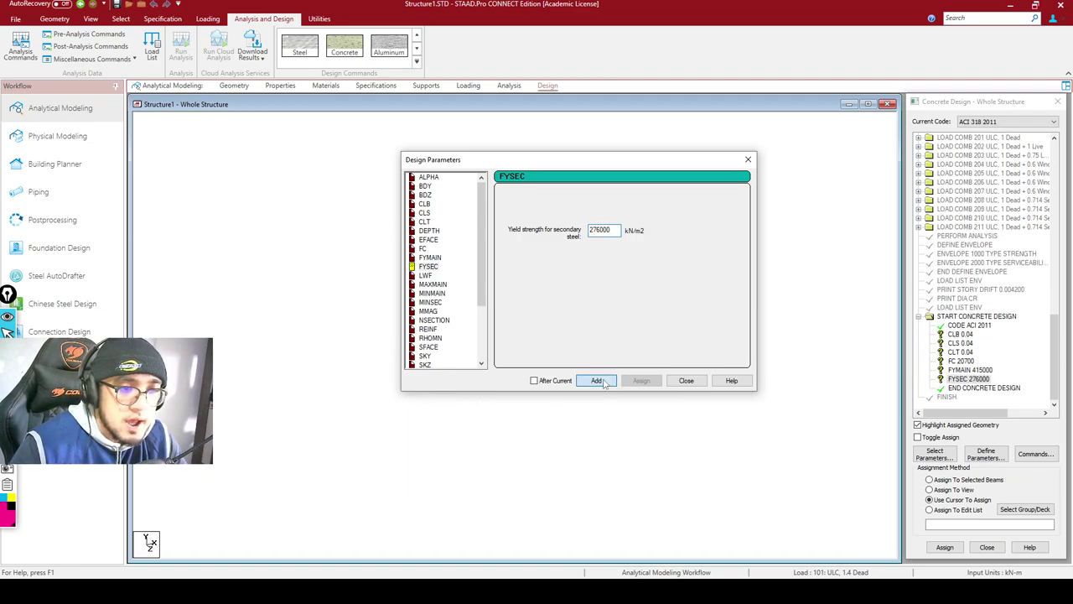
# Add the MAXMAIN parameter with a maximum main reinforcement bar size of 25mm
pyautogui.moveTo(481, 294); pyautogui.dragTo(482, 323)
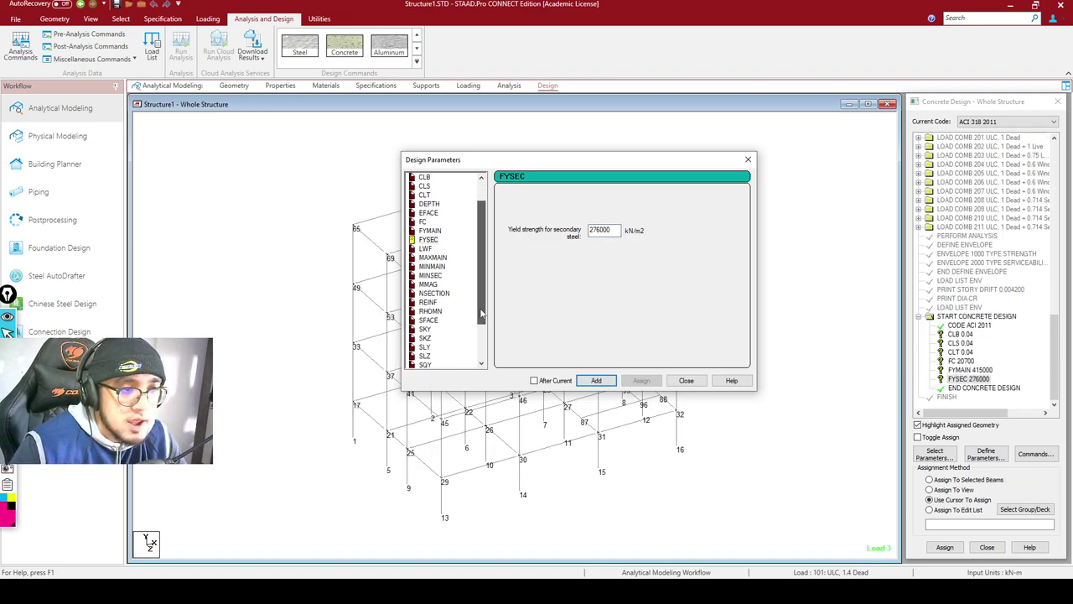
pyautogui.click(428, 222)
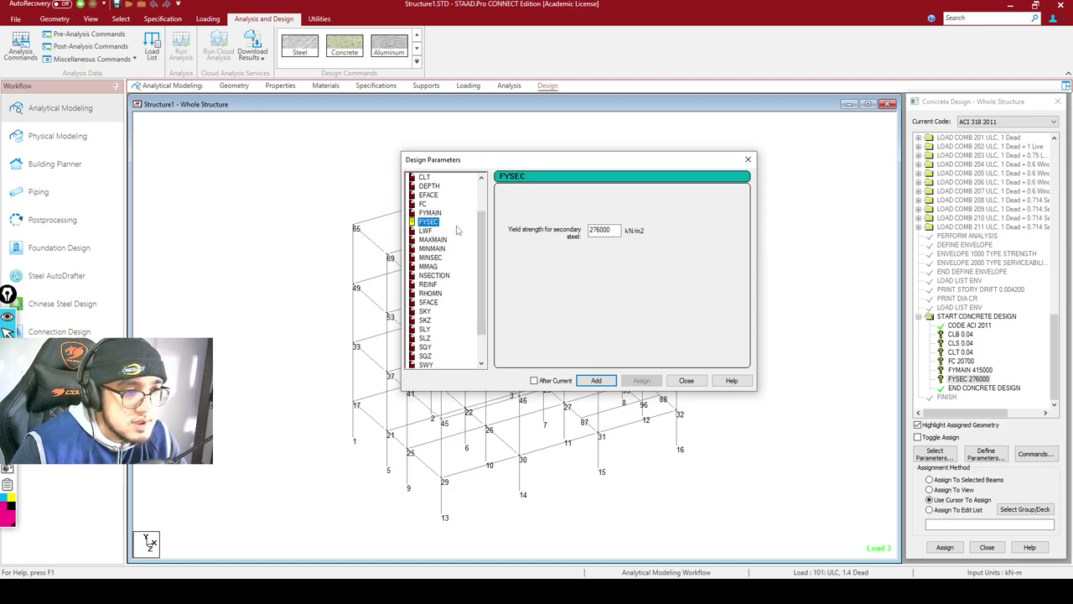
pyautogui.click(439, 242)
pyautogui.click(425, 232)
pyautogui.click(426, 240)
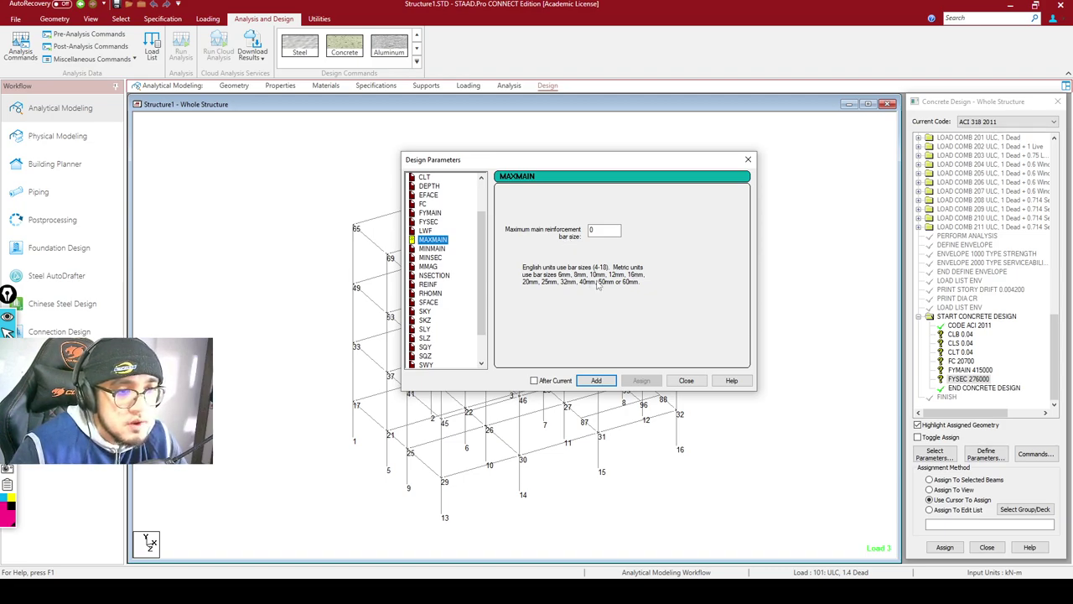
pyautogui.doubleClick(605, 228)
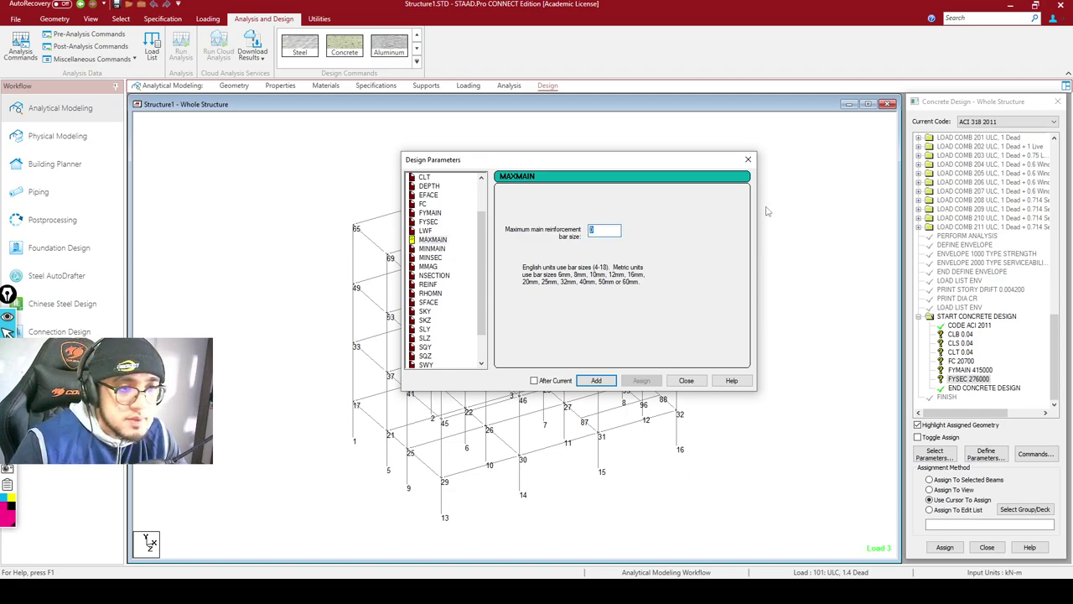
pyautogui.write('25mm')
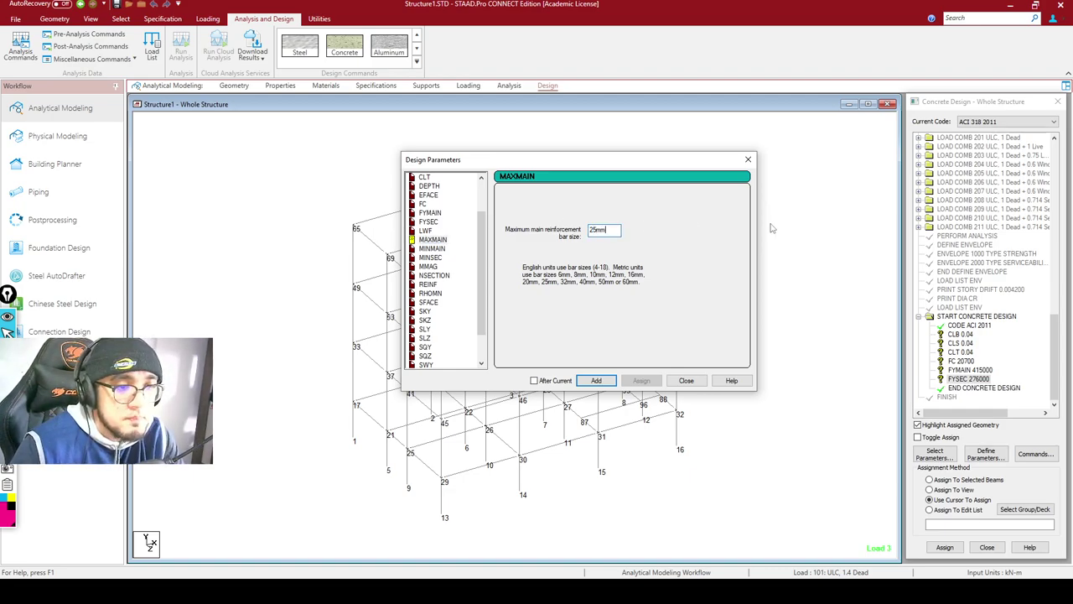
pyautogui.click(602, 381)
# Add the MINMAIN parameter with a minimum main reinforcement bar size of 16mm
pyautogui.click(432, 248)
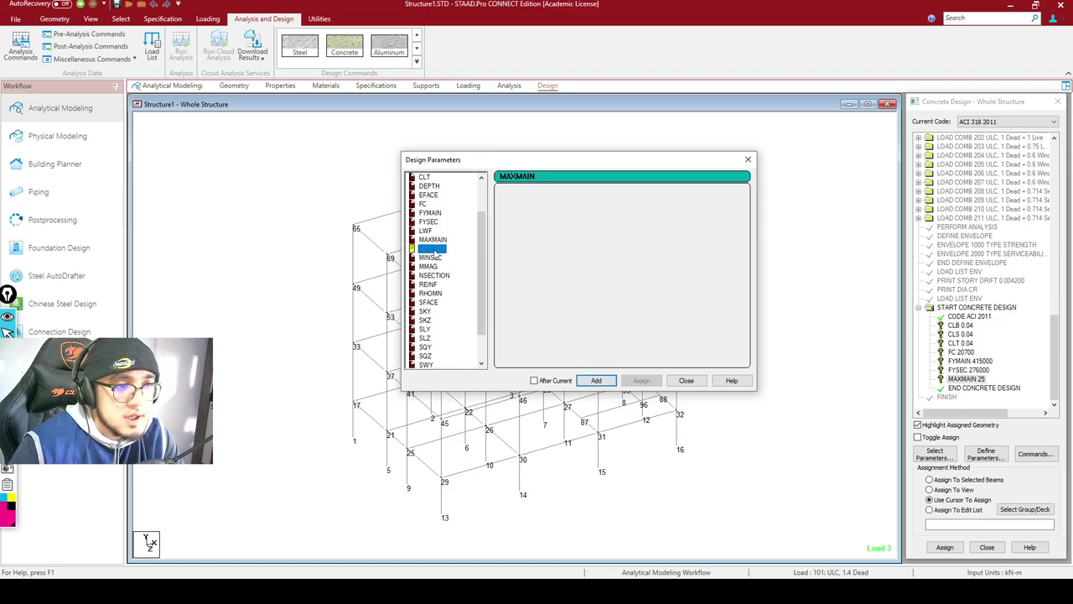
pyautogui.doubleClick(596, 230)
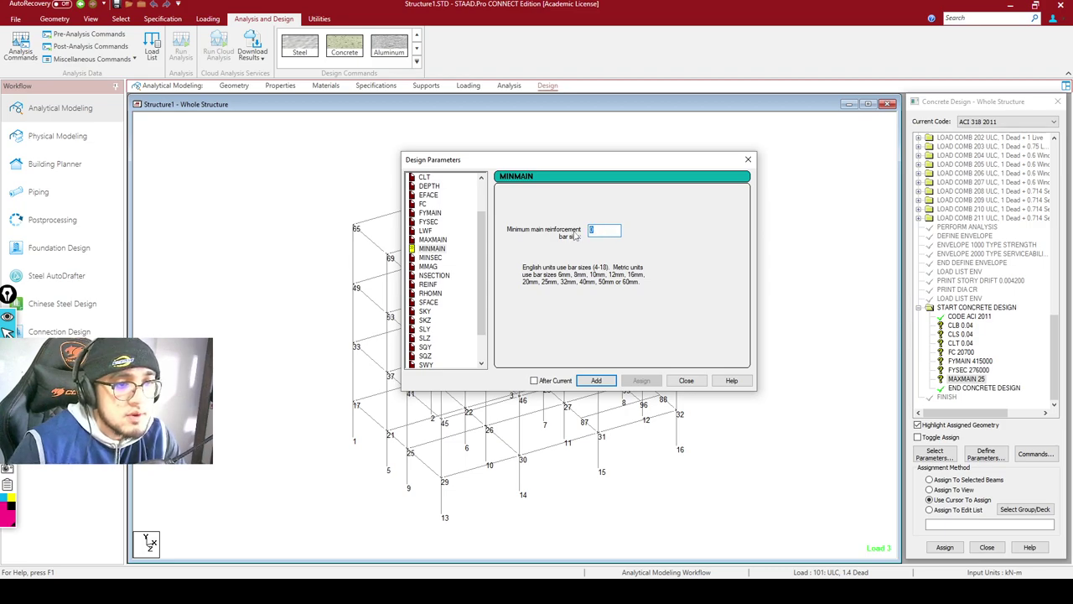
pyautogui.write('16mm')
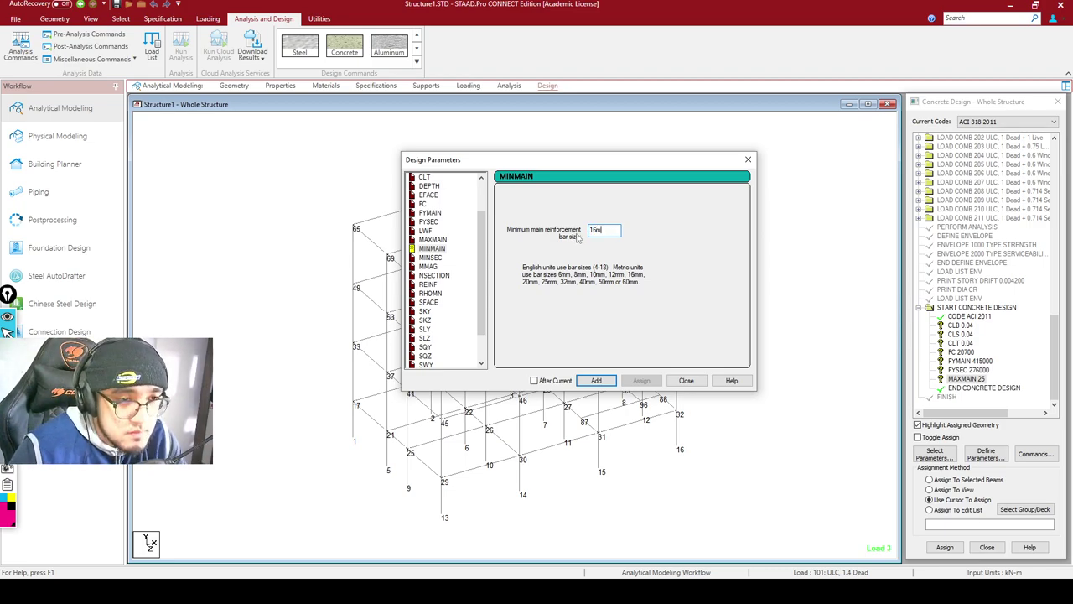
pyautogui.click(596, 379)
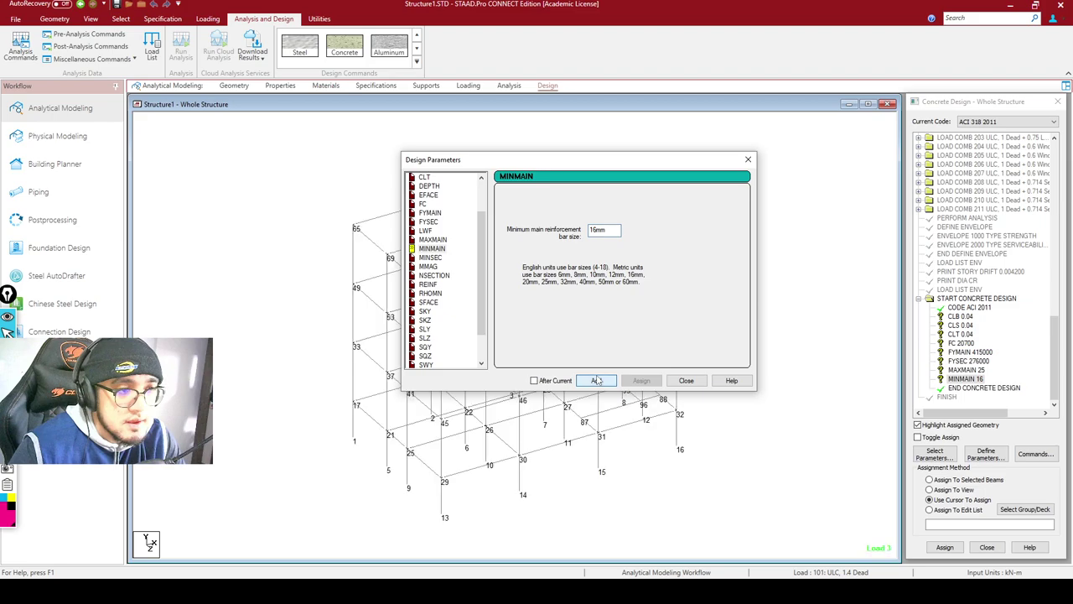
# Add the MINSEC parameter with a minimum secondary reinforcement bar size of 8mm
pyautogui.click(431, 258)
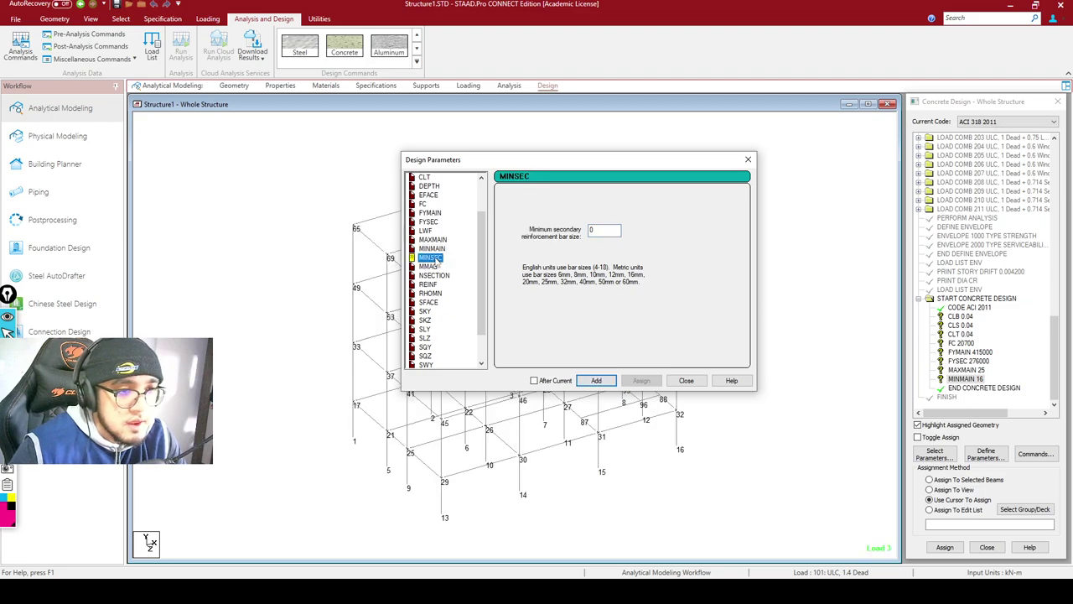
pyautogui.doubleClick(593, 229)
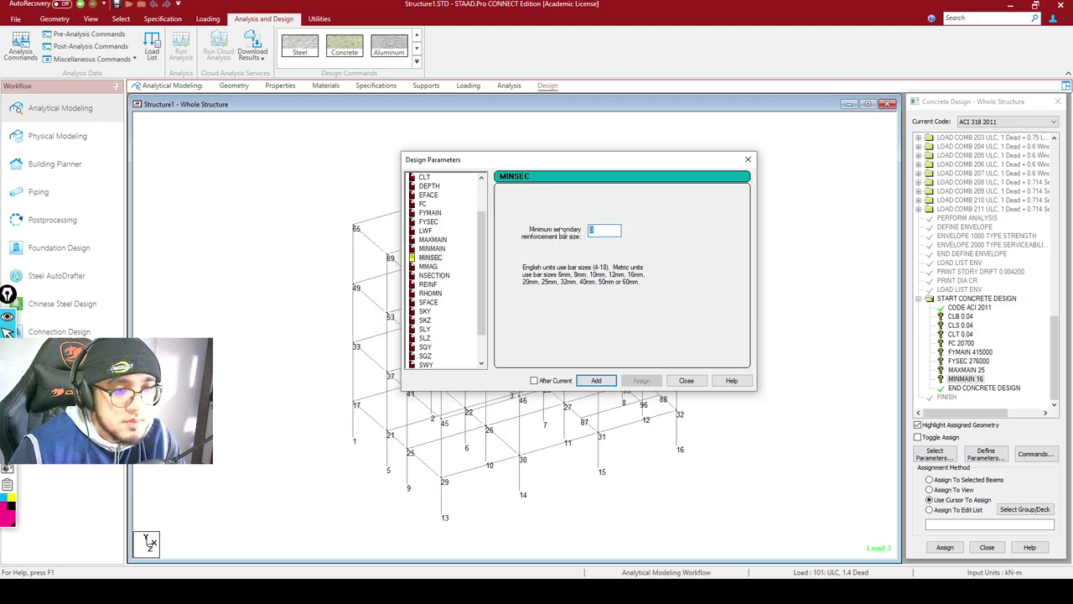
pyautogui.write('8mm')
pyautogui.click(599, 381)
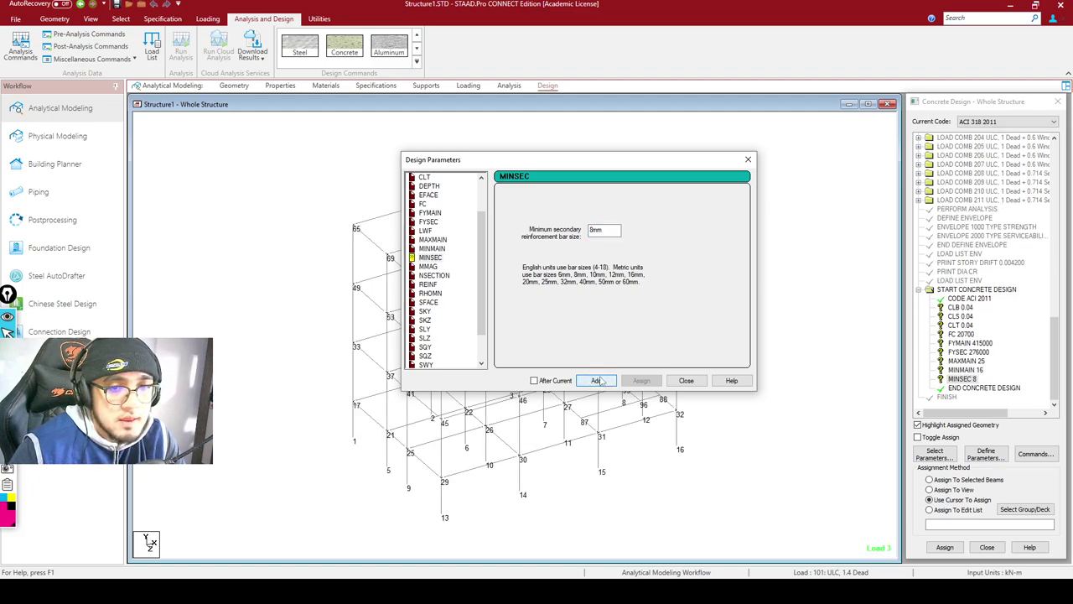
# Skip MMAG and NSECTION, and add the REINF parameter with the tied column option (0)
pyautogui.click(429, 266)
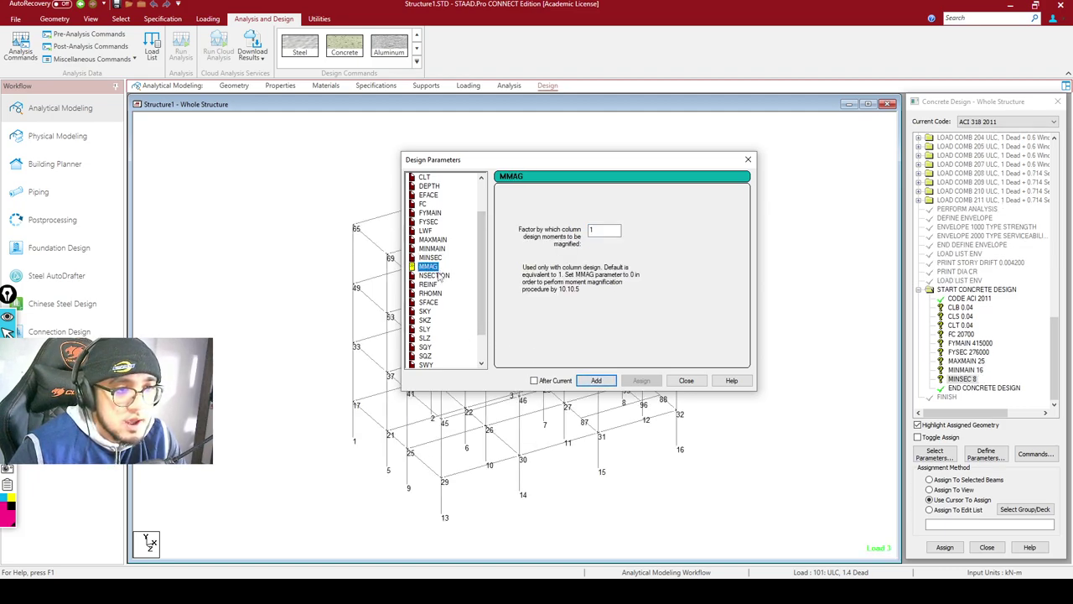
pyautogui.click(435, 275)
pyautogui.click(426, 285)
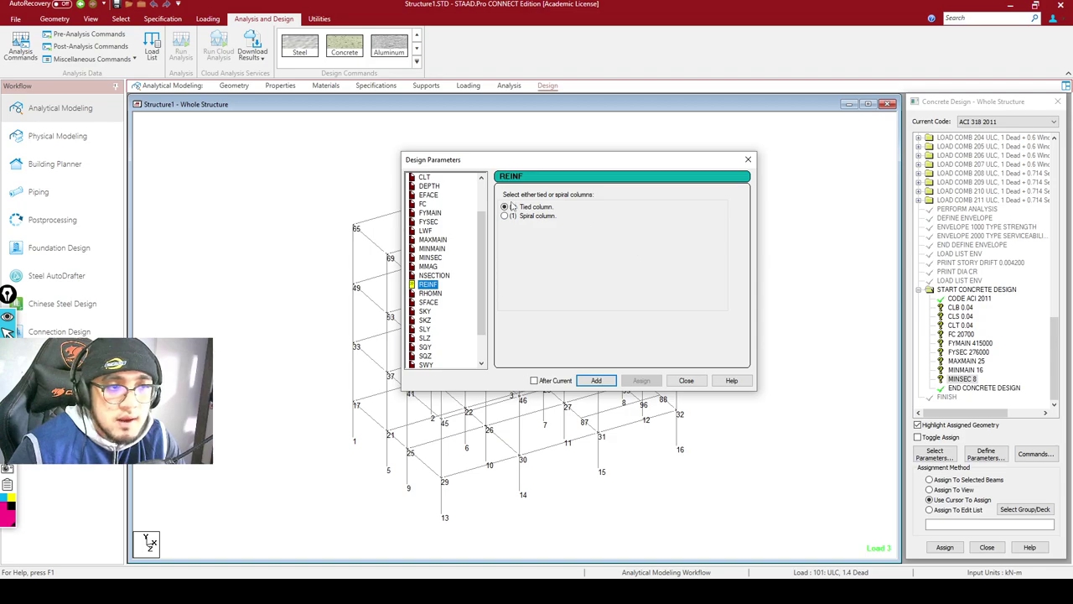
pyautogui.click(536, 207)
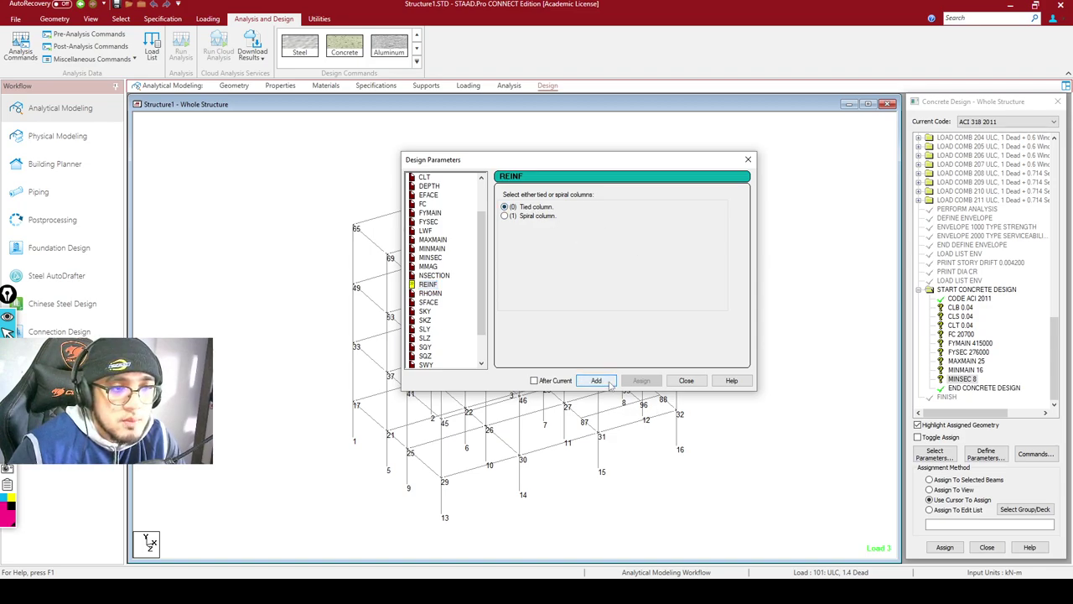
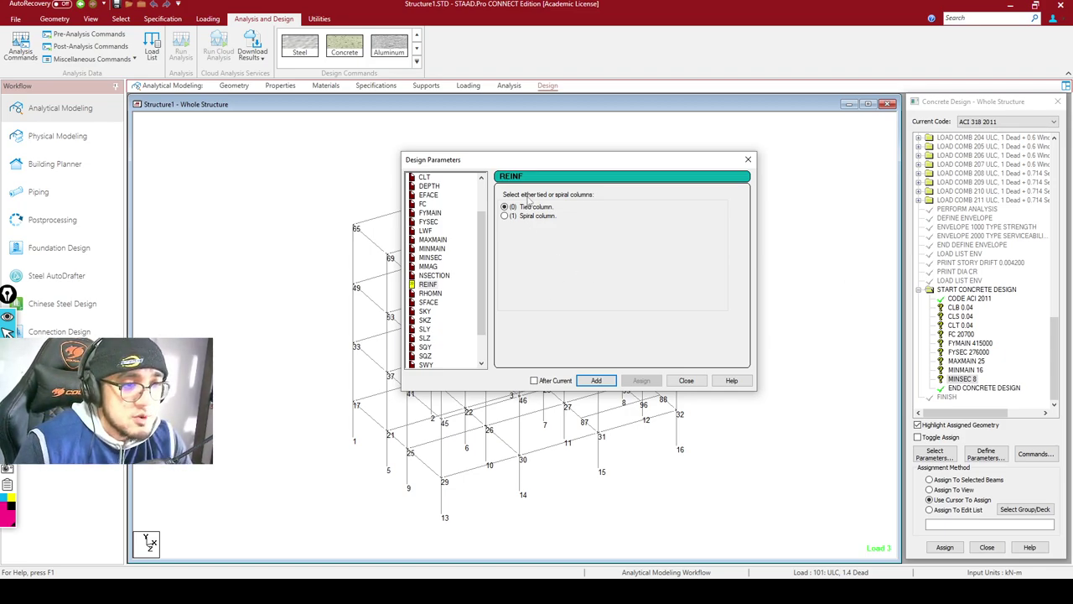
pyautogui.click(596, 380)
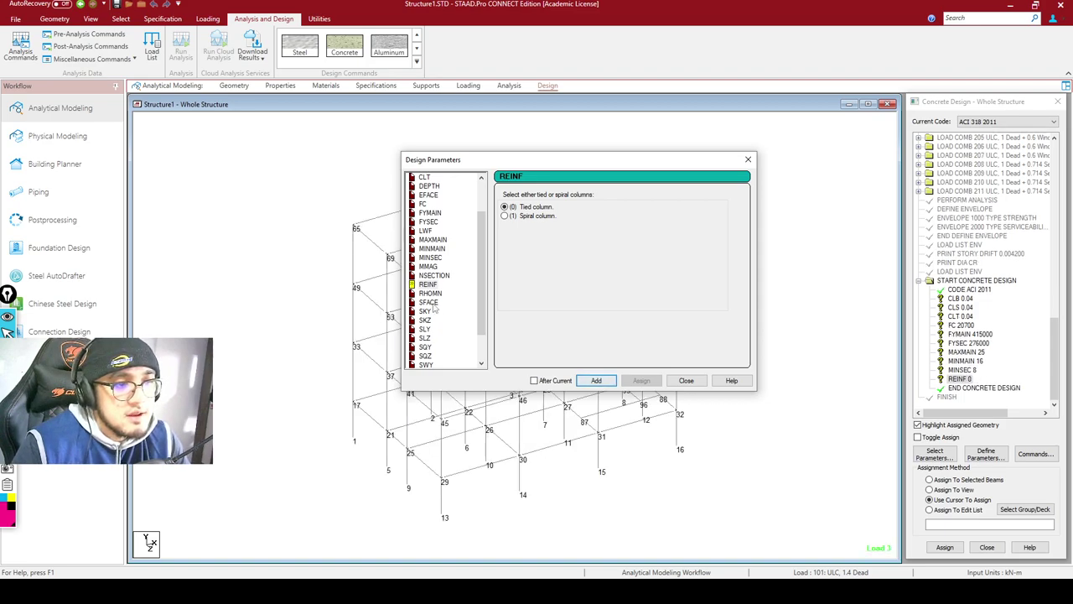
# Add the RHOMN parameter with a minimum column reinforcement fraction of 0.01
pyautogui.click(430, 293)
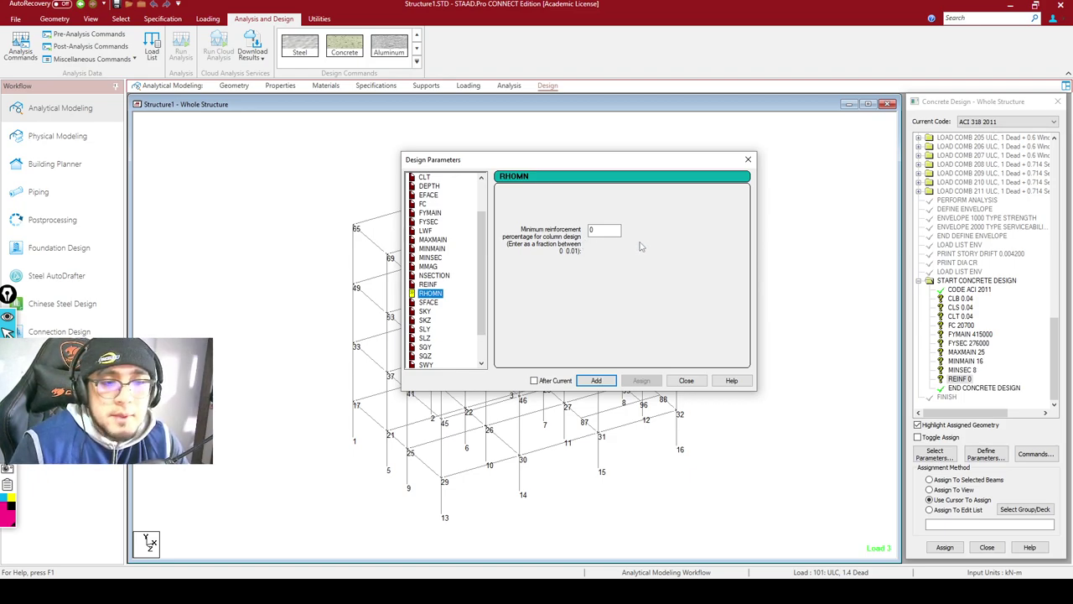
pyautogui.doubleClick(604, 230)
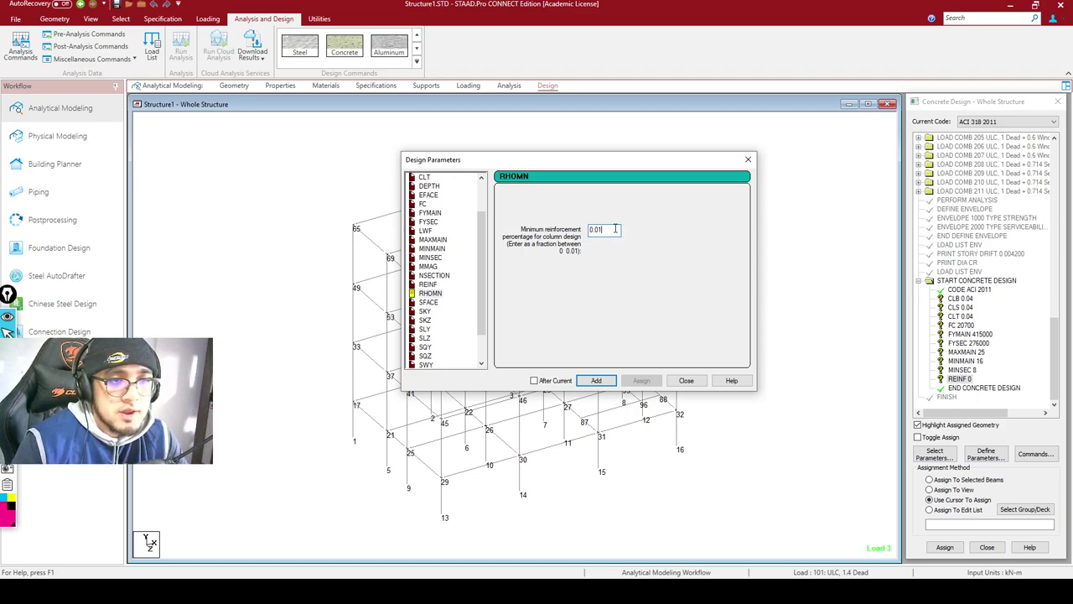
pyautogui.click(597, 380)
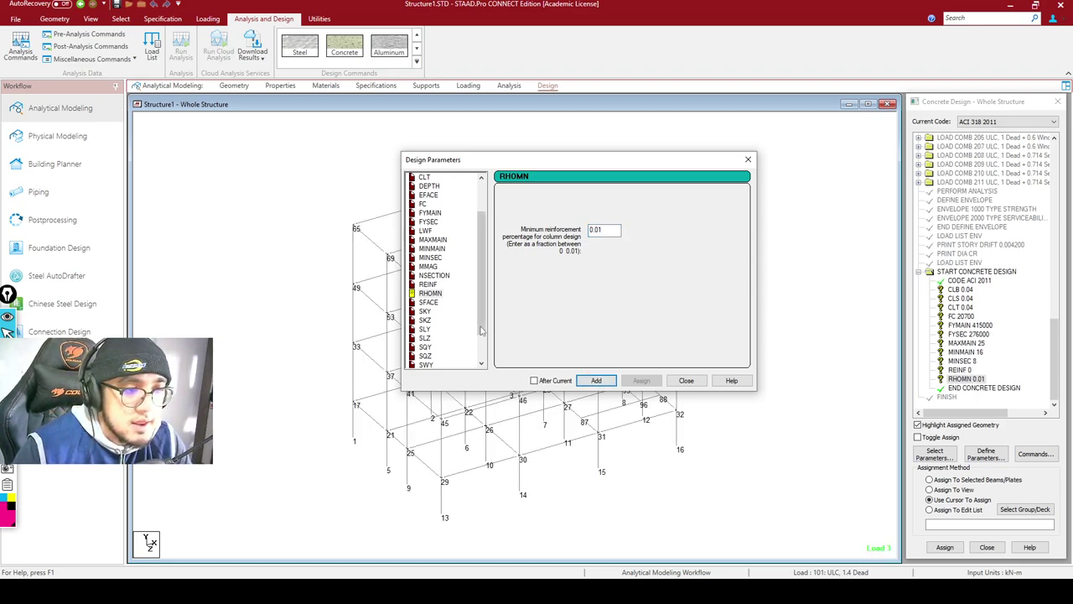
# Add the TRACK parameter with option 1 for intermediate-level beam design detail
pyautogui.moveTo(484, 331); pyautogui.dragTo(485, 345)
pyautogui.click(430, 338)
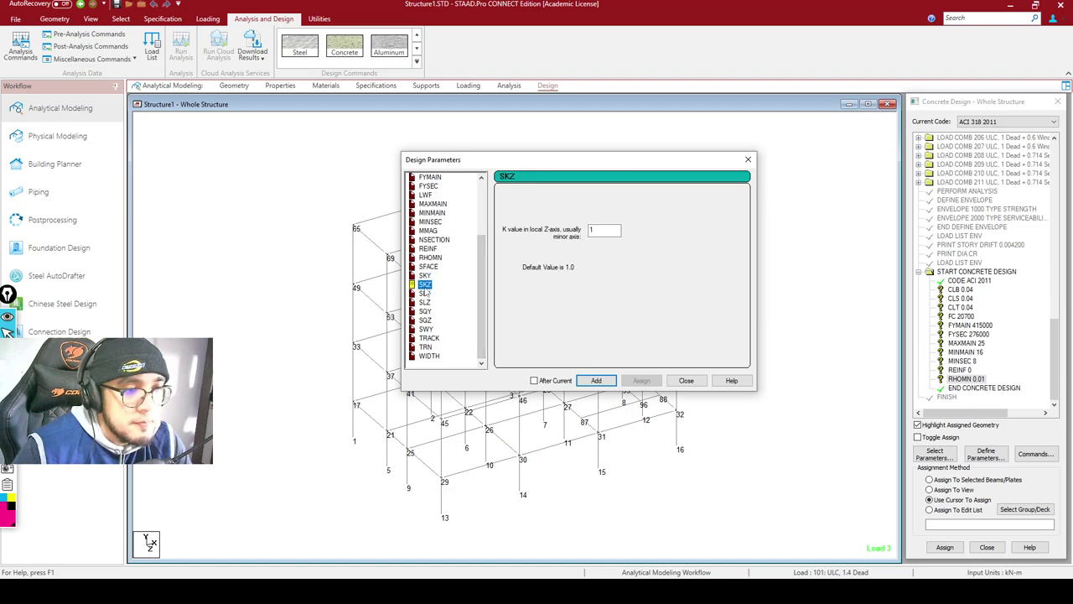
pyautogui.click(425, 321)
pyautogui.click(425, 329)
pyautogui.click(429, 338)
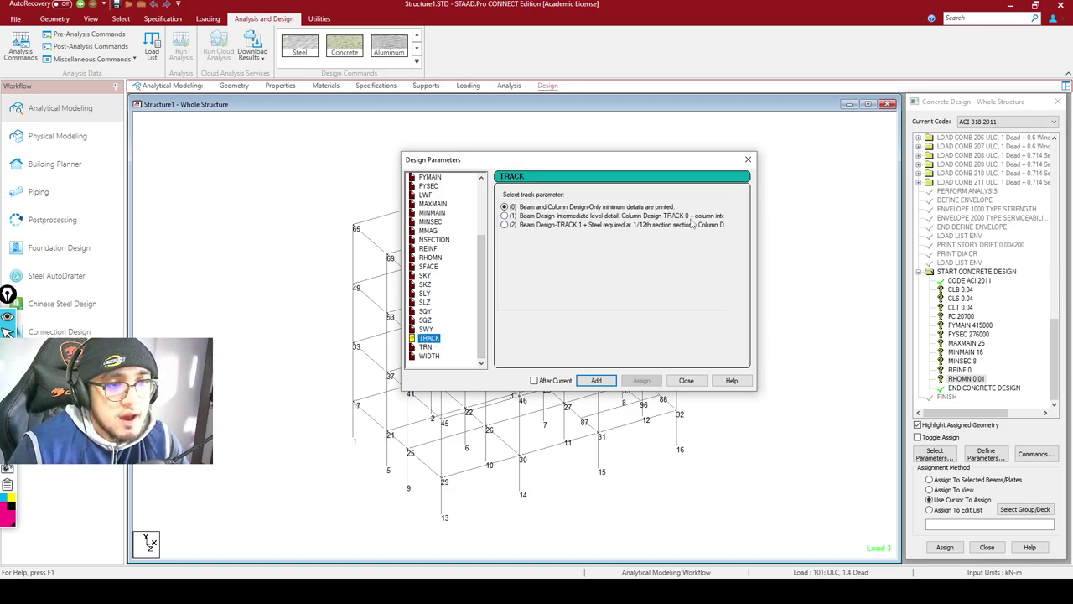
pyautogui.click(609, 217)
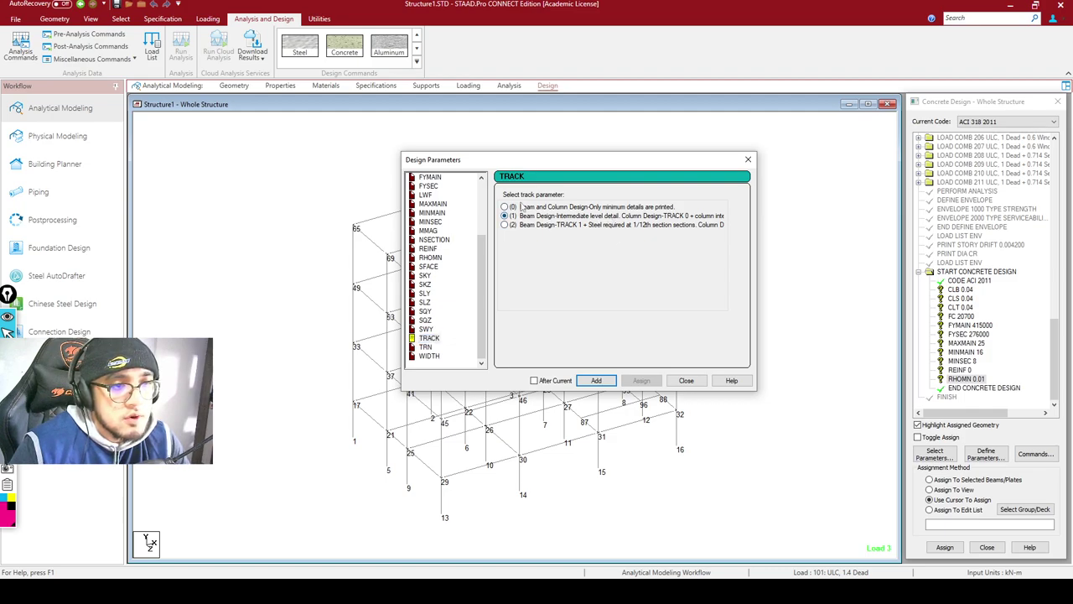
pyautogui.click(540, 210)
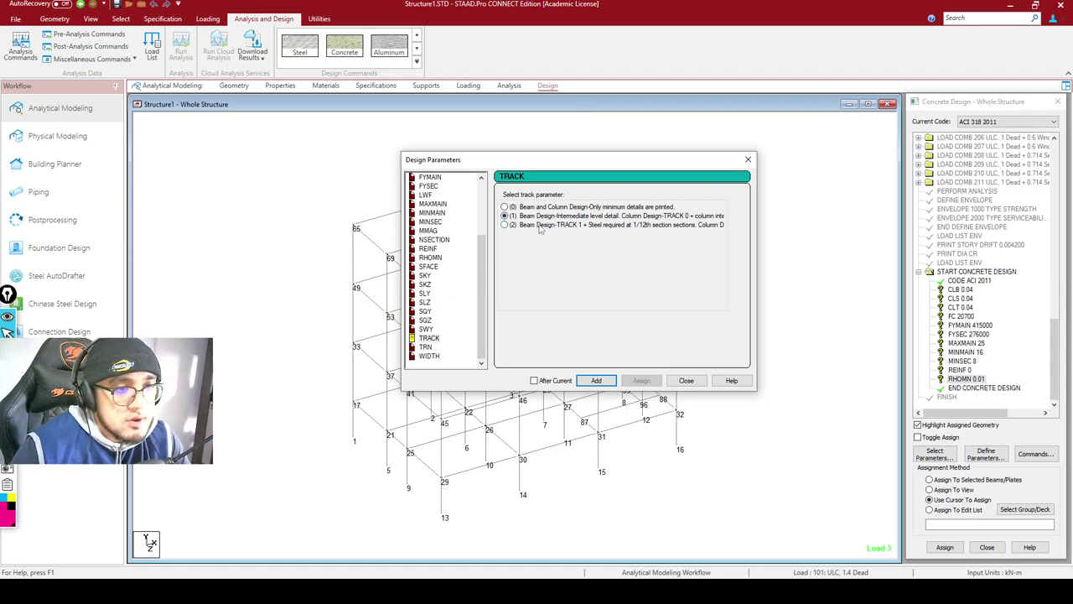
pyautogui.click(542, 228)
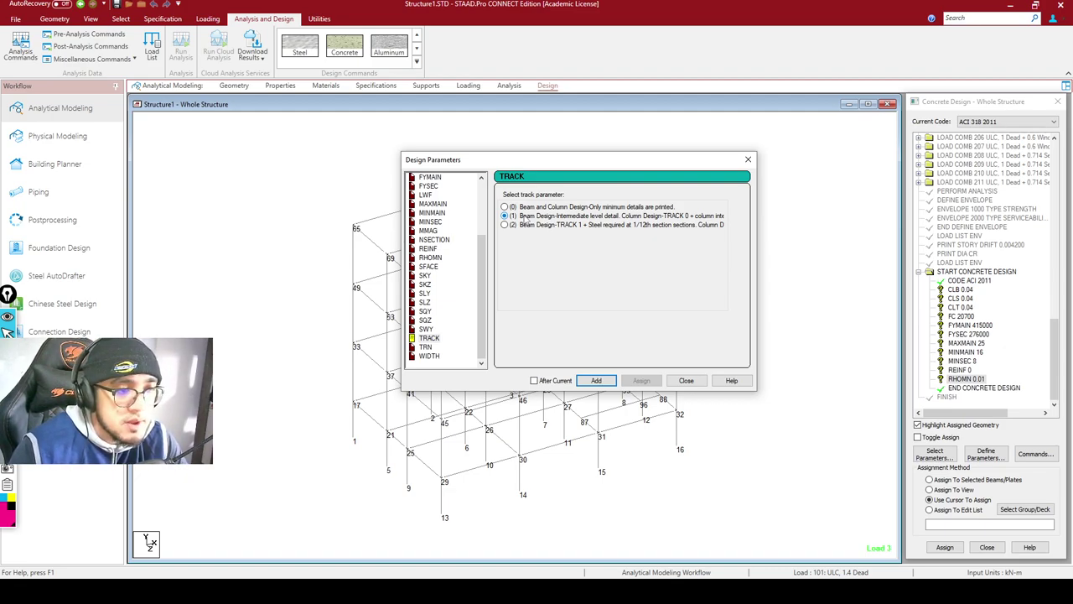
pyautogui.click(597, 380)
# Review the TRN, WIDTH, SQZ, SLZ, SKZ and REINF parameters without adding any, and finish defining parameters
pyautogui.click(426, 347)
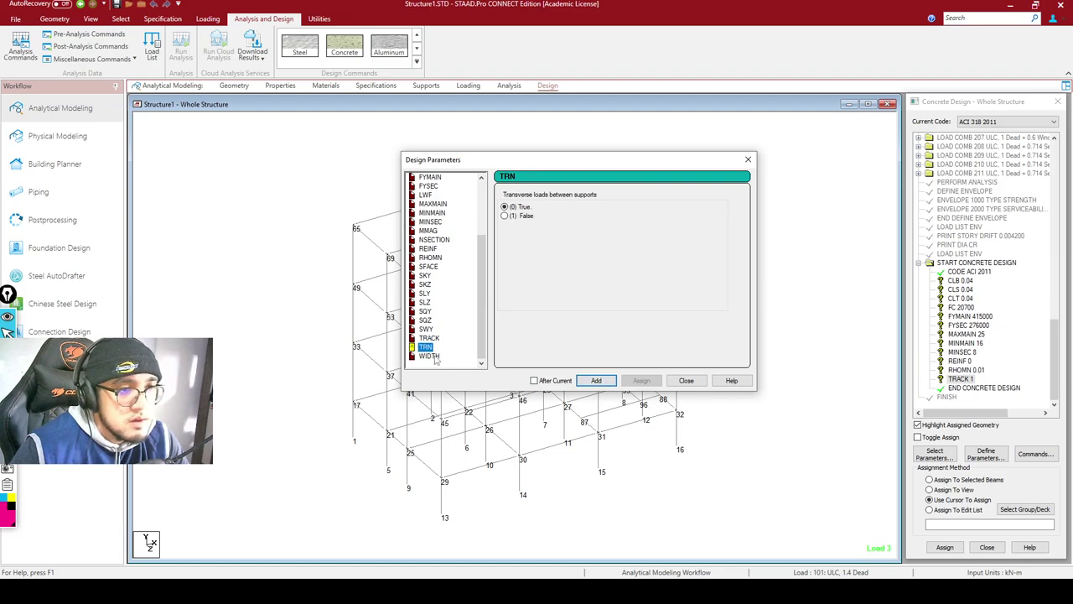
pyautogui.click(431, 356)
pyautogui.click(426, 320)
pyautogui.click(426, 302)
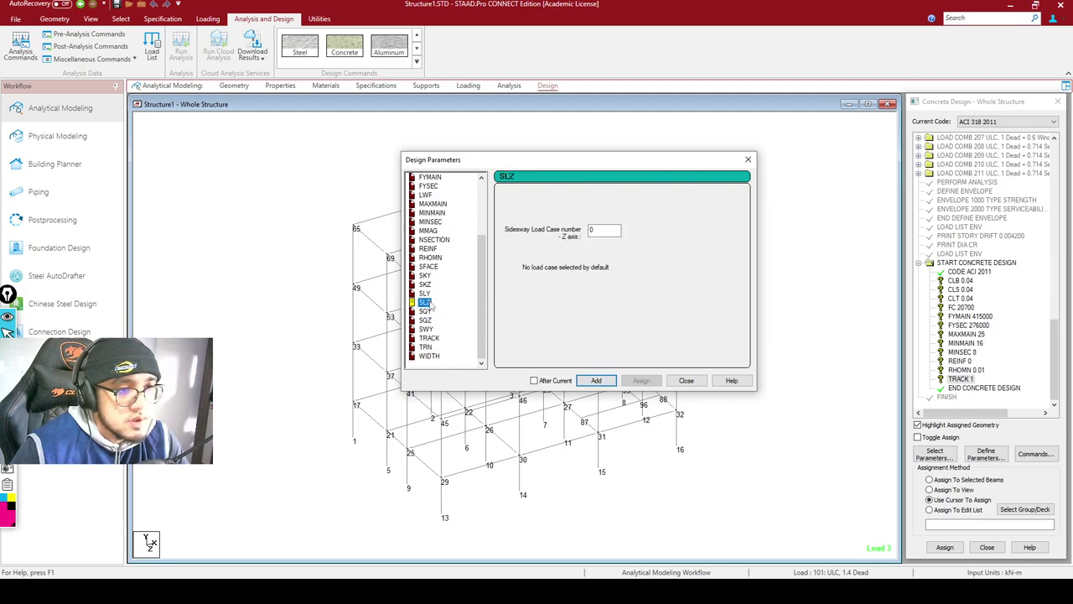
pyautogui.click(425, 285)
pyautogui.click(428, 249)
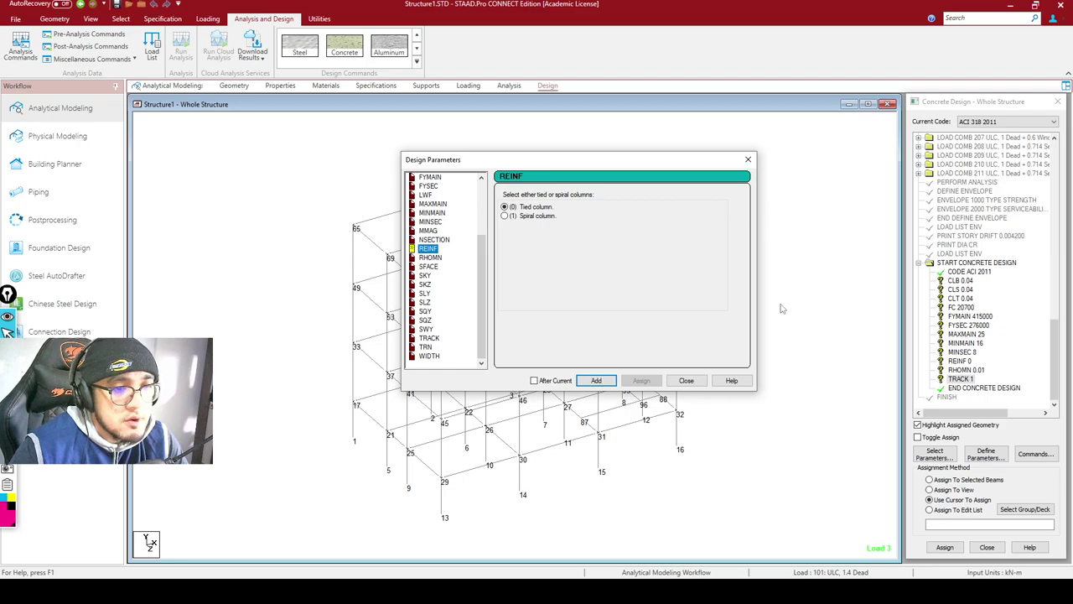
pyautogui.click(686, 381)
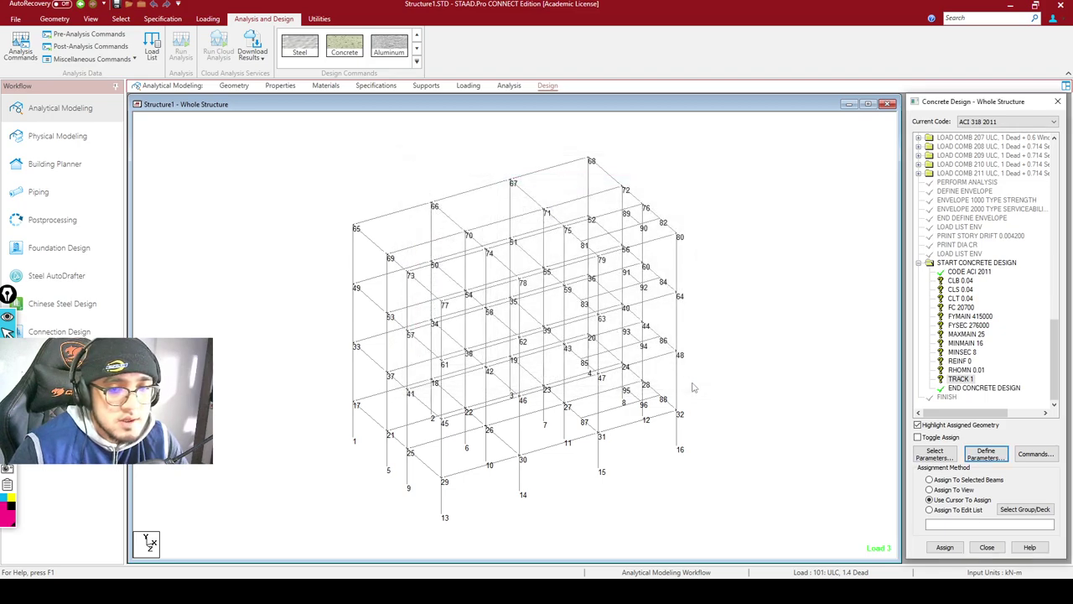
# Add the DESIGN BEAM and DESIGN COLUMN commands to the concrete design
pyautogui.click(1030, 462)
pyautogui.moveTo(799, 325); pyautogui.dragTo(691, 149)
pyautogui.click(662, 164)
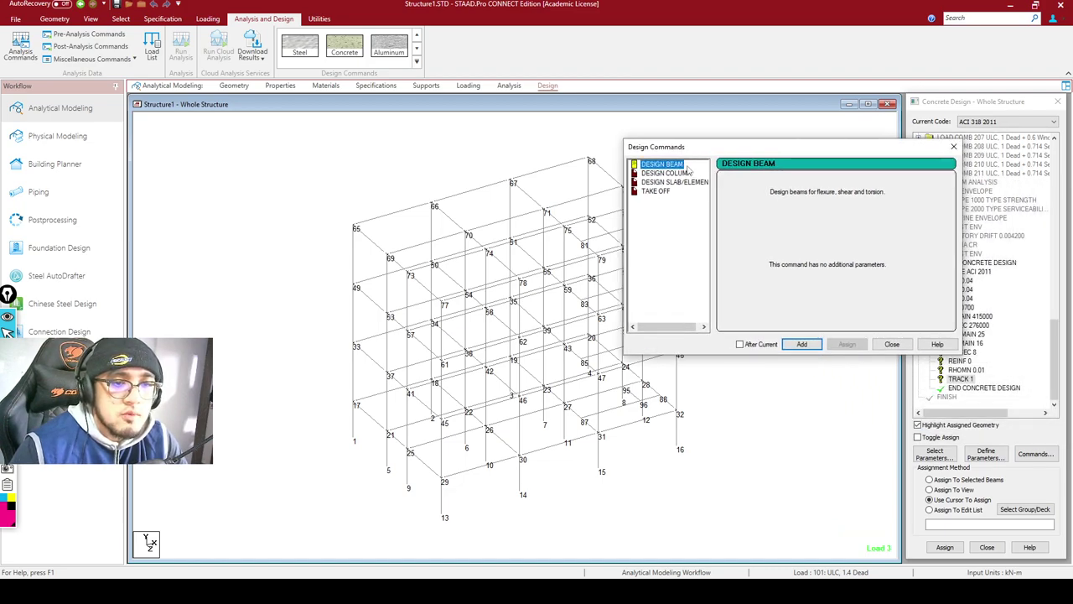
pyautogui.click(803, 344)
pyautogui.click(676, 173)
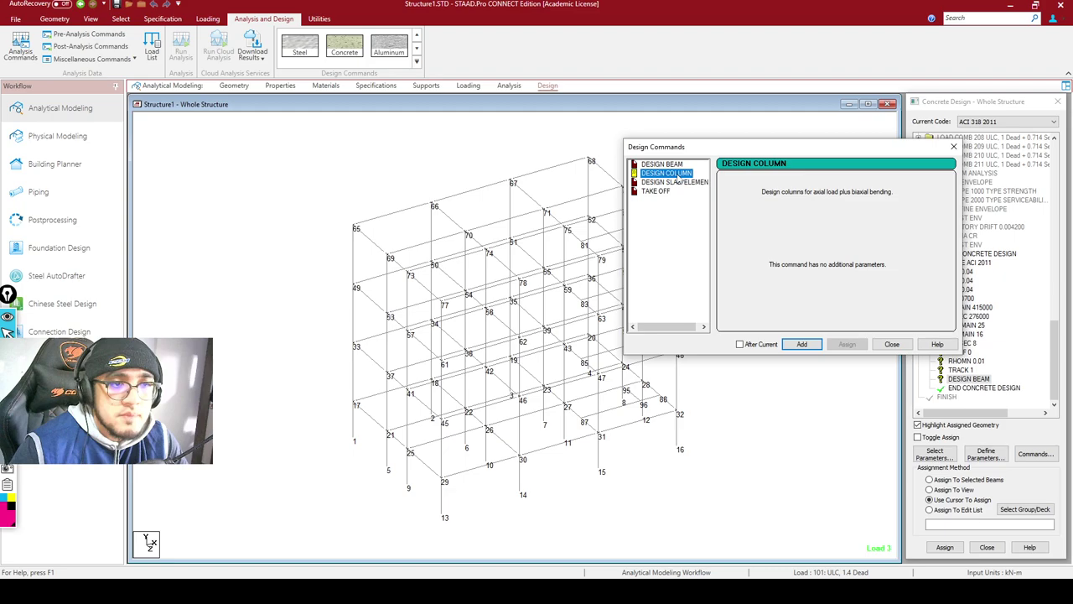
pyautogui.click(803, 345)
pyautogui.click(891, 344)
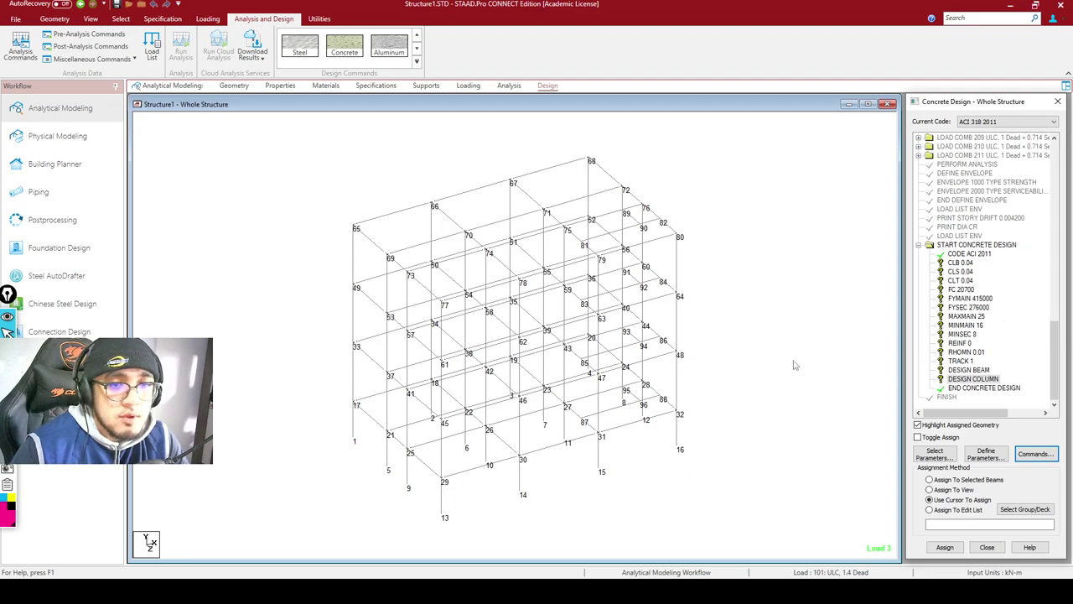
pyautogui.moveTo(793, 364); pyautogui.dragTo(767, 355, button='middle')
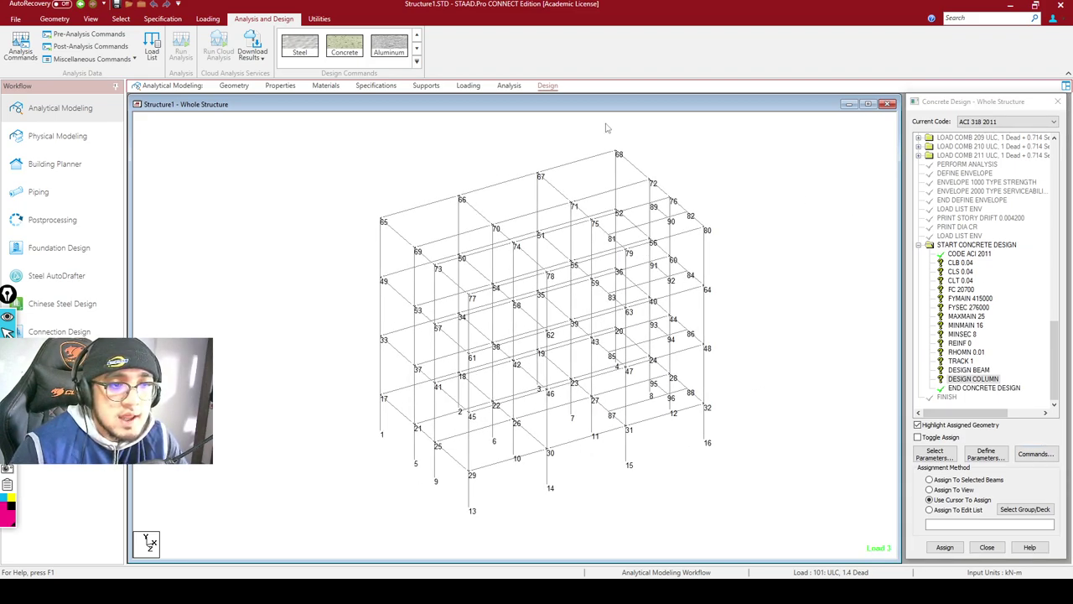
pyautogui.moveTo(343, 132); pyautogui.dragTo(765, 504)
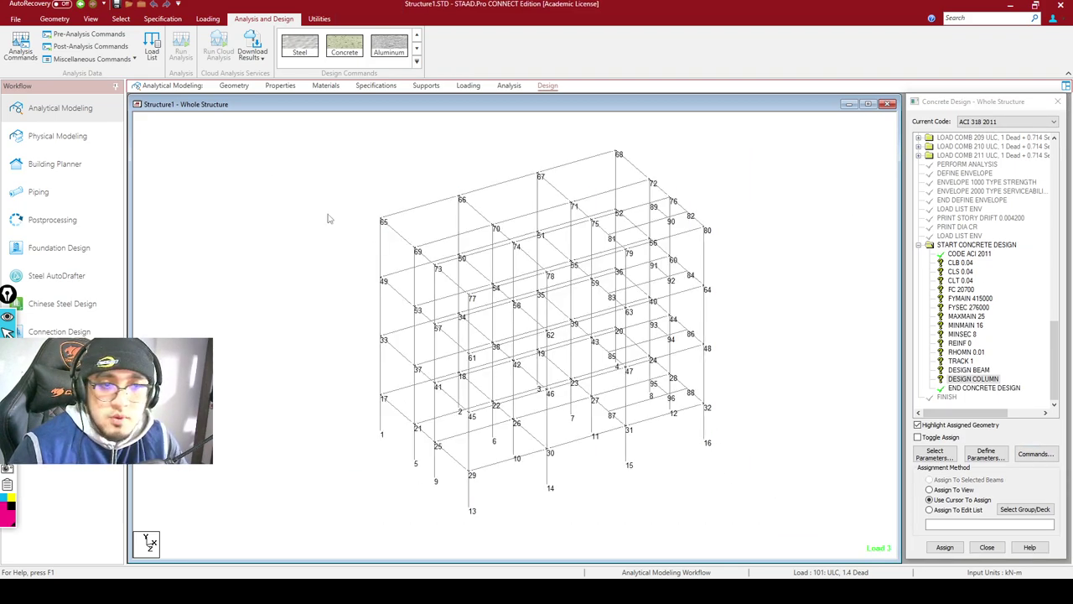
pyautogui.click(971, 272)
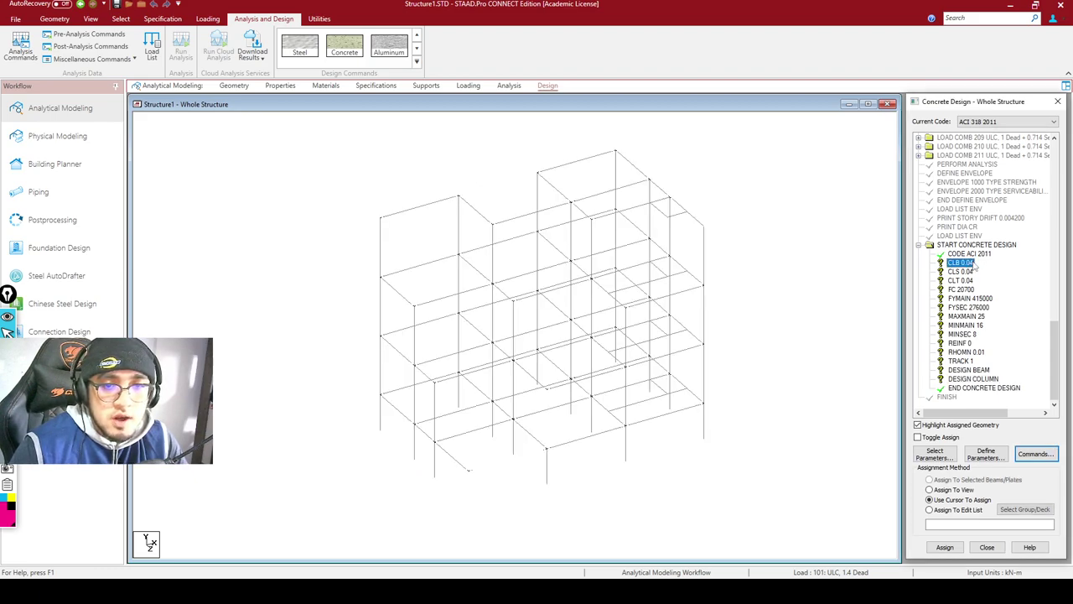
pyautogui.click(961, 280)
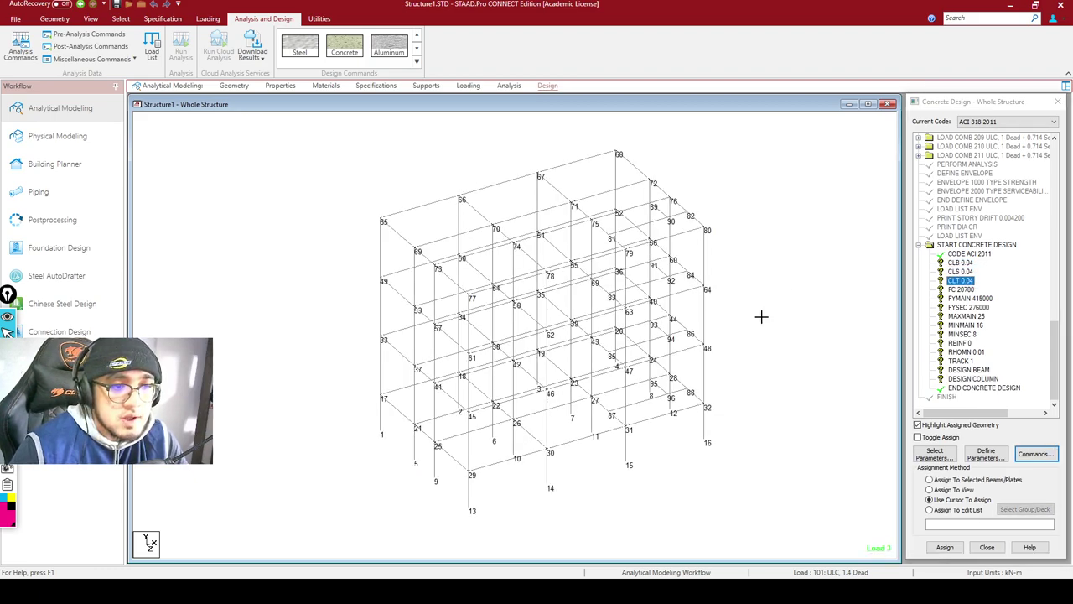
pyautogui.moveTo(272, 132); pyautogui.dragTo(686, 439)
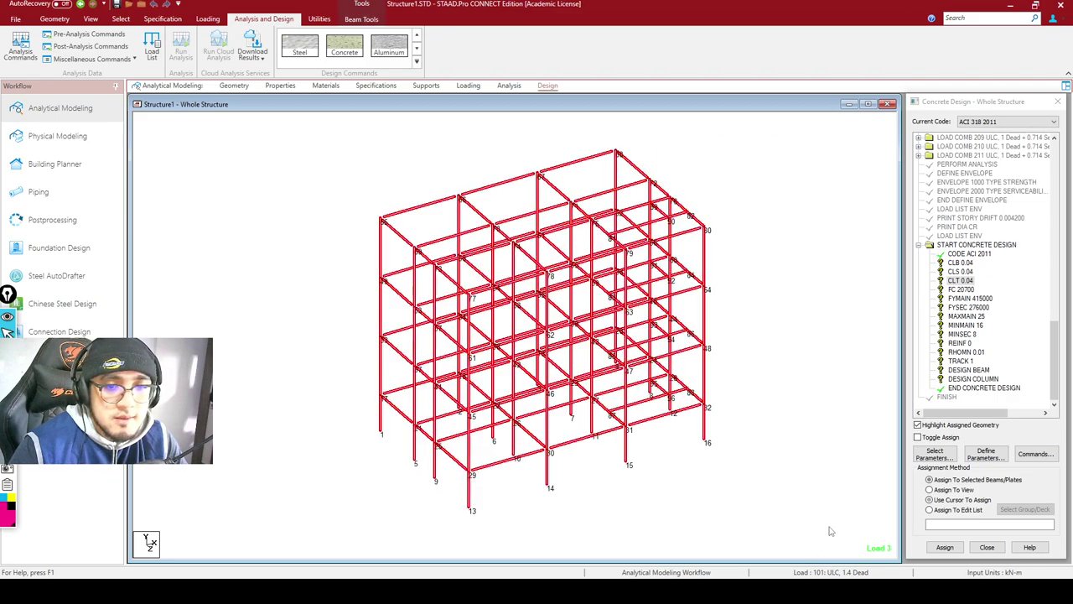
# Assign the CLB 0.04 and CLS 0.04 cover parameters to all members in the view
pyautogui.click(961, 262)
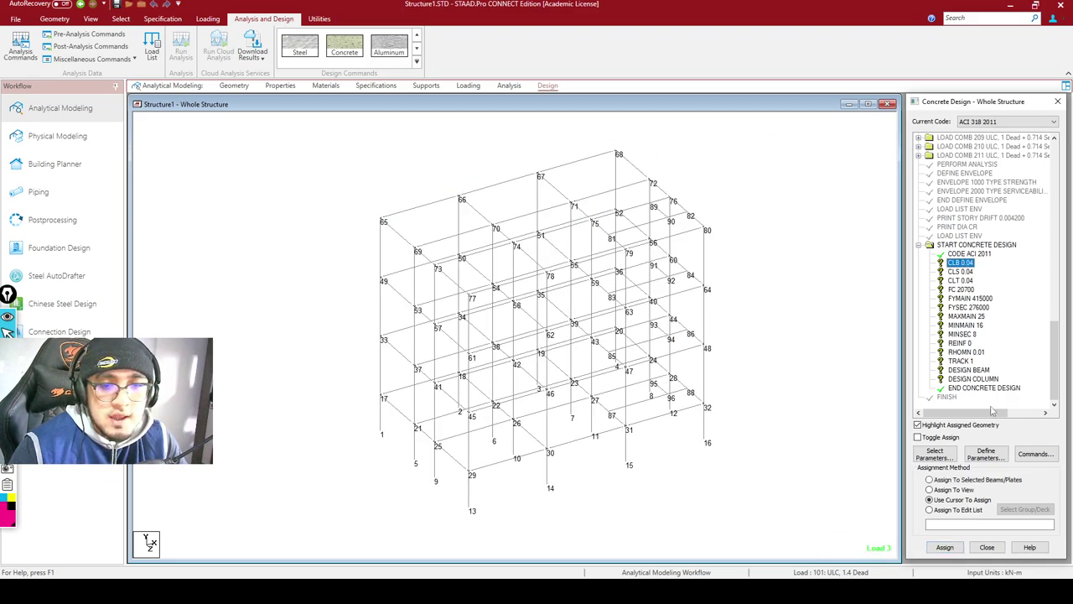
pyautogui.click(958, 490)
pyautogui.click(947, 548)
pyautogui.click(979, 357)
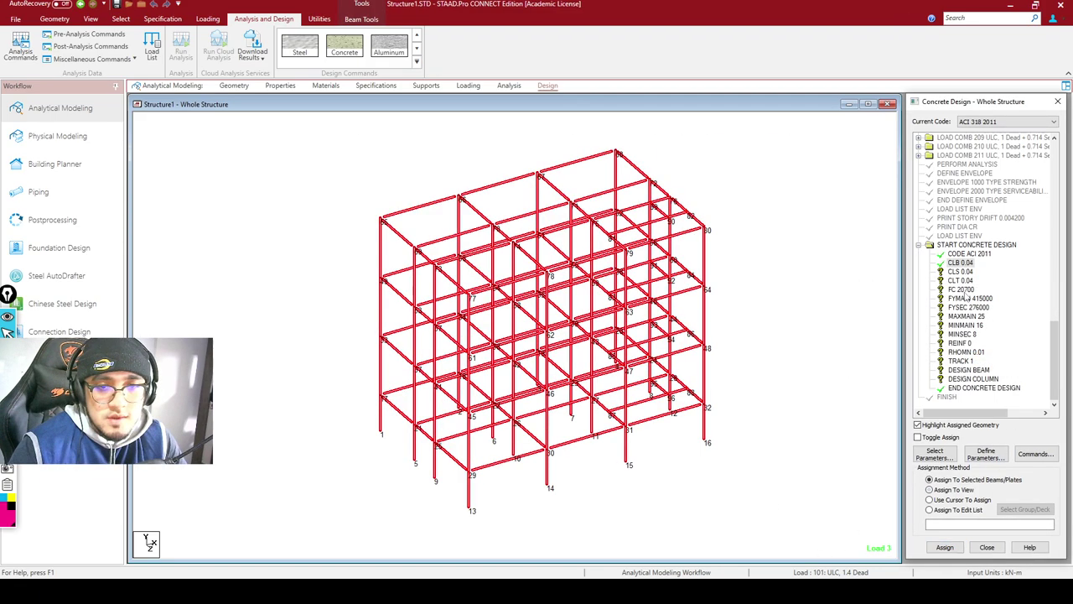
pyautogui.click(961, 272)
pyautogui.click(946, 547)
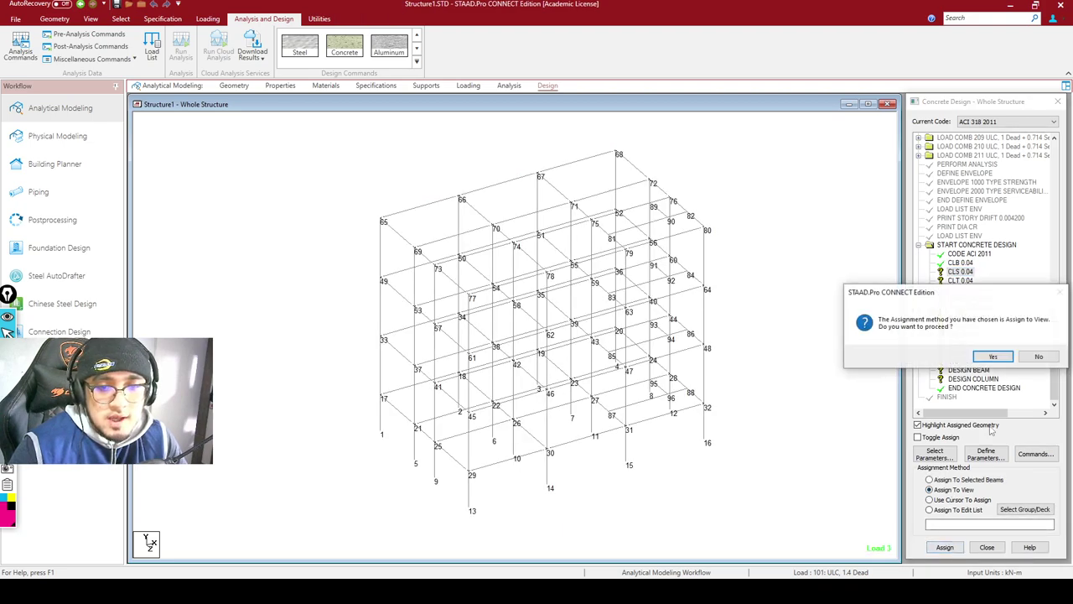
pyautogui.click(992, 355)
# Assign the CLT 0.04 cover parameter to all members in the view
pyautogui.click(961, 281)
pyautogui.click(945, 547)
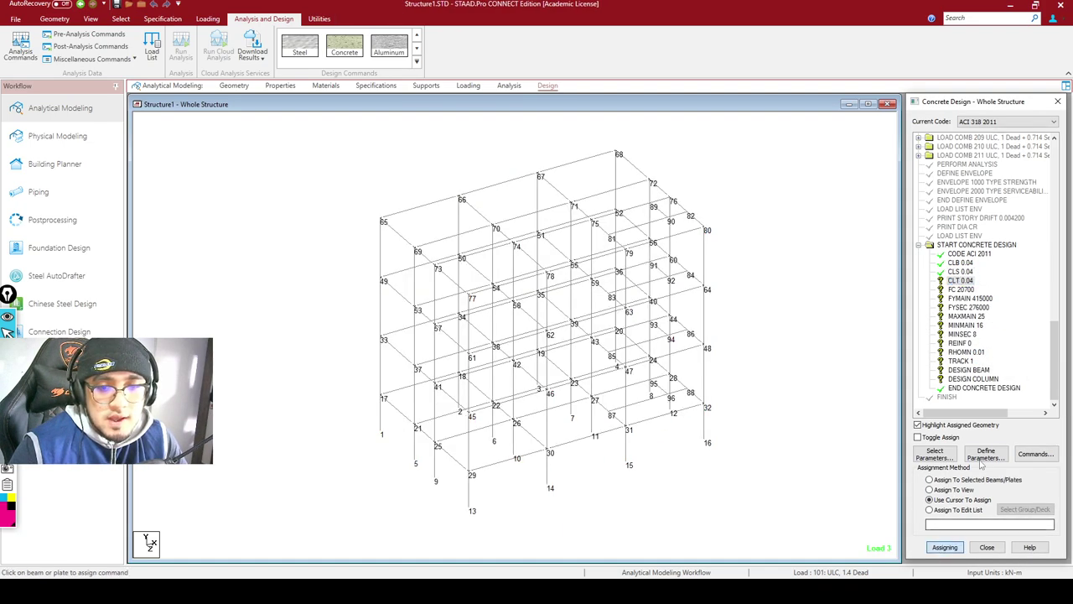
pyautogui.click(946, 489)
pyautogui.click(945, 547)
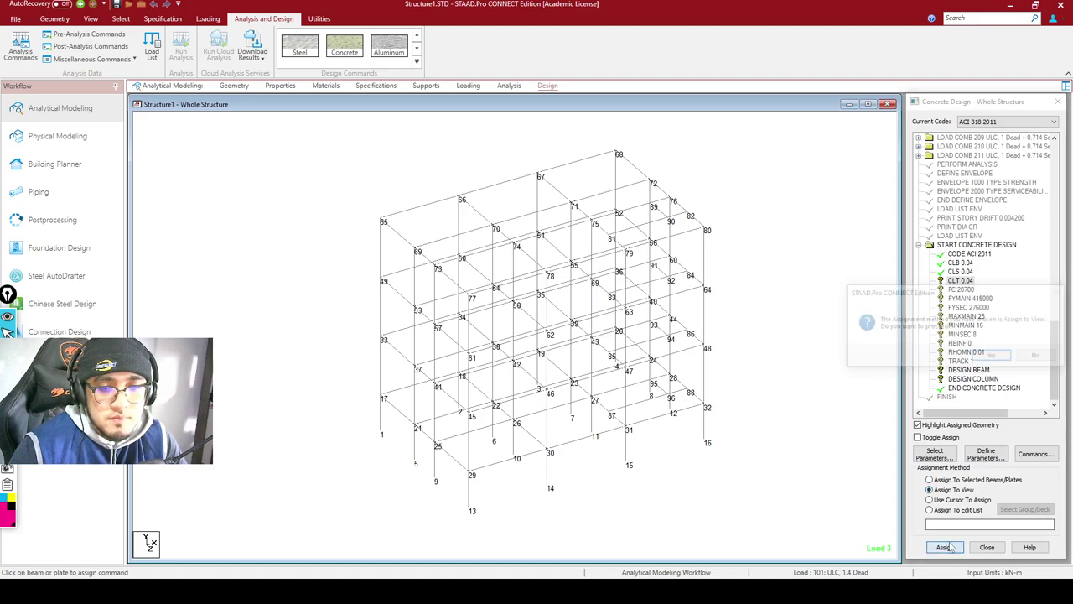
pyautogui.click(993, 355)
# Assign the FC 20700 concrete strength parameter to all members in the view
pyautogui.doubleClick(961, 289)
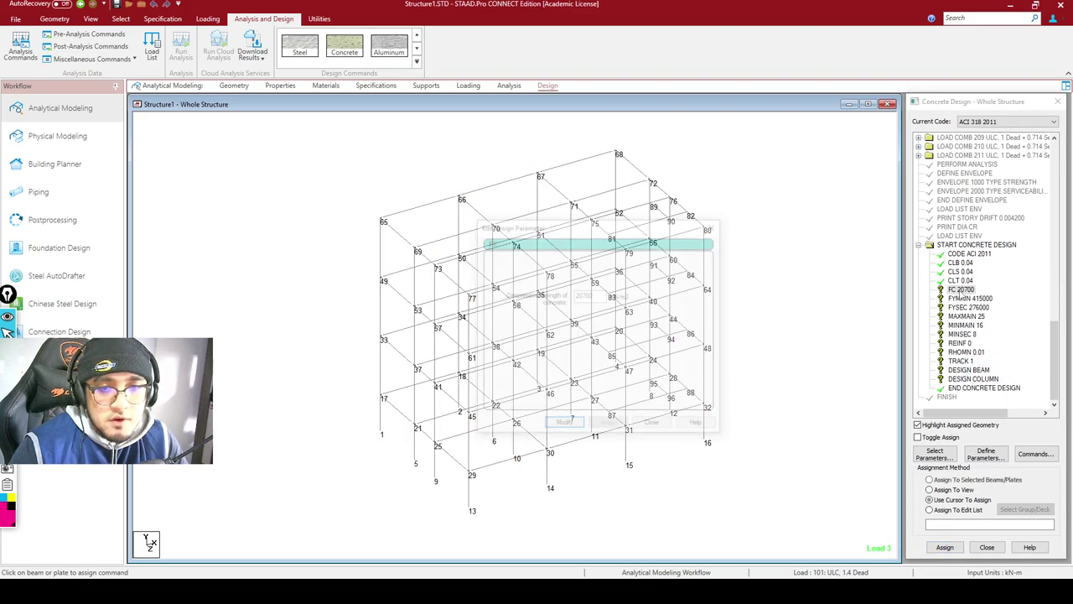
pyautogui.click(954, 490)
pyautogui.click(946, 547)
pyautogui.click(996, 359)
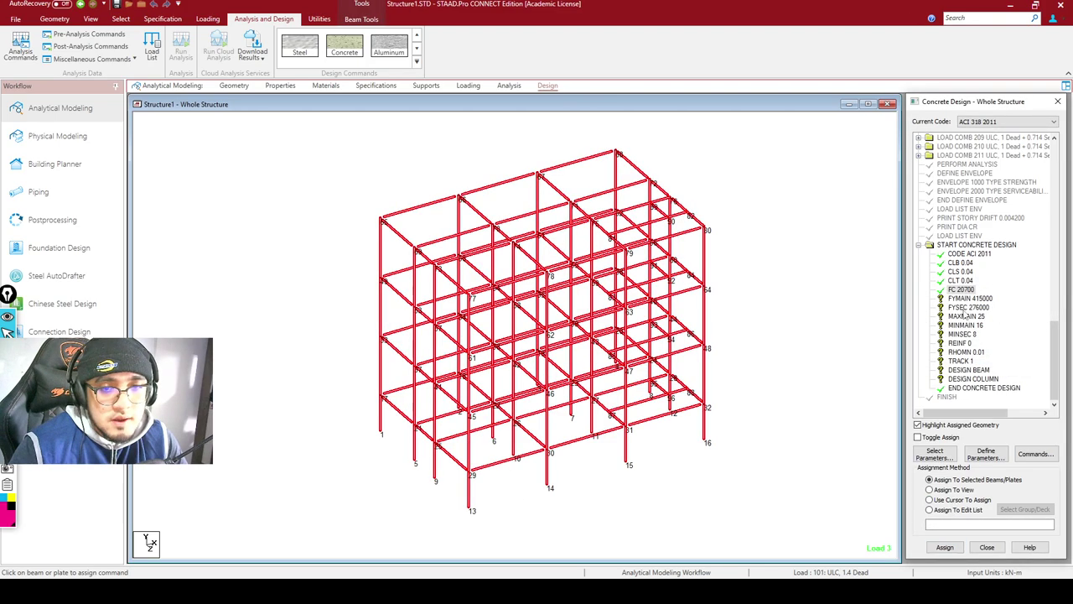
# Assign the FYMAIN 415000 main steel strength parameter to all members in the view
pyautogui.click(969, 299)
pyautogui.click(953, 489)
pyautogui.click(945, 548)
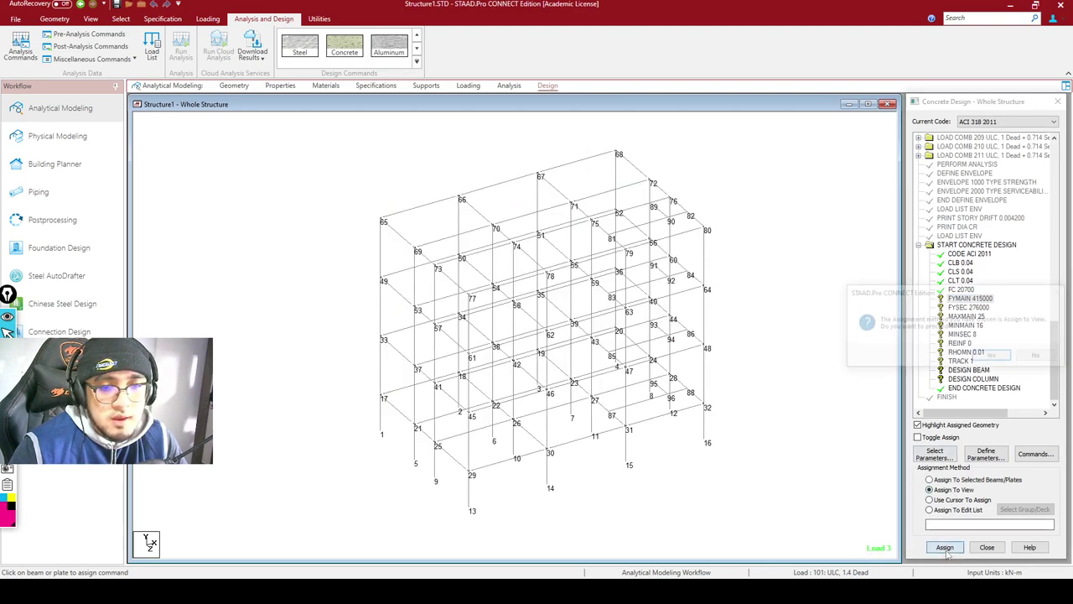
pyautogui.click(994, 355)
# Assign the FYSEC 276000 secondary steel strength parameter to all members in the view and clear the selection
pyautogui.click(969, 307)
pyautogui.click(929, 500)
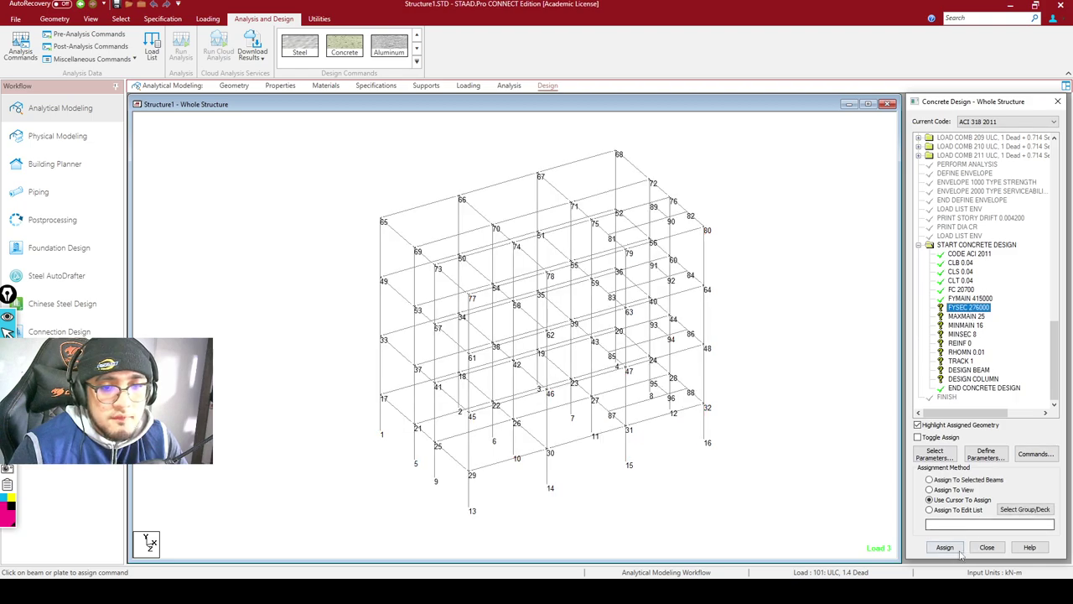
pyautogui.click(954, 490)
pyautogui.click(945, 547)
pyautogui.click(994, 358)
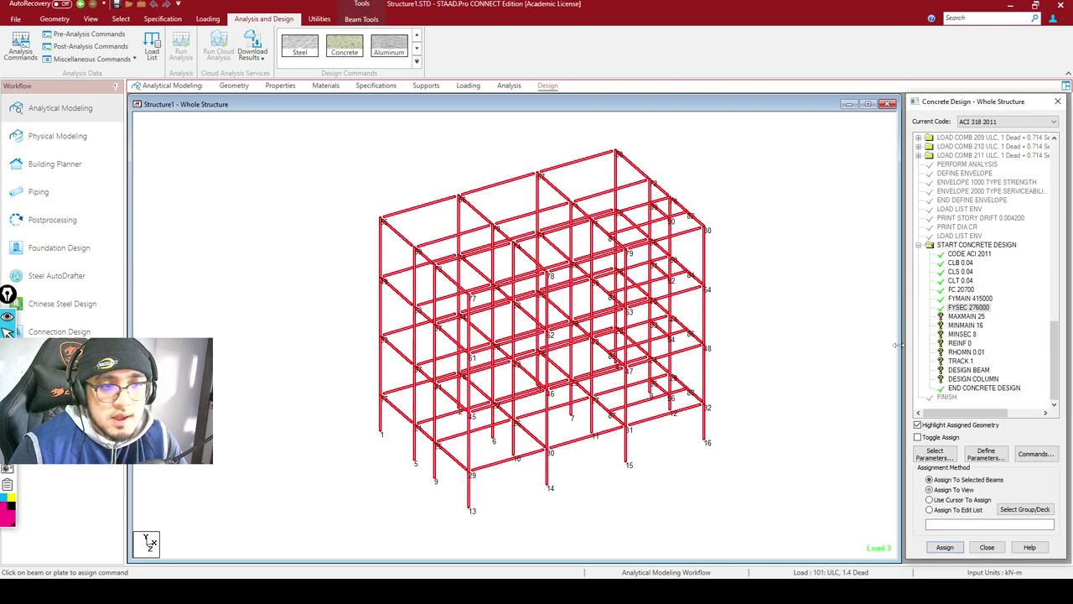
pyautogui.moveTo(300, 142); pyautogui.dragTo(745, 506)
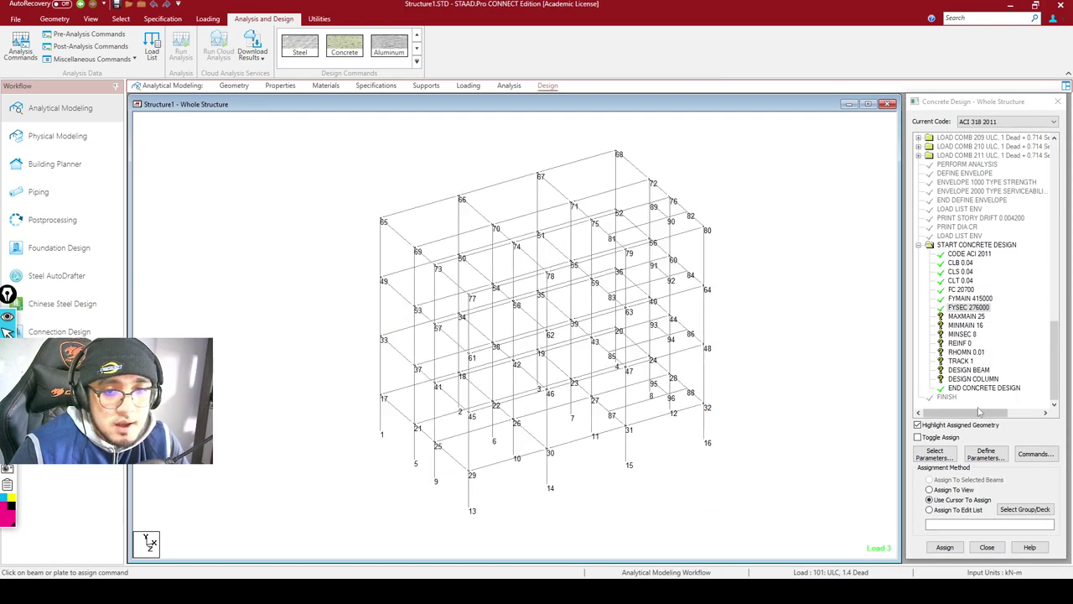
# Assign the MAXMAIN 25 and MINMAIN 16 bar size parameters to all members in the view
pyautogui.click(974, 325)
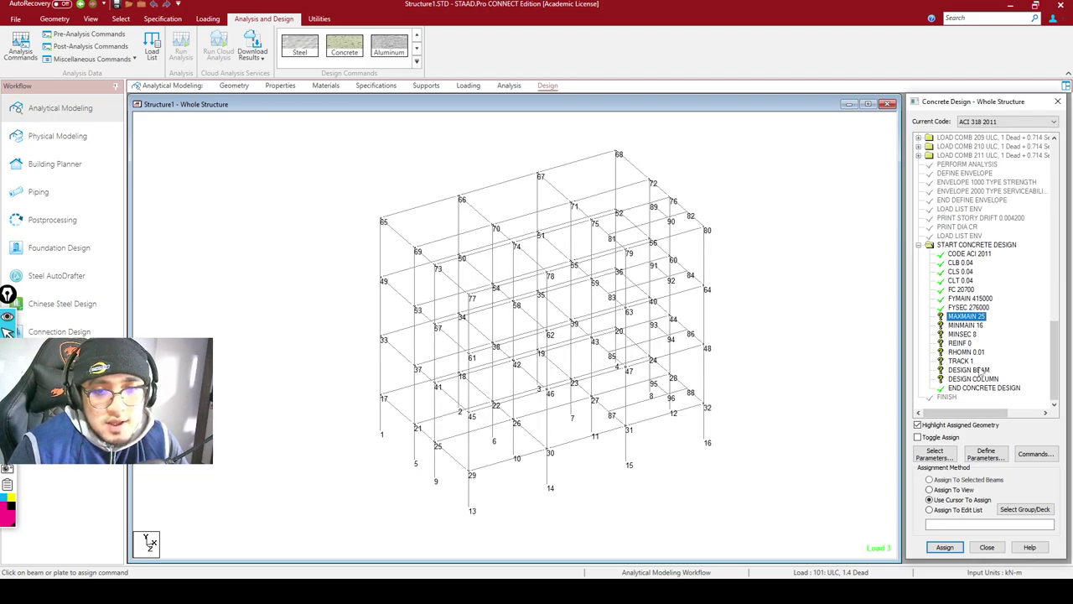
pyautogui.click(954, 490)
pyautogui.click(945, 547)
pyautogui.click(994, 357)
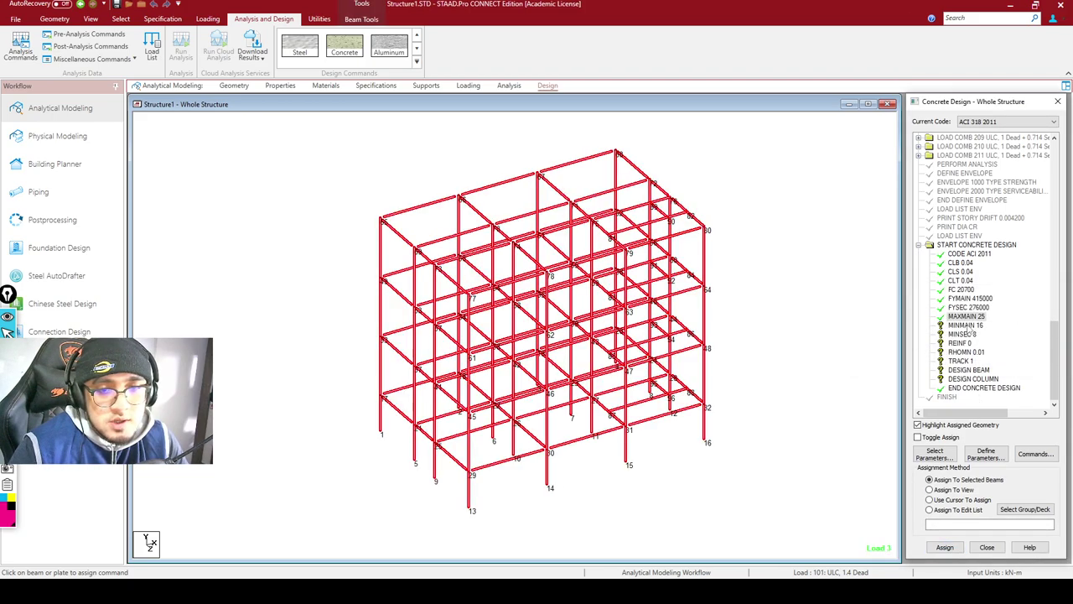
pyautogui.click(951, 500)
pyautogui.click(945, 547)
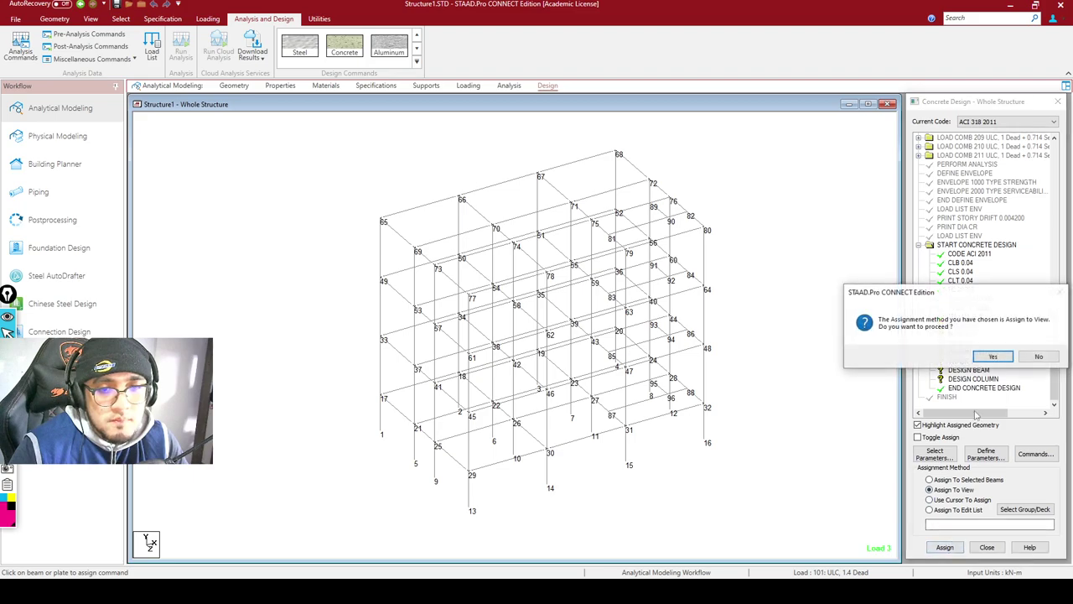
pyautogui.click(992, 357)
# Assign the MINSEC 8 secondary bar size parameter to all members in the view
pyautogui.click(951, 335)
pyautogui.click(956, 490)
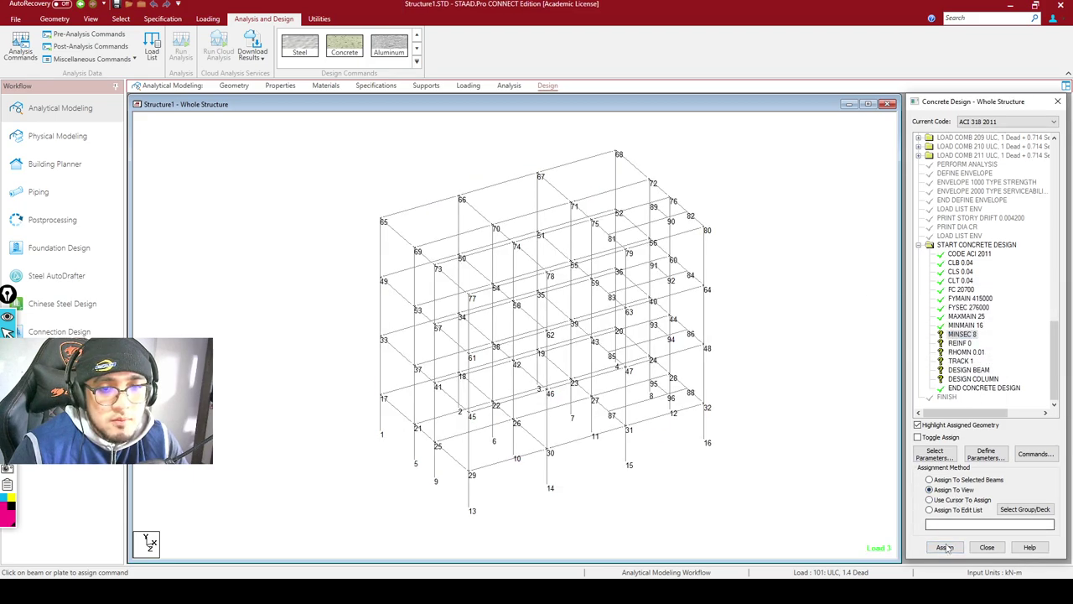
pyautogui.click(946, 546)
pyautogui.click(992, 357)
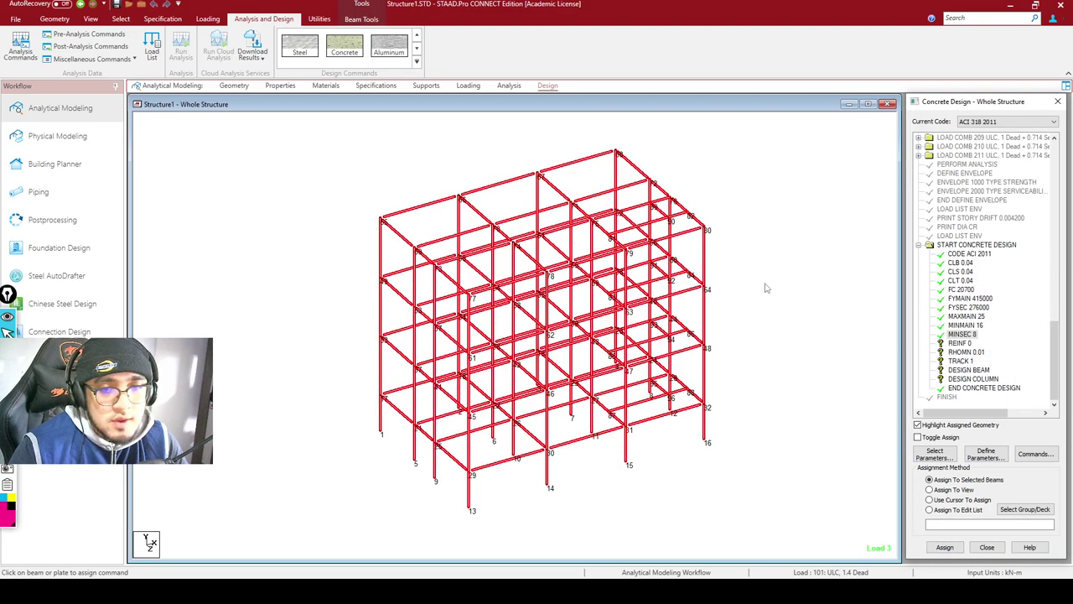
# Check the tied or spiral column setting of the REINF 0 parameter without modifying it
pyautogui.doubleClick(960, 343)
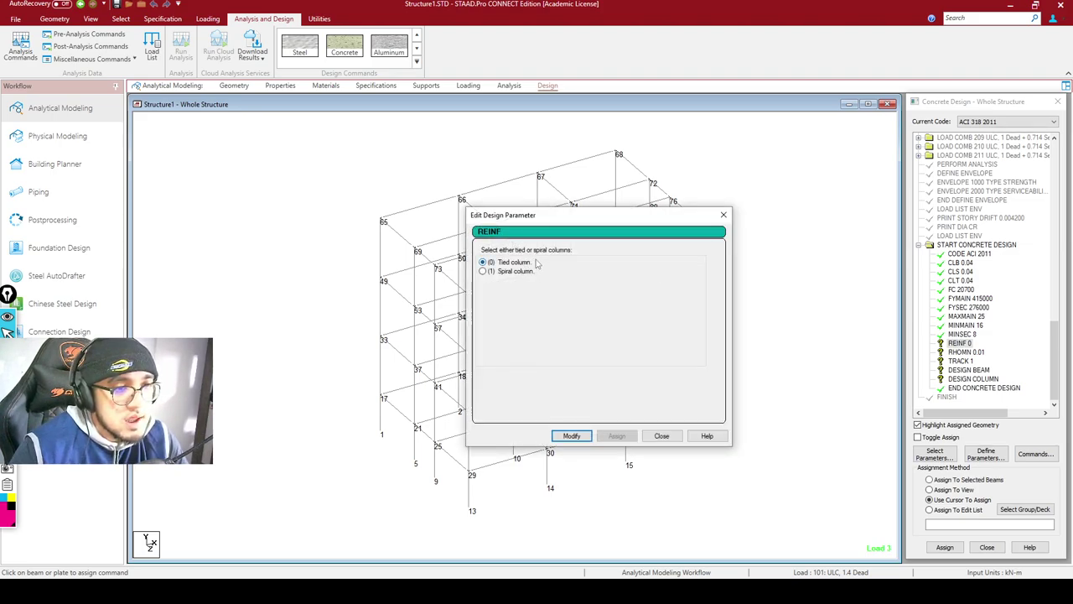
pyautogui.click(724, 215)
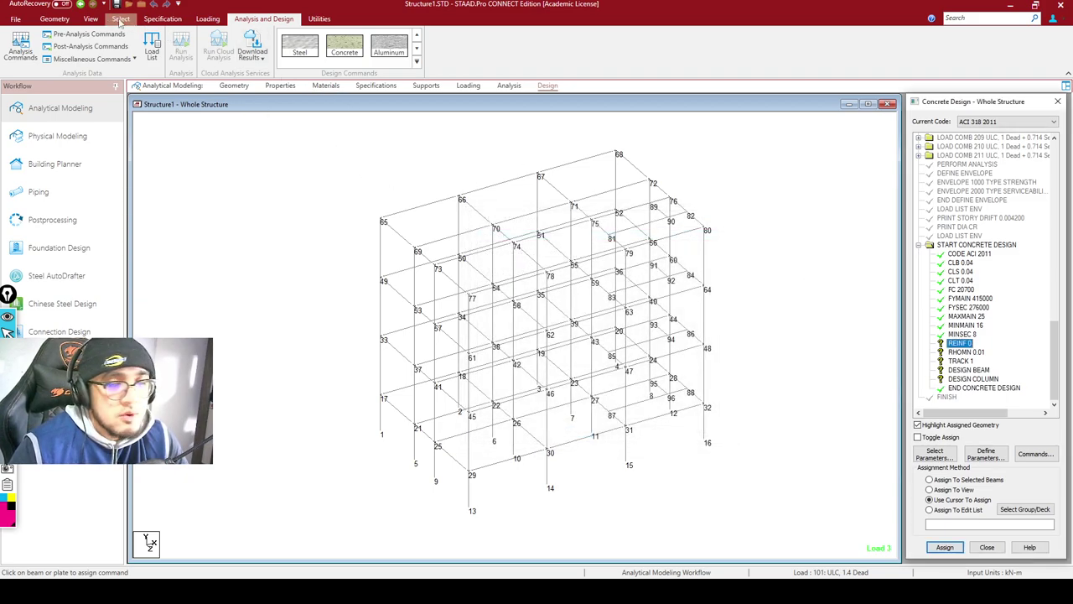
# Select all members parallel to Y, turn off highlighting of assigned geometry, and assign REINF 0 to these columns
pyautogui.click(121, 20)
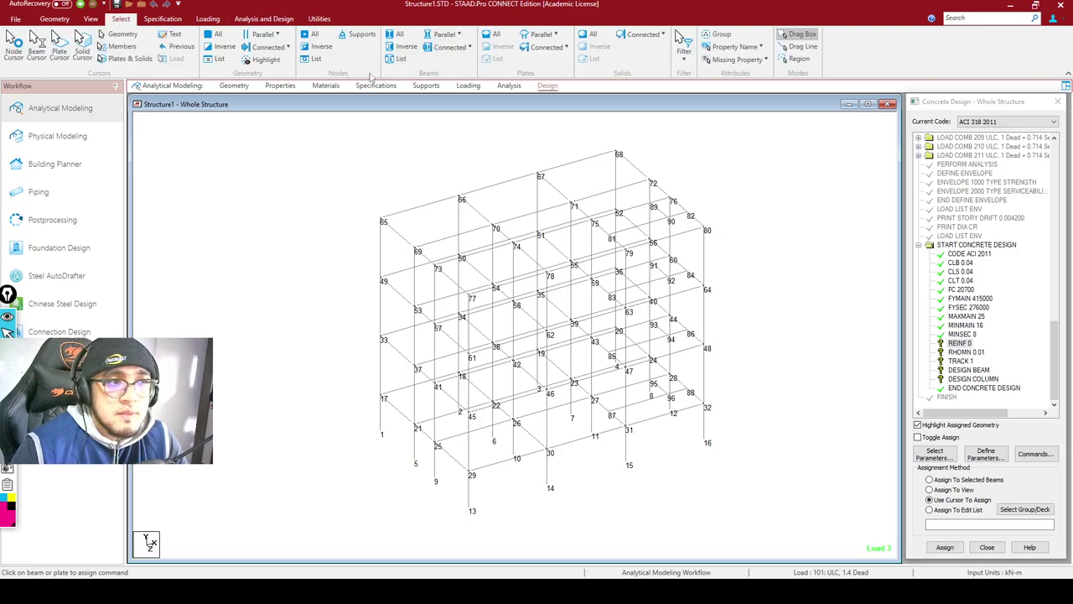
pyautogui.click(451, 34)
pyautogui.click(453, 63)
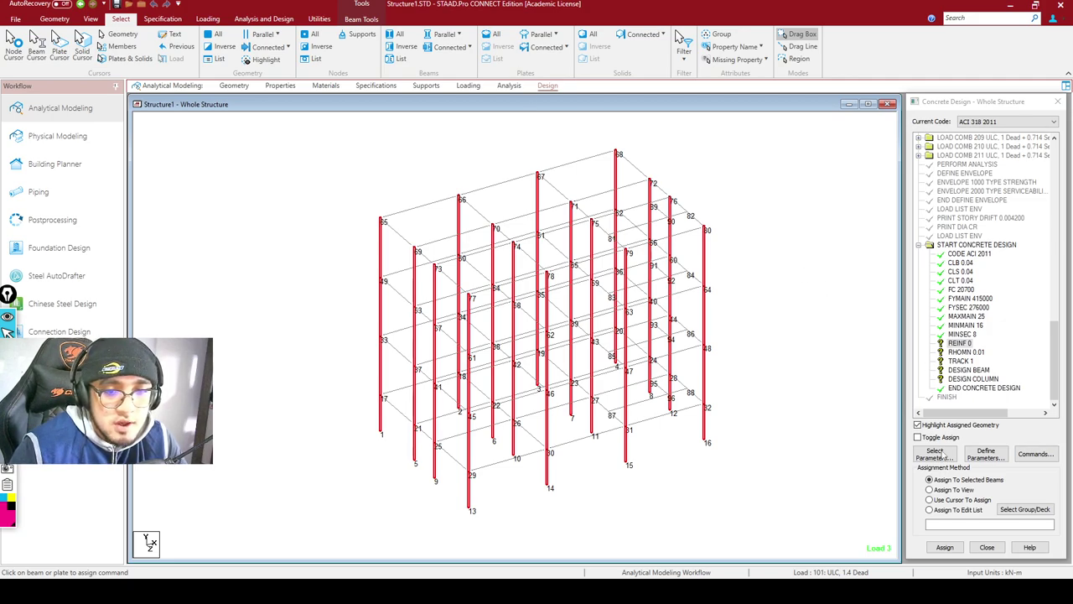
pyautogui.click(918, 426)
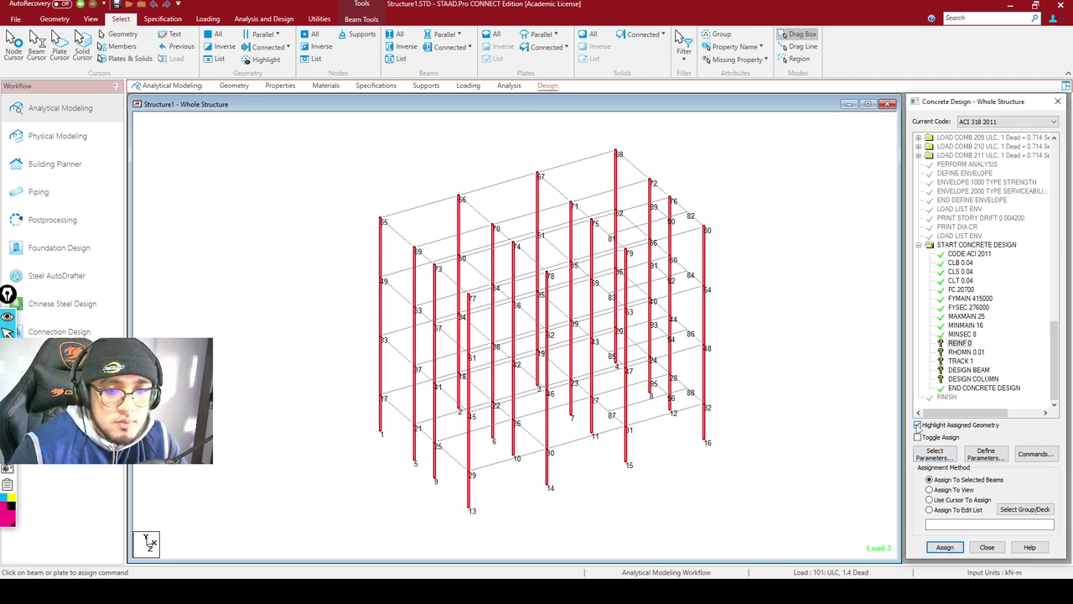
pyautogui.click(946, 547)
pyautogui.click(997, 356)
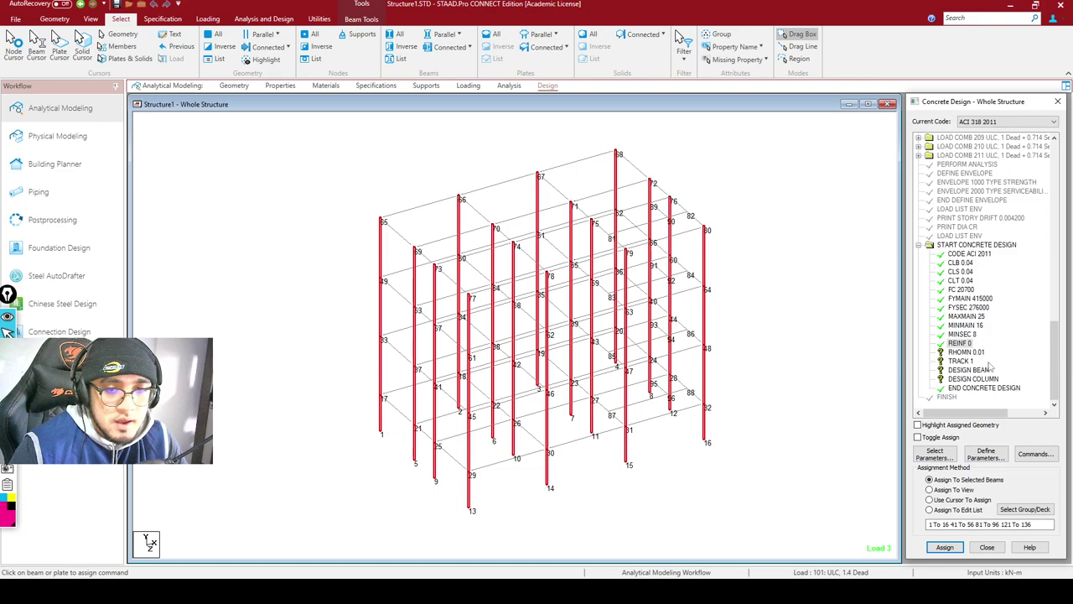
# Assign the RHOMN 0.01 minimum reinforcement ratio parameter to the selected columns
pyautogui.click(972, 352)
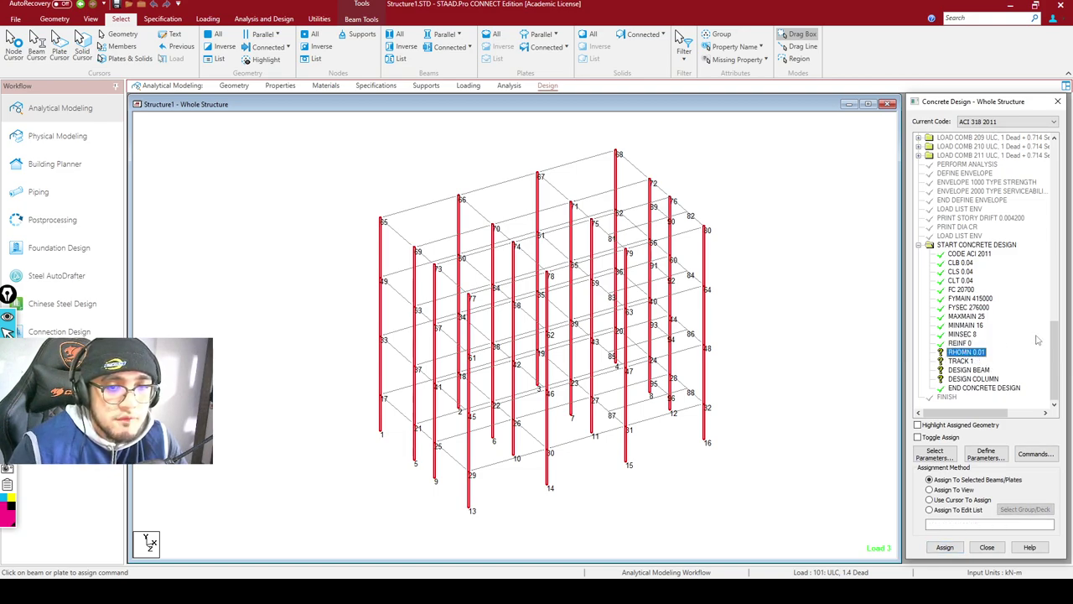
pyautogui.click(945, 547)
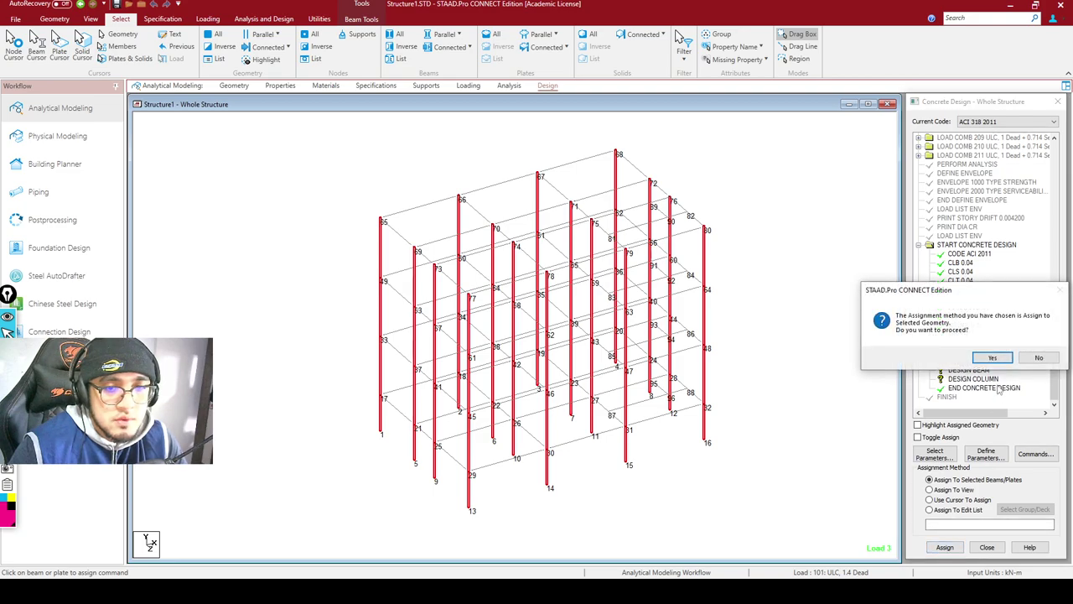
pyautogui.click(998, 358)
# Assign the DESIGN COLUMN command to the selected columns
pyautogui.click(961, 362)
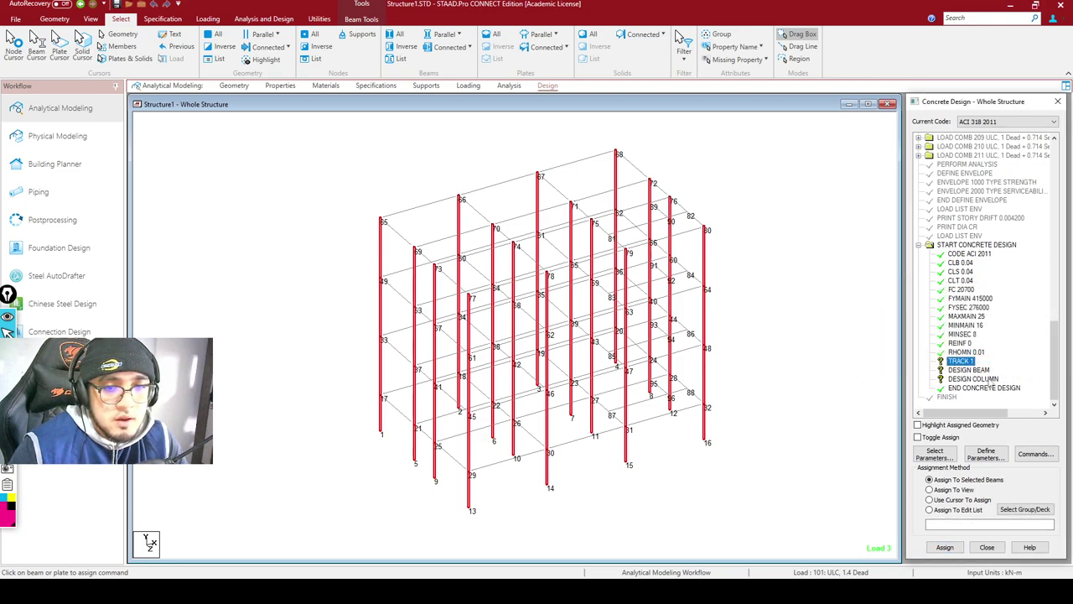
pyautogui.click(973, 379)
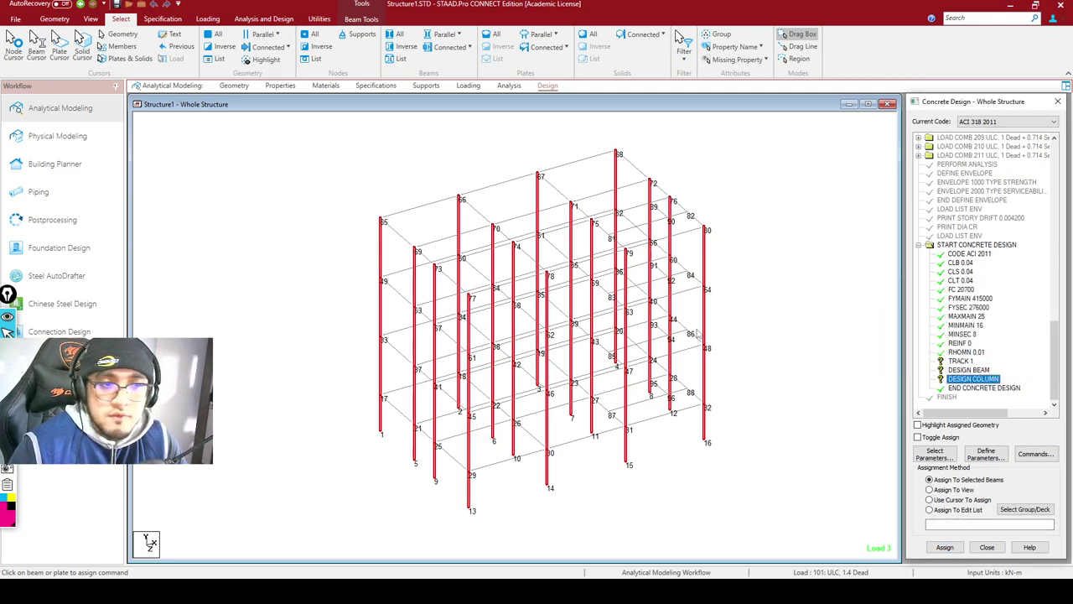
pyautogui.click(945, 547)
pyautogui.click(995, 359)
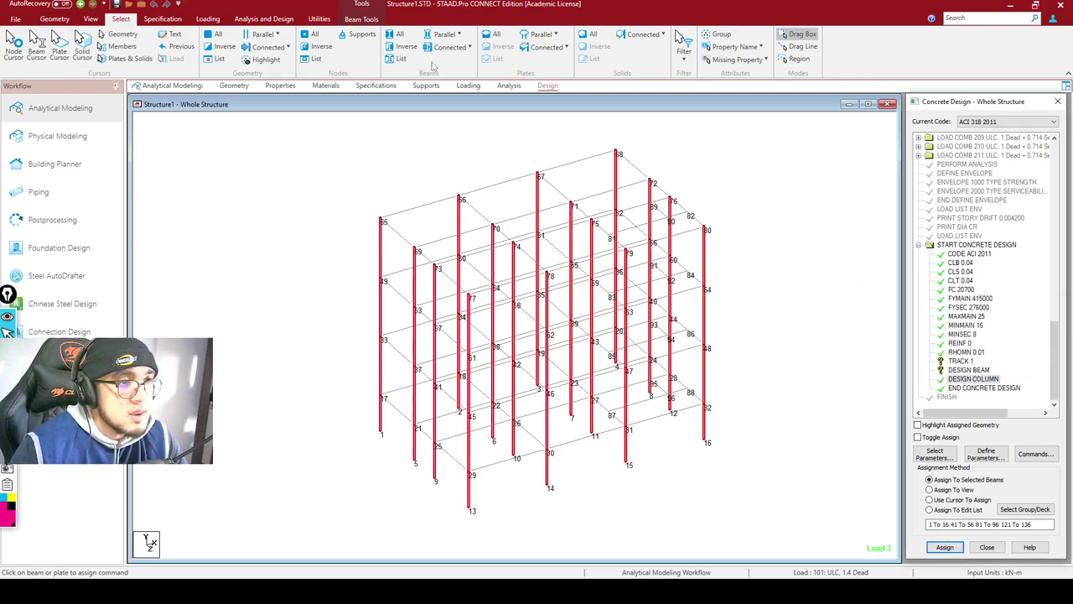
# Select the horizontal beams of all floor levels in an elevation view and assign the DESIGN BEAM command to them
pyautogui.click(402, 47)
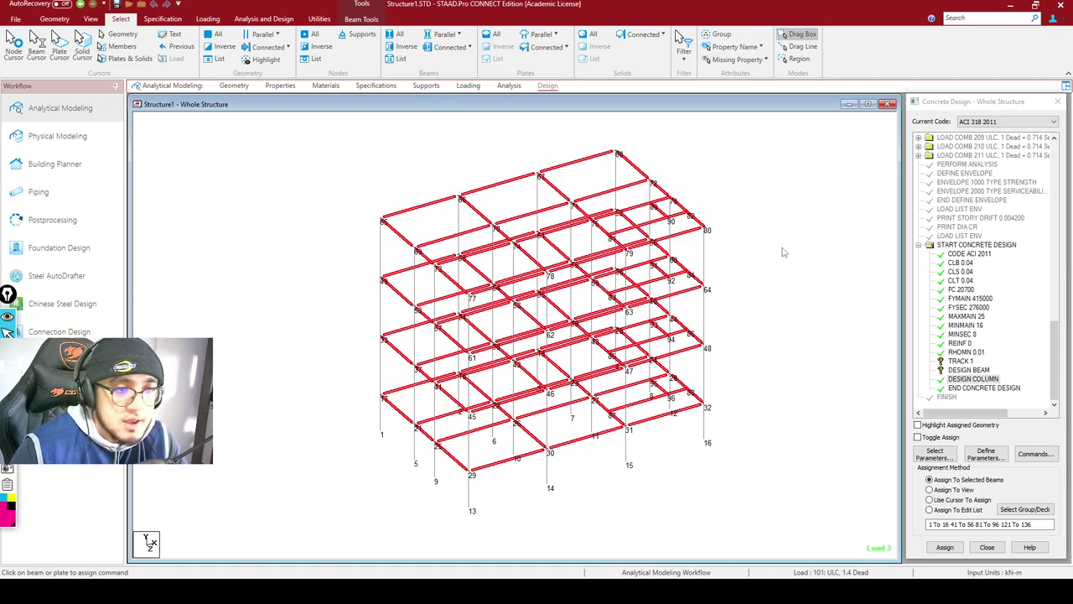
pyautogui.click(797, 236)
pyautogui.click(91, 18)
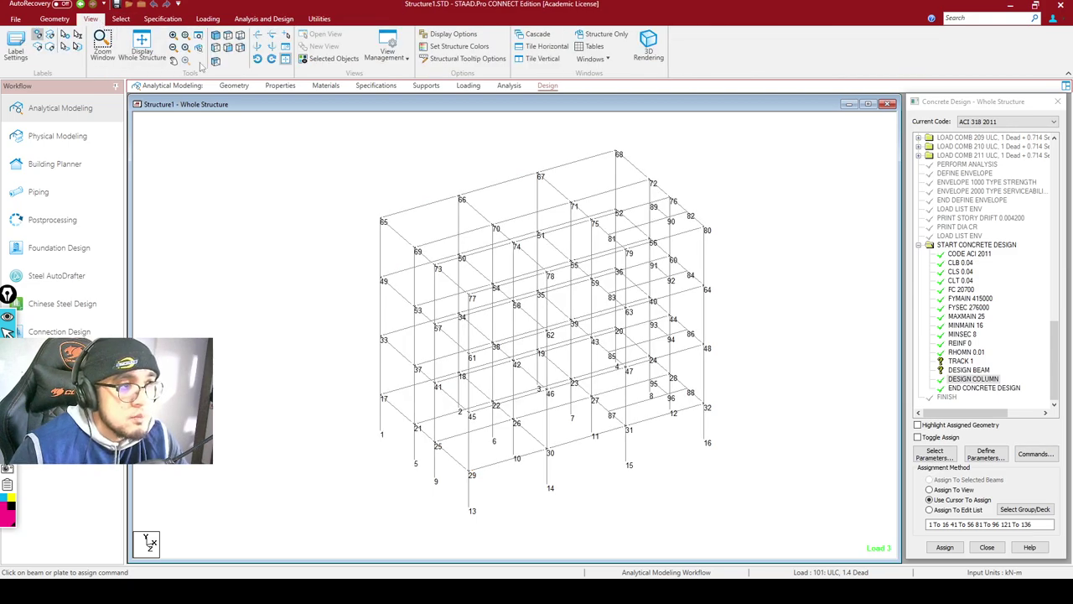
pyautogui.click(227, 47)
pyautogui.moveTo(354, 180); pyautogui.dragTo(788, 207)
pyautogui.keyDown('ctrl'); pyautogui.moveTo(370, 250); pyautogui.dragTo(369, 365); pyautogui.keyUp('ctrl')
pyautogui.keyDown('ctrl'); pyautogui.moveTo(319, 408); pyautogui.dragTo(750, 424); pyautogui.keyUp('ctrl')
pyautogui.click(217, 36)
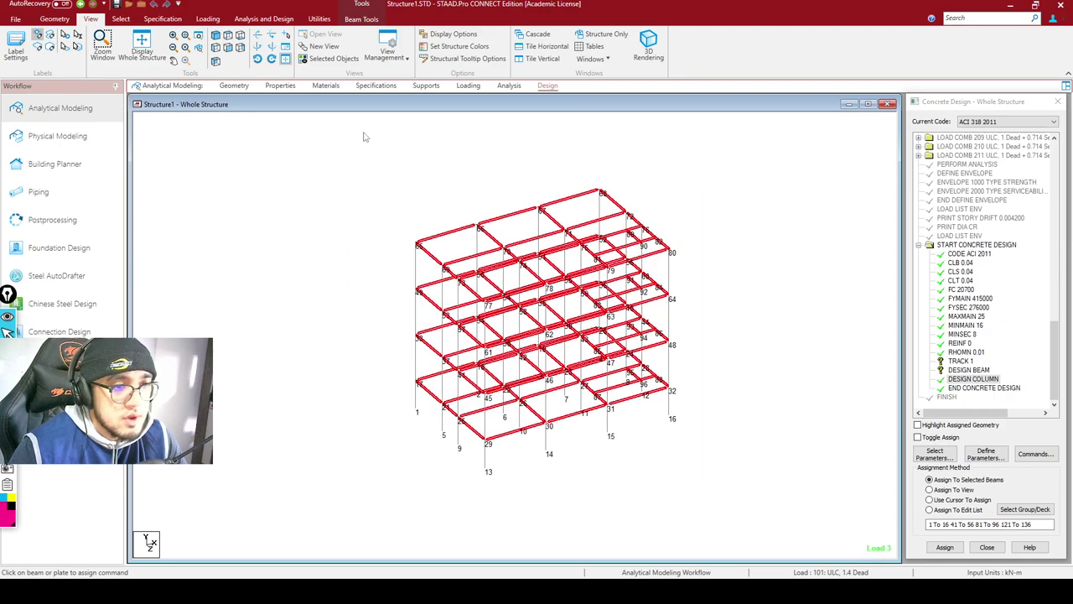
pyautogui.click(973, 378)
pyautogui.click(948, 547)
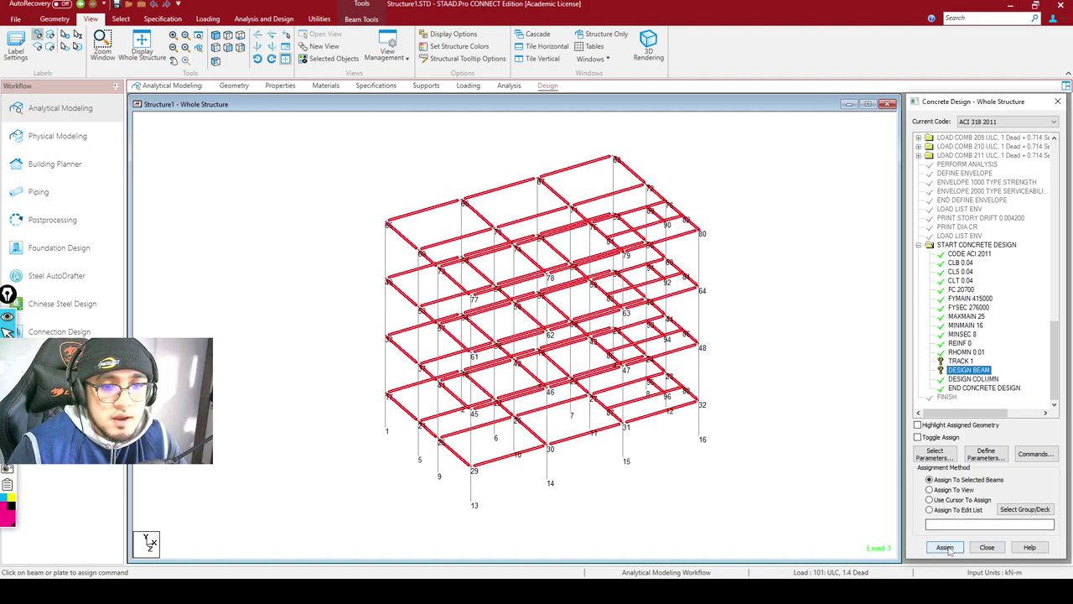
pyautogui.click(993, 357)
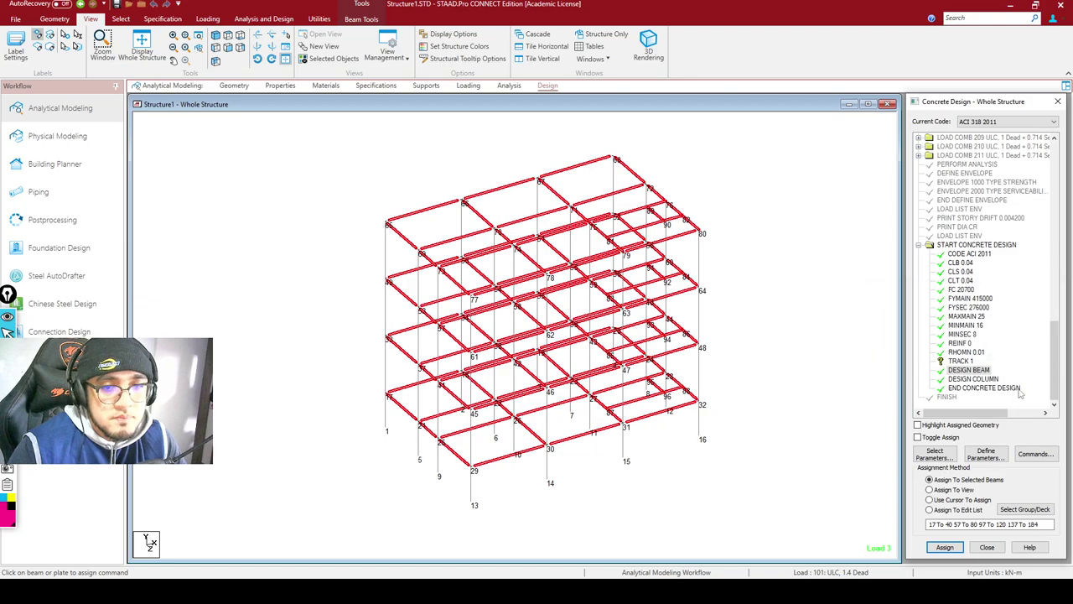
# Assign the TRACK 1 output detail parameter to all members in the view
pyautogui.click(961, 363)
pyautogui.click(953, 491)
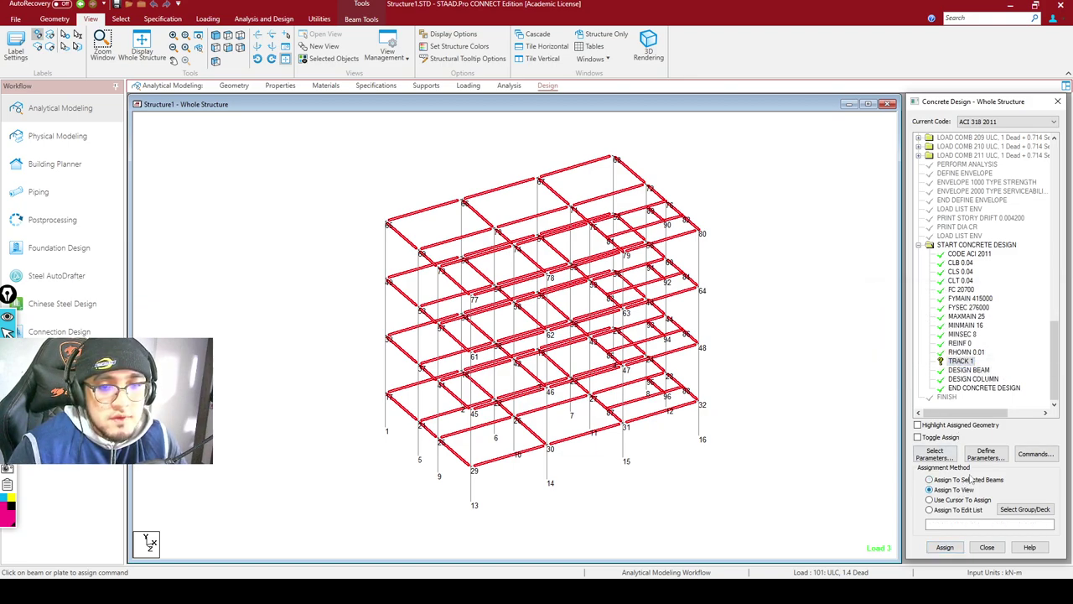
pyautogui.click(946, 547)
pyautogui.click(1007, 359)
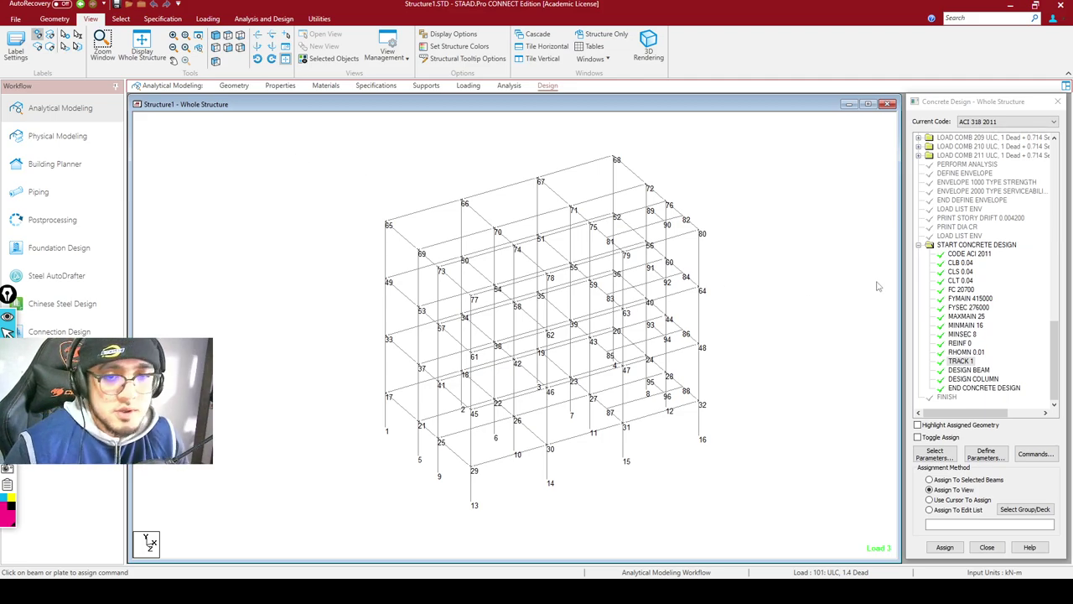
# Close the old output viewer, save the modified structure and run the analysis and design, staying in modeling mode
pyautogui.click(281, 22)
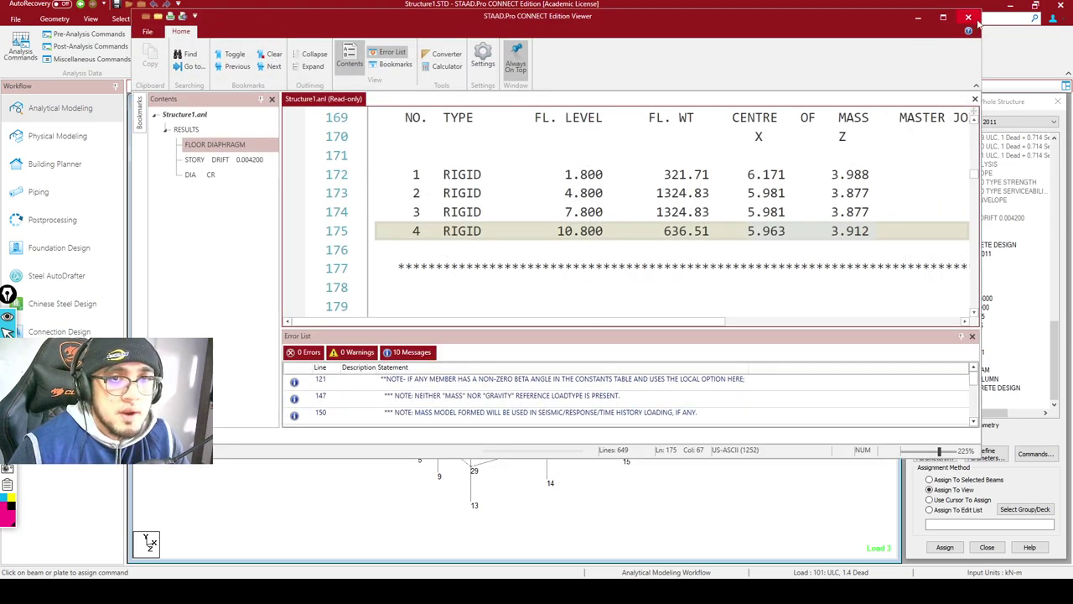
pyautogui.click(970, 18)
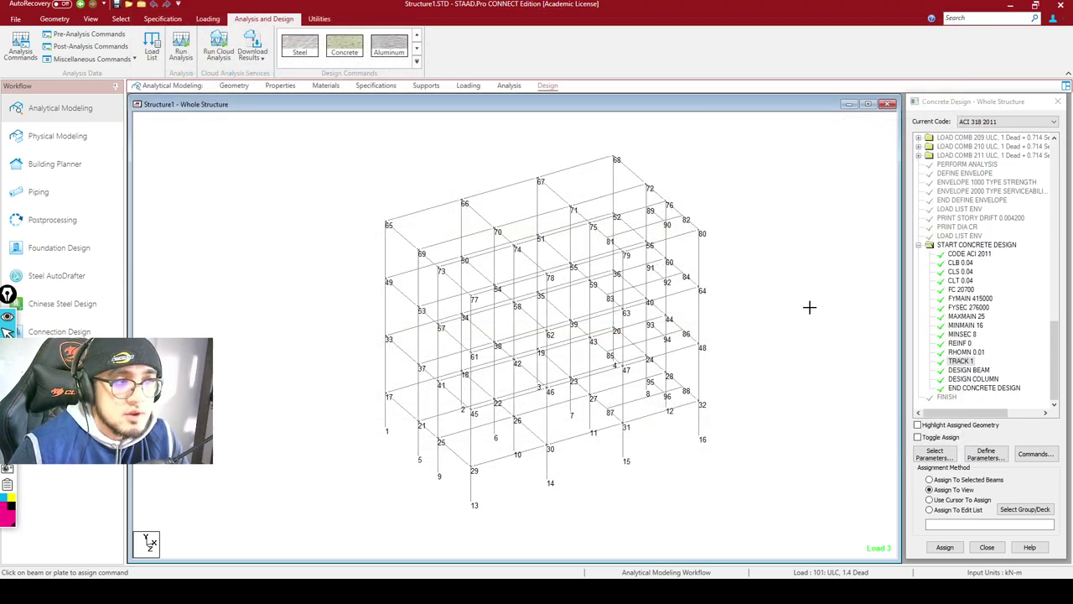
pyautogui.click(181, 47)
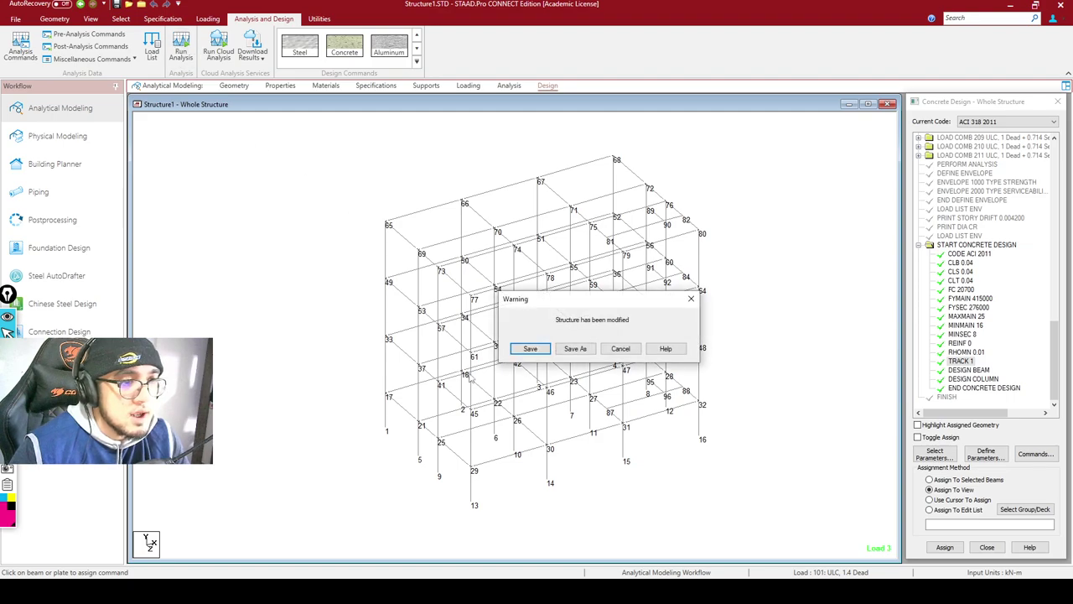
pyautogui.click(534, 351)
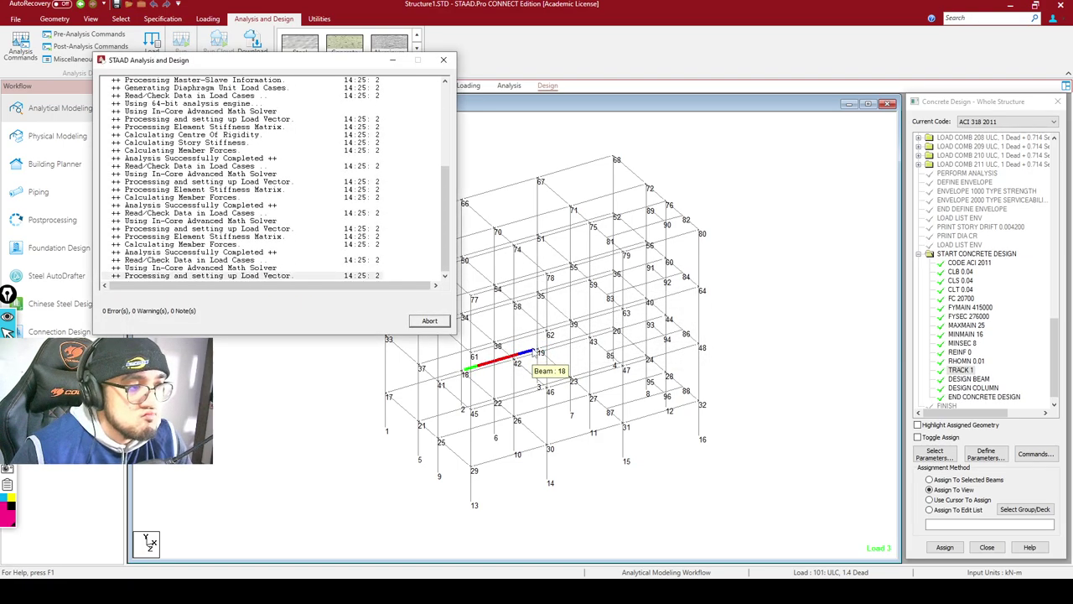
pyautogui.moveTo(299, 59); pyautogui.dragTo(646, 109)
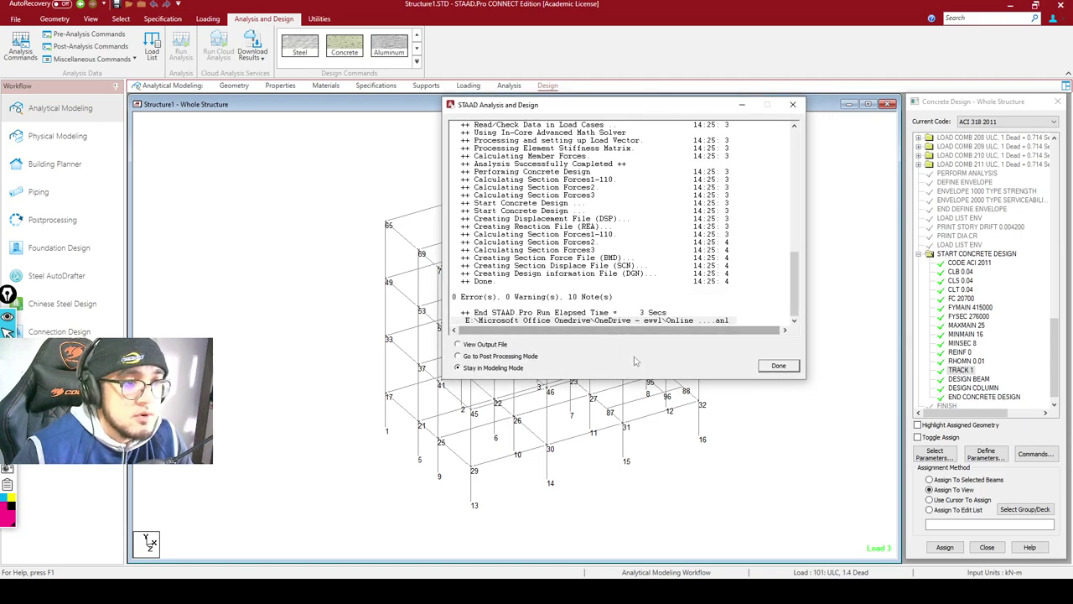
pyautogui.click(779, 367)
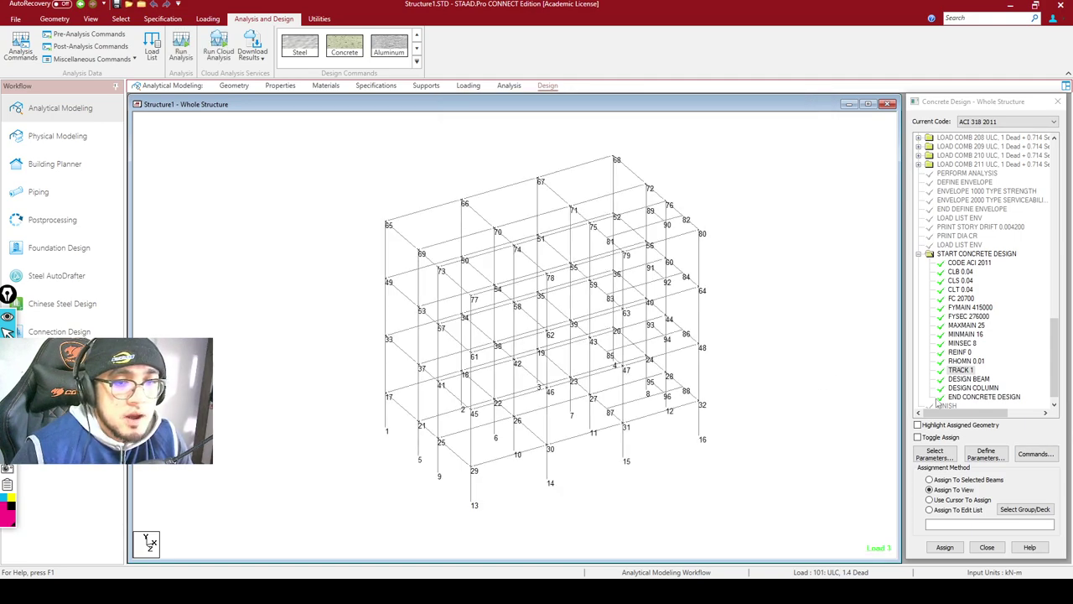
# Check the TRACK 1, CODE ACI 2011 and CLB 0.04 entries among the concrete design commands
pyautogui.click(965, 371)
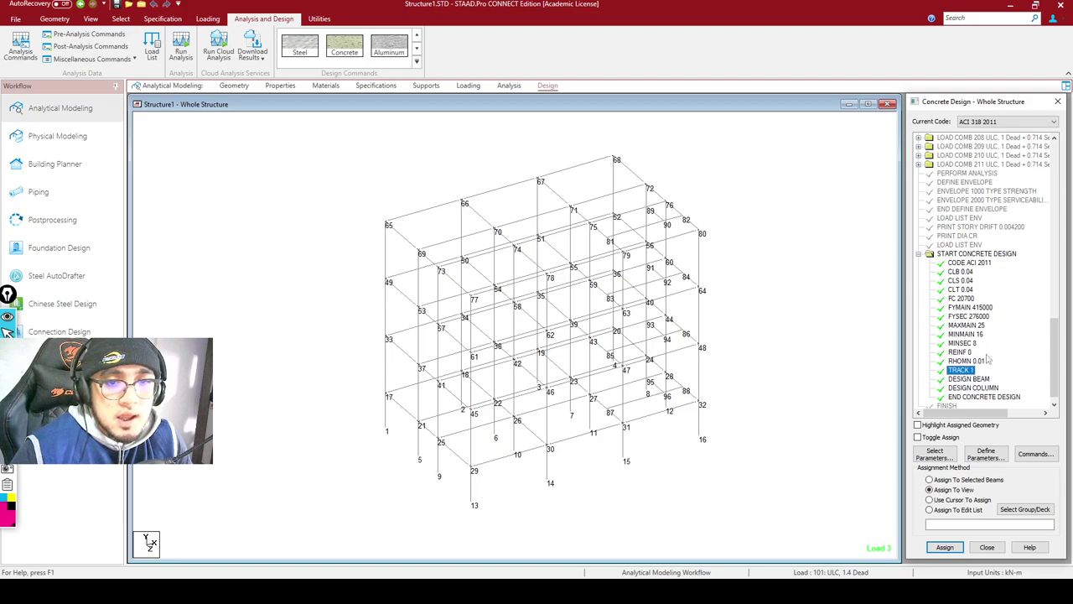
pyautogui.click(980, 263)
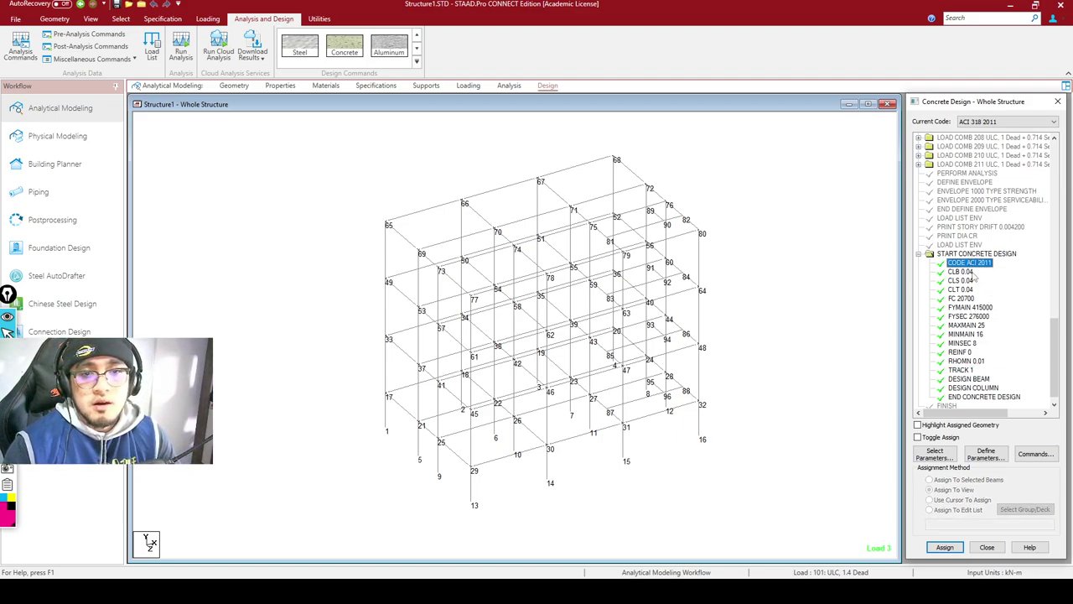
pyautogui.click(961, 272)
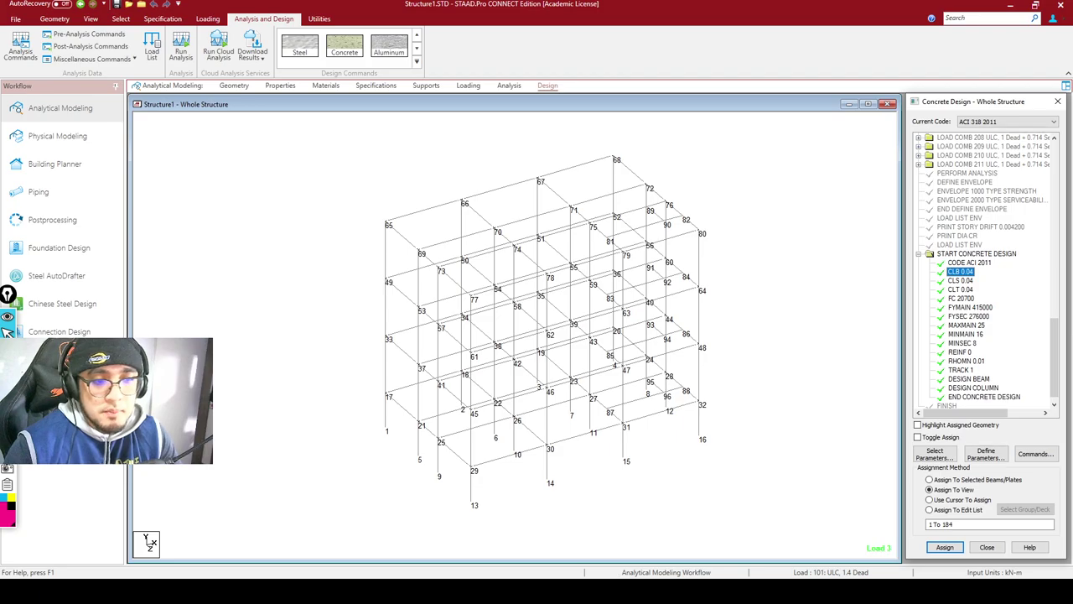
# Look through the structure's command file in the editor, down to its load combinations, and close it
pyautogui.click(318, 19)
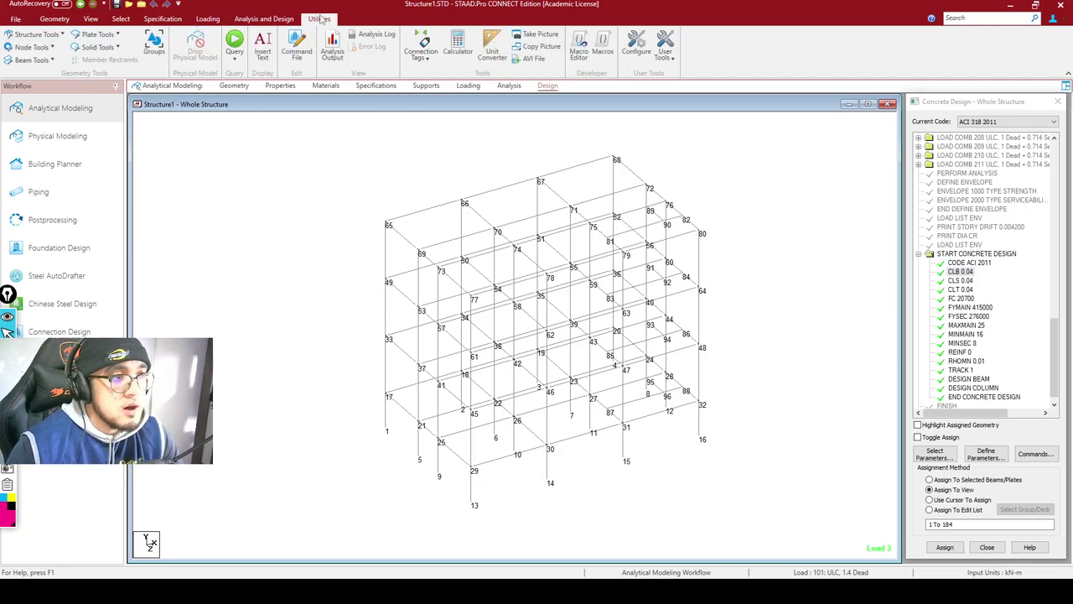
pyautogui.click(304, 43)
pyautogui.click(956, 61)
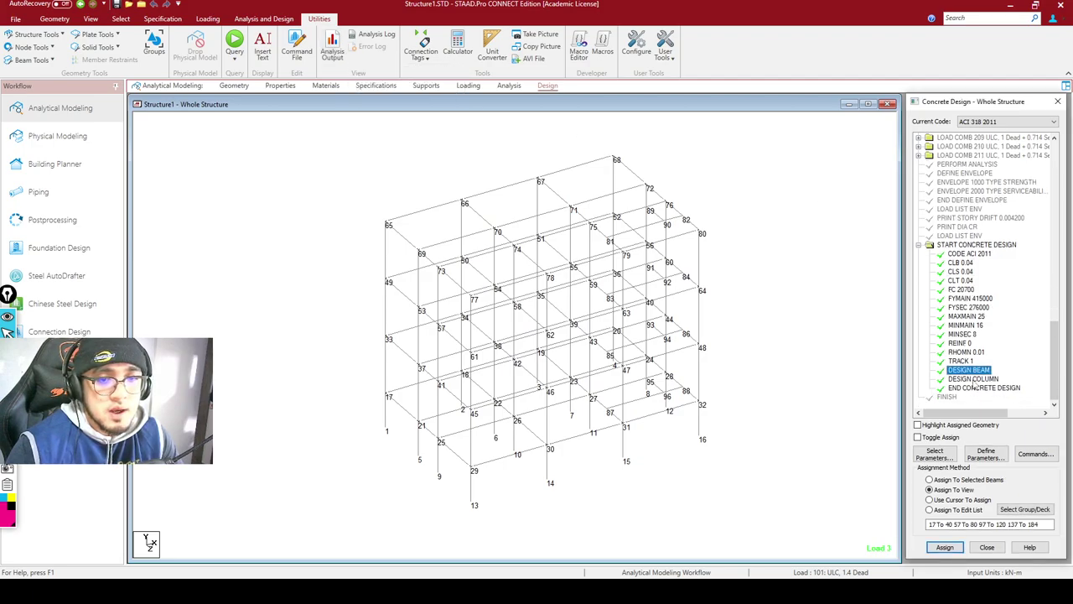
pyautogui.click(289, 46)
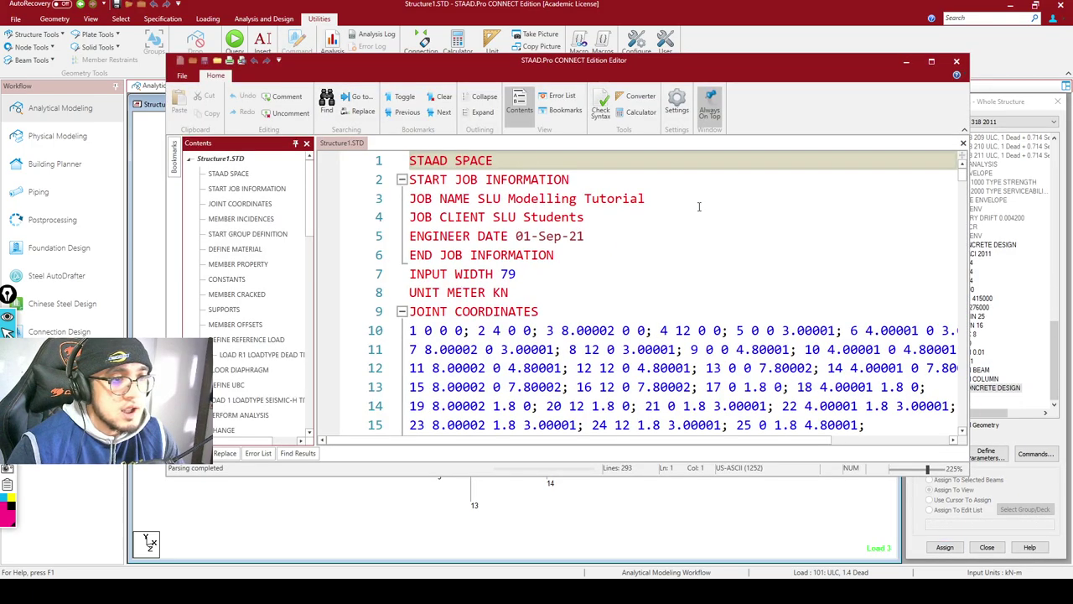
pyautogui.moveTo(963, 176); pyautogui.dragTo(967, 390)
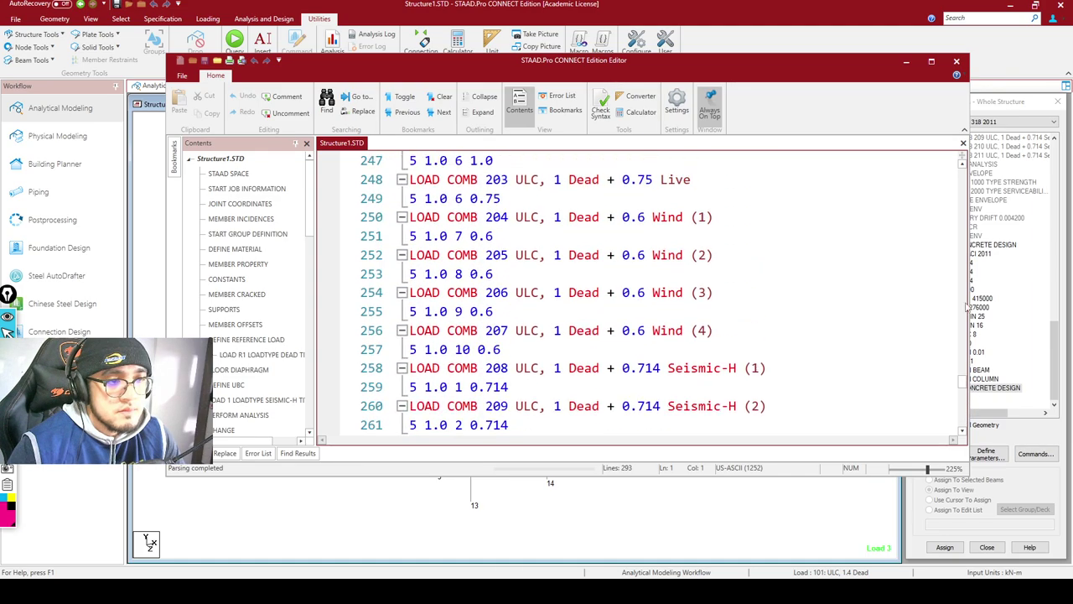
pyautogui.click(956, 62)
# Run the analysis and design again and open the output file
pyautogui.click(264, 18)
pyautogui.click(180, 44)
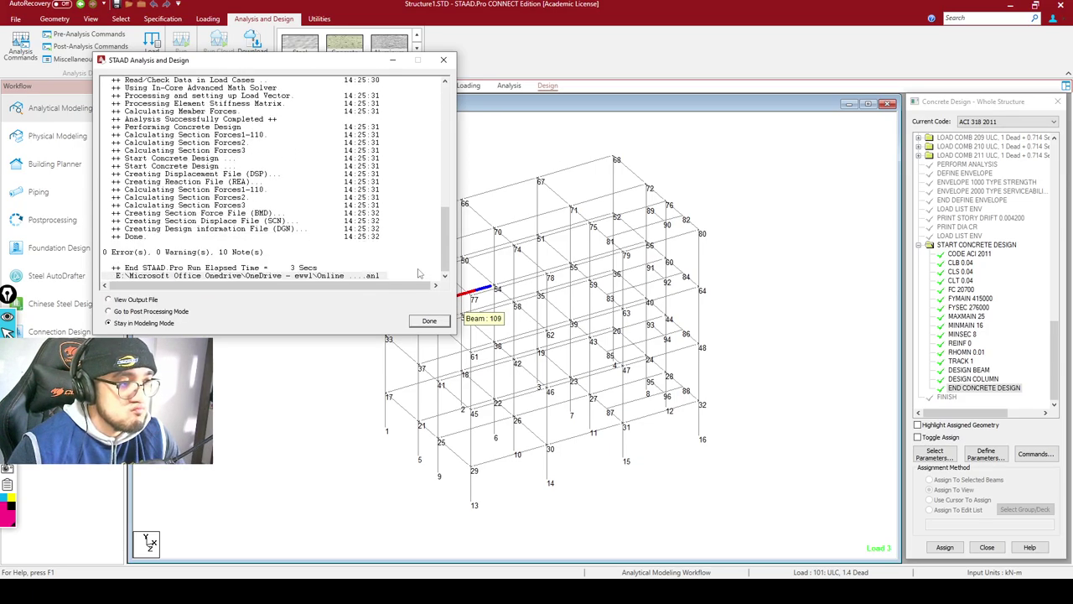
pyautogui.click(429, 321)
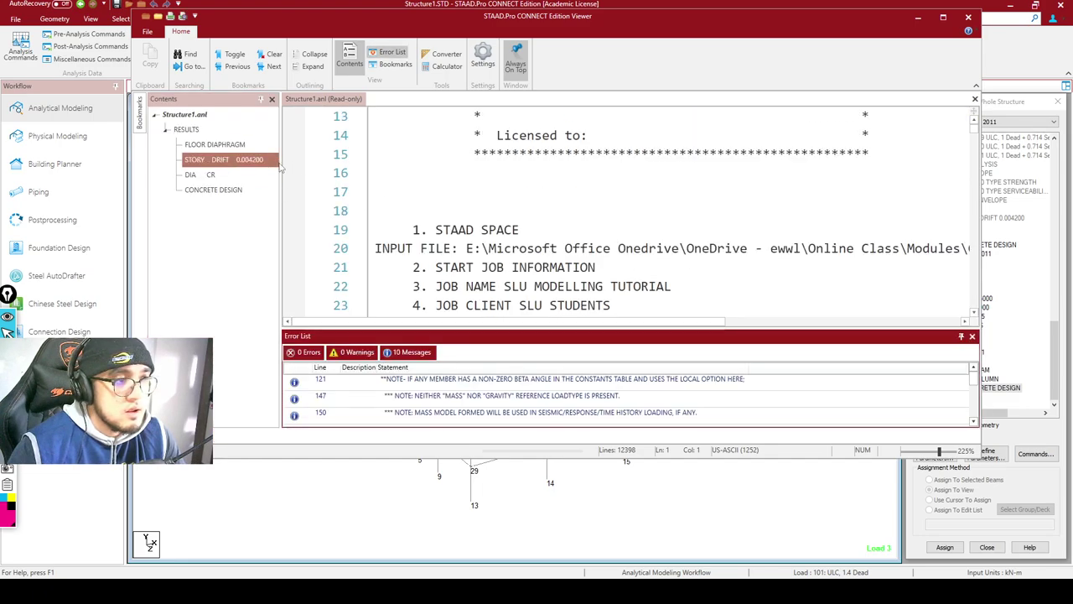
# Examine the flexural and shear design results of beam 17 in the output file's concrete design section
pyautogui.click(243, 191)
pyautogui.scroll(-14, 767, 199)
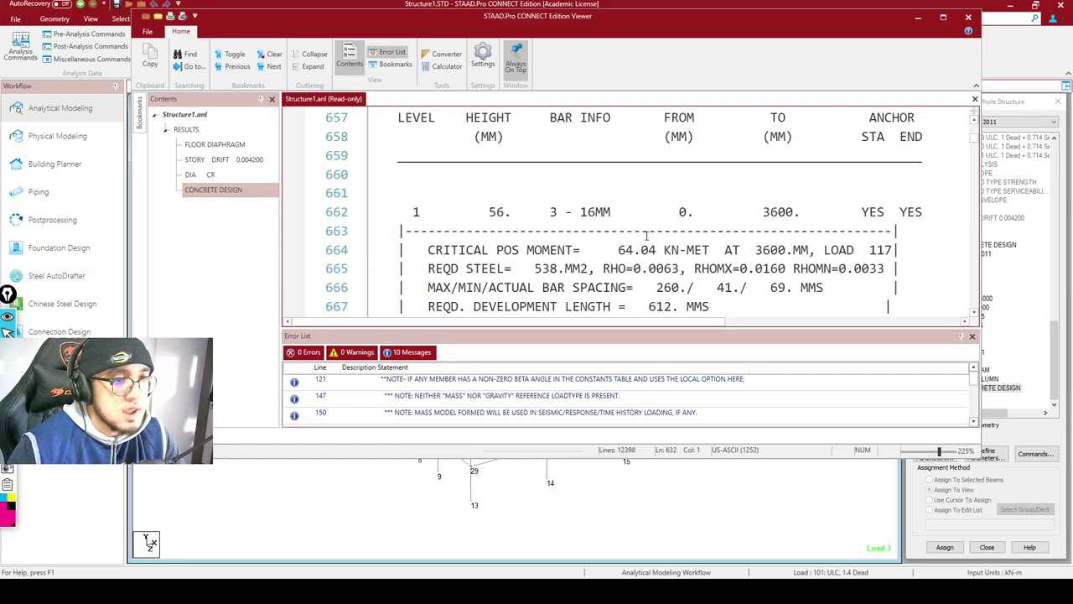
pyautogui.keyDown('ctrl'); pyautogui.scroll(-3, 767, 199); pyautogui.keyUp('ctrl')
pyautogui.scroll(5, 597, 214)
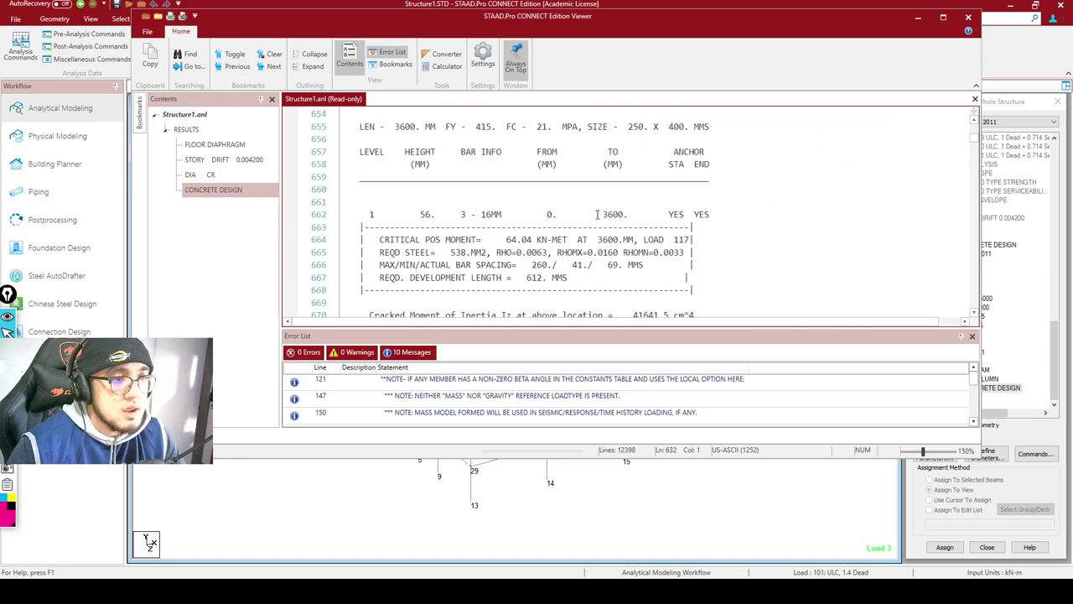
pyautogui.scroll(9, 640, 215)
pyautogui.scroll(-19, 644, 206)
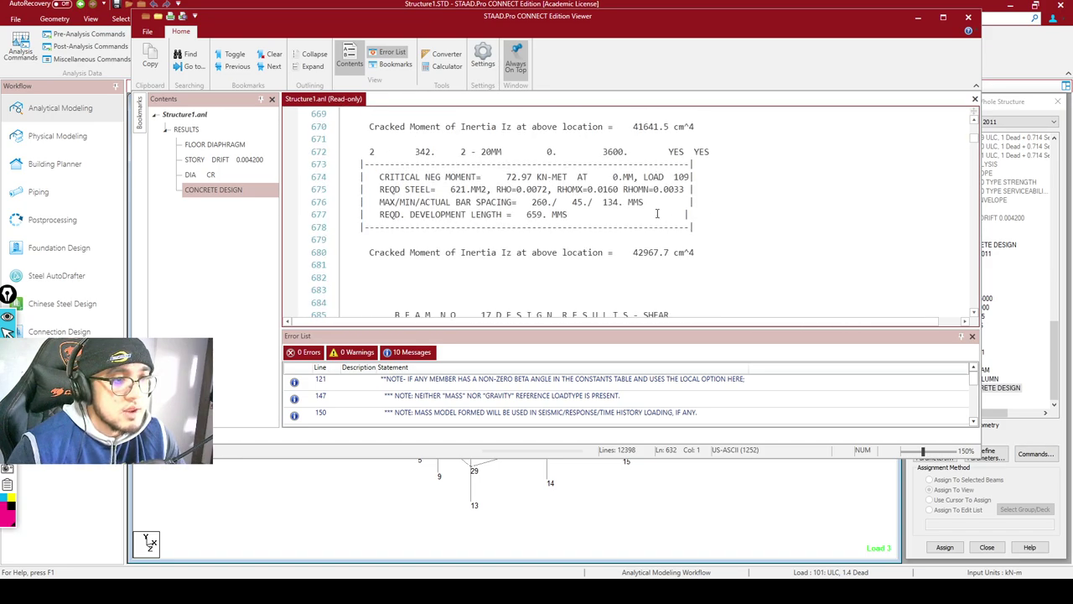
pyautogui.scroll(-3, 645, 199)
pyautogui.scroll(7, 650, 201)
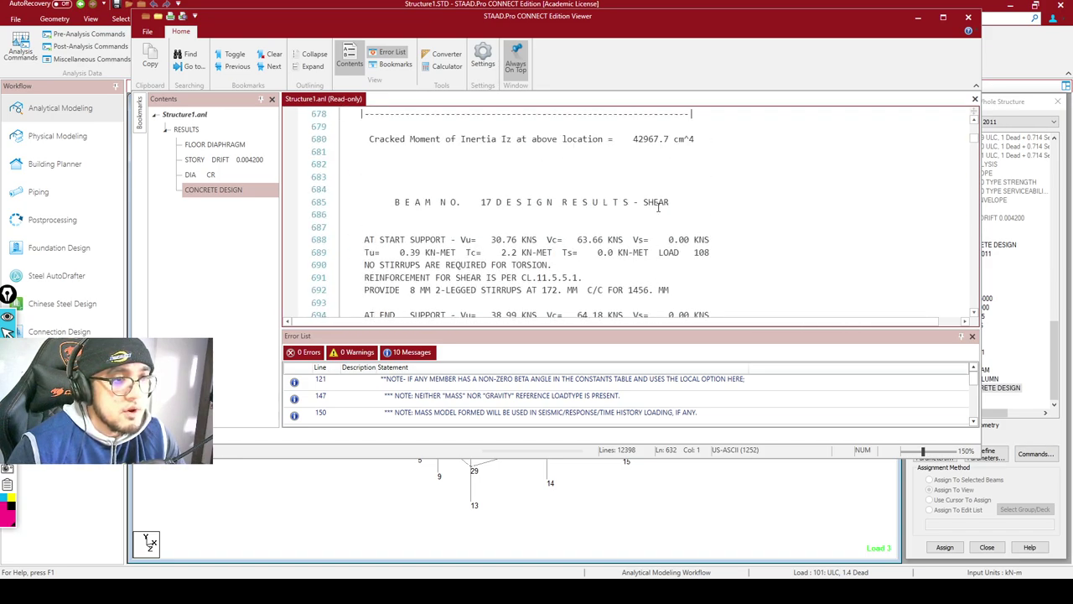
# Enlarge the output viewer window and review beam 17's size, bar information and flexural results down to its reinforcement sketch
pyautogui.moveTo(589, 20); pyautogui.dragTo(552, 10)
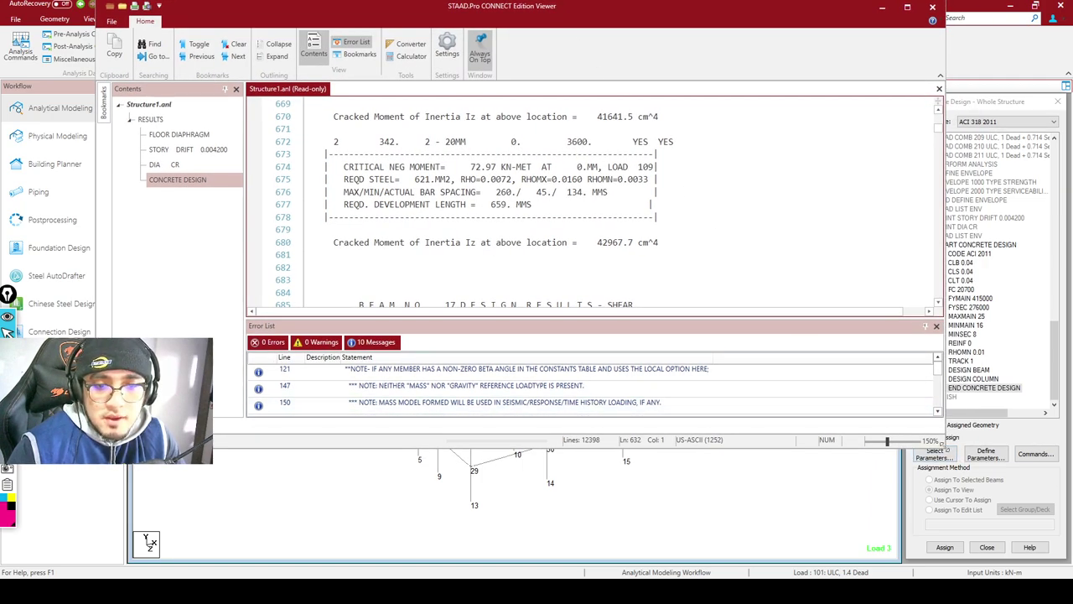
pyautogui.moveTo(941, 444); pyautogui.dragTo(1010, 530)
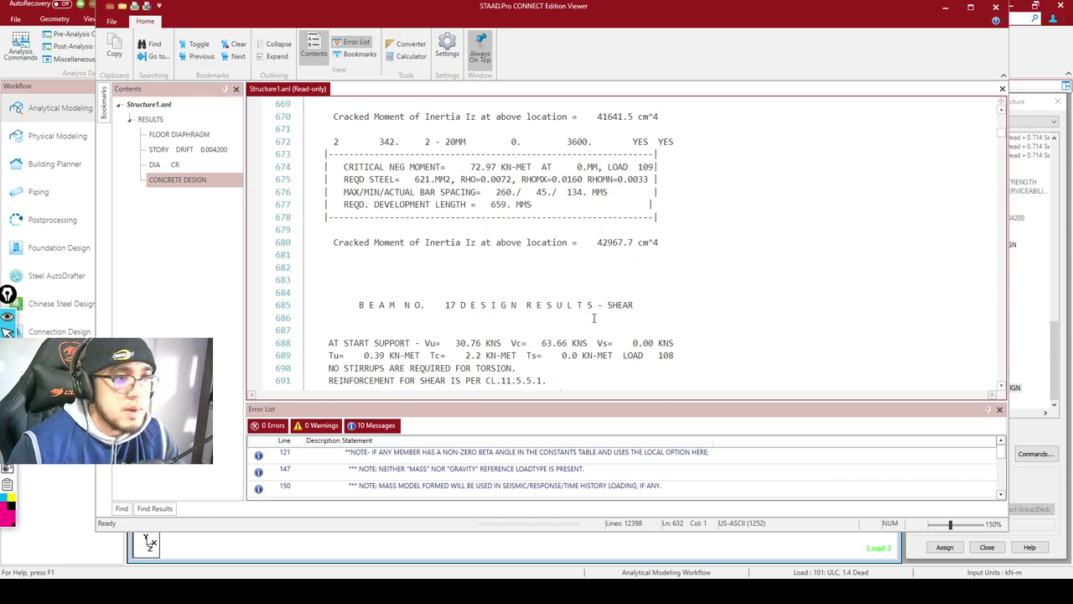
pyautogui.scroll(10, 665, 168)
pyautogui.scroll(-1, 666, 168)
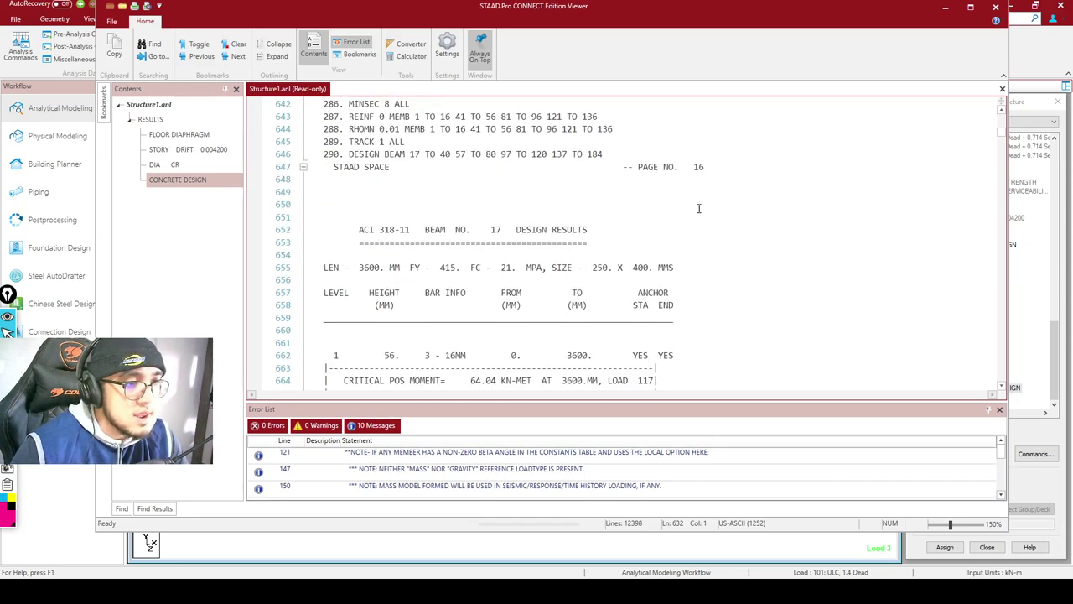
pyautogui.scroll(-3, 458, 229)
pyautogui.scroll(2, 468, 192)
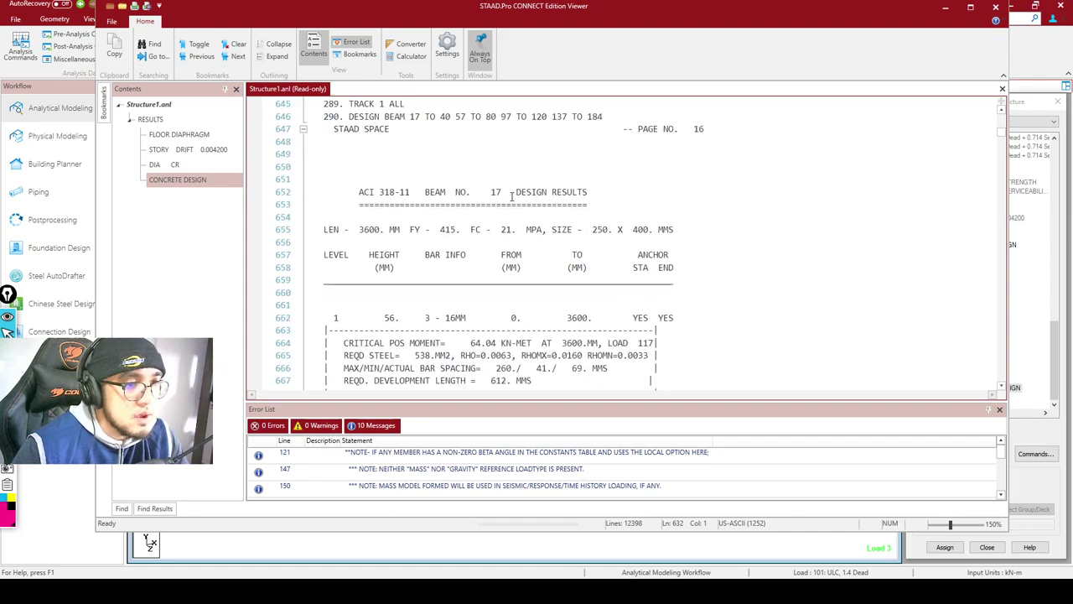
pyautogui.scroll(-3, 474, 180)
pyautogui.scroll(2, 518, 119)
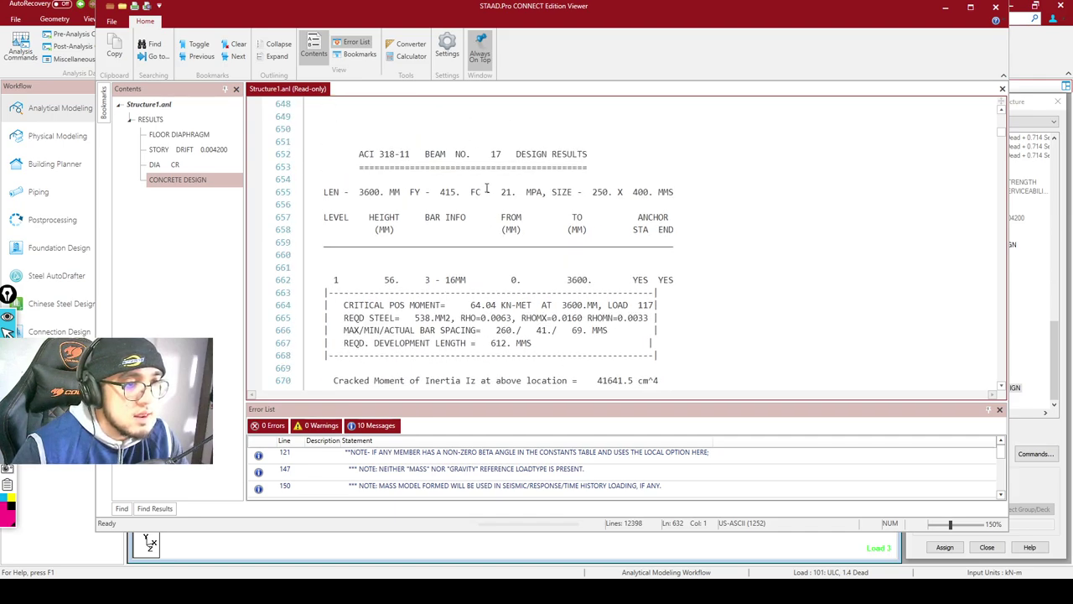
pyautogui.click(484, 153)
pyautogui.scroll(-18, 503, 206)
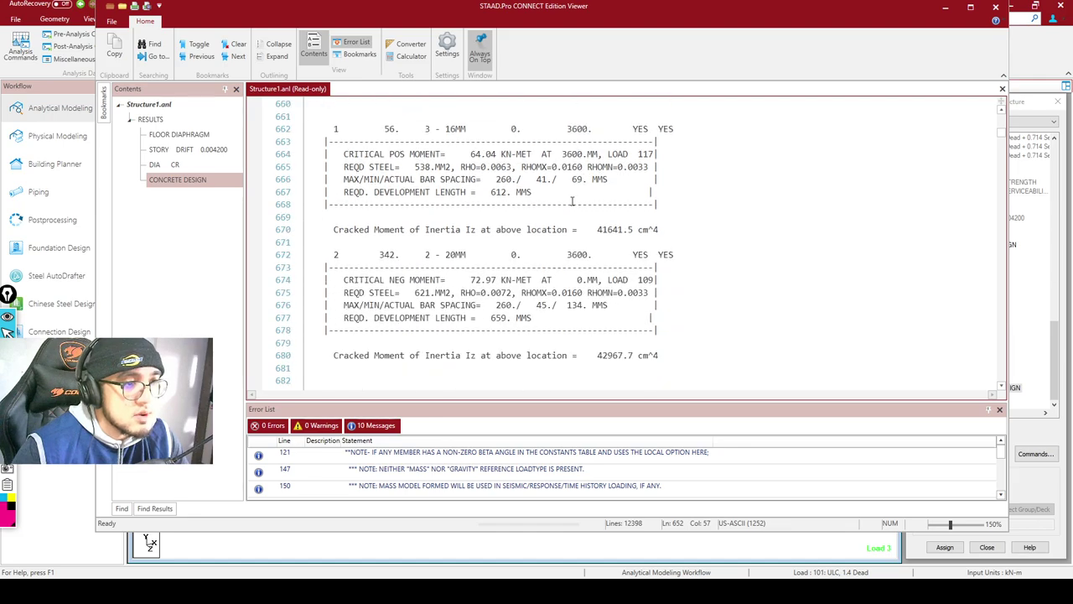
pyautogui.scroll(-1, 593, 204)
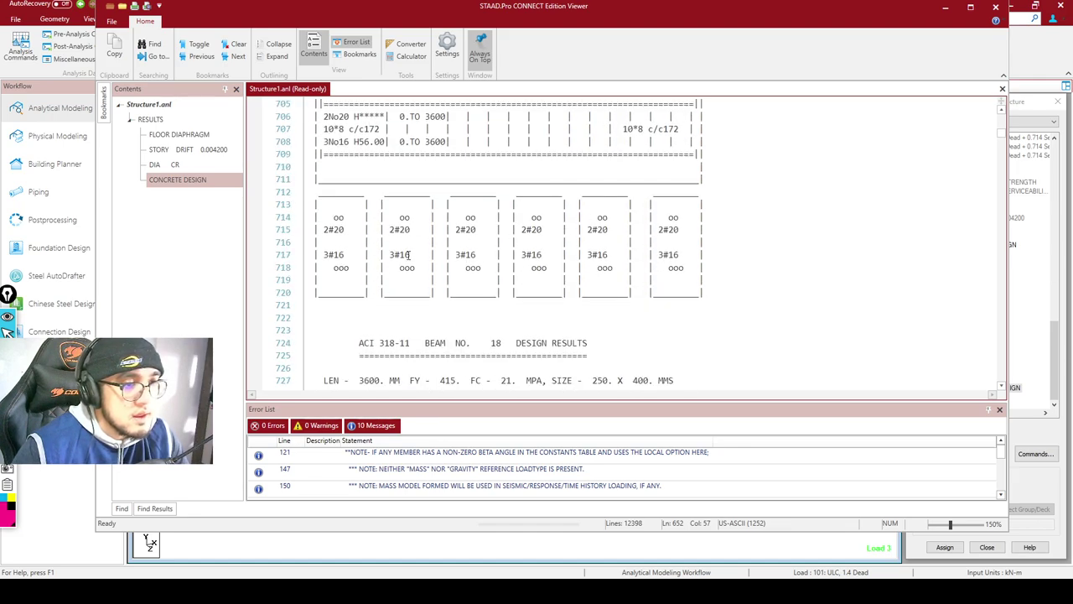
# Examine the upper and lower bar arrangement in beam 17's cross-section sketches
pyautogui.click(344, 217)
pyautogui.scroll(2, 366, 229)
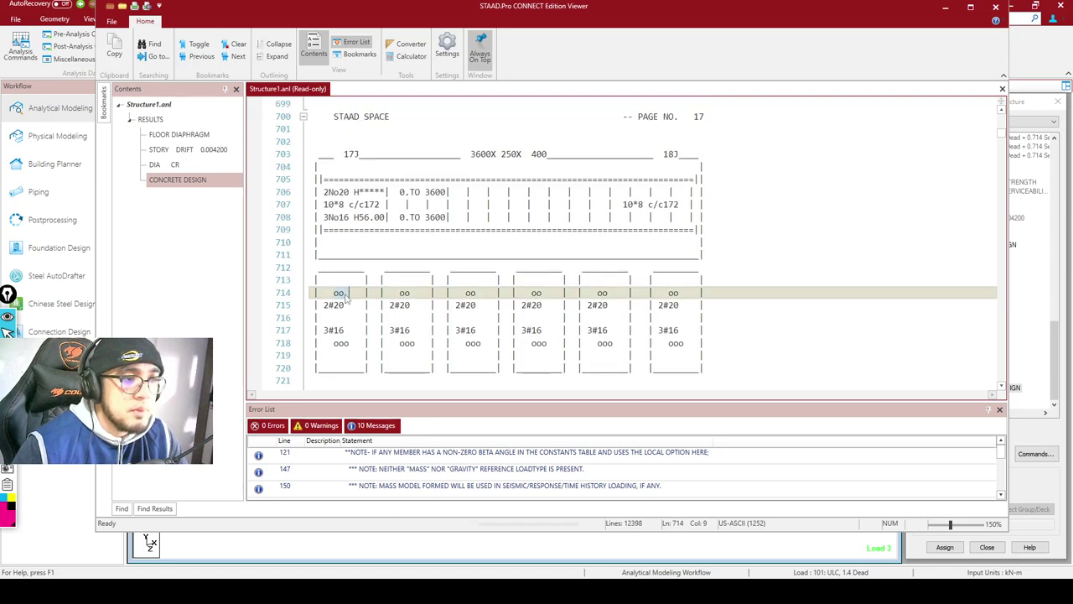
pyautogui.scroll(-1, 365, 229)
pyautogui.keyDown('ctrl'); pyautogui.scroll(5, 366, 229); pyautogui.keyUp('ctrl')
pyautogui.scroll(1, 461, 193)
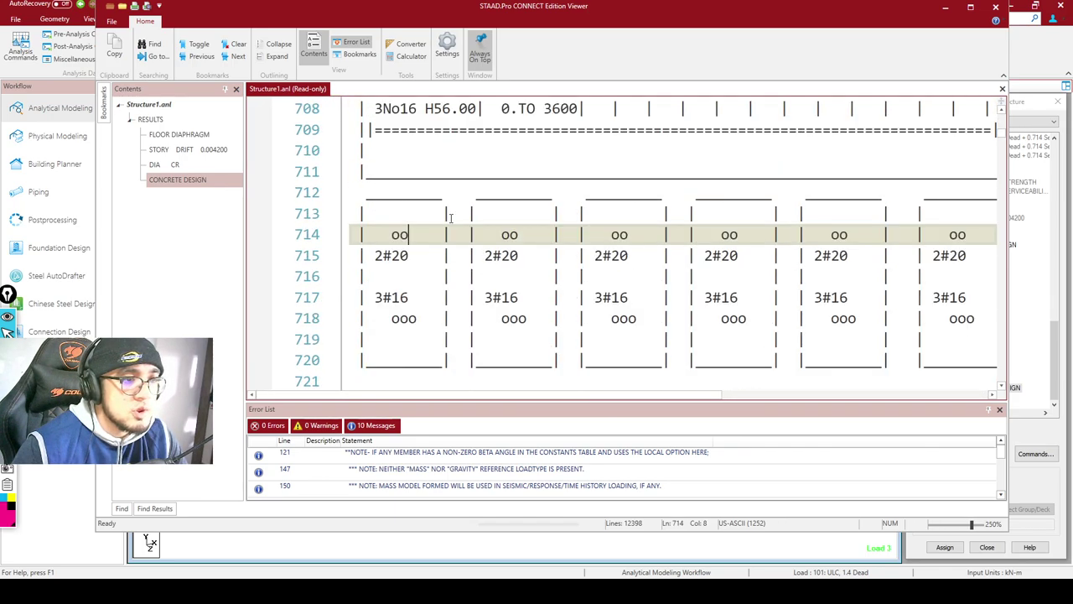
pyautogui.click(410, 235)
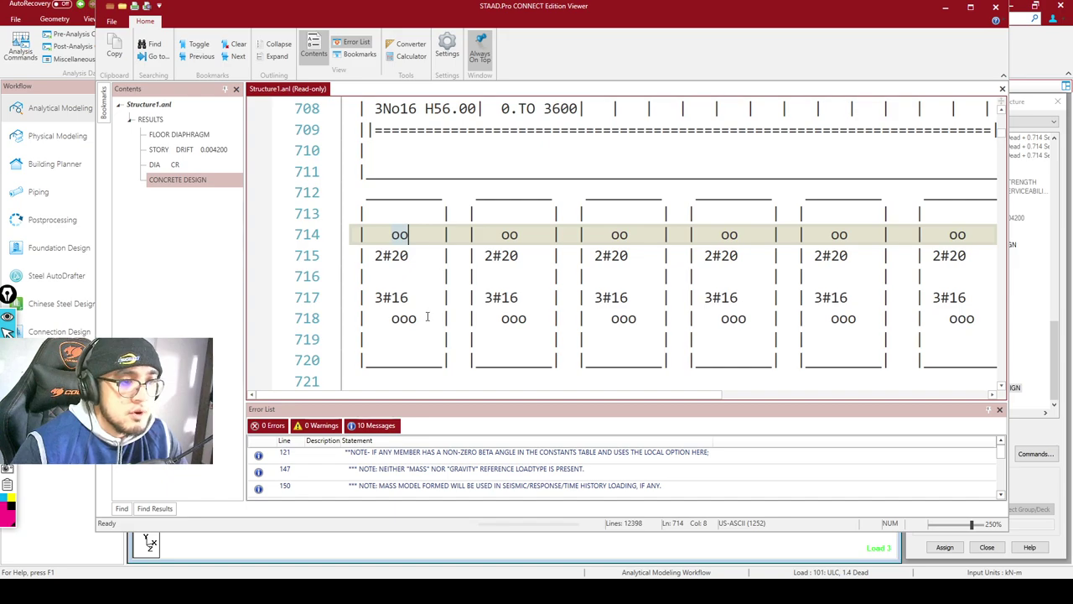
pyautogui.click(392, 319)
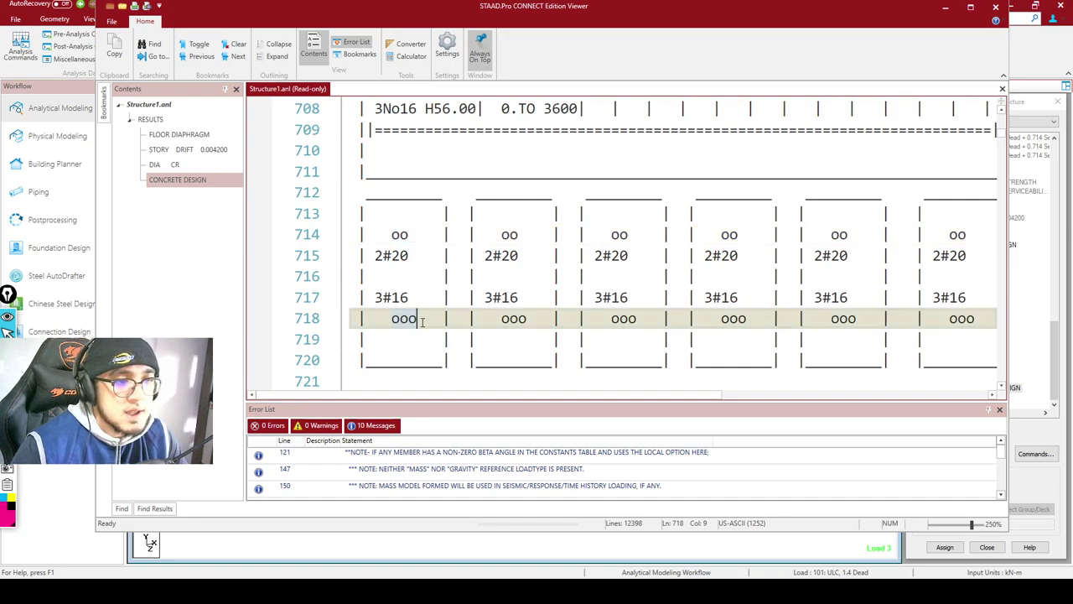
pyautogui.click(433, 323)
pyautogui.keyDown('ctrl'); pyautogui.scroll(-3, 746, 220); pyautogui.keyUp('ctrl')
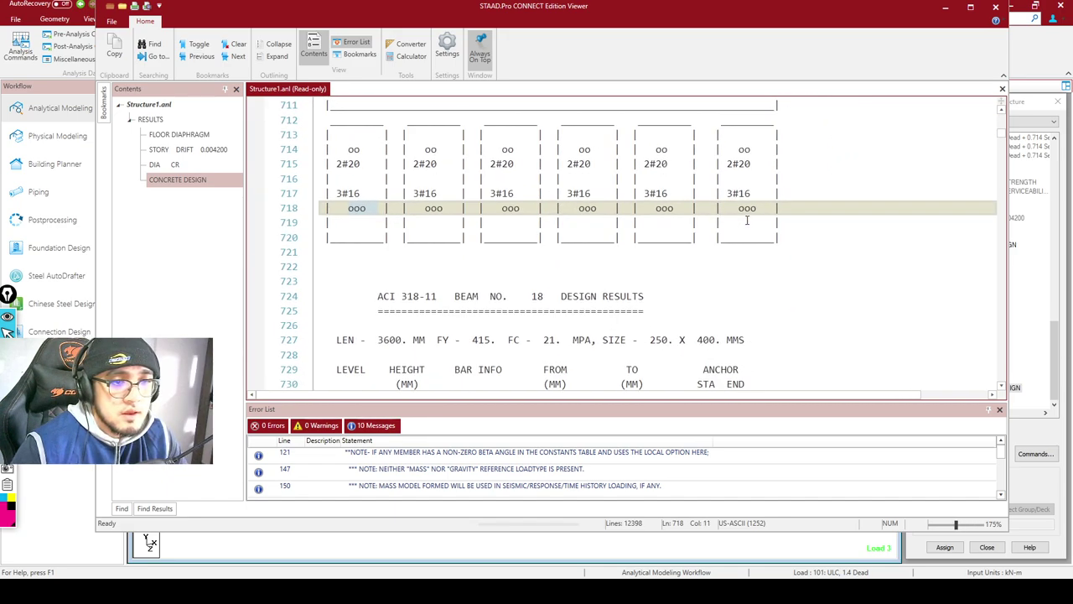
pyautogui.scroll(2, 577, 238)
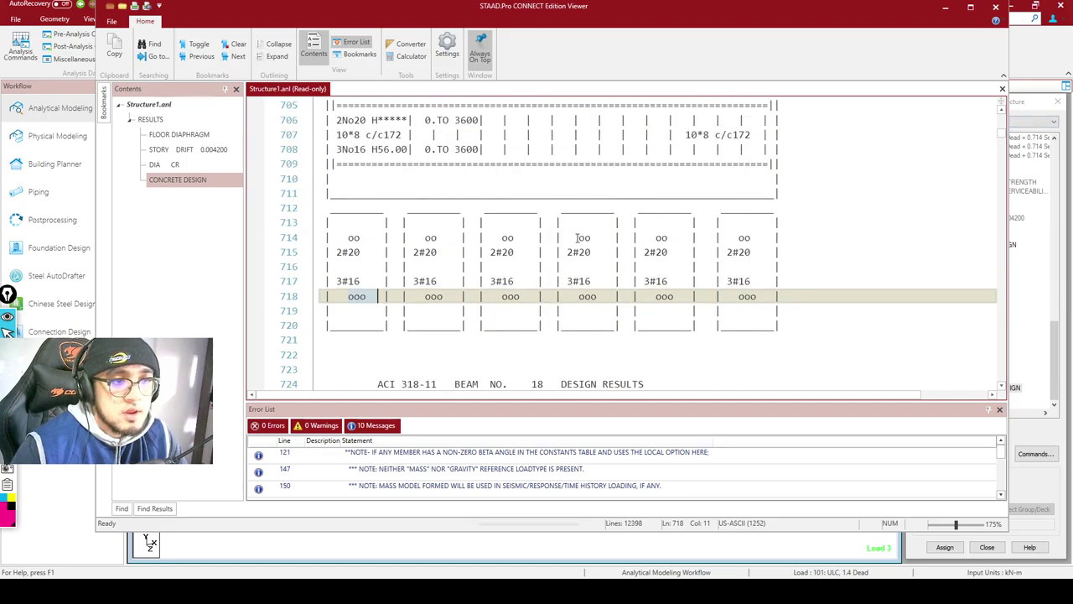
# Go to the column design results near the end of the output file and find the start of column 84's results
pyautogui.moveTo(1005, 137); pyautogui.dragTo(1022, 360)
pyautogui.scroll(3, 680, 286)
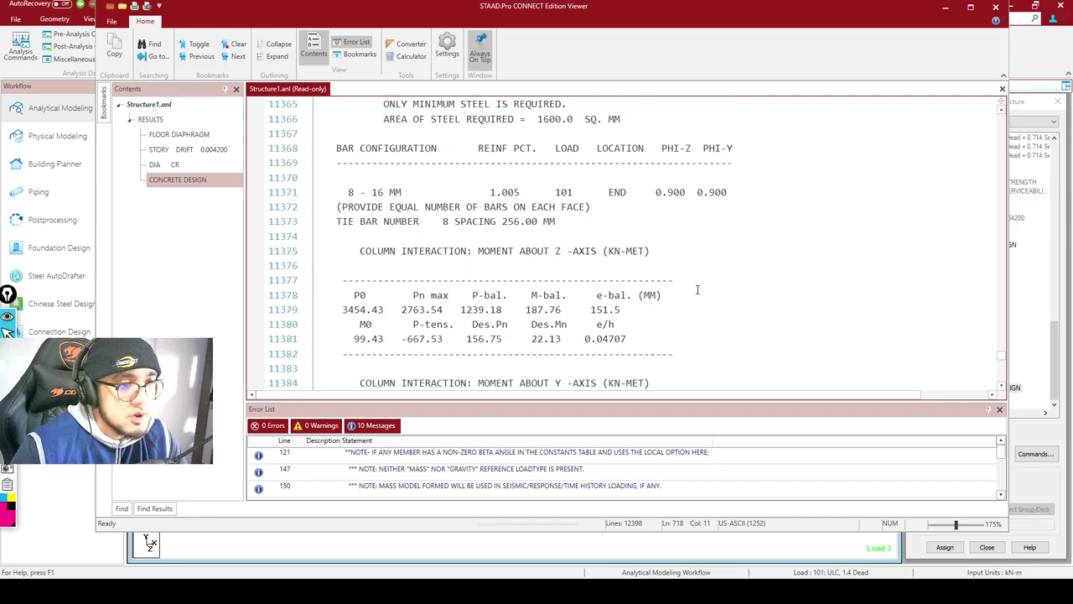
pyautogui.scroll(-2, 587, 243)
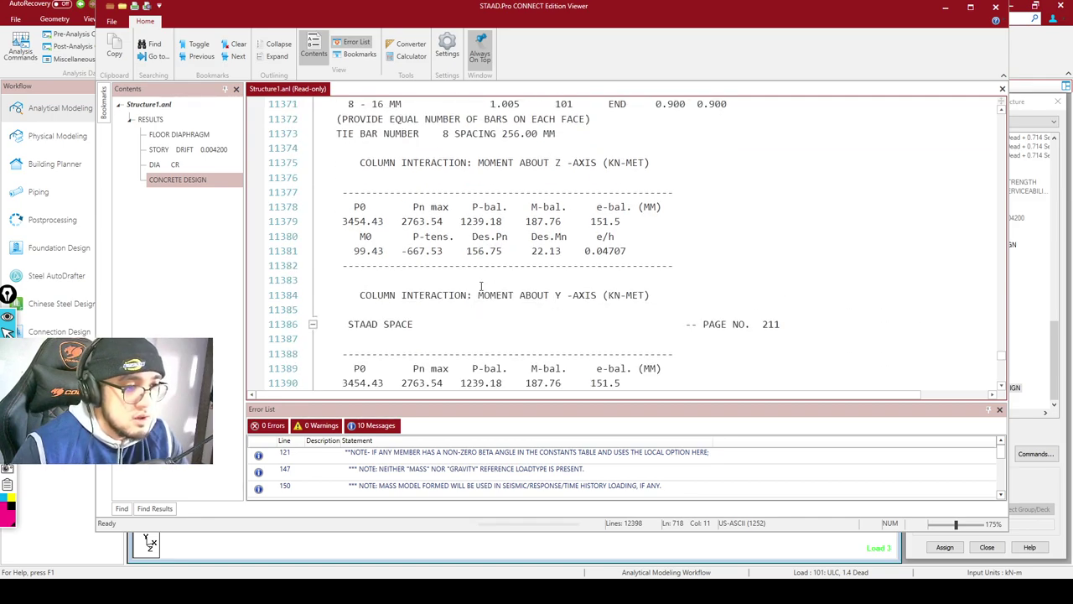
pyautogui.scroll(9, 482, 286)
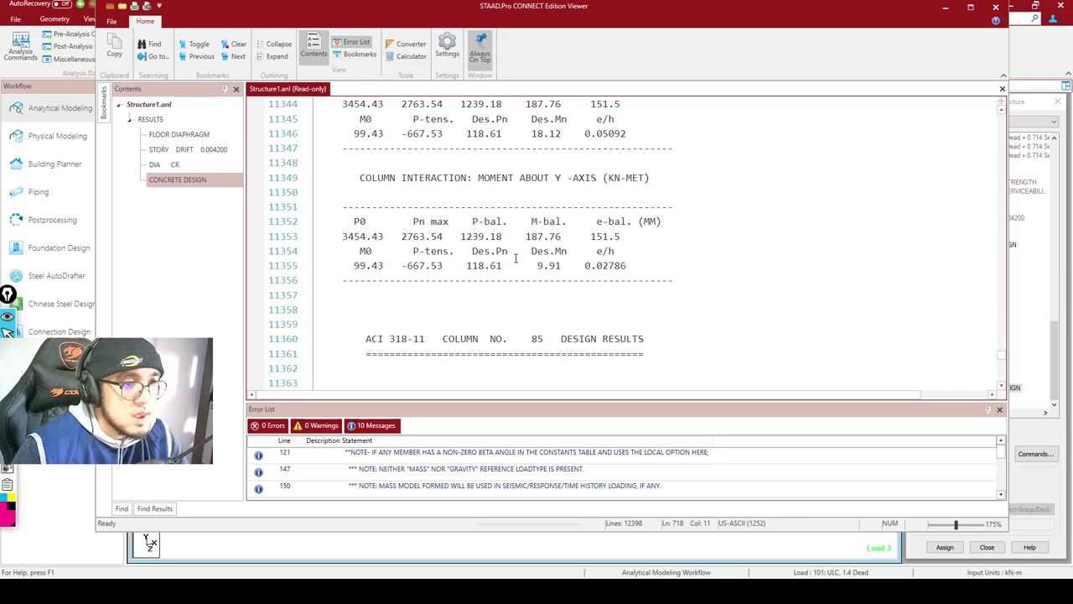
pyautogui.scroll(4, 516, 257)
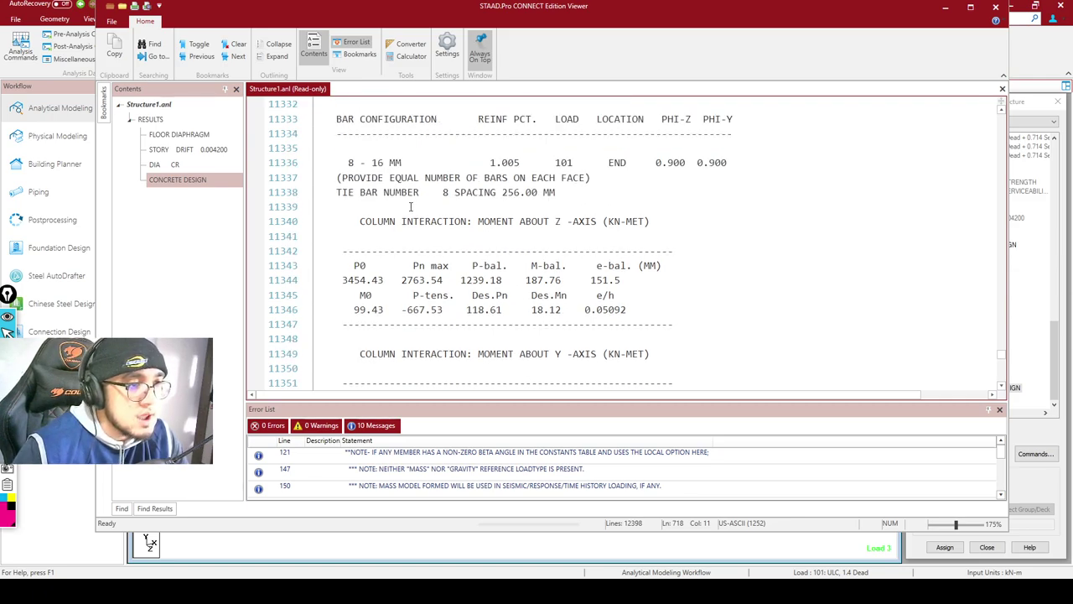
pyautogui.scroll(3, 411, 206)
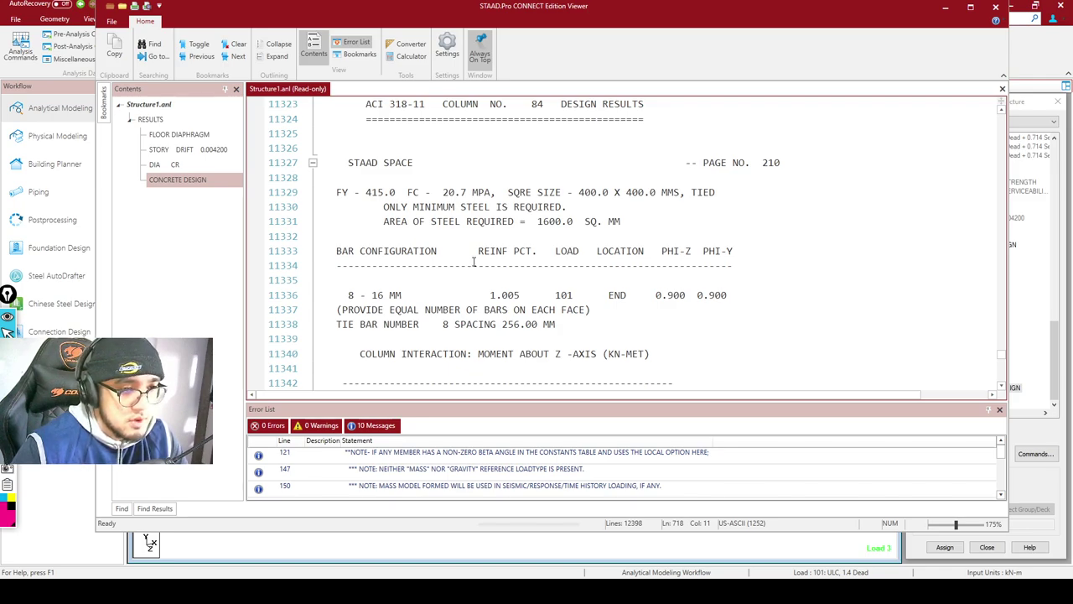
pyautogui.scroll(3, 534, 293)
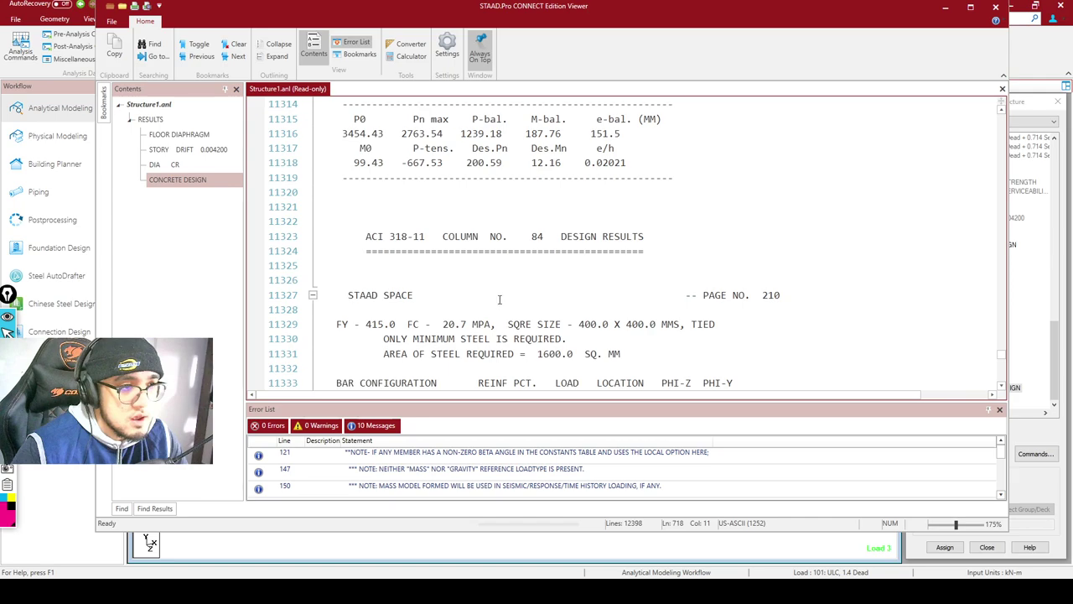
# Check column 84's required steel area, bar configuration and tie spacing
pyautogui.scroll(-1, 513, 260)
pyautogui.click(533, 192)
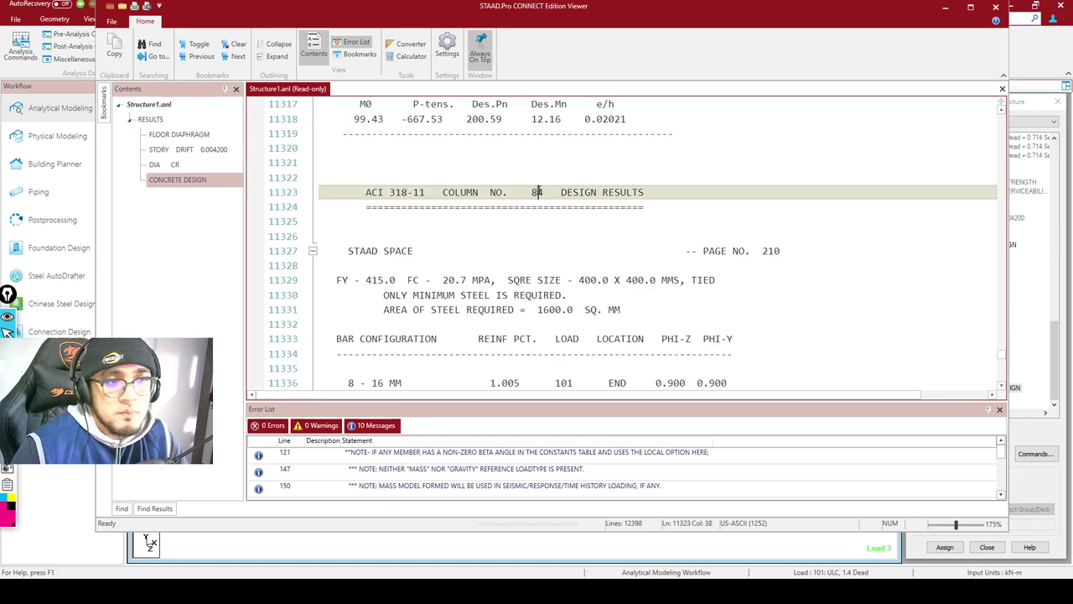
pyautogui.scroll(-1, 575, 183)
pyautogui.scroll(-2, 575, 184)
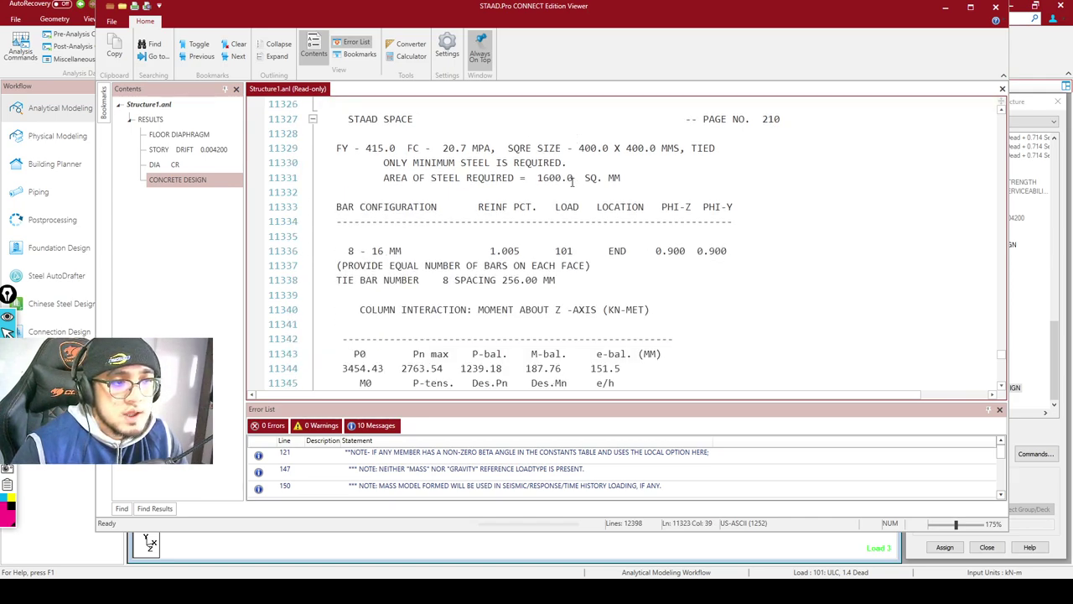
pyautogui.click(349, 251)
pyautogui.moveTo(350, 251); pyautogui.dragTo(409, 252)
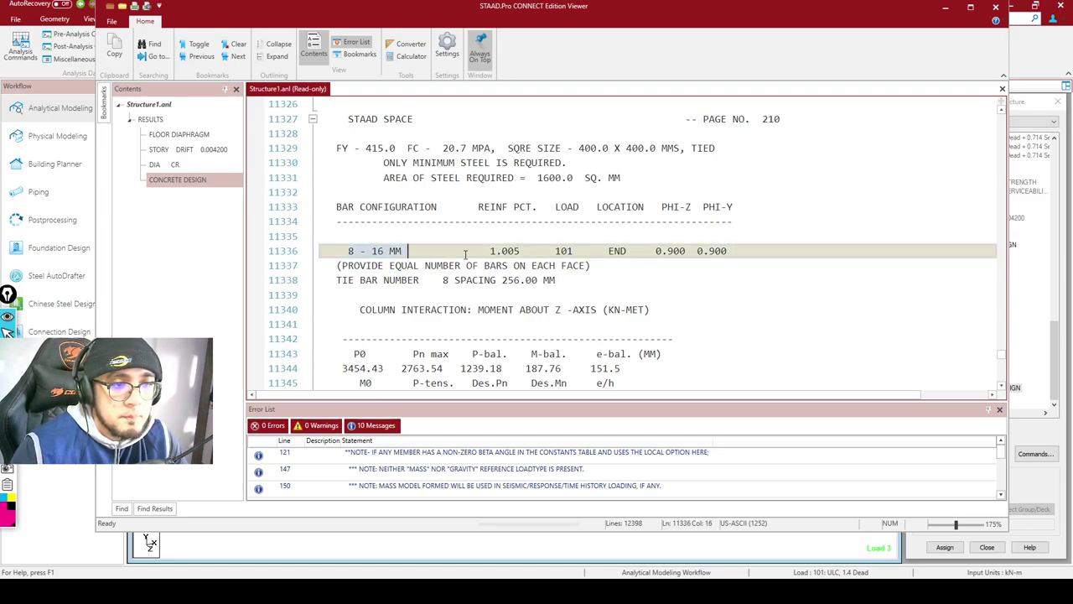
pyautogui.scroll(-7, 465, 254)
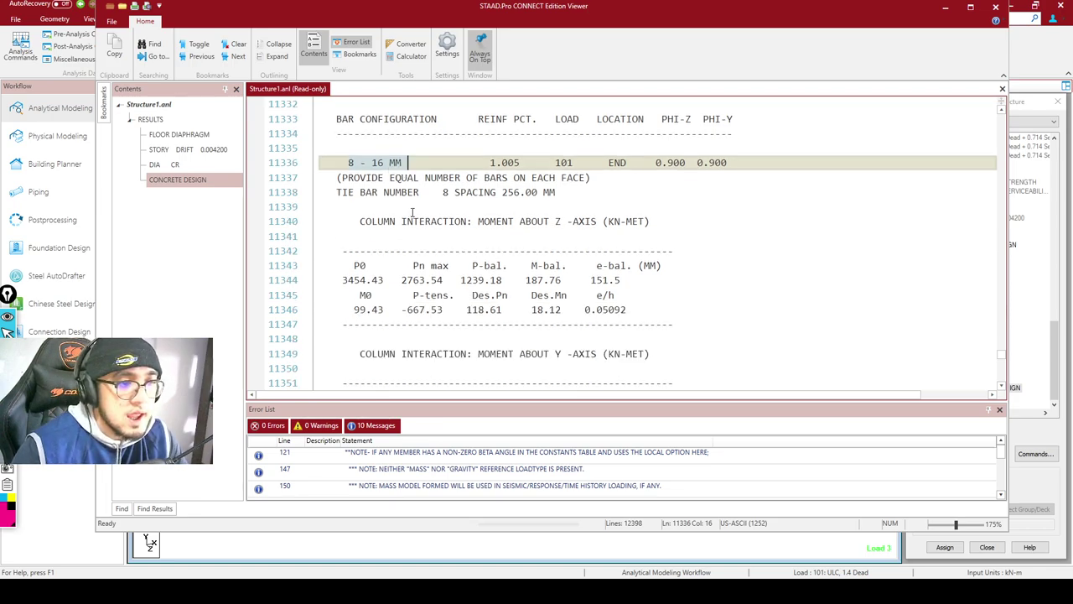
pyautogui.scroll(-2, 463, 213)
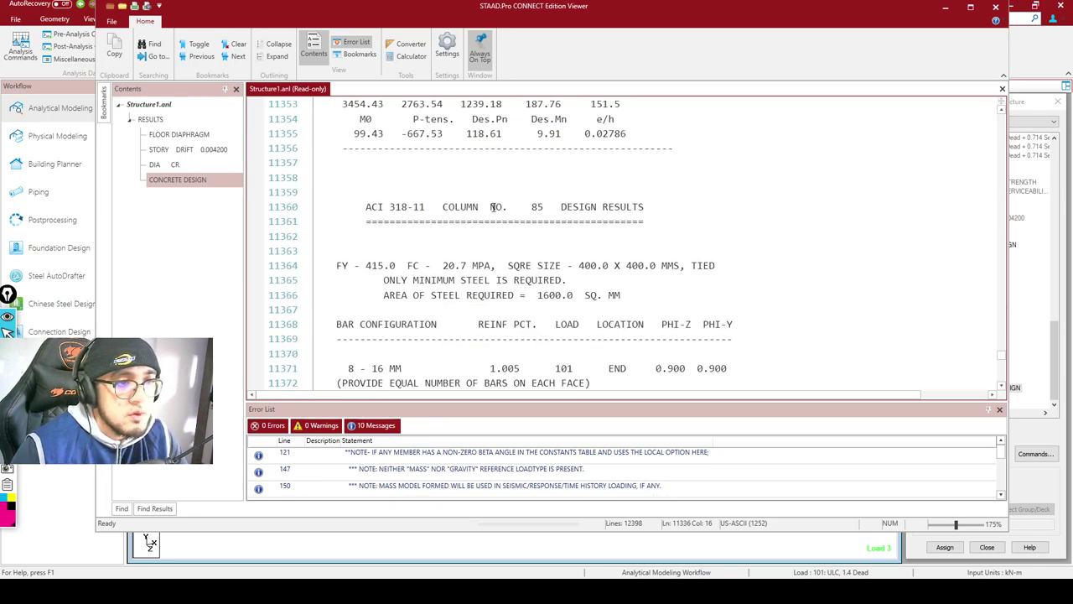
# Check column 85's design results and its bar configuration
pyautogui.click(566, 207)
pyautogui.scroll(-2, 640, 227)
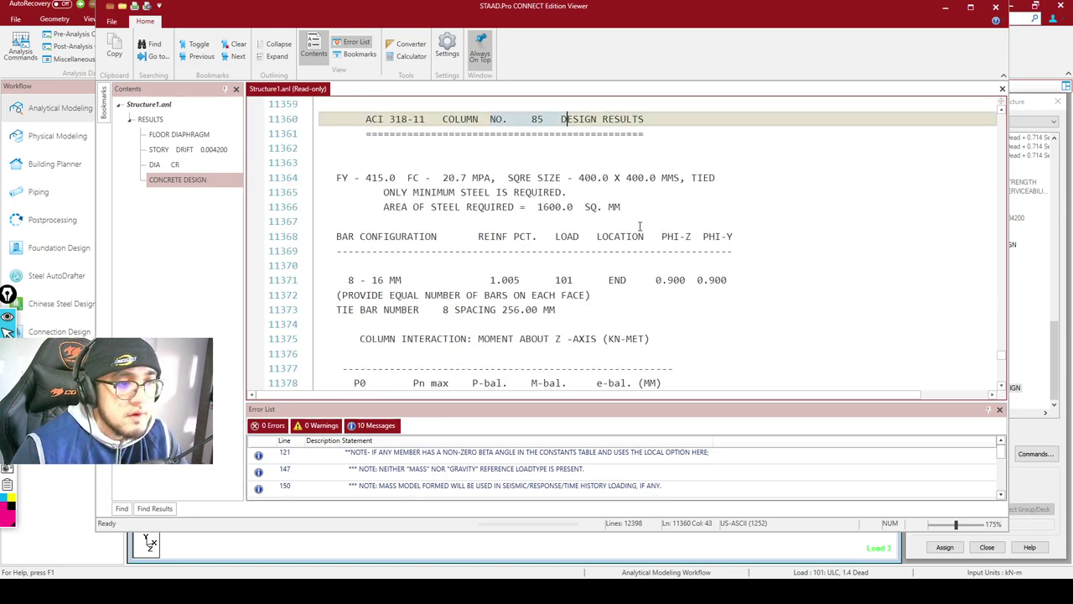
pyautogui.click(350, 280)
pyautogui.click(385, 281)
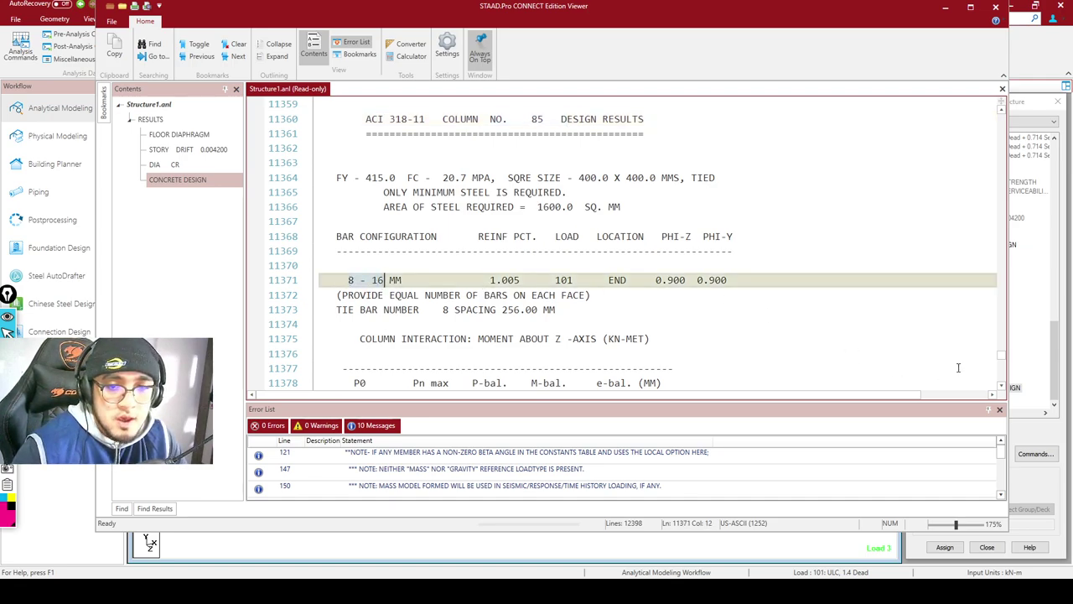
# Look back through the preceding columns' design results, comparing their required steel and bar configurations
pyautogui.moveTo(998, 358)
pyautogui.mouseDown()
pyautogui.moveTo(1002, 384)
pyautogui.moveTo(1008, 359)
pyautogui.mouseUp()
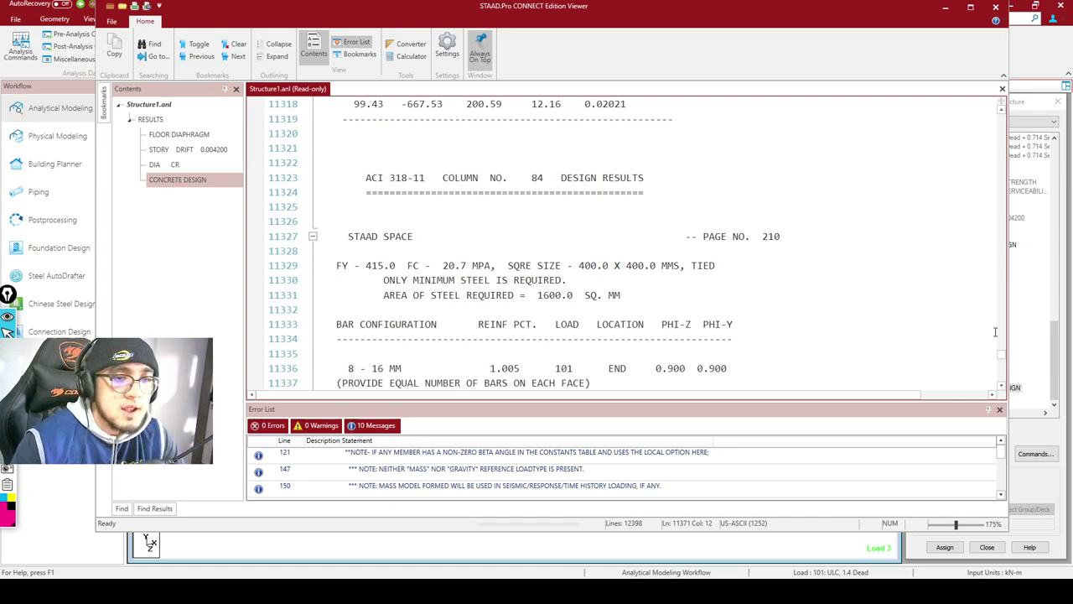
pyautogui.scroll(20, 964, 327)
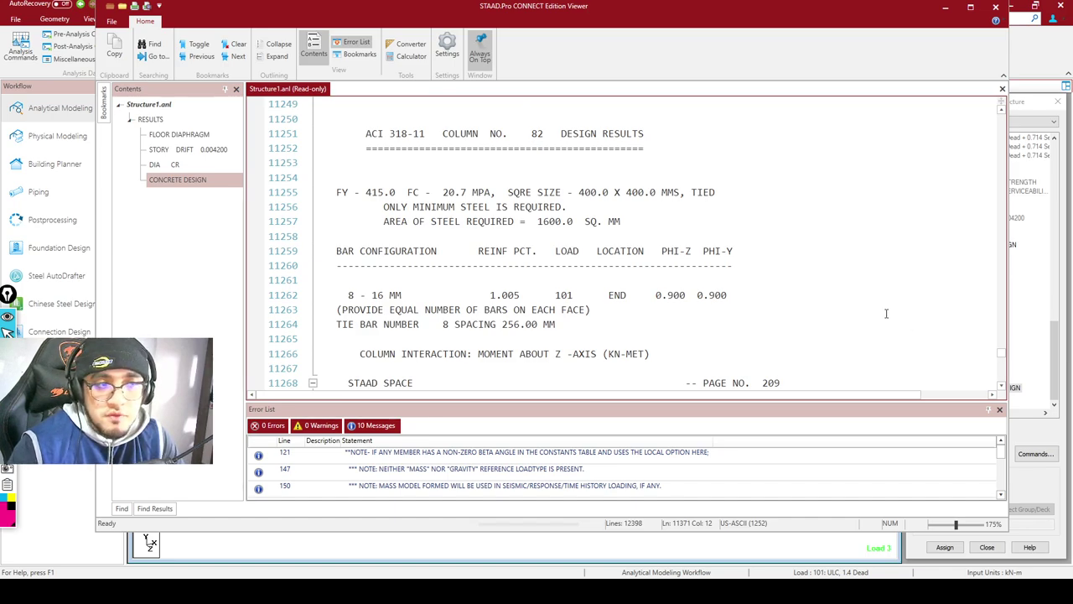
pyautogui.scroll(20, 886, 312)
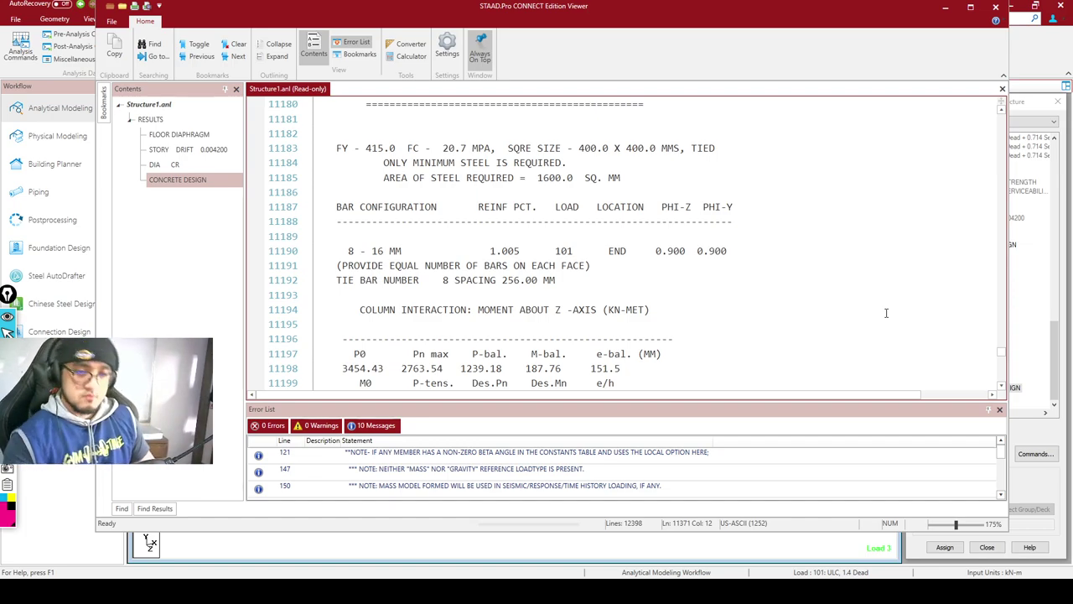
pyautogui.scroll(2, 656, 328)
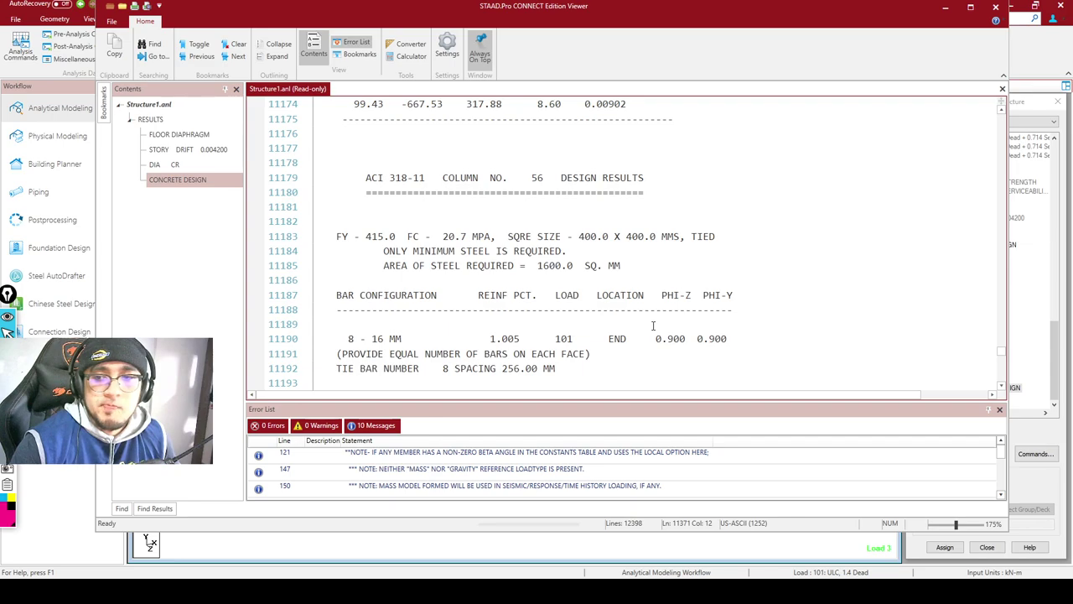
pyautogui.scroll(8, 662, 319)
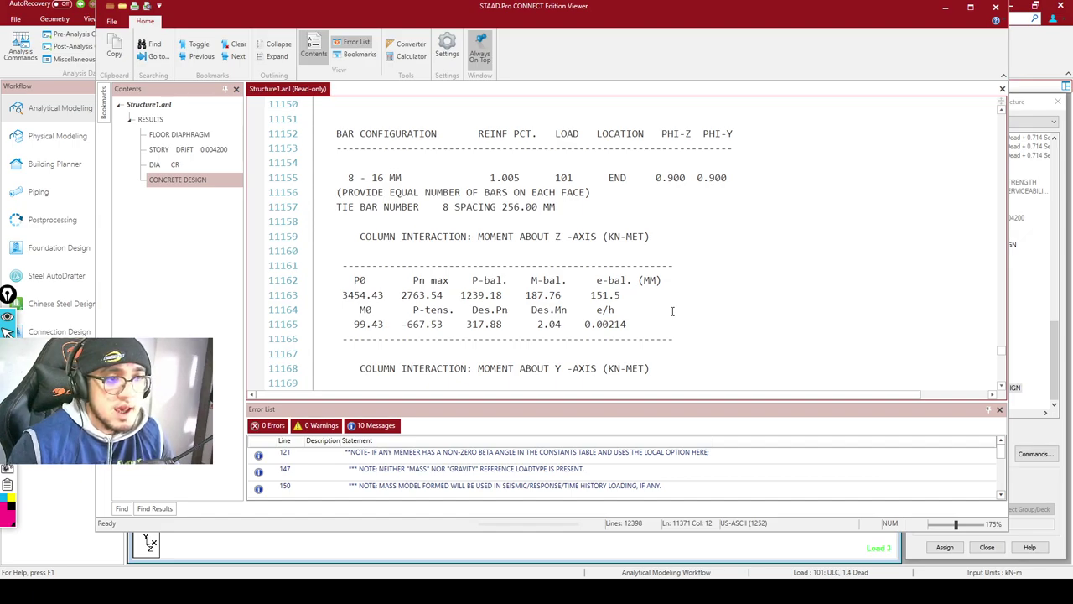
pyautogui.moveTo(1003, 354); pyautogui.dragTo(1003, 334)
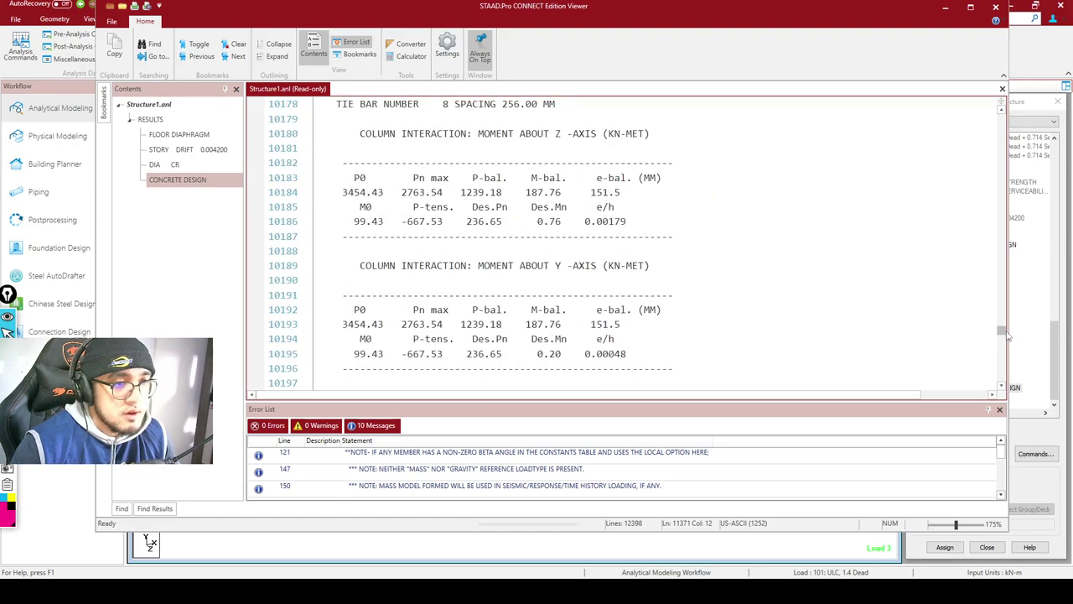
pyautogui.click(708, 249)
pyautogui.scroll(10, 813, 319)
pyautogui.scroll(-5, 813, 320)
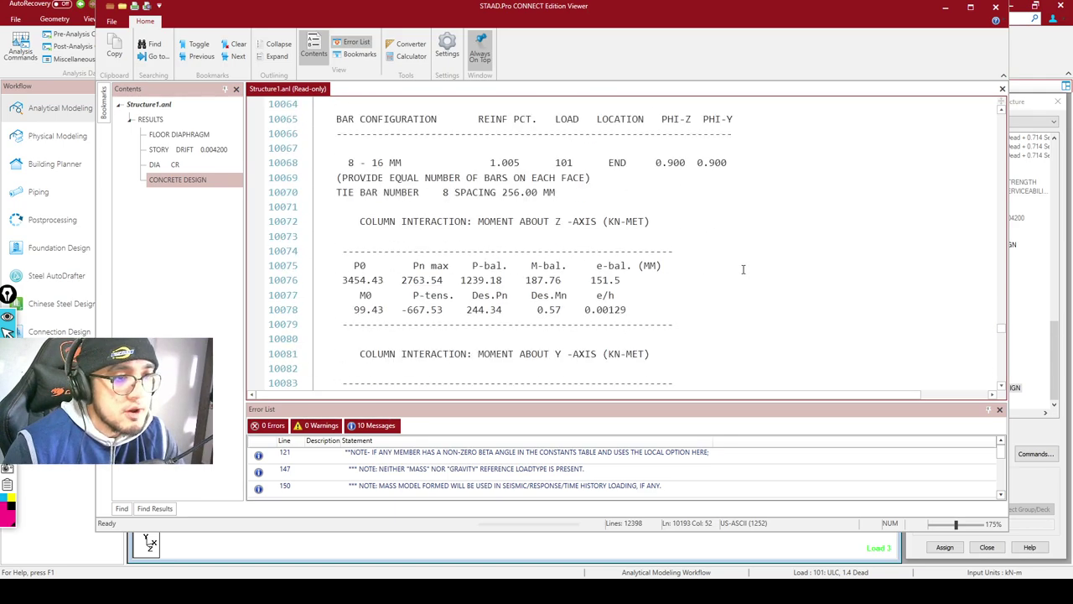
# Search the output file for the word "fail" to check for failed members
pyautogui.scroll(2, 743, 268)
pyautogui.click(817, 210)
pyautogui.click(879, 235)
pyautogui.hotkey('ctrl', 'f')
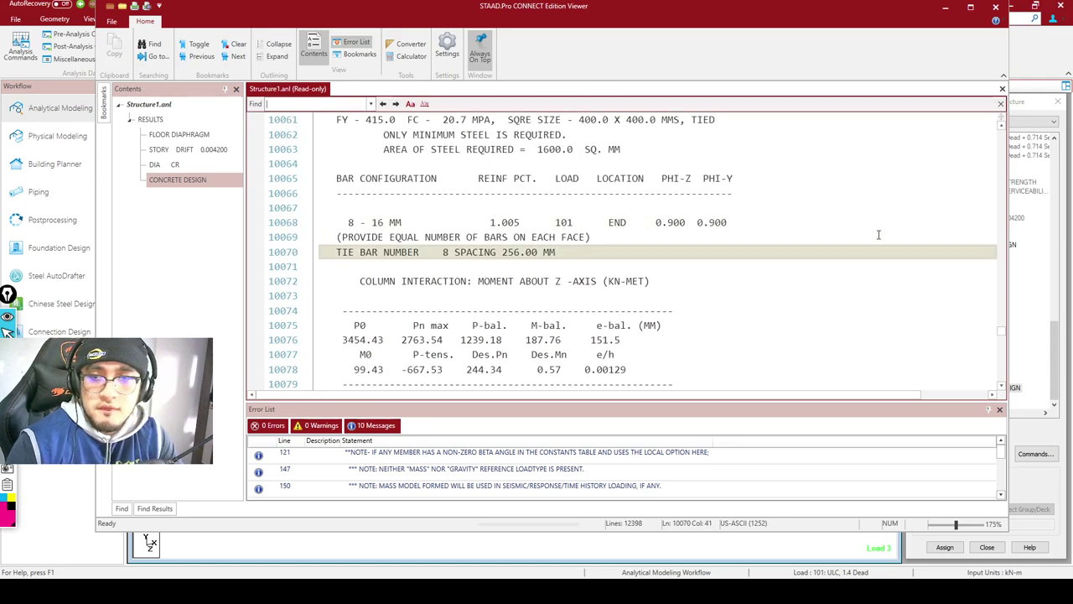
pyautogui.write('fail')
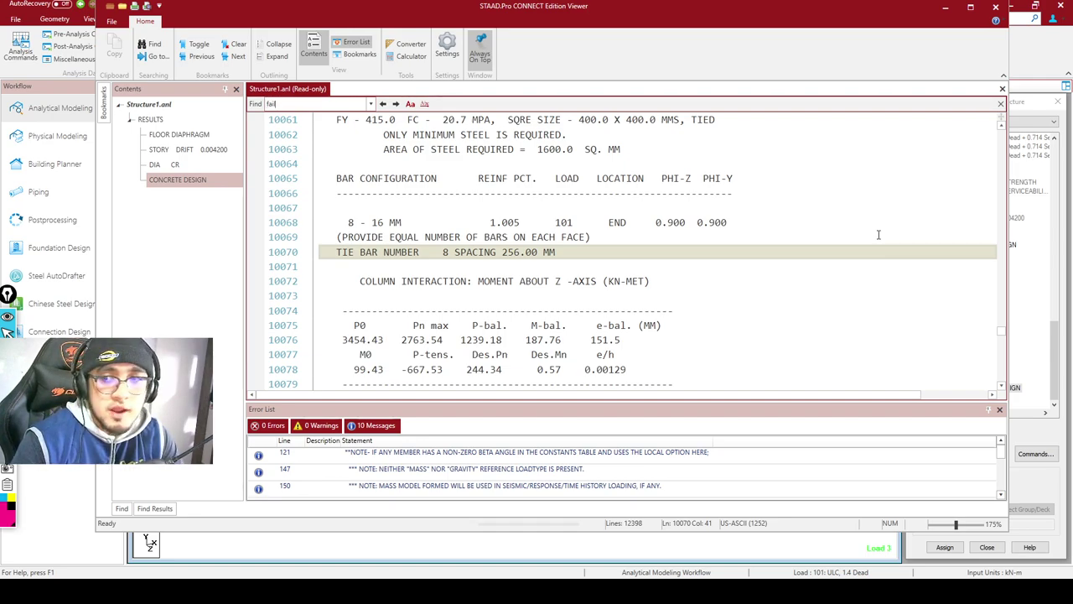
pyautogui.press('Return')
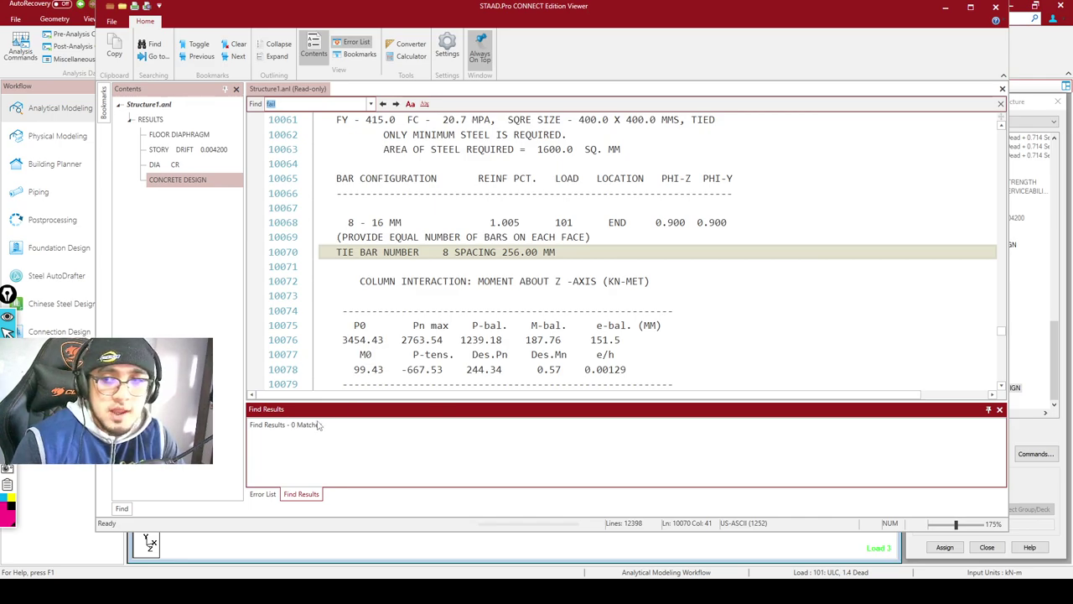
# Go back to the beam design results and review beam 169's shear design and reinforcement layout
pyautogui.scroll(5, 780, 311)
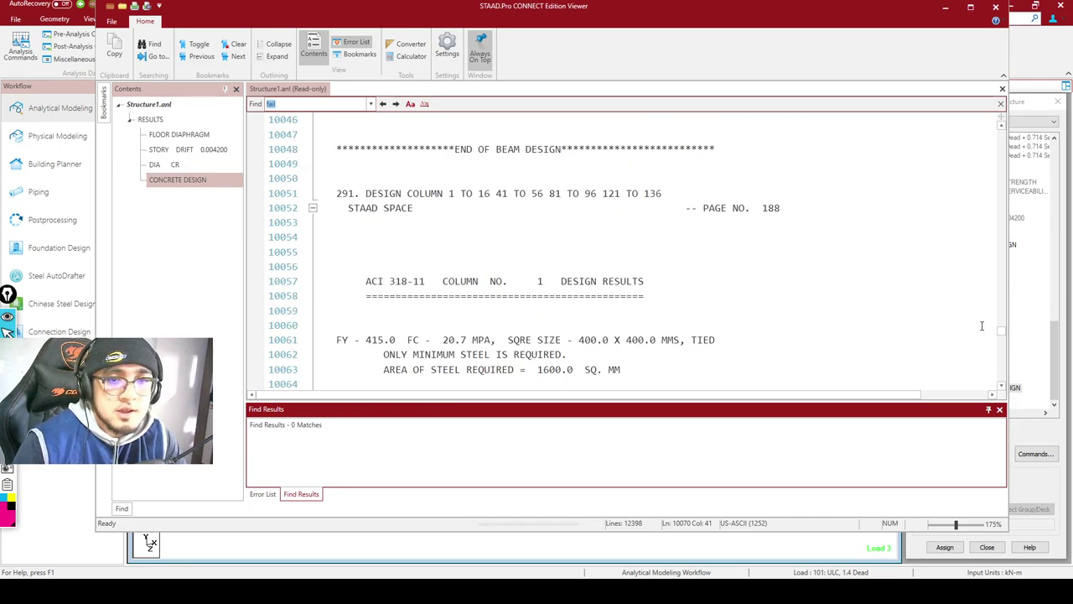
pyautogui.moveTo(1001, 335); pyautogui.dragTo(1001, 310)
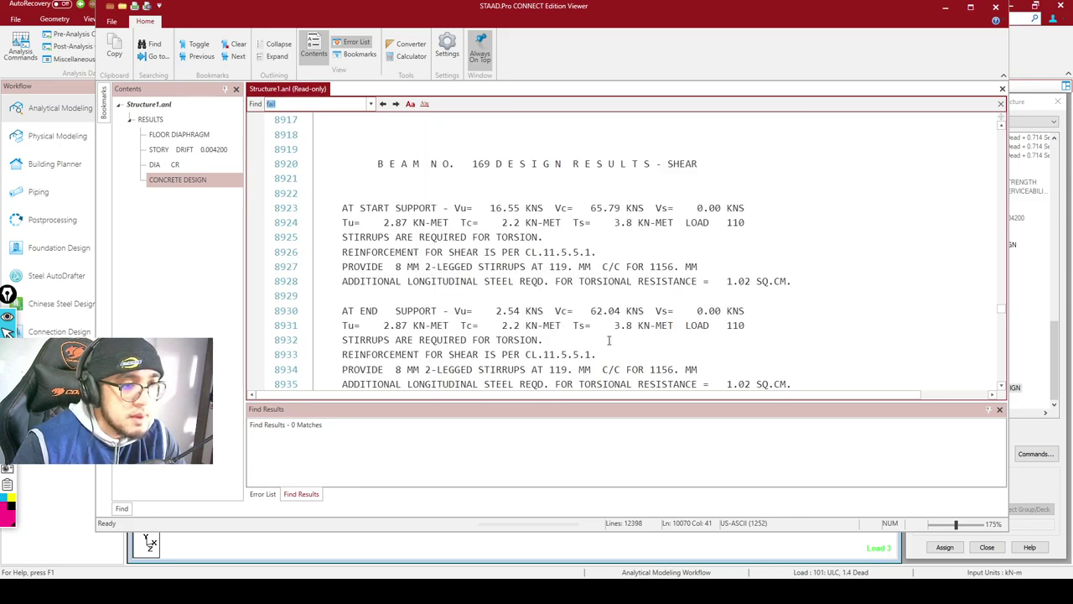
pyautogui.scroll(-1, 542, 291)
pyautogui.scroll(-1, 525, 243)
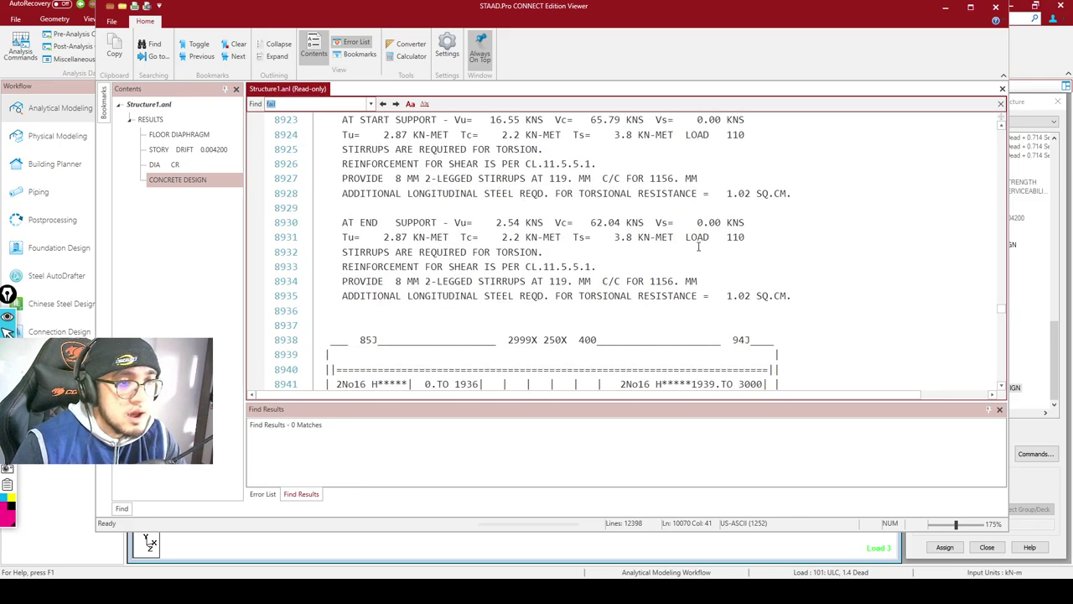
pyautogui.scroll(-1, 622, 344)
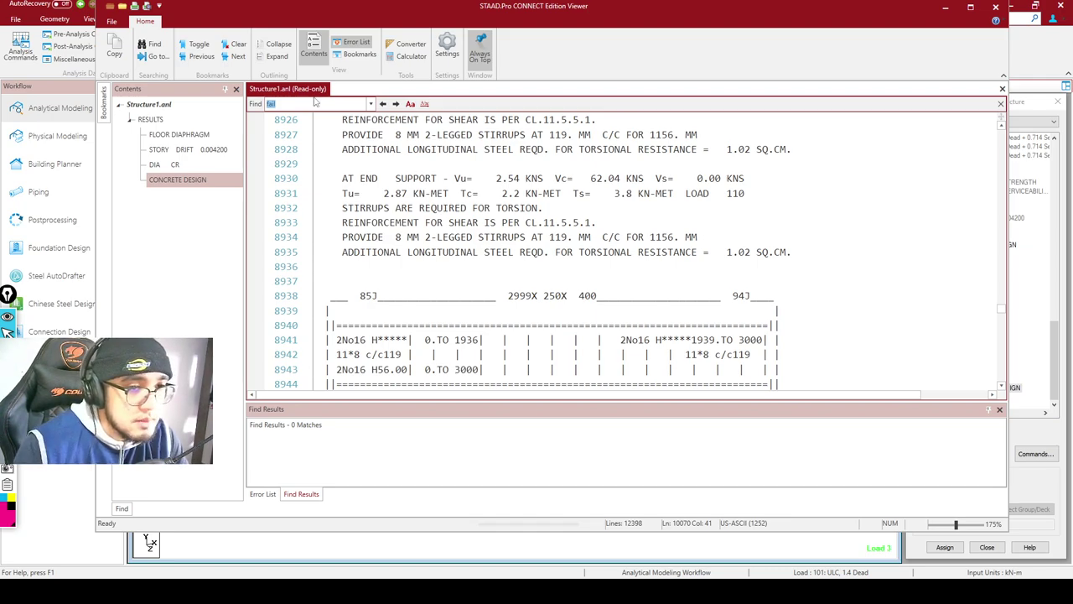
pyautogui.click(397, 251)
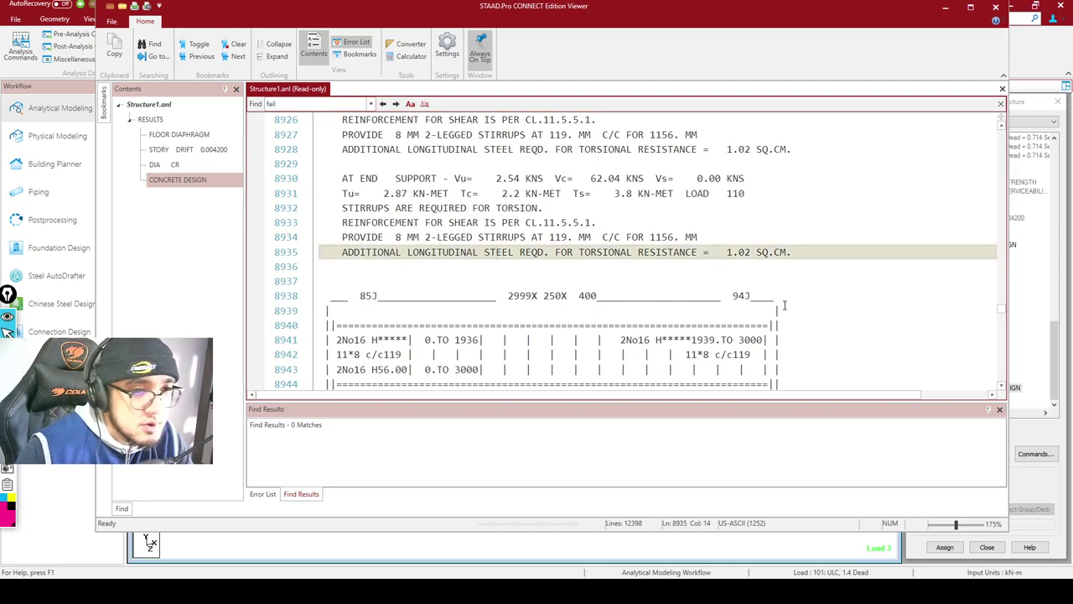
# Close the output file and open the postprocessing results with 5 DL as the only selected load case
pyautogui.click(996, 7)
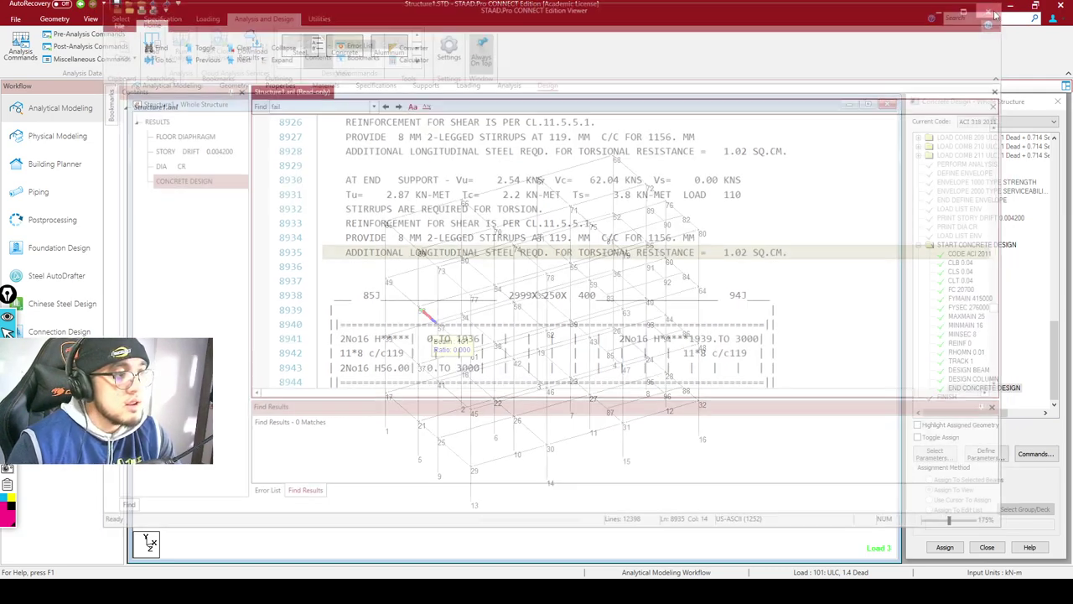
pyautogui.click(8, 298)
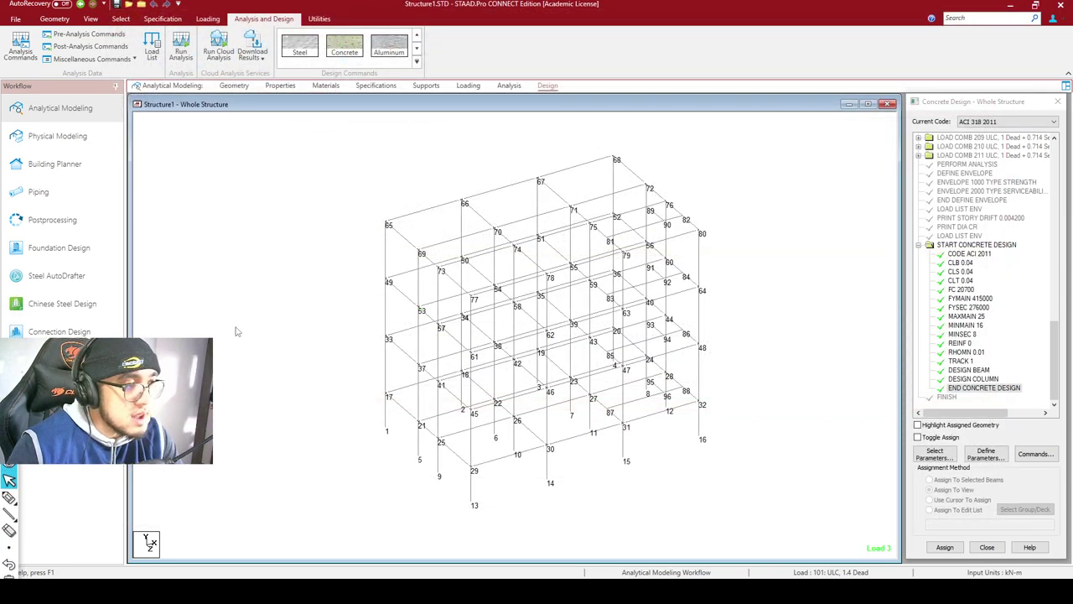
pyautogui.click(75, 228)
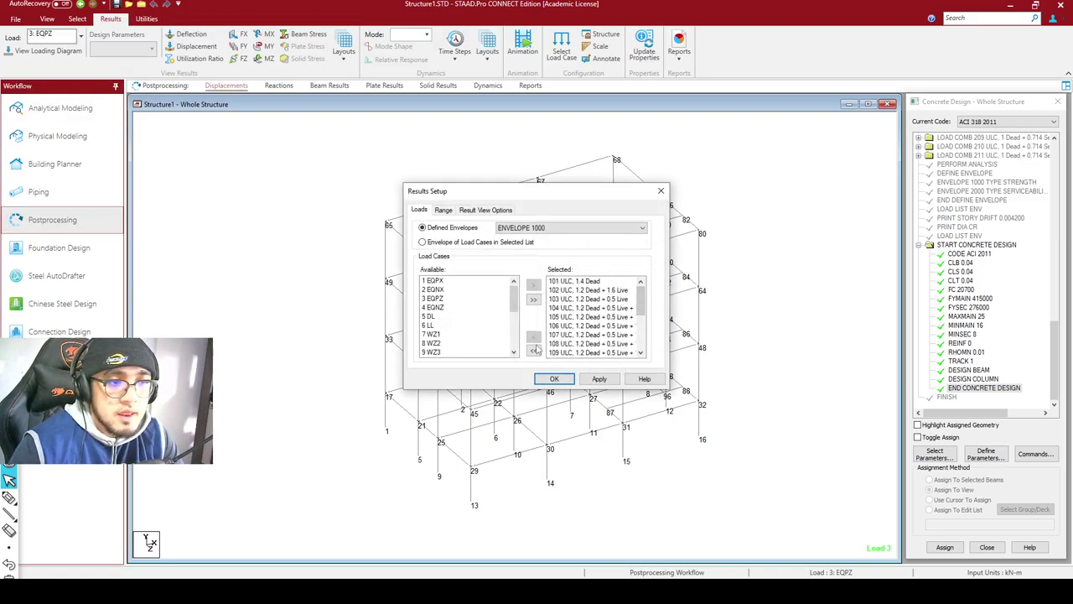
pyautogui.click(534, 351)
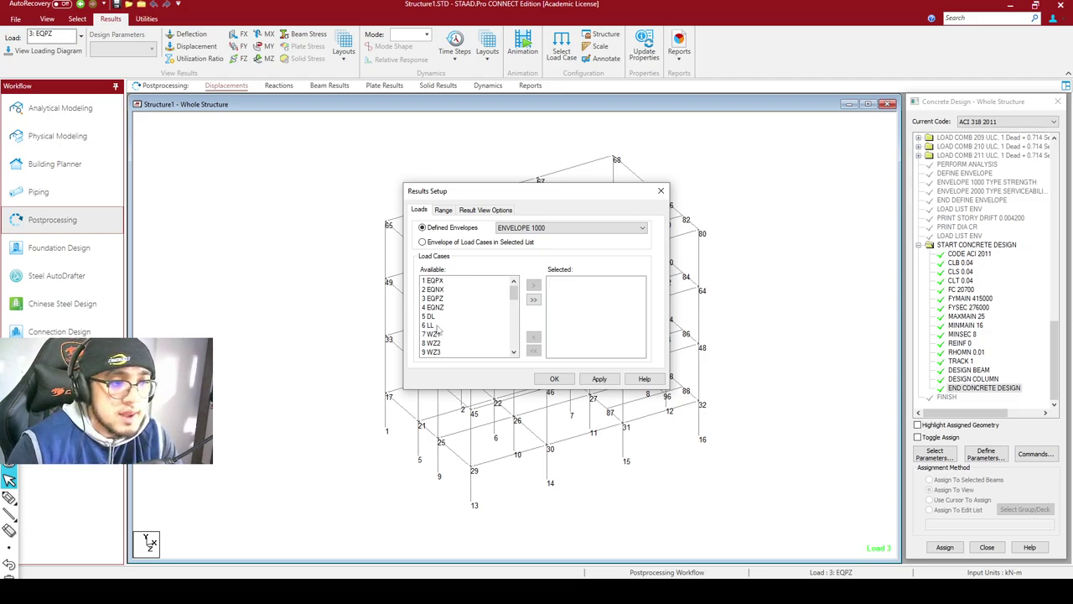
pyautogui.click(436, 317)
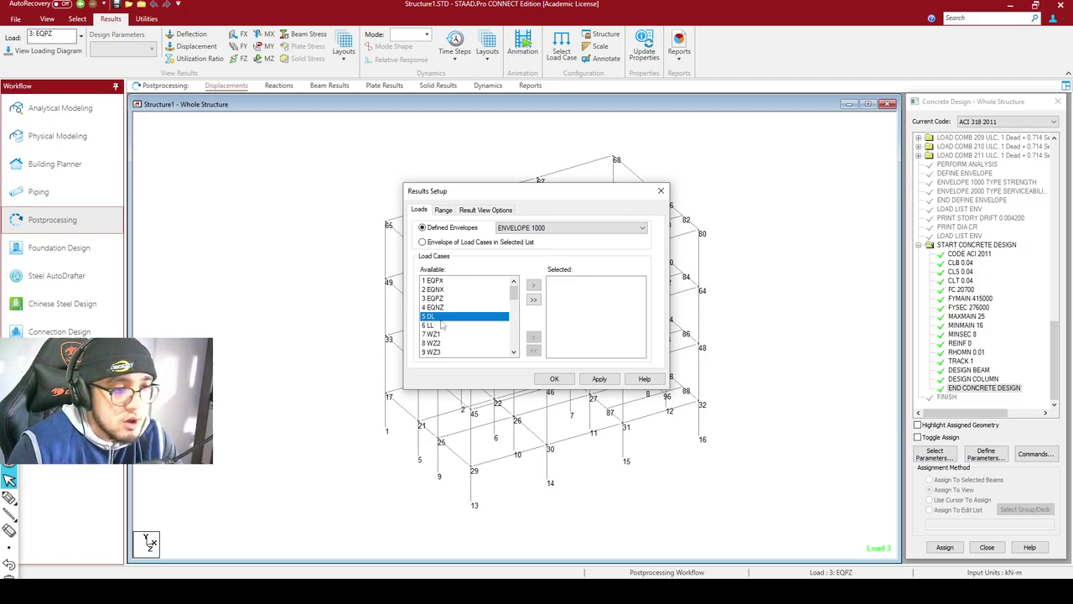
pyautogui.click(533, 285)
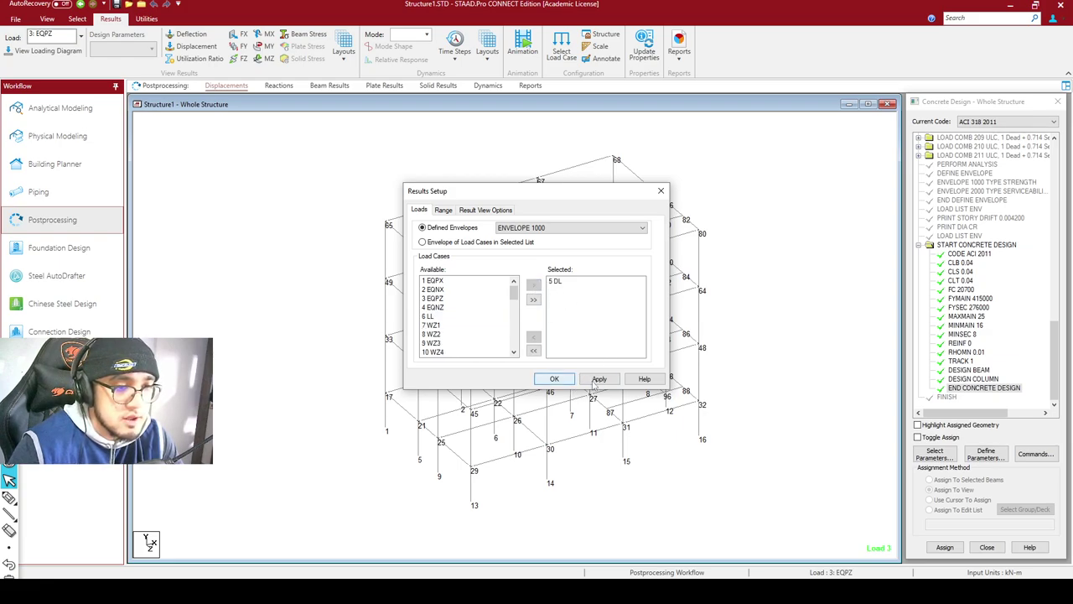
pyautogui.click(554, 378)
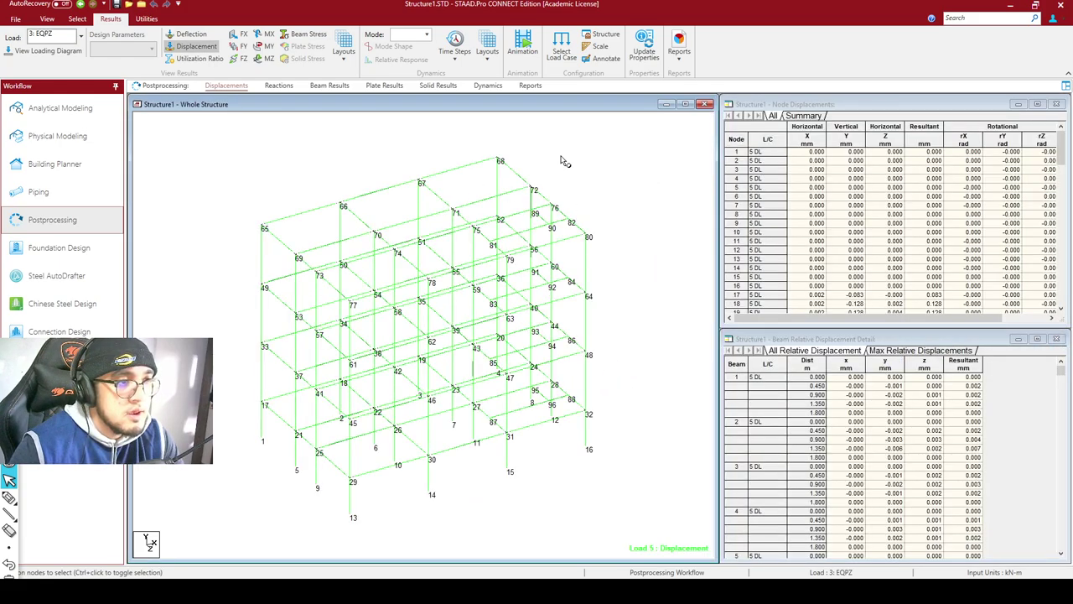
# Display the support reactions for the dead load and check the reactions at nodes 15 and 16
pyautogui.click(279, 85)
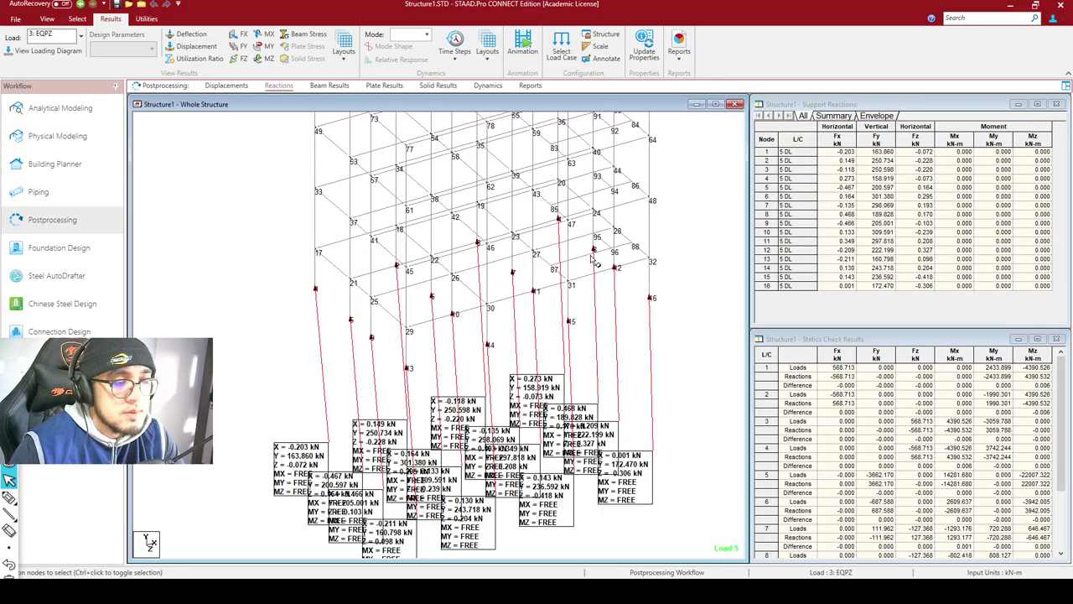
pyautogui.moveTo(484, 273); pyautogui.dragTo(438, 352, button='middle')
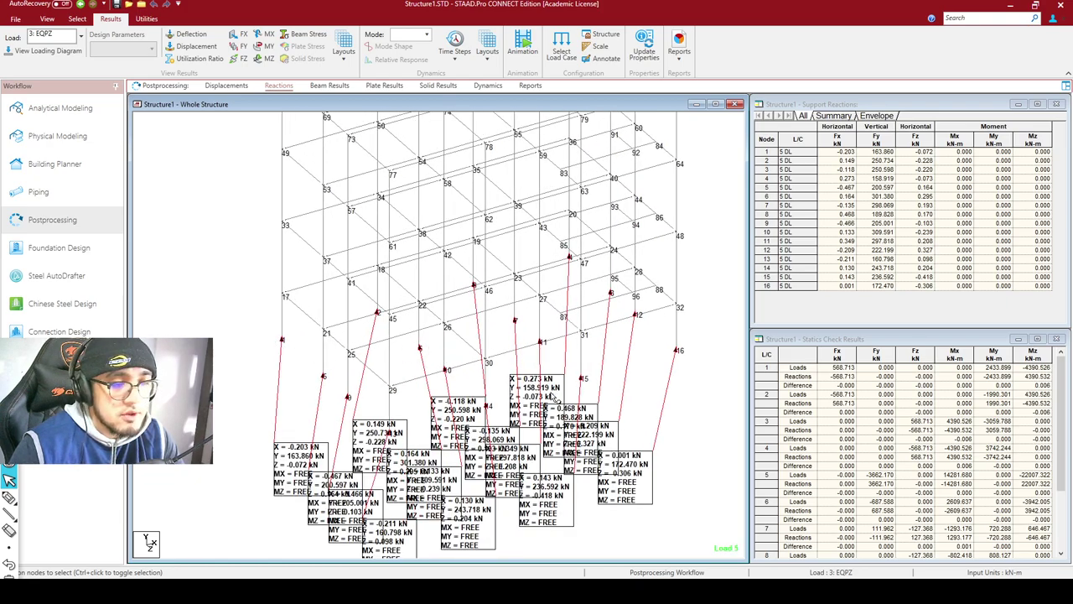
pyautogui.scroll(2, 577, 333)
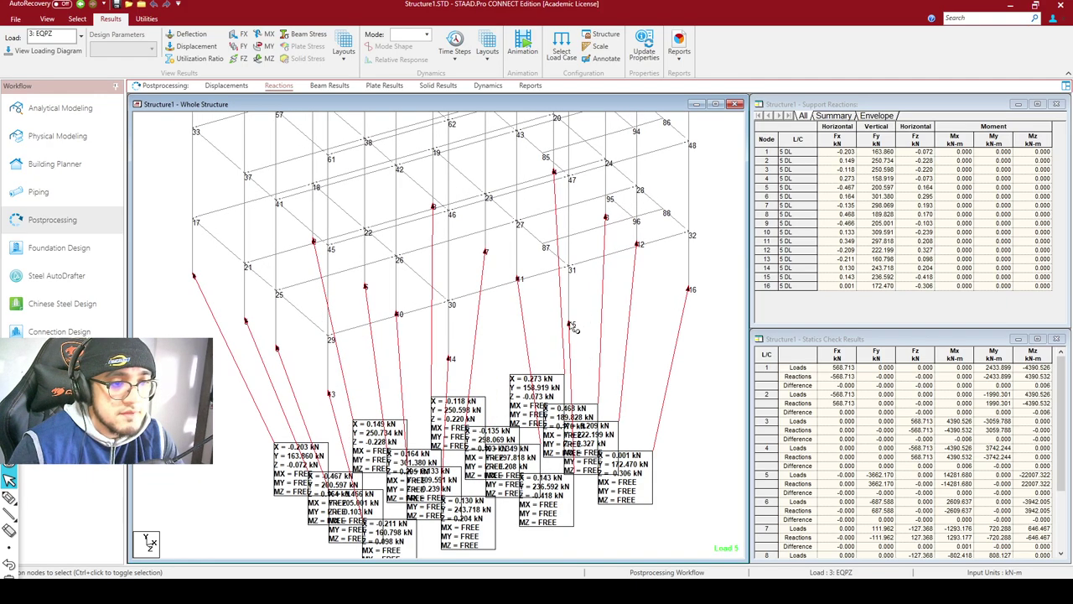
pyautogui.click(573, 329)
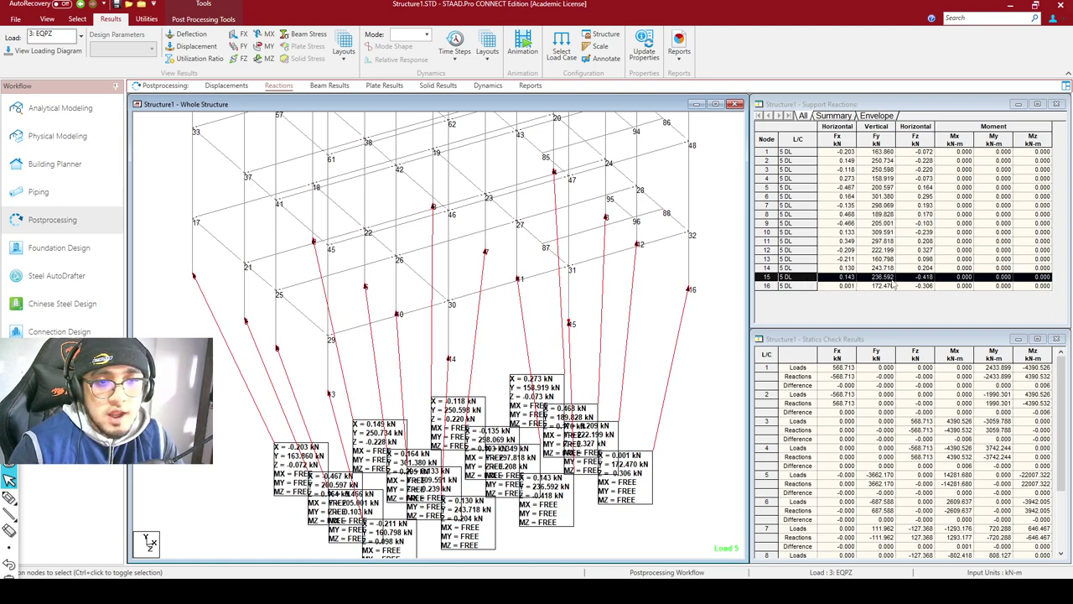
pyautogui.click(690, 292)
pyautogui.moveTo(694, 302); pyautogui.dragTo(643, 317, button='middle')
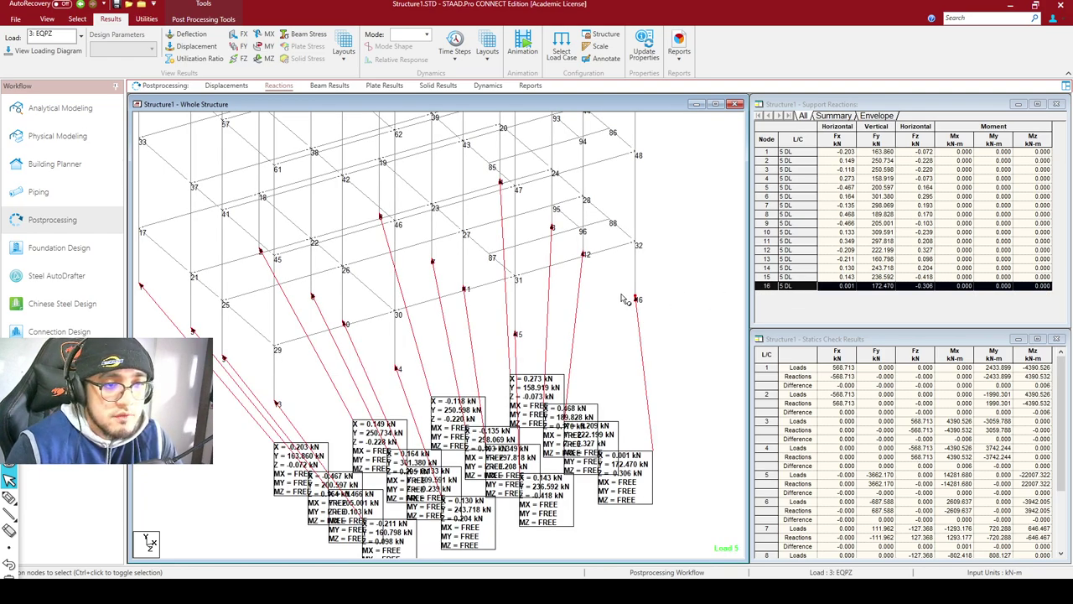
pyautogui.moveTo(577, 265); pyautogui.dragTo(610, 326, button='middle')
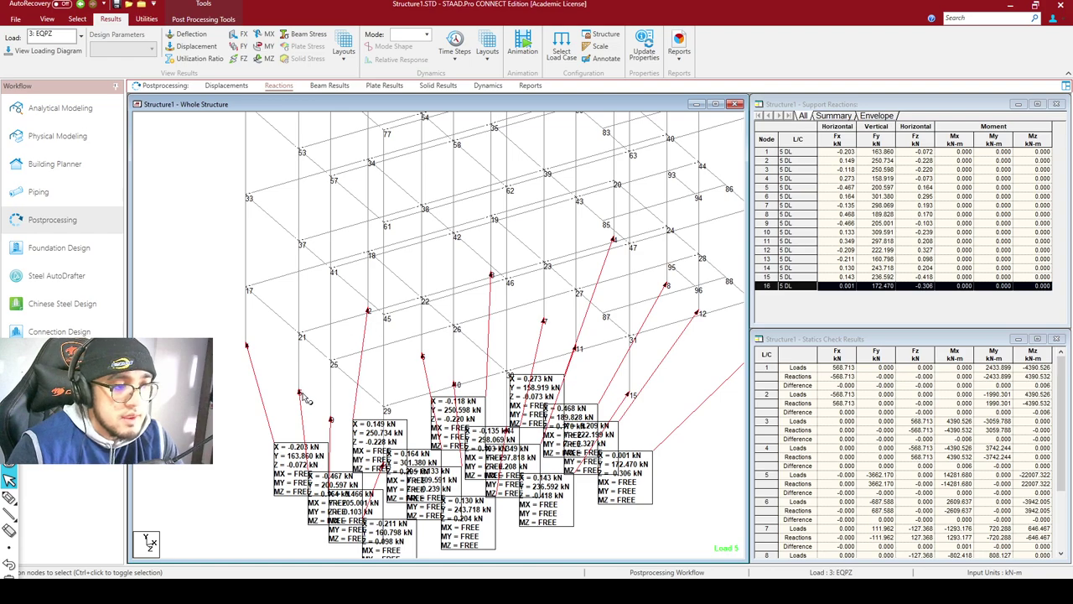